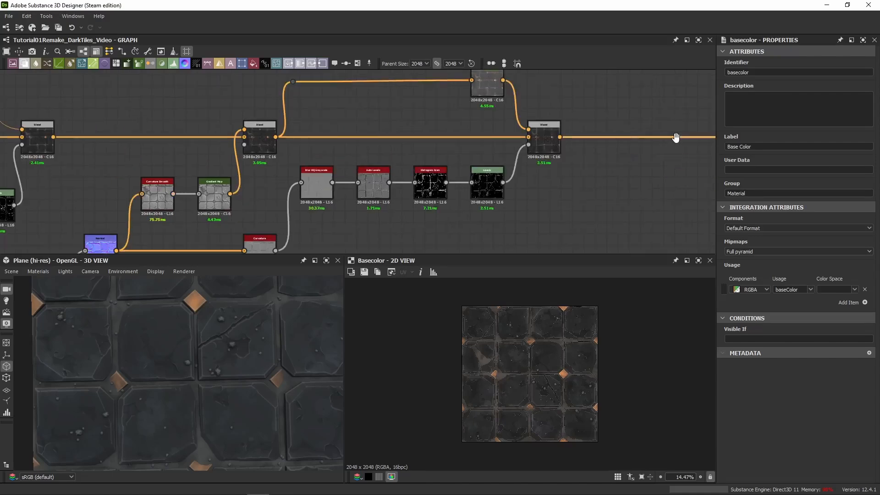
# - Find the Tile Mask FINAL frame near the start of the node graph and preview its Histogram Scan node
pyautogui.scroll(-5, 514, 195)
pyautogui.moveTo(202, 205); pyautogui.dragTo(480, 154, button='middle')
pyautogui.scroll(-4, 477, 153)
pyautogui.moveTo(336, 162); pyautogui.dragTo(337, 162, button='middle')
pyautogui.scroll(-2, 393, 153)
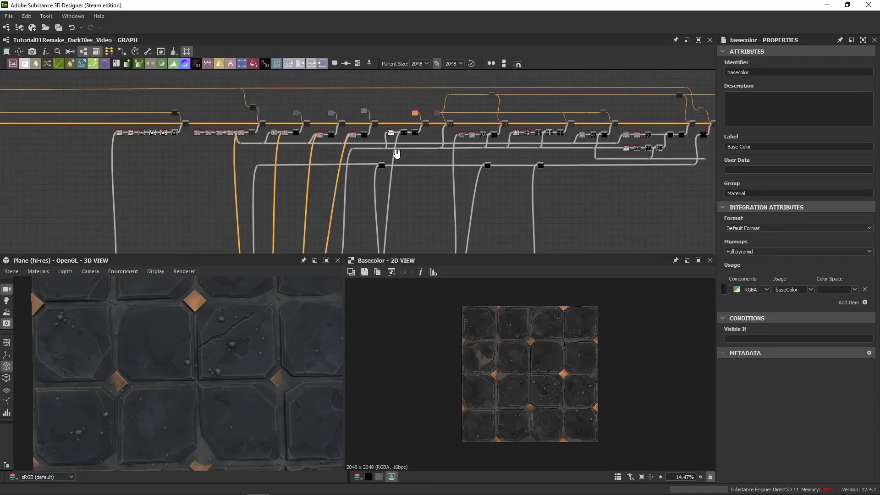
pyautogui.scroll(-2, 365, 171)
pyautogui.scroll(-2, 476, 163)
pyautogui.scroll(-2, 506, 170)
pyautogui.moveTo(506, 169); pyautogui.dragTo(308, 160, button='middle')
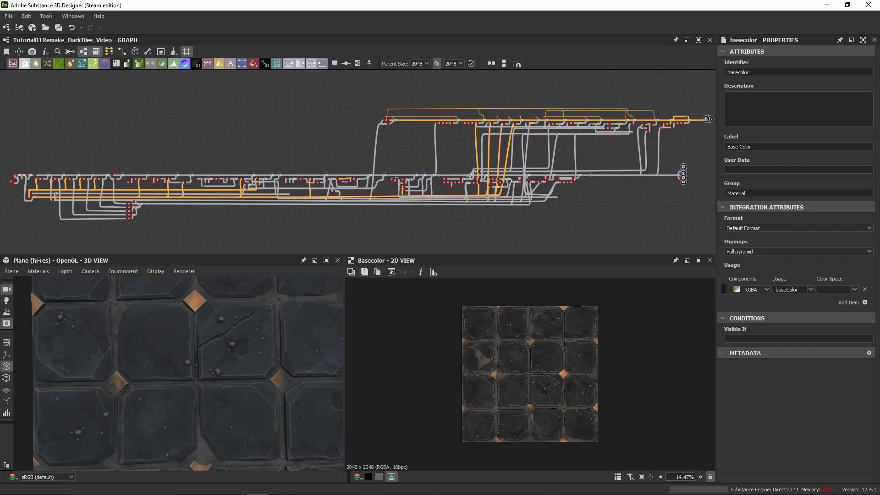
pyautogui.moveTo(79, 147); pyautogui.dragTo(327, 46, button='middle')
pyautogui.scroll(5, 312, 156)
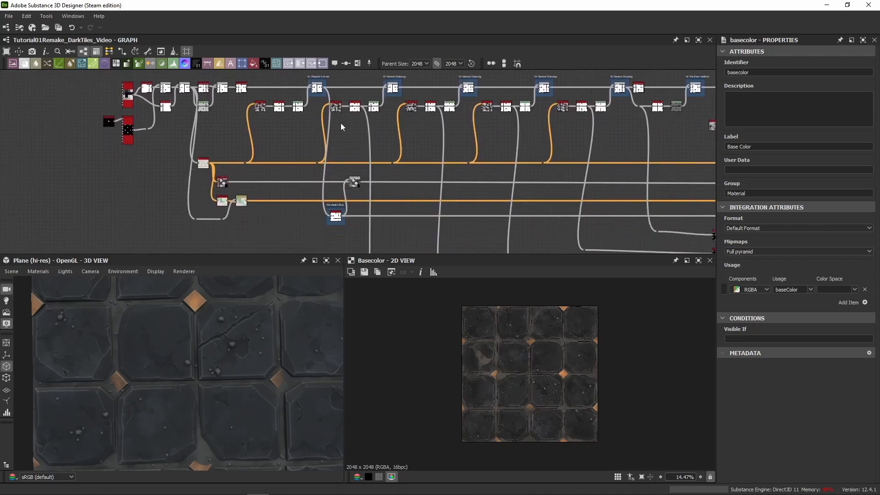
pyautogui.scroll(4, 336, 216)
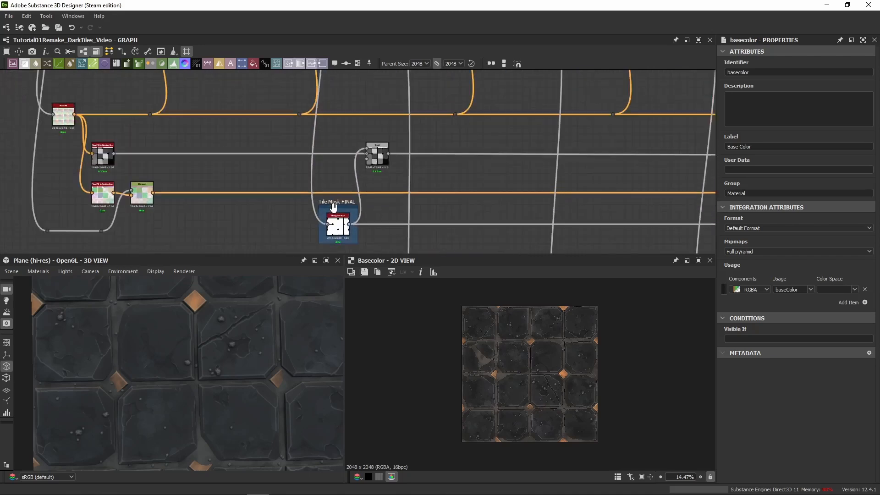
pyautogui.doubleClick(338, 233)
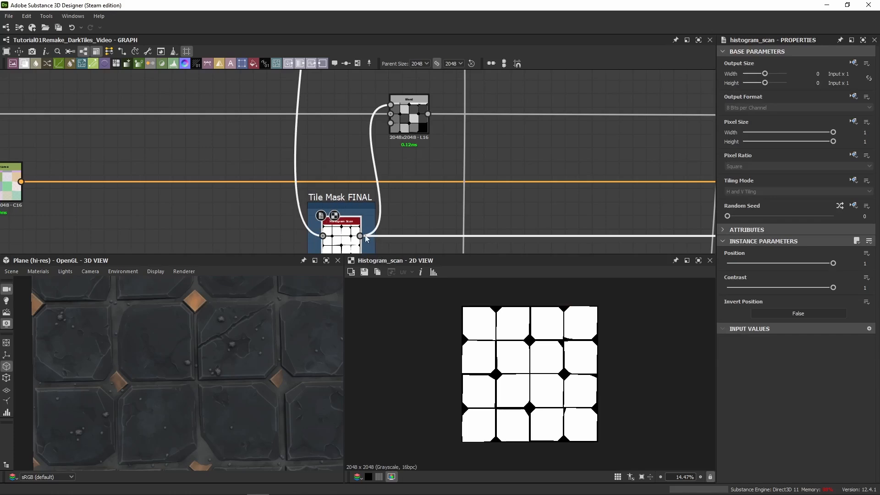
# - Link the Tile Mask FINAL output to a new Dot node in the empty area above the start of the graph
pyautogui.moveTo(360, 235); pyautogui.dragTo(405, 116)
pyautogui.scroll(-5, 399, 197)
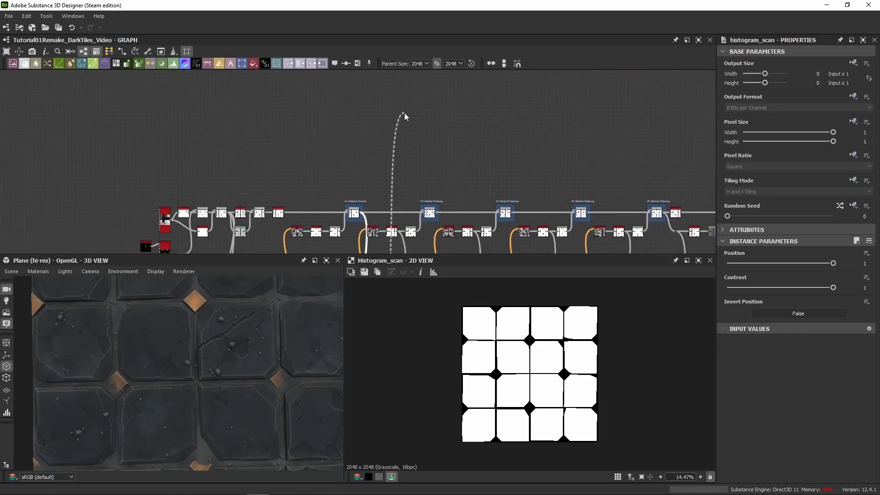
pyautogui.moveTo(405, 116); pyautogui.dragTo(280, 131, button='middle')
pyautogui.scroll(-6, 403, 135)
pyautogui.moveTo(362, 155); pyautogui.dragTo(102, 189, button='middle')
pyautogui.moveTo(646, 160); pyautogui.dragTo(410, 160, button='middle')
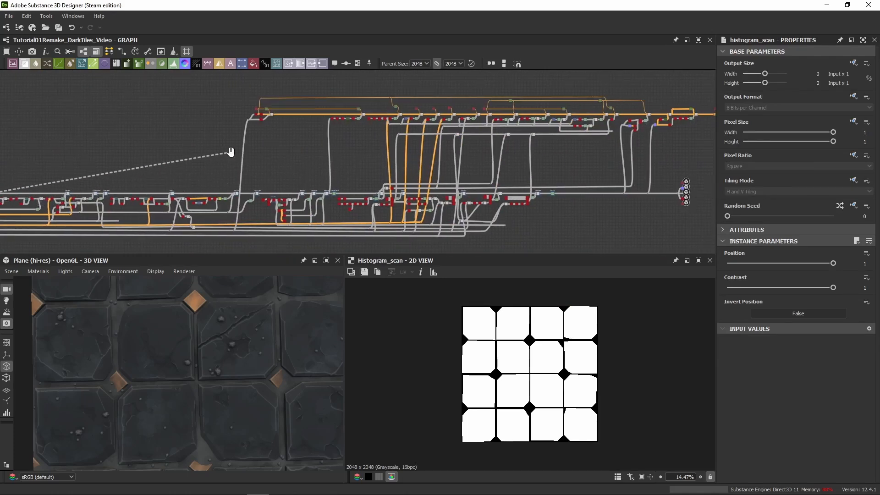
pyautogui.moveTo(230, 152); pyautogui.dragTo(462, 151, button='middle')
pyautogui.moveTo(107, 158); pyautogui.dragTo(424, 152, button='middle')
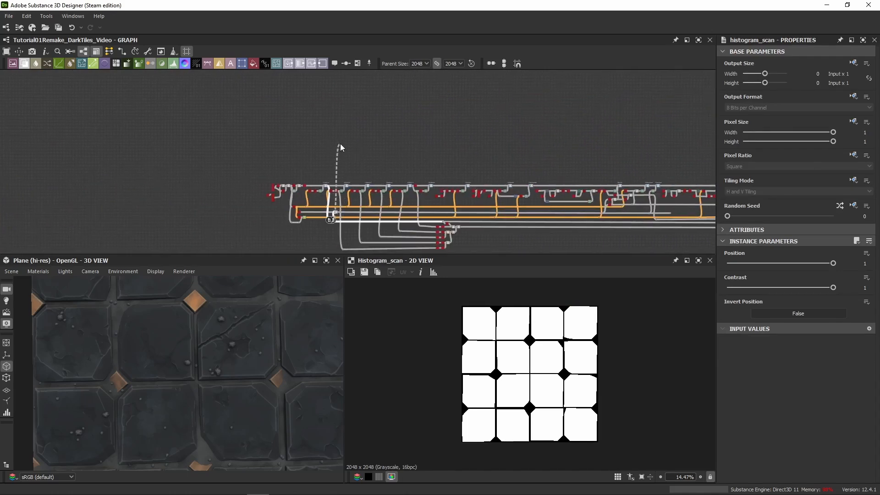
pyautogui.click(339, 142)
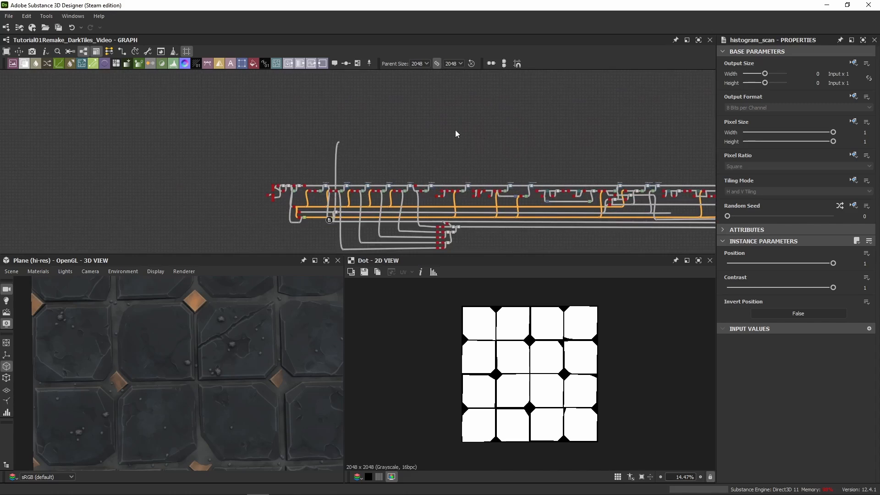
# - Examine the base color section of the graph and the links that feed it
pyautogui.moveTo(407, 128); pyautogui.dragTo(304, 137, button='middle')
pyautogui.moveTo(130, 118); pyautogui.dragTo(584, 171)
pyautogui.scroll(6, 398, 161)
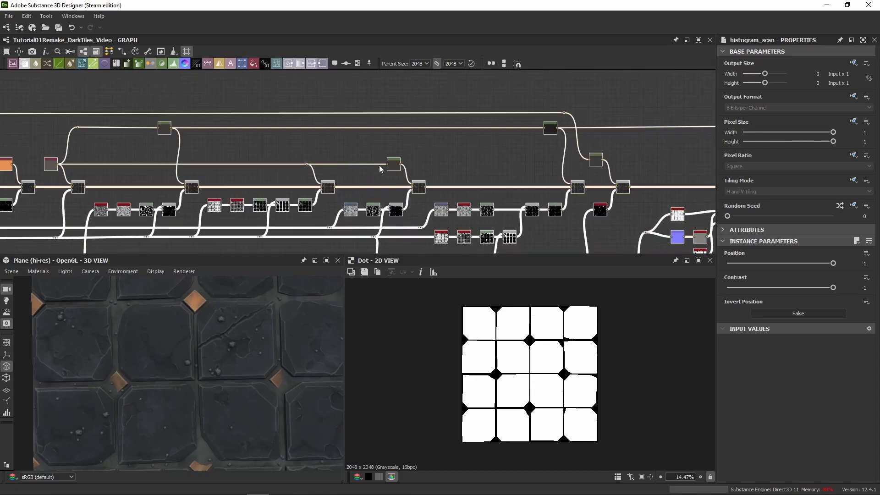
pyautogui.moveTo(397, 159); pyautogui.dragTo(399, 109, button='middle')
pyautogui.scroll(-8, 400, 110)
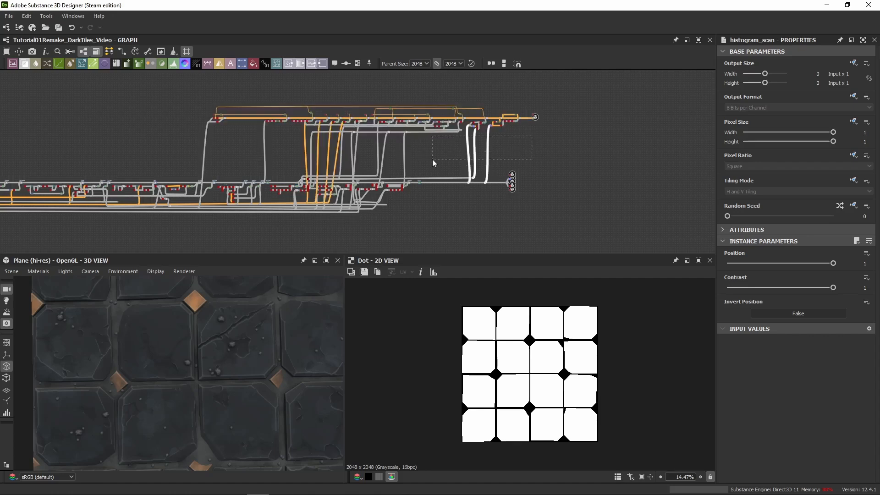
pyautogui.moveTo(57, 141); pyautogui.dragTo(348, 138, button='middle')
pyautogui.moveTo(199, 140); pyautogui.dragTo(382, 142, button='middle')
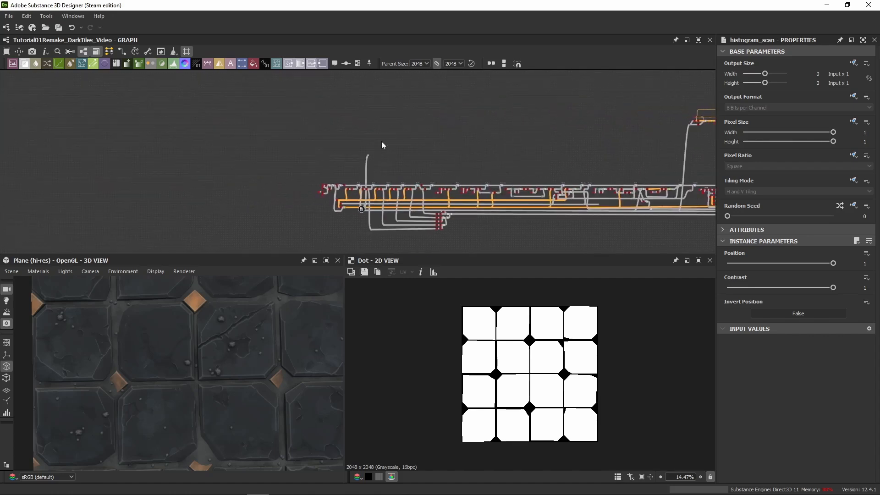
# - Add a Blend node above the tile mask's Dot node and connect the Dot to its opacity input
pyautogui.scroll(6, 378, 143)
pyautogui.moveTo(369, 175); pyautogui.dragTo(332, 187, button='middle')
pyautogui.scroll(3, 286, 138)
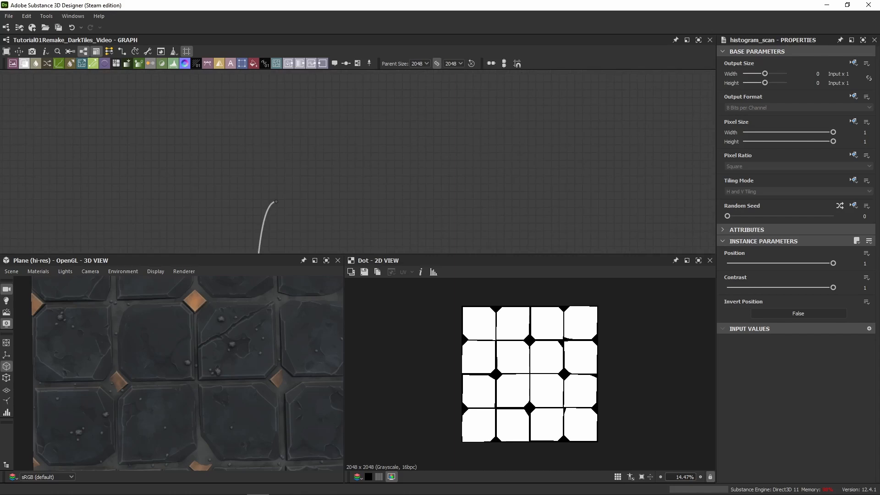
pyautogui.scroll(-1, 348, 193)
pyautogui.scroll(1, 335, 157)
pyautogui.press('space')
pyautogui.write('blend')
pyautogui.press('Return')
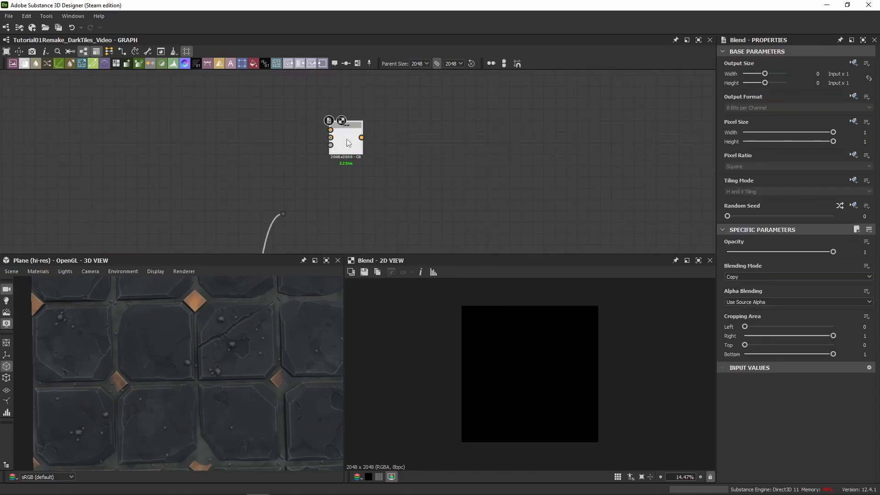
pyautogui.moveTo(289, 213); pyautogui.dragTo(334, 160)
pyautogui.moveTo(335, 117); pyautogui.dragTo(385, 122, button='middle')
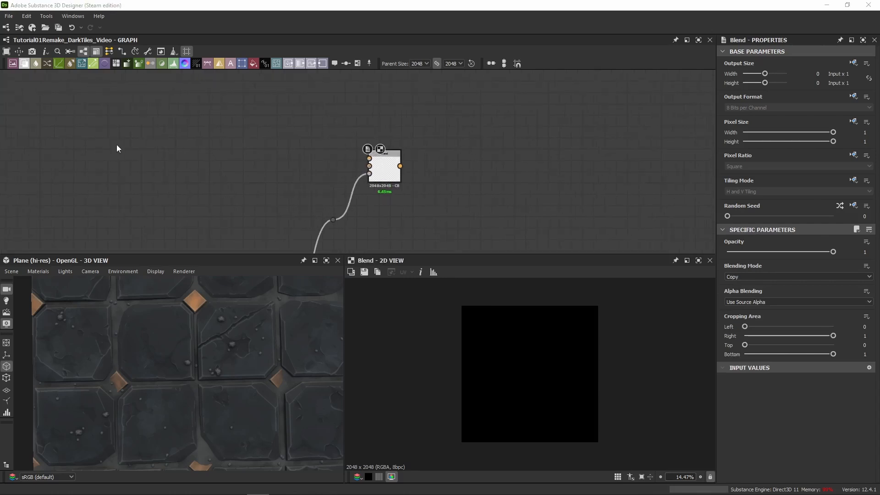
# - Paste the grey and black Uniform Color nodes and connect grey to the Blend's foreground and black to its background
pyautogui.hotkey('ctrl', 'v')
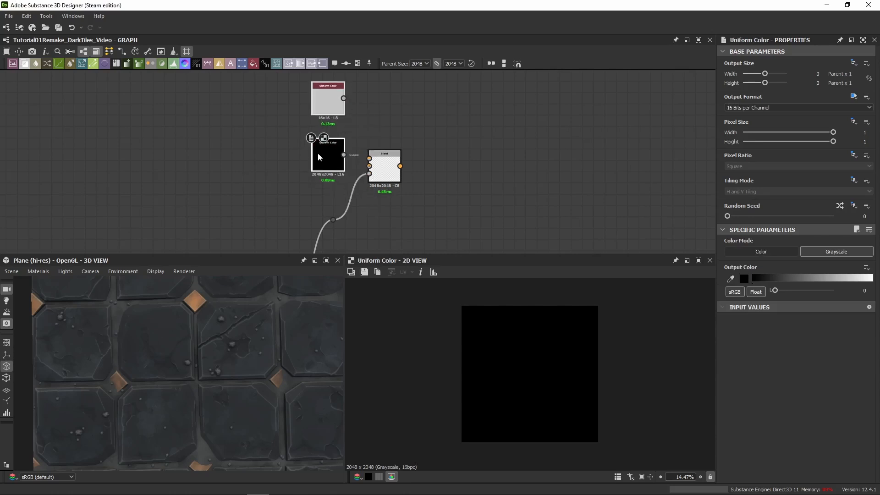
pyautogui.click(325, 160)
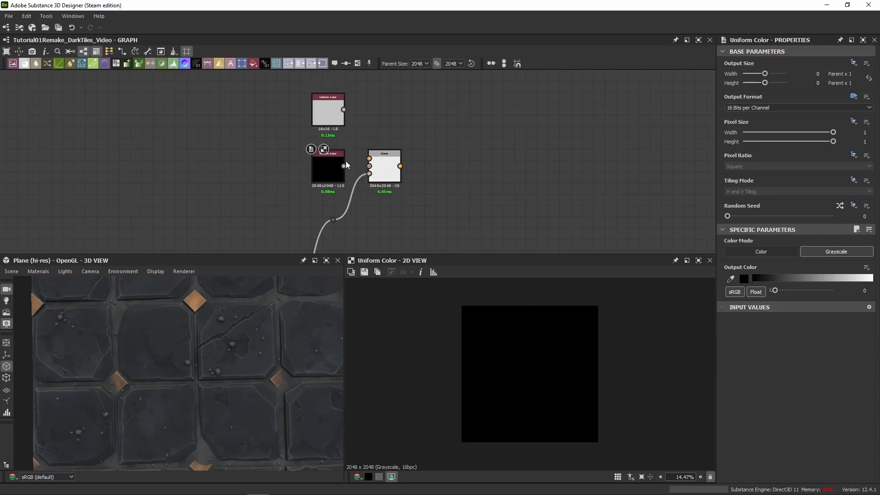
pyautogui.scroll(2, 343, 158)
pyautogui.moveTo(343, 168); pyautogui.dragTo(388, 166)
pyautogui.moveTo(384, 116); pyautogui.dragTo(360, 150, button='middle')
pyautogui.moveTo(320, 103); pyautogui.dragTo(372, 186)
# - Set the black Uniform Color node's output format inheritance to Relative to Parent
pyautogui.click(290, 199)
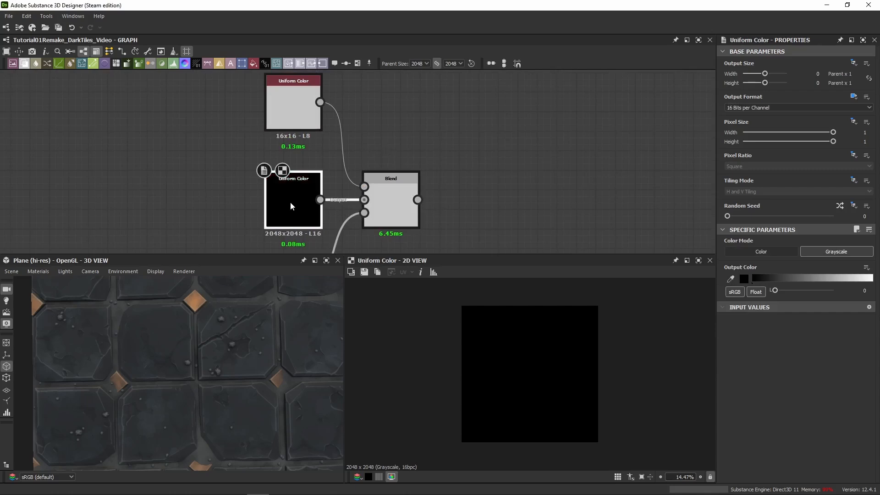
pyautogui.moveTo(289, 198); pyautogui.dragTo(290, 175, button='middle')
pyautogui.scroll(2, 290, 175)
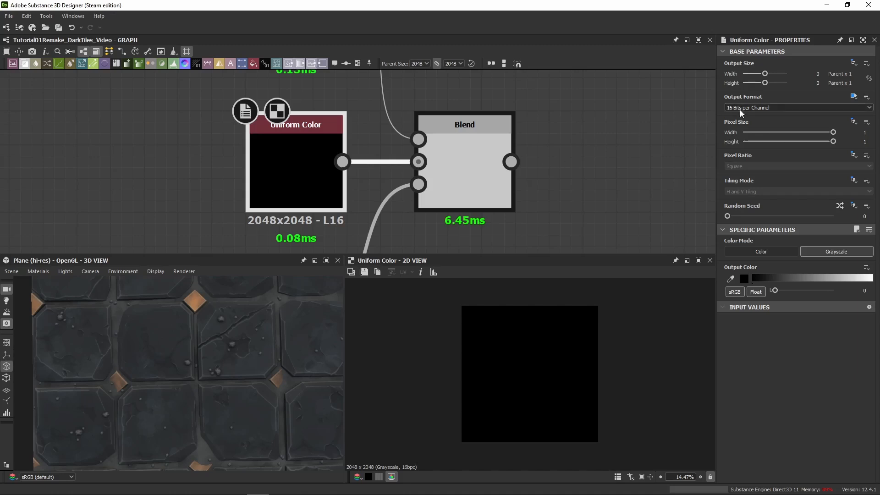
pyautogui.click(837, 108)
pyautogui.click(762, 115)
pyautogui.click(846, 108)
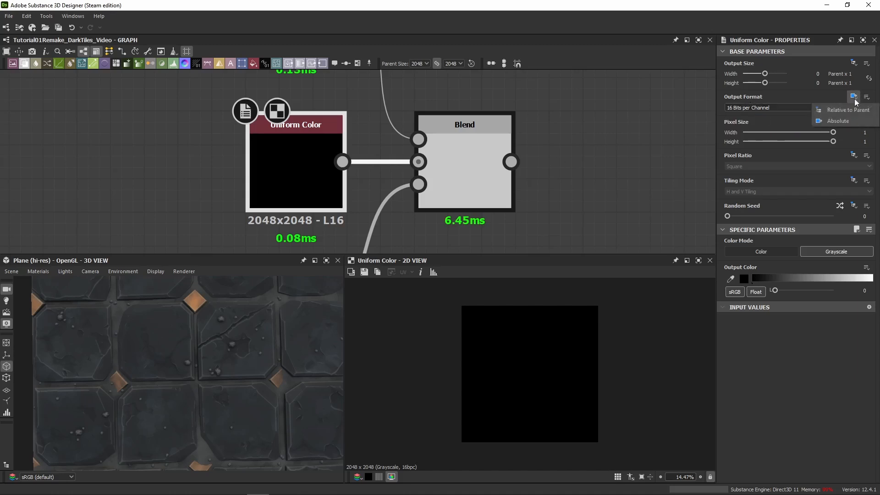
pyautogui.click(782, 114)
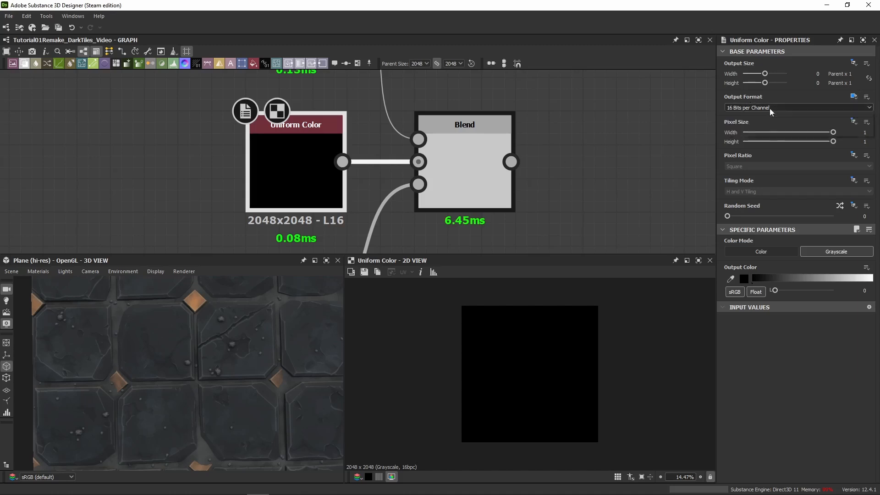
pyautogui.click(853, 96)
pyautogui.click(847, 114)
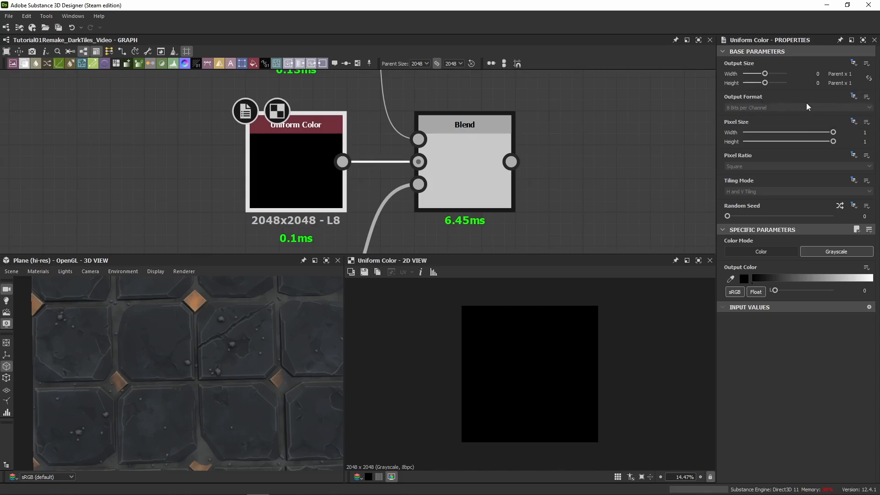
# - Switch the black Uniform Color node's output format to Absolute and set it to 16 Bits per Channel
pyautogui.click(853, 96)
pyautogui.click(843, 122)
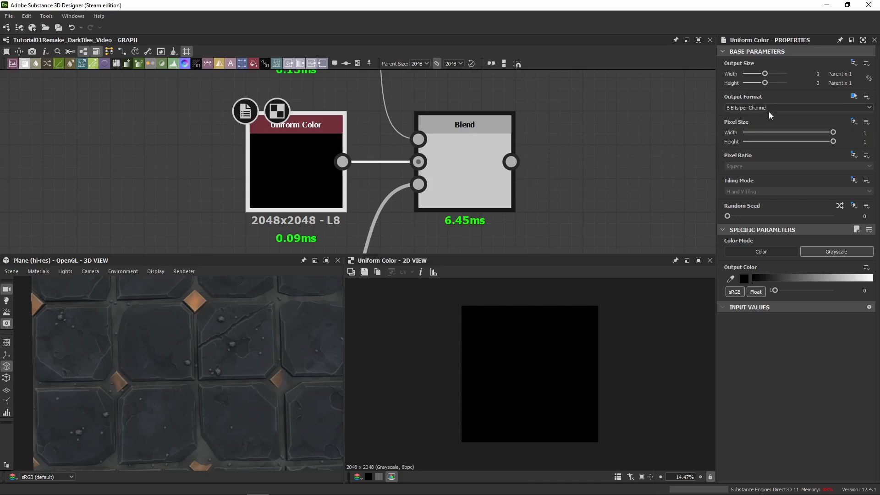
pyautogui.click(768, 108)
pyautogui.click(751, 122)
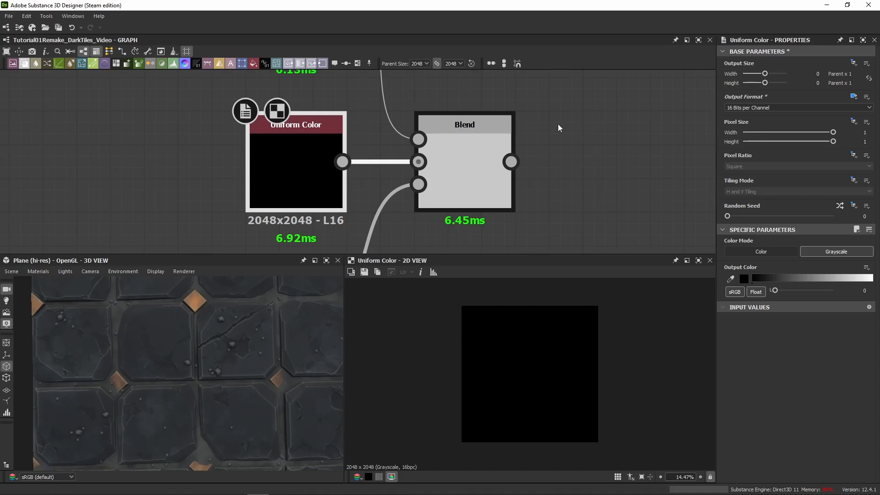
# - Preview the Blend result and check the properties of its two Uniform Color inputs
pyautogui.scroll(-4, 364, 131)
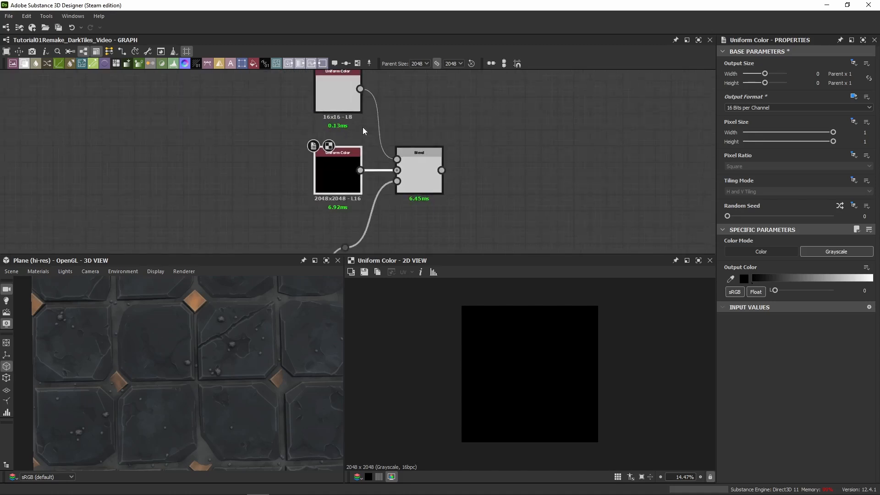
pyautogui.moveTo(419, 131); pyautogui.dragTo(410, 167, button='middle')
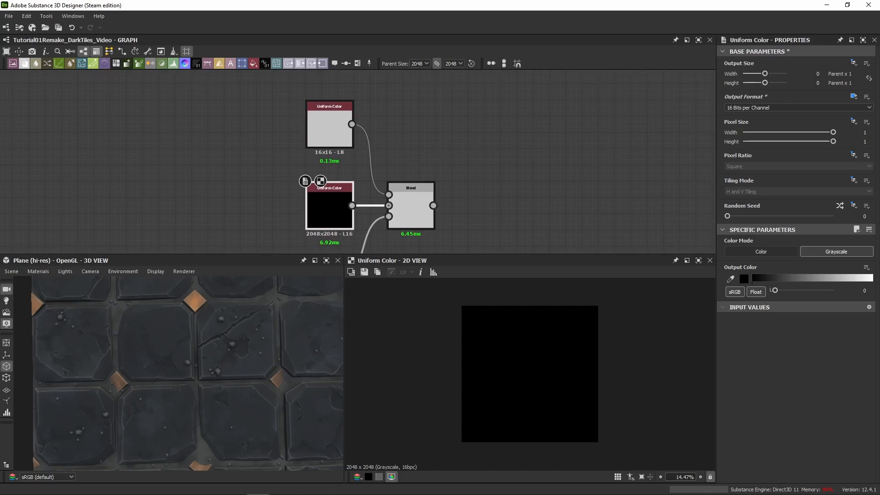
pyautogui.click(340, 151)
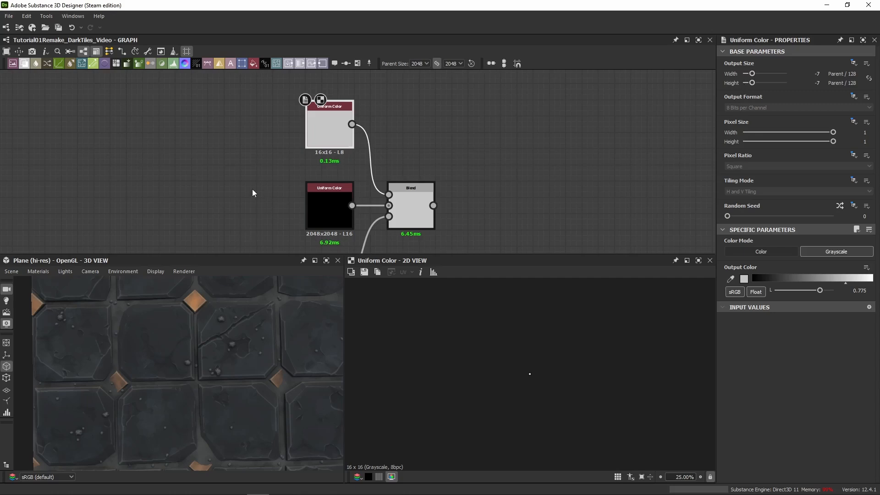
pyautogui.click(411, 206)
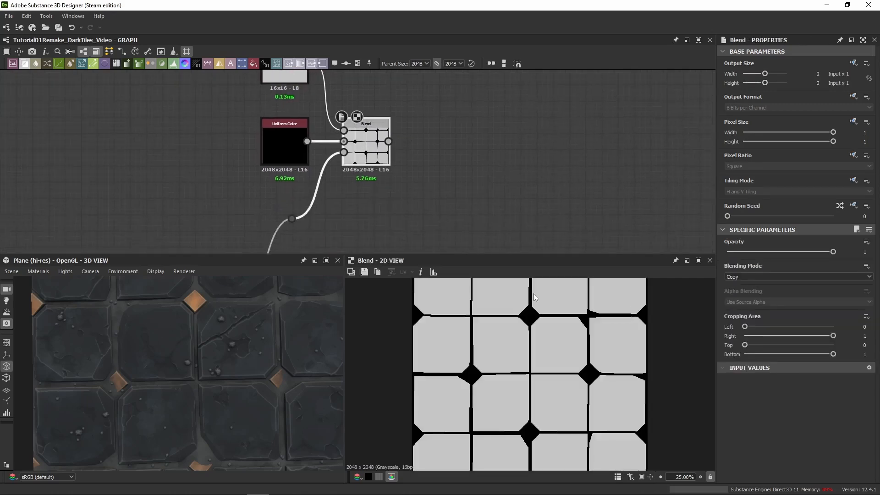
pyautogui.click(288, 79)
pyautogui.moveTo(366, 138); pyautogui.dragTo(371, 198, button='middle')
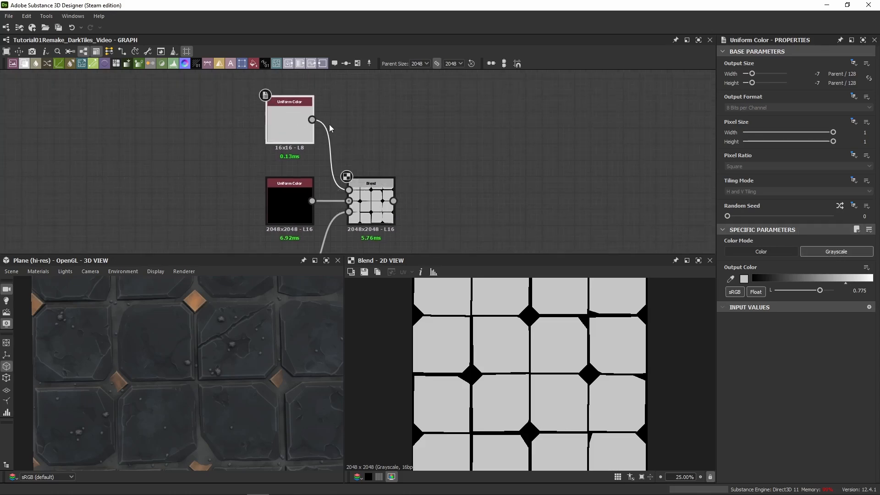
pyautogui.click(286, 212)
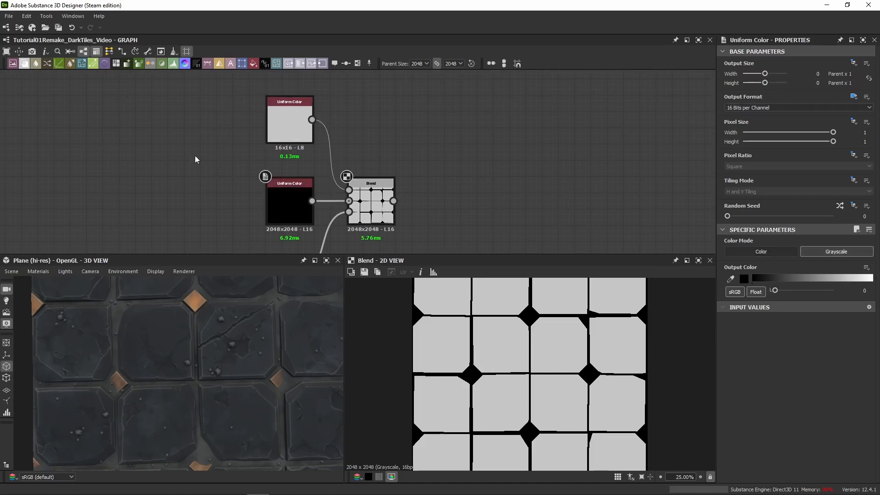
# - Add a new Uniform Color node beside the existing two and delete it again
pyautogui.press('space')
pyautogui.write('unfirom')
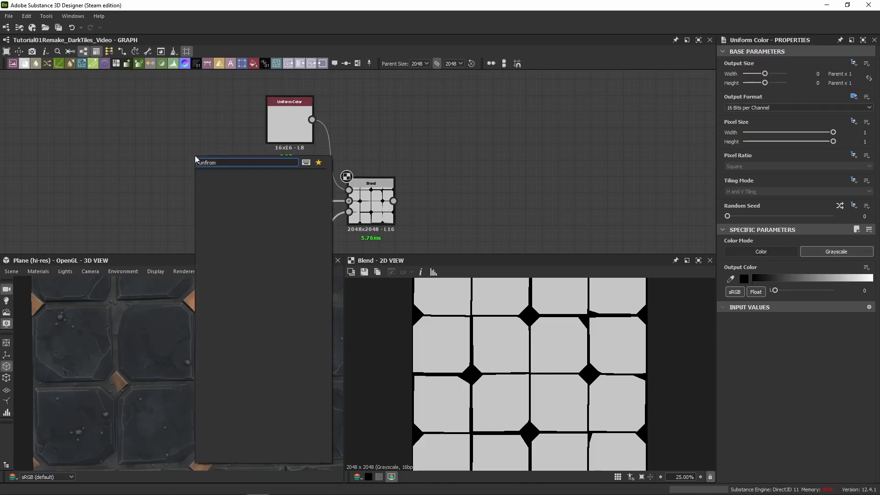
pyautogui.press('BackSpace')
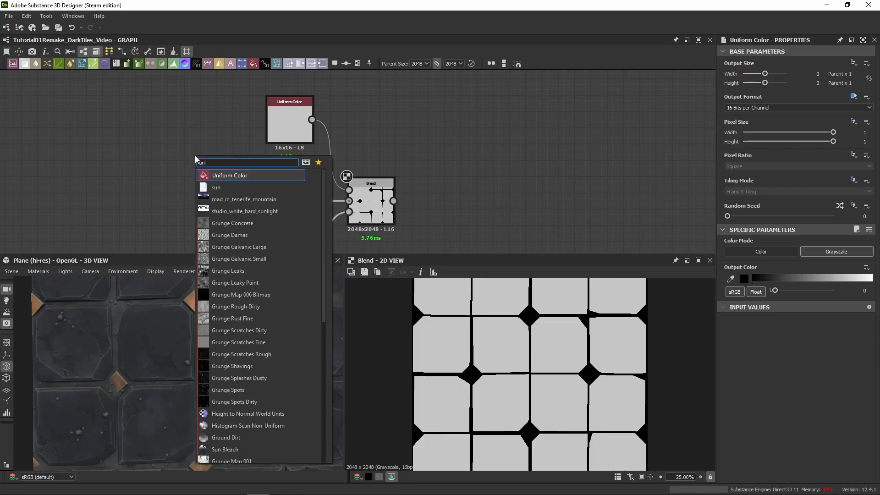
pyautogui.write('i')
pyautogui.press('Return')
pyautogui.press('Delete')
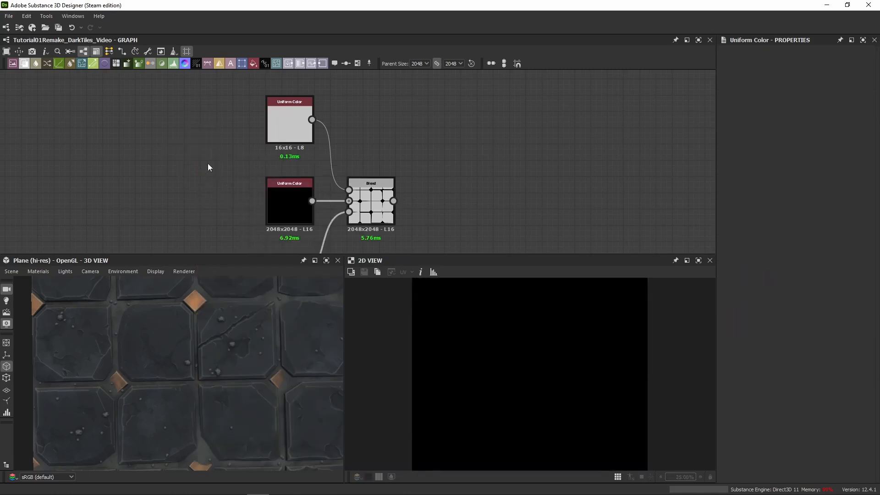
# - Compare the output color settings of the grey and black Uniform Color nodes
pyautogui.click(290, 123)
pyautogui.click(297, 212)
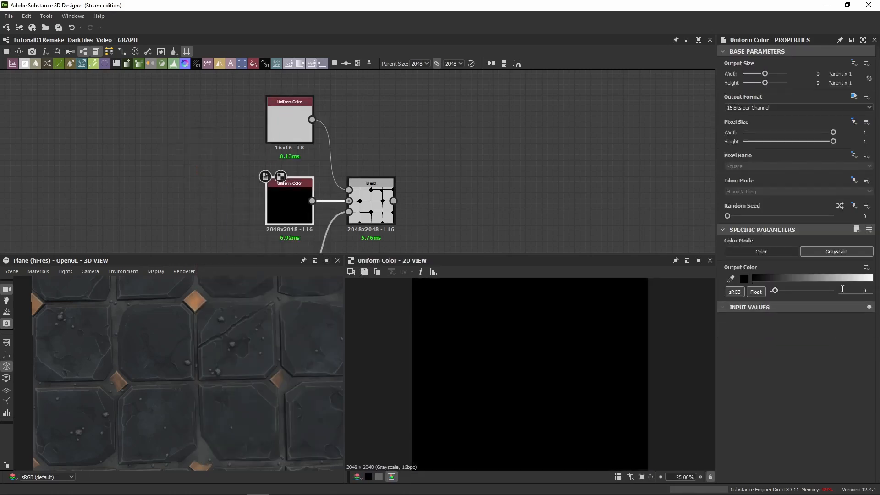
pyautogui.doubleClick(290, 122)
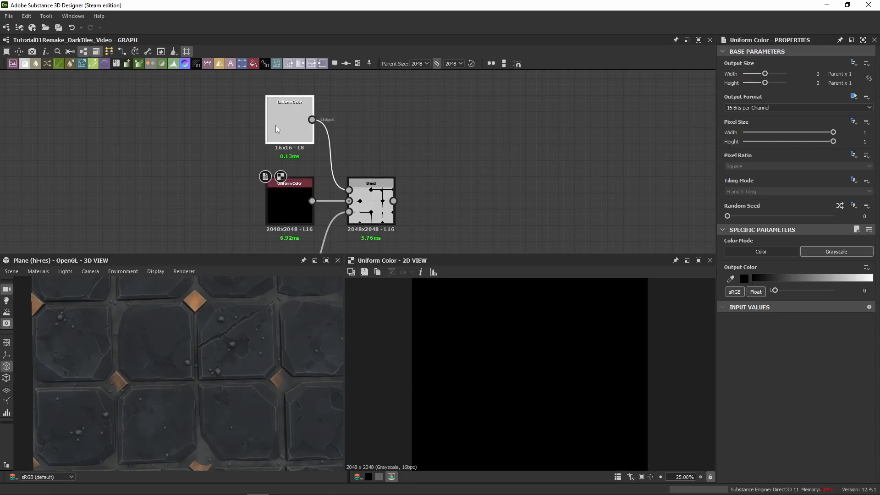
# - Connect the tile Blend node's output to the material's roughness output node at the far end of the graph
pyautogui.click(435, 211)
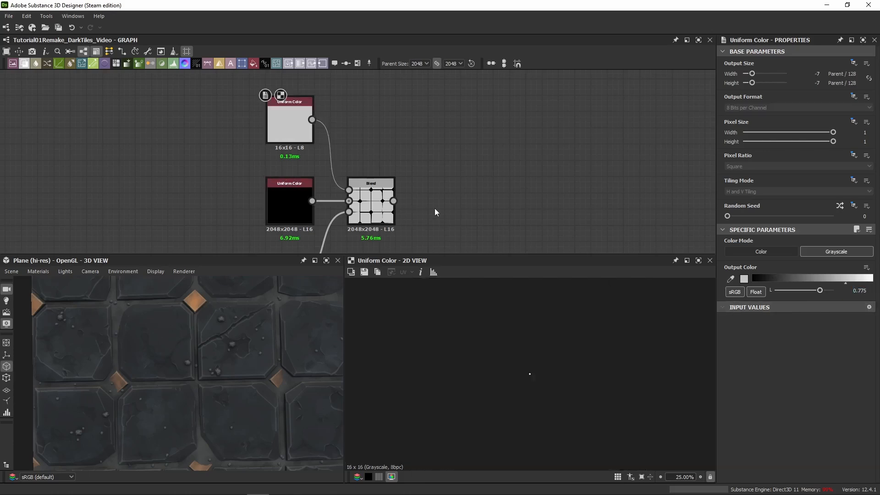
pyautogui.moveTo(434, 209); pyautogui.dragTo(290, 154, button='middle')
pyautogui.scroll(-3, 285, 153)
pyautogui.click(261, 148)
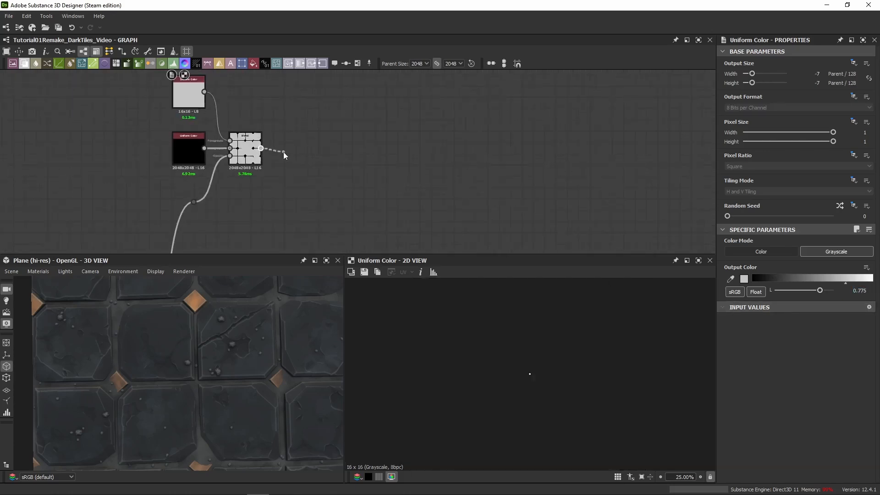
pyautogui.moveTo(437, 160); pyautogui.dragTo(499, 171, button='middle')
pyautogui.scroll(-4, 501, 175)
pyautogui.moveTo(595, 199); pyautogui.dragTo(298, 193, button='middle')
pyautogui.moveTo(458, 177); pyautogui.dragTo(321, 179, button='middle')
pyautogui.scroll(-3, 504, 166)
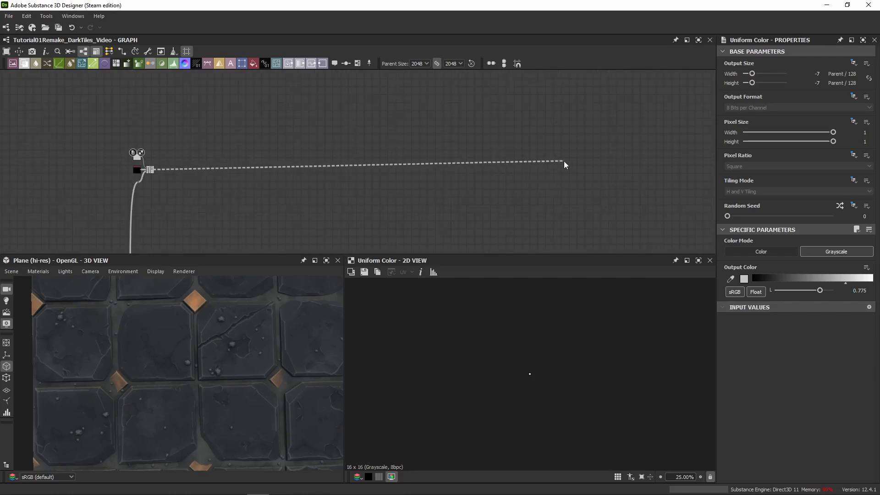
pyautogui.moveTo(566, 165); pyautogui.dragTo(394, 172, button='middle')
pyautogui.moveTo(582, 169); pyautogui.dragTo(238, 169, button='middle')
pyautogui.scroll(-6, 476, 178)
pyautogui.moveTo(551, 173); pyautogui.dragTo(294, 168, button='middle')
pyautogui.moveTo(516, 164); pyautogui.dragTo(394, 158, button='middle')
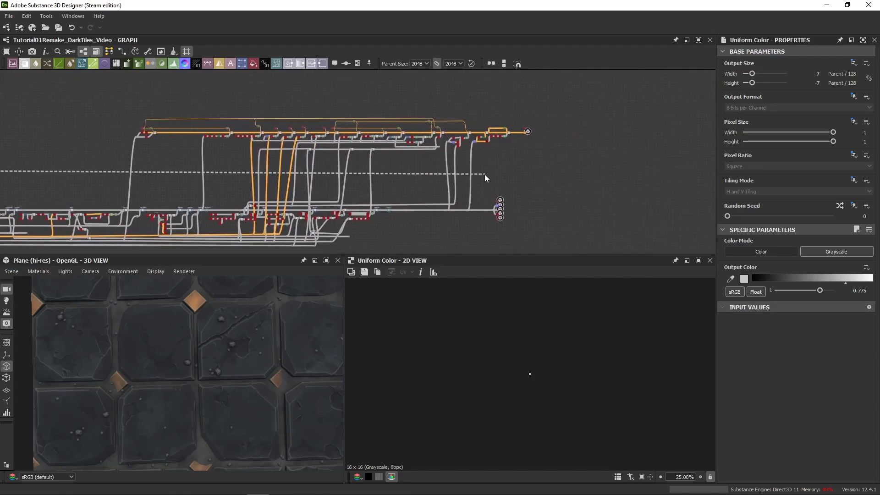
pyautogui.scroll(4, 485, 174)
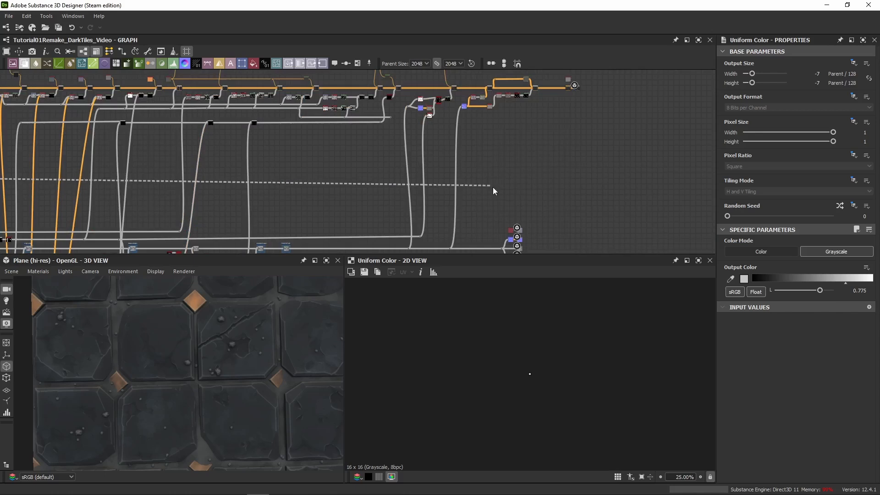
pyautogui.click(518, 229)
pyautogui.scroll(2, 518, 229)
pyautogui.scroll(-5, 518, 225)
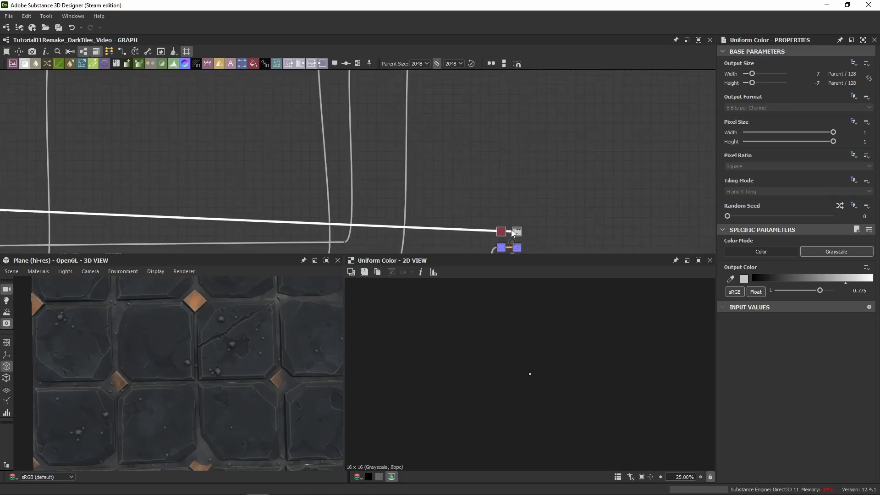
pyautogui.moveTo(517, 222); pyautogui.dragTo(556, 180)
# - Return to the Blend node that combines the two uniform colors and preview its result
pyautogui.moveTo(103, 186); pyautogui.dragTo(460, 191, button='middle')
pyautogui.scroll(-3, 243, 197)
pyautogui.moveTo(243, 197); pyautogui.dragTo(385, 183, button='middle')
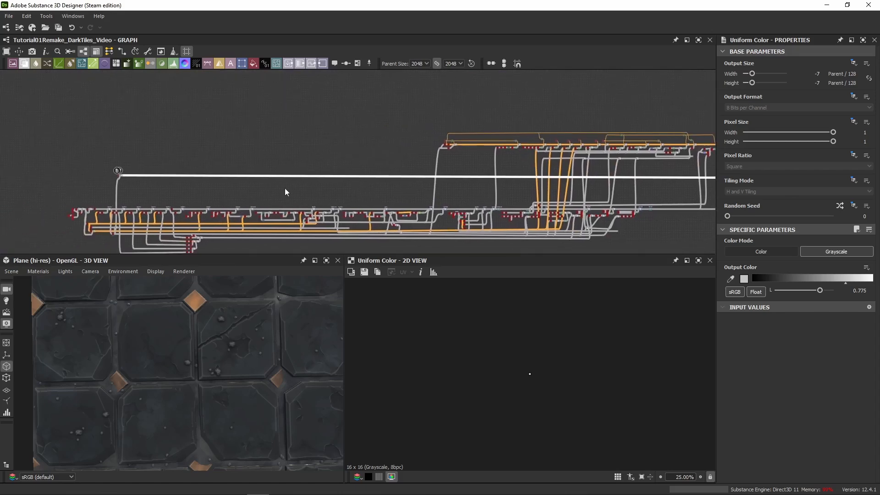
pyautogui.moveTo(200, 147); pyautogui.dragTo(123, 178)
pyautogui.scroll(3, 171, 163)
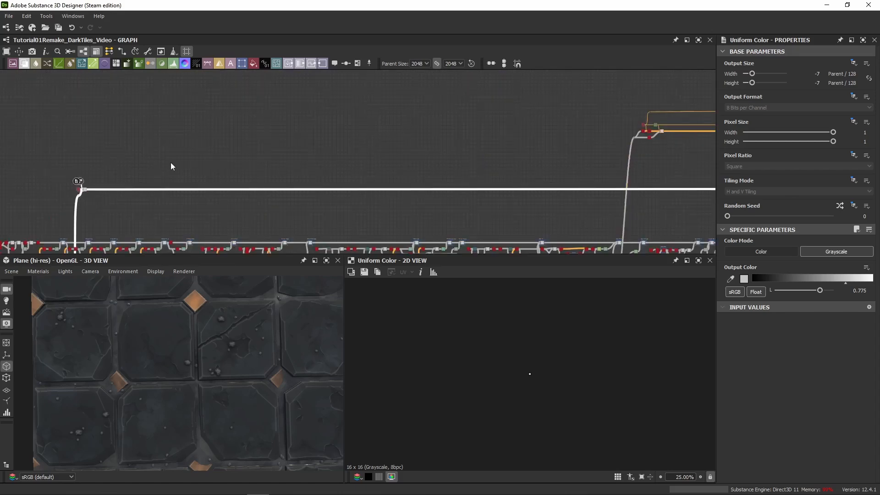
pyautogui.moveTo(171, 162); pyautogui.dragTo(386, 118, button='middle')
pyautogui.scroll(3, 384, 119)
pyautogui.scroll(4, 241, 147)
pyautogui.moveTo(241, 147); pyautogui.dragTo(392, 73, button='middle')
pyautogui.scroll(5, 372, 139)
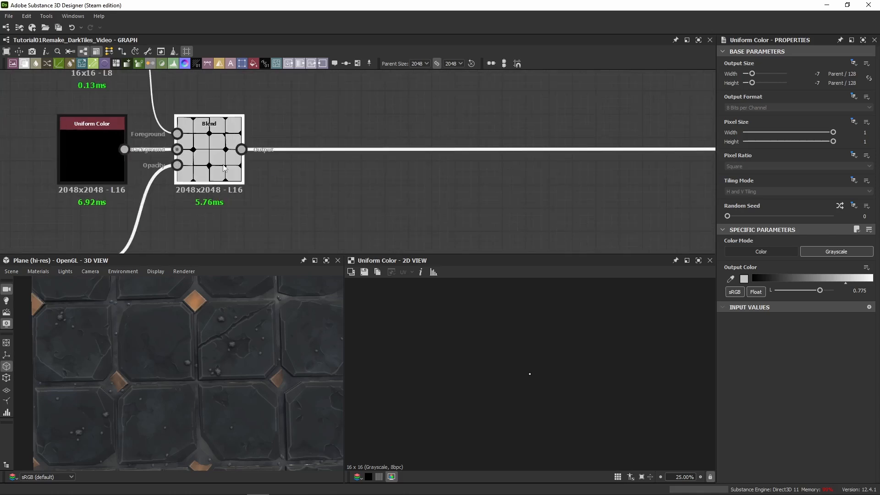
pyautogui.doubleClick(225, 168)
# - Examine the reflections on the tiles and in the gaps between them from a low angle in the 3D view
pyautogui.moveTo(266, 337); pyautogui.dragTo(175, 339)
pyautogui.scroll(3, 224, 321)
pyautogui.scroll(3, 198, 352)
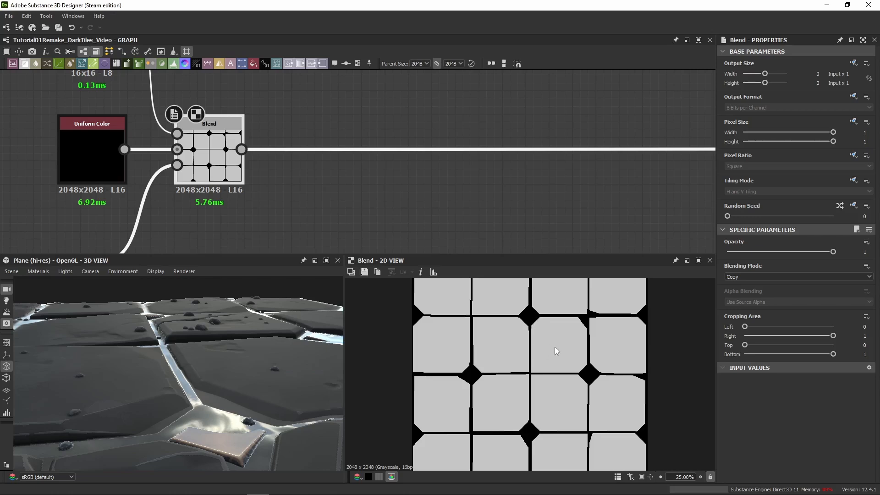
pyautogui.moveTo(215, 346); pyautogui.dragTo(205, 372)
pyautogui.scroll(5, 188, 364)
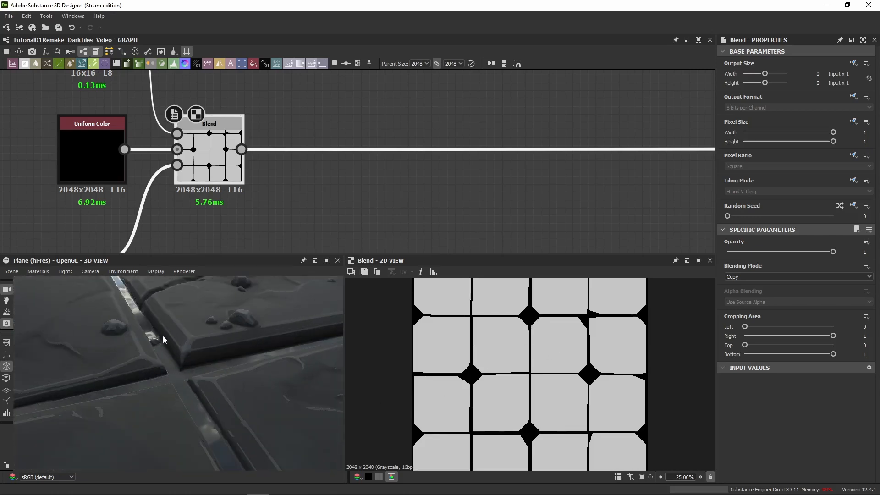
pyautogui.moveTo(163, 335)
pyautogui.mouseDown()
pyautogui.moveTo(175, 345)
pyautogui.moveTo(155, 328)
pyautogui.mouseUp()
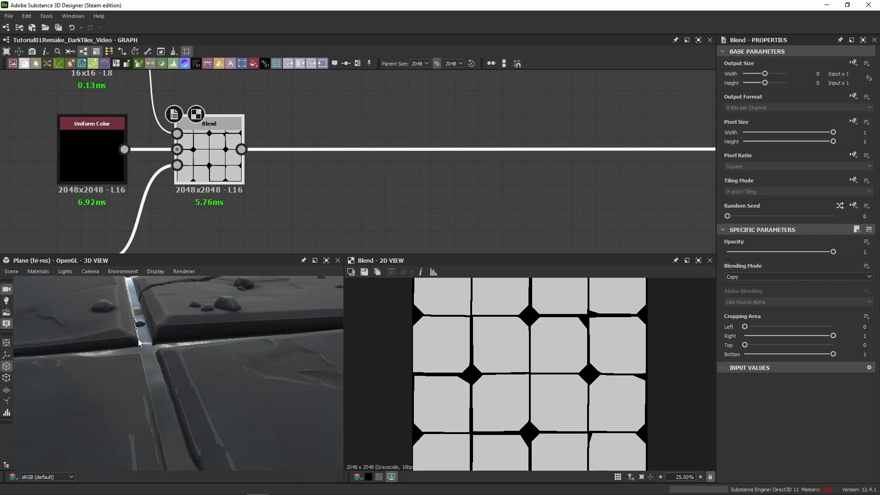
# - Extend the tile mask connection with a second dot node placed well past the Blend node
pyautogui.scroll(-5, 275, 219)
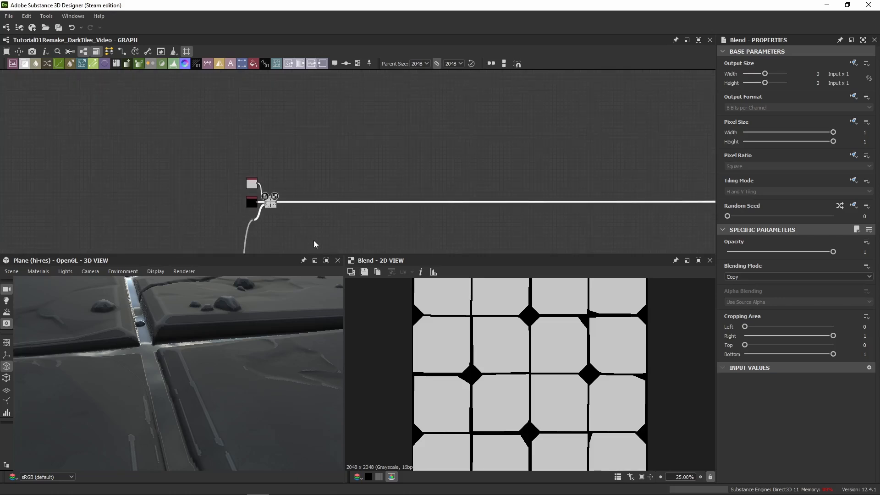
pyautogui.scroll(5, 315, 244)
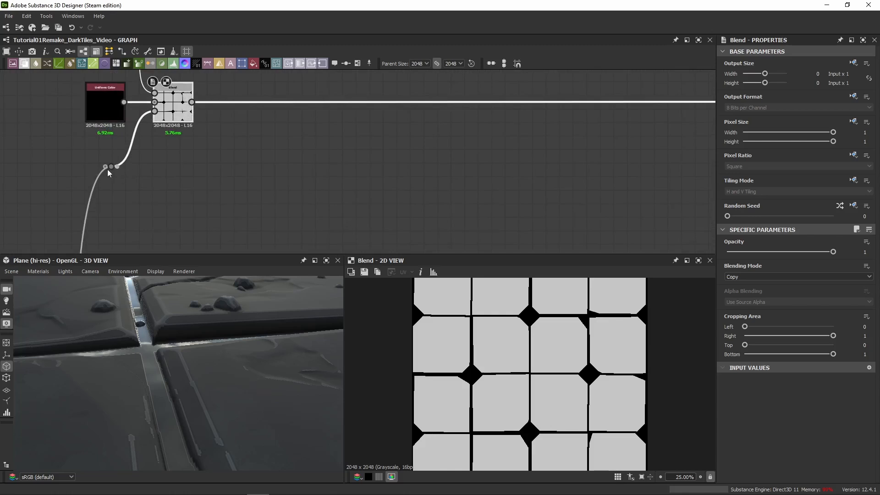
pyautogui.moveTo(110, 168); pyautogui.dragTo(106, 171)
pyautogui.moveTo(114, 171); pyautogui.dragTo(669, 170)
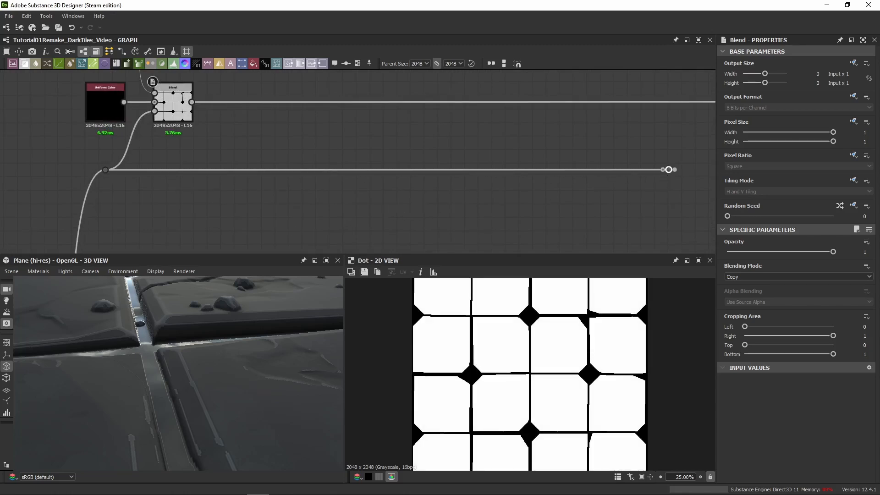
# - Add a dot on the Blend node's outgoing link and insert a new Blend node before it
pyautogui.moveTo(376, 152); pyautogui.dragTo(34, 171, button='middle')
pyautogui.scroll(-3, 33, 172)
pyautogui.scroll(2, 381, 149)
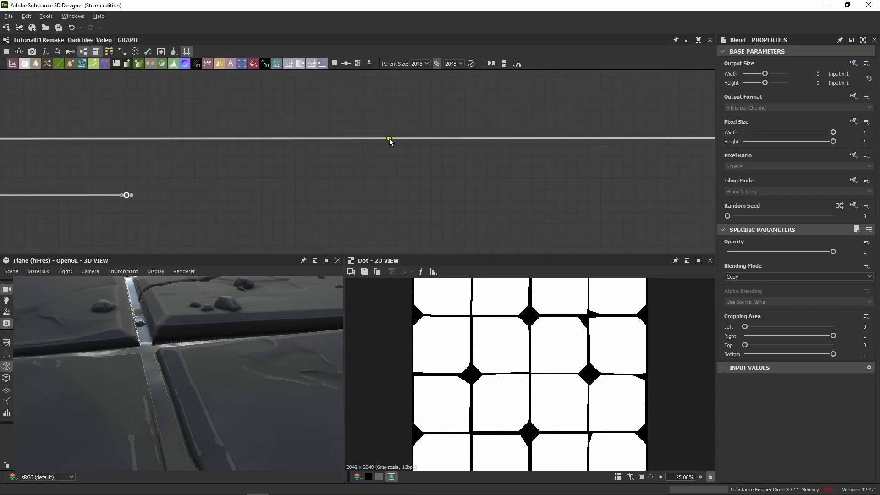
pyautogui.keyDown('alt'); pyautogui.click(390, 138); pyautogui.keyUp('alt')
pyautogui.moveTo(256, 170); pyautogui.dragTo(417, 185, button='middle')
pyautogui.press('space')
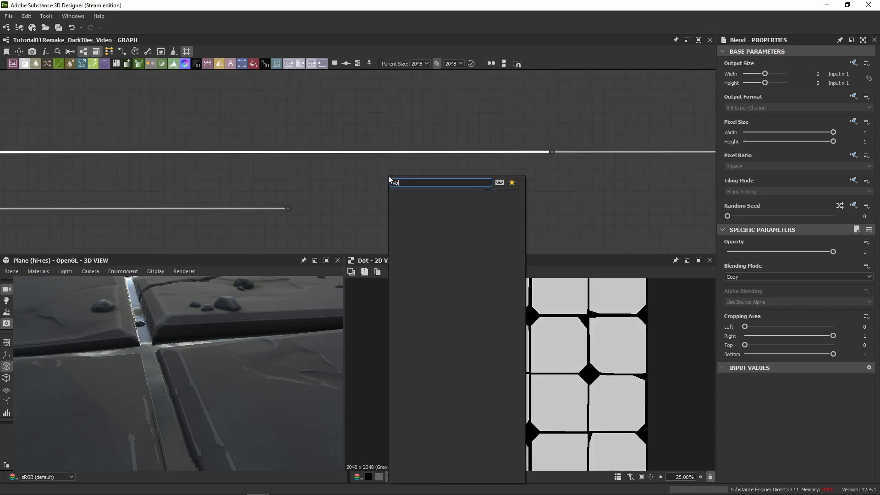
pyautogui.write('blend')
pyautogui.press('Return')
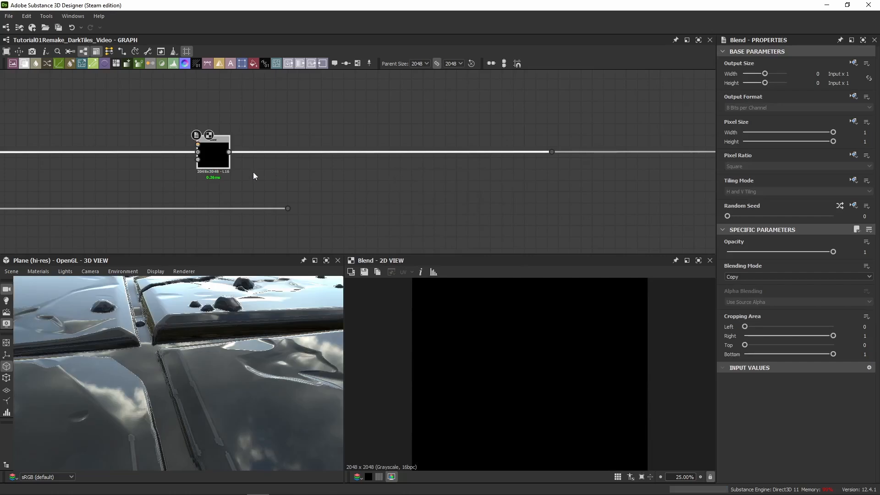
# - Move the new Blend node close to the dot on its output link and set its blending mode to Add (Linear Dodge)
pyautogui.moveTo(229, 172); pyautogui.dragTo(434, 176)
pyautogui.scroll(-1, 660, 128)
pyautogui.moveTo(659, 128); pyautogui.dragTo(293, 132, button='middle')
pyautogui.moveTo(289, 163); pyautogui.dragTo(597, 147, button='middle')
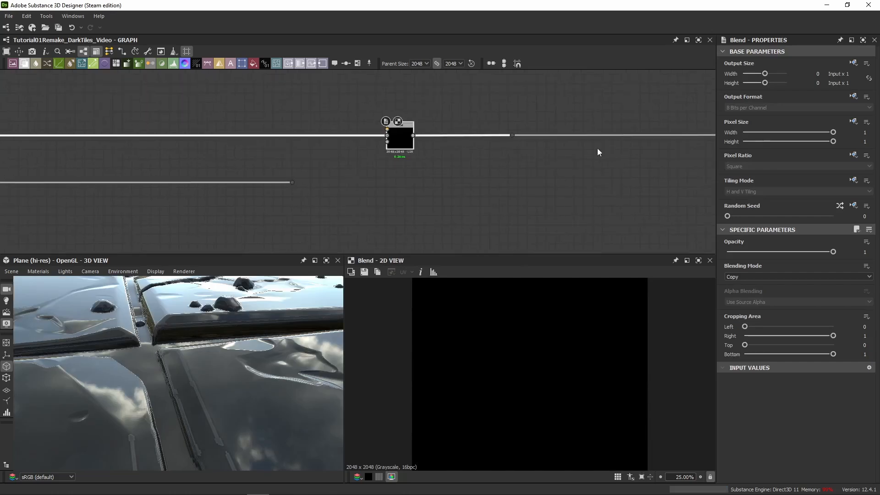
pyautogui.scroll(3, 391, 164)
pyautogui.moveTo(416, 132); pyautogui.dragTo(482, 131)
pyautogui.moveTo(352, 156); pyautogui.dragTo(471, 159, button='middle')
pyautogui.scroll(-1, 467, 160)
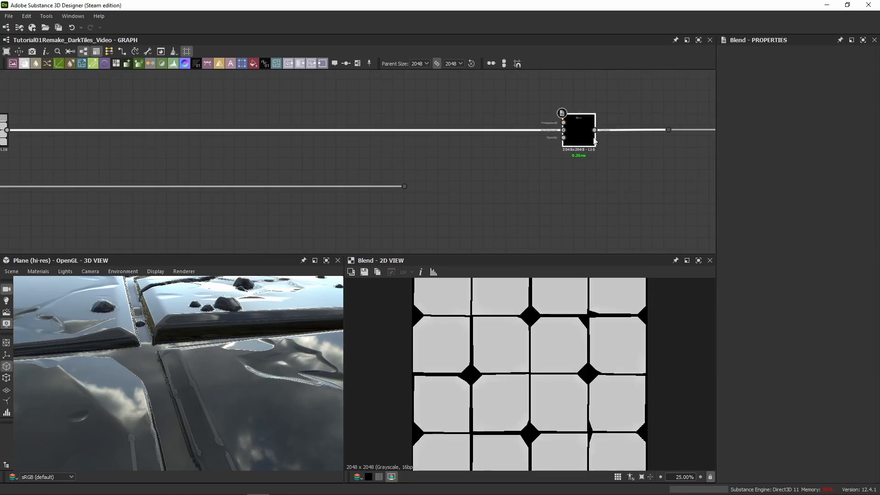
pyautogui.click(771, 277)
pyautogui.click(763, 288)
pyautogui.scroll(-2, 502, 201)
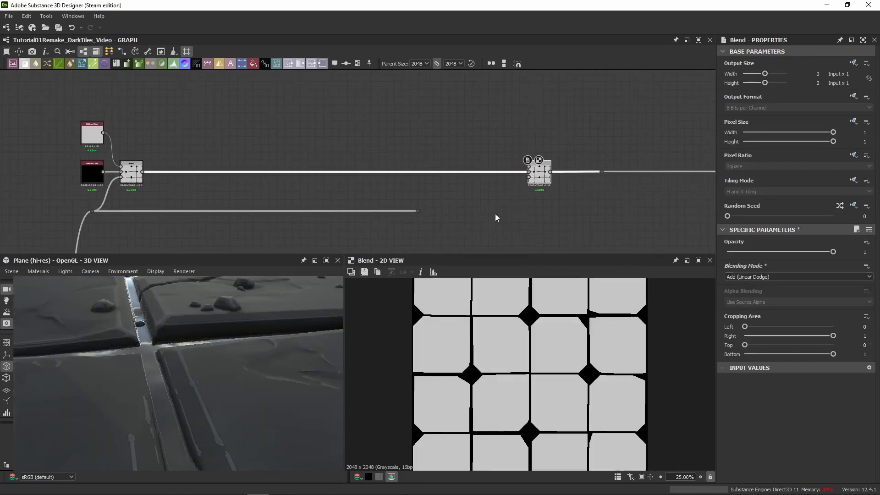
# - Add a white grayscale Uniform Color node and connect it to the foreground of the Add (Linear Dodge) Blend
pyautogui.click(254, 64)
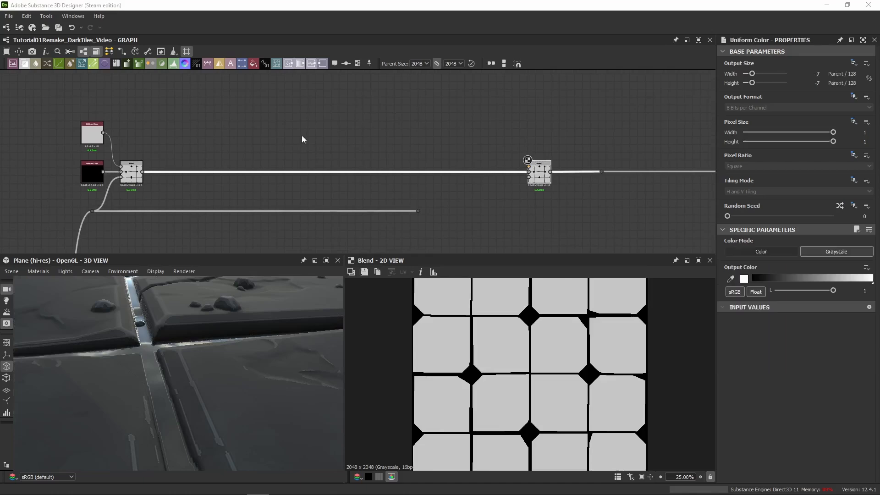
pyautogui.scroll(2, 430, 149)
pyautogui.moveTo(302, 181); pyautogui.dragTo(496, 212)
pyautogui.moveTo(441, 161); pyautogui.dragTo(455, 174)
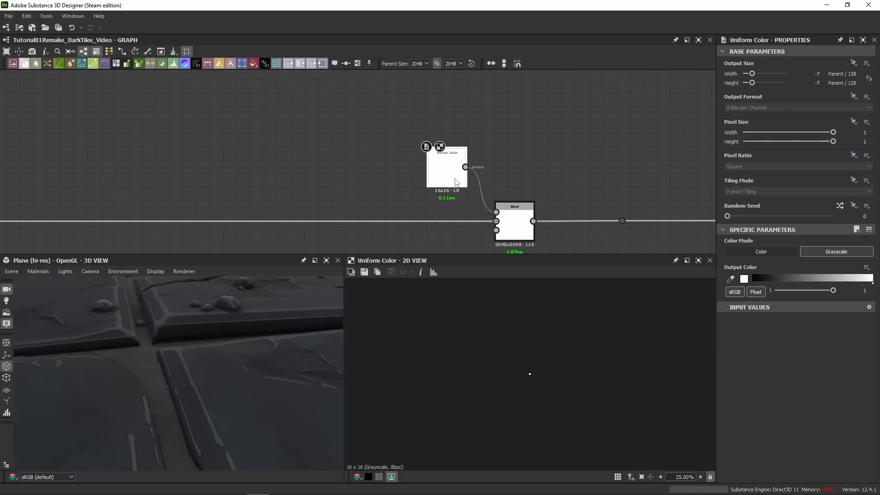
# - Add another Blend node fed by the extended tile mask connection, replacing the dot at its end
pyautogui.moveTo(328, 191); pyautogui.dragTo(274, 123, button='middle')
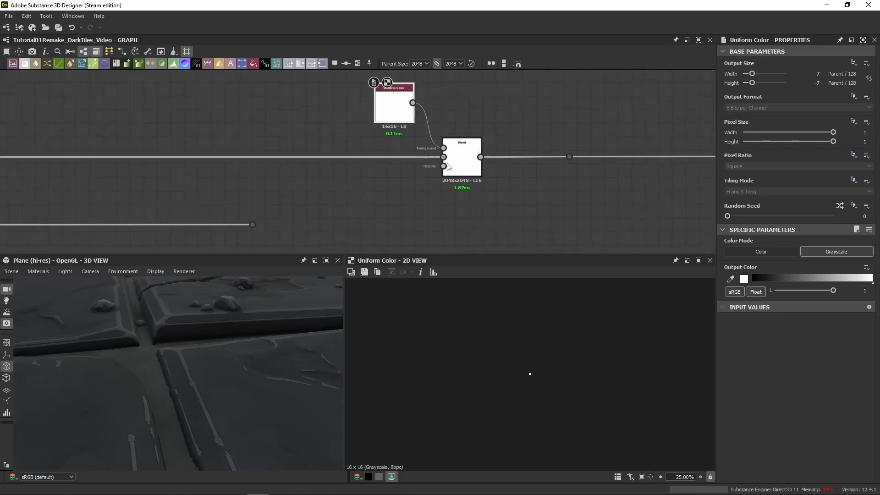
pyautogui.moveTo(318, 230); pyautogui.dragTo(379, 198, button='middle')
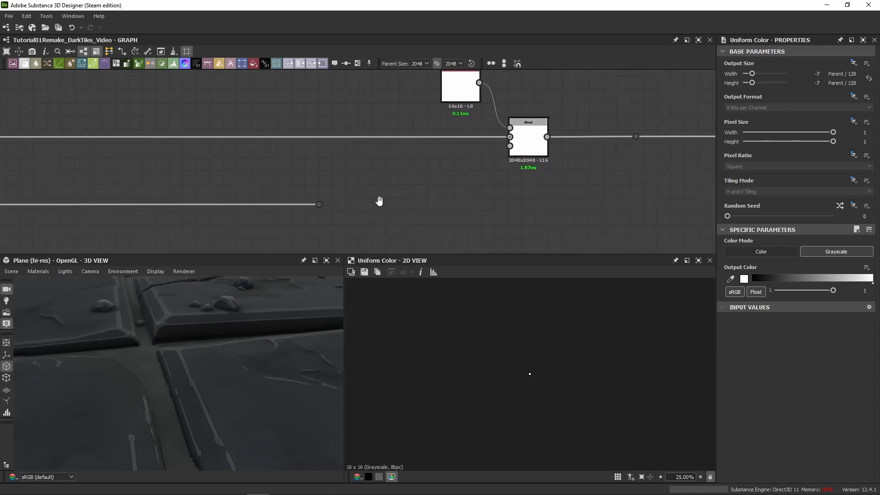
pyautogui.scroll(-3, 490, 193)
pyautogui.scroll(3, 451, 181)
pyautogui.moveTo(512, 196); pyautogui.dragTo(213, 176, button='middle')
pyautogui.moveTo(191, 176); pyautogui.dragTo(245, 172)
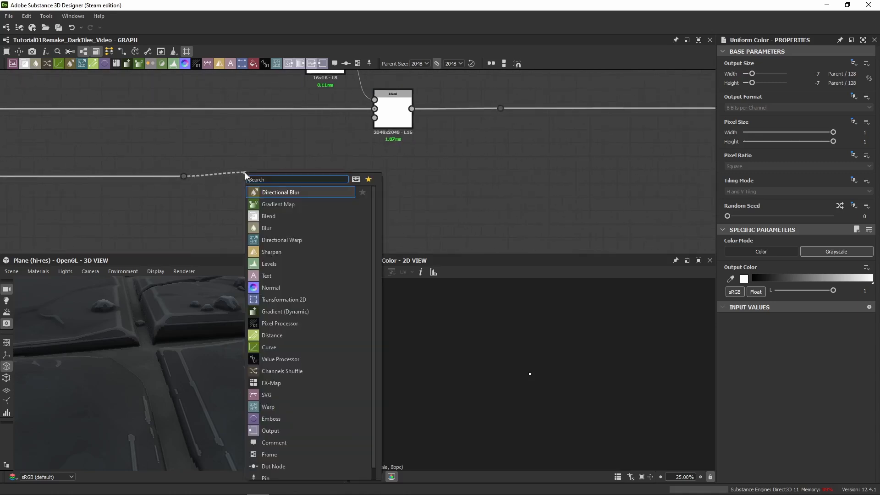
pyautogui.write('blend')
pyautogui.press('Return')
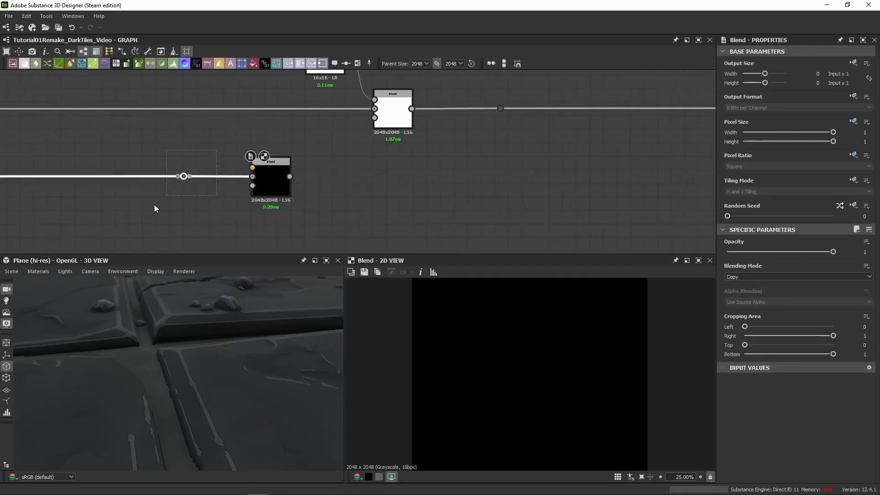
pyautogui.moveTo(286, 195); pyautogui.dragTo(335, 192, button='middle')
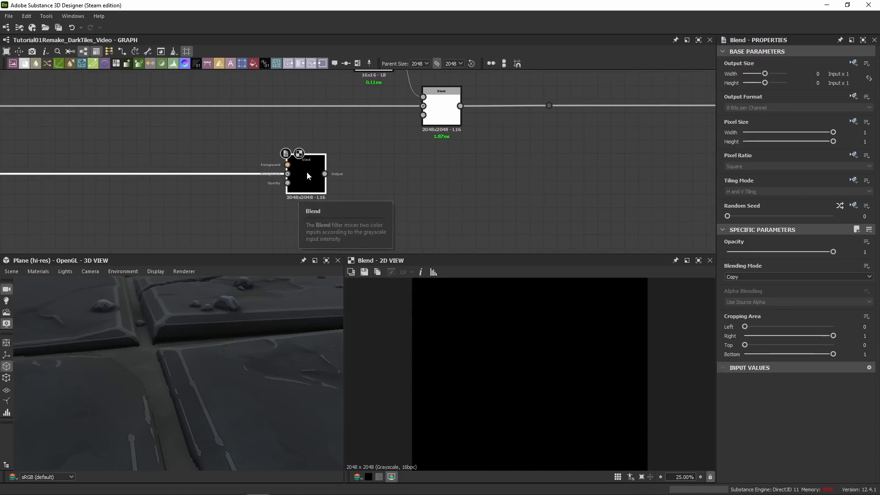
# - Connect the mask Blend to the opacity of the Add (Linear Dodge) Blend, inserting an aligned Levels node between them
pyautogui.moveTo(325, 174); pyautogui.dragTo(423, 115)
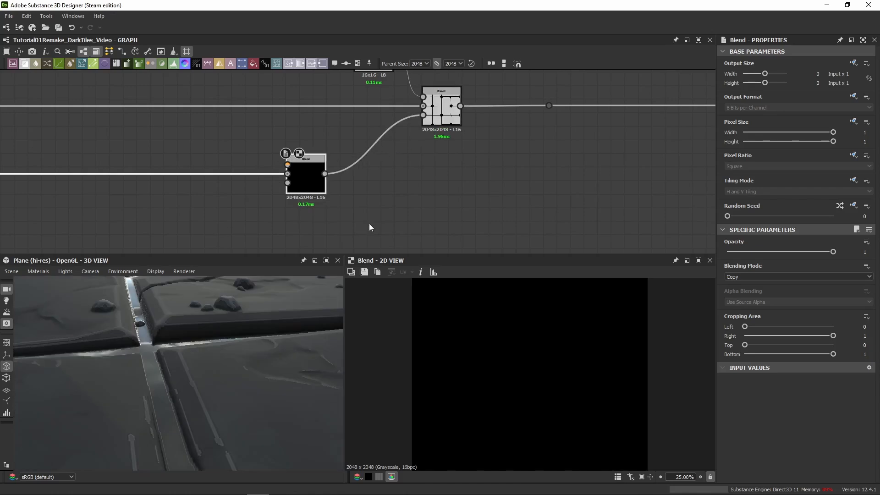
pyautogui.click(374, 144)
pyautogui.press('space')
pyautogui.write('lev')
pyautogui.press('Return')
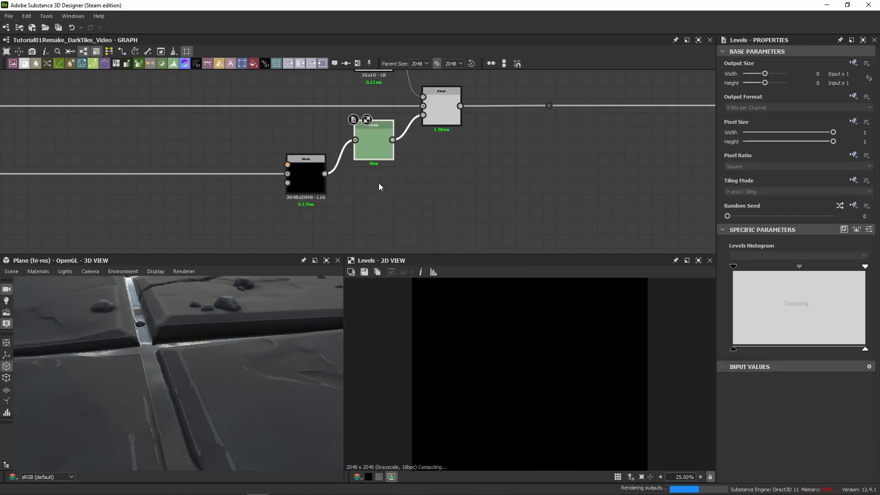
pyautogui.moveTo(375, 141); pyautogui.dragTo(375, 175)
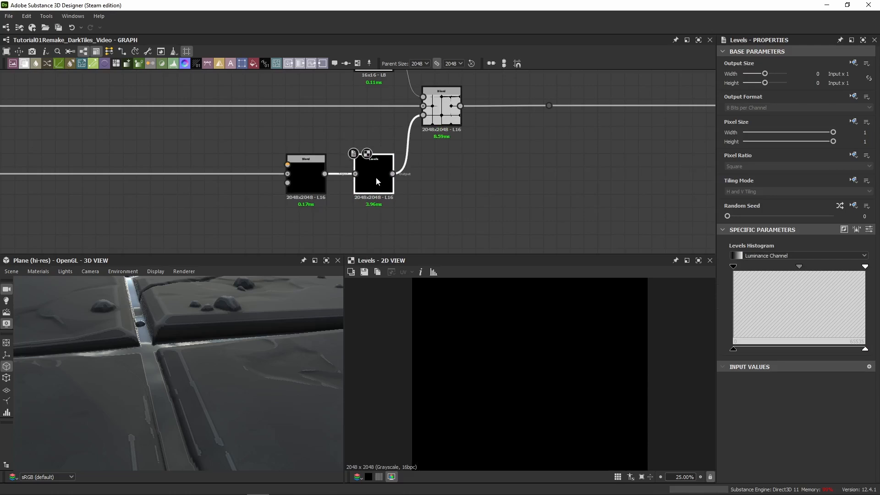
# - Examine the Slanted Chipping frames in the node chain below the roughness nodes
pyautogui.click(291, 190)
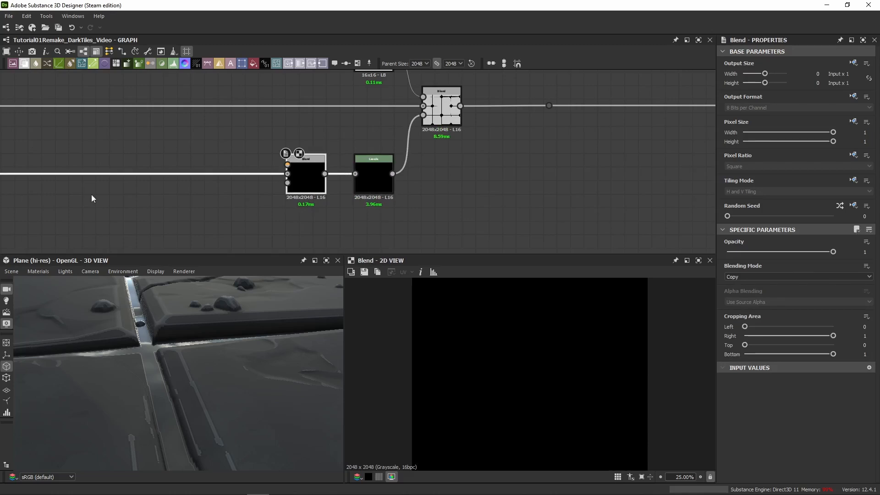
pyautogui.scroll(-4, 304, 213)
pyautogui.moveTo(301, 220); pyautogui.dragTo(391, 146, button='middle')
pyautogui.scroll(-4, 408, 151)
pyautogui.moveTo(401, 181); pyautogui.dragTo(397, 151, button='middle')
pyautogui.scroll(9, 397, 202)
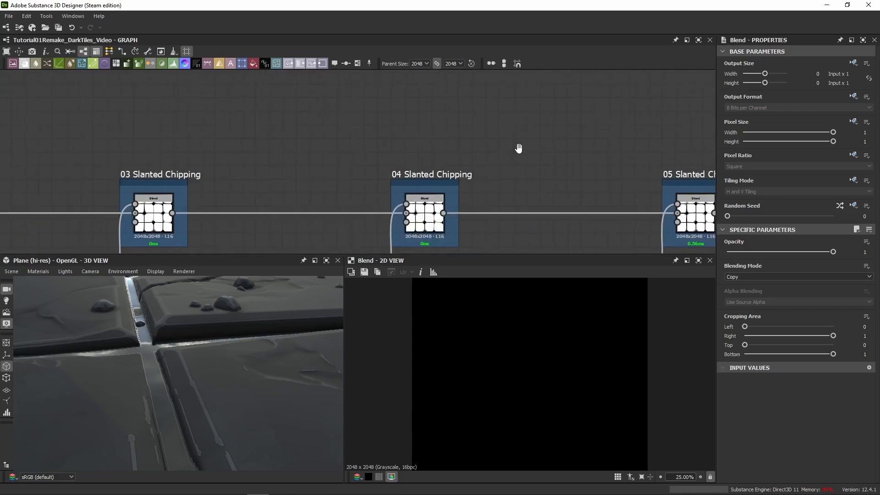
pyautogui.moveTo(518, 149); pyautogui.dragTo(184, 160, button='middle')
# - Move the white Uniform Color, both newer Blend nodes and the Levels node further along the graph as a group
pyautogui.scroll(-3, 243, 181)
pyautogui.scroll(-4, 340, 158)
pyautogui.moveTo(339, 95); pyautogui.dragTo(340, 142, button='middle')
pyautogui.scroll(-2, 339, 143)
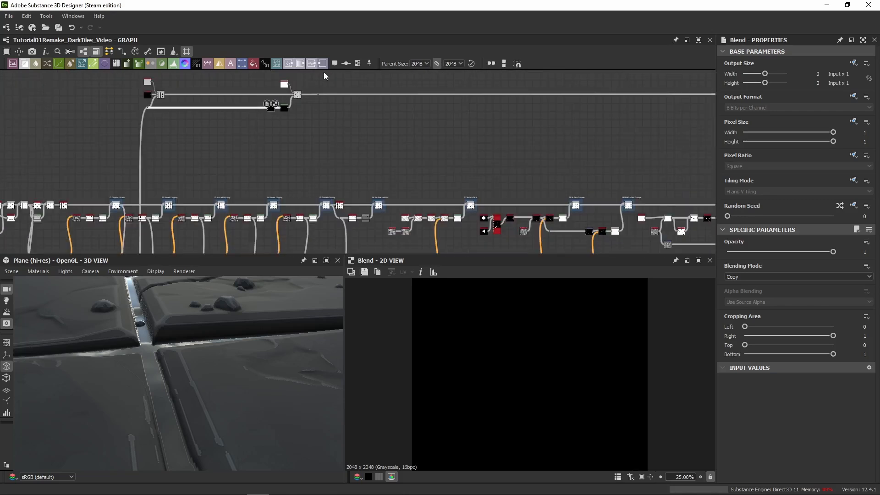
pyautogui.moveTo(324, 73); pyautogui.dragTo(386, 98)
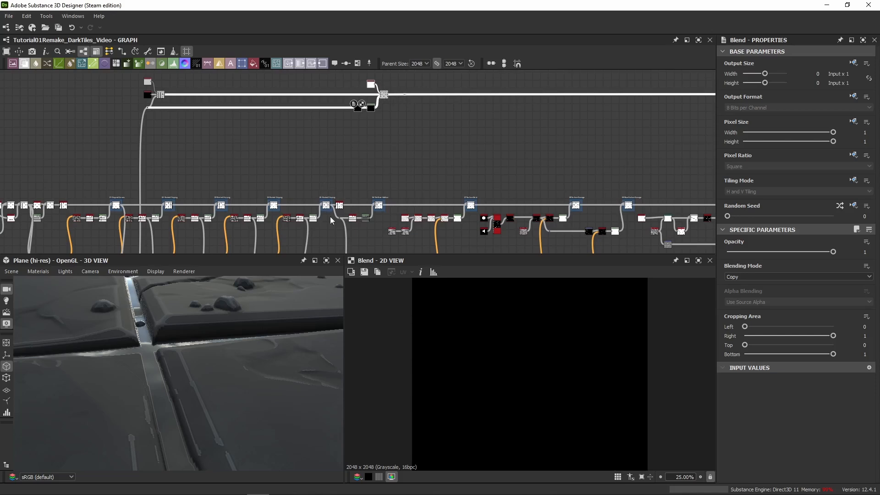
# - Add an Invert Grayscale node near the mask Blend, fed by the Min (Darken) Blend in the Slanted Chipping node chain
pyautogui.scroll(5, 332, 222)
pyautogui.moveTo(321, 228); pyautogui.dragTo(370, 174)
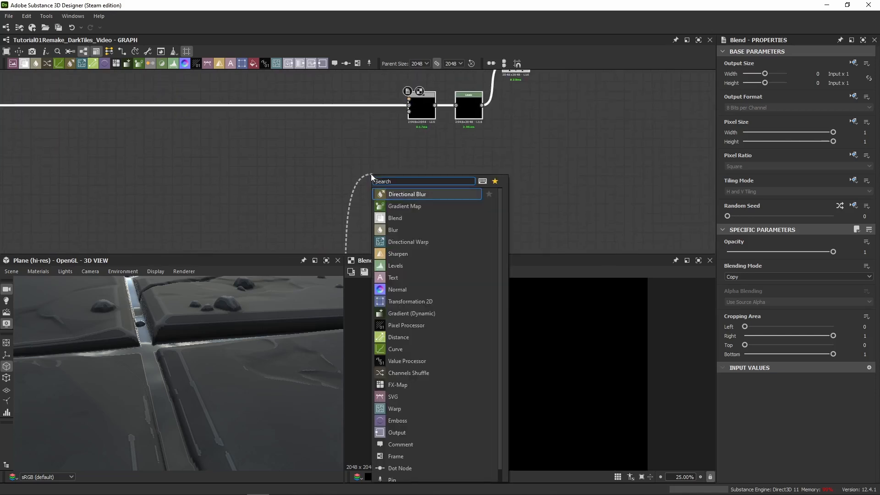
pyautogui.write('invert')
pyautogui.press('Return')
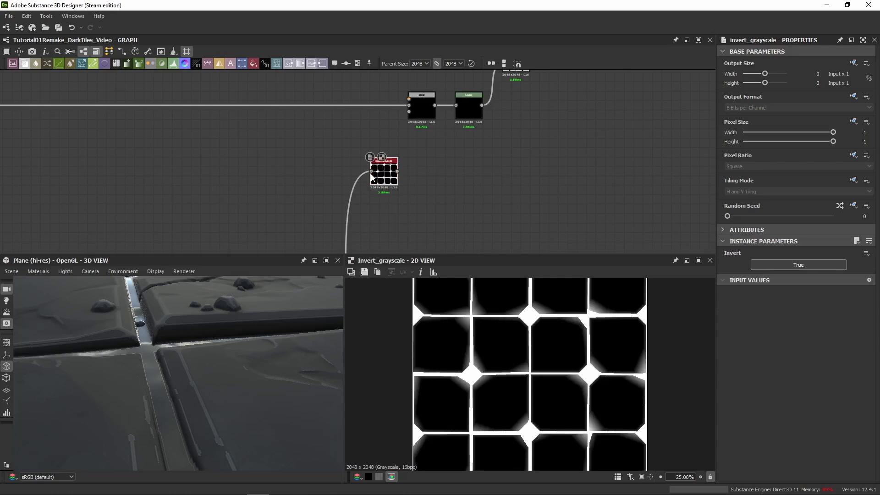
# - Inspect the inverted chipping mask up close and compare it with its source Min (Darken) Blend
pyautogui.scroll(5, 451, 333)
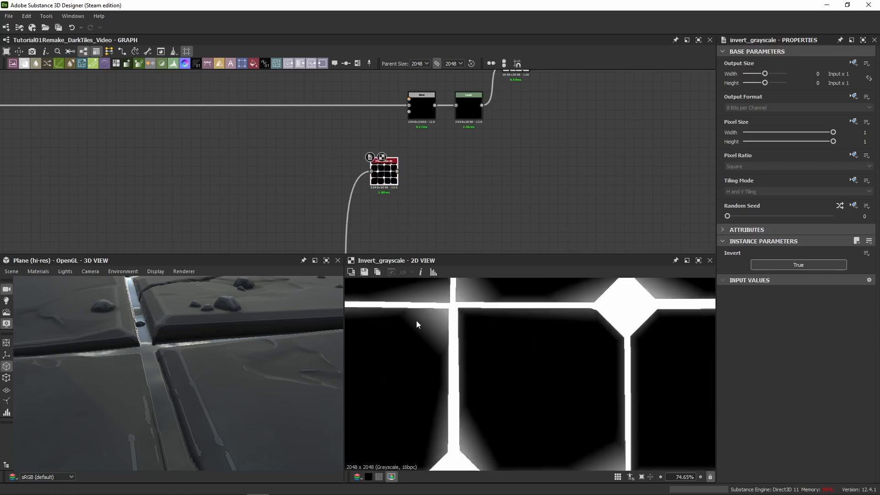
pyautogui.moveTo(417, 324); pyautogui.dragTo(544, 346, button='middle')
pyautogui.scroll(2, 420, 334)
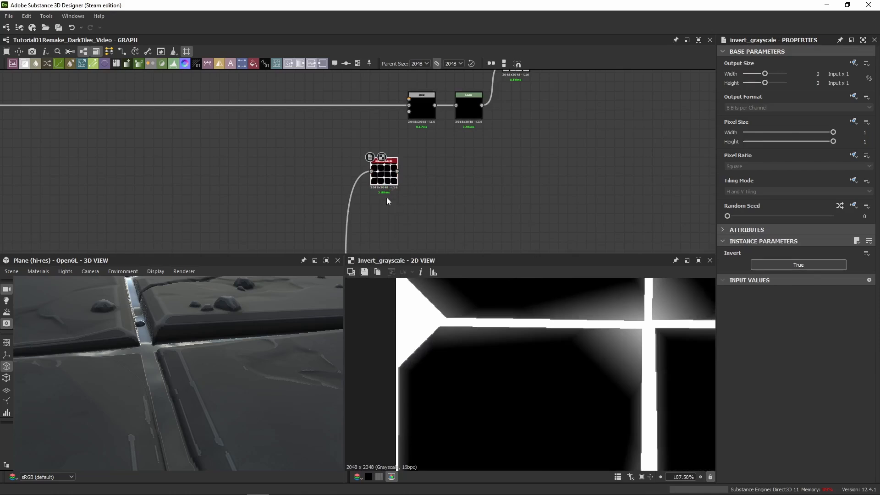
pyautogui.scroll(-5, 481, 130)
pyautogui.scroll(3, 448, 174)
pyautogui.moveTo(461, 224); pyautogui.dragTo(288, 173, button='middle')
pyautogui.scroll(2, 448, 174)
pyautogui.click(404, 156)
pyautogui.doubleClick(419, 181)
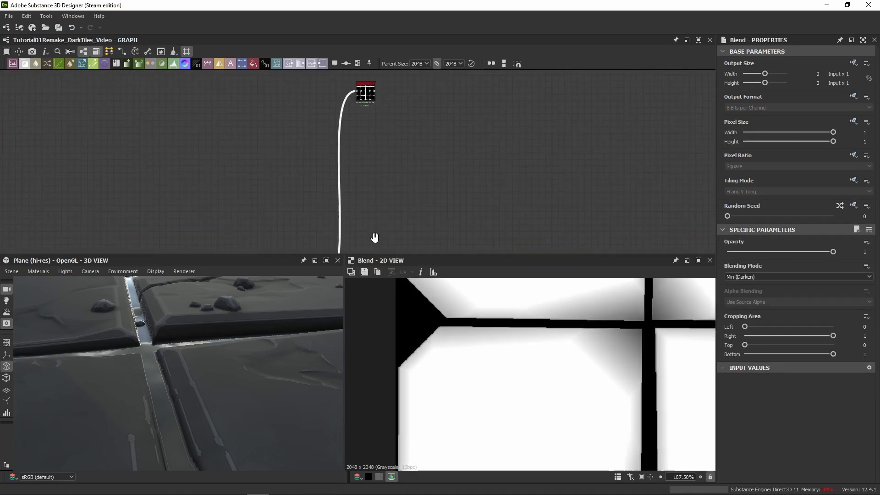
# - Connect the Invert Grayscale output to the foreground of the mask Blend and preview the Blend up close
pyautogui.scroll(-2, 348, 205)
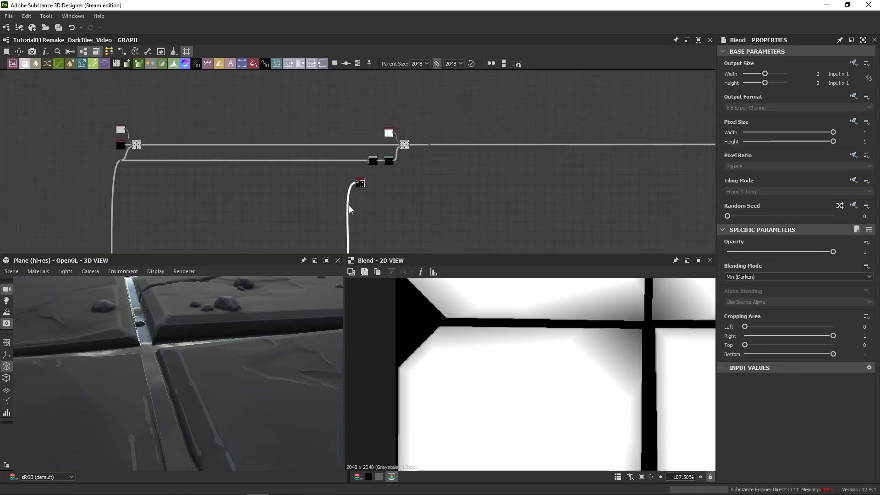
pyautogui.scroll(3, 356, 186)
pyautogui.moveTo(364, 178); pyautogui.dragTo(376, 131)
pyautogui.doubleClick(380, 133)
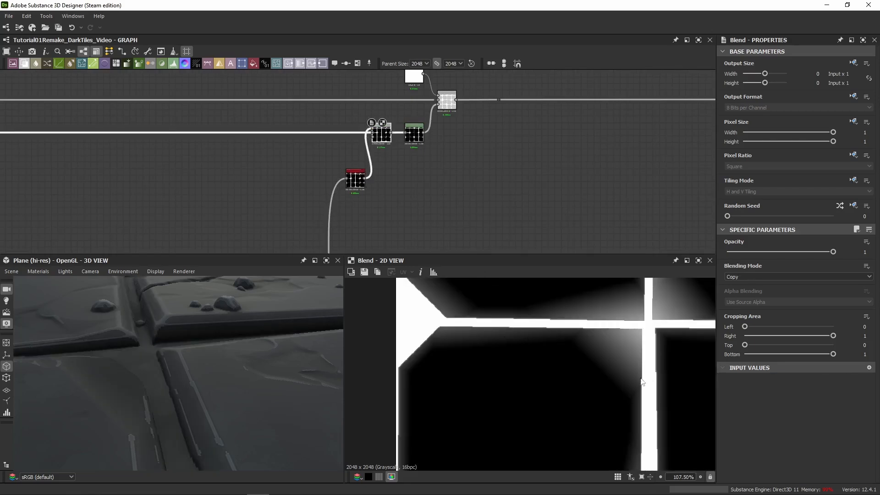
pyautogui.moveTo(572, 347); pyautogui.dragTo(569, 308, button='middle')
pyautogui.scroll(1, 446, 326)
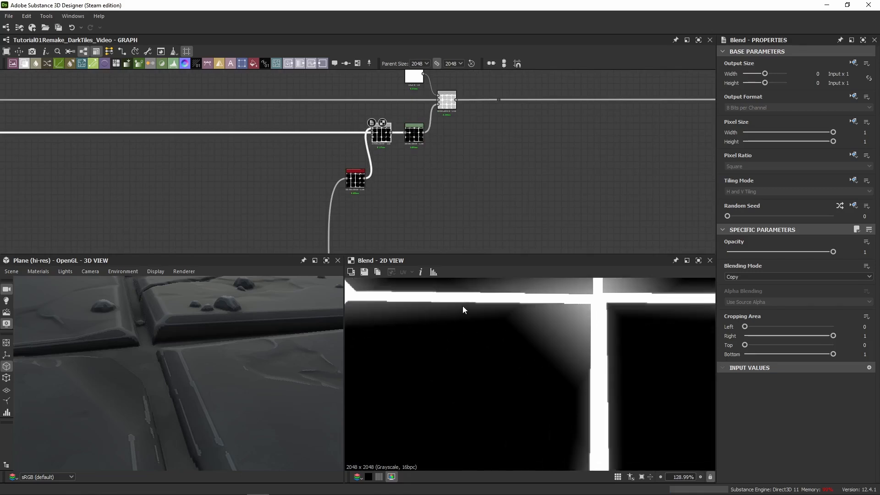
pyautogui.scroll(4, 520, 324)
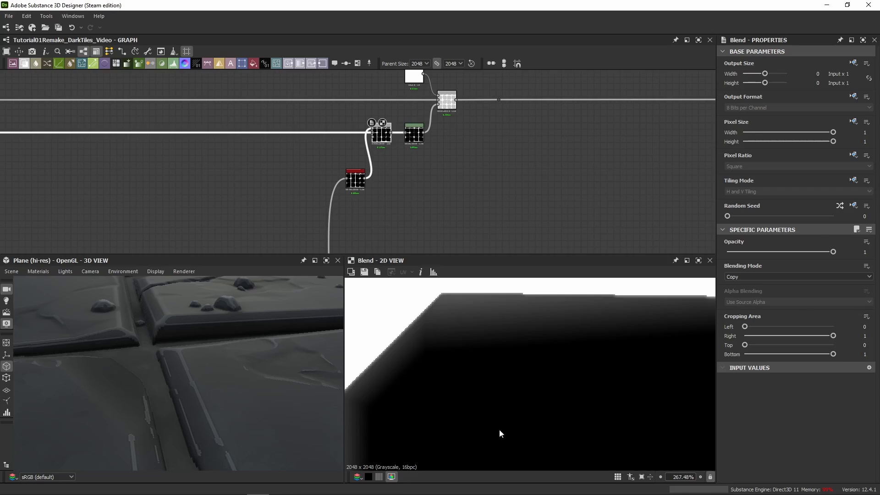
# - Compare the roughness output of the Add (Linear Dodge) Blend with the mask Blend, examining the tile edges and the overall pattern
pyautogui.moveTo(449, 139); pyautogui.dragTo(405, 198, button='middle')
pyautogui.doubleClick(402, 161)
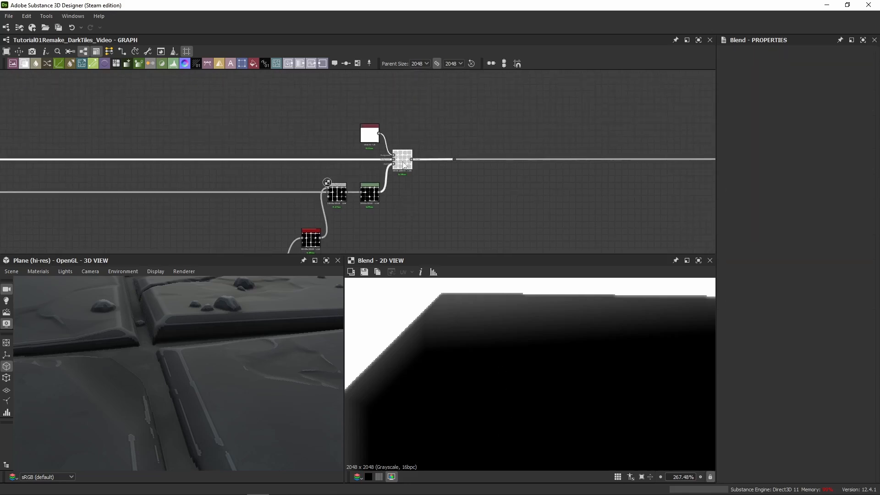
pyautogui.scroll(-3, 477, 356)
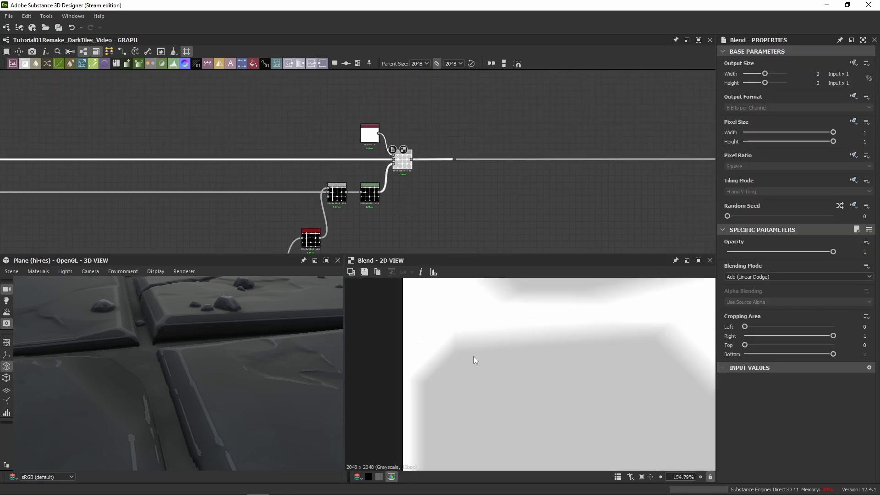
pyautogui.doubleClick(335, 198)
pyautogui.doubleClick(401, 168)
pyautogui.moveTo(591, 406); pyautogui.dragTo(599, 370, button='middle')
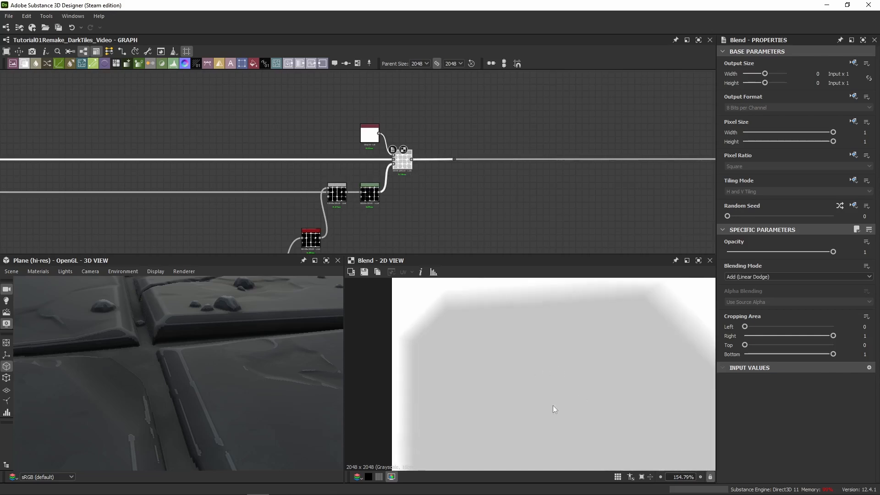
pyautogui.scroll(3, 468, 336)
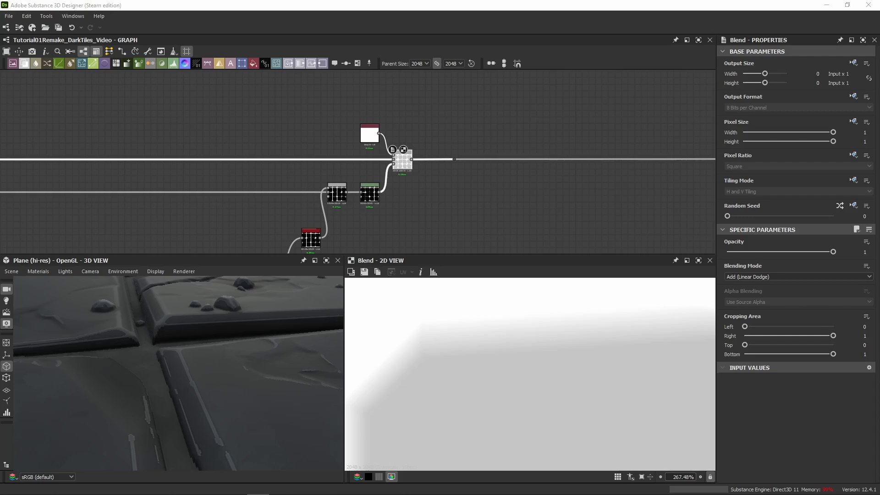
pyautogui.scroll(-10, 432, 359)
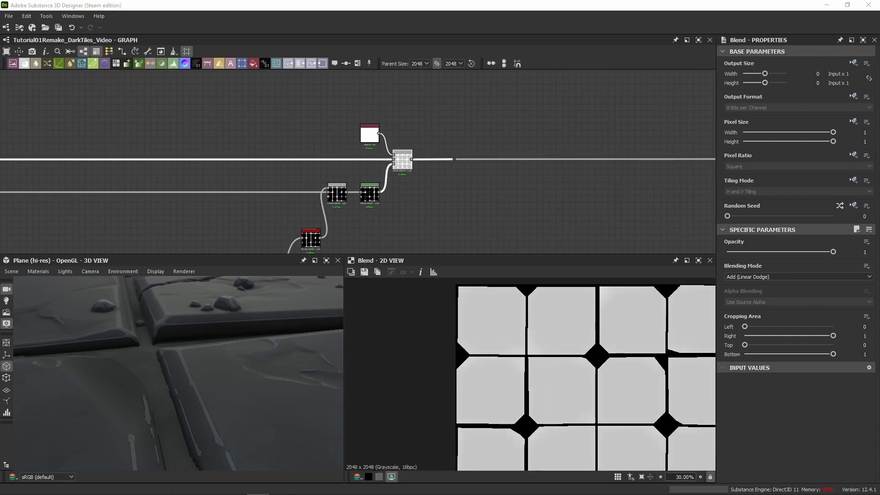
pyautogui.scroll(3, 375, 161)
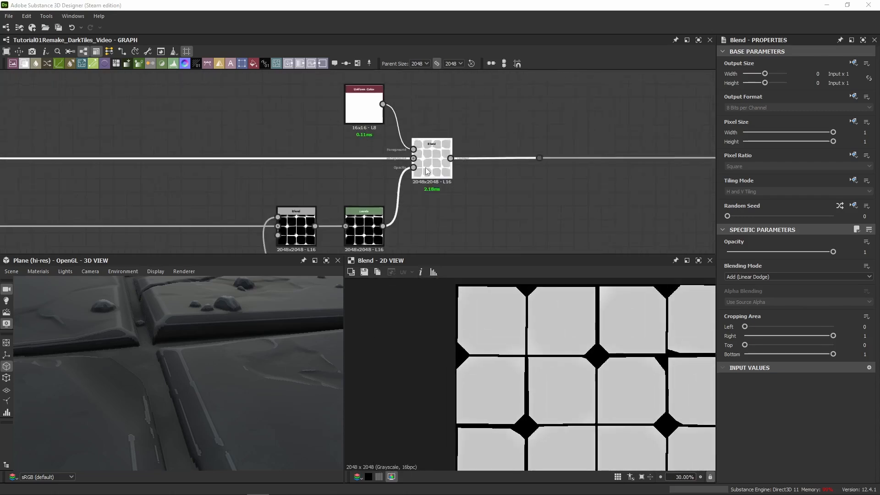
pyautogui.doubleClick(425, 166)
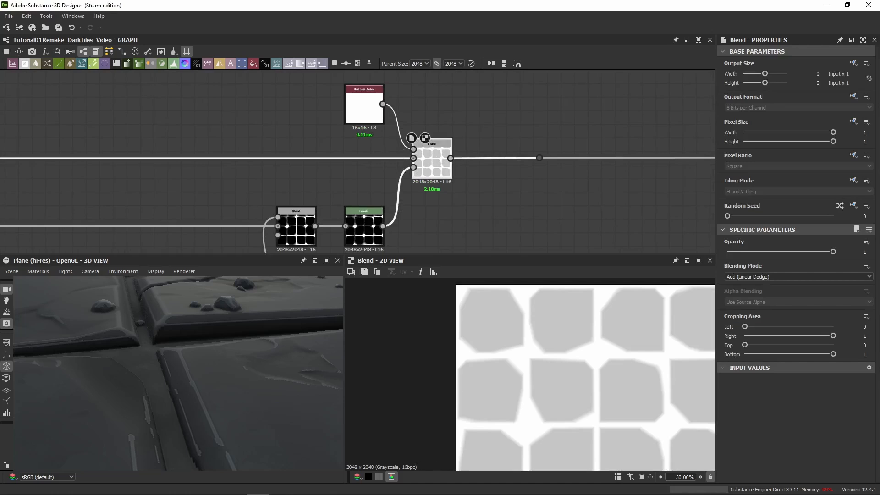
pyautogui.moveTo(337, 202); pyautogui.dragTo(327, 135, button='middle')
# - Set the Level Out High of the Levels node after the mask Blend to 0.1 and preview the mask
pyautogui.doubleClick(355, 161)
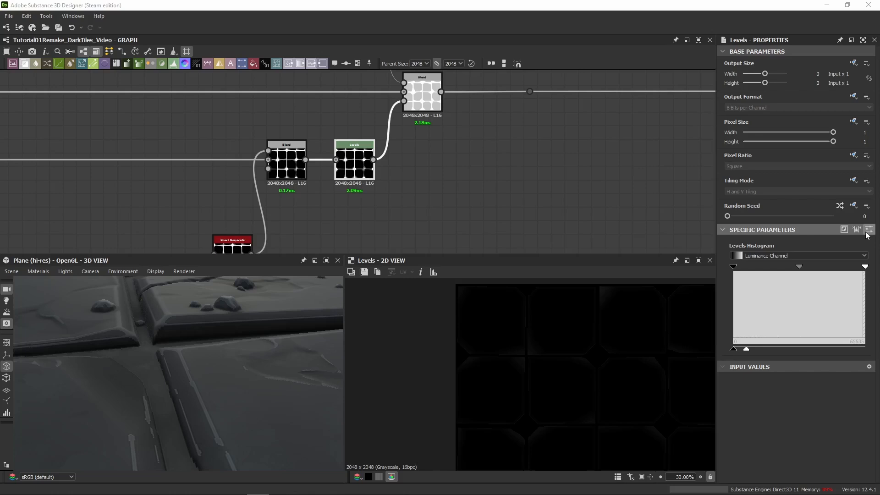
pyautogui.click(868, 230)
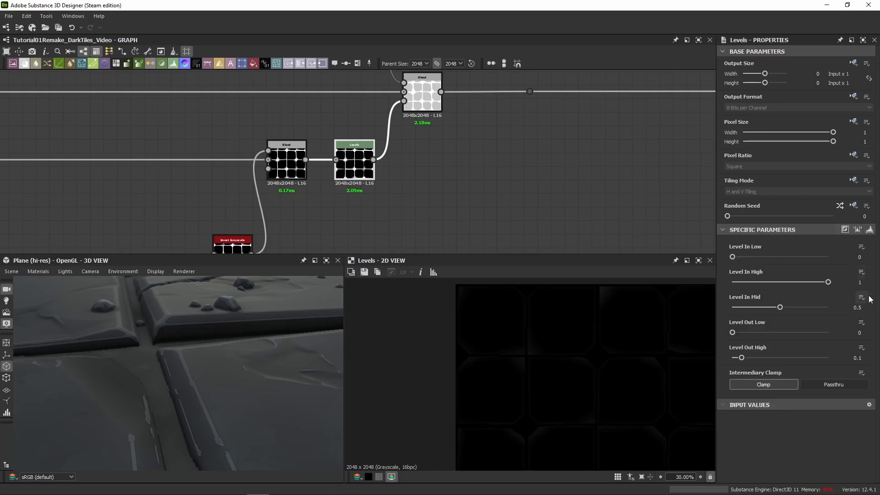
pyautogui.click(857, 358)
pyautogui.click(355, 162)
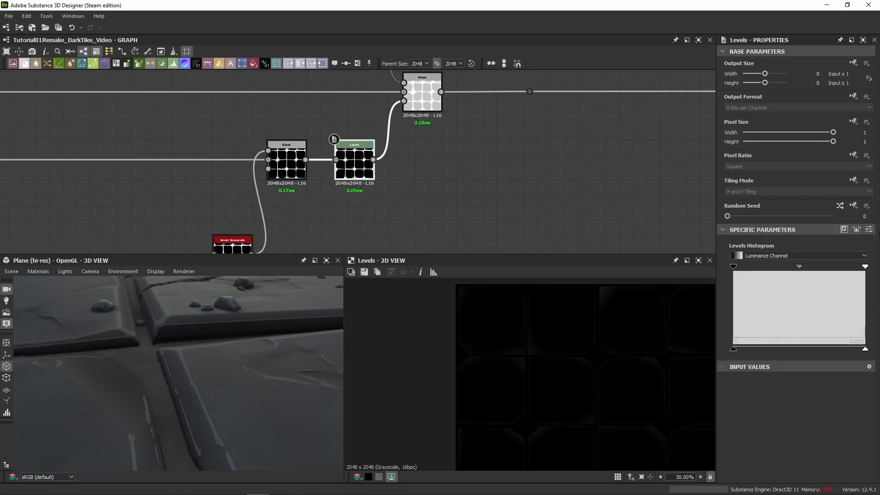
pyautogui.click(869, 229)
pyautogui.click(860, 358)
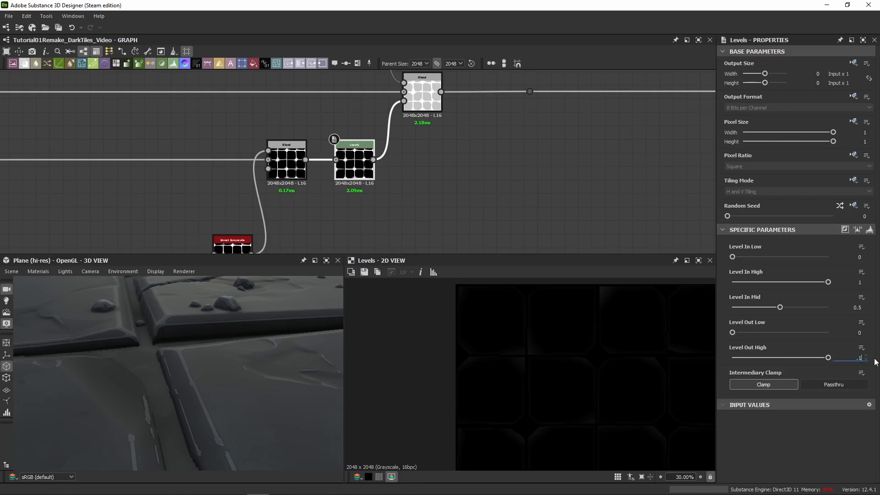
pyautogui.write('.1')
pyautogui.press('Return')
pyautogui.doubleClick(424, 100)
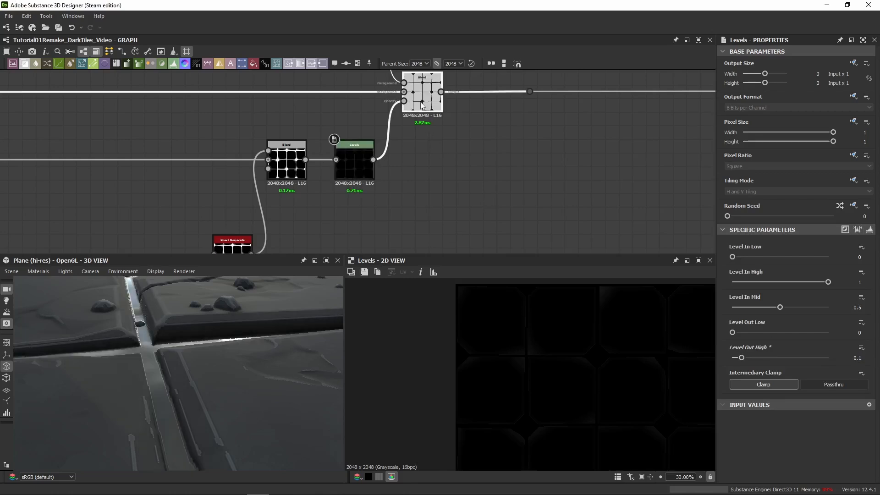
pyautogui.doubleClick(346, 164)
pyautogui.scroll(5, 509, 358)
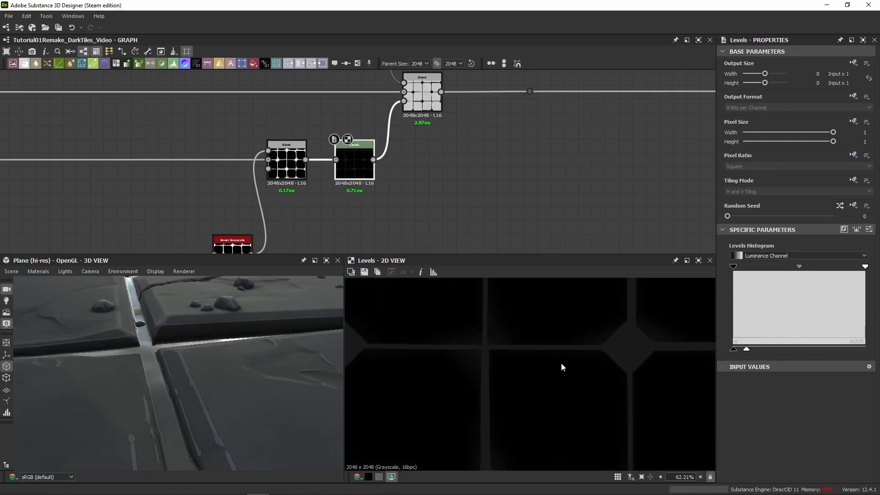
# - Toggle the Add (Linear Dodge) Blend off and on repeatedly to compare the roughness with and without the masked edge detail
pyautogui.doubleClick(422, 94)
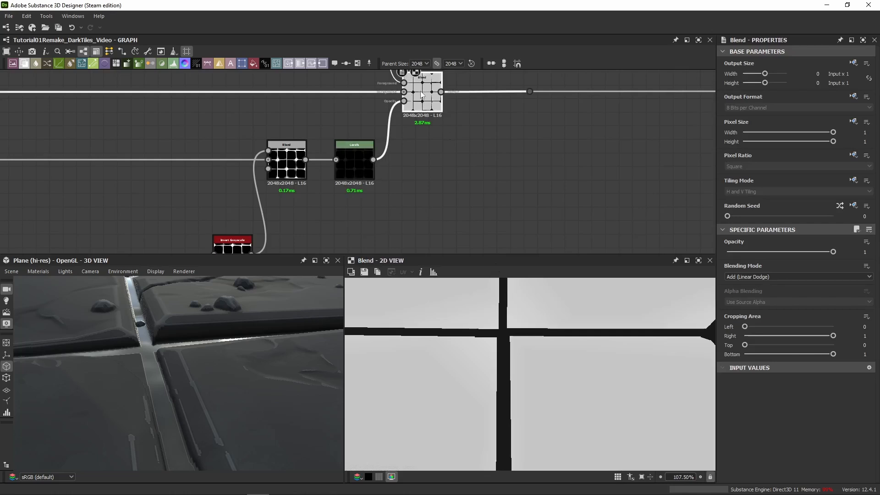
pyautogui.hotkey('shift', 'd')
pyautogui.moveTo(603, 357); pyautogui.dragTo(486, 353, button='middle')
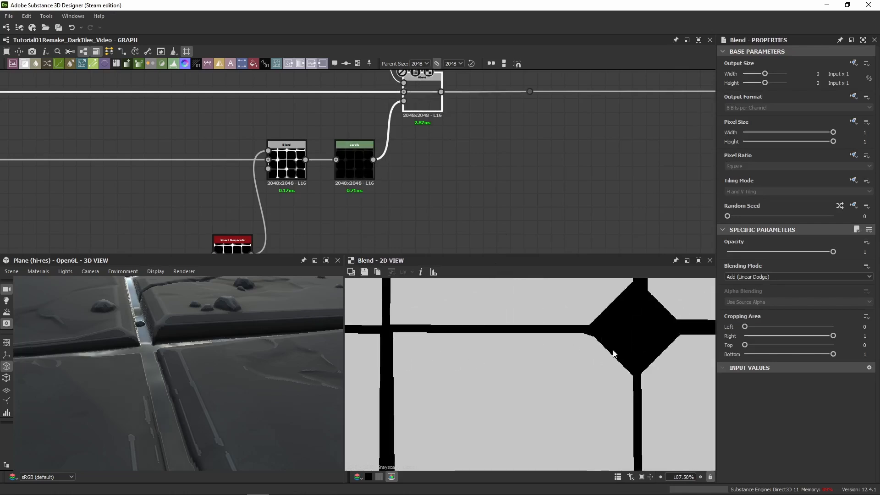
pyautogui.hotkey('shift', 'd')
pyautogui.hotkey('shift', 'd')
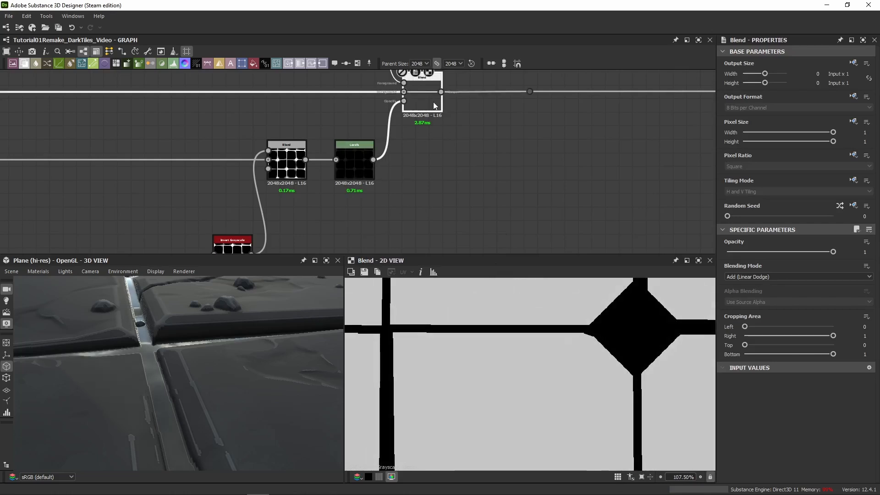
pyautogui.hotkey('shift', 'd')
pyautogui.hotkey('shift', 'd')
pyautogui.hotkey('shift', 'd')
pyautogui.hotkey('shift', 'd')
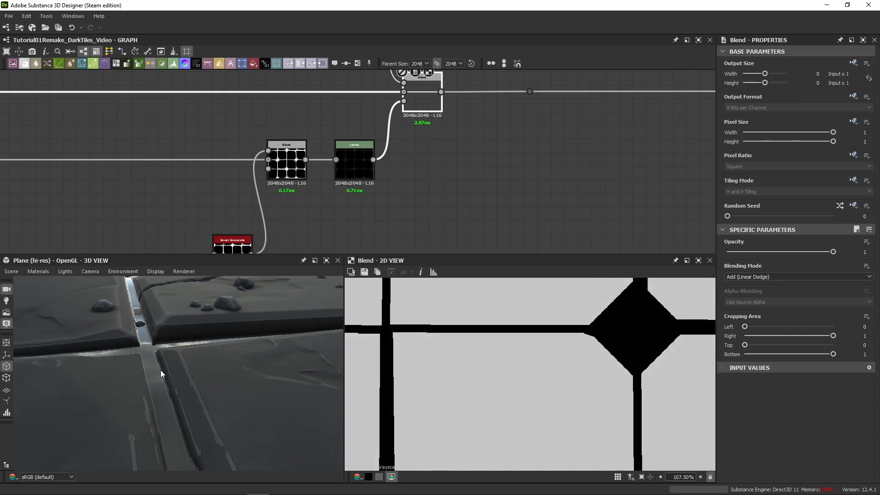
pyautogui.hotkey('shift', 'd')
pyautogui.hotkey('shift', 'd')
pyautogui.hotkey('shift', 'd')
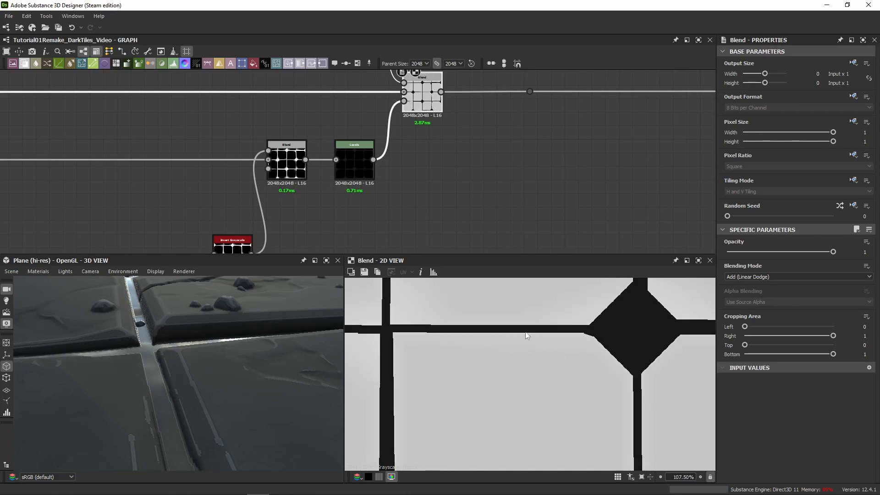
# - Set the Level Out High of the Levels node to 0.25 and check the tile edges in the Blend preview
pyautogui.click(361, 170)
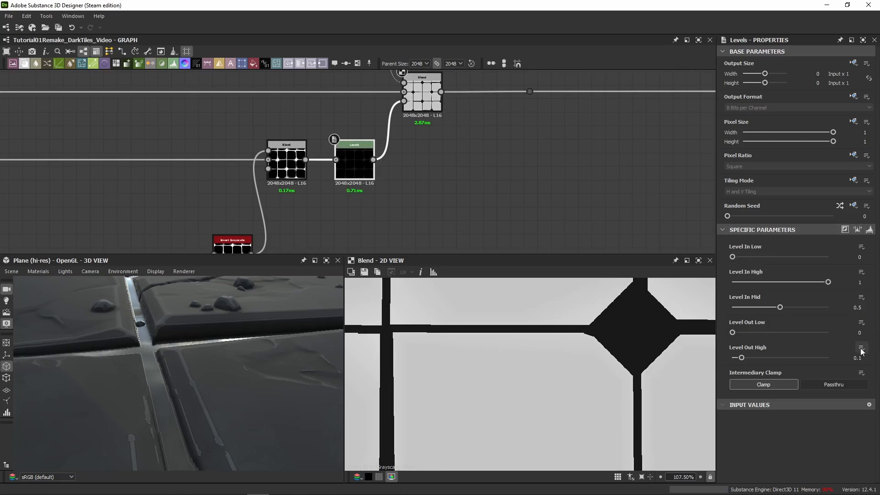
pyautogui.doubleClick(858, 357)
pyautogui.press('Return')
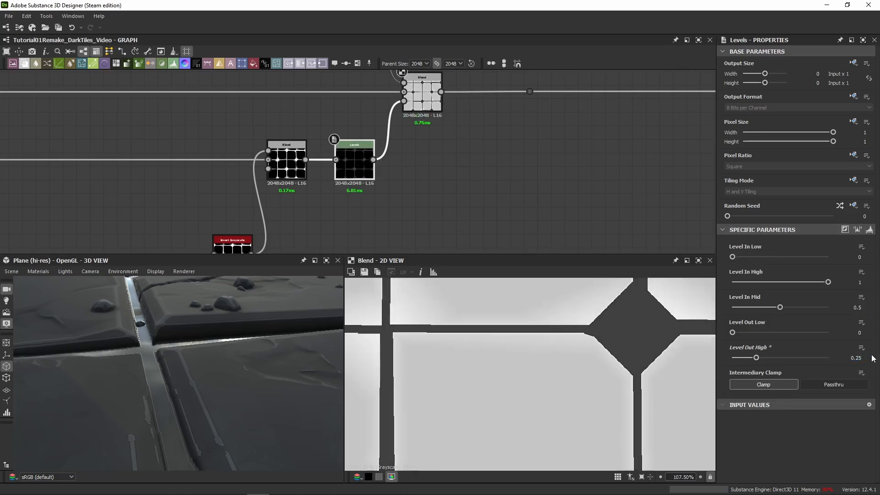
pyautogui.hotkey('ctrl', 'y')
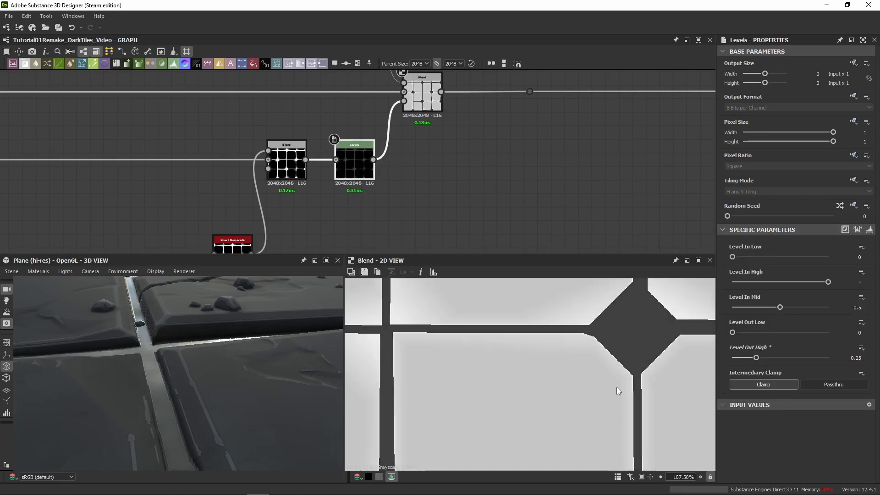
pyautogui.scroll(-5, 616, 387)
pyautogui.scroll(7, 616, 387)
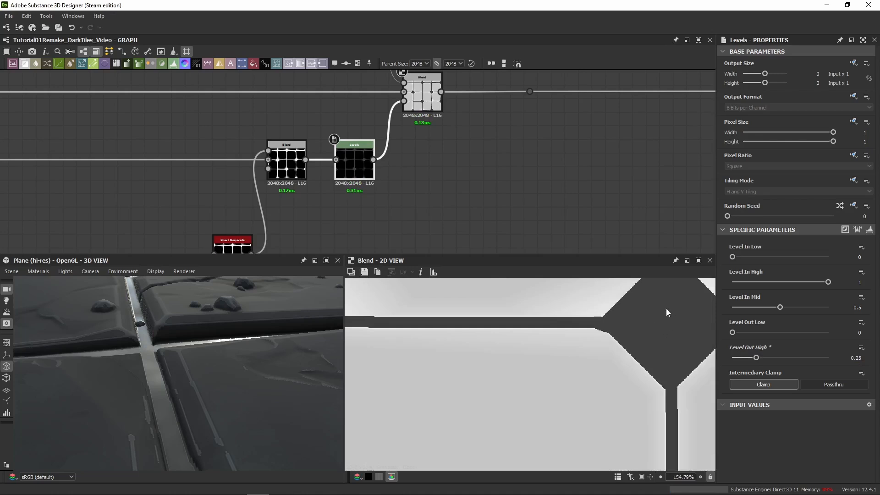
# - Move the dot after the Add (Linear Dodge) Blend much further along the roughness connection to make room for more nodes
pyautogui.moveTo(528, 117); pyautogui.dragTo(293, 186, button='middle')
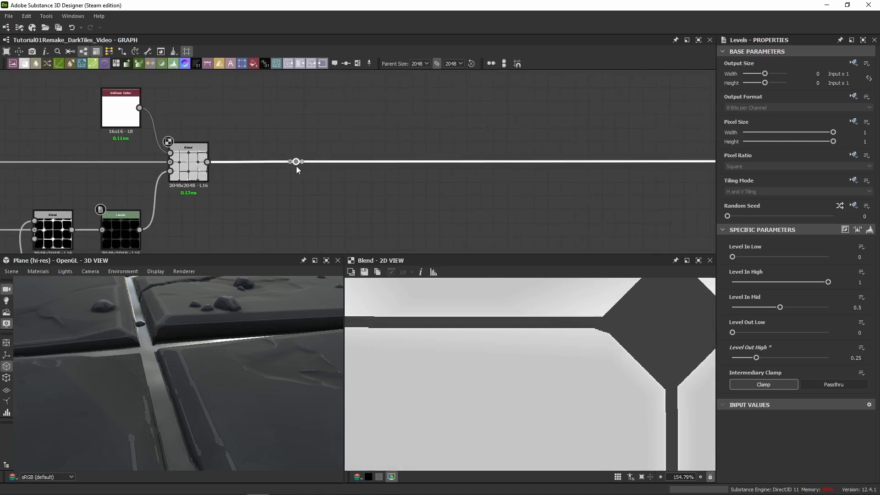
pyautogui.moveTo(296, 164); pyautogui.dragTo(703, 166)
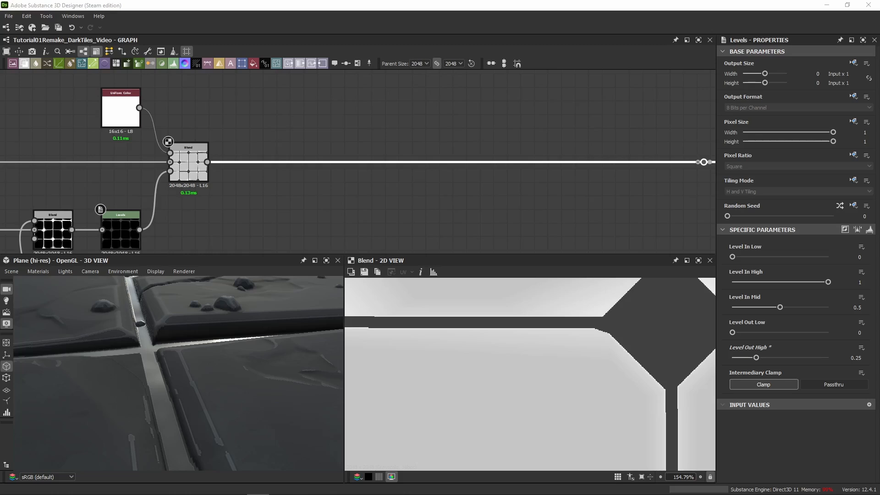
pyautogui.scroll(-5, 523, 209)
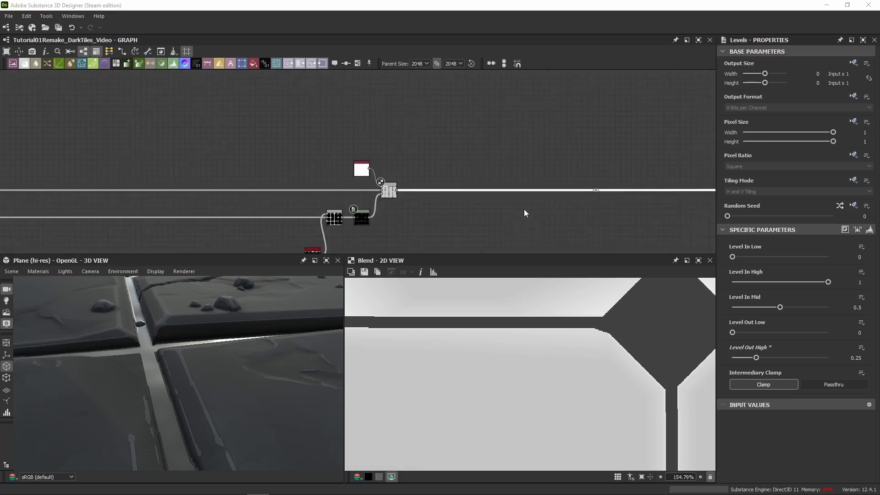
pyautogui.moveTo(523, 209); pyautogui.dragTo(298, 40, button='middle')
pyautogui.moveTo(384, 204); pyautogui.dragTo(218, 171, button='middle')
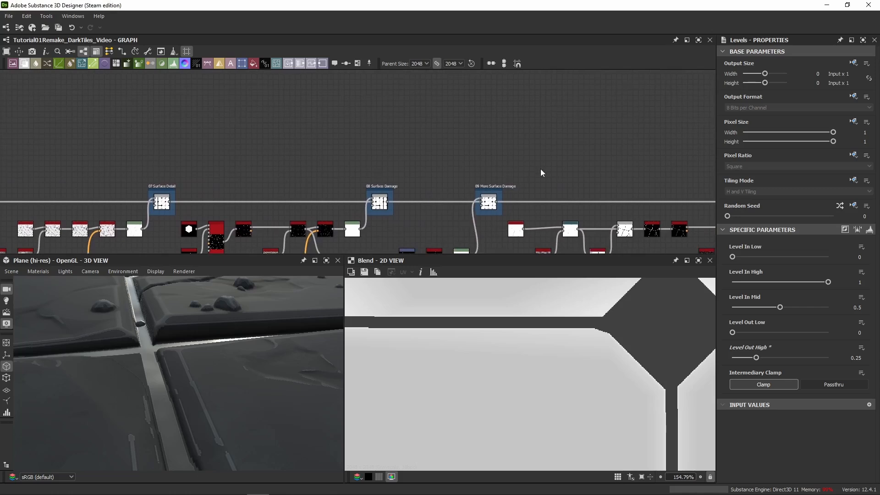
# - Delete the extra dot on the roughness connection beyond the Add (Linear Dodge) Blend
pyautogui.moveTo(541, 173); pyautogui.dragTo(299, 176, button='middle')
pyautogui.moveTo(459, 156); pyautogui.dragTo(357, 178)
pyautogui.scroll(-3, 404, 191)
pyautogui.scroll(-1, 252, 112)
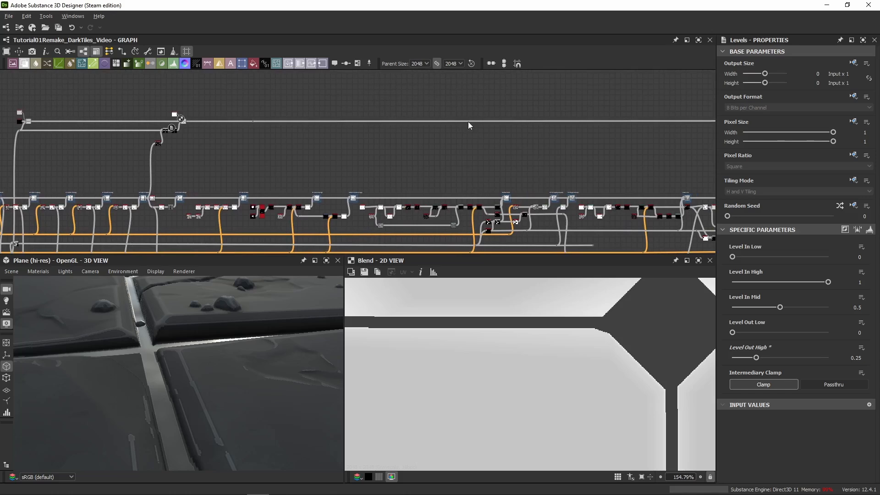
pyautogui.scroll(4, 469, 125)
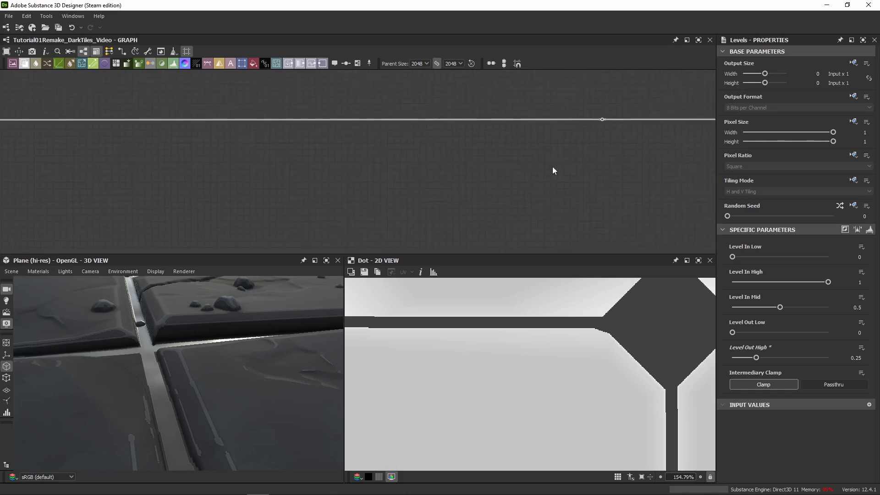
pyautogui.scroll(-2, 552, 166)
pyautogui.scroll(3, 423, 161)
pyautogui.moveTo(145, 116); pyautogui.dragTo(146, 117)
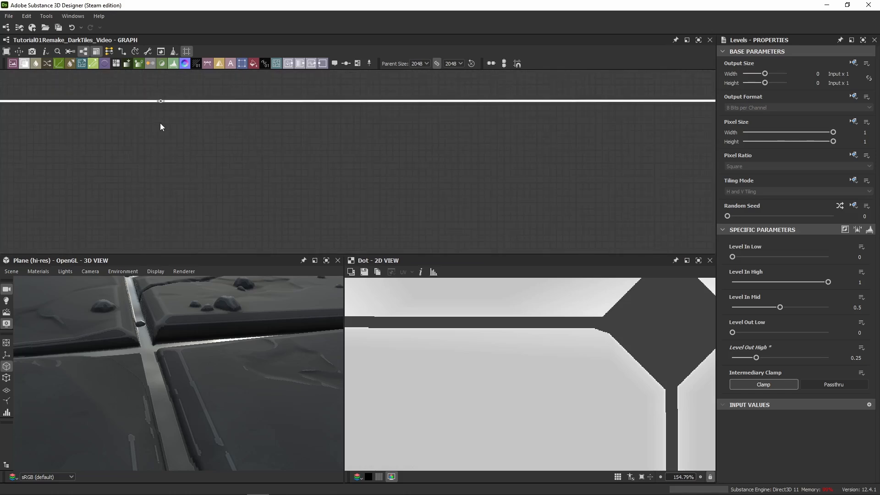
pyautogui.press('BackSpace')
pyautogui.moveTo(257, 159); pyautogui.dragTo(323, 175, button='middle')
pyautogui.scroll(-4, 438, 151)
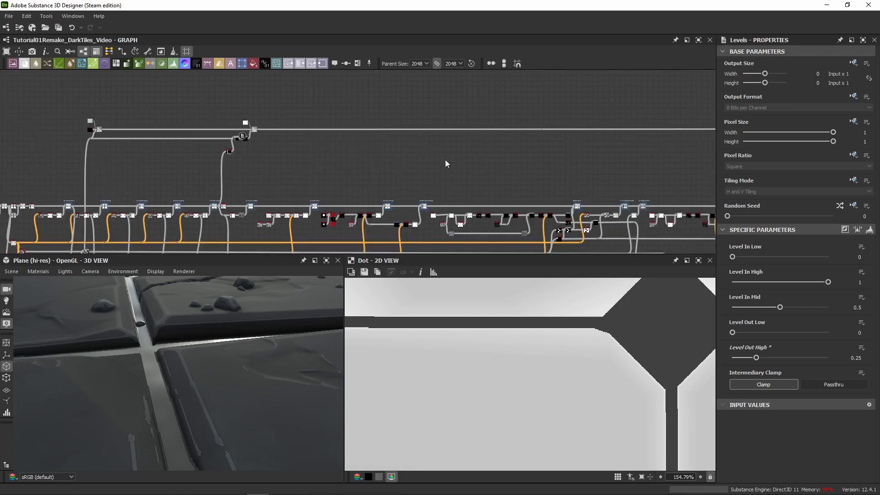
# - Insert a new Blend node into the roughness connection and place it just before the remaining dot
pyautogui.moveTo(514, 104); pyautogui.dragTo(482, 156)
pyautogui.press('space')
pyautogui.write('blen')
pyautogui.press('Return')
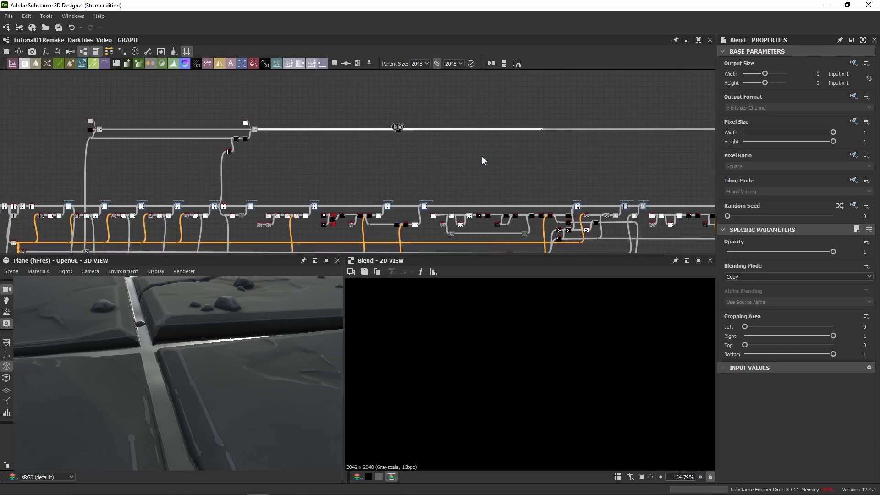
pyautogui.scroll(3, 482, 156)
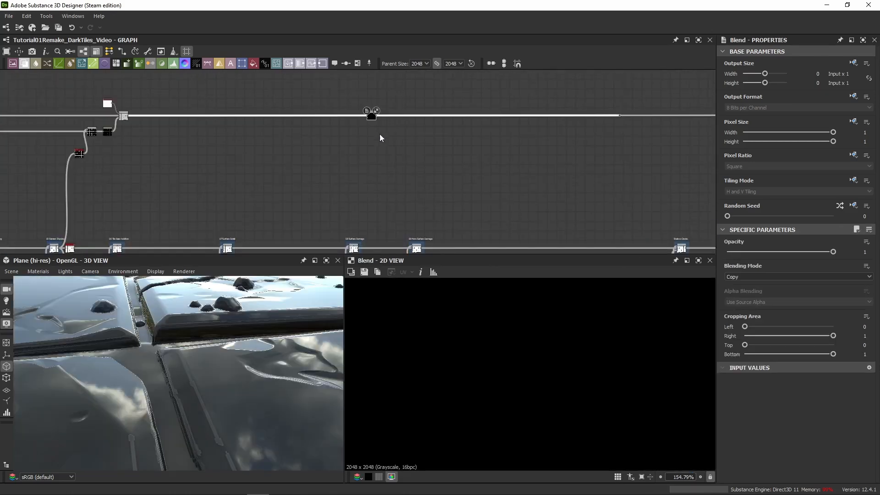
pyautogui.doubleClick(605, 116)
# - Preview the whole inverted tile mask and compare it with the Histogram Scan in the Tile Mask FINAL frame
pyautogui.scroll(-8, 539, 380)
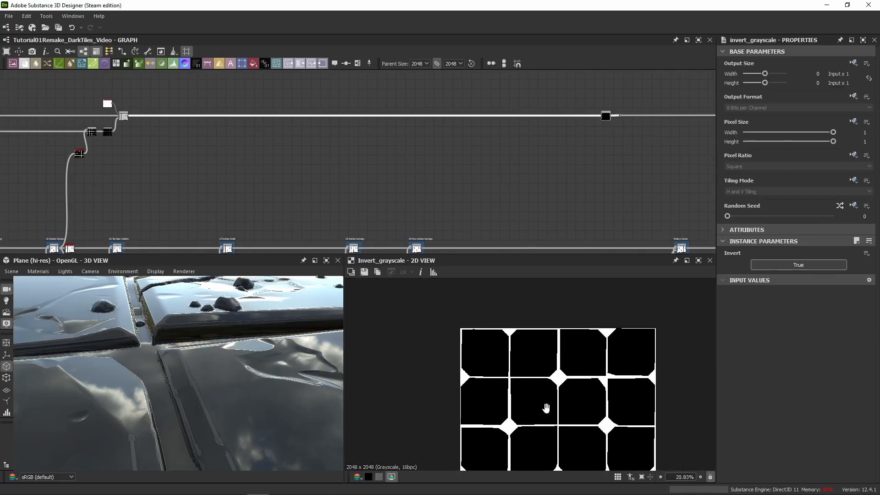
pyautogui.moveTo(546, 408); pyautogui.dragTo(530, 360, button='middle')
pyautogui.scroll(-4, 458, 208)
pyautogui.moveTo(454, 206); pyautogui.dragTo(430, 78, button='middle')
pyautogui.scroll(4, 281, 170)
pyautogui.moveTo(282, 170); pyautogui.dragTo(369, 214, button='middle')
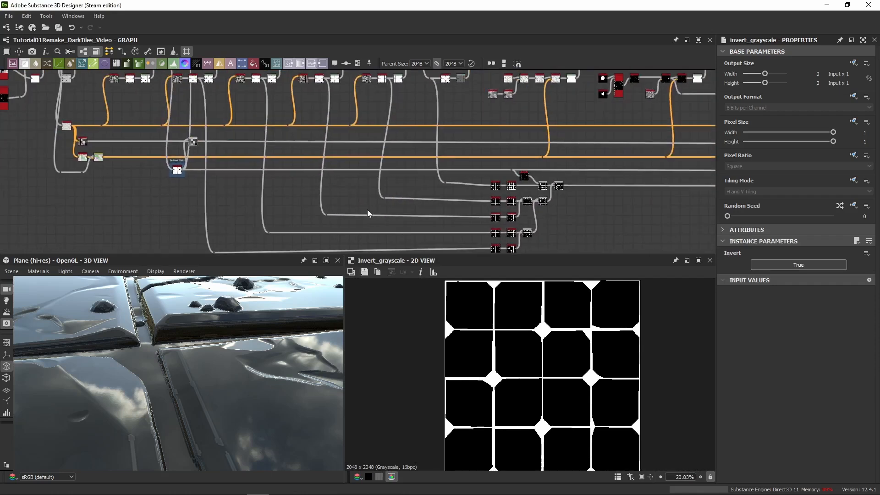
pyautogui.scroll(4, 201, 183)
pyautogui.doubleClick(94, 137)
pyautogui.moveTo(183, 197); pyautogui.dragTo(196, 224, button='middle')
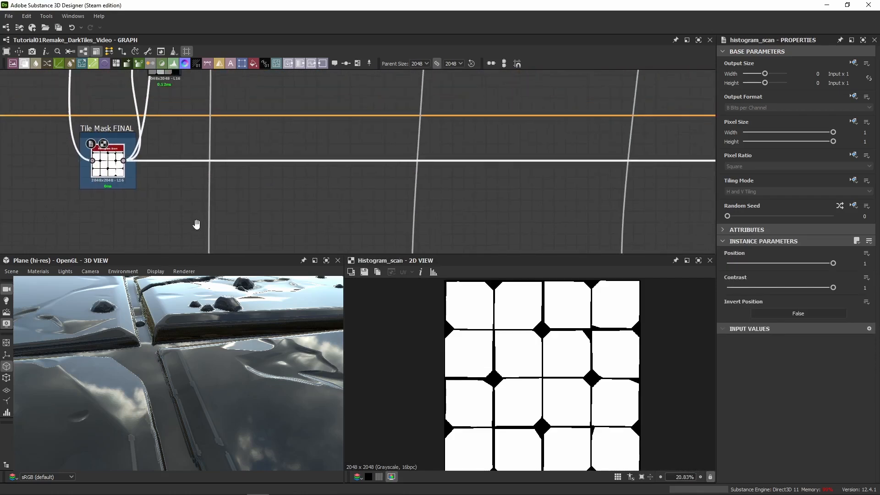
# - Add a dot to the Tile Mask FINAL output connection, below the new roughness Blend
pyautogui.scroll(-3, 559, 206)
pyautogui.moveTo(559, 206); pyautogui.dragTo(275, 207, button='middle')
pyautogui.moveTo(634, 201); pyautogui.dragTo(413, 72, button='middle')
pyautogui.scroll(-3, 317, 199)
pyautogui.scroll(3, 317, 199)
pyautogui.scroll(-3, 318, 200)
pyautogui.scroll(5, 432, 117)
pyautogui.scroll(3, 365, 173)
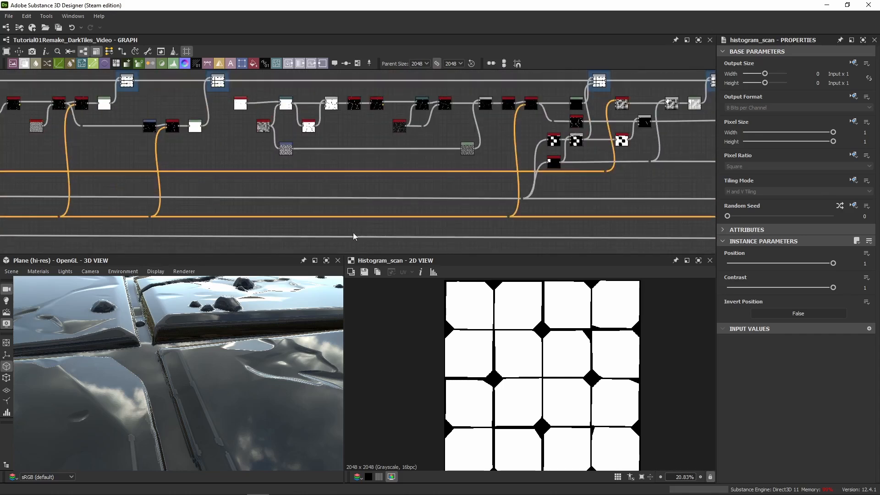
pyautogui.keyDown('alt'); pyautogui.click(340, 237); pyautogui.keyUp('alt')
pyautogui.scroll(3, 351, 249)
pyautogui.moveTo(351, 248); pyautogui.dragTo(354, 159, button='middle')
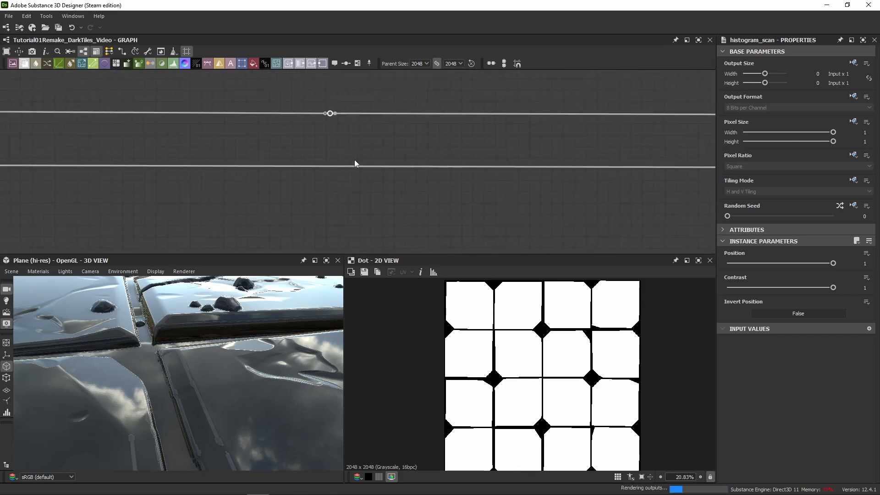
pyautogui.scroll(-5, 353, 197)
pyautogui.scroll(3, 346, 187)
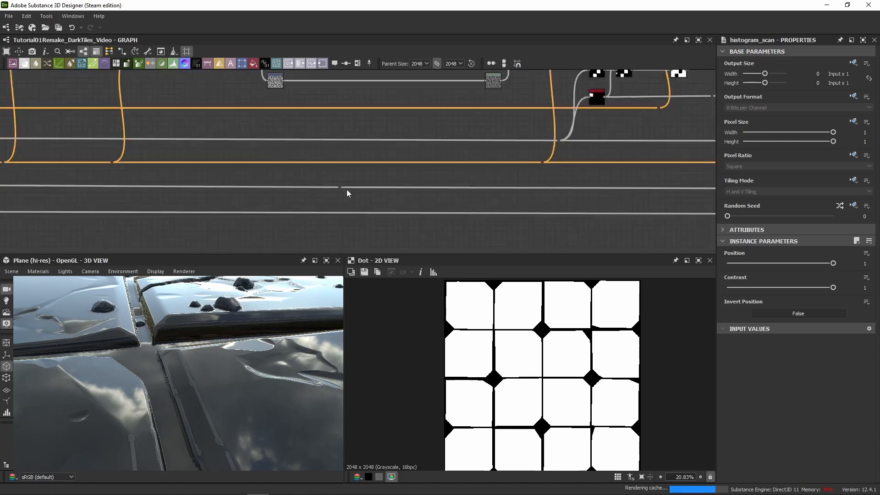
pyautogui.scroll(3, 343, 189)
pyautogui.click(331, 182)
pyautogui.scroll(-6, 352, 199)
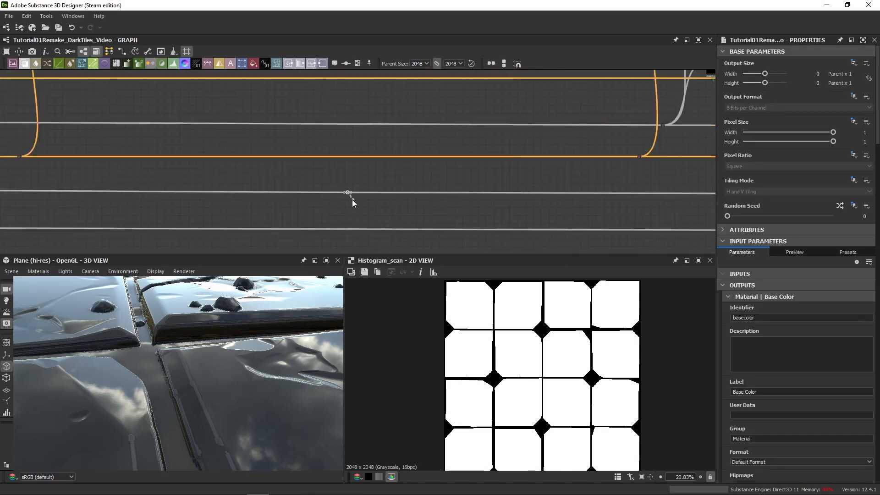
pyautogui.moveTo(383, 108); pyautogui.dragTo(398, 188, button='middle')
pyautogui.scroll(-3, 398, 189)
pyautogui.scroll(-2, 414, 128)
pyautogui.moveTo(415, 128); pyautogui.dragTo(388, 233, button='middle')
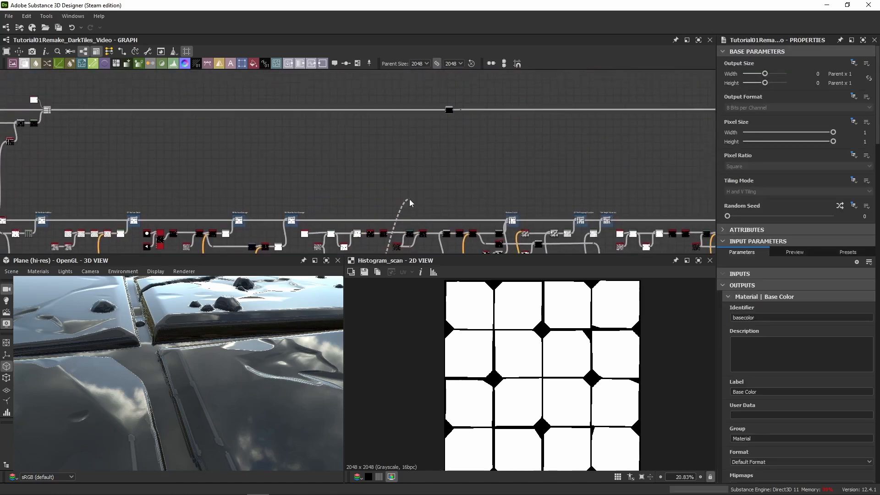
pyautogui.click(390, 135)
pyautogui.scroll(-4, 395, 147)
pyautogui.moveTo(394, 147); pyautogui.dragTo(391, 112, button='middle')
pyautogui.scroll(8, 374, 199)
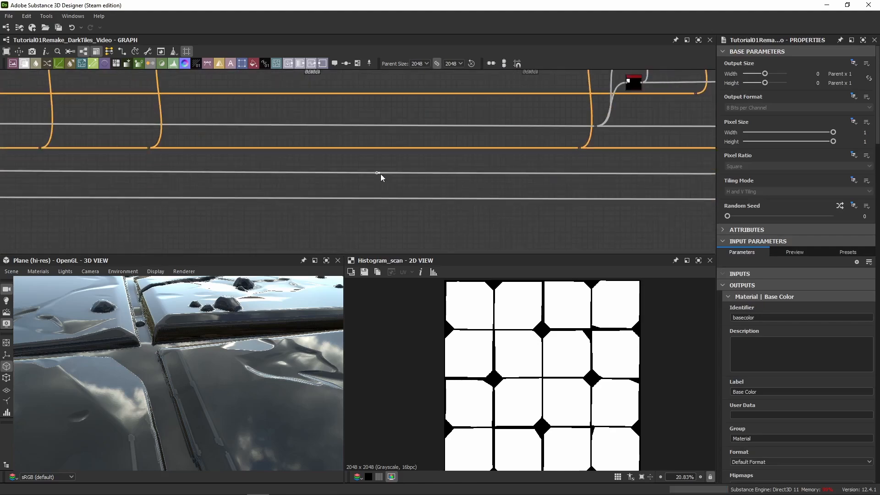
# - Branch a connection from the tile mask dot up to a new Invert Grayscale node below the roughness connection
pyautogui.click(380, 174)
pyautogui.scroll(-1, 391, 166)
pyautogui.moveTo(389, 169); pyautogui.dragTo(394, 251, button='middle')
pyautogui.moveTo(416, 73); pyautogui.dragTo(408, 169, button='middle')
pyautogui.moveTo(405, 87); pyautogui.dragTo(403, 166, button='middle')
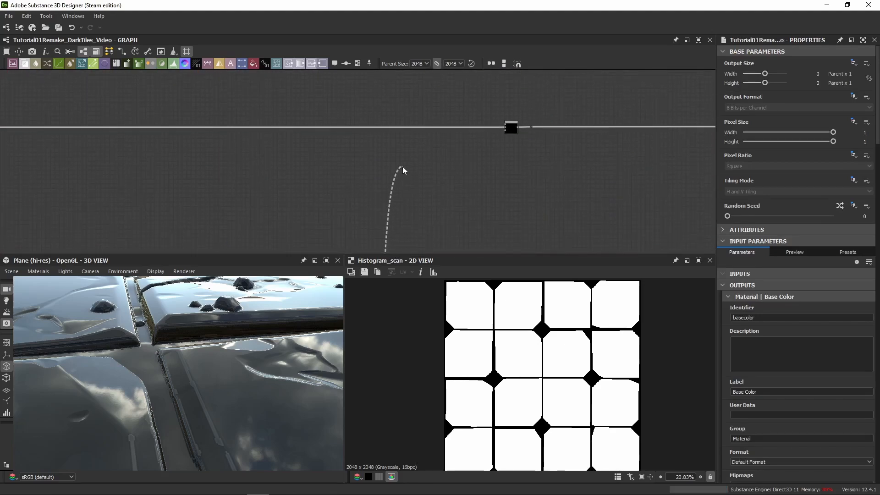
pyautogui.click(402, 164)
pyautogui.write('invert gr')
pyautogui.press('Return')
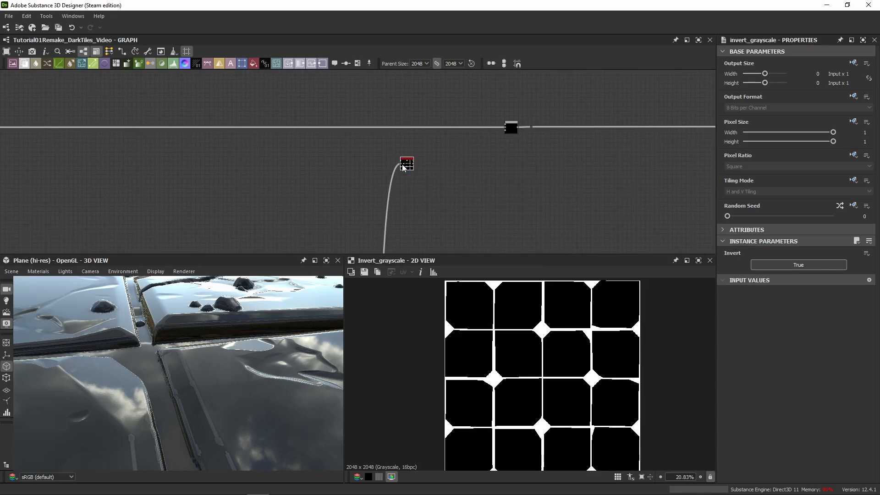
pyautogui.scroll(4, 403, 168)
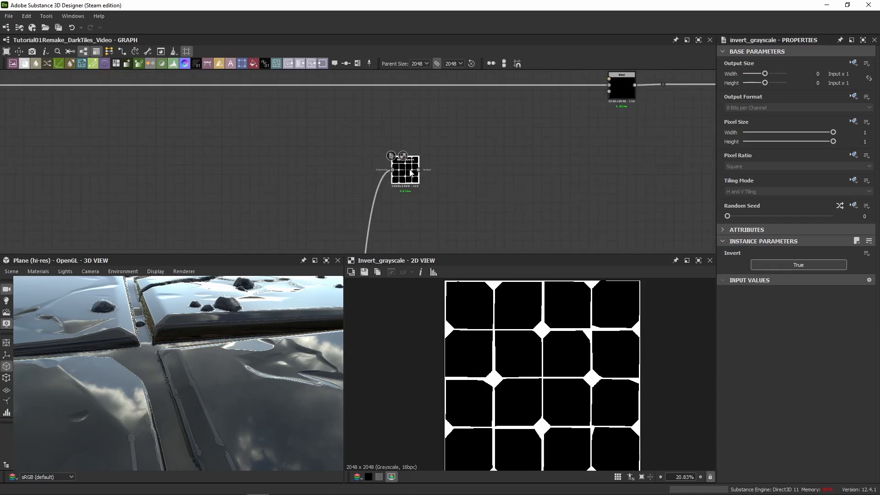
pyautogui.scroll(-10, 485, 156)
pyautogui.scroll(2, 484, 162)
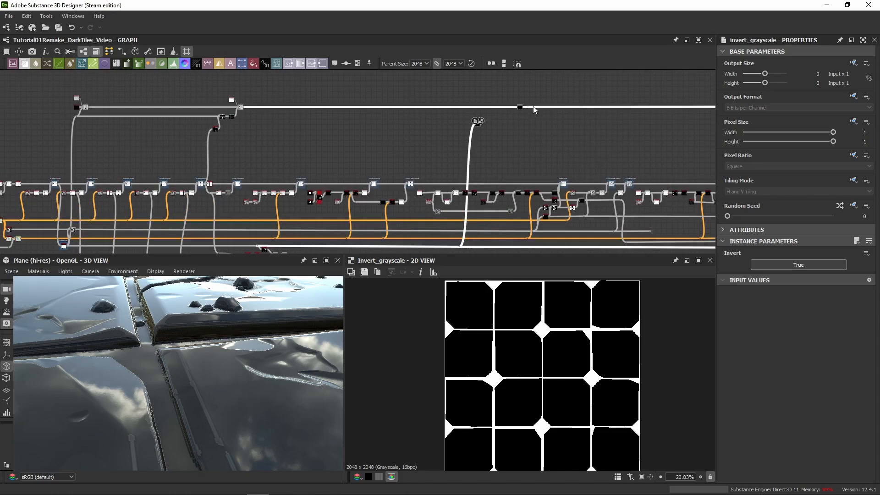
pyautogui.moveTo(520, 110); pyautogui.dragTo(493, 112)
pyautogui.scroll(5, 464, 122)
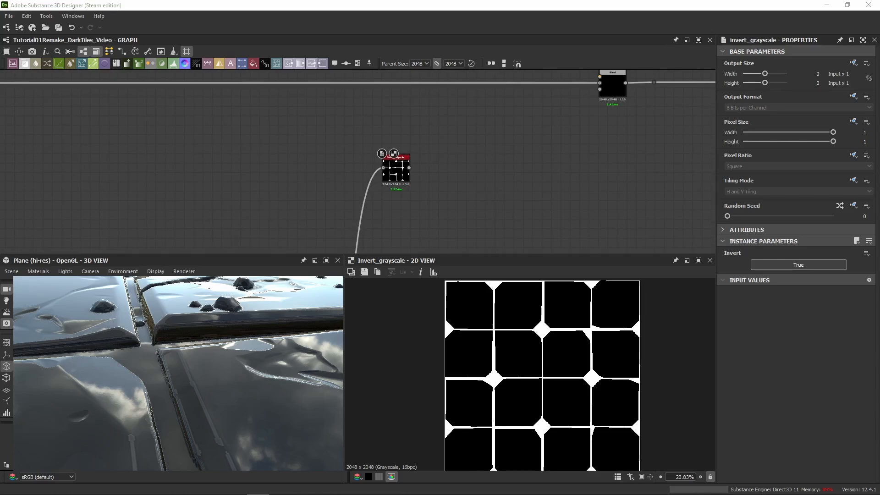
# - Preview the Multiply Blend holding the random grey tiles near the Tile Mask FINAL frame
pyautogui.scroll(-3, 374, 224)
pyautogui.moveTo(293, 226); pyautogui.dragTo(510, 112, button='middle')
pyautogui.scroll(-3, 510, 111)
pyautogui.moveTo(351, 176); pyautogui.dragTo(526, 168, button='middle')
pyautogui.scroll(6, 386, 162)
pyautogui.doubleClick(154, 159)
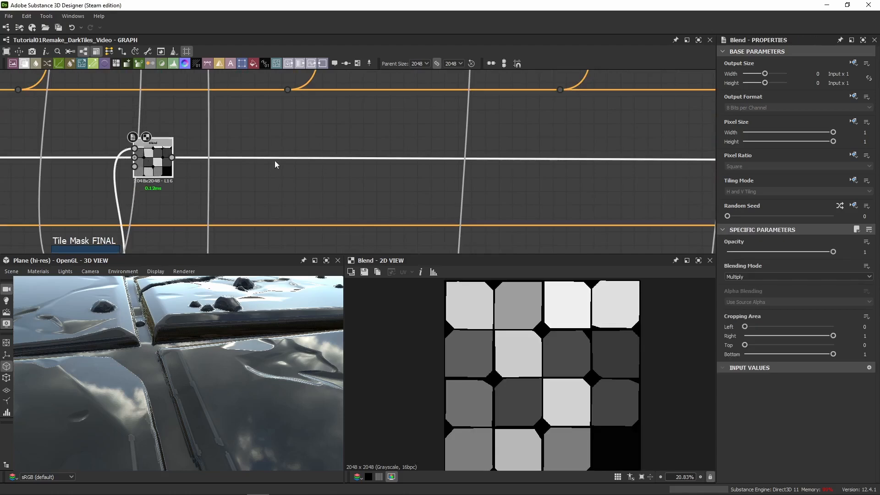
# - Add a dot to the Multiply Blend's output connection, directly above the tile mask dot
pyautogui.scroll(-5, 373, 187)
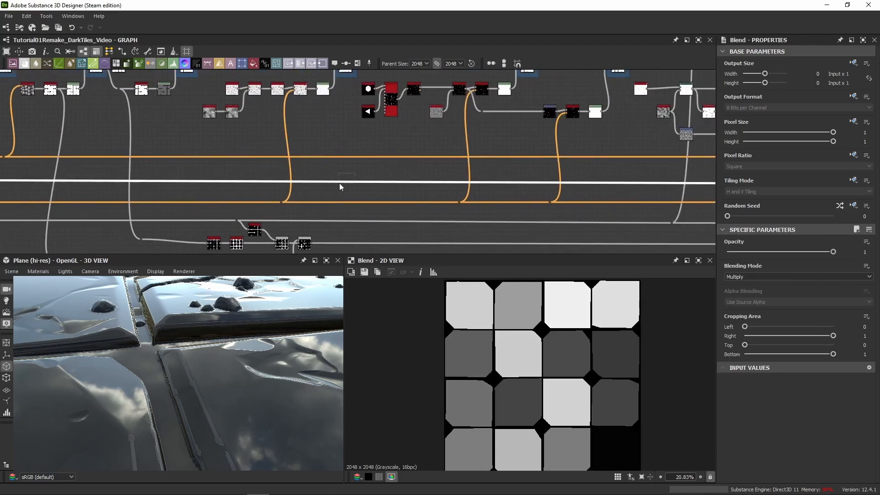
pyautogui.moveTo(339, 183); pyautogui.dragTo(340, 184)
pyautogui.scroll(-5, 528, 150)
pyautogui.moveTo(528, 149); pyautogui.dragTo(308, 191, button='middle')
pyautogui.scroll(4, 321, 212)
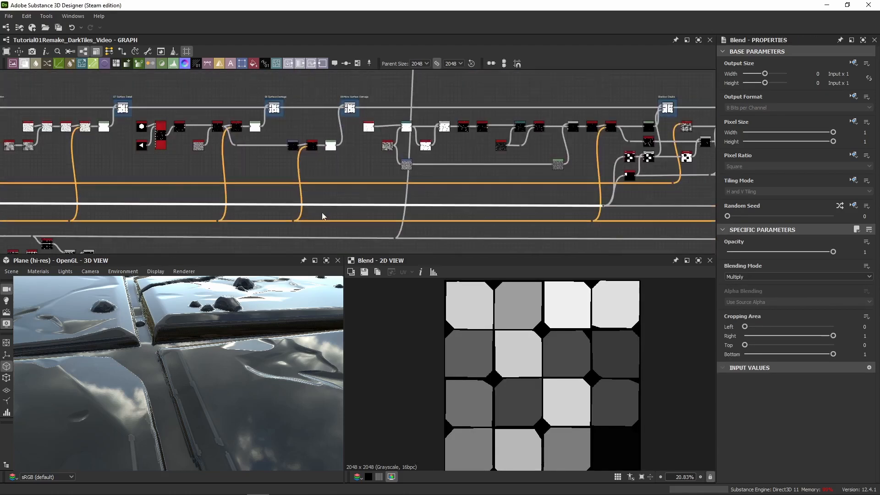
pyautogui.scroll(2, 394, 206)
pyautogui.doubleClick(396, 206)
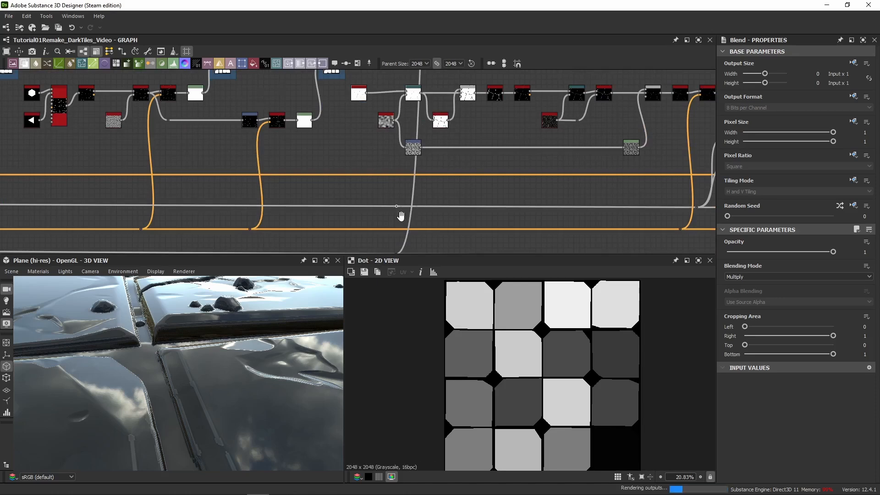
pyautogui.moveTo(400, 215); pyautogui.dragTo(401, 195, button='middle')
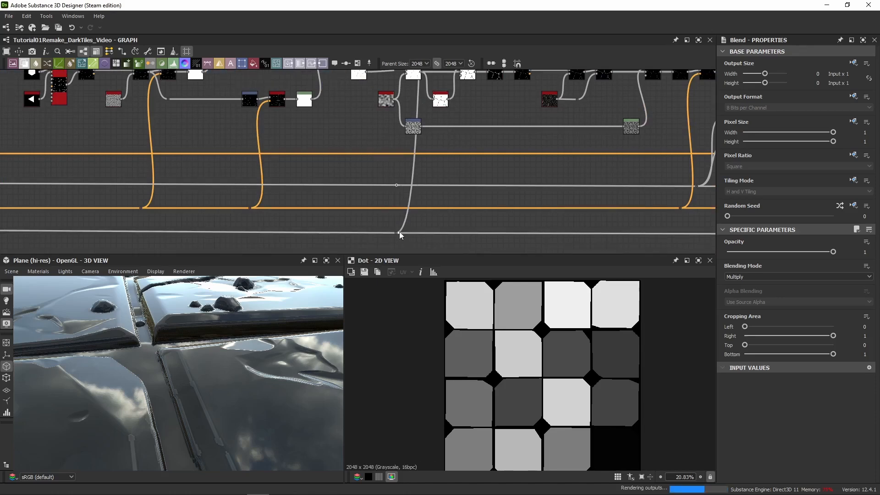
# - Branch a connection from the grey tiles dot up to the roughness nodes, ending it in a dot above the Invert Grayscale
pyautogui.click(400, 186)
pyautogui.scroll(-1, 416, 170)
pyautogui.moveTo(424, 140); pyautogui.dragTo(427, 247, button='middle')
pyautogui.moveTo(431, 123); pyautogui.dragTo(428, 252, button='middle')
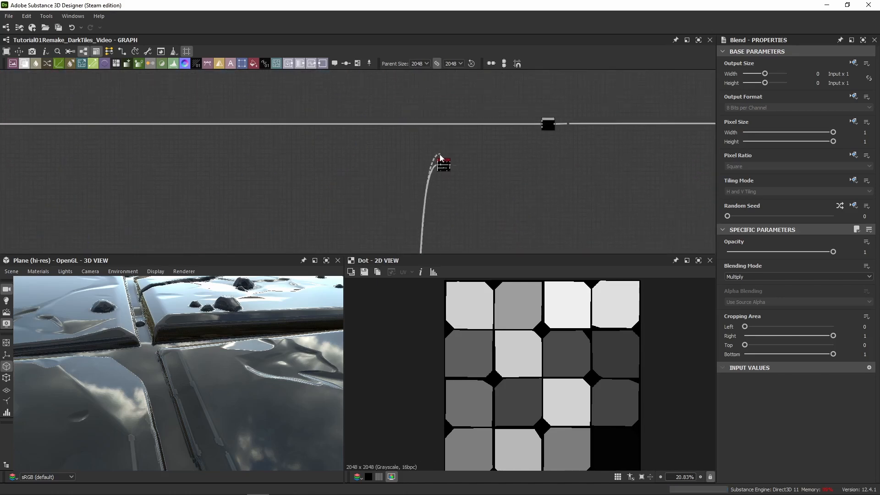
pyautogui.scroll(3, 433, 151)
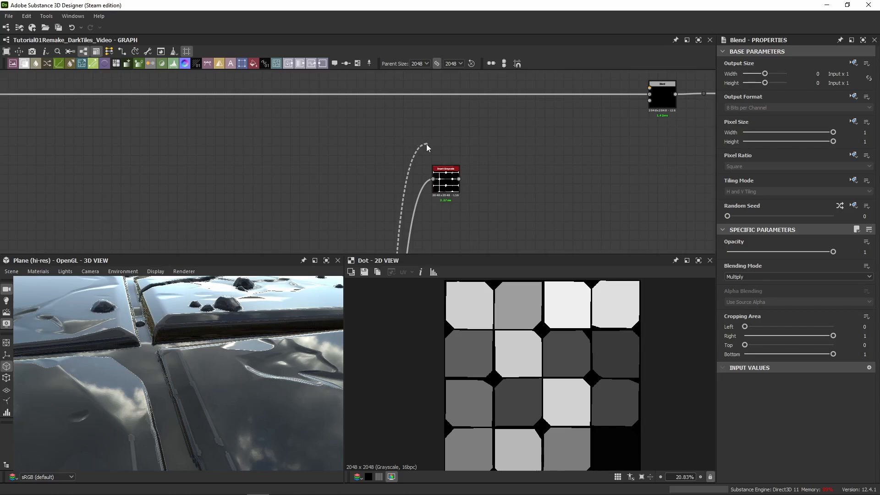
pyautogui.moveTo(427, 143); pyautogui.dragTo(164, 141, button='middle')
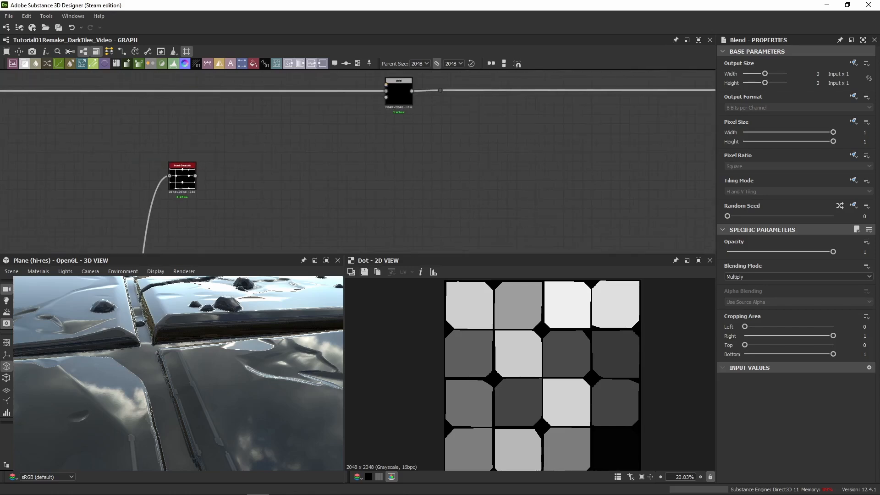
pyautogui.keyDown('alt'); pyautogui.click(147, 132); pyautogui.keyUp('alt')
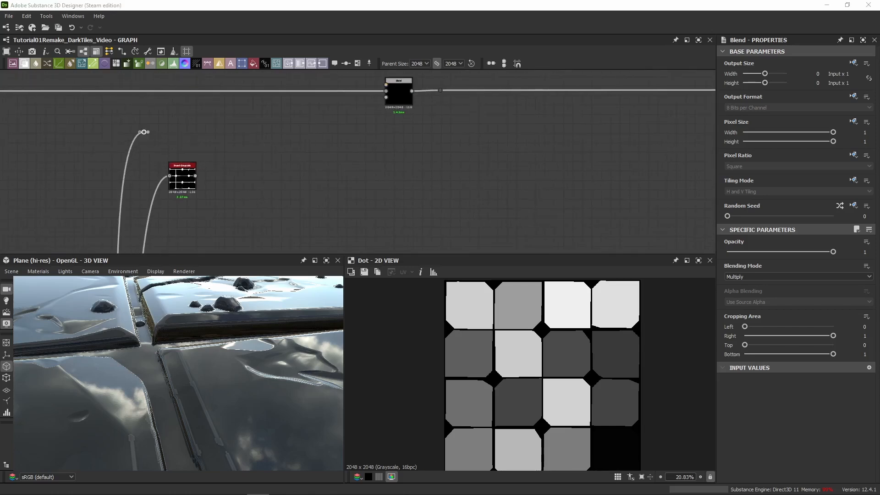
# - Add a second Invert Grayscale node fed by the dot carrying the random grey tiles
pyautogui.scroll(2, 269, 138)
pyautogui.moveTo(273, 121); pyautogui.dragTo(338, 108)
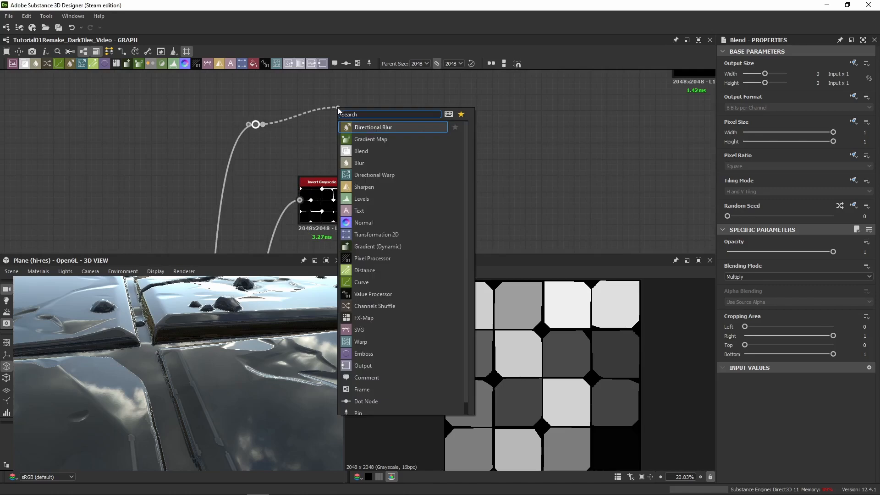
pyautogui.write('inv')
pyautogui.press('Return')
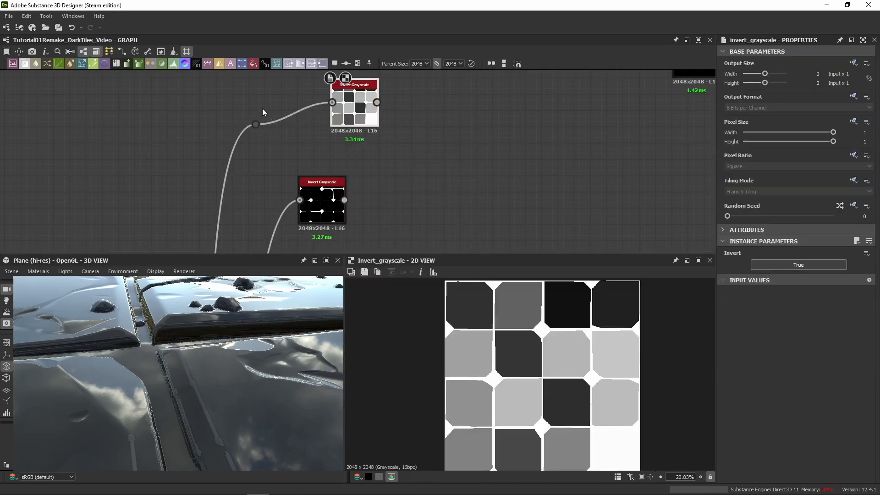
# - Delete the dot feeding the second Invert Grayscale and align that node above the inverted tile mask node
pyautogui.click(256, 124)
pyautogui.press('BackSpace')
pyautogui.moveTo(368, 112); pyautogui.dragTo(336, 128)
pyautogui.click(399, 126)
pyautogui.moveTo(401, 126); pyautogui.dragTo(400, 151, button='middle')
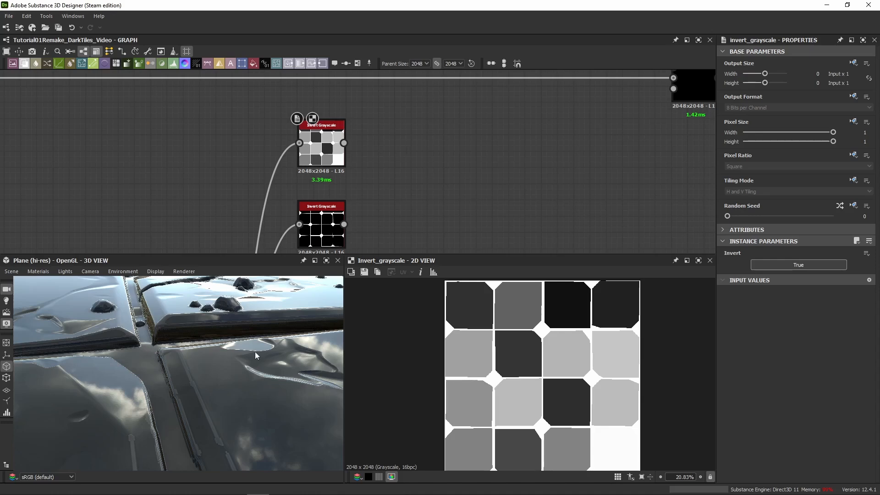
# - Examine the tile surfaces from a lower angle in the 3D view and select the Invert Grayscale with the grey tiles
pyautogui.moveTo(254, 351); pyautogui.dragTo(207, 373)
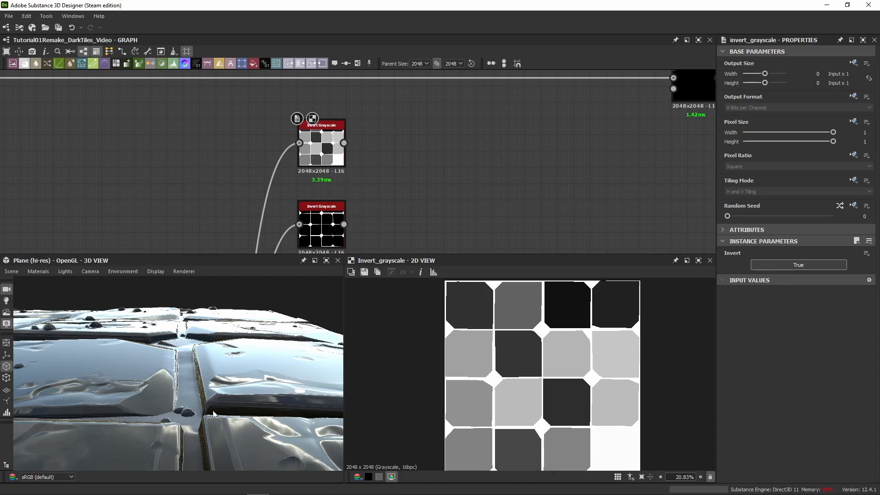
pyautogui.click(323, 133)
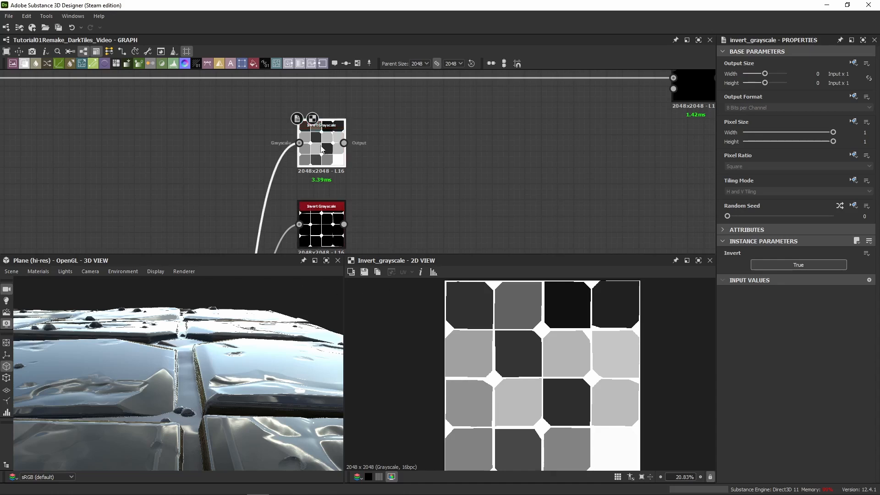
pyautogui.scroll(-6, 370, 219)
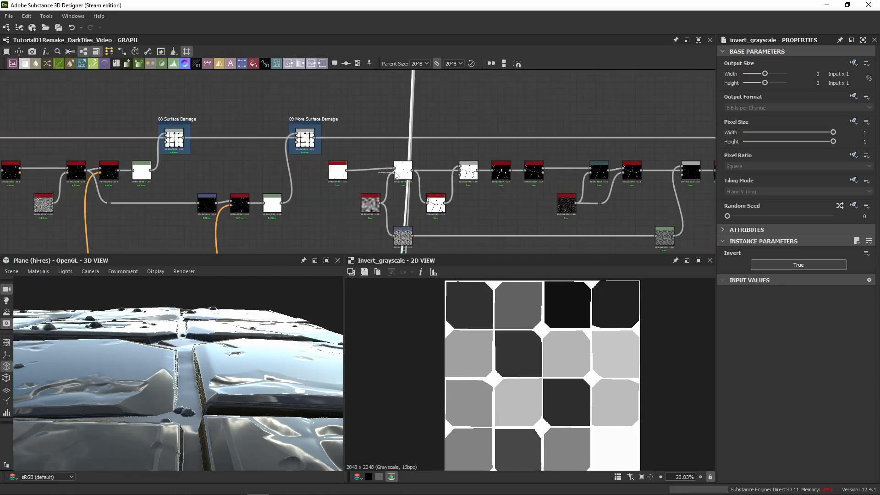
# - Add a Histogram Range node after the Invert Grayscale that carries the random grey tiles
pyautogui.moveTo(387, 225); pyautogui.dragTo(369, 176, button='middle')
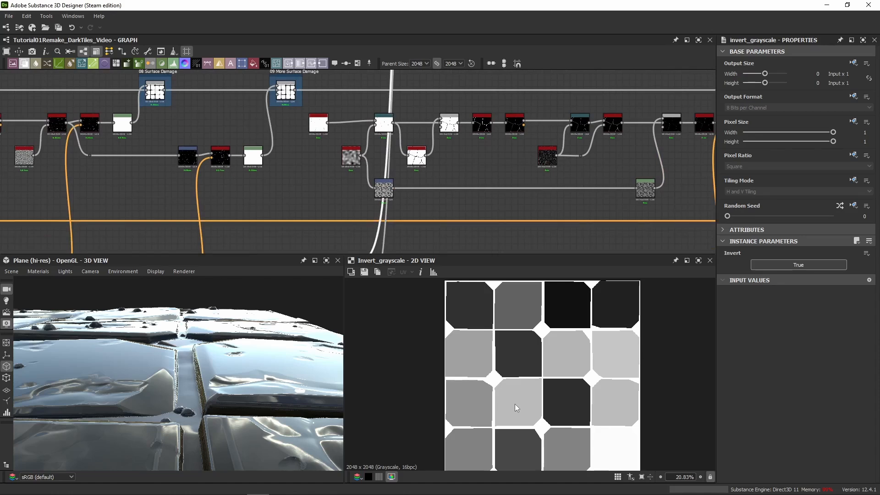
pyautogui.moveTo(482, 117); pyautogui.dragTo(447, 274, button='middle')
pyautogui.scroll(4, 405, 160)
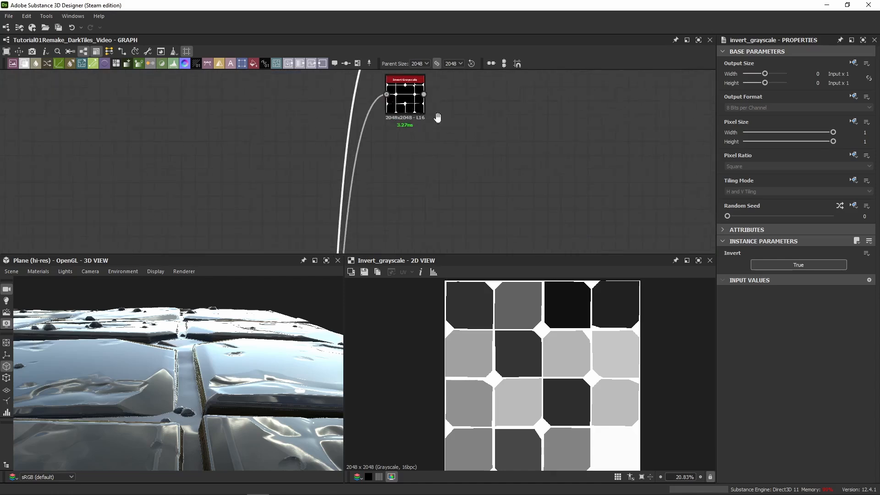
pyautogui.moveTo(437, 118); pyautogui.dragTo(427, 230, button='middle')
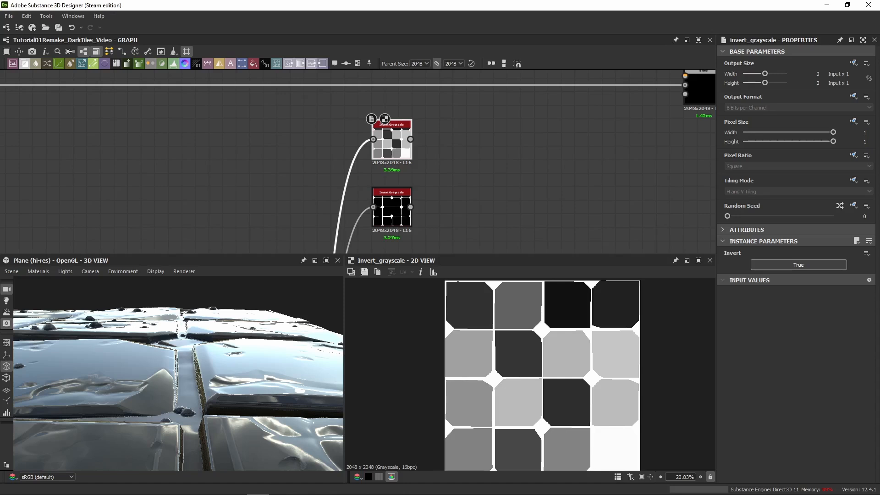
pyautogui.moveTo(410, 139); pyautogui.dragTo(435, 139)
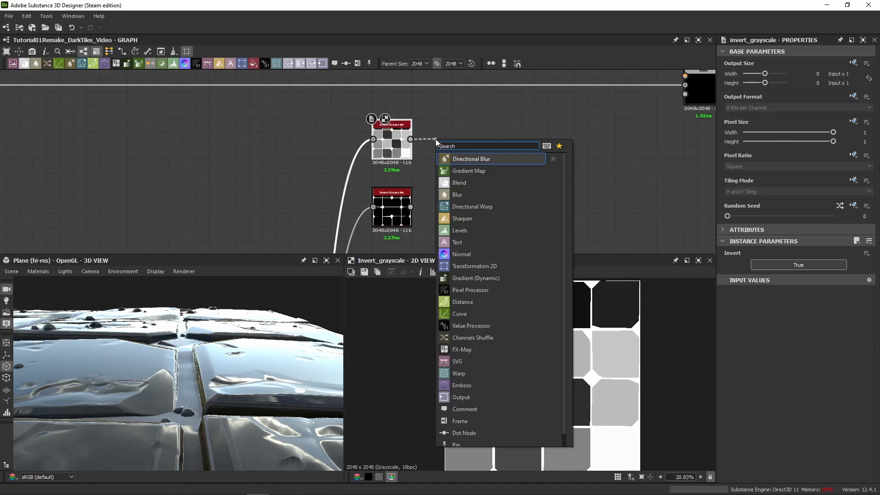
pyautogui.write('range')
pyautogui.press('Down')
pyautogui.press('Return')
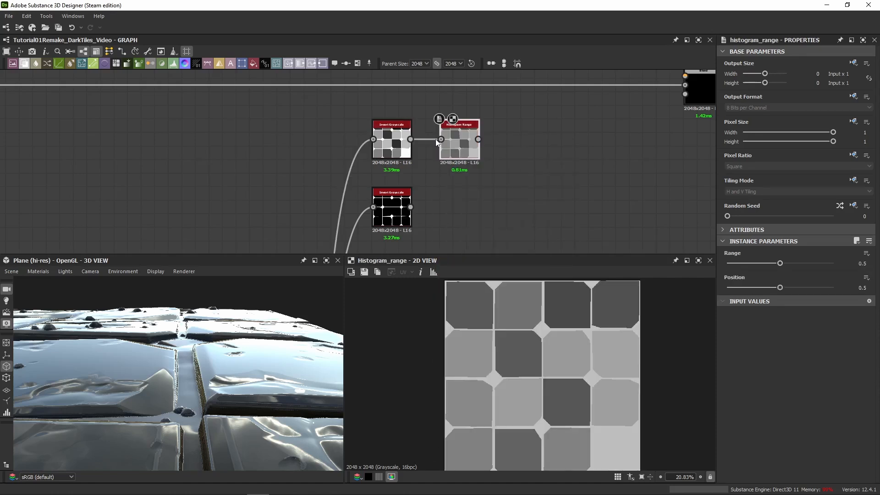
# - Set the Histogram Range's Range to 0.05 and its Position to 0.05
pyautogui.moveTo(780, 263); pyautogui.dragTo(730, 266)
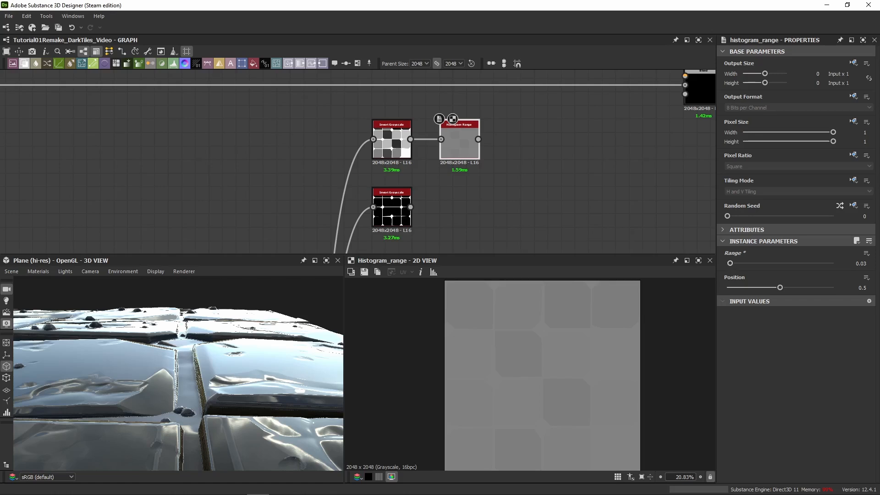
pyautogui.moveTo(730, 263)
pyautogui.mouseDown()
pyautogui.moveTo(867, 277)
pyautogui.moveTo(732, 273)
pyautogui.mouseUp()
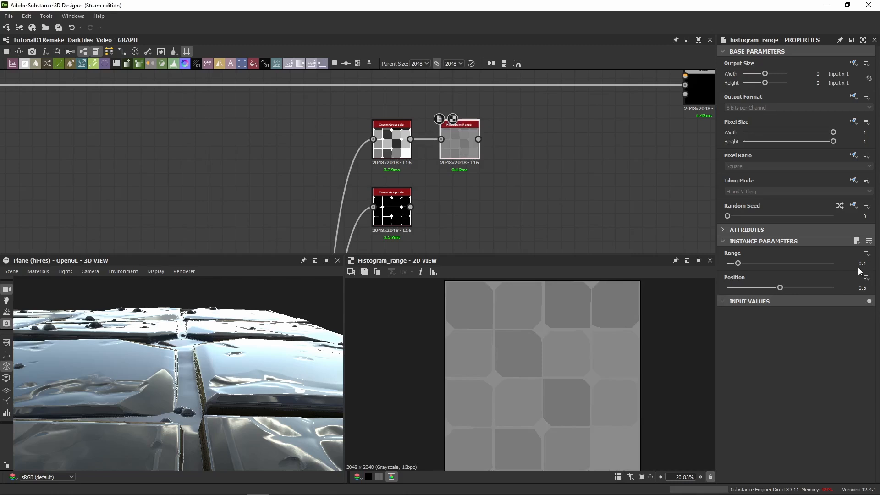
pyautogui.moveTo(857, 265); pyautogui.dragTo(877, 265)
pyautogui.write('.05')
pyautogui.click(862, 288)
pyautogui.write('.05')
pyautogui.press('Return')
pyautogui.doubleClick(391, 139)
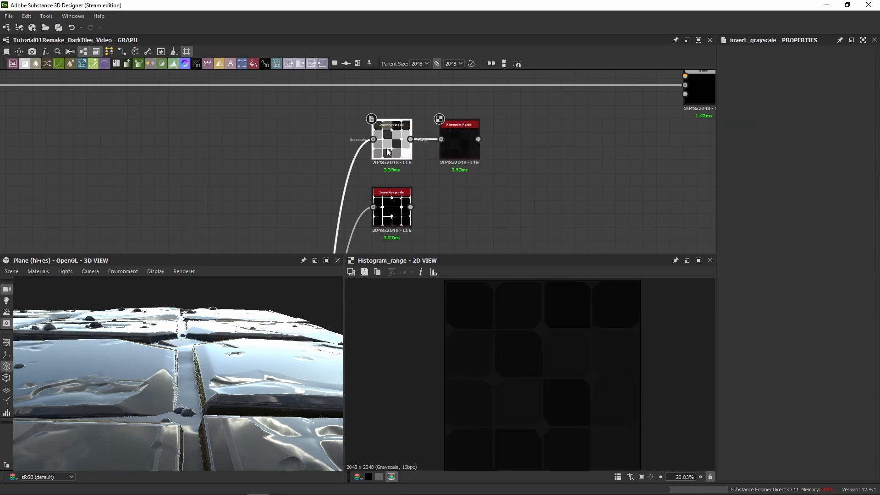
pyautogui.doubleClick(460, 140)
# - Try a Position of 0.5 on the Histogram Range, and undo the change
pyautogui.moveTo(589, 206); pyautogui.dragTo(474, 203, button='middle')
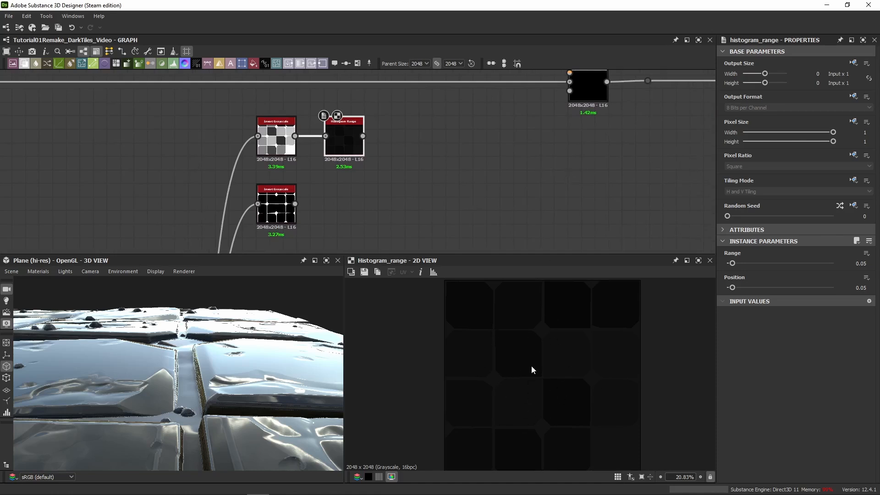
pyautogui.click(858, 288)
pyautogui.moveTo(732, 287); pyautogui.dragTo(779, 289)
pyautogui.moveTo(735, 263)
pyautogui.mouseDown()
pyautogui.moveTo(832, 263)
pyautogui.moveTo(731, 263)
pyautogui.mouseUp()
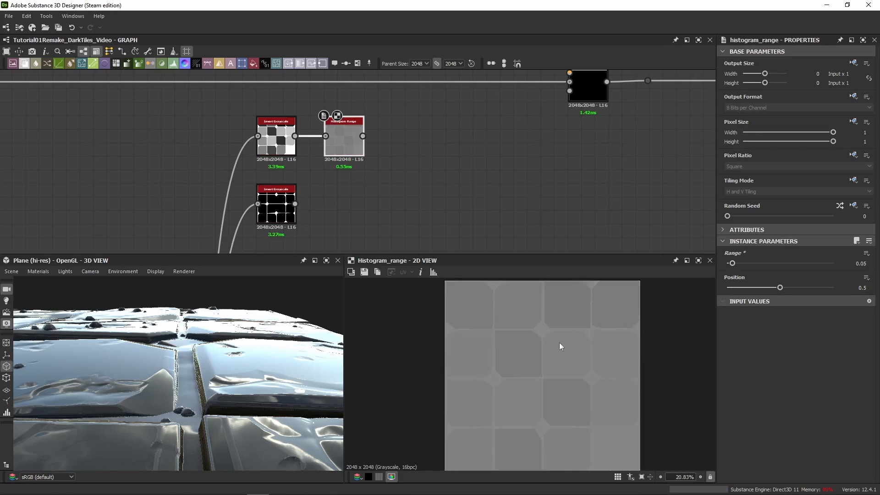
pyautogui.hotkey('ctrl', 'z')
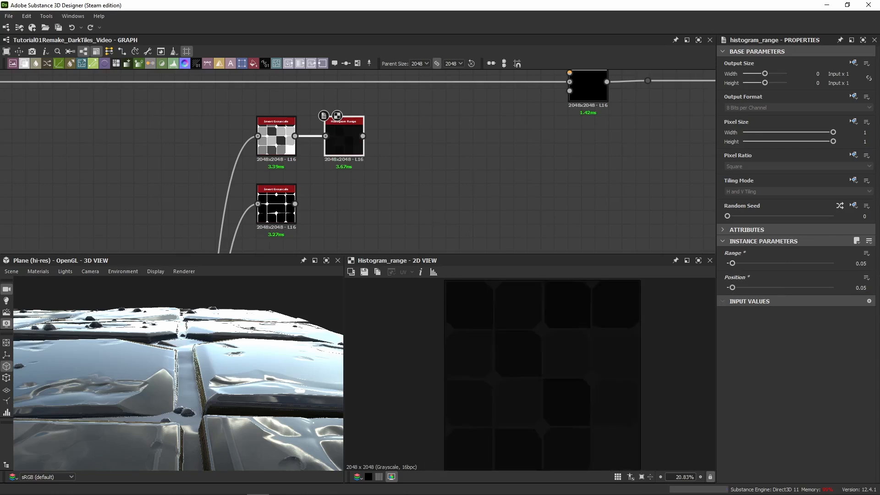
# - Add a Blend node after the Histogram Range and wire the inverted tile mask into its opacity input through a dot
pyautogui.moveTo(295, 204); pyautogui.dragTo(343, 204)
pyautogui.moveTo(362, 136); pyautogui.dragTo(428, 139)
pyautogui.write('b')
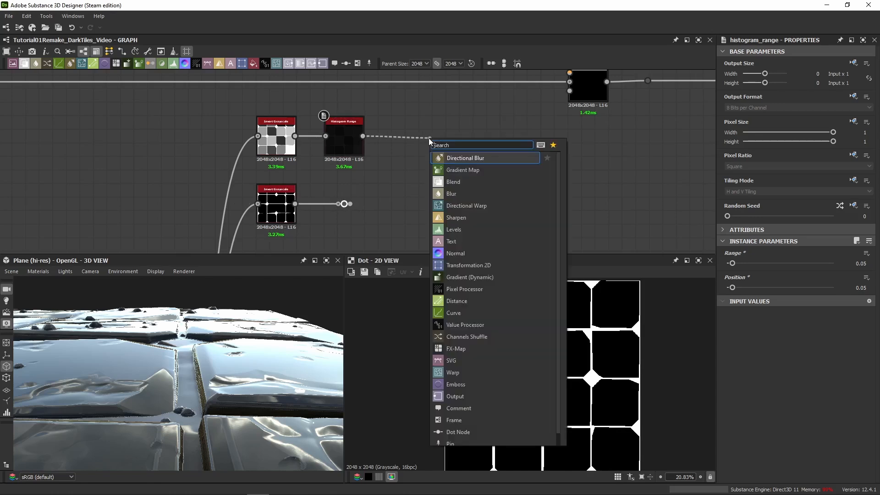
pyautogui.write('lend')
pyautogui.press('Return')
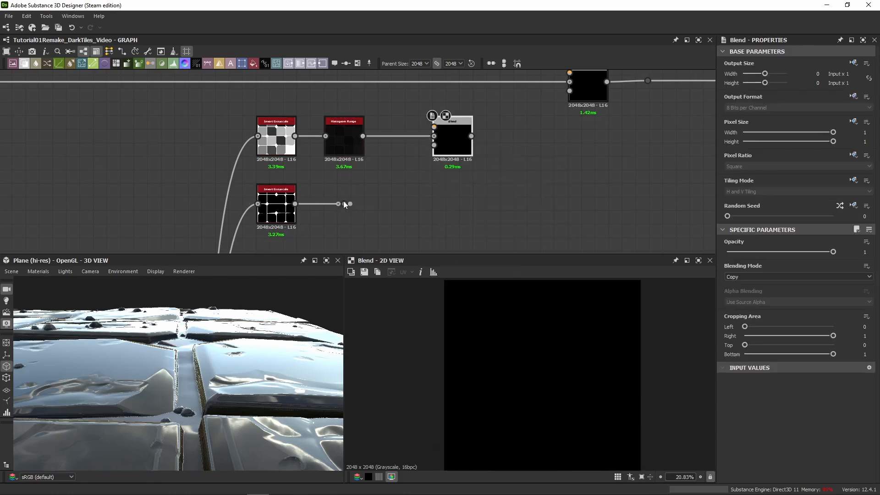
pyautogui.moveTo(344, 204); pyautogui.dragTo(433, 146)
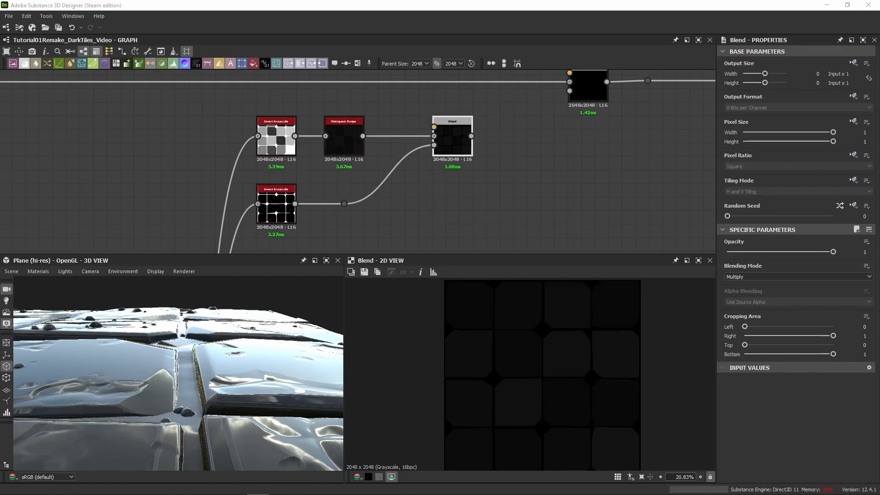
# - Delete the Invert Grayscale node on the tile mask, leaving the mask connected directly to its dot
pyautogui.doubleClick(284, 217)
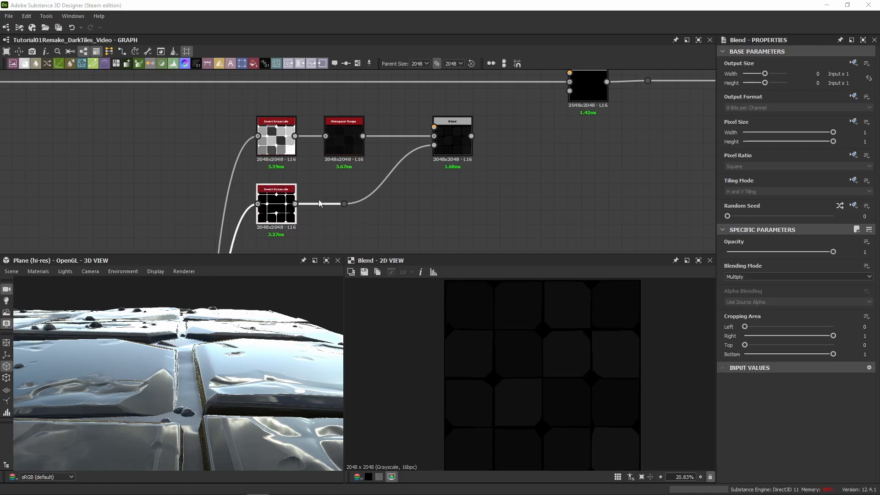
pyautogui.click(351, 188)
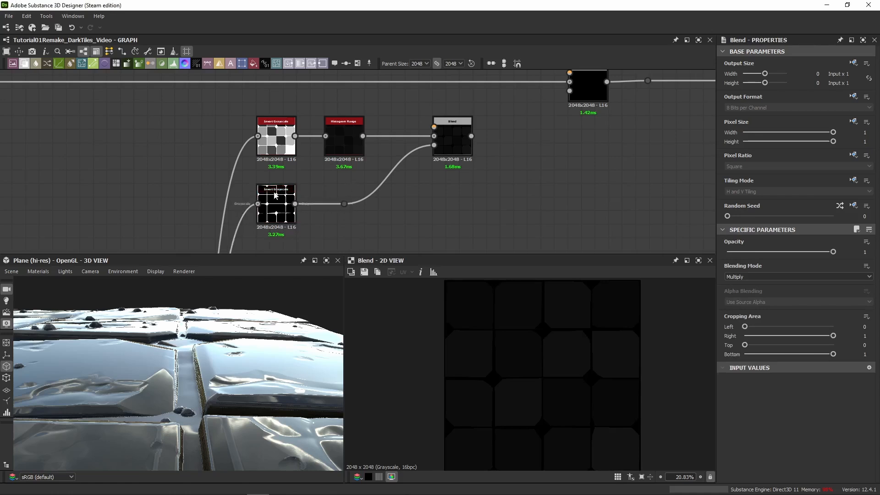
pyautogui.moveTo(306, 174); pyautogui.dragTo(270, 196)
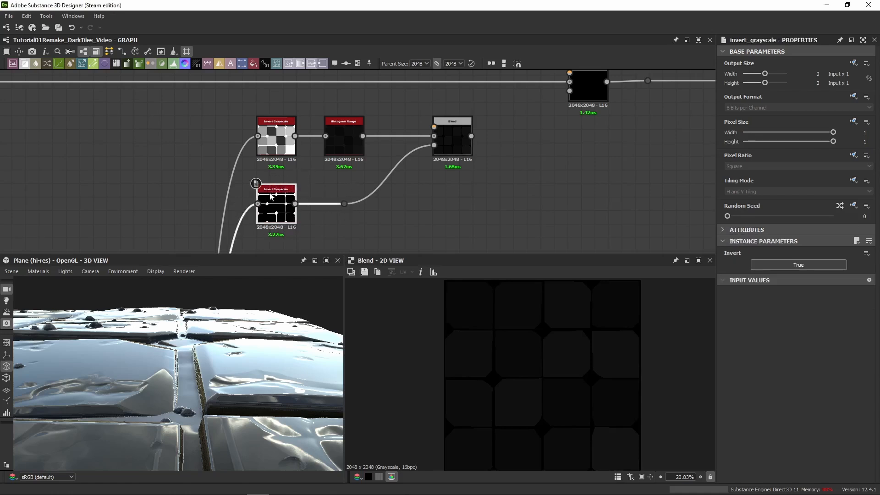
pyautogui.press('Delete')
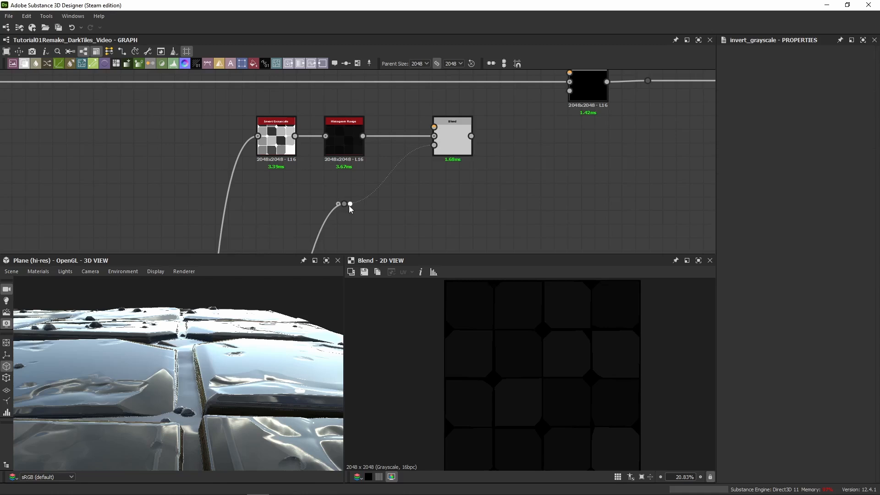
# - Move the mask dot under the Invert Grayscale, connect it to the Blend's foreground, and set the blending mode to Multiply
pyautogui.moveTo(345, 205); pyautogui.dragTo(433, 127)
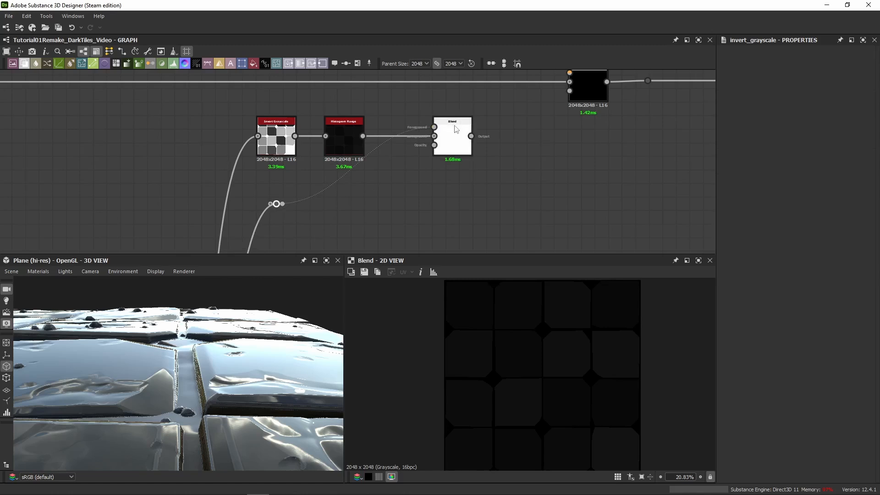
pyautogui.click(444, 142)
pyautogui.click(736, 277)
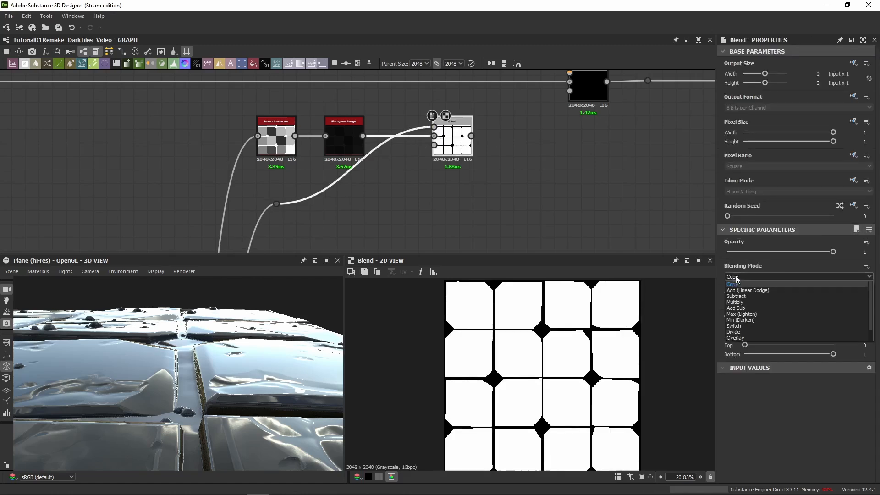
pyautogui.click(737, 303)
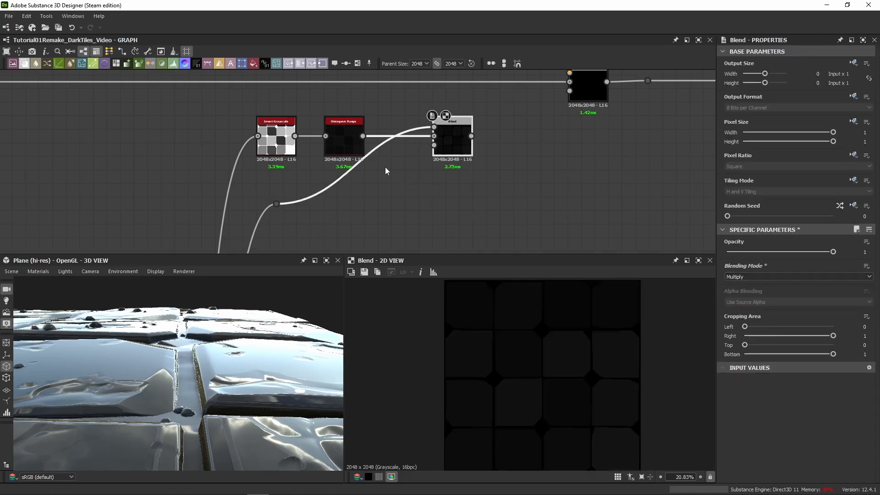
# - Compare the Histogram Range, tile mask and Blend outputs up close in the 2D view
pyautogui.click(346, 145)
pyautogui.scroll(3, 533, 329)
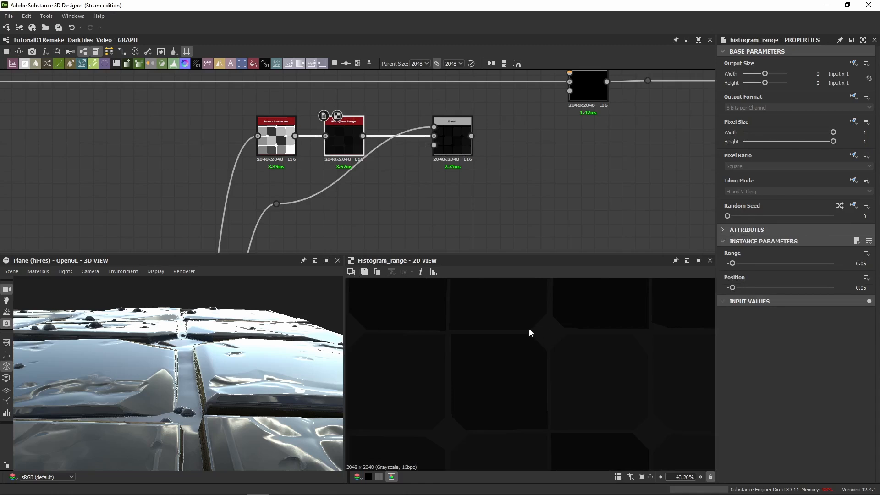
pyautogui.click(452, 142)
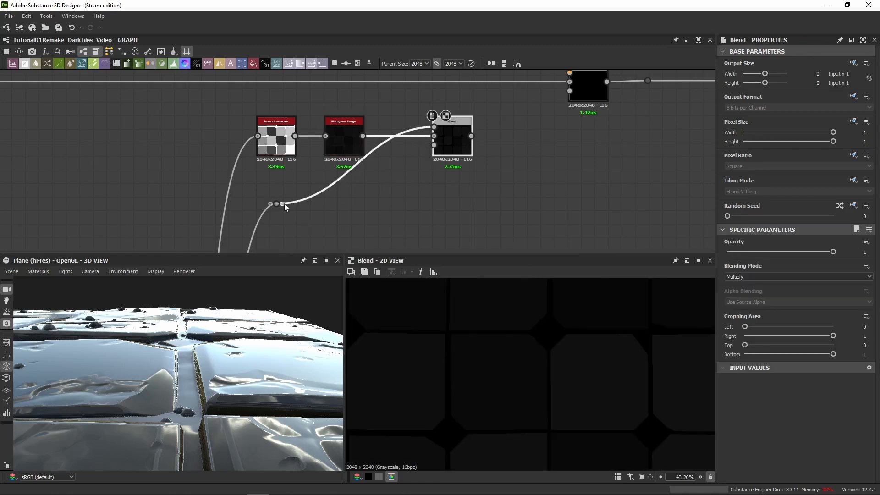
pyautogui.click(283, 205)
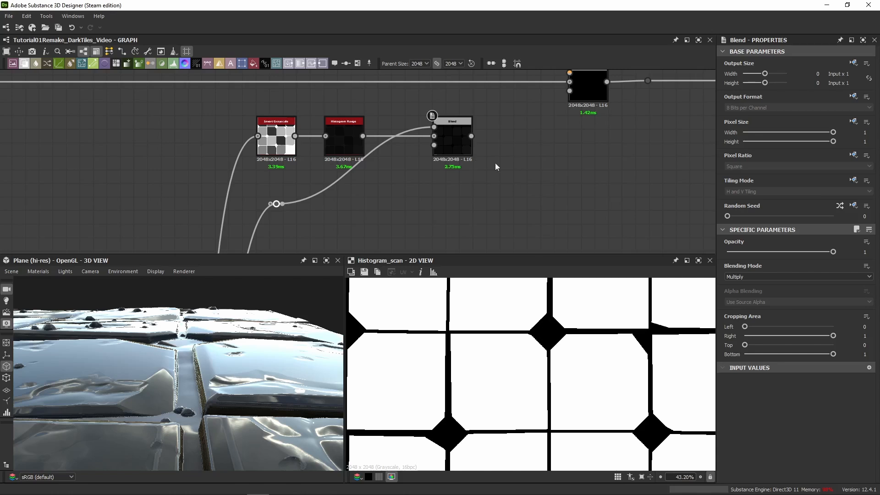
pyautogui.click(454, 143)
pyautogui.click(357, 149)
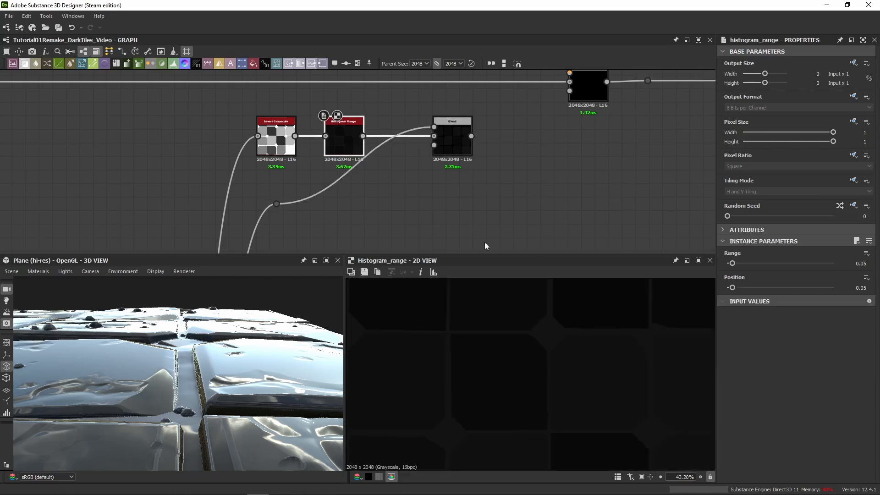
pyautogui.click(455, 144)
# - Move the new Blend node right beside the Histogram Range
pyautogui.moveTo(452, 143); pyautogui.dragTo(412, 144)
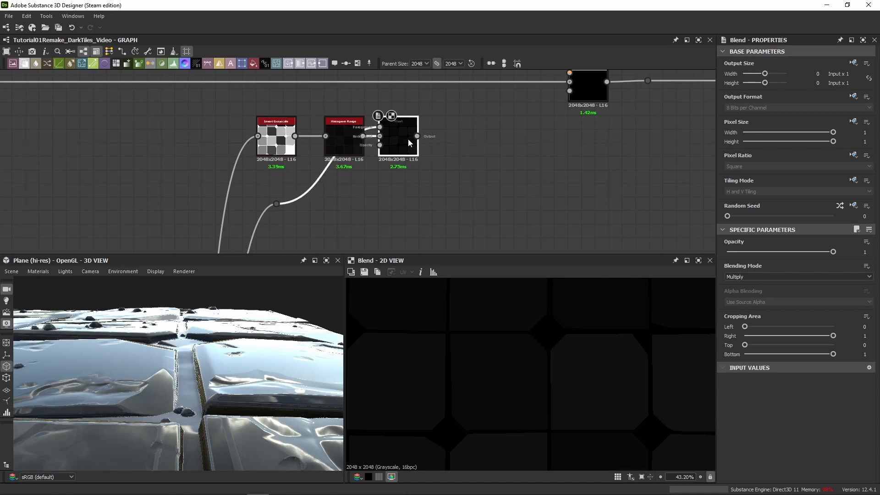
pyautogui.scroll(-5, 294, 219)
pyautogui.scroll(9, 301, 212)
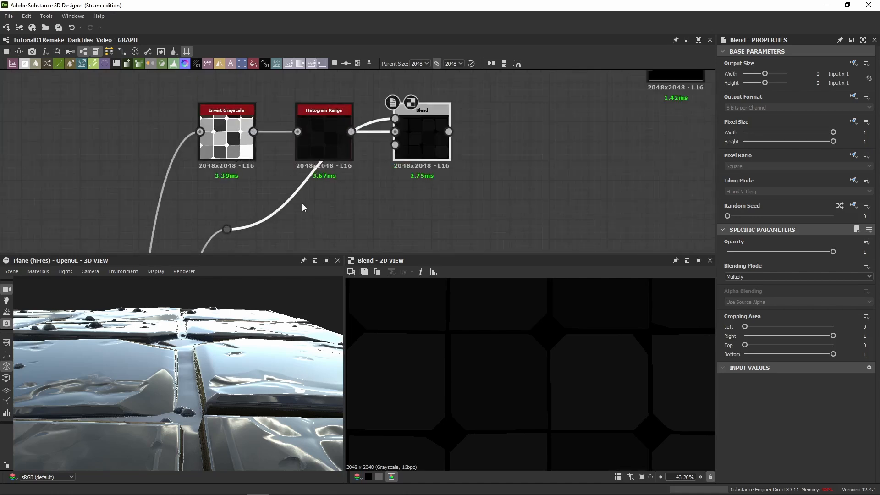
# - Connect the tile variation Blend to the foreground of the main roughness Blend and set that node's mode to Add (Linear Dodge)
pyautogui.moveTo(378, 174); pyautogui.dragTo(283, 169, button='middle')
pyautogui.scroll(-2, 284, 167)
pyautogui.moveTo(504, 131); pyautogui.dragTo(478, 168, button='middle')
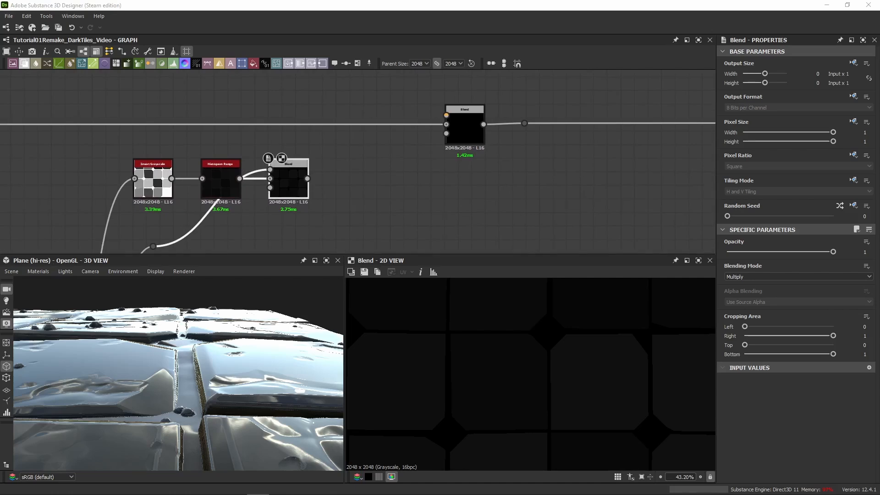
pyautogui.click(747, 291)
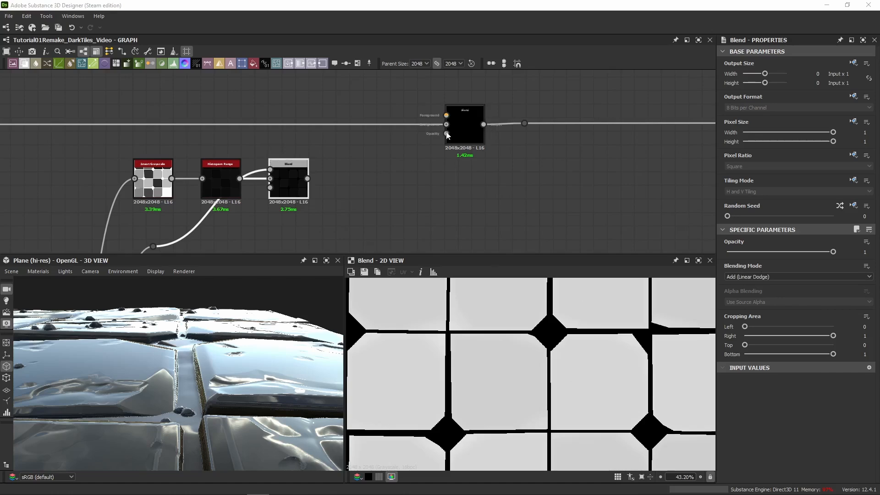
pyautogui.moveTo(307, 179); pyautogui.dragTo(458, 119)
pyautogui.click(459, 124)
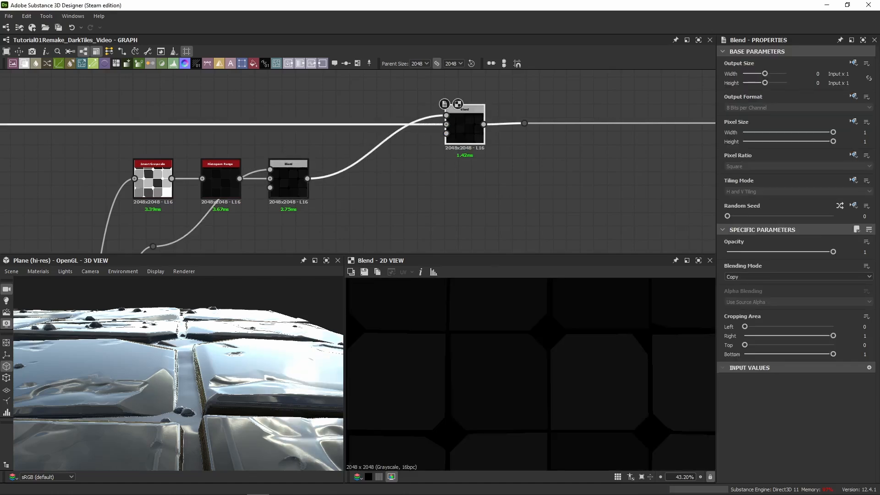
pyautogui.doubleClick(461, 133)
pyautogui.click(747, 277)
pyautogui.click(739, 293)
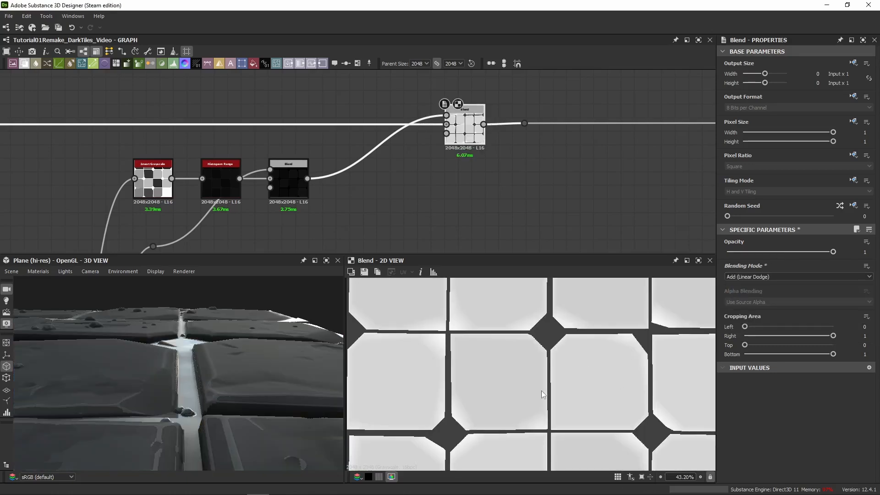
pyautogui.press('f')
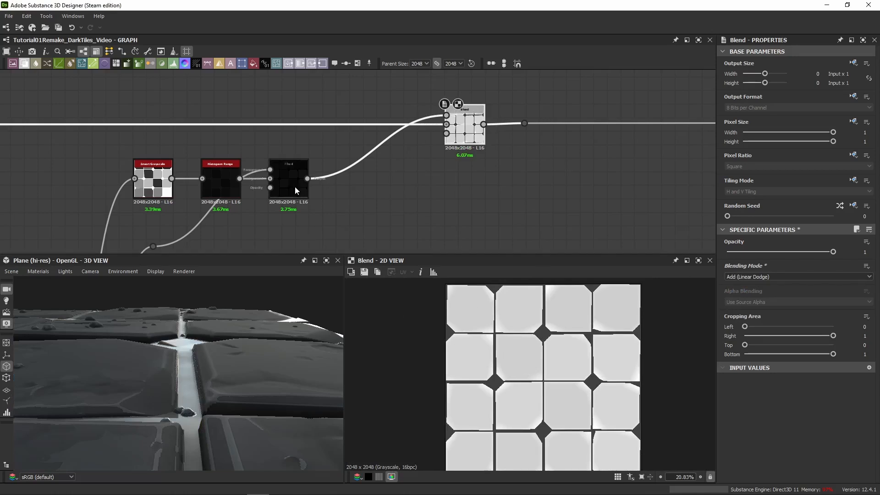
# - Move the main roughness Blend closer to the tile variation nodes and disable the Histogram Range to compare the tile brightness
pyautogui.click(221, 179)
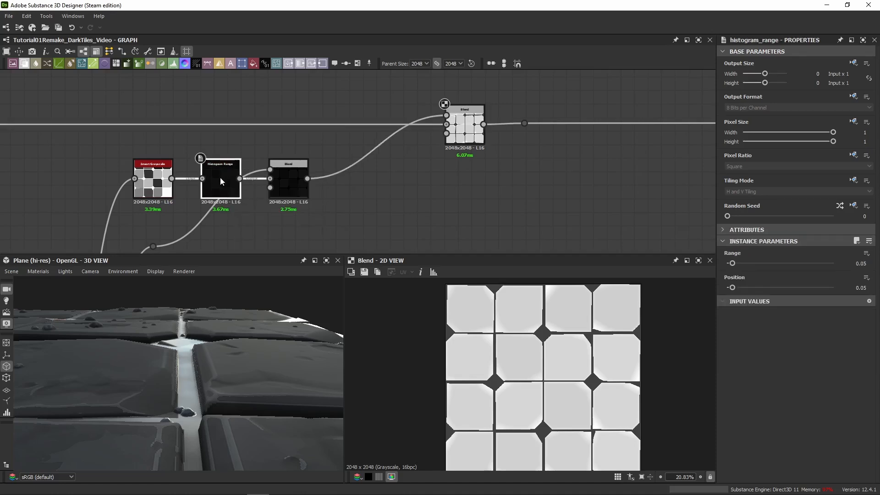
pyautogui.moveTo(479, 145); pyautogui.dragTo(366, 143)
pyautogui.click(228, 197)
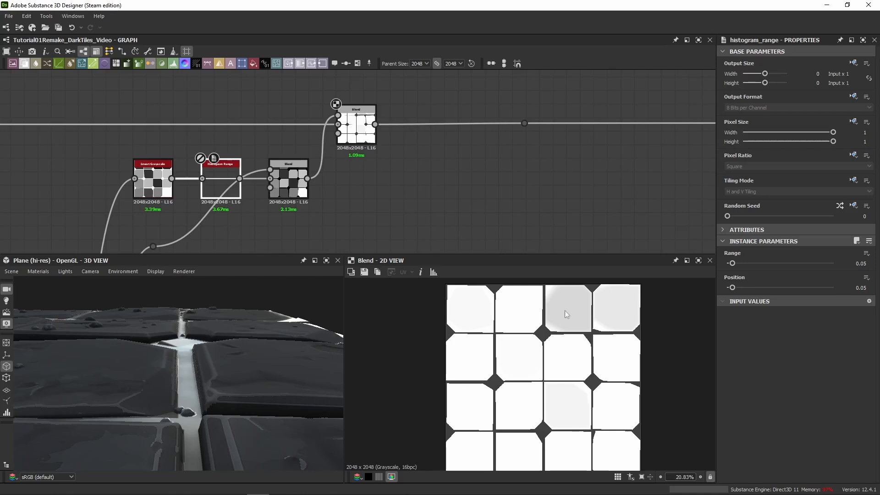
pyautogui.scroll(8, 579, 408)
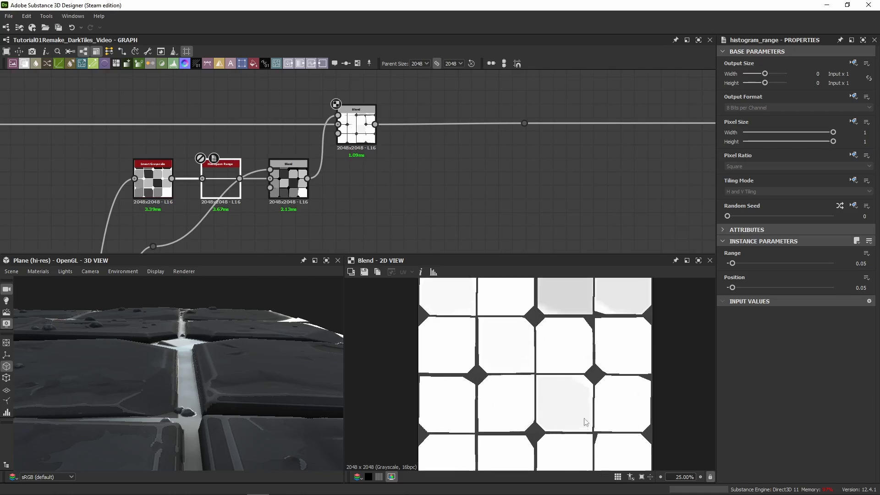
# - Compare the tile variation Blend and the main roughness Blend in the 2D view with the Histogram Range disabled
pyautogui.moveTo(579, 363); pyautogui.dragTo(457, 352, button='middle')
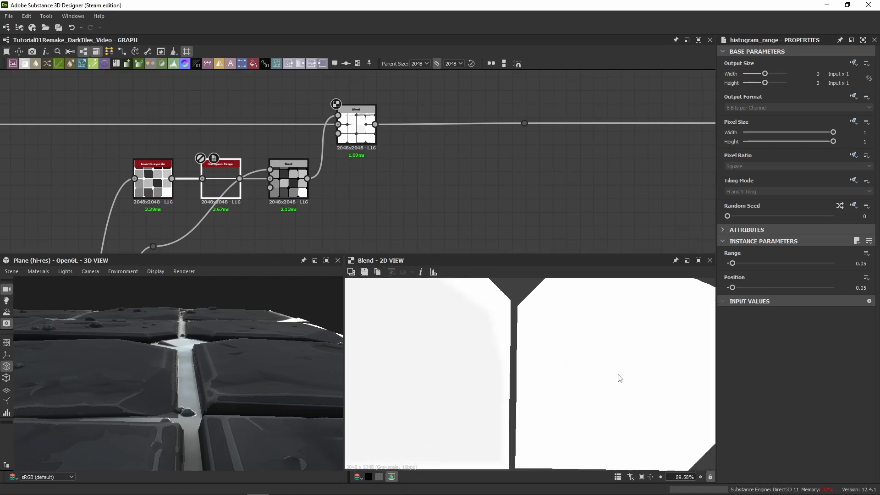
pyautogui.doubleClick(282, 188)
pyautogui.scroll(-9, 535, 353)
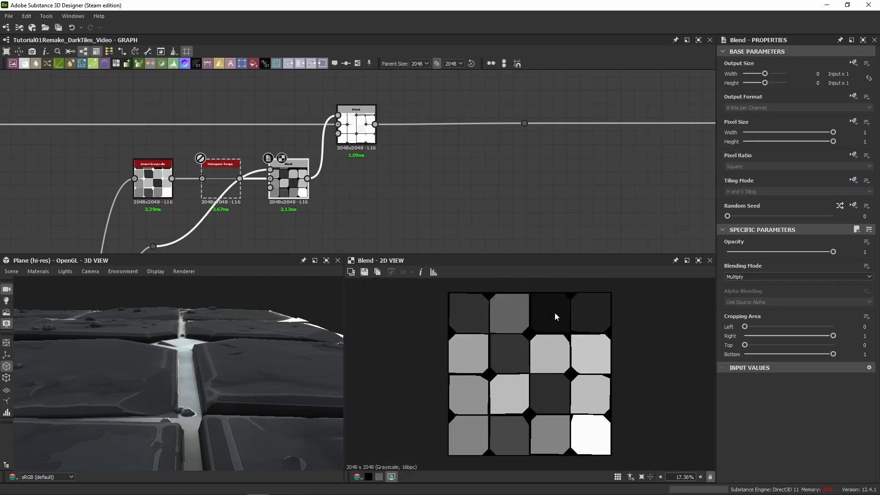
pyautogui.doubleClick(356, 122)
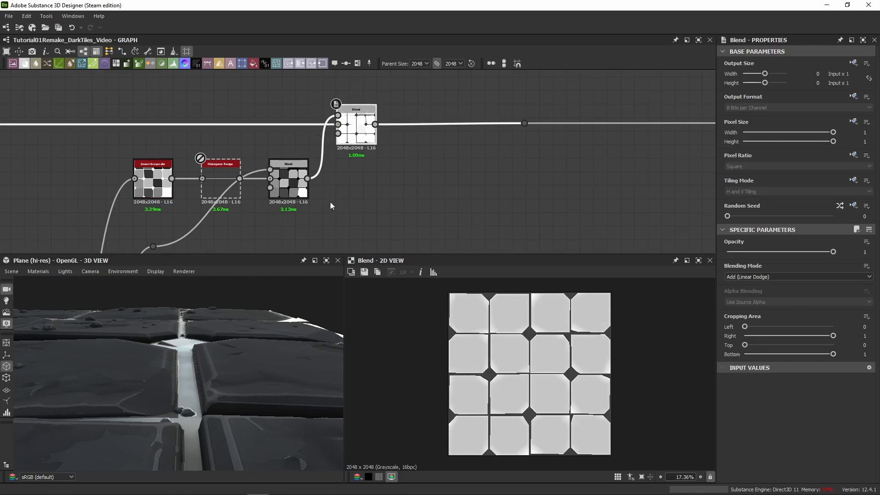
pyautogui.doubleClick(296, 186)
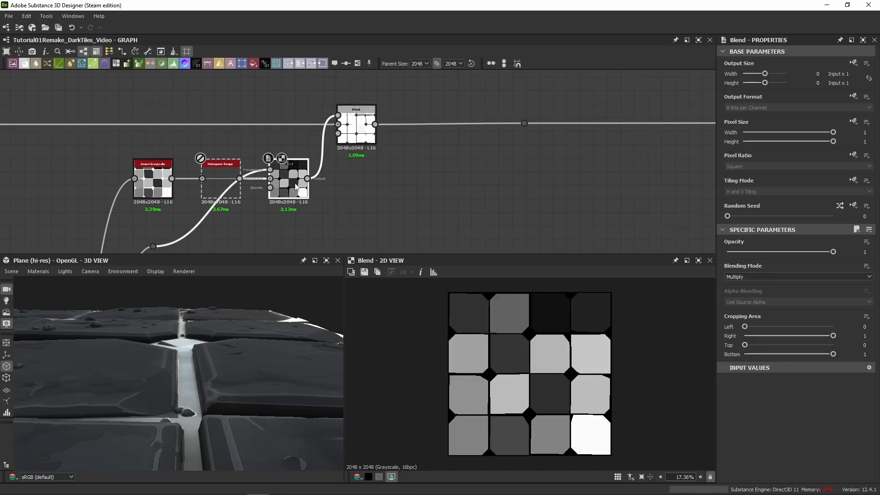
pyautogui.doubleClick(356, 115)
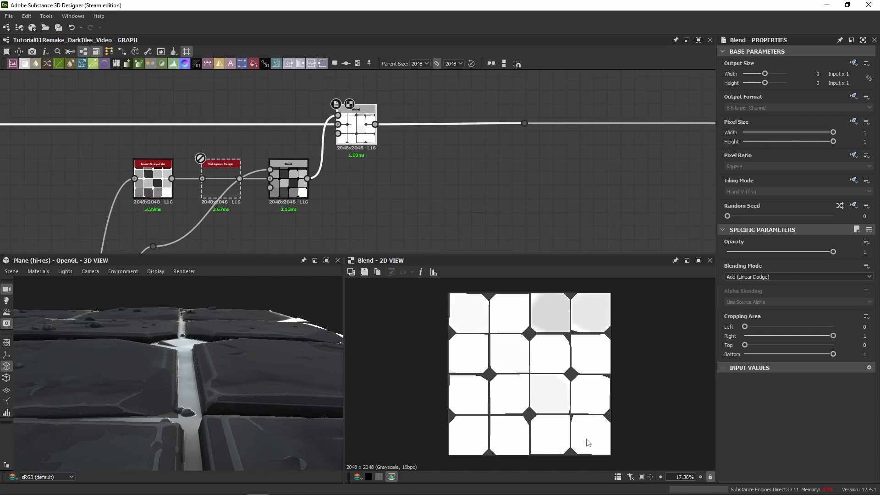
pyautogui.doubleClick(295, 187)
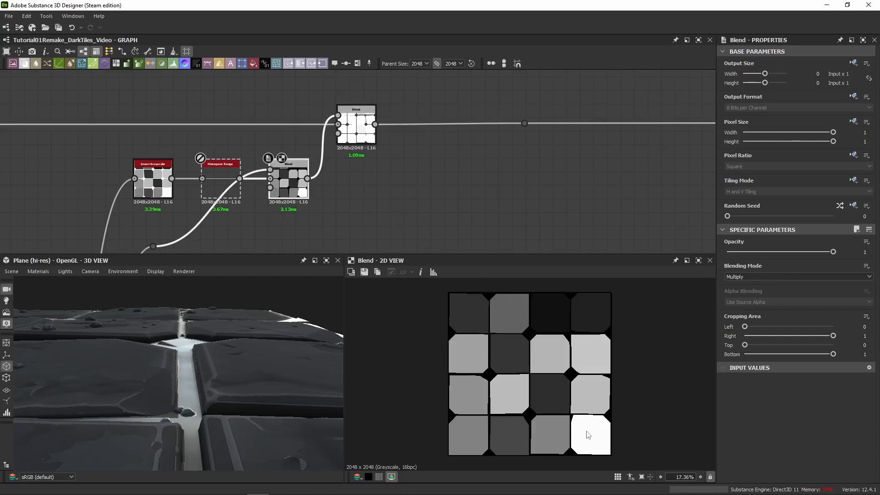
# - Re-enable the Histogram Range and examine the main roughness Blend's per-tile variation up close in the 2D view
pyautogui.click(220, 186)
pyautogui.doubleClick(222, 172)
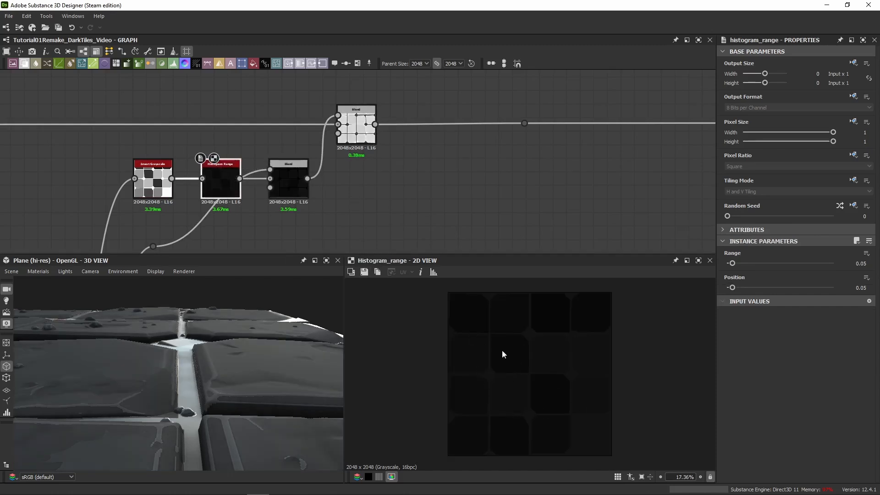
pyautogui.doubleClick(356, 126)
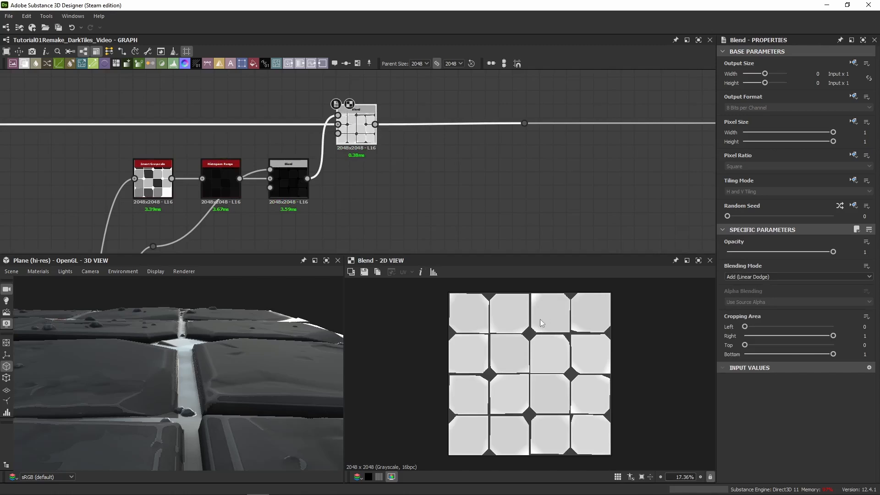
pyautogui.scroll(3, 563, 316)
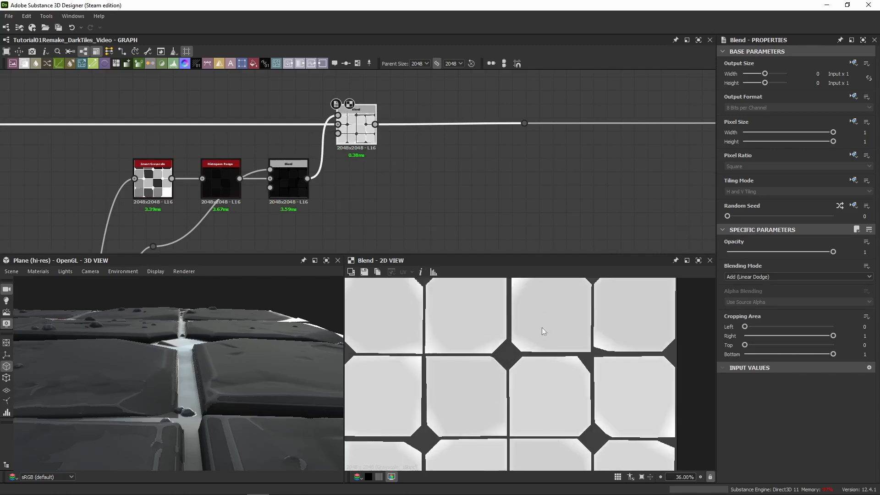
# - Toggle the Histogram Range off and on to compare its effect on the 3D plane, and preview the main roughness Blend again
pyautogui.moveTo(131, 375); pyautogui.dragTo(125, 357)
pyautogui.doubleClick(226, 173)
pyautogui.hotkey('shift', 'd')
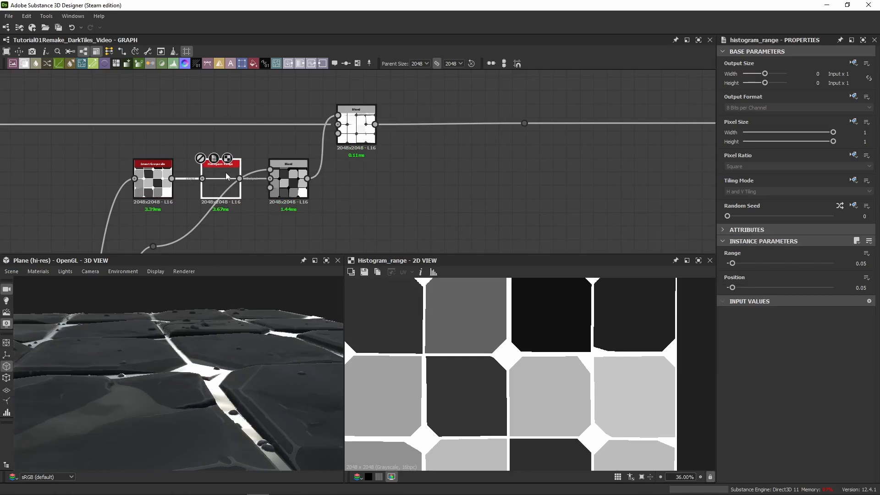
pyautogui.hotkey('shift', 'd')
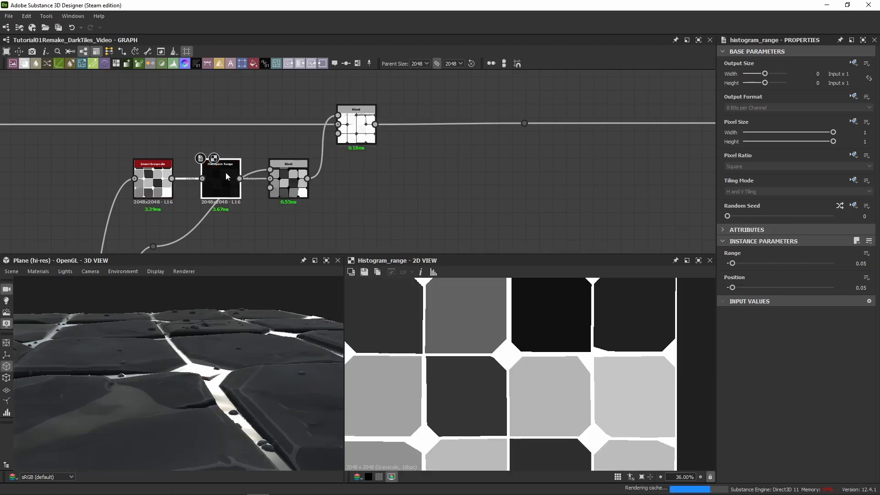
pyautogui.click(359, 128)
pyautogui.scroll(-5, 523, 370)
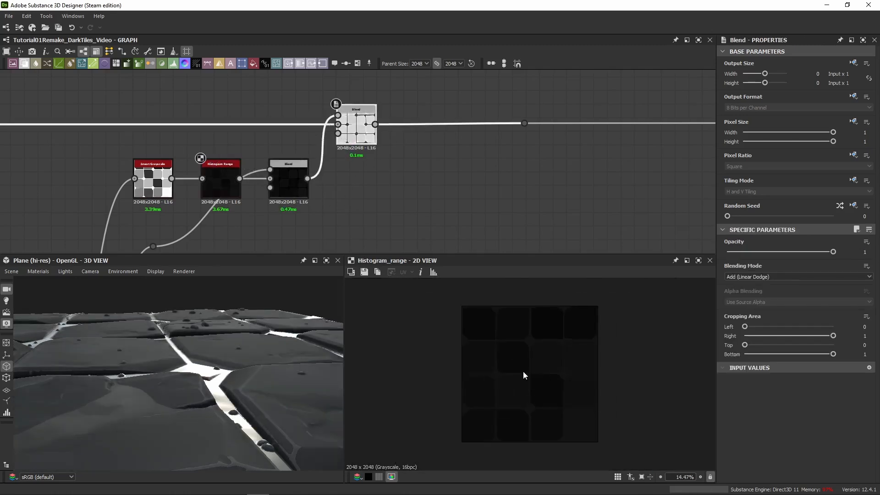
pyautogui.doubleClick(357, 131)
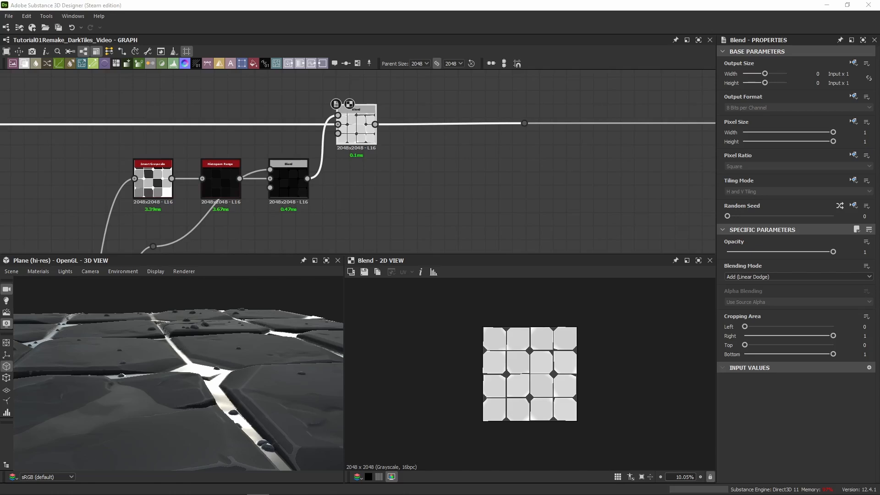
# - Move the dot on the main roughness Blend's output link much farther downstream to make room for more nodes
pyautogui.scroll(-3, 224, 160)
pyautogui.moveTo(445, 120); pyautogui.dragTo(324, 120, button='middle')
pyautogui.moveTo(324, 120); pyautogui.dragTo(619, 140)
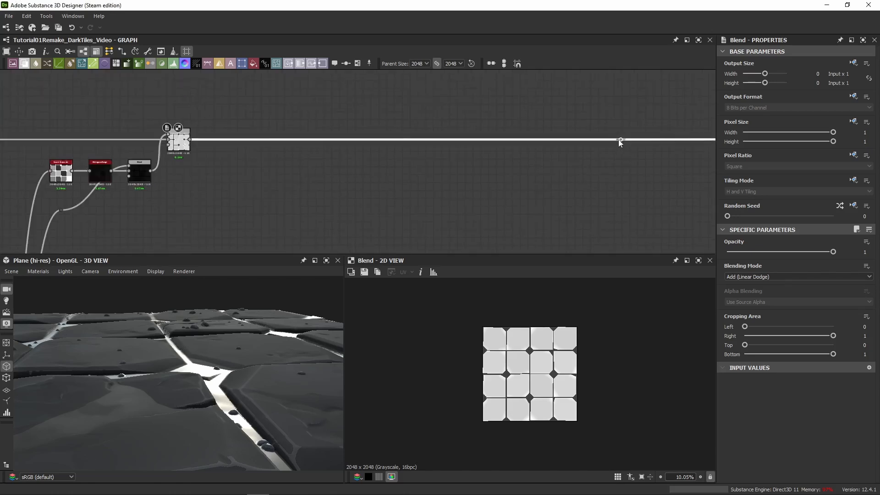
# - Insert a Blend node on the main roughness link just before the dot and set its blending mode to Add (Linear Dodge)
pyautogui.click(502, 139)
pyautogui.press('space')
pyautogui.write('blend')
pyautogui.press('Return')
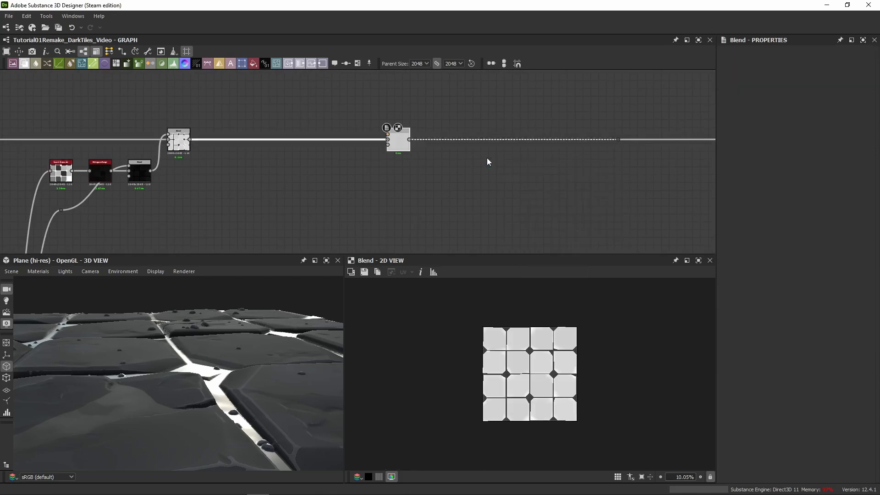
pyautogui.moveTo(406, 146); pyautogui.dragTo(597, 150)
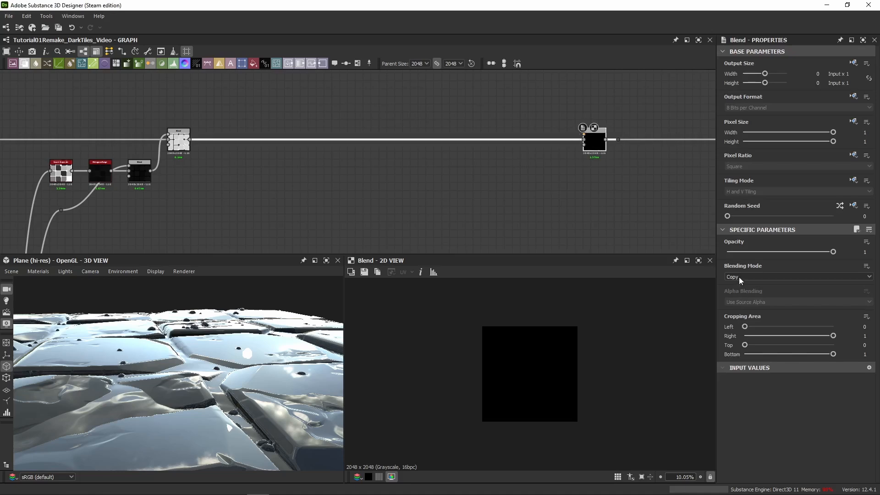
pyautogui.click(742, 277)
pyautogui.click(752, 290)
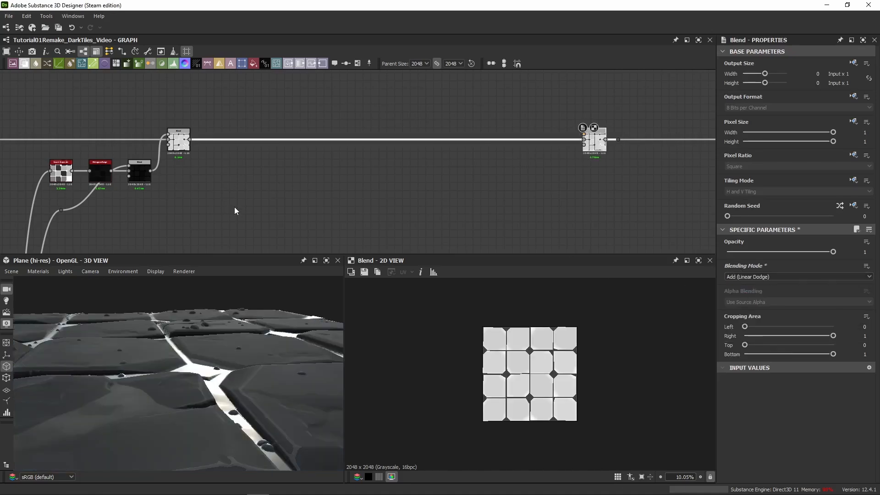
# - Branch the Shallow Cracks Blend output up to the roughness section and feed it into a new Invert Grayscale node below the new Blend
pyautogui.scroll(-4, 234, 208)
pyautogui.moveTo(256, 217); pyautogui.dragTo(185, 93, button='middle')
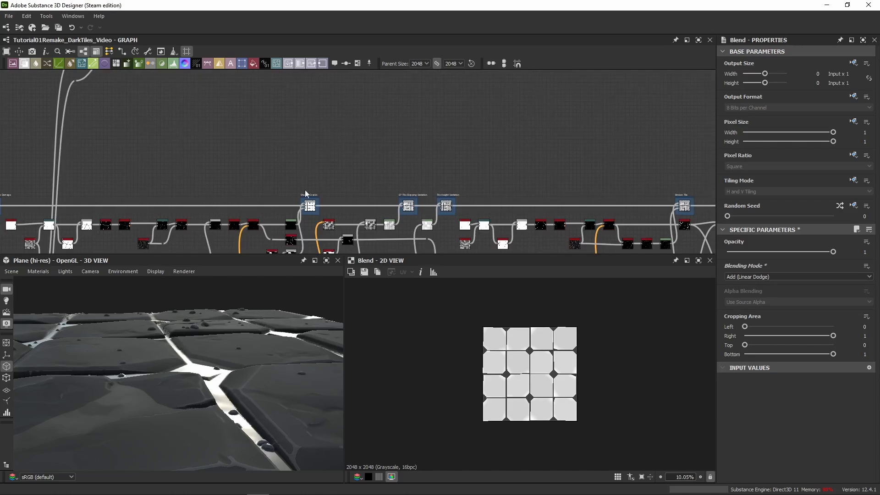
pyautogui.scroll(5, 306, 193)
pyautogui.moveTo(316, 169); pyautogui.dragTo(392, 190)
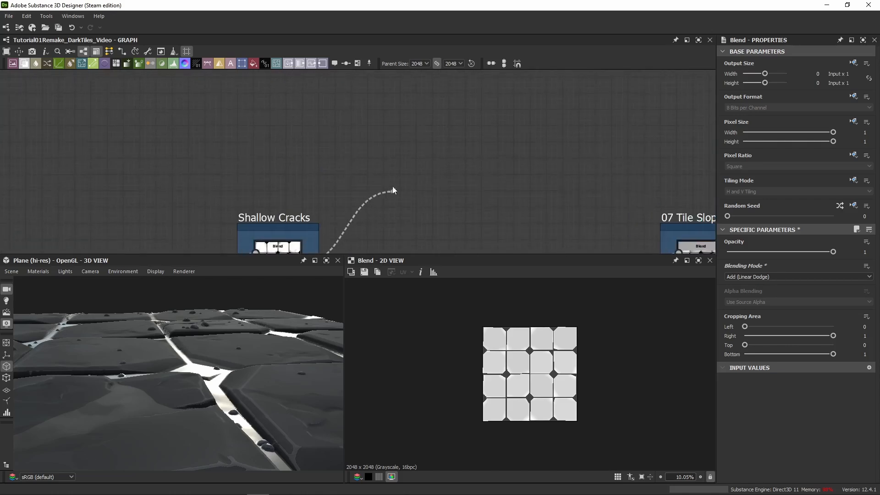
pyautogui.moveTo(392, 190); pyautogui.dragTo(391, 233, button='middle')
pyautogui.moveTo(378, 152); pyautogui.dragTo(386, 229, button='middle')
pyautogui.scroll(-7, 387, 200)
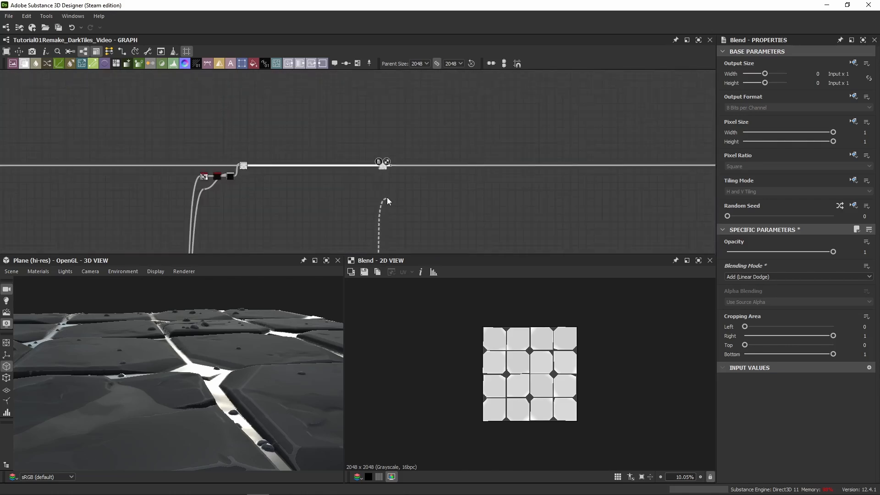
pyautogui.scroll(3, 387, 201)
pyautogui.moveTo(387, 200); pyautogui.dragTo(313, 196)
pyautogui.write('^^')
pyautogui.write('invert')
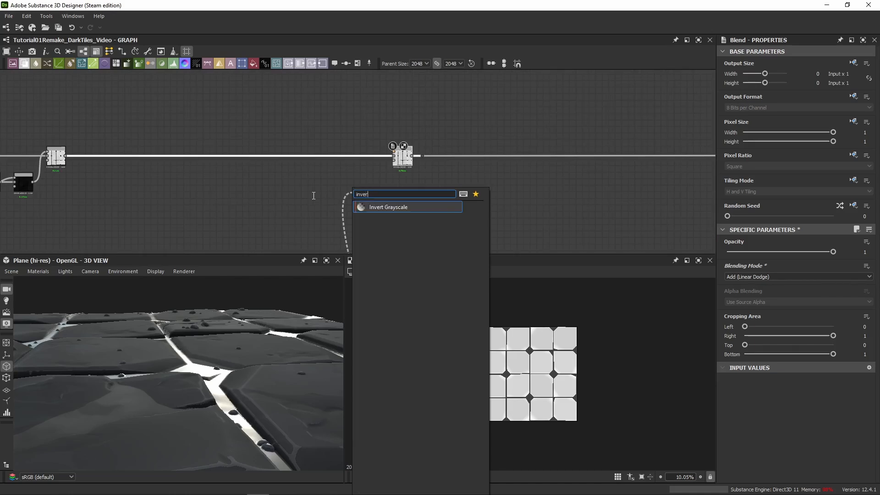
pyautogui.press('Return')
pyautogui.scroll(3, 321, 191)
pyautogui.scroll(-2, 434, 170)
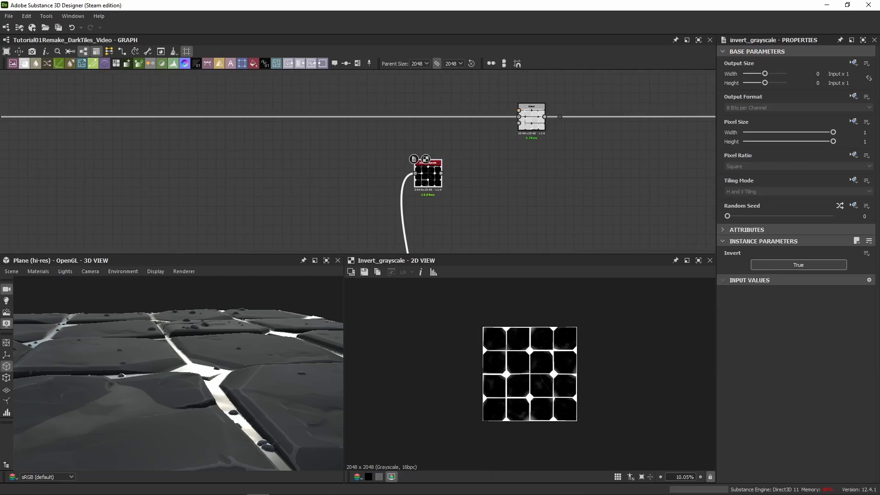
# - Paste a Multiply Blend node beside the Invert Grayscale and connect the inverted cracks to its background
pyautogui.click(531, 119)
pyautogui.hotkey('ctrl', 'c')
pyautogui.hotkey('ctrl', 'v')
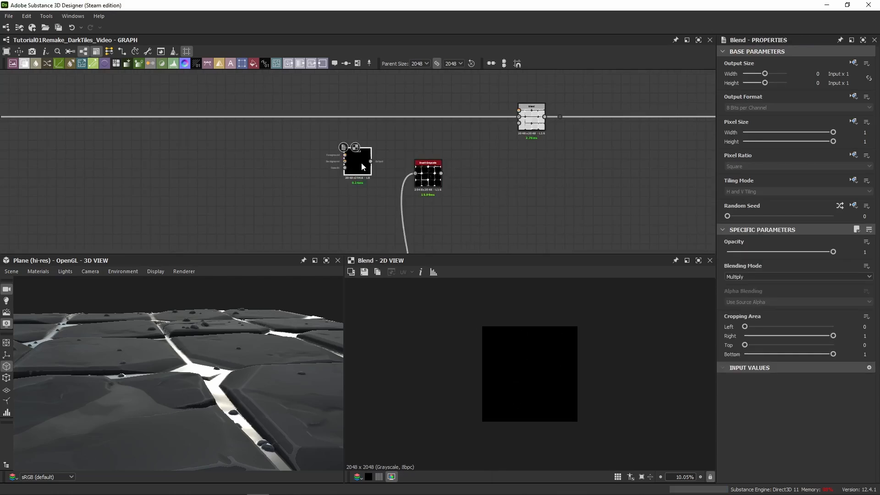
pyautogui.moveTo(361, 162); pyautogui.dragTo(477, 174)
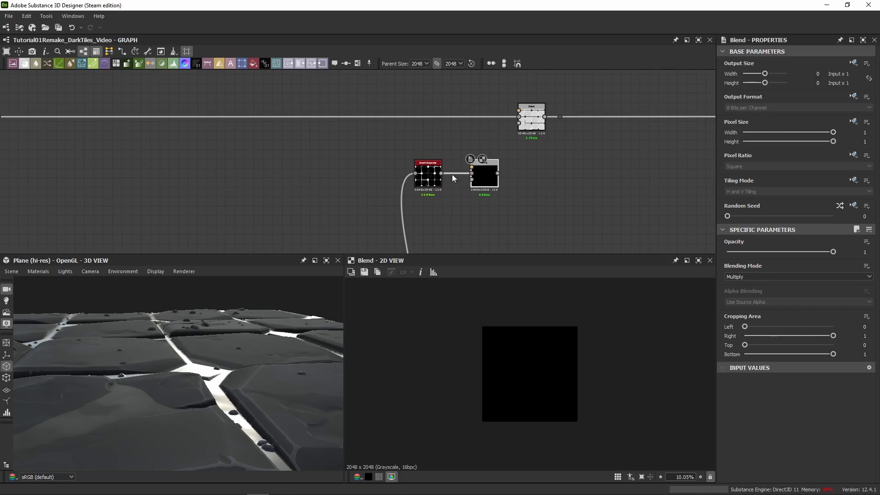
# - Inspect the inverted cracks output and the Histogram Scan tile mask in the 2D view
pyautogui.doubleClick(428, 173)
pyautogui.scroll(5, 542, 347)
pyautogui.scroll(4, 548, 356)
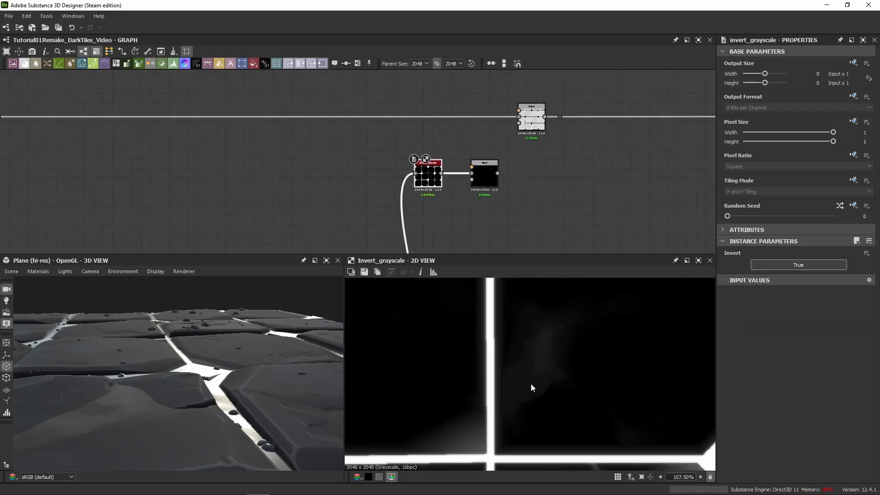
pyautogui.scroll(-4, 530, 387)
pyautogui.scroll(3, 542, 407)
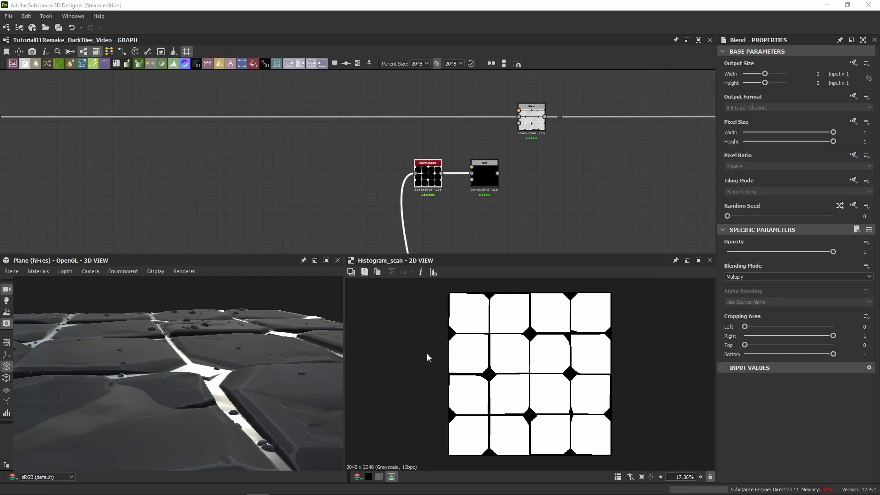
# - Connect the Histogram Scan tile mask through a dot on its long link to the foreground of the Multiply Blend and preview the result
pyautogui.scroll(-6, 381, 212)
pyautogui.moveTo(411, 245); pyautogui.dragTo(407, 124, button='middle')
pyautogui.scroll(3, 403, 152)
pyautogui.doubleClick(351, 199)
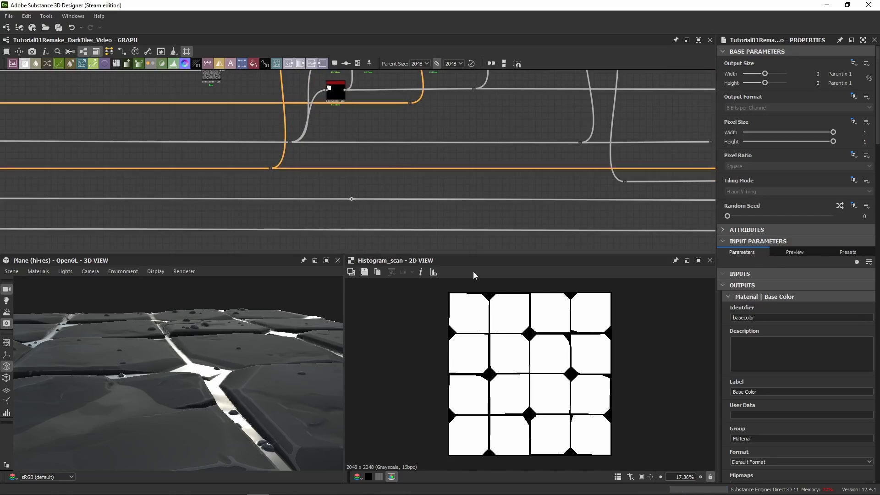
pyautogui.click(356, 198)
pyautogui.scroll(-5, 383, 112)
pyautogui.moveTo(383, 112); pyautogui.dragTo(387, 241, button='middle')
pyautogui.scroll(4, 414, 171)
pyautogui.scroll(4, 414, 171)
pyautogui.click(386, 203)
pyautogui.doubleClick(406, 220)
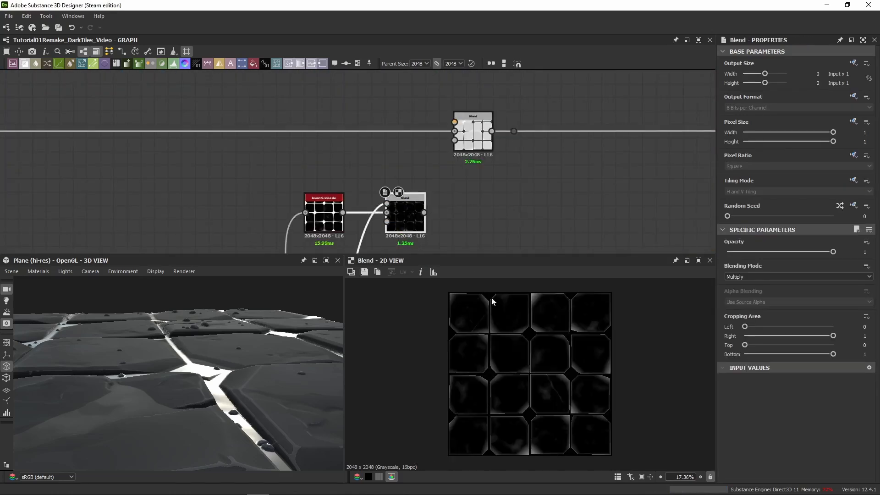
# - Examine the masked inverted cracks up close in the 2D view, checking the tile edges, crack lines and faint surface details
pyautogui.scroll(4, 463, 323)
pyautogui.scroll(2, 512, 366)
pyautogui.scroll(-2, 512, 367)
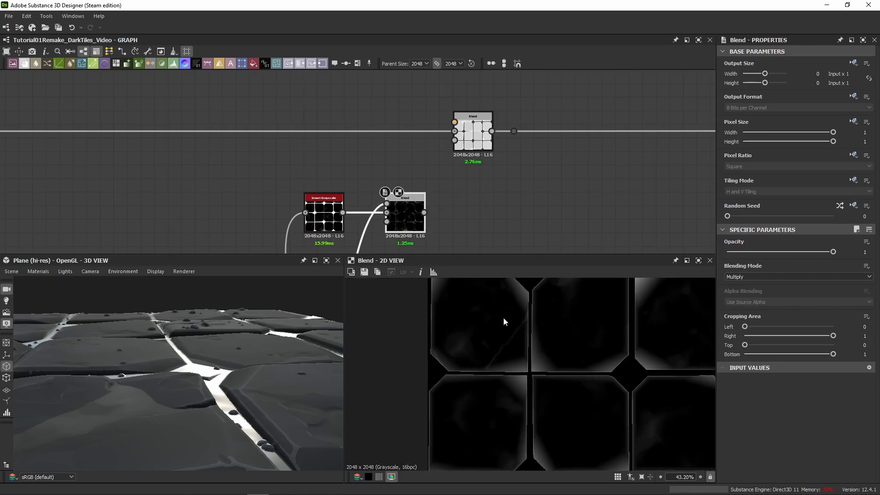
pyautogui.scroll(5, 544, 376)
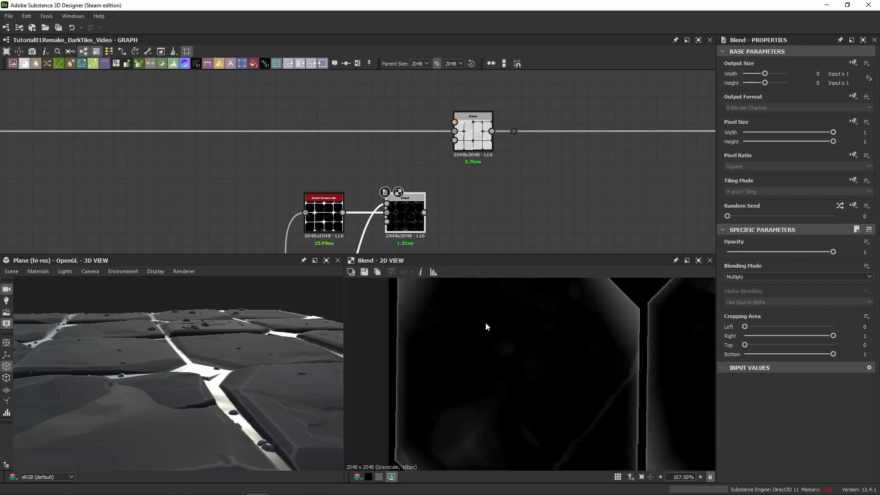
pyautogui.moveTo(480, 437); pyautogui.dragTo(516, 381, button='middle')
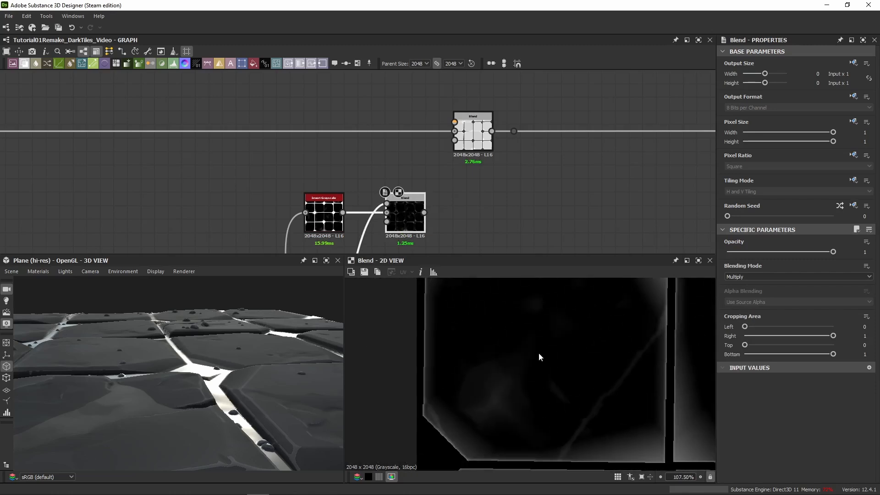
pyautogui.scroll(-2, 483, 391)
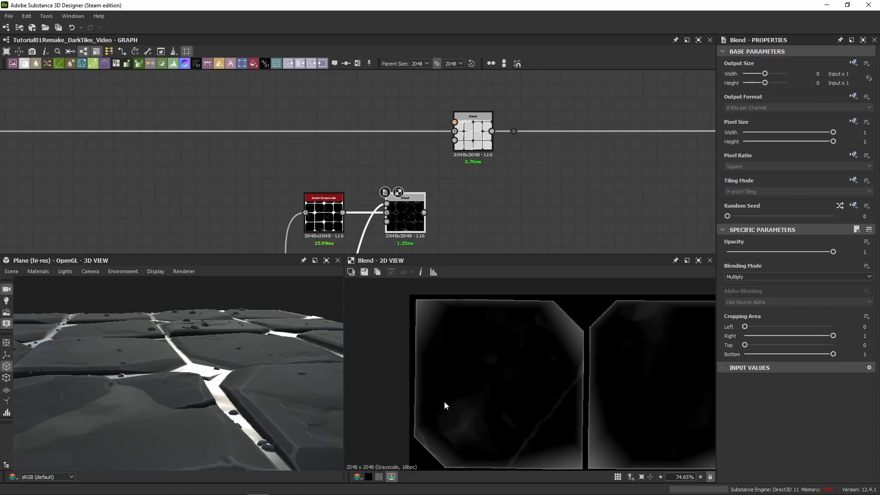
pyautogui.scroll(8, 491, 386)
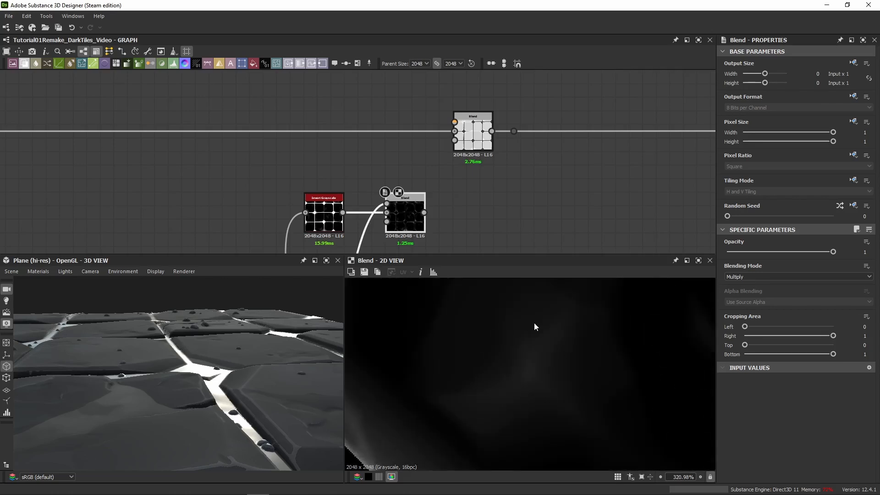
pyautogui.scroll(-8, 518, 384)
pyautogui.moveTo(530, 454); pyautogui.dragTo(493, 311, button='middle')
pyautogui.scroll(3, 490, 316)
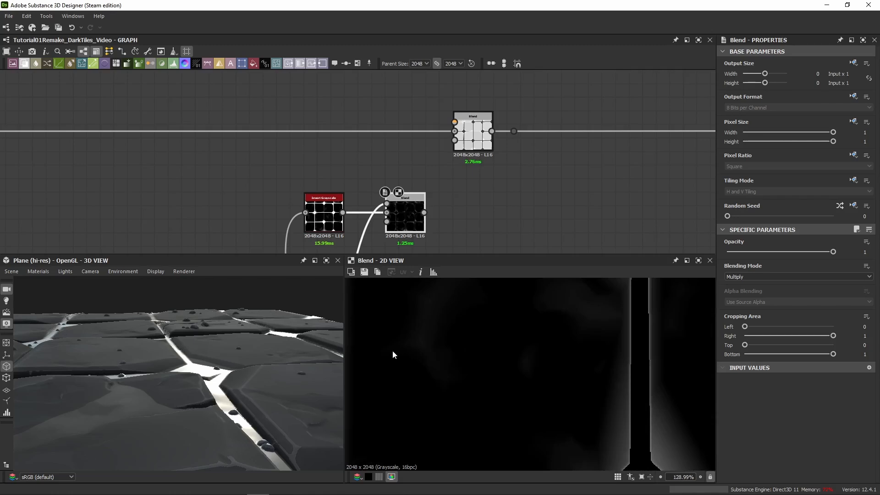
pyautogui.moveTo(473, 214); pyautogui.dragTo(403, 196, button='middle')
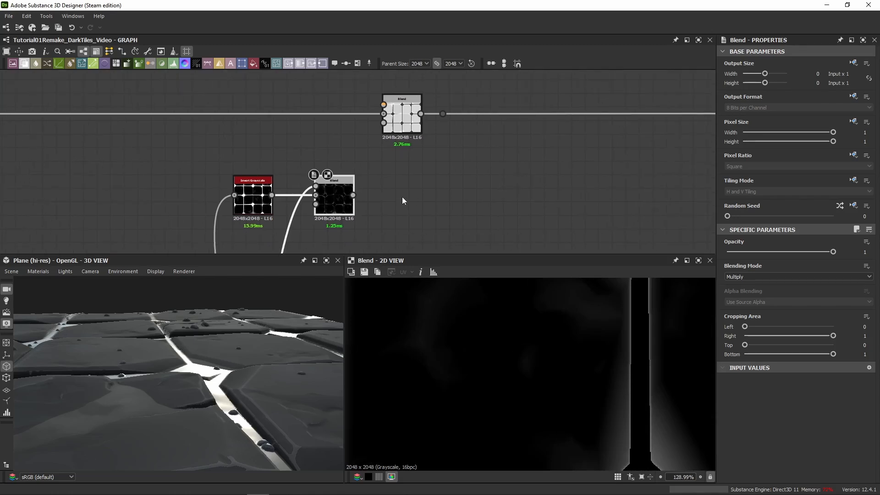
# - Connect the masked inverted cracks Blend to the foreground of the Add Blend on the roughness link and preview the result
pyautogui.moveTo(352, 195); pyautogui.dragTo(390, 105)
pyautogui.doubleClick(390, 106)
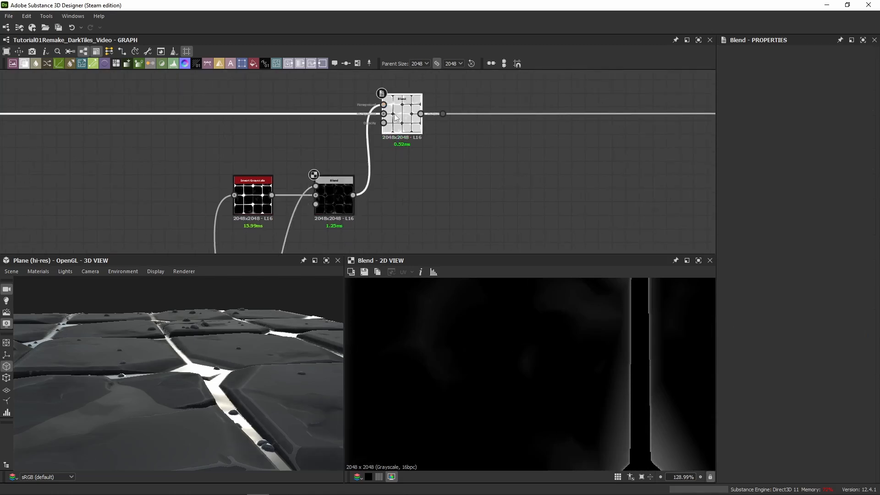
pyautogui.scroll(-8, 568, 362)
pyautogui.scroll(8, 568, 362)
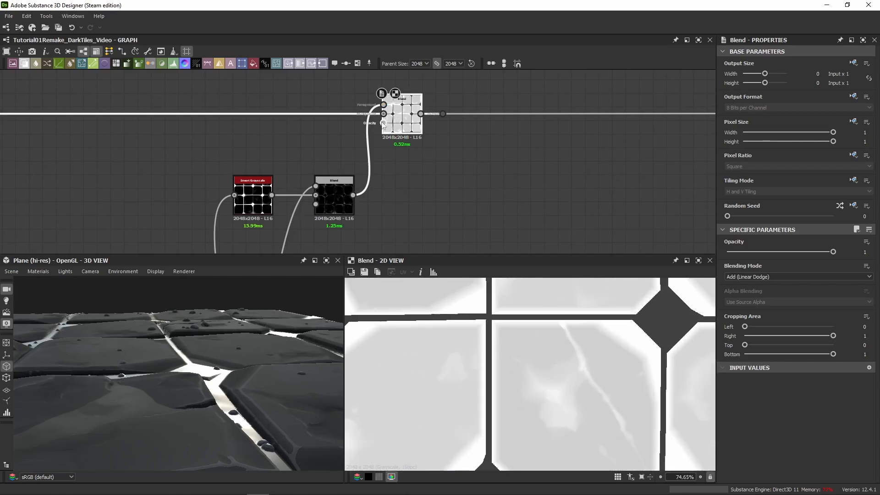
# - Toggle the cracks Add Blend off and on and compare its effect on the tile reflections from several angles in the 3D view
pyautogui.hotkey('shift', 'd')
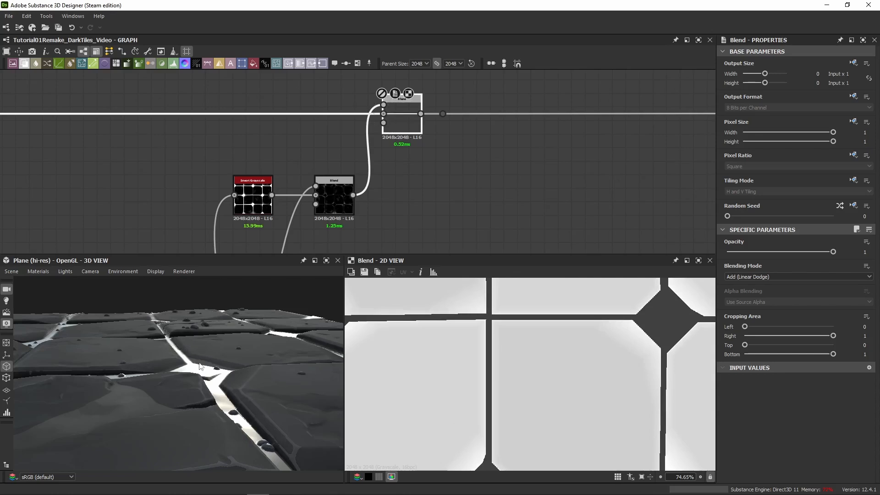
pyautogui.moveTo(209, 341); pyautogui.dragTo(233, 360)
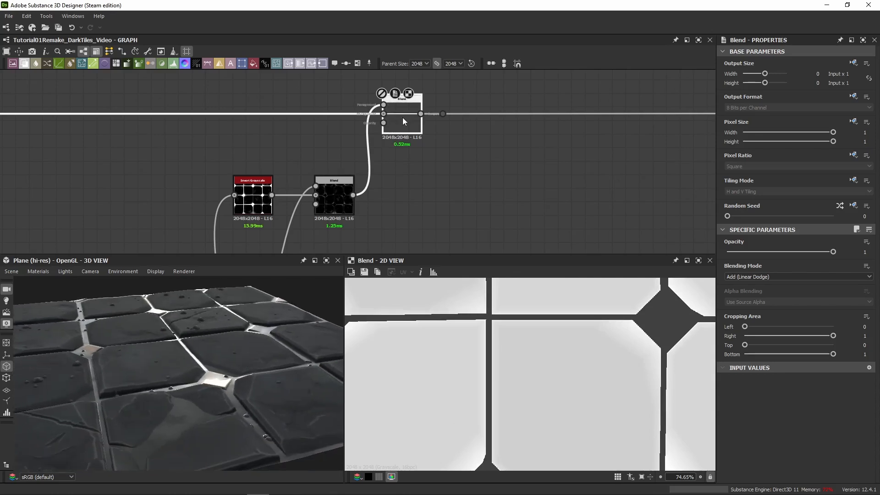
pyautogui.hotkey('shift', 'd')
pyautogui.hotkey('shift', 'd')
pyautogui.hotkey('shift', 'd')
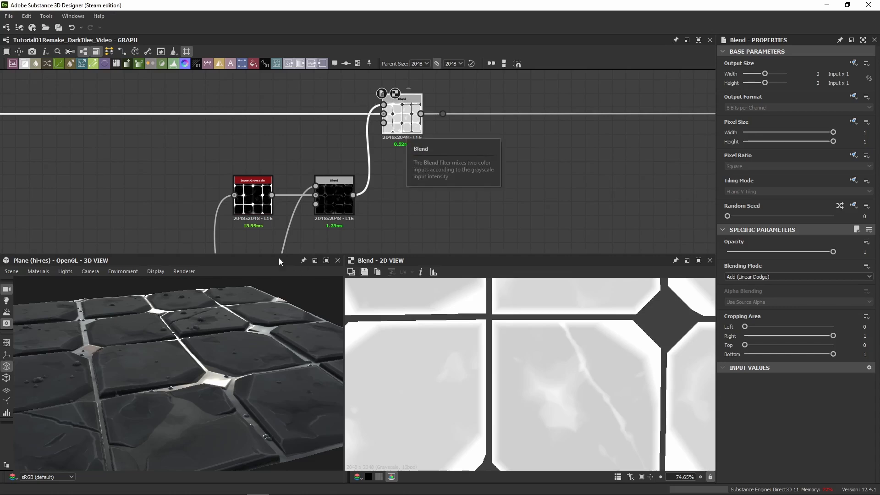
pyautogui.scroll(3, 192, 341)
pyautogui.moveTo(191, 341); pyautogui.dragTo(223, 350, button='middle')
pyautogui.moveTo(223, 350); pyautogui.dragTo(174, 337)
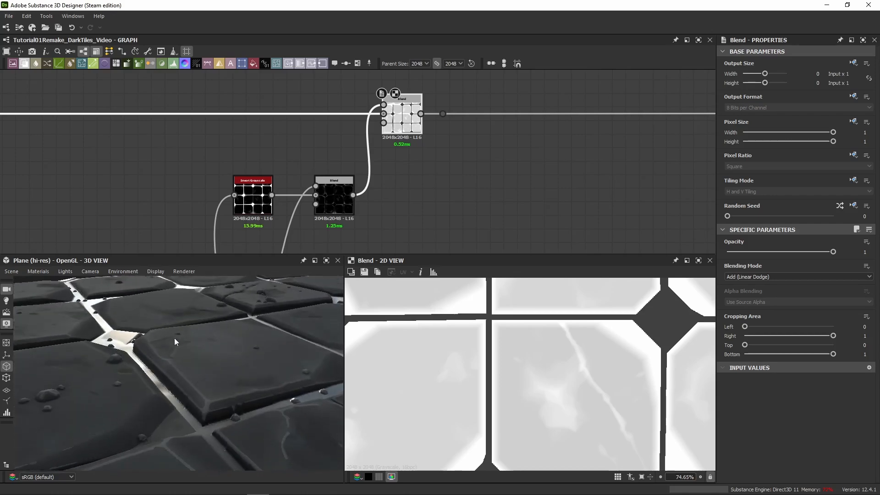
pyautogui.hotkey('shift', 'd')
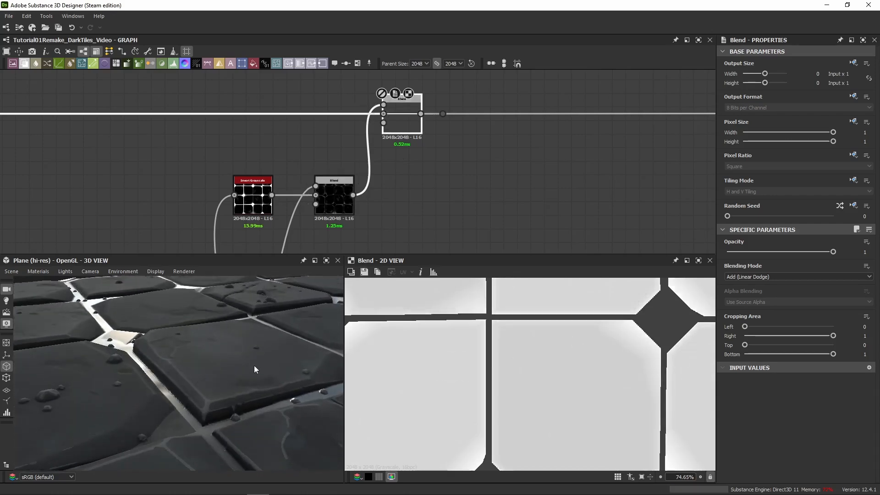
pyautogui.scroll(-3, 254, 365)
pyautogui.moveTo(254, 365); pyautogui.dragTo(223, 357, button='middle')
pyautogui.hotkey('shift', 'd')
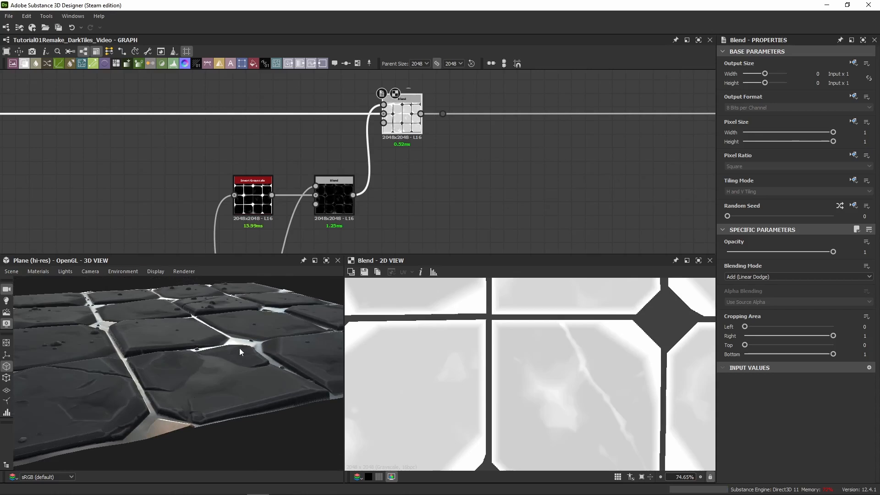
# - Move the dot after the cracks Add Blend far along the roughness link to below the base color noise nodes
pyautogui.moveTo(495, 140); pyautogui.dragTo(356, 180, button='middle')
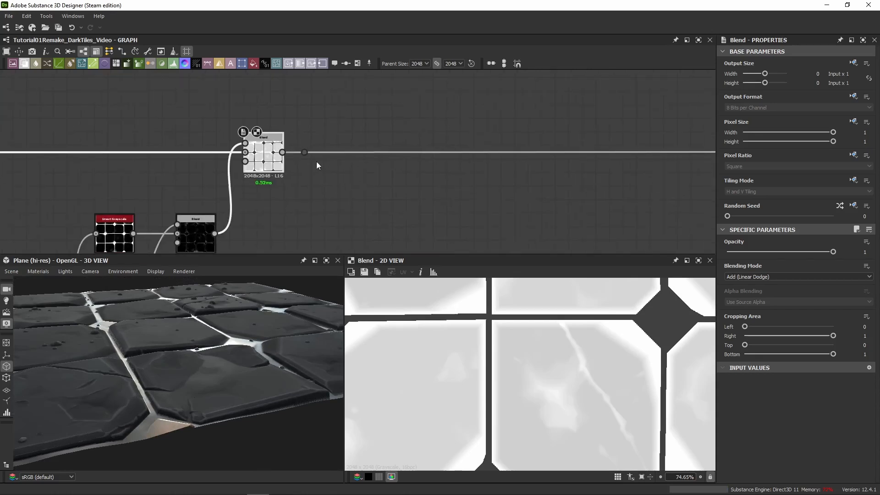
pyautogui.moveTo(305, 154); pyautogui.dragTo(706, 156)
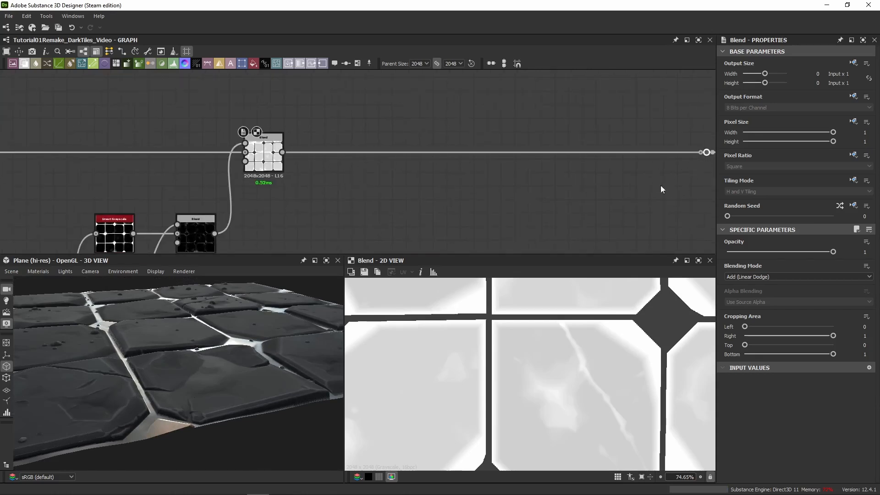
pyautogui.moveTo(568, 210); pyautogui.dragTo(391, 190, button='middle')
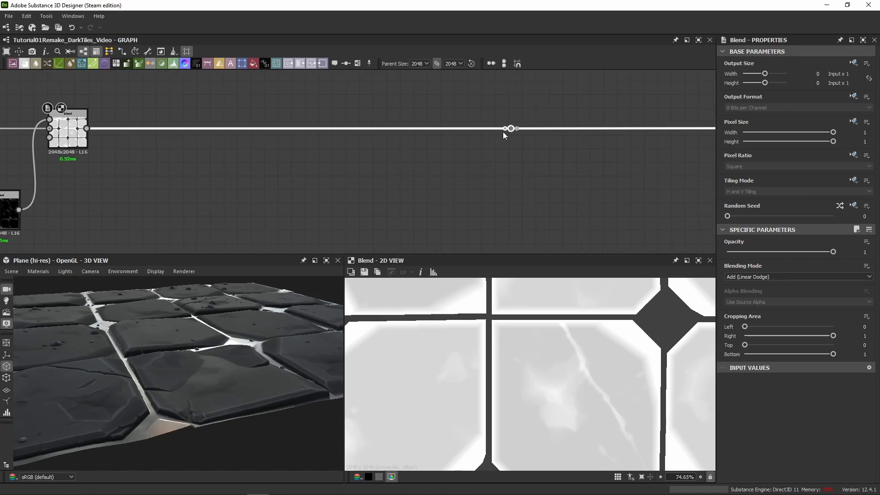
pyautogui.moveTo(511, 130); pyautogui.dragTo(713, 129)
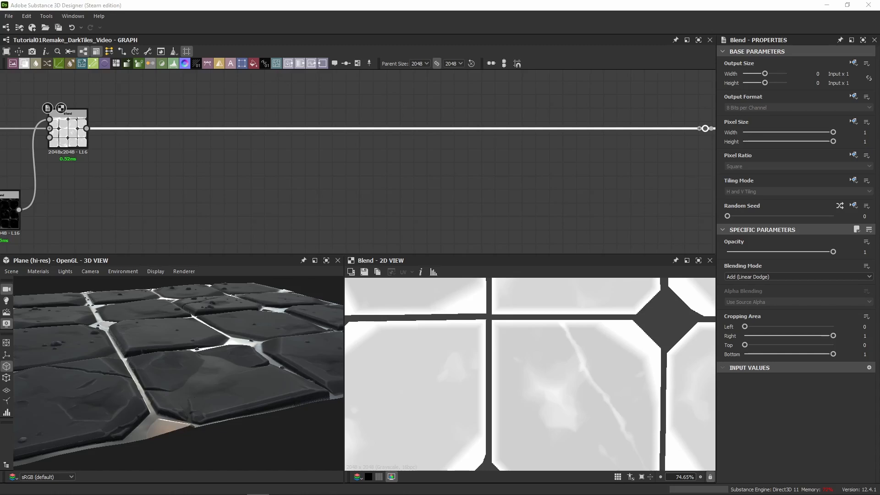
pyautogui.scroll(-5, 101, 221)
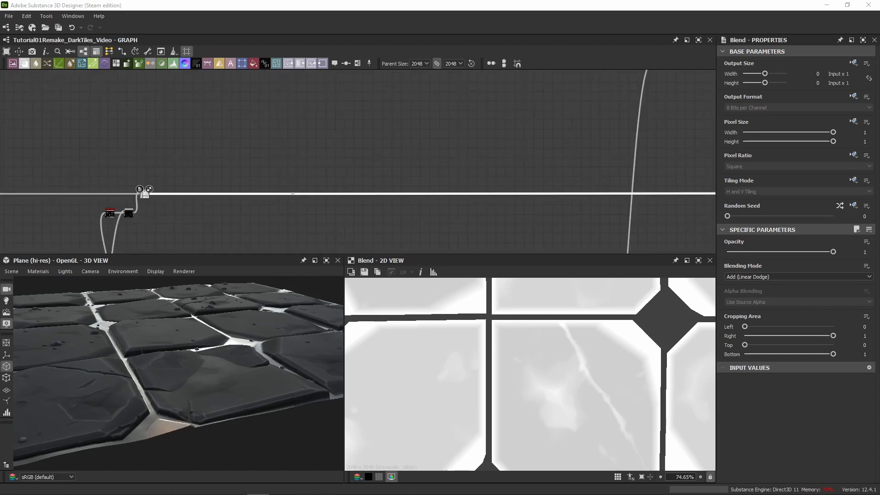
pyautogui.scroll(-4, 408, 173)
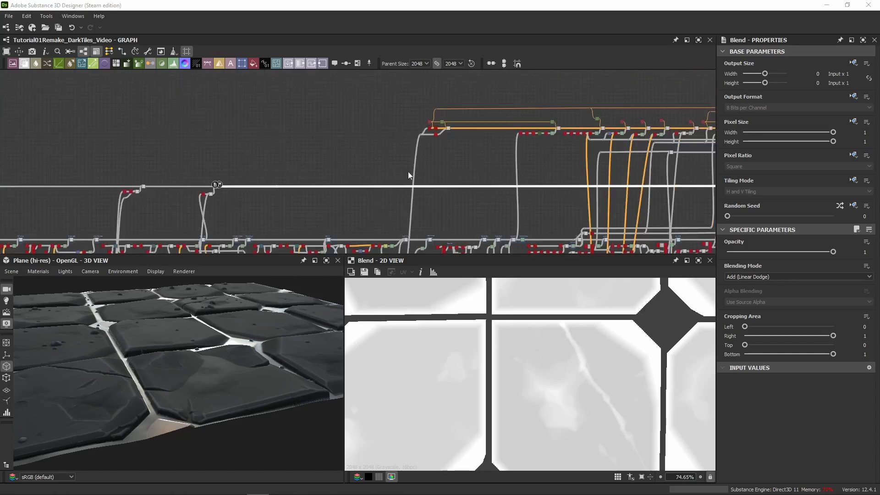
pyautogui.scroll(5, 267, 179)
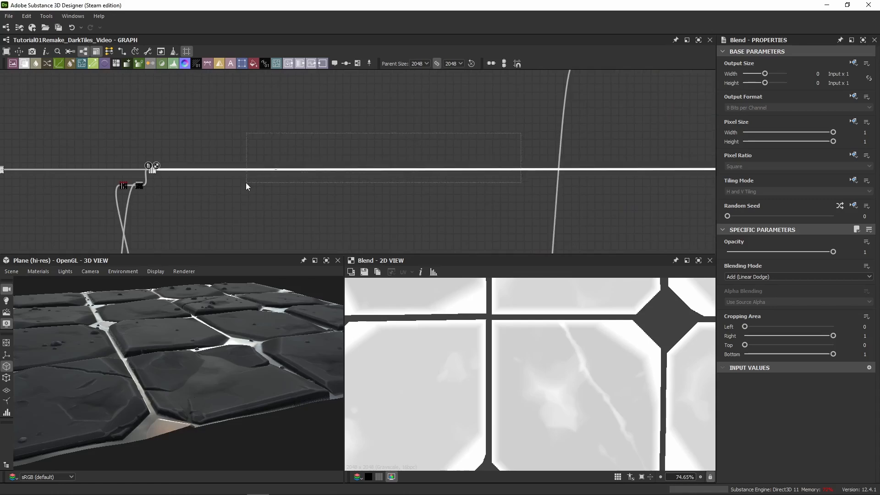
pyautogui.scroll(4, 276, 171)
pyautogui.scroll(-5, 413, 180)
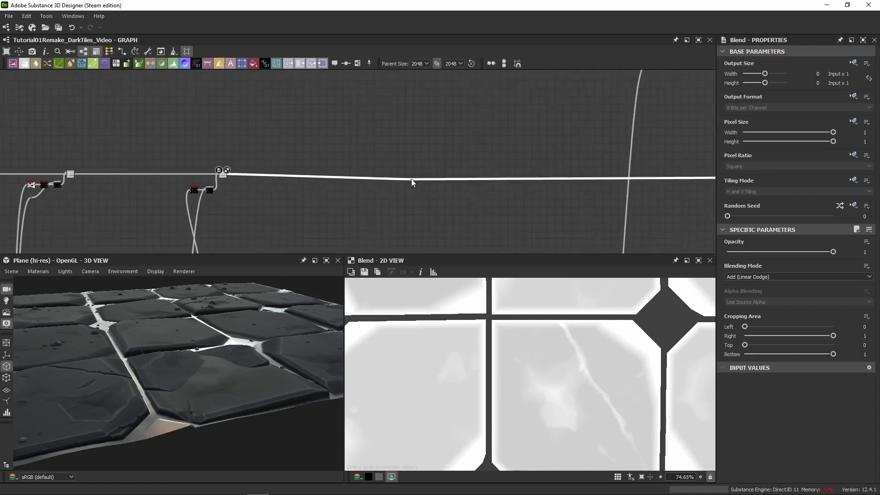
pyautogui.moveTo(413, 180); pyautogui.dragTo(211, 170, button='middle')
pyautogui.scroll(-4, 461, 176)
pyautogui.moveTo(460, 176); pyautogui.dragTo(300, 204, button='middle')
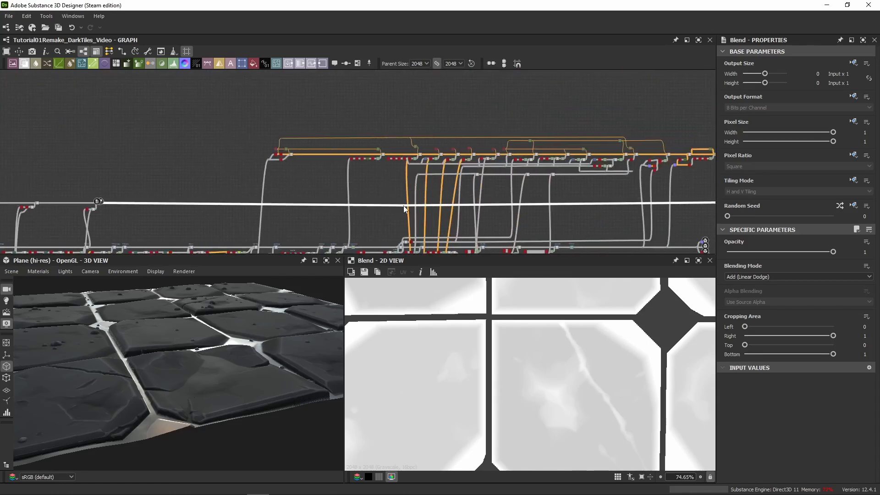
pyautogui.scroll(3, 422, 211)
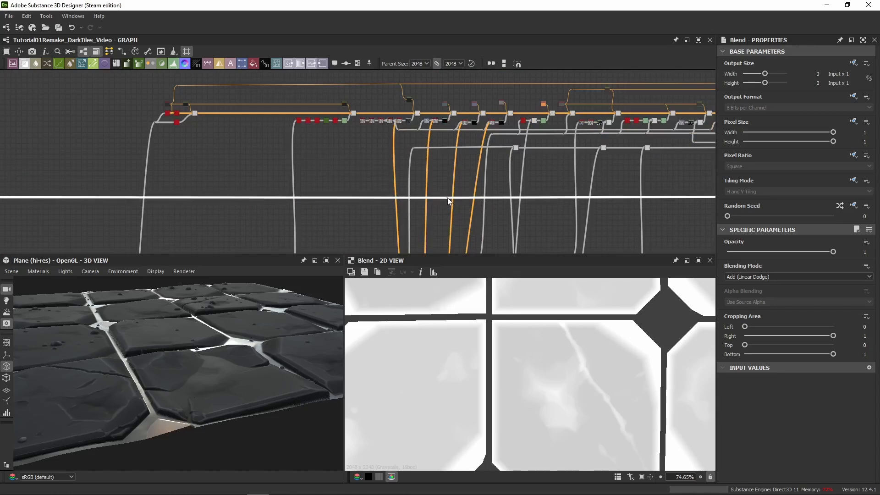
pyautogui.scroll(3, 447, 198)
pyautogui.moveTo(447, 199); pyautogui.dragTo(306, 172, button='middle')
# - Add a dot on the roughness link and insert a new Blend node between the two dots
pyautogui.keyDown('alt'); pyautogui.click(316, 156); pyautogui.keyUp('alt')
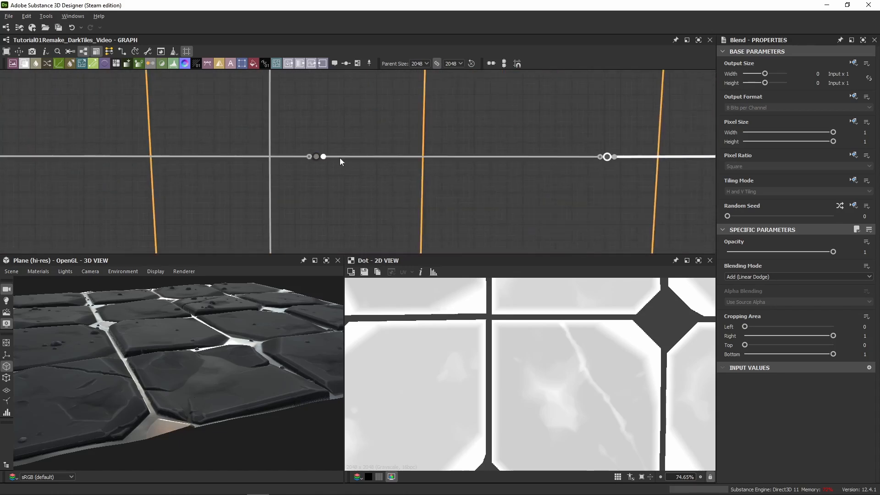
pyautogui.moveTo(489, 148); pyautogui.dragTo(484, 191)
pyautogui.press('space')
pyautogui.write('ble')
pyautogui.press('Return')
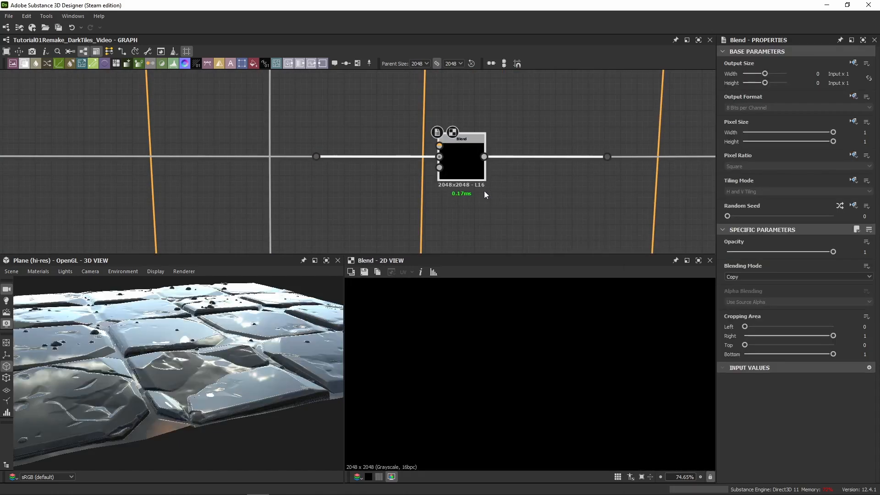
# - Delete the dot before the new Blend, shift the node along the link and set its blending mode to Add (Linear Dodge)
pyautogui.click(316, 156)
pyautogui.press('BackSpace')
pyautogui.moveTo(462, 168); pyautogui.dragTo(515, 162)
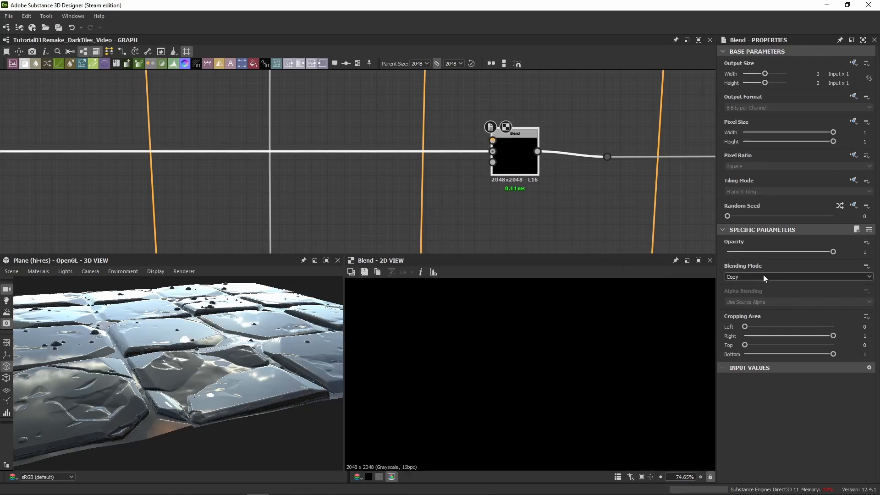
pyautogui.click(762, 276)
pyautogui.click(754, 289)
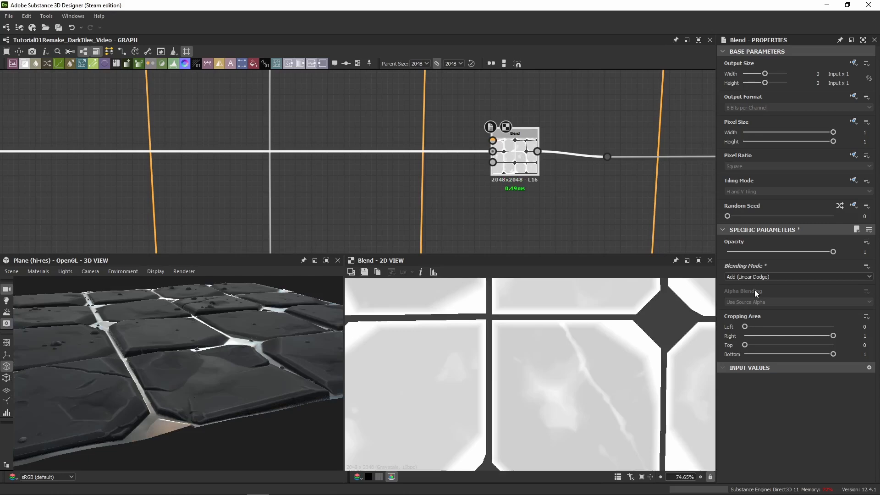
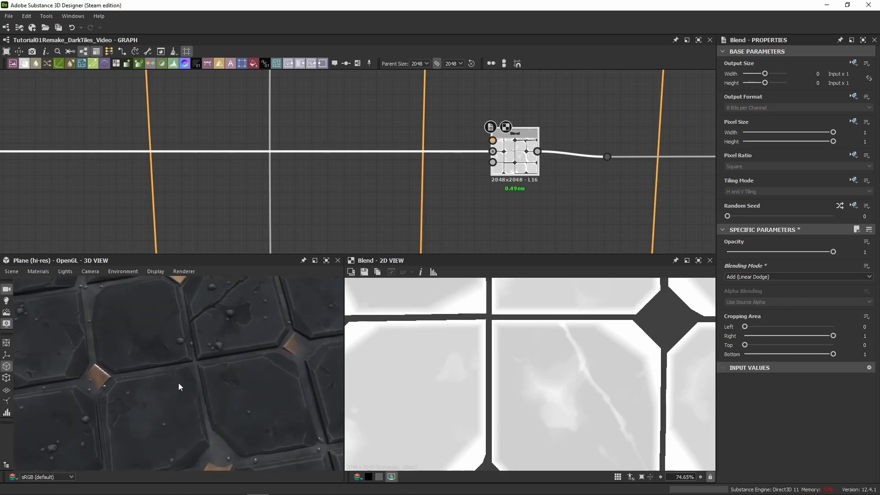
# - Examine the color blotches on a single tile's surface up close in the 3D view
pyautogui.scroll(2, 182, 388)
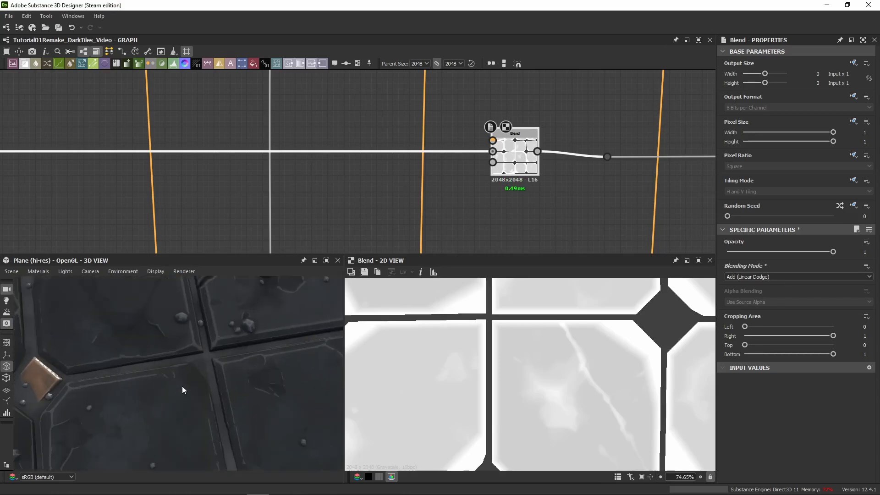
pyautogui.scroll(3, 182, 389)
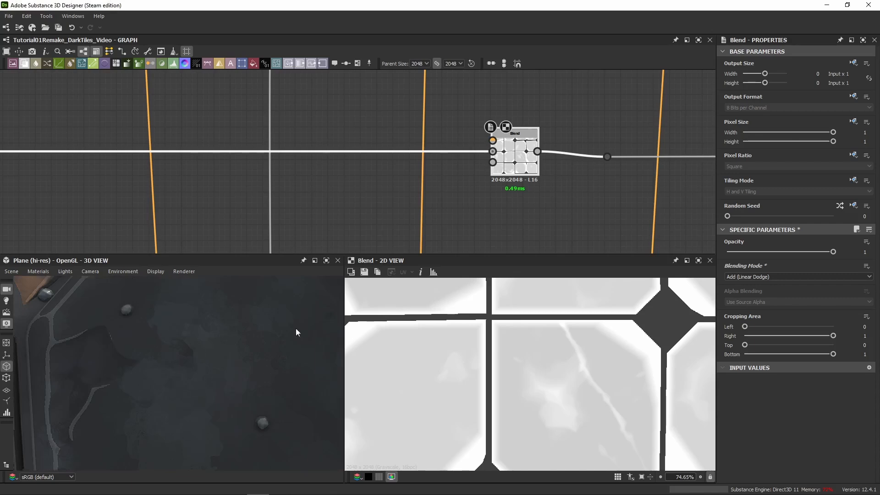
pyautogui.moveTo(241, 364); pyautogui.dragTo(160, 381)
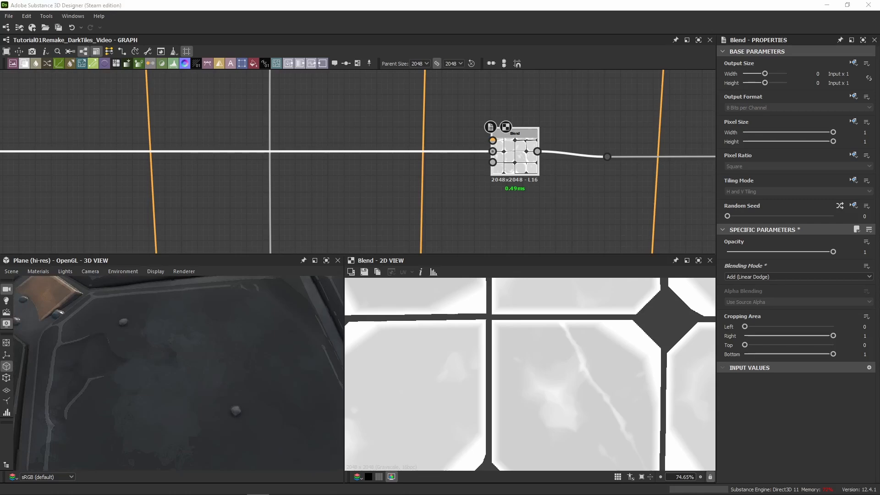
# - Locate the Moisture Noise chain in the base color section and examine its Vector Warp Grayscale output in the 2D view
pyautogui.scroll(-6, 387, 142)
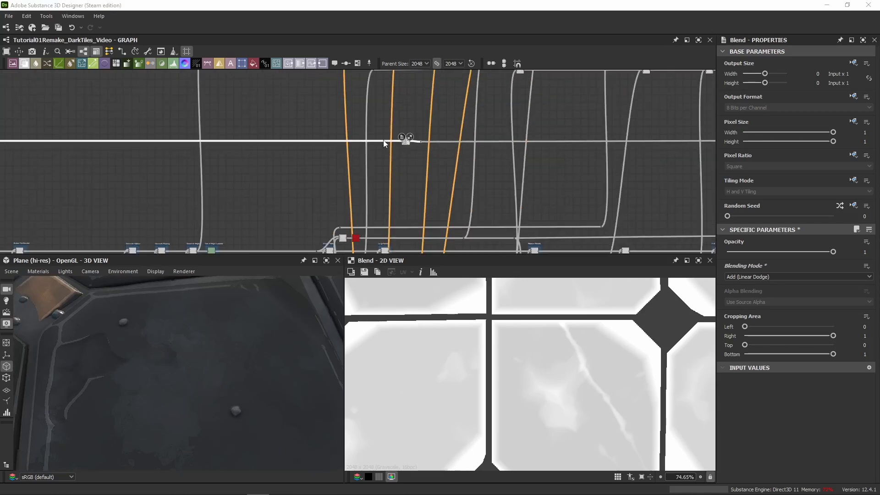
pyautogui.moveTo(405, 133); pyautogui.dragTo(391, 190, button='middle')
pyautogui.scroll(5, 390, 190)
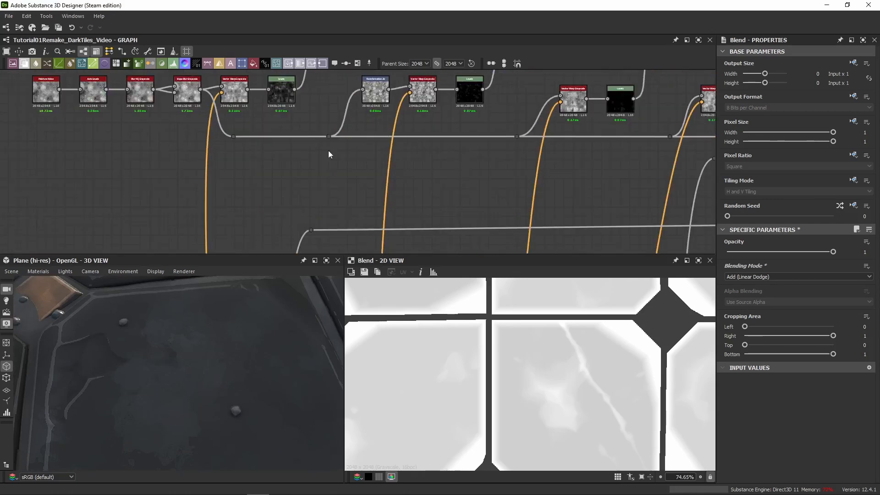
pyautogui.moveTo(243, 166); pyautogui.dragTo(403, 206, button='middle')
pyautogui.scroll(-5, 495, 157)
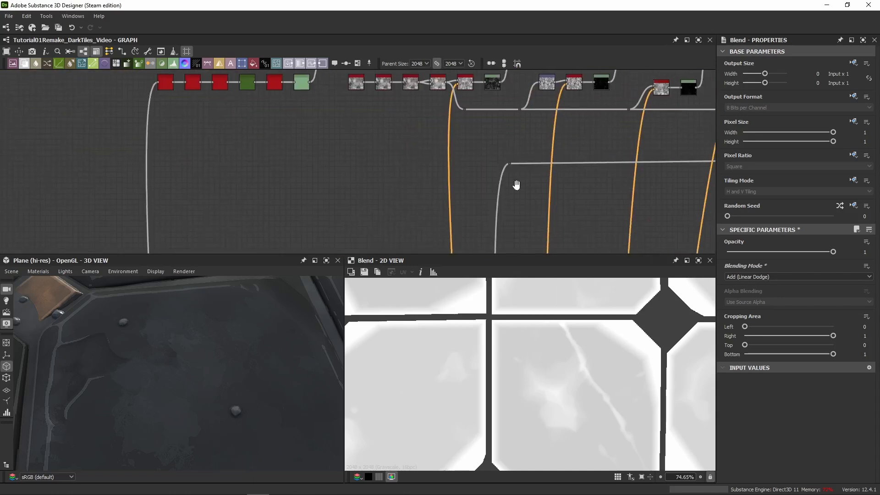
pyautogui.scroll(10, 517, 184)
pyautogui.moveTo(564, 186); pyautogui.dragTo(467, 186)
pyautogui.scroll(-4, 452, 179)
pyautogui.scroll(4, 453, 137)
pyautogui.scroll(4, 403, 160)
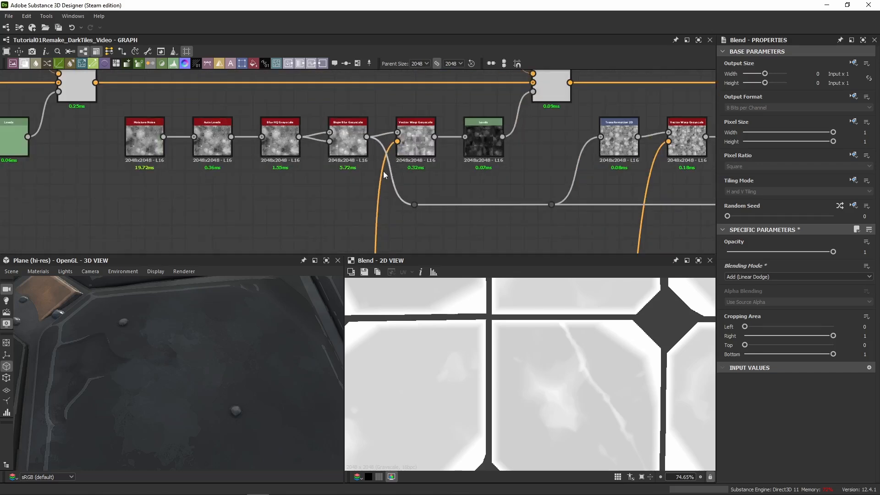
pyautogui.scroll(3, 422, 135)
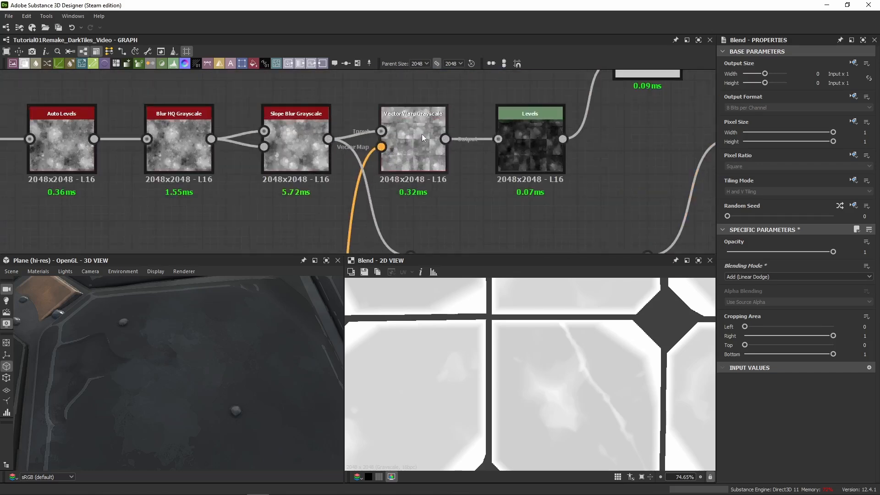
pyautogui.doubleClick(408, 138)
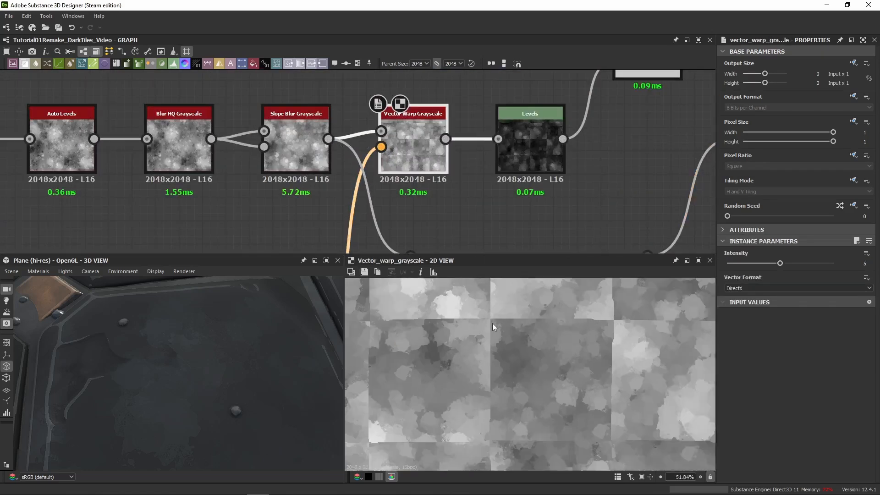
pyautogui.scroll(1, 435, 385)
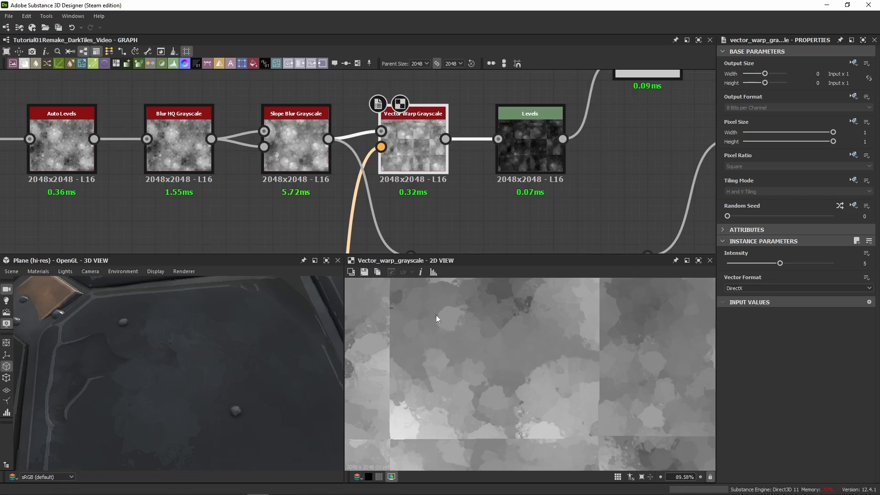
# - Route the Vector Warp Grayscale output from the base color section through a new docked Levels node into the new roughness Blend's opacity input
pyautogui.scroll(-5, 458, 149)
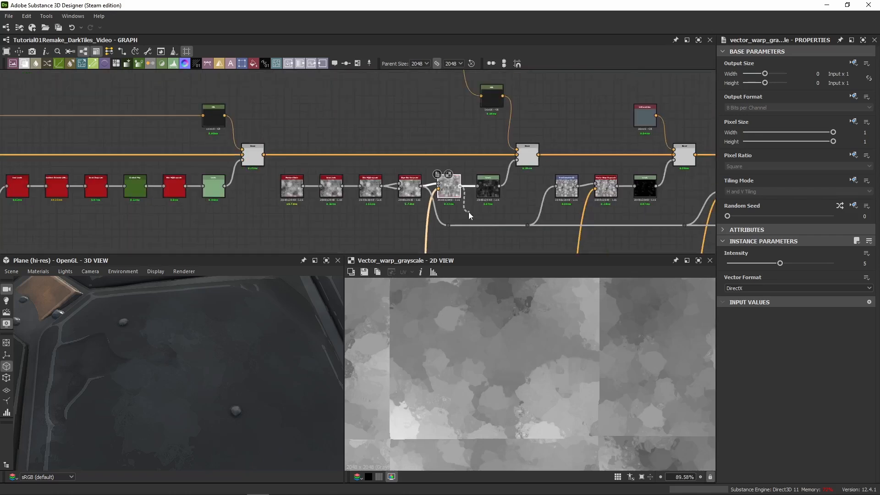
pyautogui.scroll(-5, 459, 152)
pyautogui.moveTo(451, 196); pyautogui.dragTo(438, 121, button='middle')
pyautogui.moveTo(425, 203); pyautogui.dragTo(416, 171, button='middle')
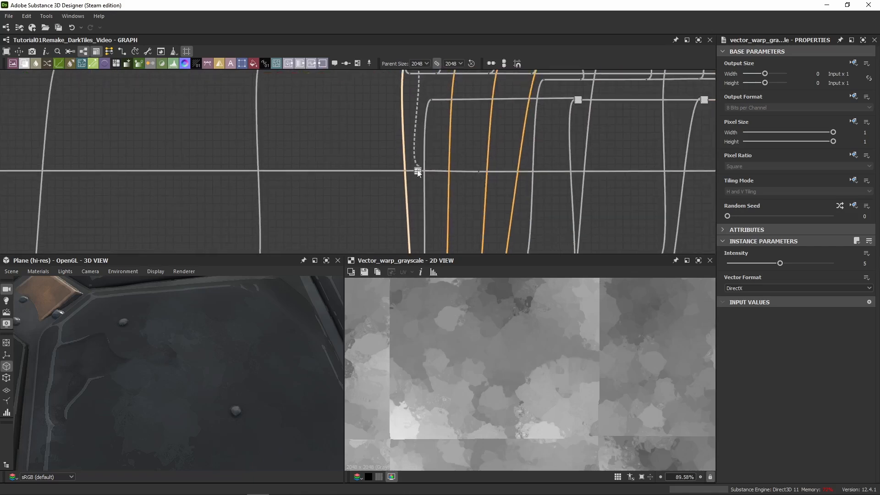
pyautogui.scroll(6, 410, 172)
pyautogui.scroll(1, 411, 165)
pyautogui.moveTo(411, 166); pyautogui.dragTo(422, 168)
pyautogui.write('levels')
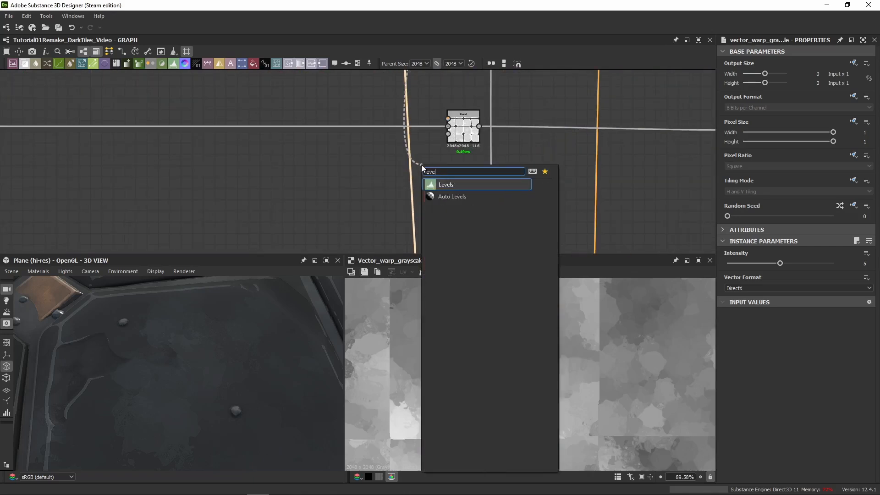
pyautogui.press('Return')
pyautogui.scroll(4, 468, 161)
pyautogui.moveTo(392, 163); pyautogui.dragTo(373, 232)
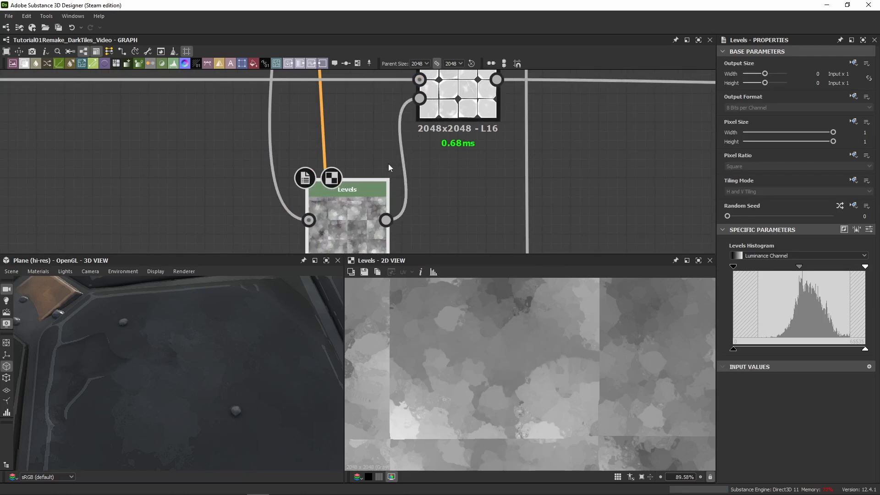
pyautogui.hotkey('ctrl', 'z')
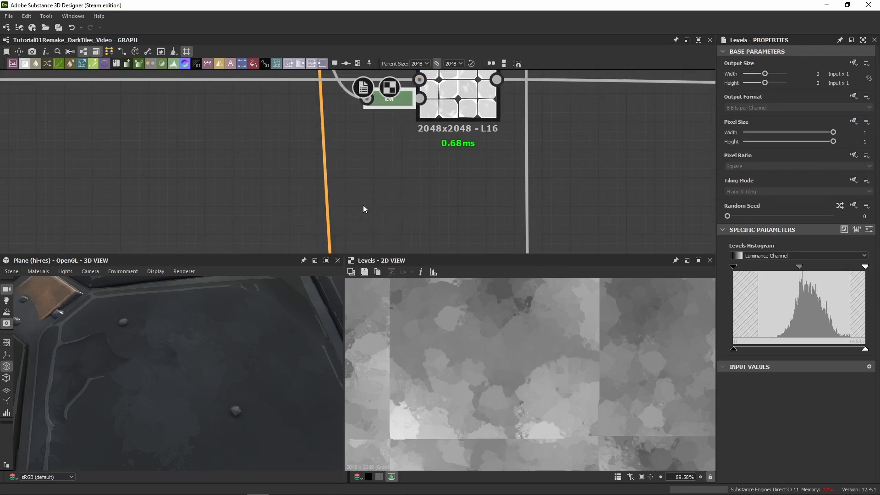
# - Add a white grayscale Uniform Color node with output value 1, connect it to the roughness Blend's foreground input and dock it
pyautogui.moveTo(413, 150); pyautogui.dragTo(394, 235, button='middle')
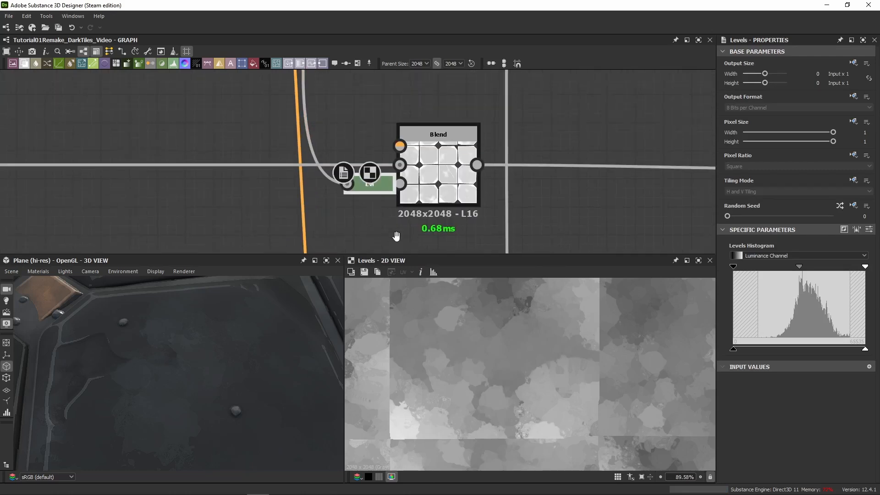
pyautogui.moveTo(330, 95); pyautogui.dragTo(332, 128, button='middle')
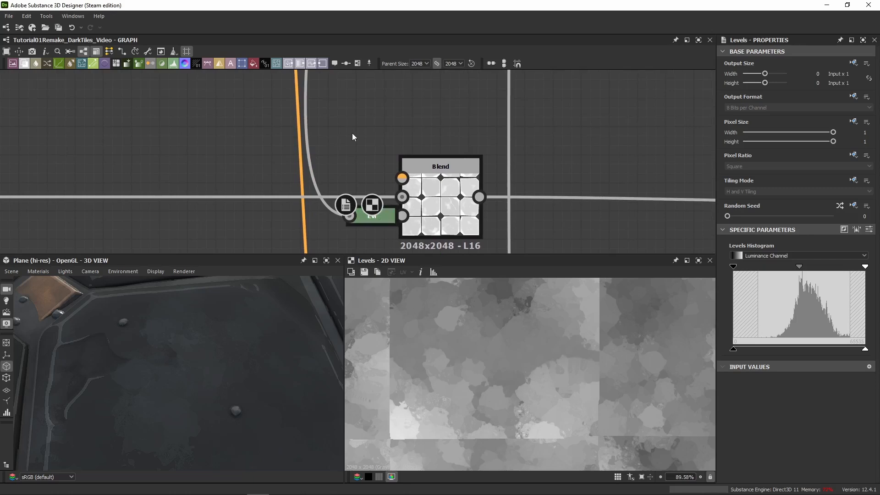
pyautogui.click(254, 63)
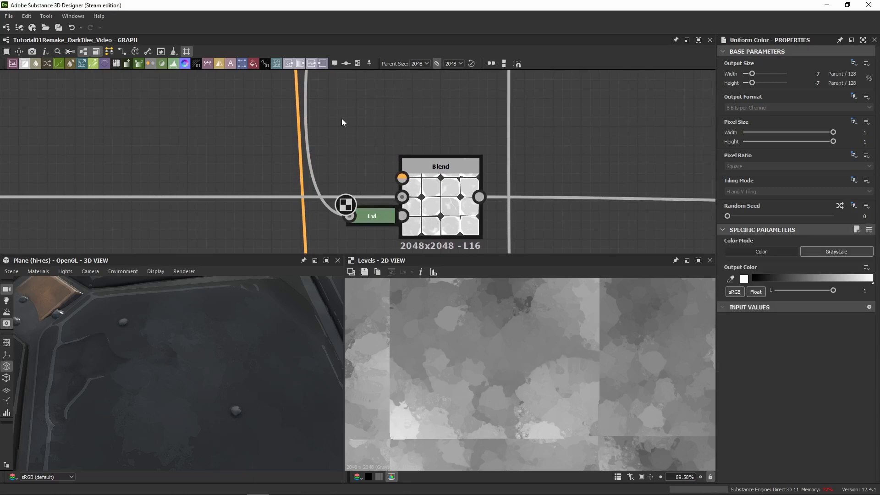
pyautogui.moveTo(360, 157); pyautogui.dragTo(207, 128)
pyautogui.scroll(3, 175, 173)
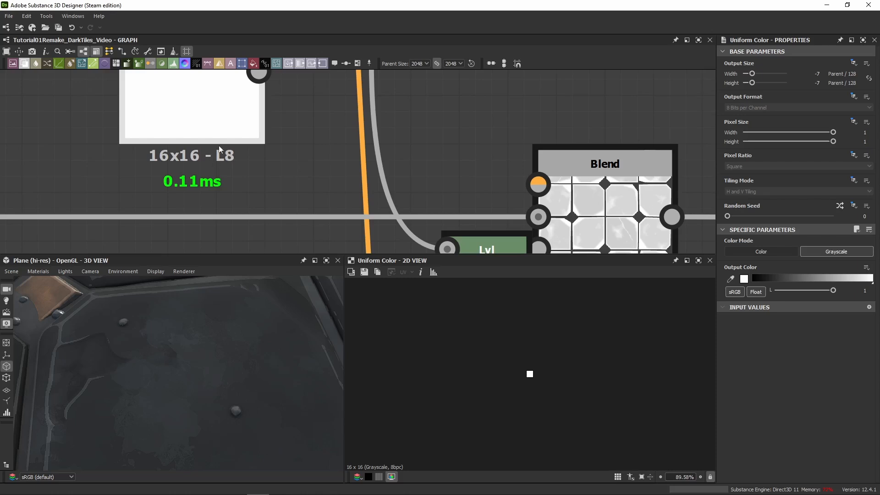
pyautogui.moveTo(339, 162); pyautogui.dragTo(244, 165, button='middle')
pyautogui.scroll(-3, 244, 165)
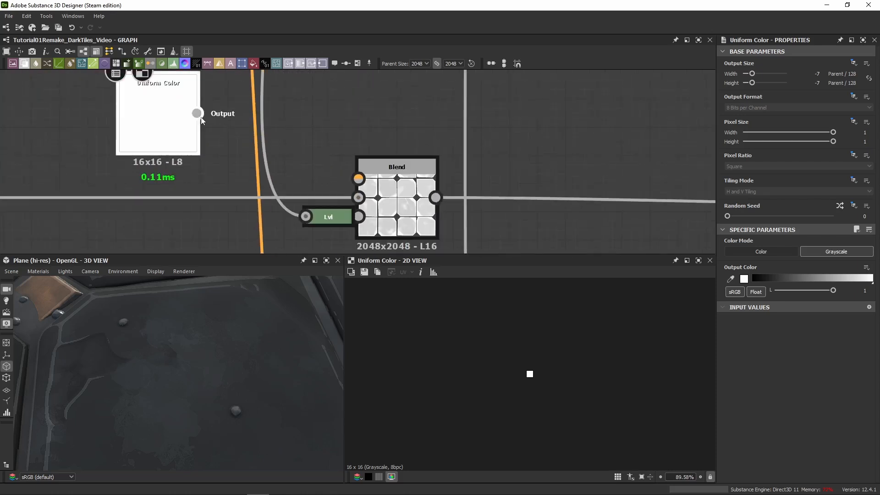
pyautogui.moveTo(198, 113); pyautogui.dragTo(361, 180)
pyautogui.press('d')
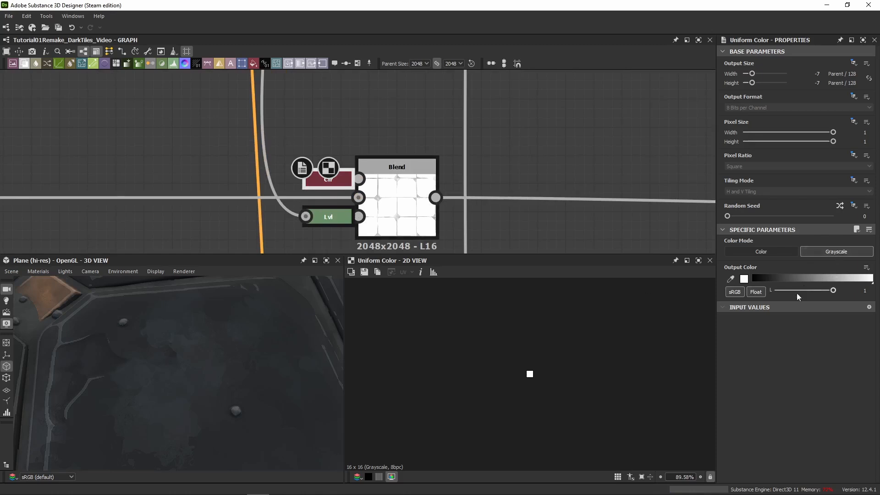
pyautogui.moveTo(831, 292); pyautogui.dragTo(871, 300)
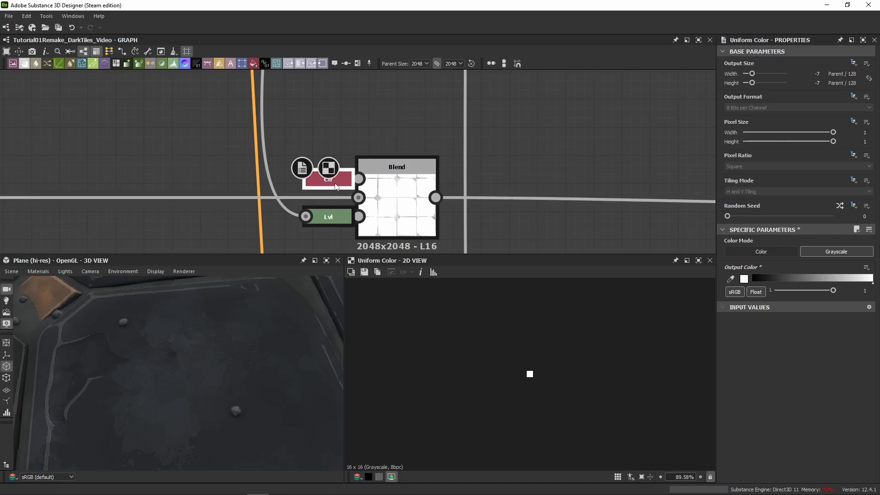
# - Undock the Levels node from the roughness Blend and display its parameters as numeric level values
pyautogui.click(340, 214)
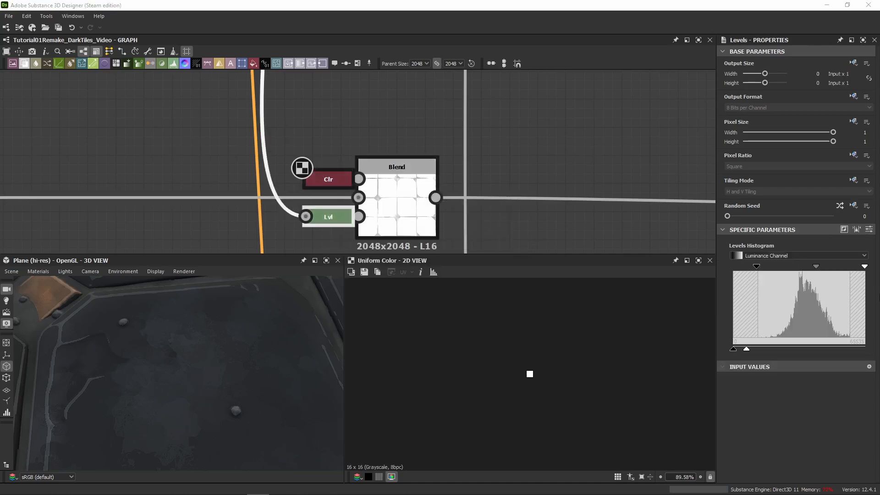
pyautogui.click(869, 229)
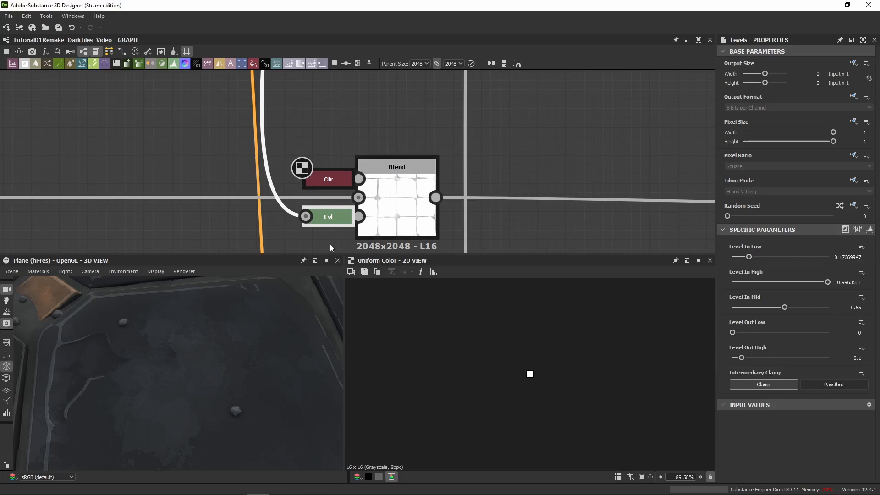
pyautogui.click(328, 223)
pyautogui.press('Delete')
pyautogui.moveTo(319, 244); pyautogui.dragTo(400, 201, button='middle')
pyautogui.hotkey('ctrl', 'z')
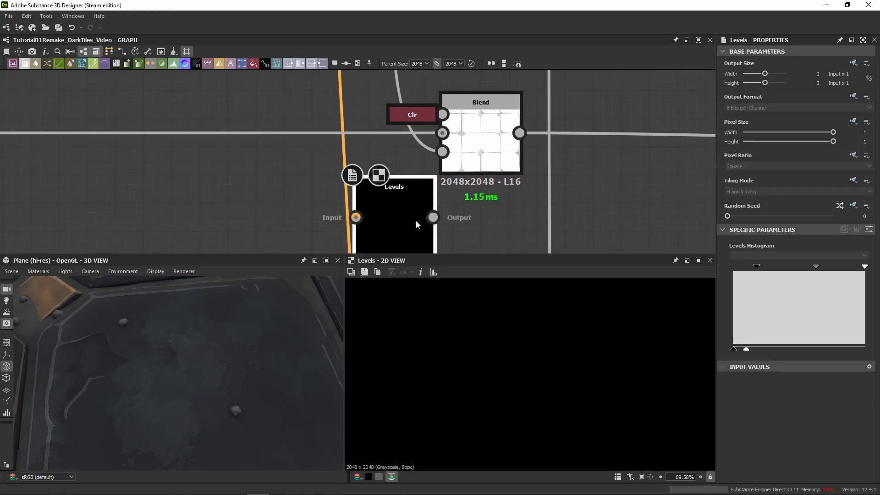
pyautogui.click(870, 230)
# - Rewire the warped noise link through the Levels node into the Blend's opacity input using a temporary dot, and remove that dot
pyautogui.keyDown('alt'); pyautogui.click(397, 87); pyautogui.keyUp('alt')
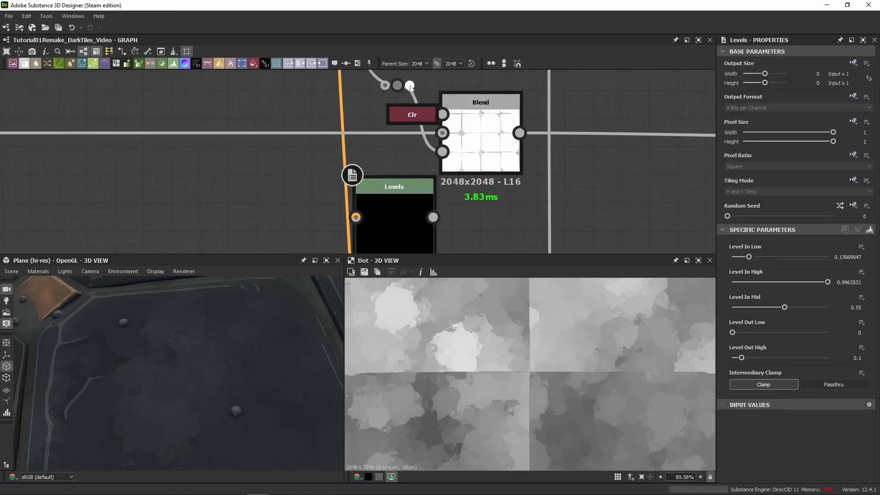
pyautogui.moveTo(409, 85); pyautogui.dragTo(355, 217)
pyautogui.moveTo(433, 217); pyautogui.dragTo(418, 144)
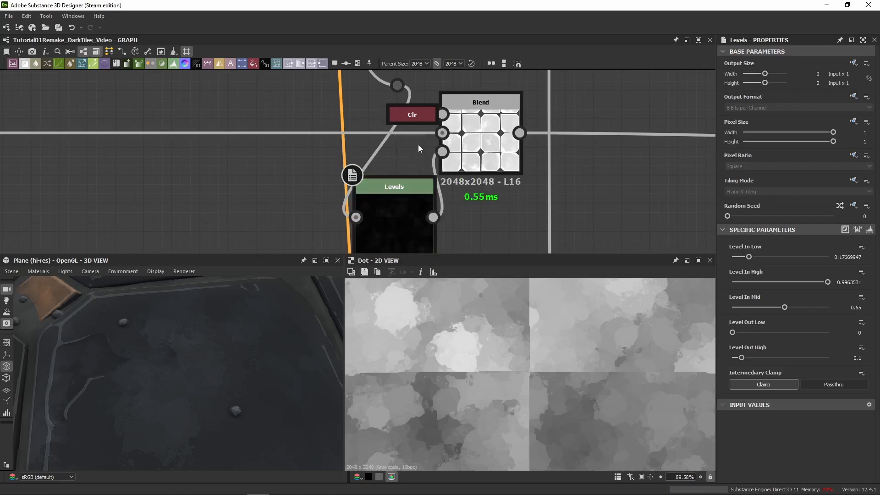
pyautogui.scroll(-1, 375, 93)
pyautogui.click(394, 113)
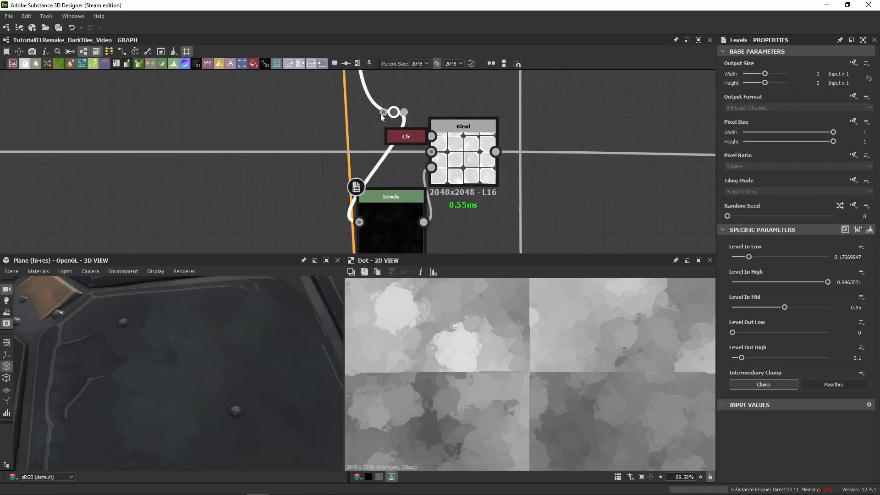
pyautogui.press('BackSpace')
# - Set the Levels node's Level In Low to 0.175 and Level In High to 1
pyautogui.doubleClick(383, 225)
pyautogui.click(869, 229)
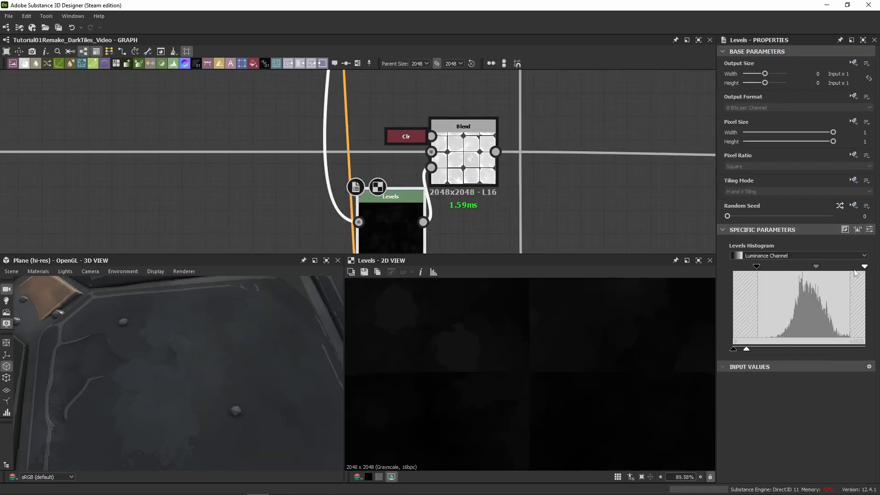
pyautogui.click(869, 229)
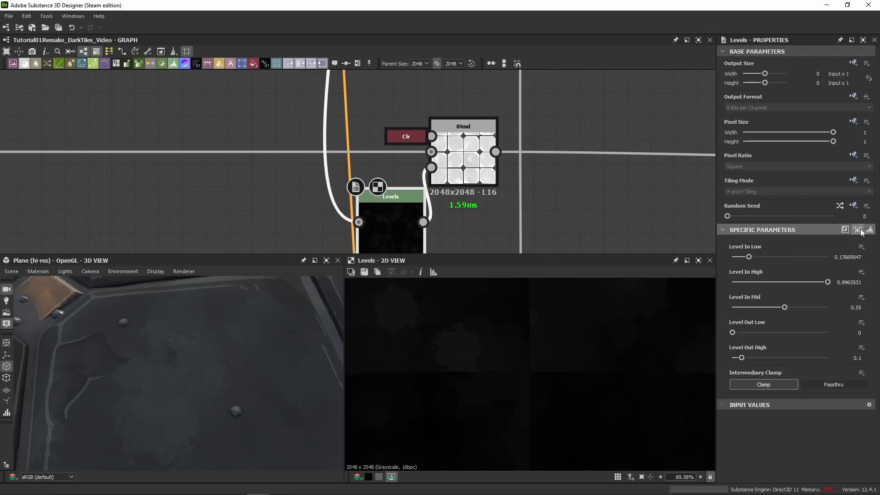
pyautogui.moveTo(846, 257); pyautogui.dragTo(862, 256)
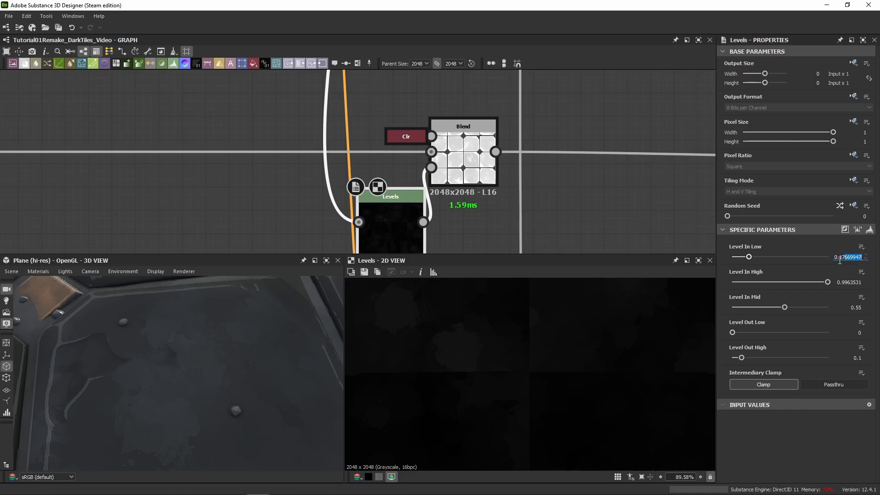
pyautogui.write('5')
pyautogui.press('Return')
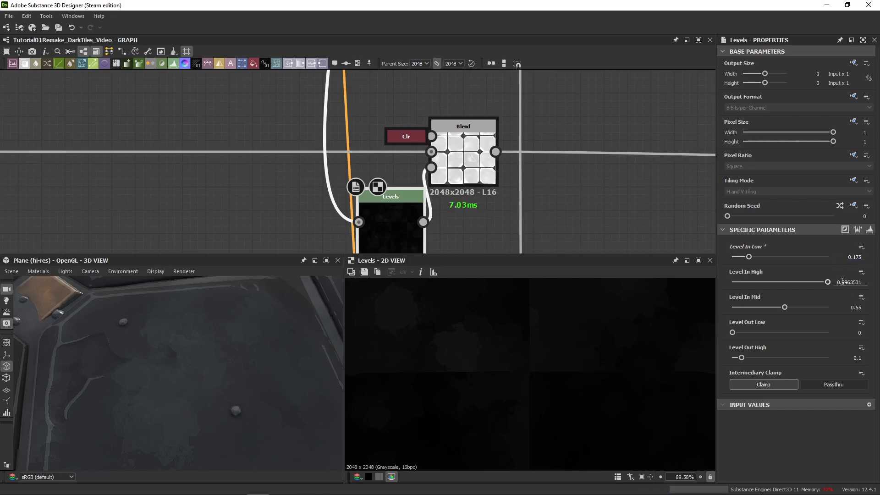
pyautogui.click(842, 281)
pyautogui.write('1')
pyautogui.press('Tab')
pyautogui.press('Return')
# - Show the roughness Blend's output in the 2D view and dock the Levels node to the Blend
pyautogui.doubleClick(481, 166)
pyautogui.click(381, 210)
pyautogui.press('d')
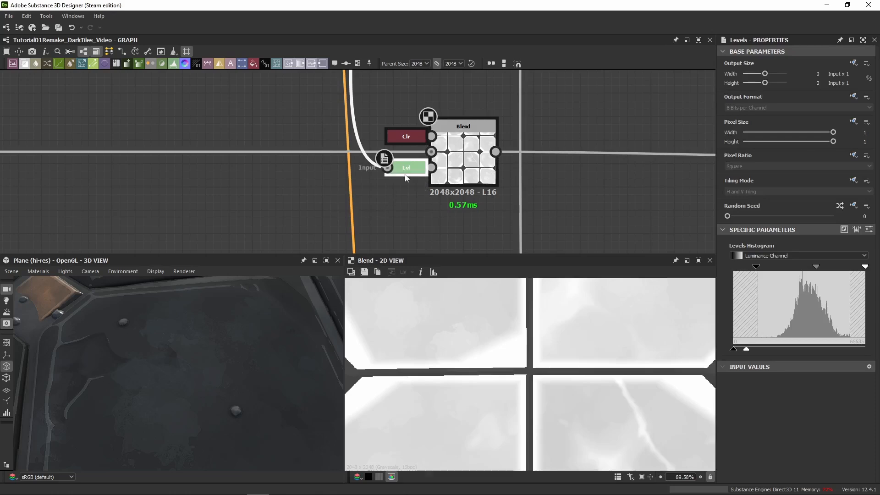
# - Toggle the roughness Blend off and on to compare its effect on the tiles from a grazing angle in the 3D view
pyautogui.click(464, 163)
pyautogui.scroll(-3, 597, 361)
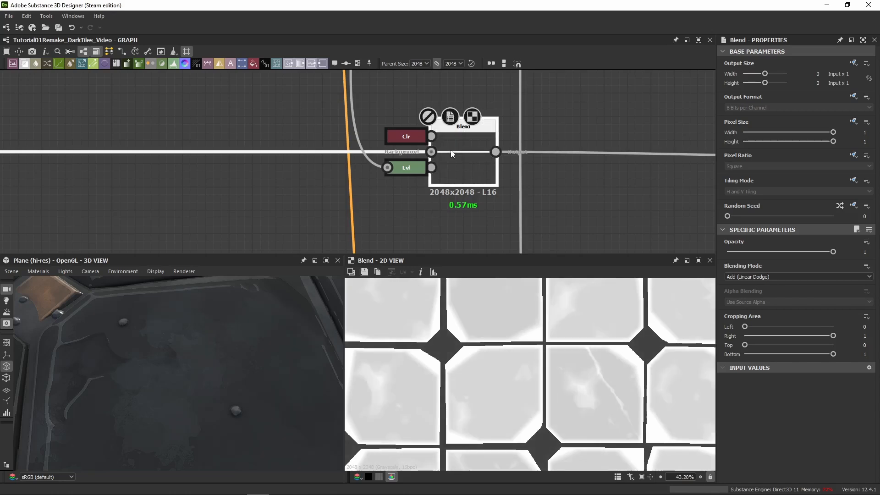
pyautogui.moveTo(217, 329); pyautogui.dragTo(168, 337)
pyautogui.hotkey('shift', 'd')
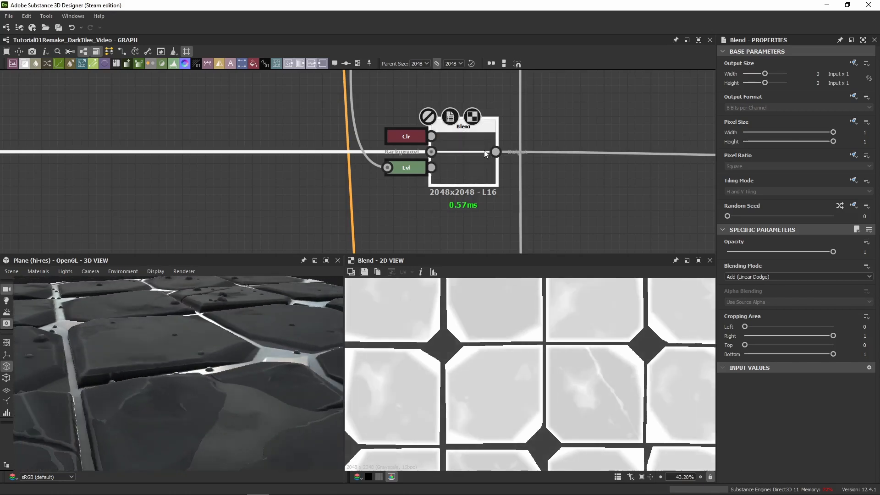
pyautogui.scroll(3, 125, 334)
pyautogui.moveTo(169, 323); pyautogui.dragTo(171, 293)
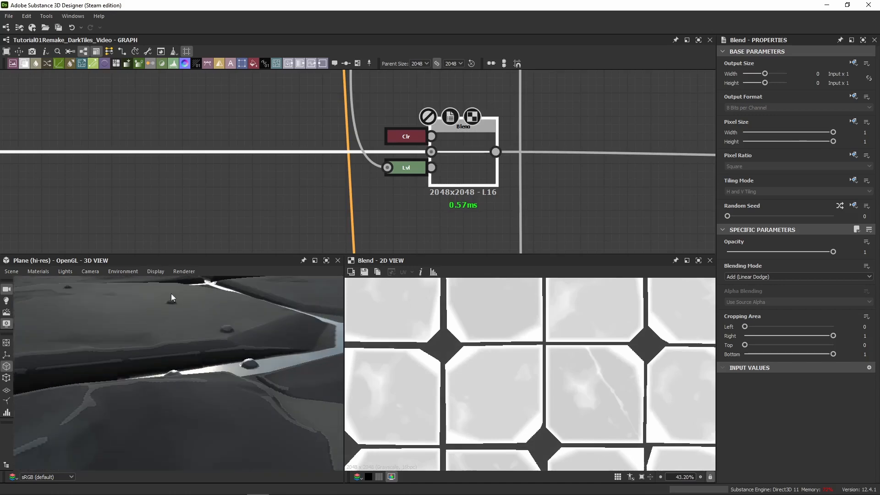
pyautogui.hotkey('shift', 'd')
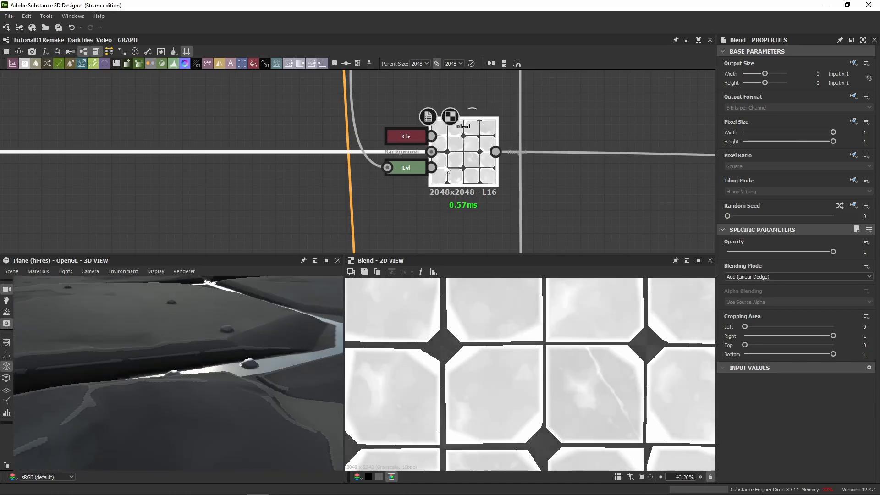
pyautogui.moveTo(197, 307); pyautogui.dragTo(221, 400)
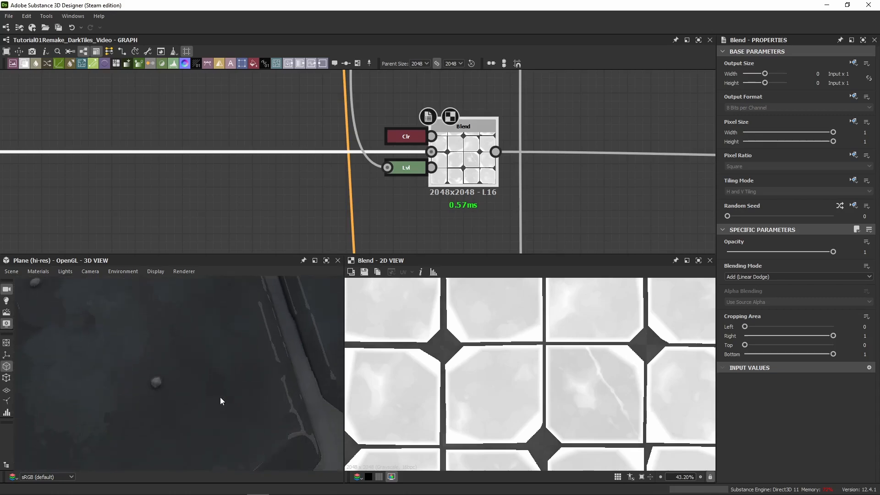
# - Compare the docked Levels mask and the roughness Blend output in the 2D view with the tile surfaces in the 3D view
pyautogui.doubleClick(401, 170)
pyautogui.scroll(5, 515, 348)
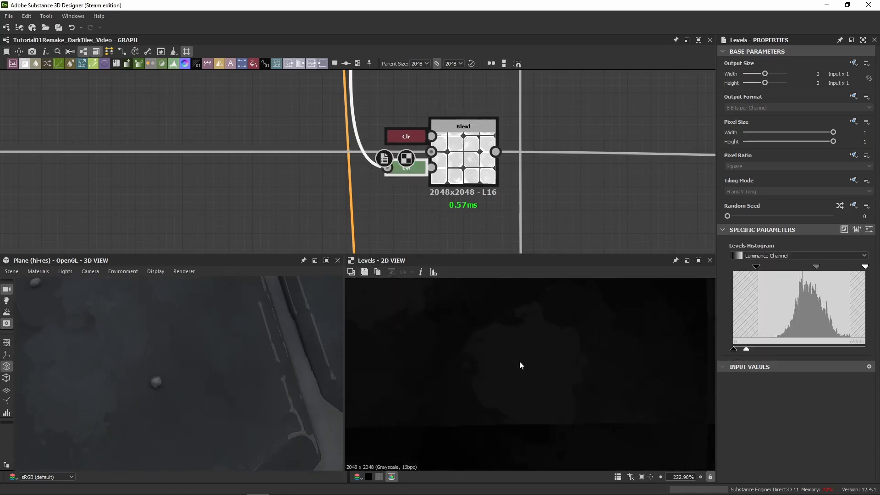
pyautogui.scroll(-2, 509, 381)
pyautogui.scroll(-2, 155, 354)
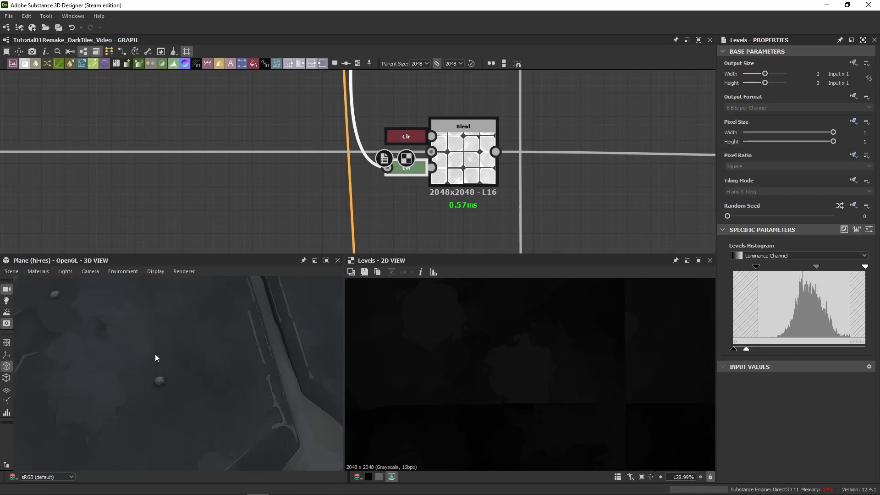
pyautogui.moveTo(155, 354); pyautogui.dragTo(222, 340, button='middle')
pyautogui.scroll(-4, 225, 340)
pyautogui.scroll(-3, 316, 321)
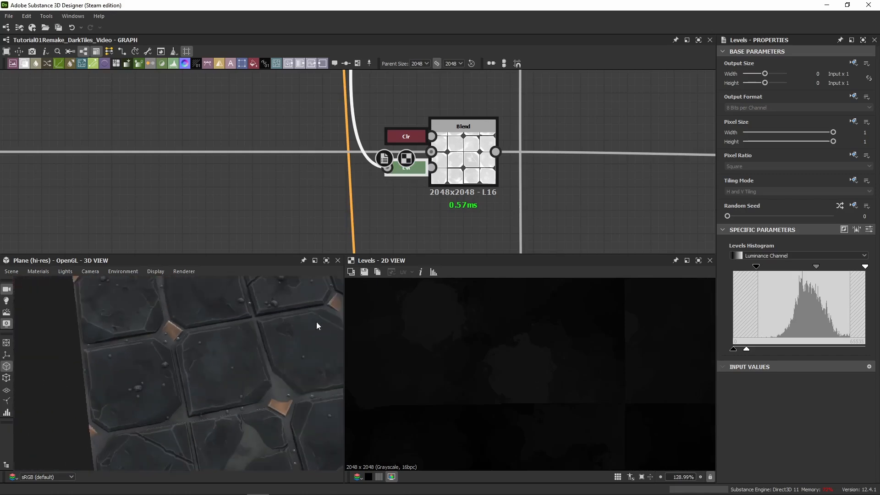
pyautogui.click(474, 153)
pyautogui.doubleClick(462, 182)
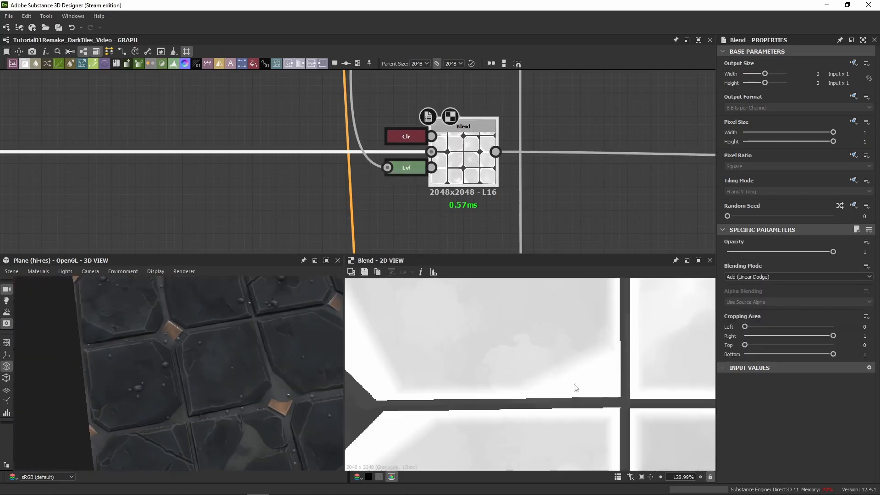
pyautogui.scroll(2, 504, 362)
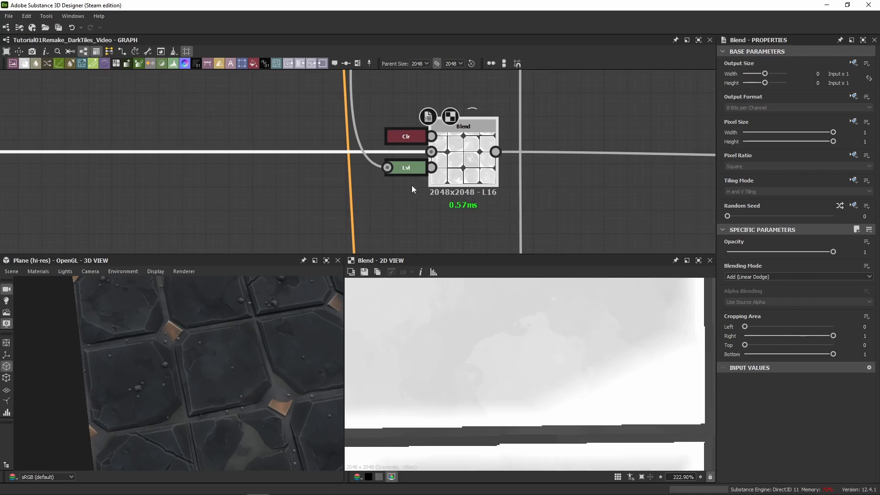
# - Trace the Levels mask back to the base color section and inspect its Vector Warp Grayscale, Levels and Blend outputs
pyautogui.doubleClick(406, 168)
pyautogui.scroll(-6, 387, 92)
pyautogui.moveTo(387, 92); pyautogui.dragTo(390, 234, button='middle')
pyautogui.moveTo(389, 110); pyautogui.dragTo(391, 246, button='middle')
pyautogui.scroll(4, 378, 169)
pyautogui.doubleClick(361, 87)
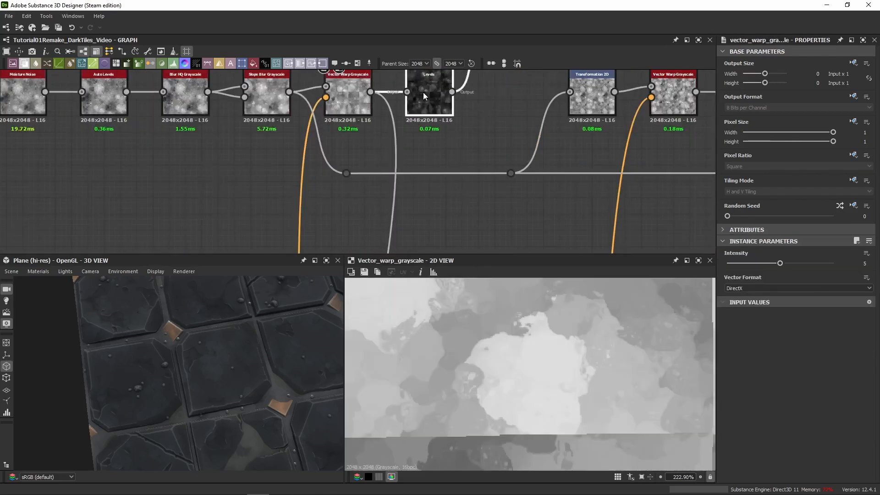
pyautogui.doubleClick(423, 92)
pyautogui.moveTo(518, 70); pyautogui.dragTo(420, 174, button='middle')
pyautogui.doubleClick(420, 137)
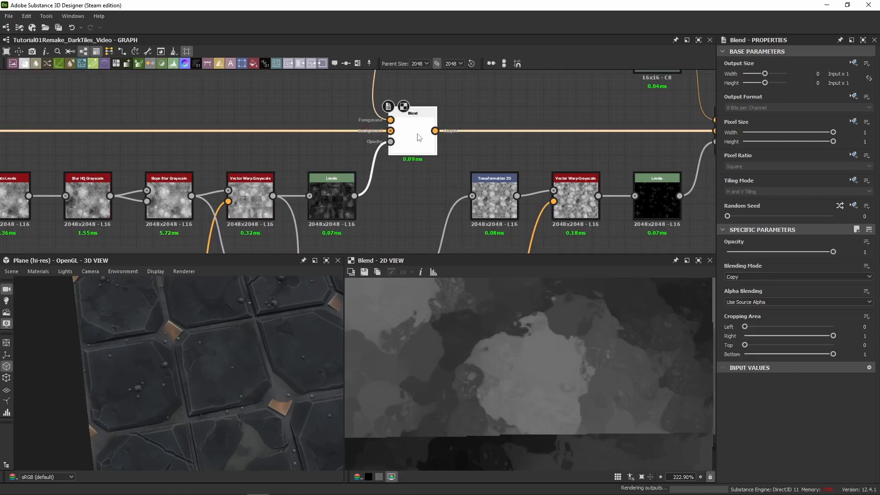
# - Inspect the base color Blend's output in the 2D view, both close up and across the whole tile layout
pyautogui.scroll(5, 542, 366)
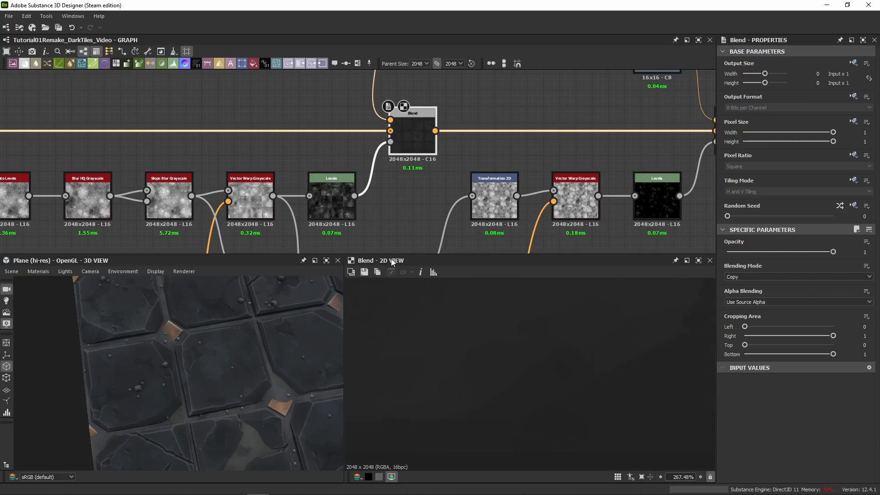
pyautogui.doubleClick(330, 199)
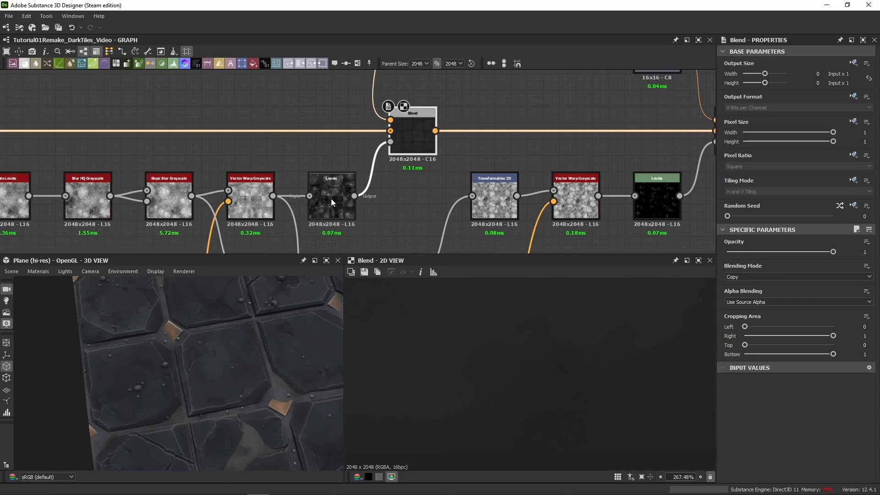
pyautogui.doubleClick(405, 141)
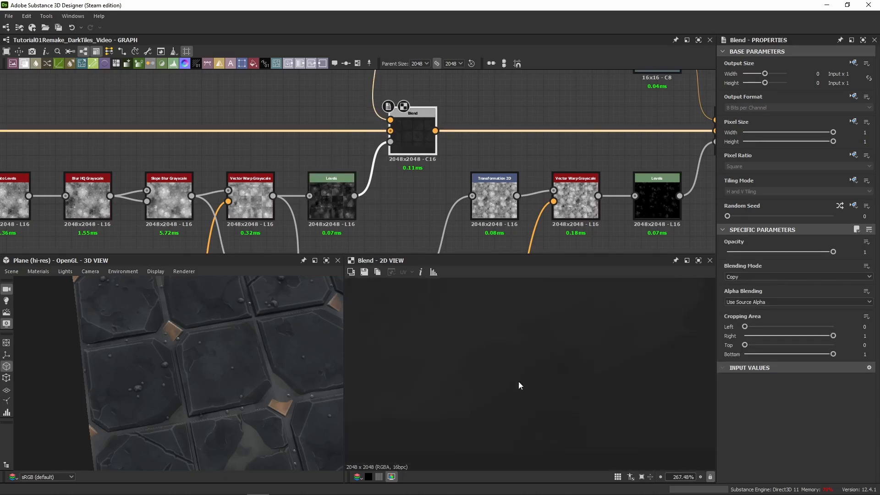
pyautogui.scroll(-10, 499, 348)
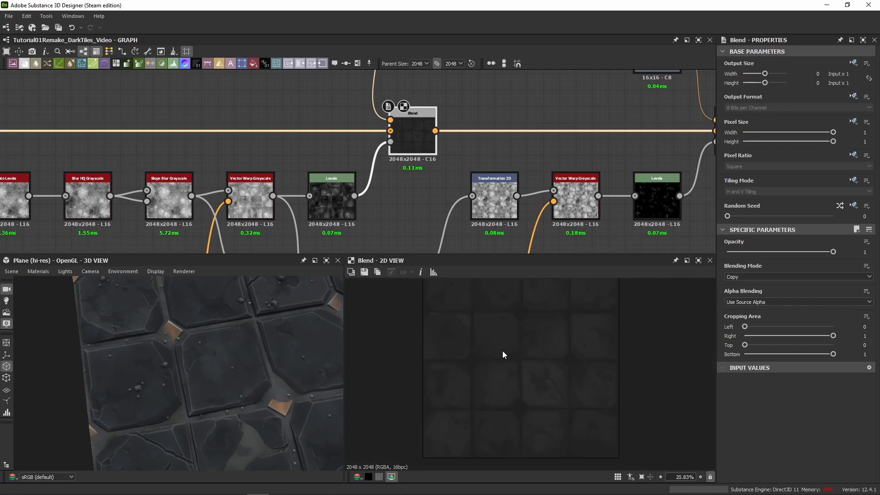
# - Show the roughness Add blend's output in the 2D view and check the settings of its docked Levels node
pyautogui.scroll(-3, 384, 211)
pyautogui.moveTo(385, 211); pyautogui.dragTo(397, 83, button='middle')
pyautogui.moveTo(400, 229); pyautogui.dragTo(402, 97, button='middle')
pyautogui.scroll(4, 349, 149)
pyautogui.moveTo(349, 148); pyautogui.dragTo(388, 223, button='middle')
pyautogui.click(324, 160)
pyautogui.doubleClick(324, 160)
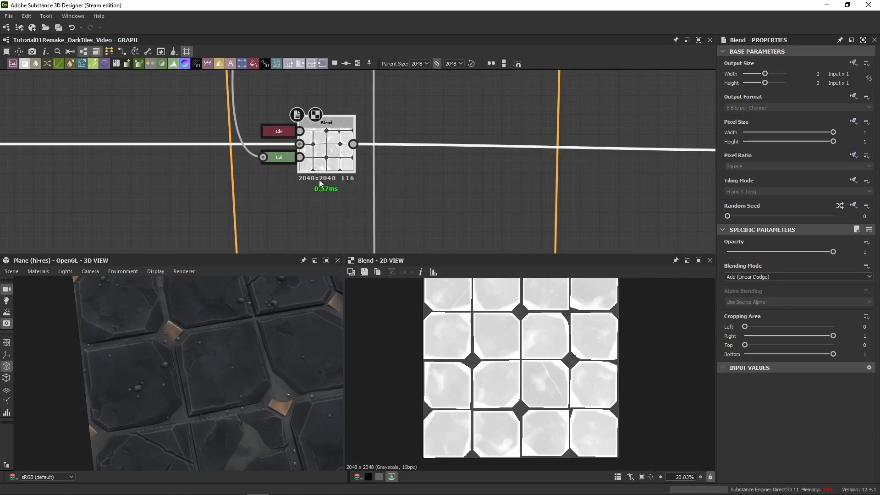
pyautogui.click(277, 158)
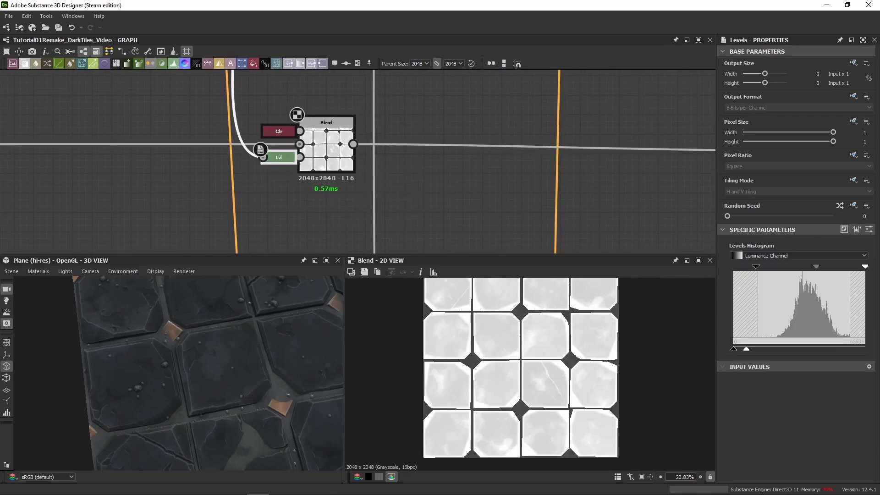
pyautogui.click(326, 151)
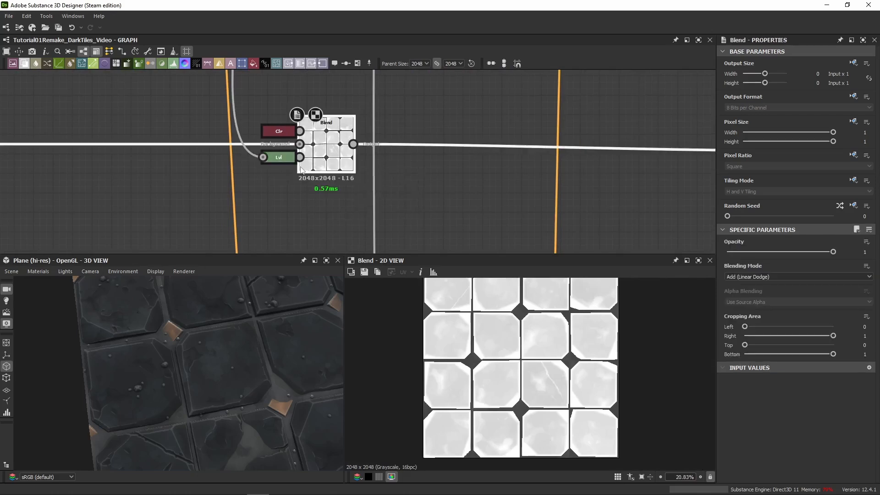
# - Duplicate the roughness Blend with its docked Uniform Color and Levels further along the chain, and disconnect the copy's background and Levels inputs
pyautogui.moveTo(503, 184); pyautogui.dragTo(307, 203, button='middle')
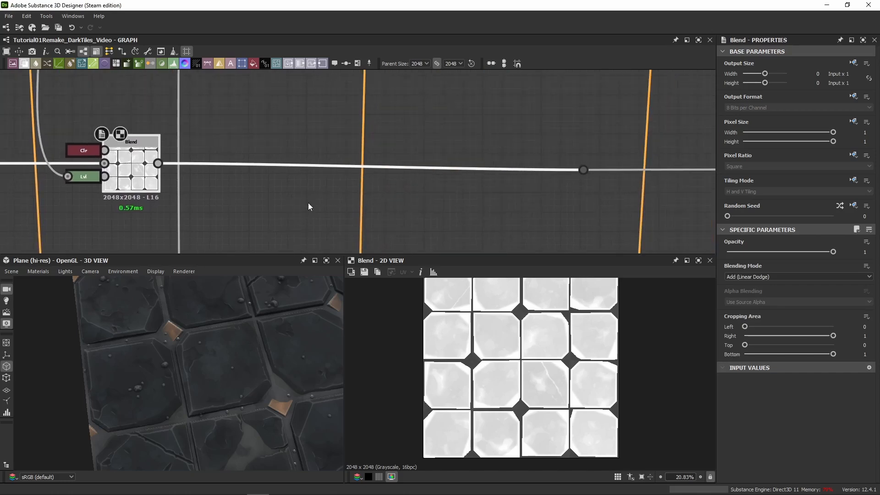
pyautogui.scroll(-5, 397, 206)
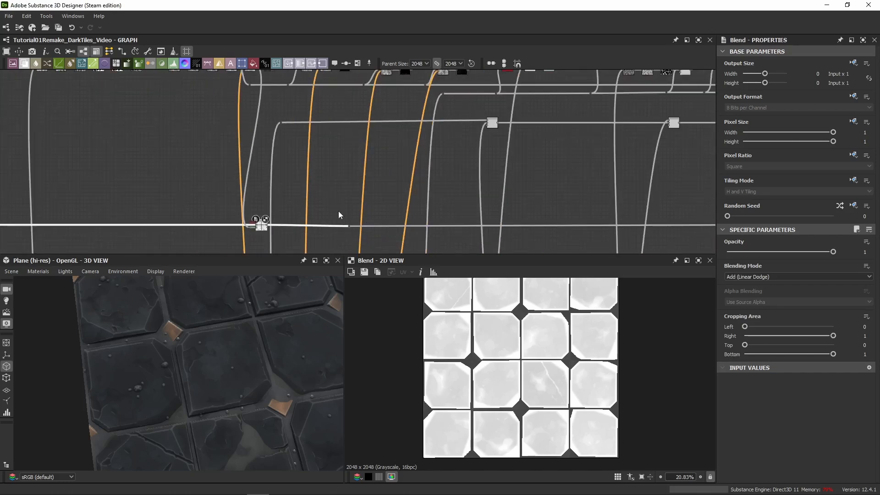
pyautogui.moveTo(328, 173); pyautogui.dragTo(327, 202, button='middle')
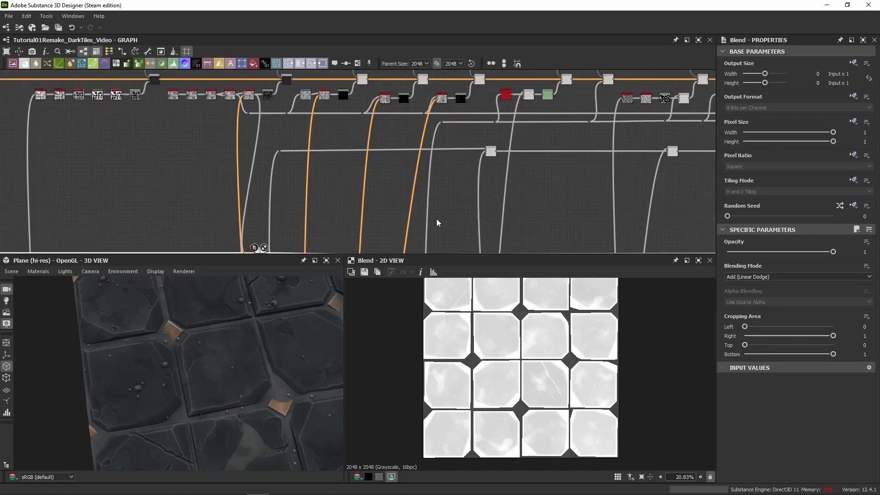
pyautogui.scroll(3, 344, 210)
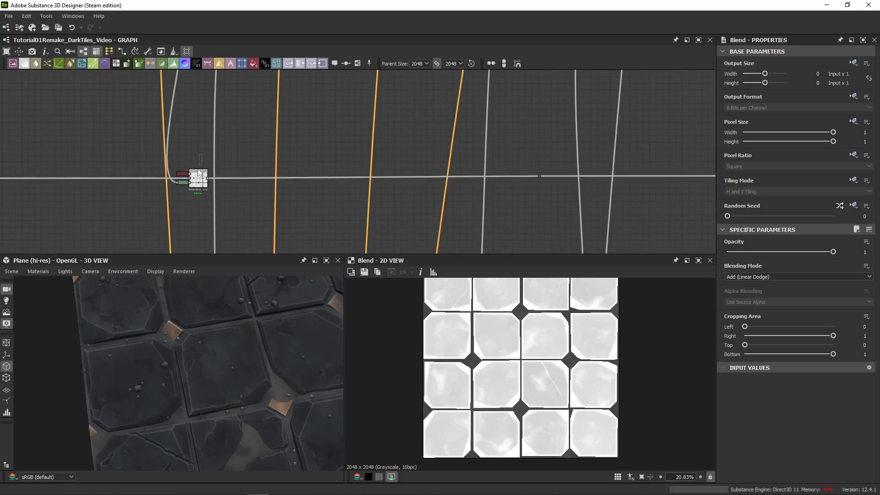
pyautogui.moveTo(201, 154); pyautogui.dragTo(183, 200)
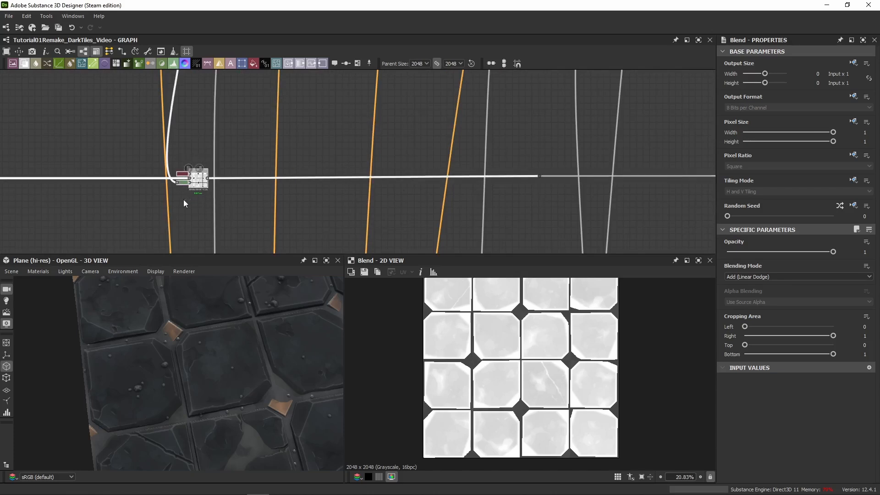
pyautogui.hotkey('ctrl', 'v')
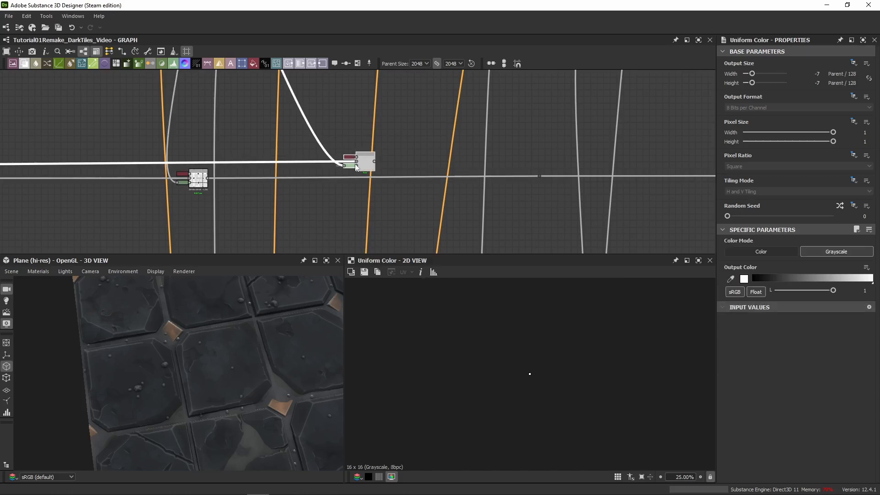
pyautogui.moveTo(368, 164); pyautogui.dragTo(437, 146)
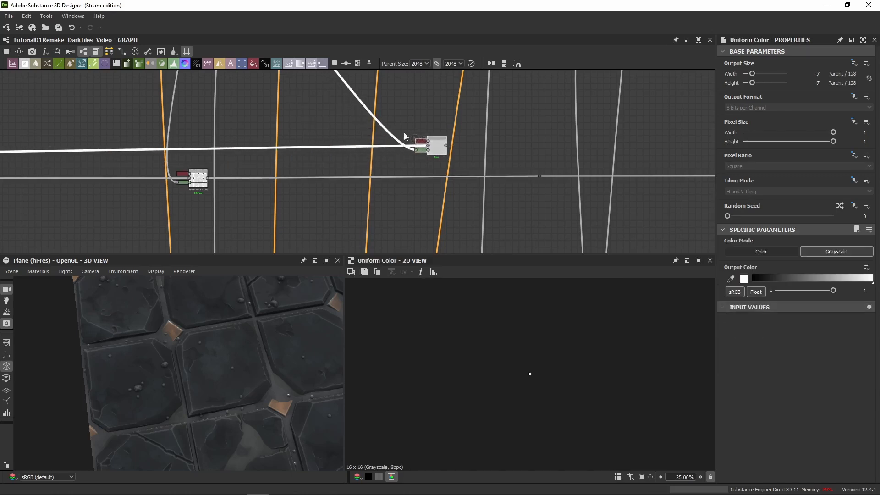
pyautogui.hotkey('ctrl', 'z')
pyautogui.scroll(5, 362, 154)
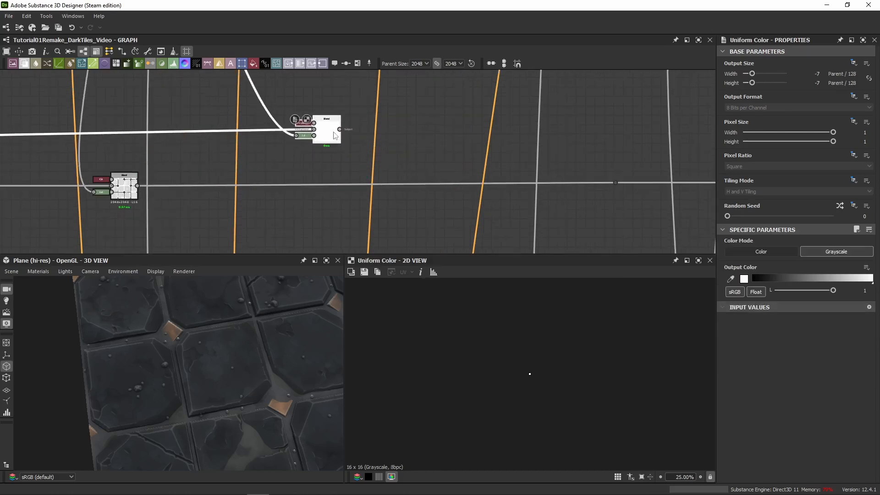
pyautogui.doubleClick(299, 129)
pyautogui.doubleClick(262, 142)
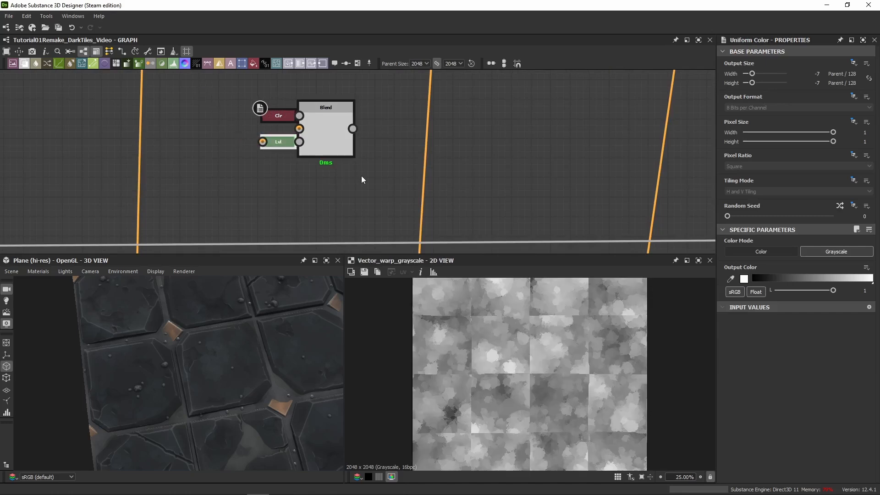
# - Duplicate the Blend node with its docked Uniform Color and Levels nodes and place the copy further along the main tile height link
pyautogui.moveTo(375, 95); pyautogui.dragTo(232, 181)
pyautogui.scroll(-4, 284, 181)
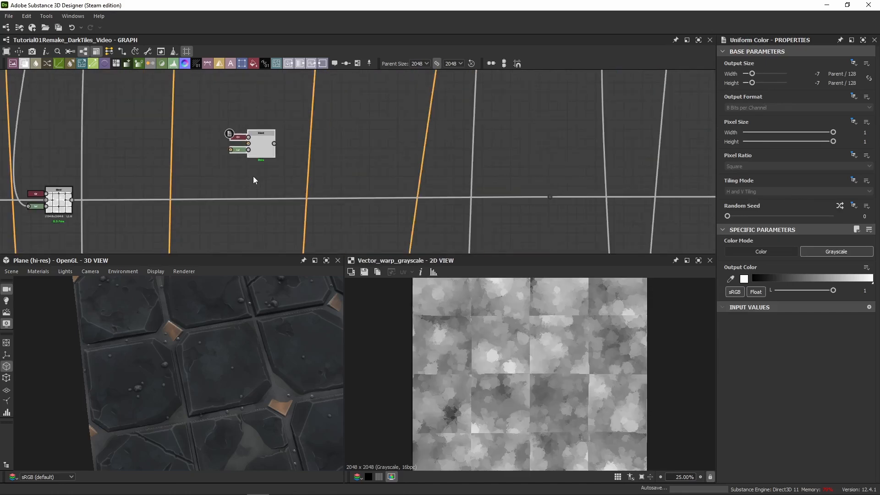
pyautogui.hotkey('ctrl', 'v')
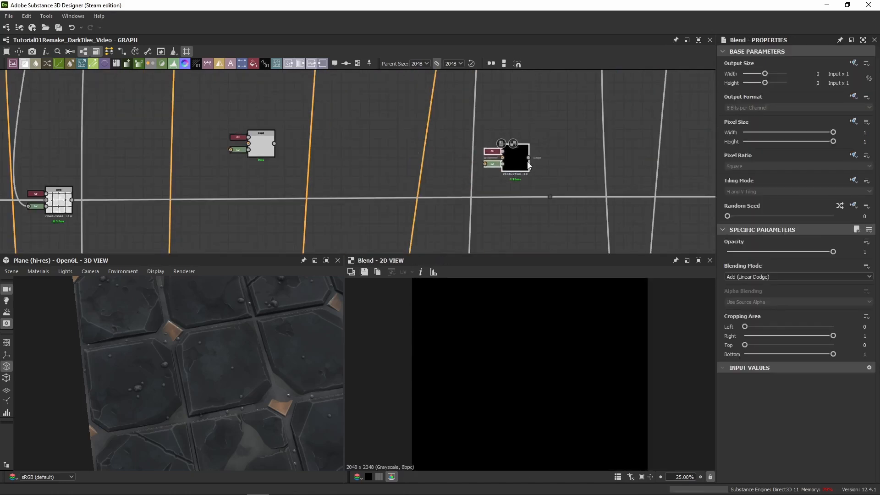
pyautogui.moveTo(567, 143); pyautogui.dragTo(567, 140)
# - Move the original Blend group with its docked nodes next to the copy, above the main height link
pyautogui.moveTo(287, 119); pyautogui.dragTo(221, 164)
pyautogui.moveTo(325, 170); pyautogui.dragTo(386, 162, button='middle')
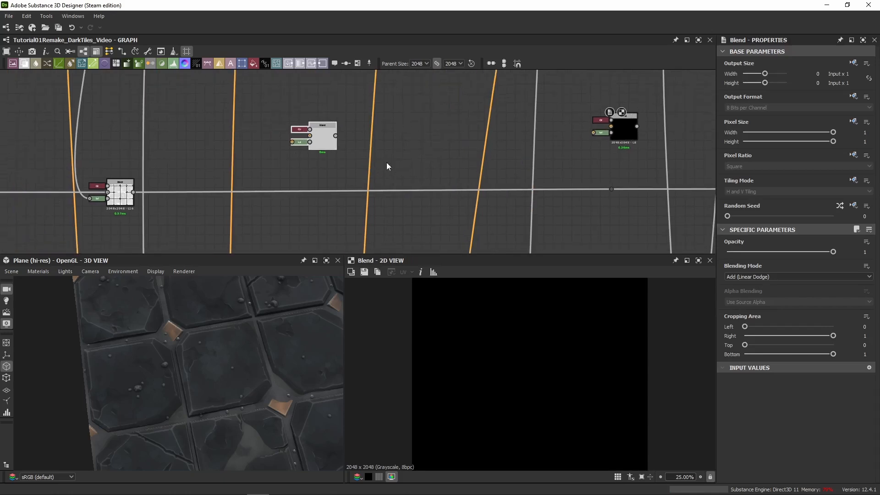
pyautogui.moveTo(321, 139); pyautogui.dragTo(548, 163)
pyautogui.scroll(3, 412, 230)
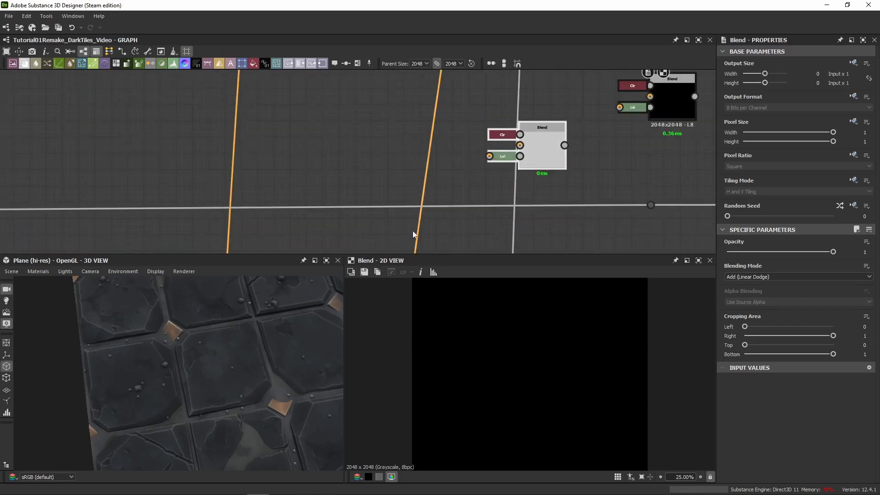
# - Add a Dot node on the main height link and route the link through the original Blend node to the existing Dot
pyautogui.keyDown('alt'); pyautogui.click(443, 206); pyautogui.keyUp('alt')
pyautogui.moveTo(482, 198); pyautogui.dragTo(301, 218, button='middle')
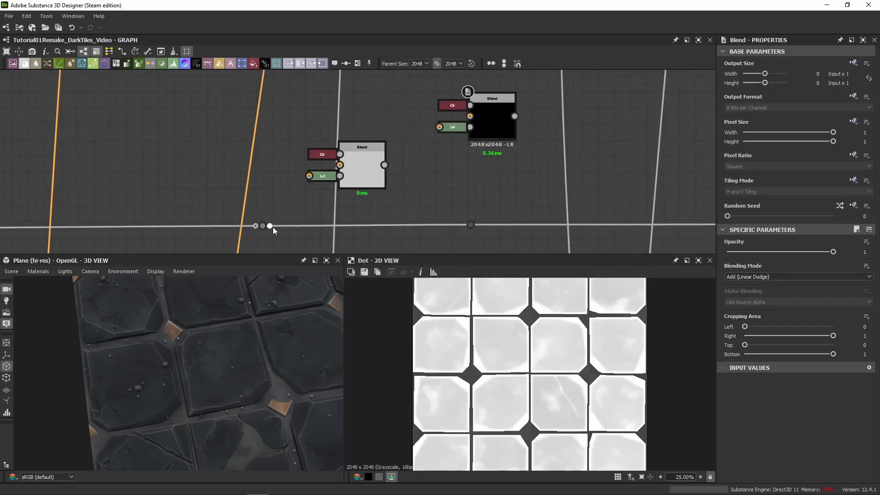
pyautogui.moveTo(270, 226); pyautogui.dragTo(470, 224)
pyautogui.moveTo(365, 181); pyautogui.dragTo(426, 144, button='middle')
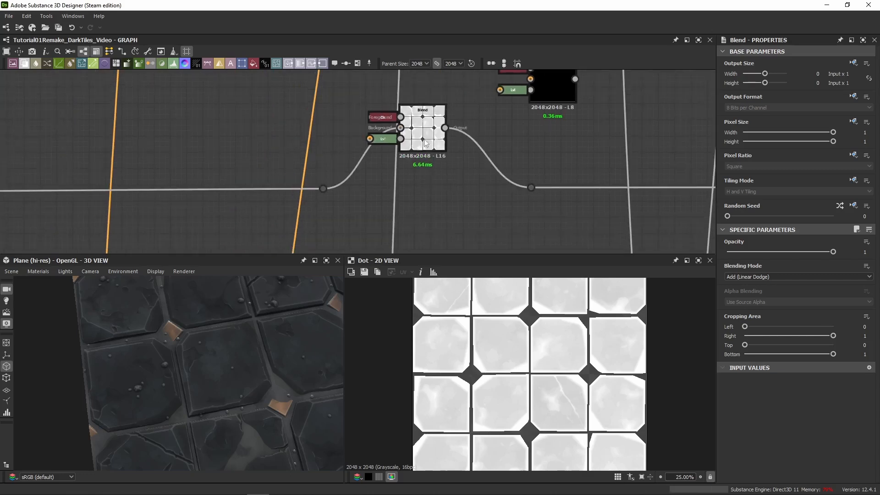
pyautogui.moveTo(426, 143); pyautogui.dragTo(424, 209)
# - Preview the inserted Blend, align it with the main link, and delete the extra Dot node before it
pyautogui.moveTo(202, 362); pyautogui.dragTo(241, 307)
pyautogui.scroll(4, 221, 315)
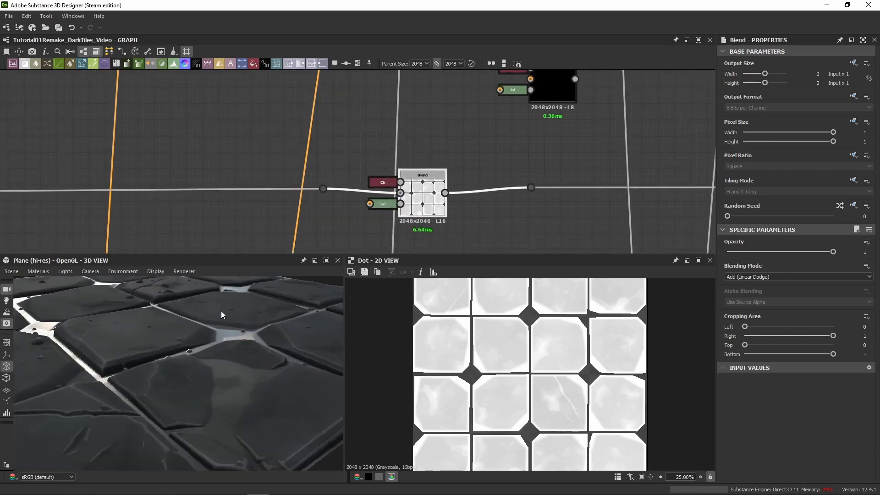
pyautogui.doubleClick(422, 194)
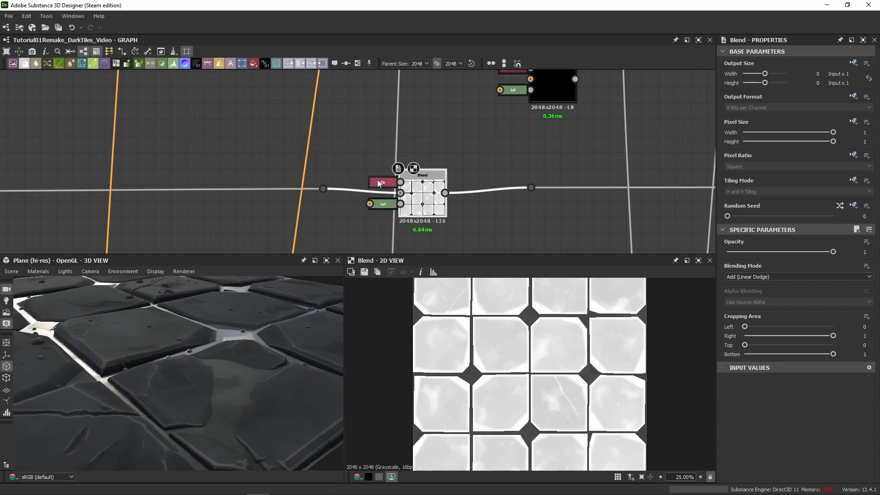
pyautogui.moveTo(423, 185); pyautogui.dragTo(423, 169)
pyautogui.click(324, 188)
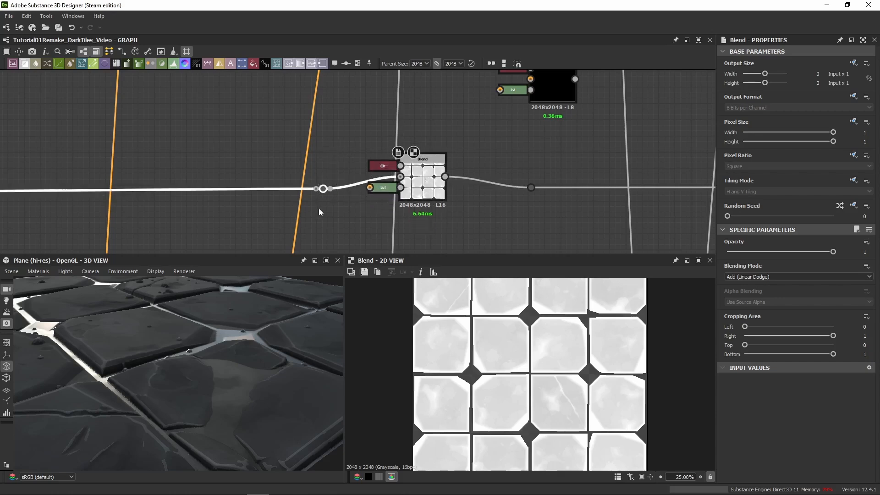
pyautogui.press('BackSpace')
# - Connect the output of the Vector Warp Grayscale following the Transformation 2D node to the Levels input docked on the inserted Blend
pyautogui.scroll(-3, 319, 211)
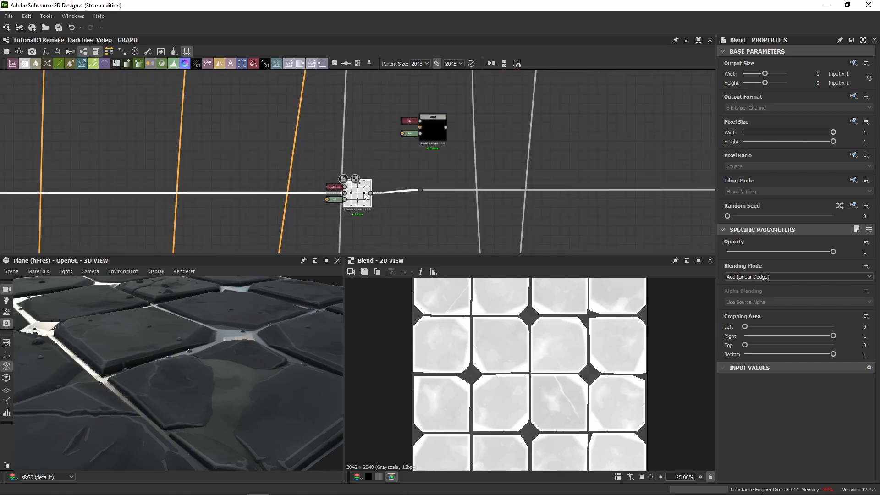
pyautogui.scroll(-1, 237, 151)
pyautogui.scroll(-1, 234, 147)
pyautogui.scroll(-2, 321, 154)
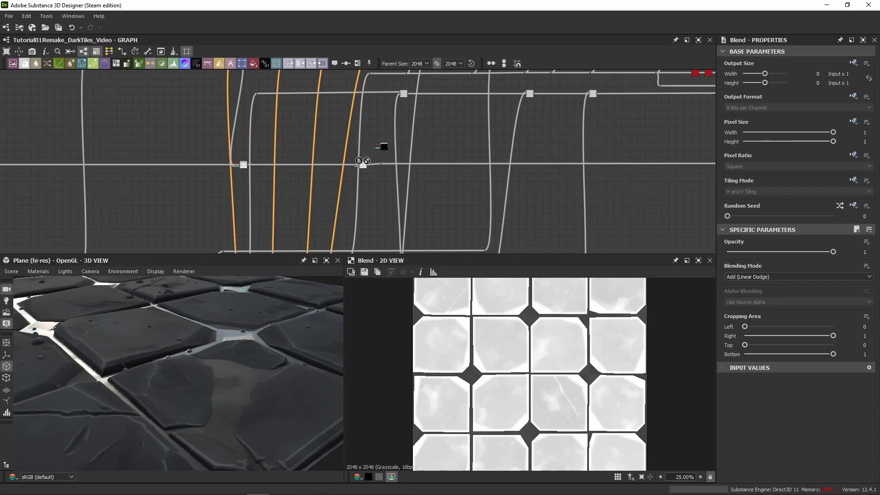
pyautogui.scroll(5, 397, 145)
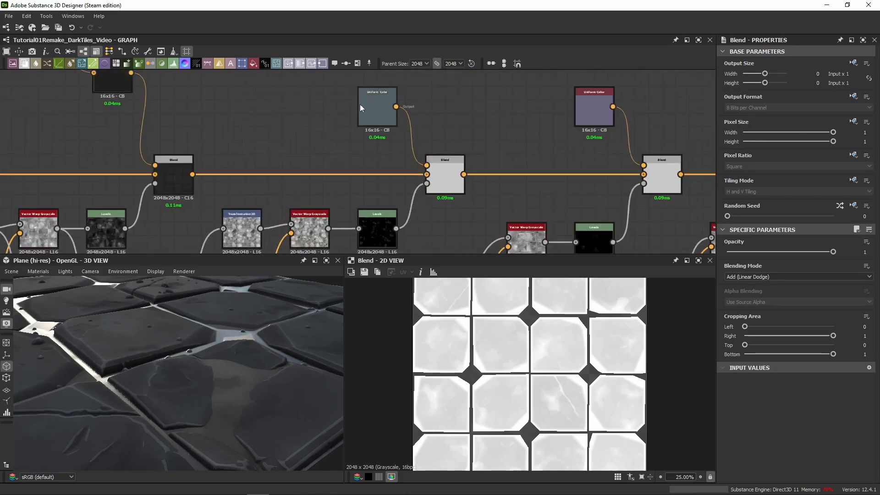
pyautogui.moveTo(359, 155); pyautogui.dragTo(338, 86, button='middle')
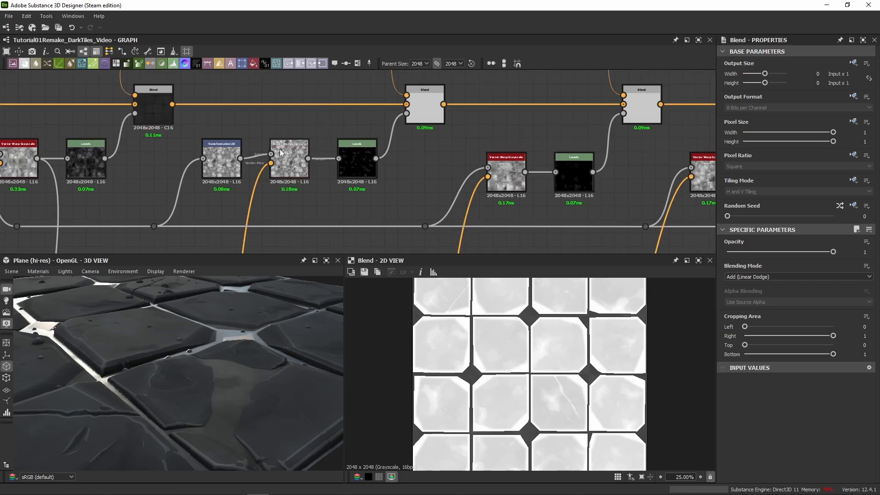
pyautogui.click(307, 160)
pyautogui.scroll(-2, 323, 185)
pyautogui.moveTo(324, 191); pyautogui.dragTo(322, 74, button='middle')
pyautogui.moveTo(343, 176); pyautogui.dragTo(342, 90, button='middle')
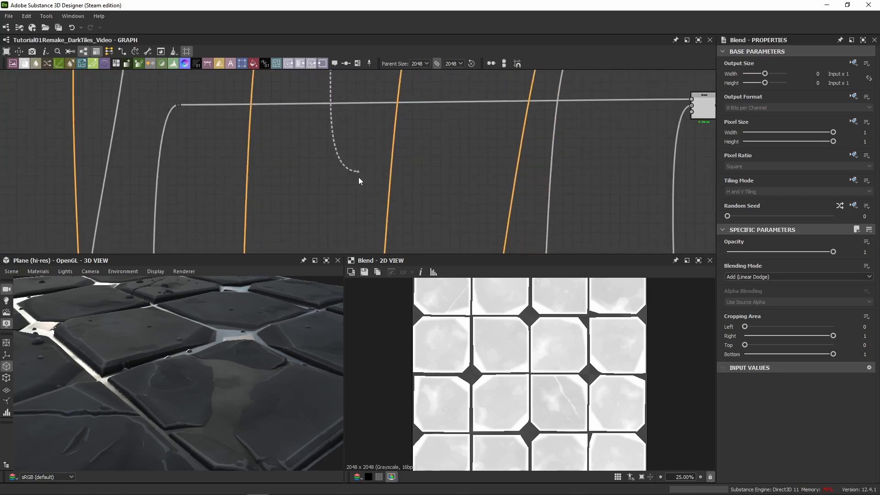
pyautogui.moveTo(365, 224); pyautogui.dragTo(365, 16, button='middle')
pyautogui.moveTo(393, 149); pyautogui.dragTo(524, 131)
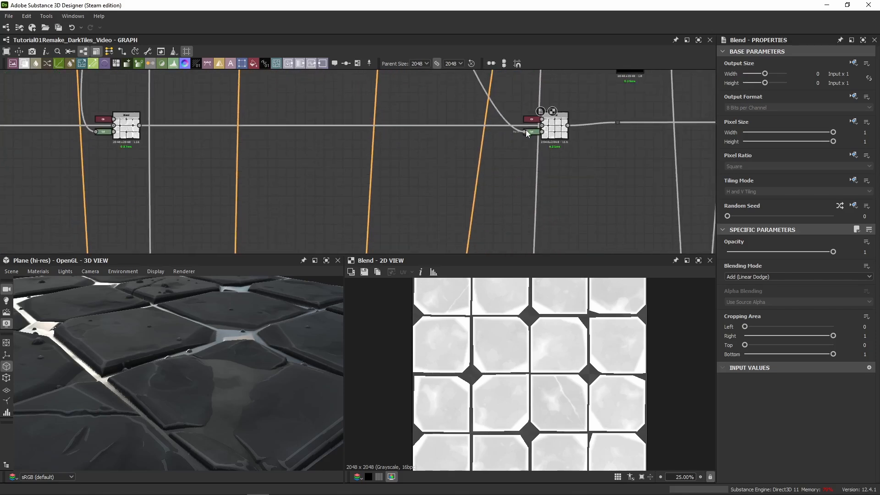
# - Replace the Levels node on the unconnected Blend copy with a new Levels node docked to its opacity input
pyautogui.moveTo(291, 107); pyautogui.dragTo(295, 212, button='middle')
pyautogui.scroll(3, 461, 194)
pyautogui.moveTo(461, 194); pyautogui.dragTo(250, 101, button='middle')
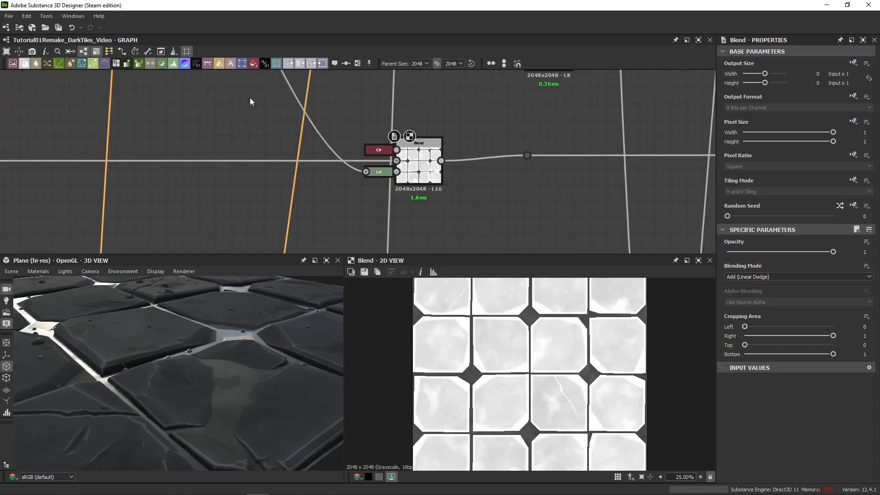
pyautogui.moveTo(560, 72); pyautogui.dragTo(425, 141, button='middle')
pyautogui.click(375, 128)
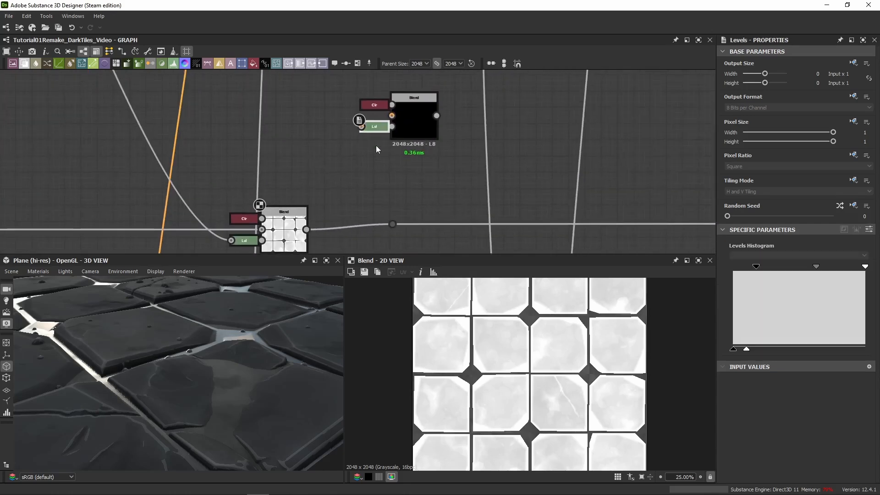
pyautogui.press('Delete')
pyautogui.press('space')
pyautogui.write('lev')
pyautogui.press('Return')
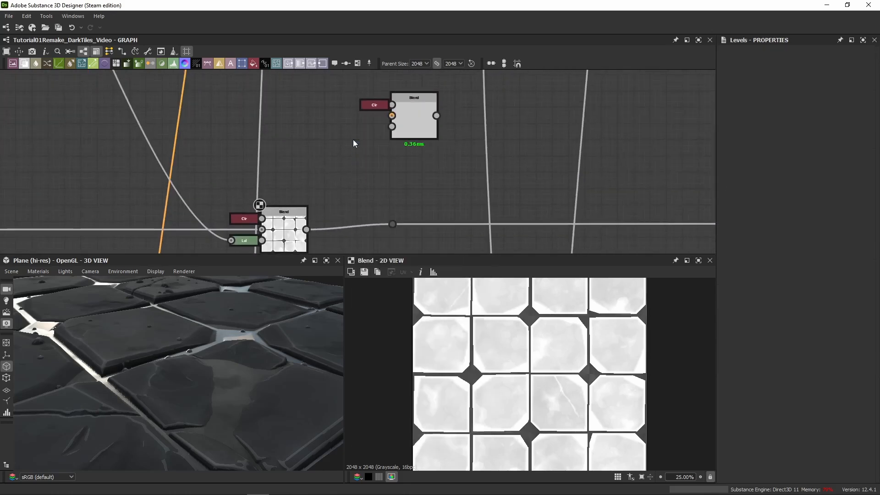
pyautogui.moveTo(371, 132); pyautogui.dragTo(391, 127)
pyautogui.press('d')
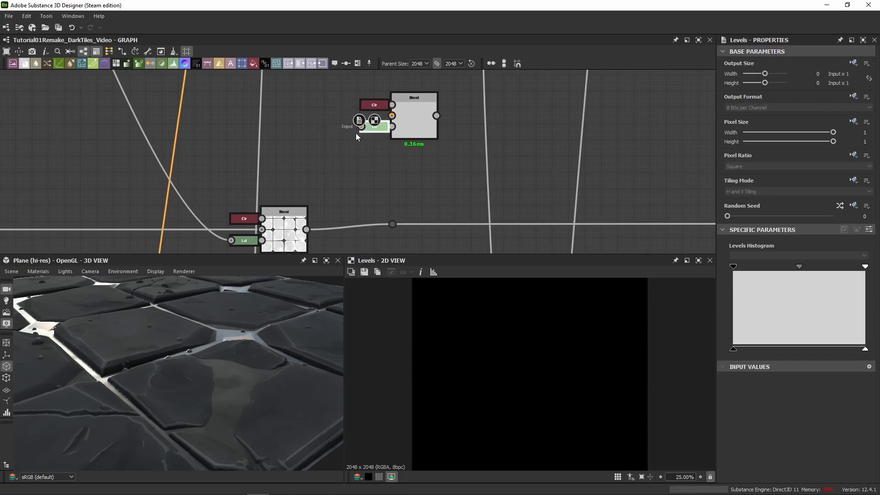
# - Raise the Level In Low of the Levels node docked on the connected Blend to about 0.647
pyautogui.moveTo(286, 208); pyautogui.dragTo(369, 151, button='middle')
pyautogui.moveTo(230, 202); pyautogui.dragTo(551, 206, button='middle')
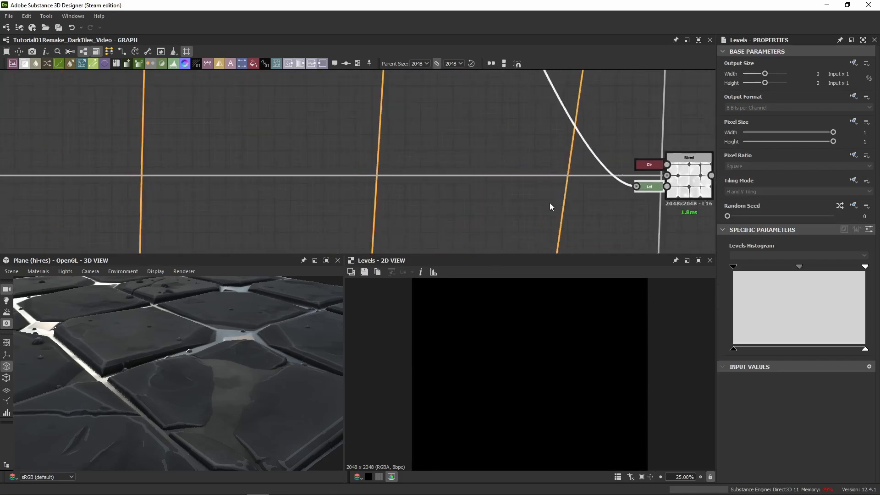
pyautogui.scroll(-3, 483, 201)
pyautogui.moveTo(462, 129); pyautogui.dragTo(310, 196, button='middle')
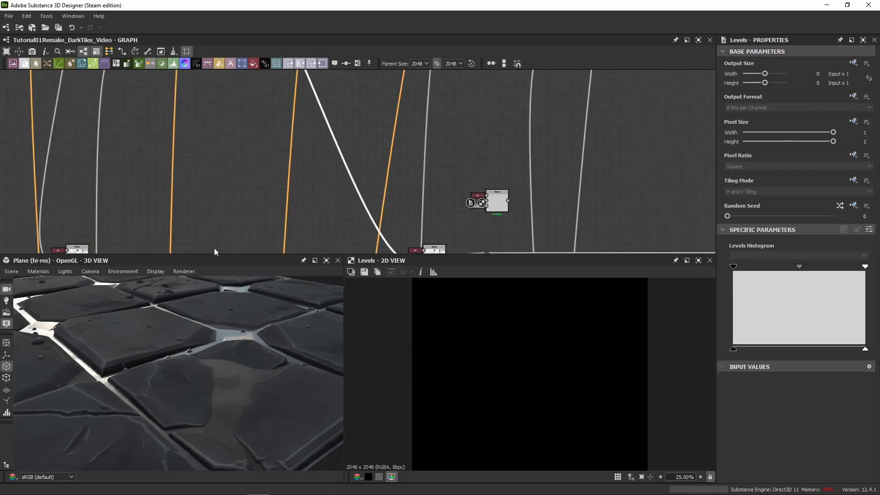
pyautogui.moveTo(433, 213); pyautogui.dragTo(405, 141, button='middle')
pyautogui.scroll(-2, 398, 152)
pyautogui.scroll(7, 391, 173)
pyautogui.click(395, 176)
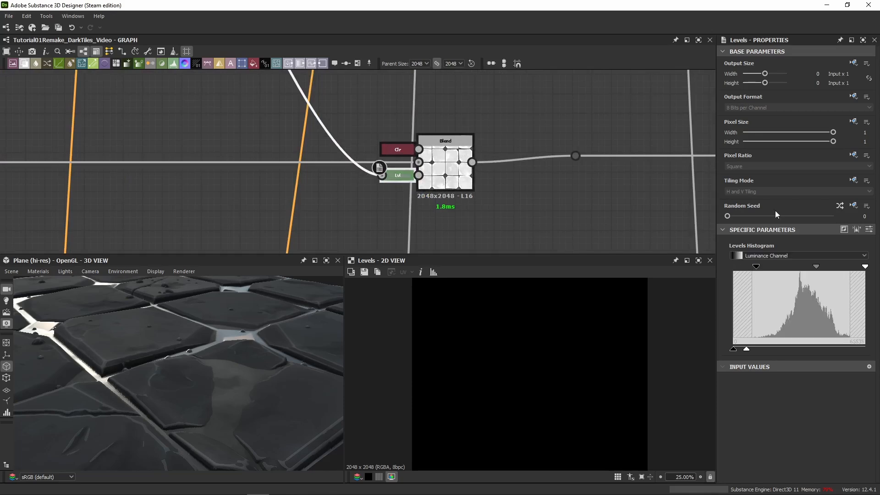
pyautogui.click(861, 228)
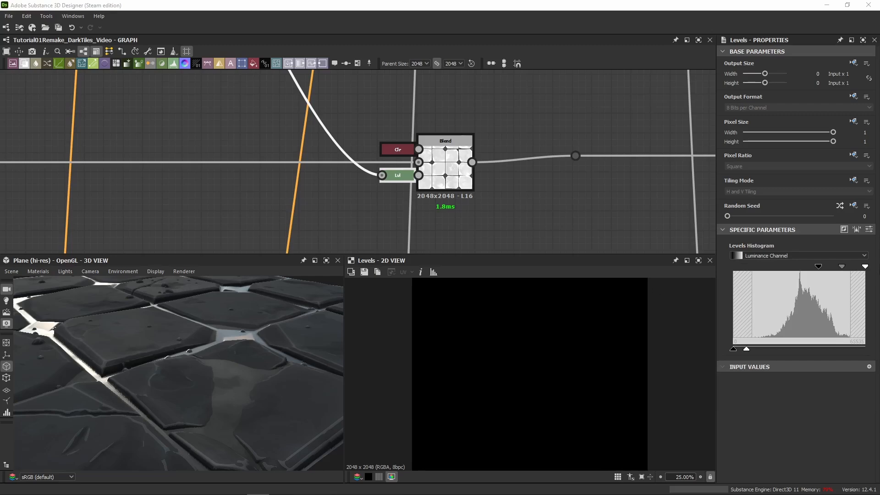
# - Replace the connected Blend's docked Levels with another Levels node wired between the Vector Warp Grayscale link and the Blend's opacity input
pyautogui.click(354, 224)
pyautogui.click(398, 177)
pyautogui.press('BackSpace')
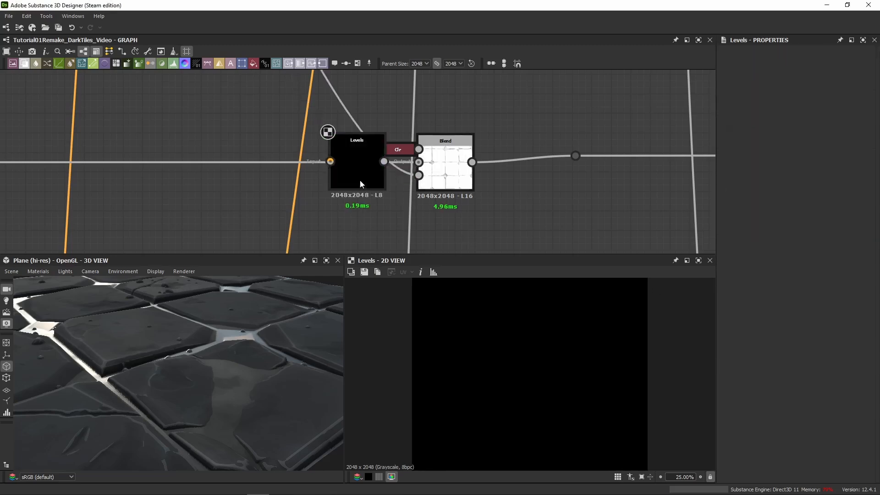
pyautogui.moveTo(360, 184); pyautogui.dragTo(349, 224)
pyautogui.doubleClick(341, 102)
pyautogui.moveTo(342, 102); pyautogui.dragTo(405, 181)
pyautogui.click(340, 102)
pyautogui.press('BackSpace')
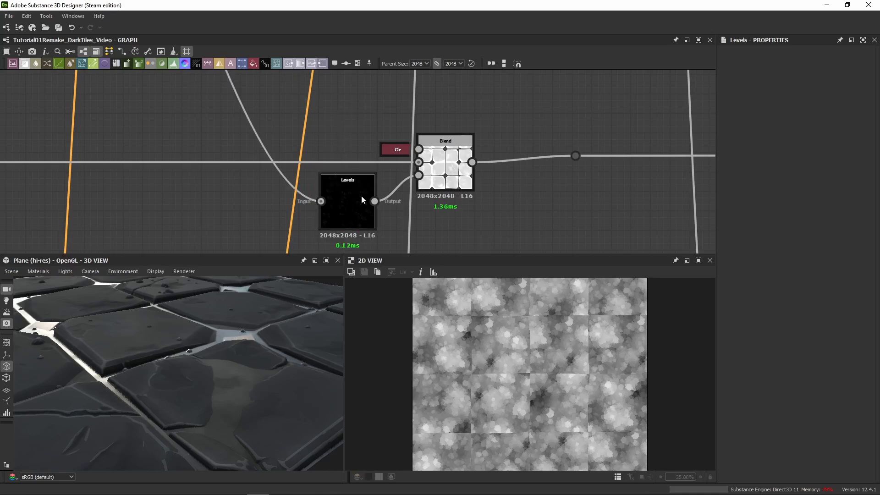
# - Dock the replacement Levels node onto the Blend and show its level parameters as numeric sliders
pyautogui.click(362, 197)
pyautogui.press('d')
pyautogui.click(869, 230)
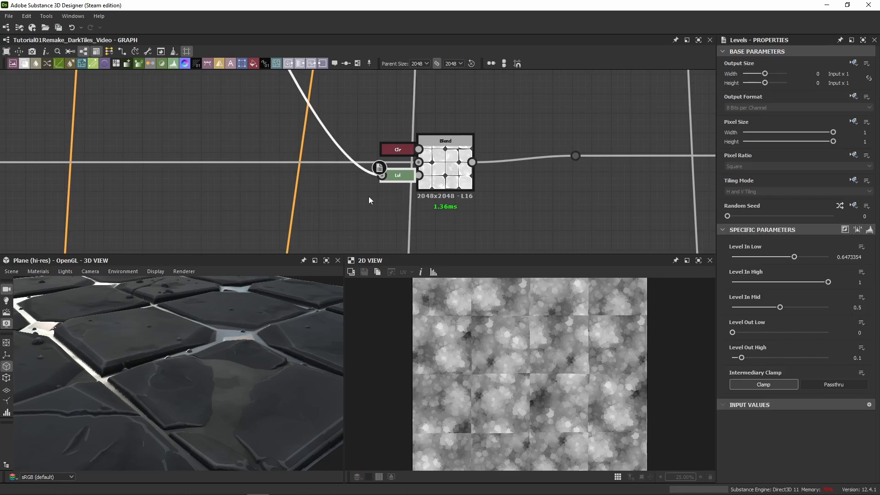
# - Preview the Blend result up close and compare the tile surface in 3D with the Blend disabled and re-enabled
pyautogui.doubleClick(465, 181)
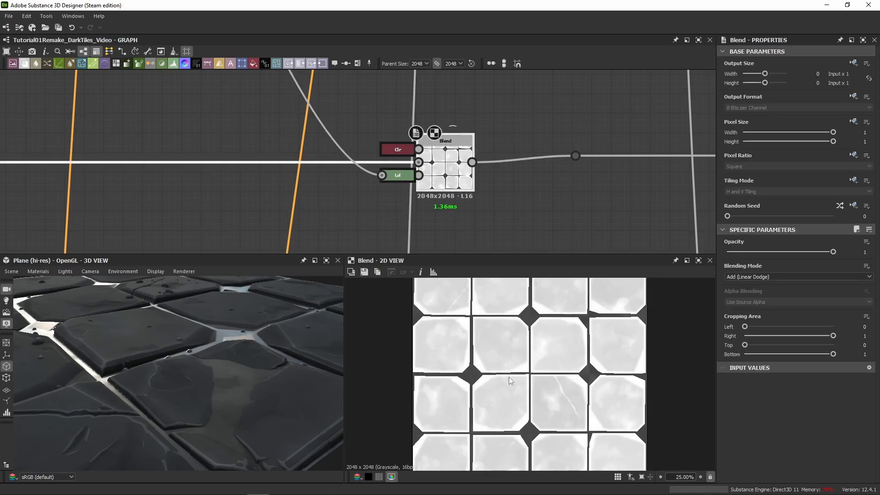
pyautogui.scroll(1, 504, 339)
pyautogui.scroll(7, 504, 340)
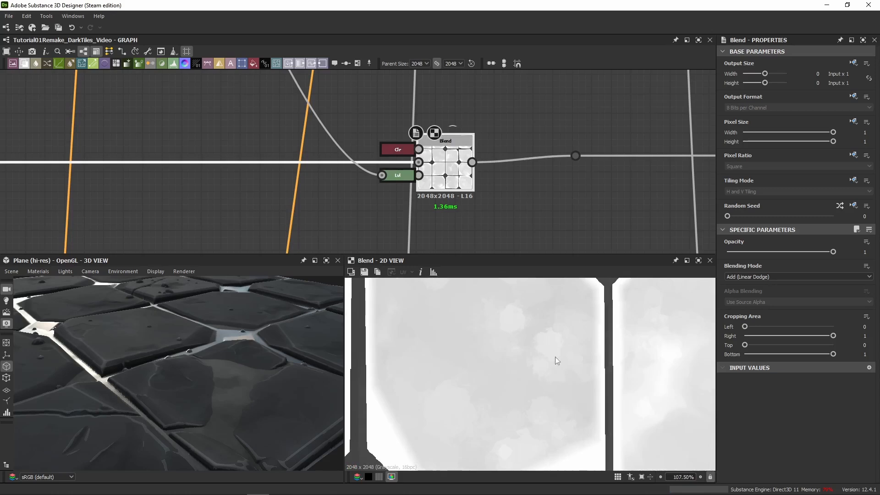
pyautogui.moveTo(183, 357); pyautogui.dragTo(158, 349)
pyautogui.hotkey('shift', 'd')
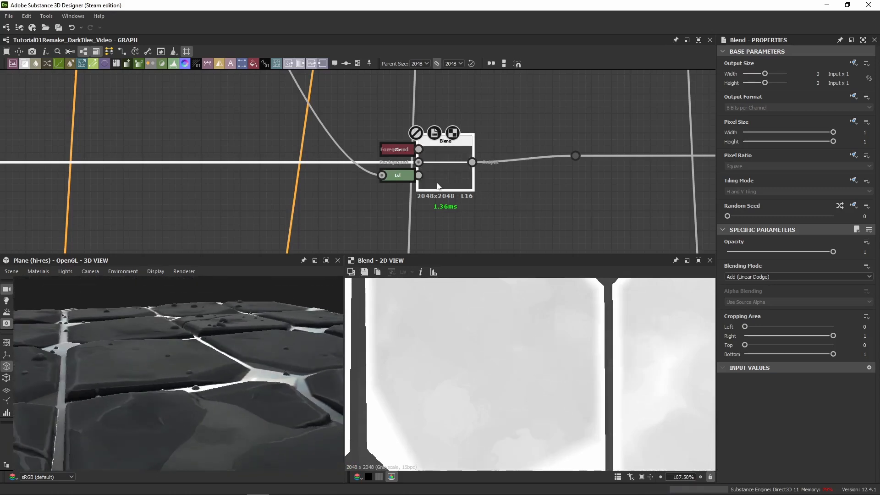
pyautogui.hotkey('shift', 'd')
pyautogui.scroll(3, 146, 347)
pyautogui.moveTo(146, 347); pyautogui.dragTo(163, 350)
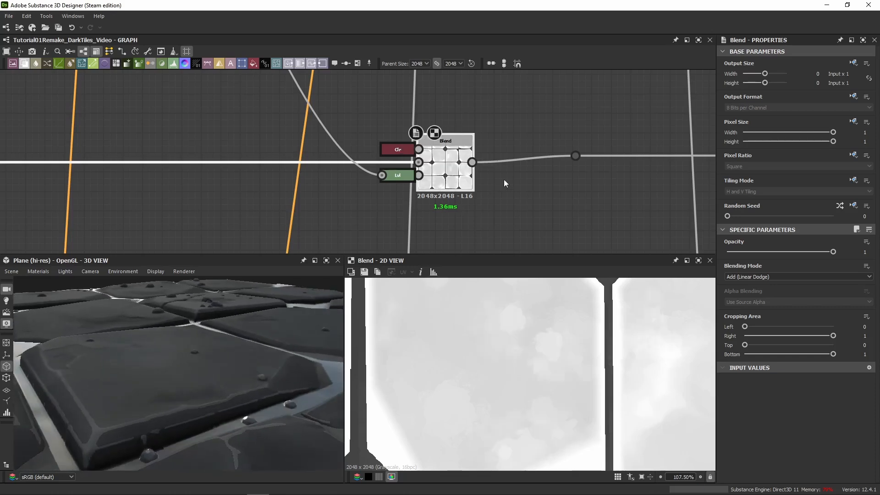
# - Move the Dot node further along the main height link and add another Dot between it and the Blend
pyautogui.moveTo(507, 180); pyautogui.dragTo(245, 188, button='middle')
pyautogui.scroll(-5, 245, 188)
pyautogui.moveTo(270, 178); pyautogui.dragTo(577, 181)
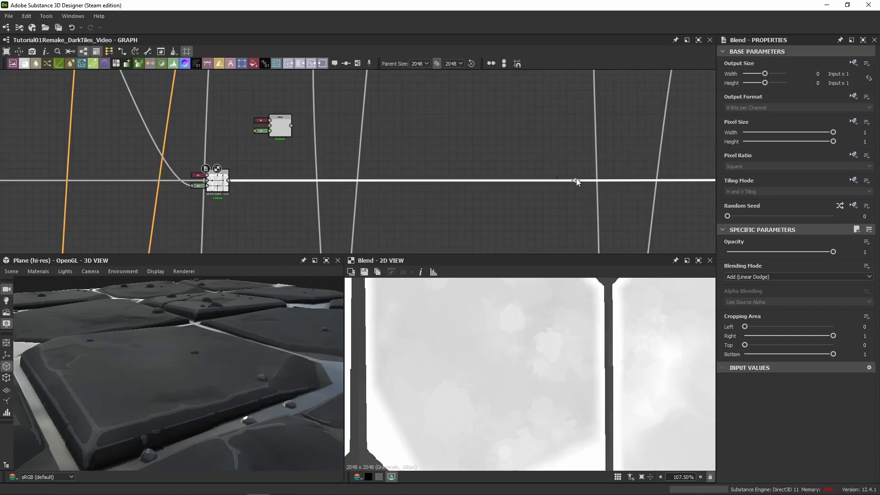
pyautogui.keyDown('alt'); pyautogui.doubleClick(394, 182); pyautogui.keyUp('alt')
# - Move the spare Blend group between the two Dot nodes, route the main height link through it, and align it with the link
pyautogui.moveTo(262, 132); pyautogui.dragTo(504, 155)
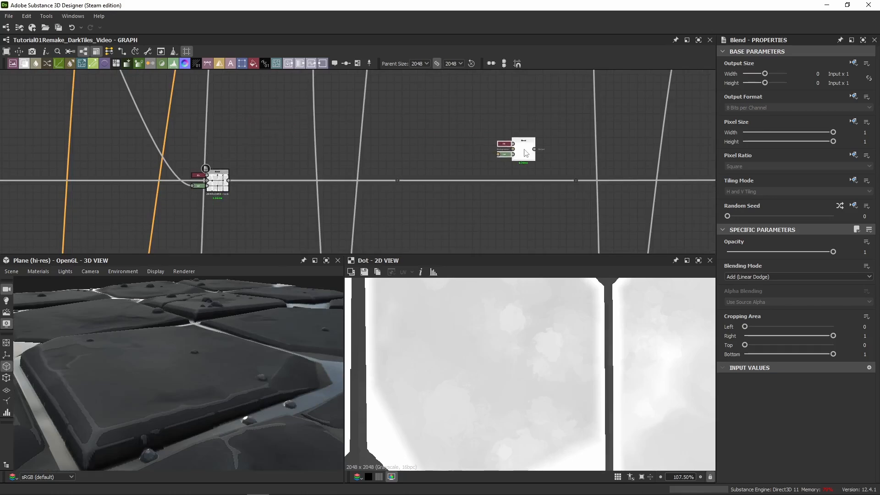
pyautogui.moveTo(426, 173); pyautogui.dragTo(575, 180)
pyautogui.click(503, 154)
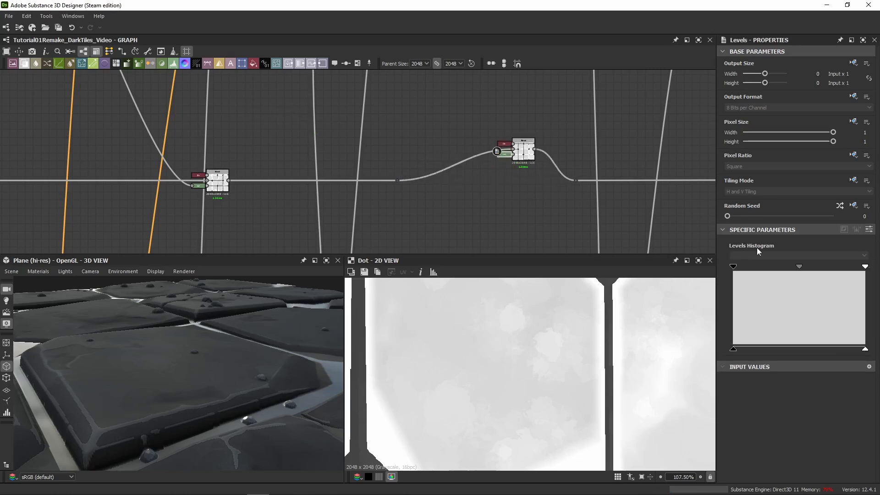
pyautogui.click(868, 232)
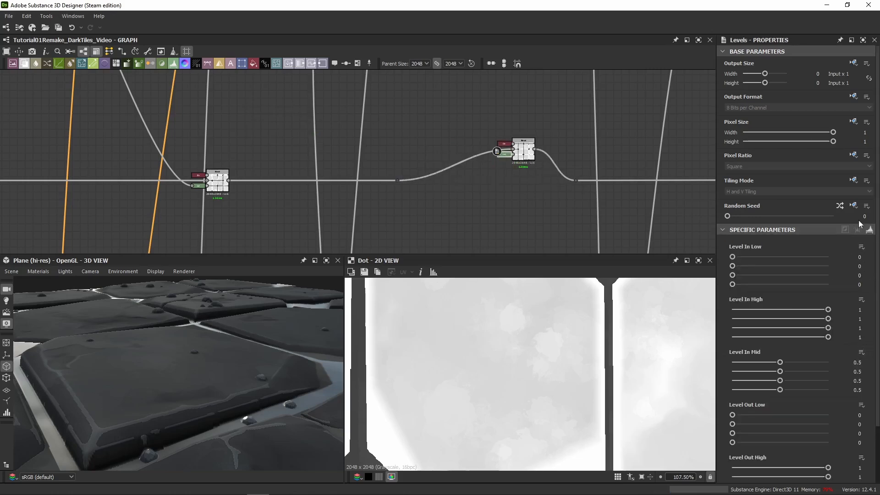
pyautogui.click(868, 231)
pyautogui.moveTo(532, 153); pyautogui.dragTo(532, 183)
pyautogui.scroll(2, 531, 196)
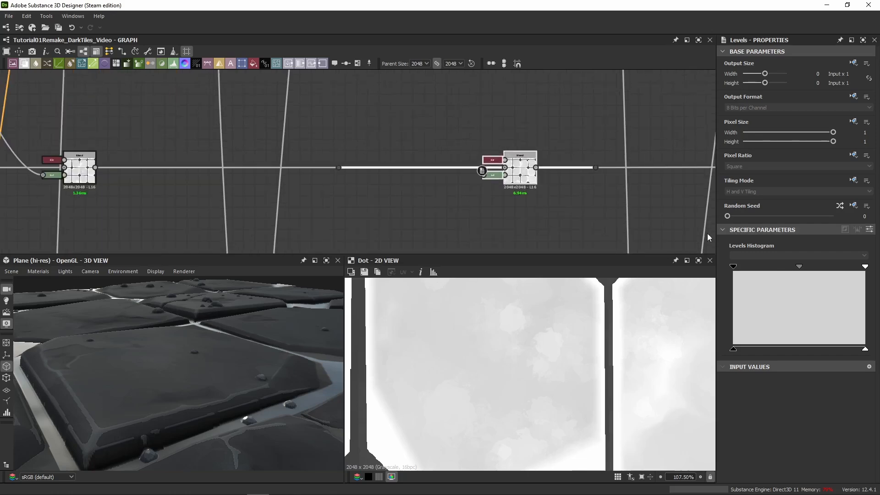
# - Show the spare Blend's docked Levels parameters as numeric sliders and look over its per-channel values
pyautogui.click(869, 229)
pyautogui.scroll(6, 486, 182)
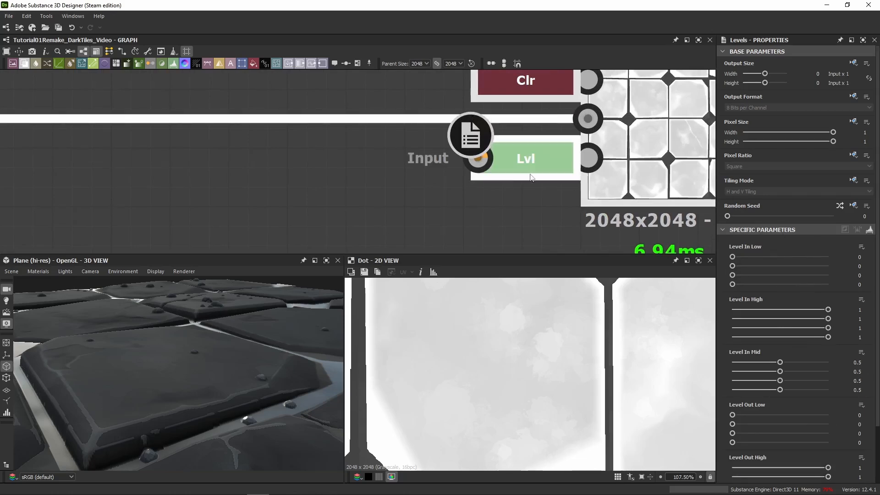
pyautogui.moveTo(277, 155); pyautogui.dragTo(475, 178, button='middle')
pyautogui.scroll(-8, 475, 179)
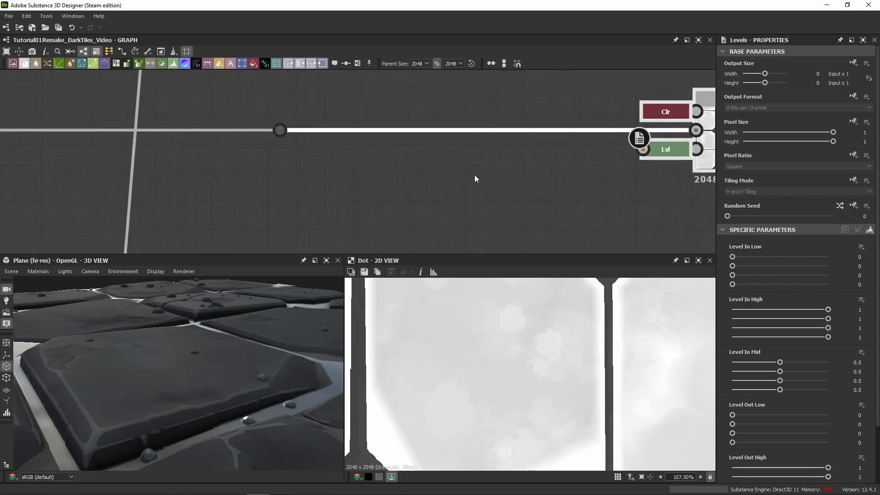
pyautogui.moveTo(293, 182); pyautogui.dragTo(220, 199, button='middle')
pyautogui.scroll(3, 341, 203)
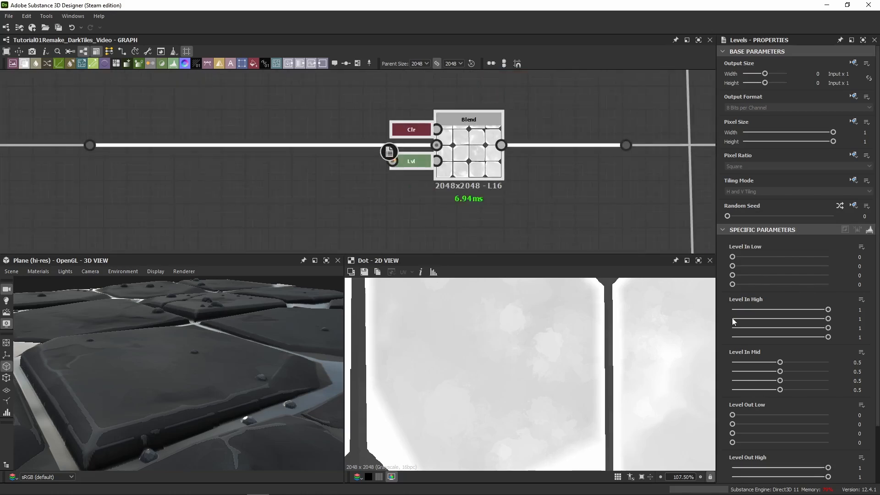
pyautogui.scroll(5, 397, 159)
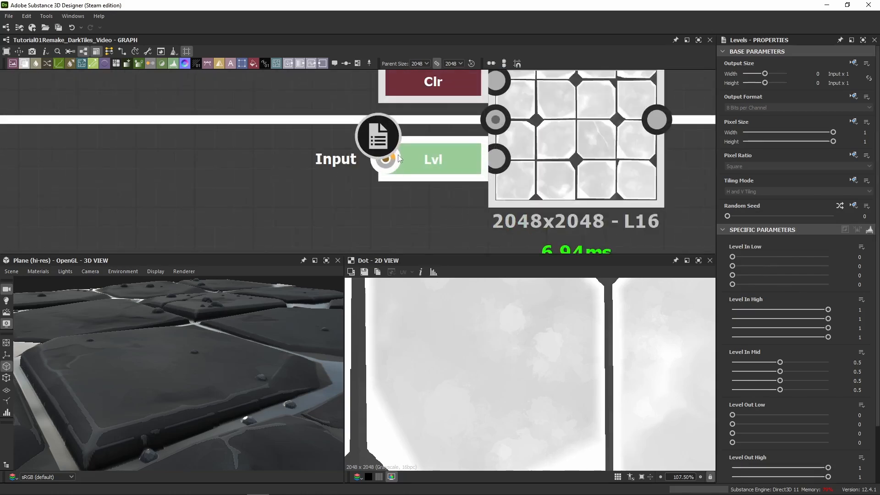
pyautogui.scroll(-2, 760, 274)
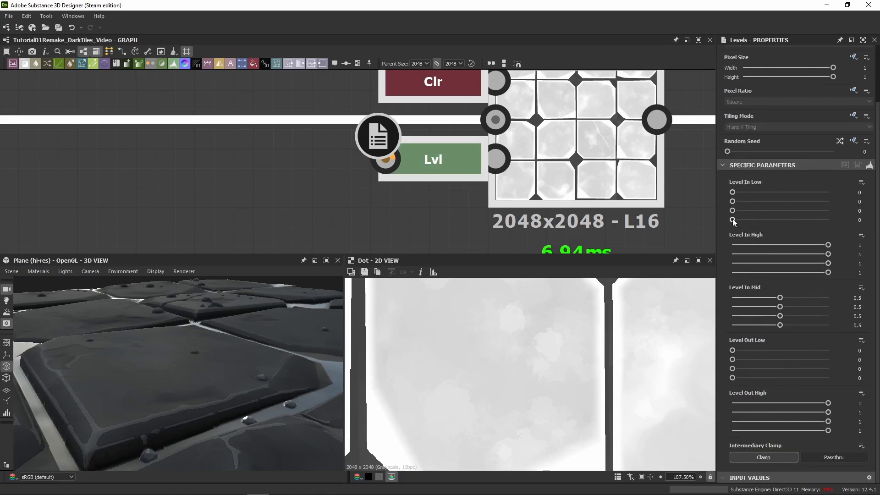
# - Link the Vector Warp Grayscale output below the purple Uniform Color to the spare Blend's docked Levels input
pyautogui.scroll(-10, 243, 205)
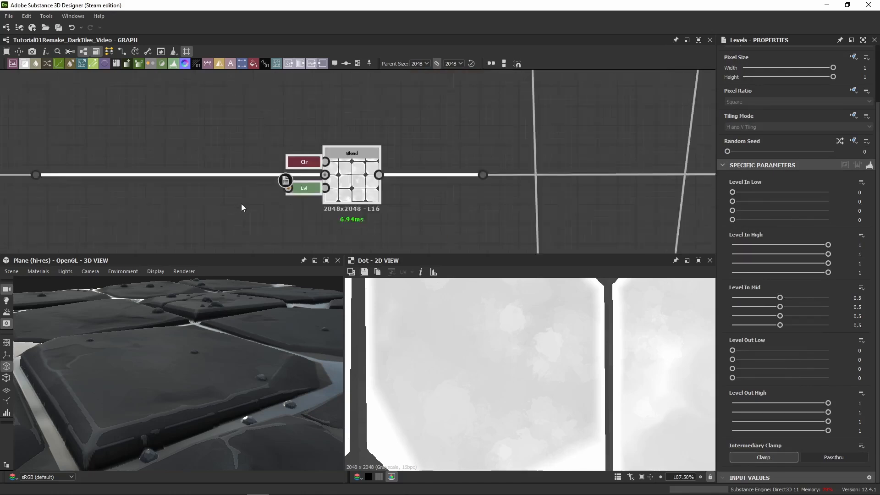
pyautogui.moveTo(386, 129); pyautogui.dragTo(369, 198, button='middle')
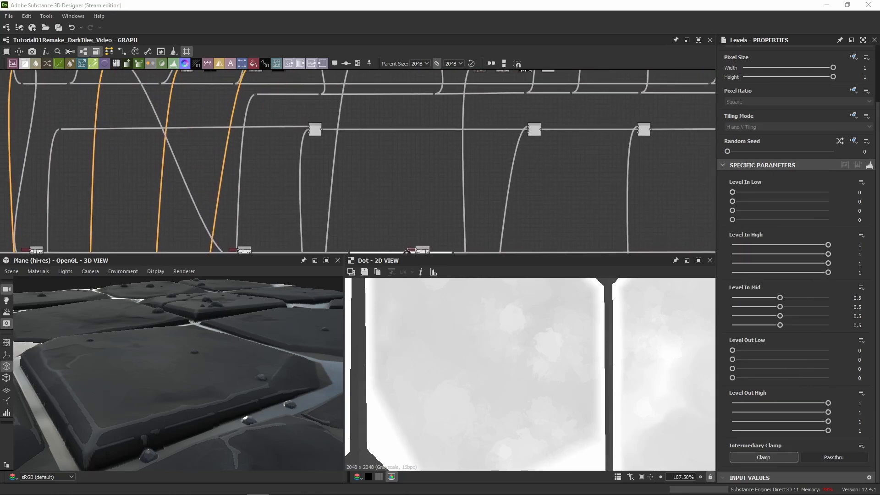
pyautogui.scroll(-3, 300, 112)
pyautogui.moveTo(301, 112); pyautogui.dragTo(293, 136, button='middle')
pyautogui.scroll(4, 314, 105)
pyautogui.moveTo(338, 100); pyautogui.dragTo(344, 159, button='middle')
pyautogui.moveTo(231, 180); pyautogui.dragTo(420, 139, button='middle')
pyautogui.scroll(-1, 449, 94)
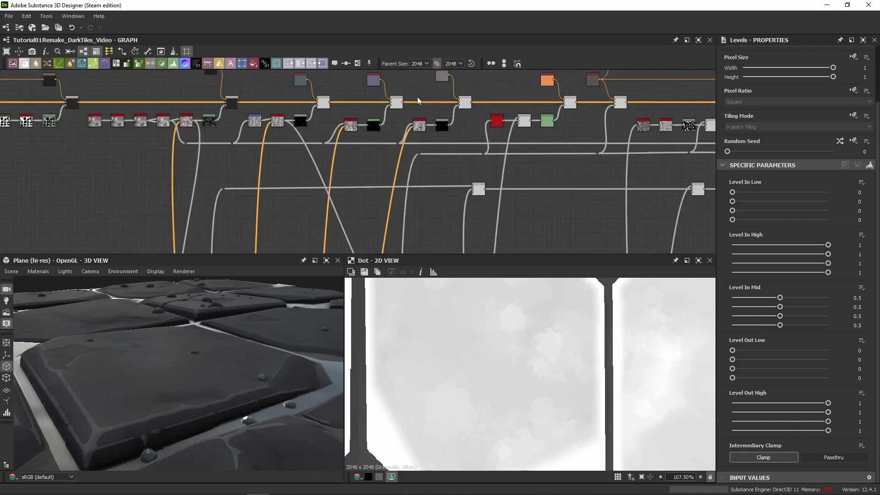
pyautogui.moveTo(381, 87); pyautogui.dragTo(430, 109, button='middle')
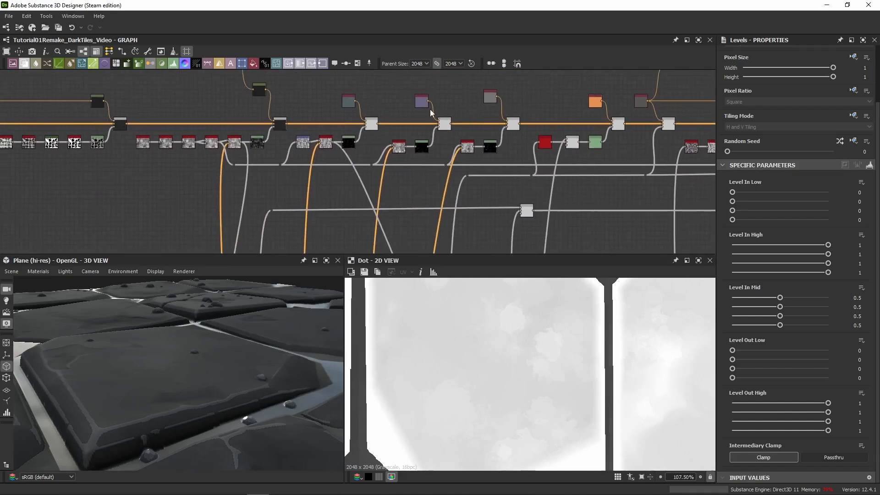
pyautogui.click(405, 146)
pyautogui.scroll(-1, 408, 221)
pyautogui.moveTo(416, 198); pyautogui.dragTo(433, 225, button='middle')
pyautogui.scroll(3, 616, 174)
pyautogui.click(530, 205)
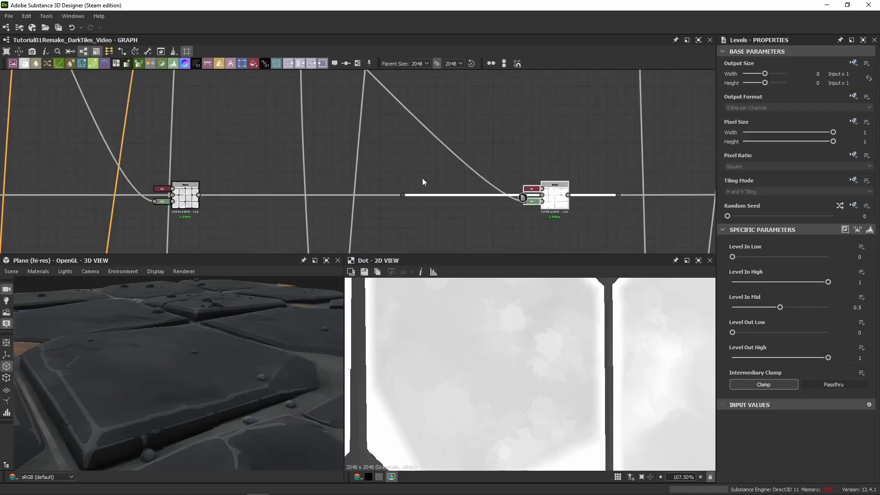
# - Delete the Dot in front of the newly linked Blend and move that Blend group close behind the previous one
pyautogui.moveTo(421, 178); pyautogui.dragTo(339, 184)
pyautogui.press('Delete')
pyautogui.scroll(-4, 416, 168)
pyautogui.moveTo(496, 180); pyautogui.dragTo(377, 184)
pyautogui.moveTo(350, 157); pyautogui.dragTo(395, 173, button='middle')
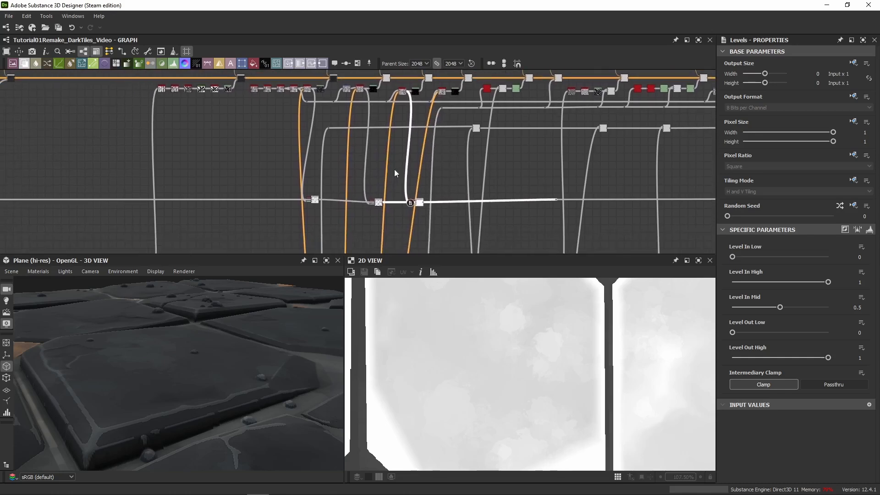
# - Adjust the spacing of the last two Blend groups along the height link beneath their noise sources
pyautogui.scroll(3, 425, 196)
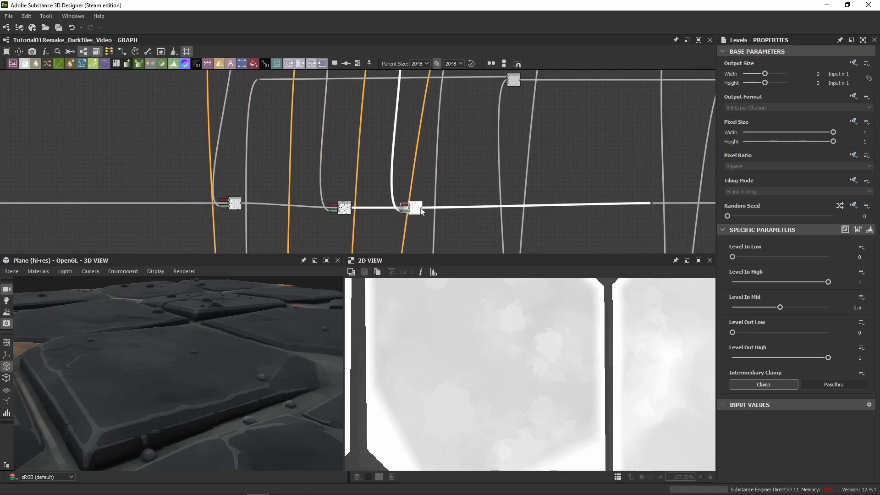
pyautogui.moveTo(433, 112); pyautogui.dragTo(408, 226, button='middle')
pyautogui.scroll(4, 407, 123)
pyautogui.scroll(-4, 363, 187)
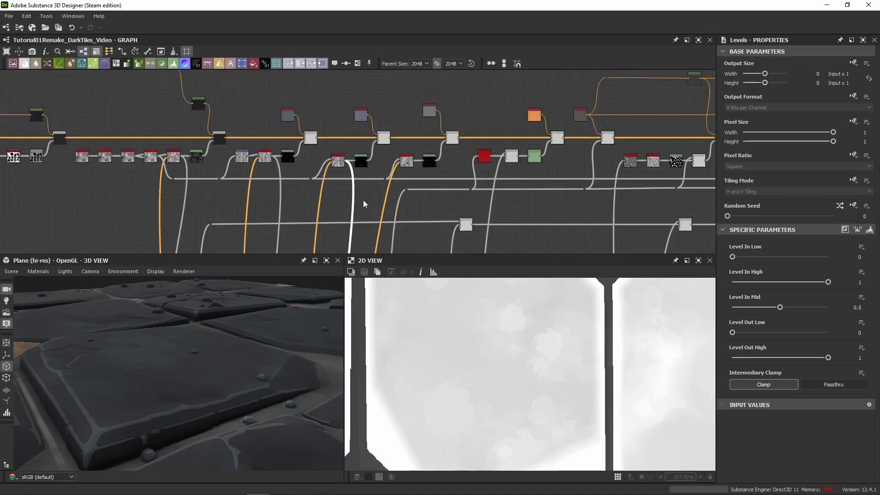
pyautogui.moveTo(363, 199); pyautogui.dragTo(385, 138, button='middle')
pyautogui.moveTo(388, 198); pyautogui.dragTo(397, 196)
pyautogui.moveTo(327, 169); pyautogui.dragTo(317, 193)
pyautogui.scroll(-3, 317, 193)
pyautogui.moveTo(319, 186); pyautogui.dragTo(323, 209, button='middle')
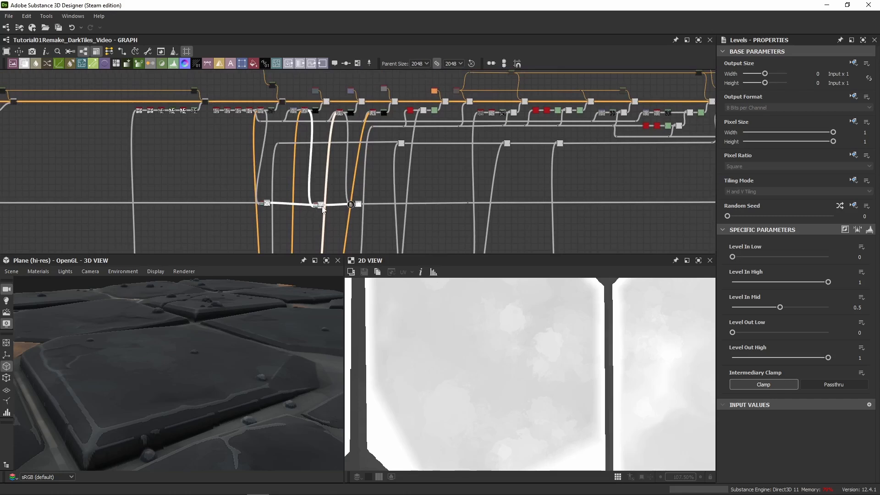
pyautogui.scroll(4, 353, 207)
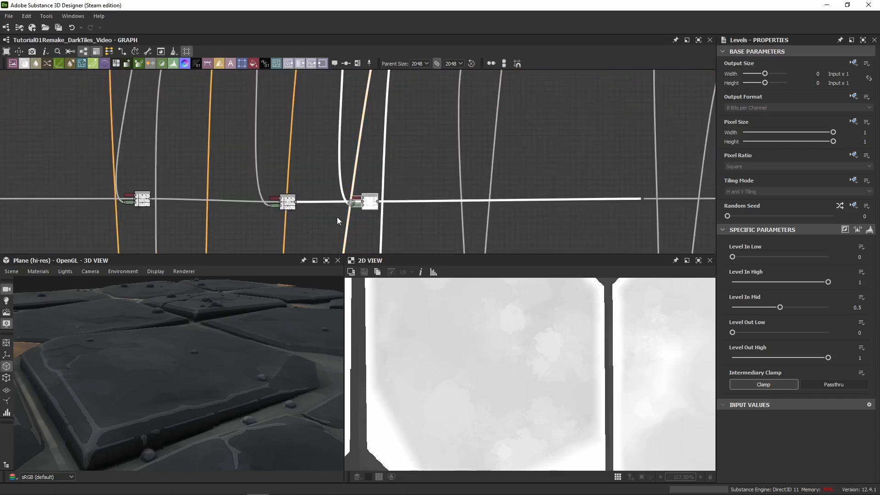
# - Preview the third Blend's result and compare the tiles in 2D and 3D with the node enabled and disabled
pyautogui.moveTo(397, 92)
pyautogui.mouseDown(button='middle')
pyautogui.moveTo(414, 259)
pyautogui.moveTo(410, 98)
pyautogui.mouseUp(button='middle')
pyautogui.scroll(5, 410, 225)
pyautogui.moveTo(390, 226); pyautogui.dragTo(410, 229, button='middle')
pyautogui.scroll(3, 375, 155)
pyautogui.doubleClick(421, 190)
pyautogui.scroll(-4, 523, 343)
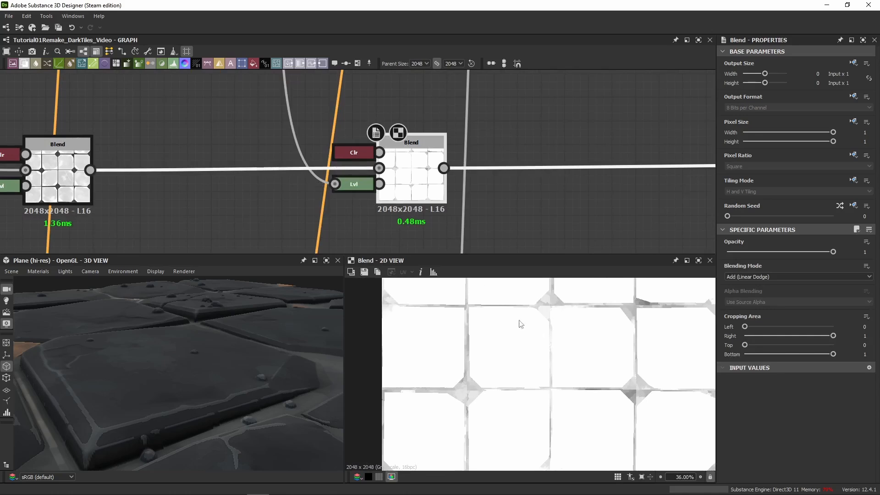
pyautogui.hotkey('shift', 'd')
pyautogui.hotkey('shift', 'd')
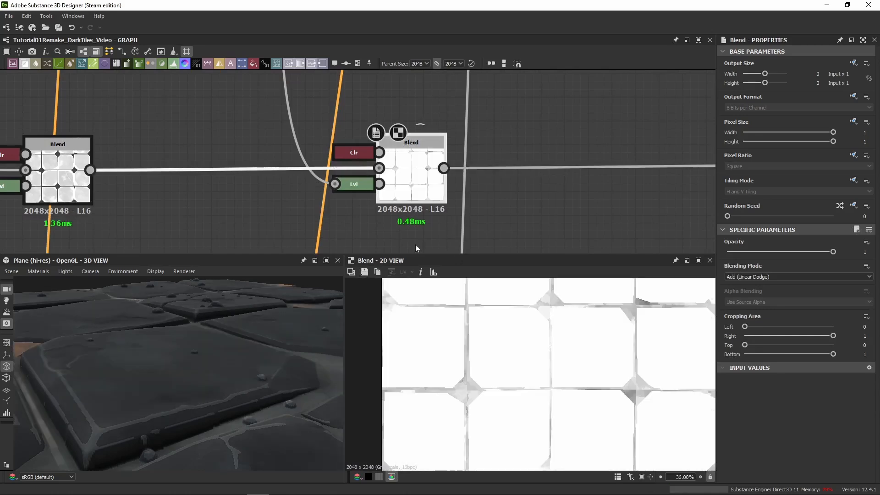
pyautogui.hotkey('shift', 'd')
pyautogui.hotkey('shift', 'd')
pyautogui.hotkey('shift', 'd')
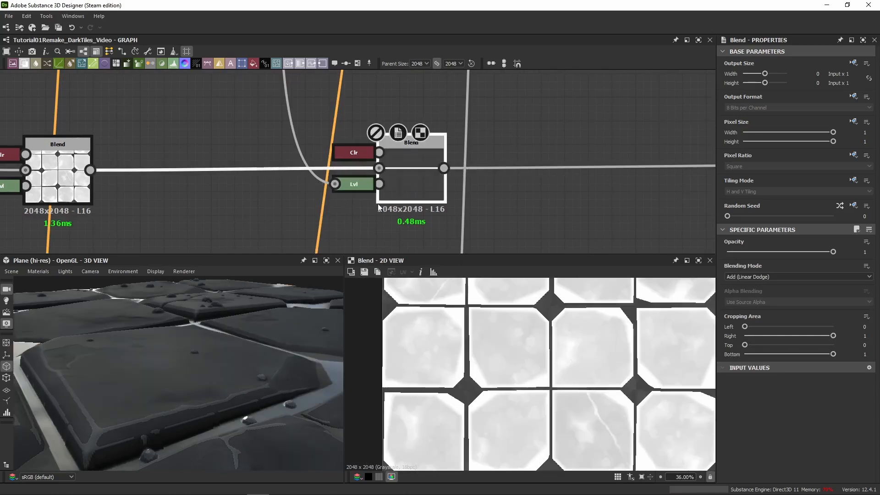
pyautogui.hotkey('shift', 'd')
pyautogui.hotkey('shift', 'd')
# - Check the third Blend's docked Levels parameters and place a replacement Levels node with adjusted levels beside the Blend
pyautogui.click(354, 185)
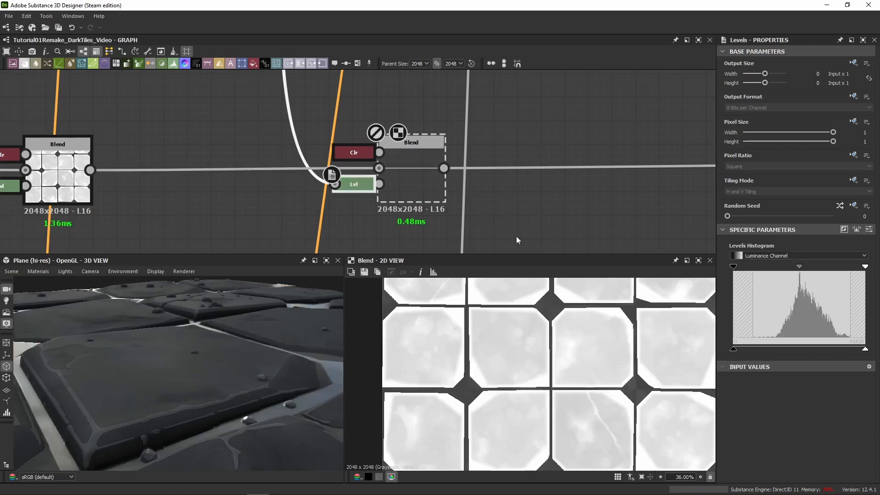
pyautogui.click(870, 230)
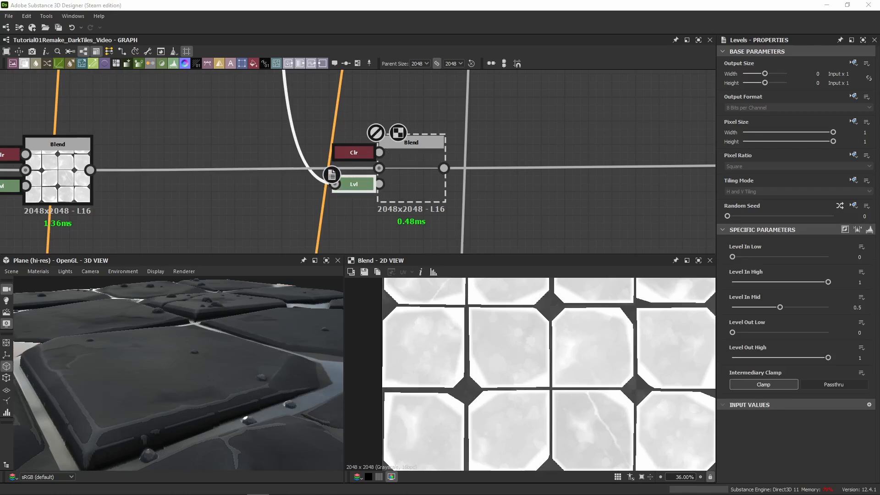
pyautogui.click(869, 230)
pyautogui.moveTo(284, 240); pyautogui.dragTo(296, 199, button='middle')
pyautogui.click(296, 198)
pyautogui.click(173, 64)
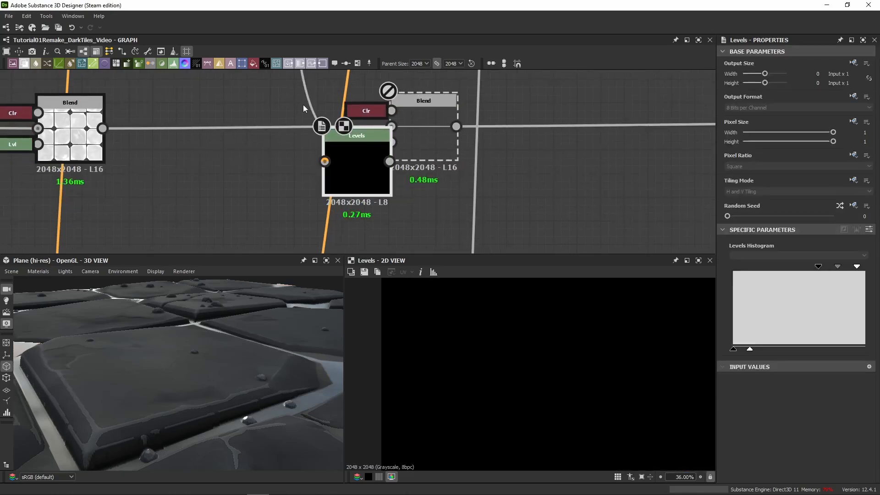
# - Add a Dot on the noise link and route it through the replacement Levels into the third Blend's lowest input
pyautogui.keyDown('alt'); pyautogui.click(309, 106); pyautogui.keyUp('alt')
pyautogui.moveTo(340, 164); pyautogui.dragTo(289, 212)
pyautogui.moveTo(309, 107); pyautogui.dragTo(273, 209)
pyautogui.moveTo(338, 209); pyautogui.dragTo(419, 144)
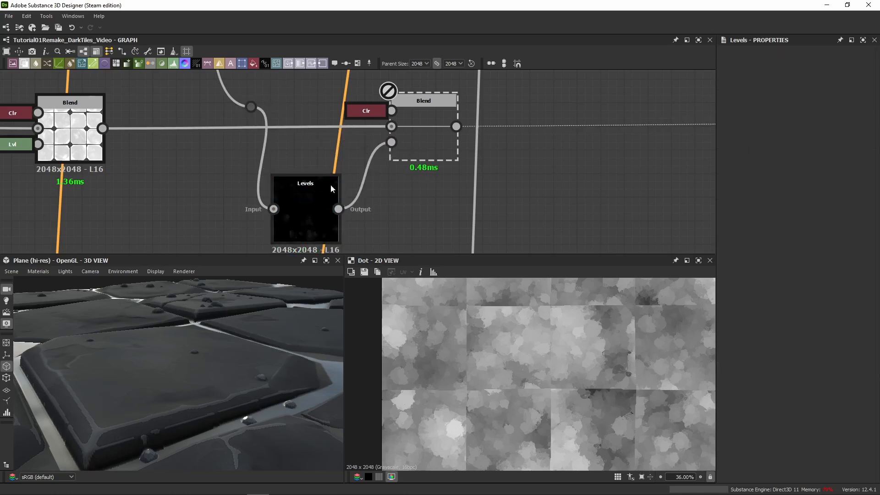
# - Dock the replacement Levels node onto the third Blend and remove the Dot from the noise link
pyautogui.click(328, 186)
pyautogui.press('d')
pyautogui.click(238, 110)
pyautogui.press('BackSpace')
# - Preview the docked Levels, show its parameters as sliders, and set Level In Low to 0.645 and Level In High to 0.94
pyautogui.click(369, 145)
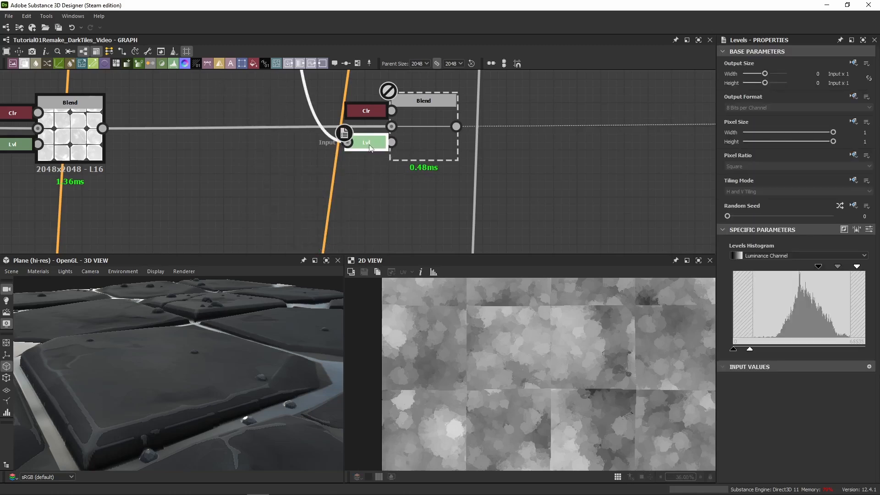
pyautogui.doubleClick(369, 145)
pyautogui.moveTo(431, 169); pyautogui.dragTo(321, 166, button='middle')
pyautogui.press('f')
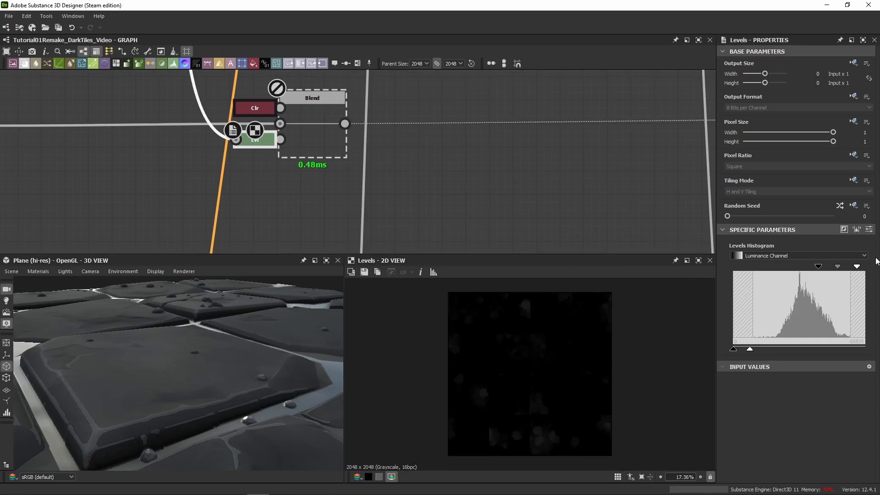
pyautogui.click(869, 229)
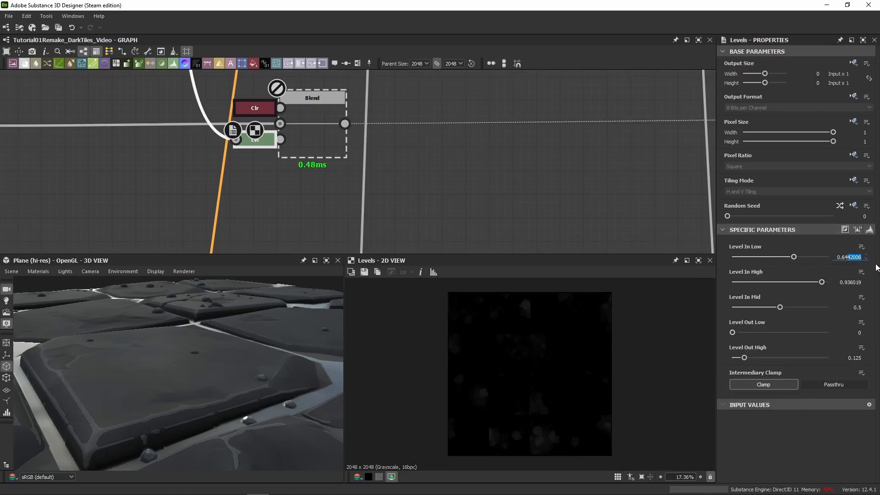
pyautogui.write('5')
pyautogui.press('Return')
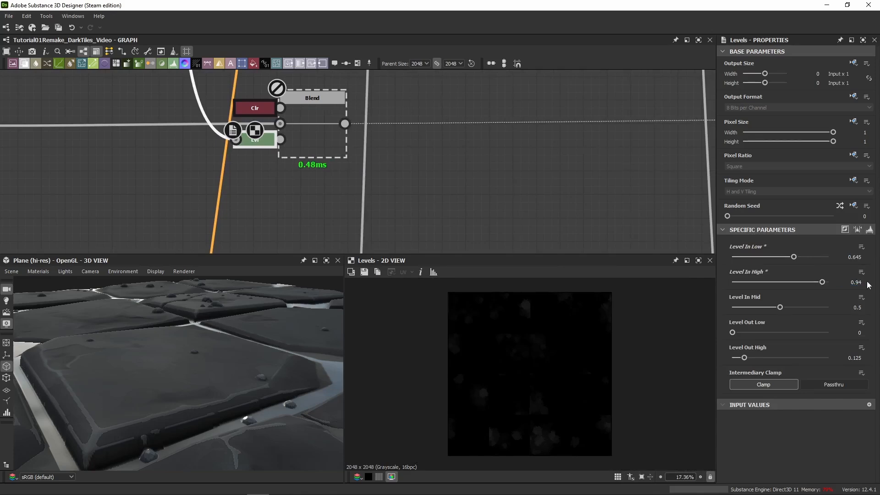
# - Re-enable the third Blend and inspect its tile result up close in the 2D view
pyautogui.moveTo(259, 198); pyautogui.dragTo(264, 233, button='middle')
pyautogui.click(341, 172)
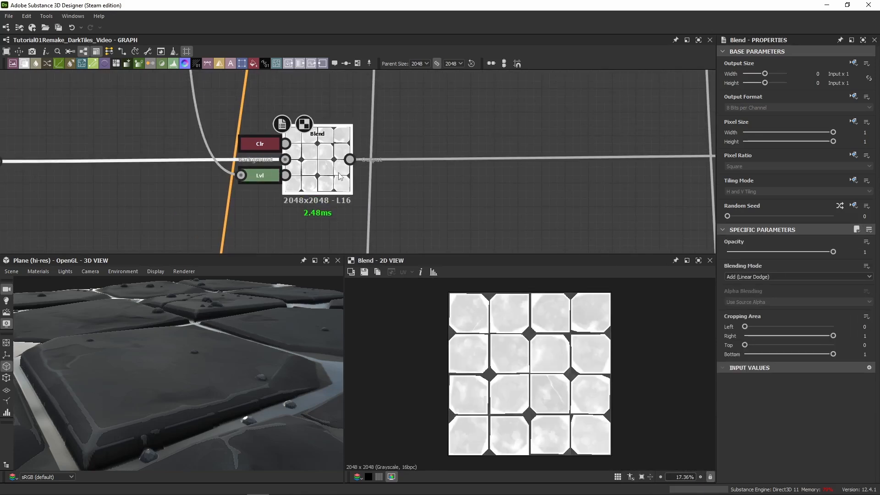
pyautogui.scroll(6, 507, 422)
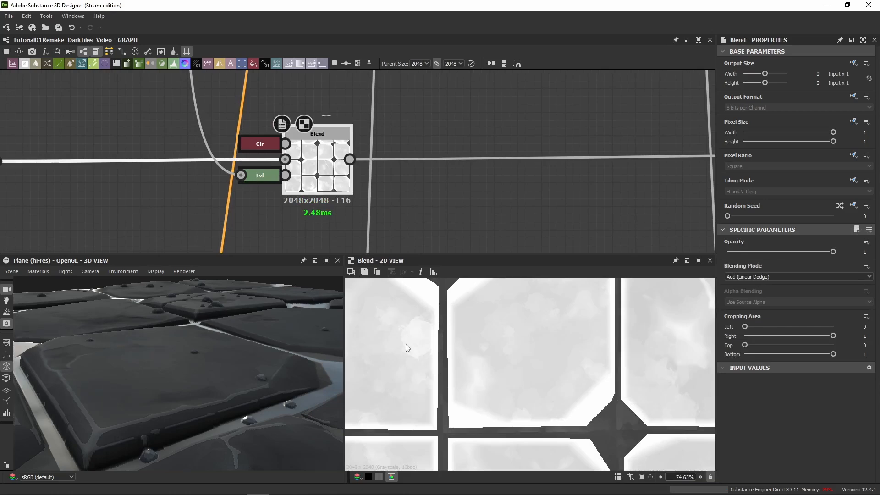
pyautogui.moveTo(403, 350); pyautogui.dragTo(504, 361, button='middle')
# - Paste another Blend group with docked Uniform Color and Levels and place it above the height link, beyond the third Blend
pyautogui.scroll(-3, 427, 166)
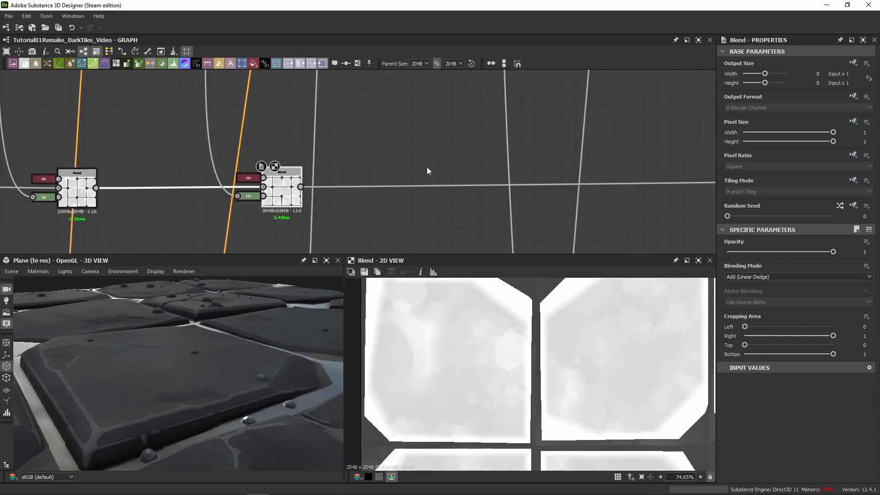
pyautogui.moveTo(427, 167); pyautogui.dragTo(371, 141, button='middle')
pyautogui.moveTo(204, 143); pyautogui.dragTo(181, 207)
pyautogui.hotkey('ctrl', 'v')
pyautogui.moveTo(376, 166); pyautogui.dragTo(370, 134)
# - Show the pasted group's docked Levels parameters as numeric sliders and preview the new Blend
pyautogui.click(328, 153)
pyautogui.click(333, 138)
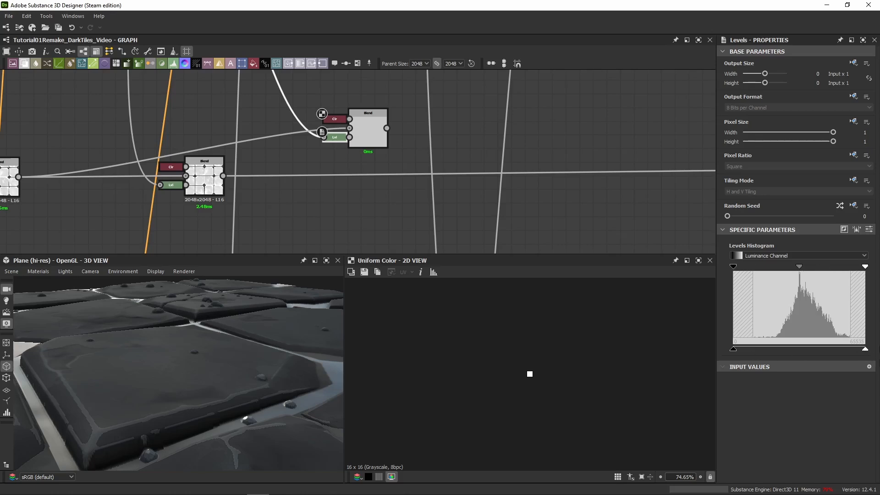
pyautogui.click(869, 230)
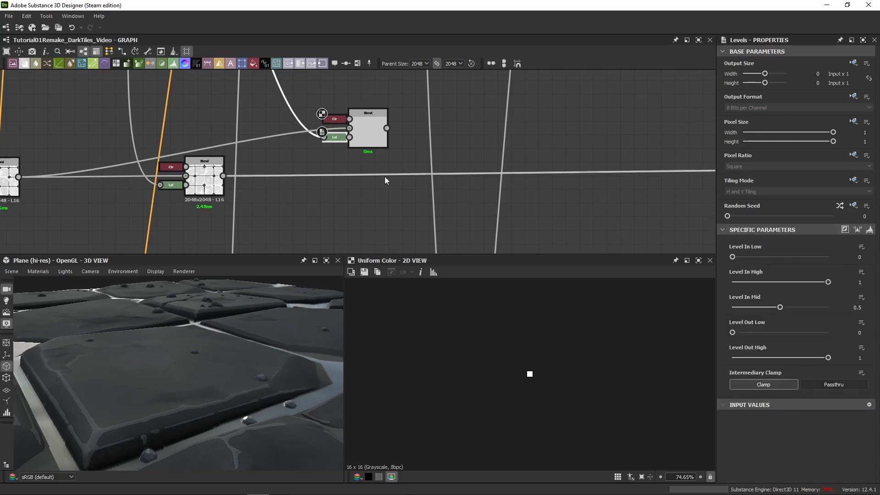
pyautogui.scroll(5, 384, 177)
pyautogui.click(340, 180)
pyautogui.doubleClick(398, 197)
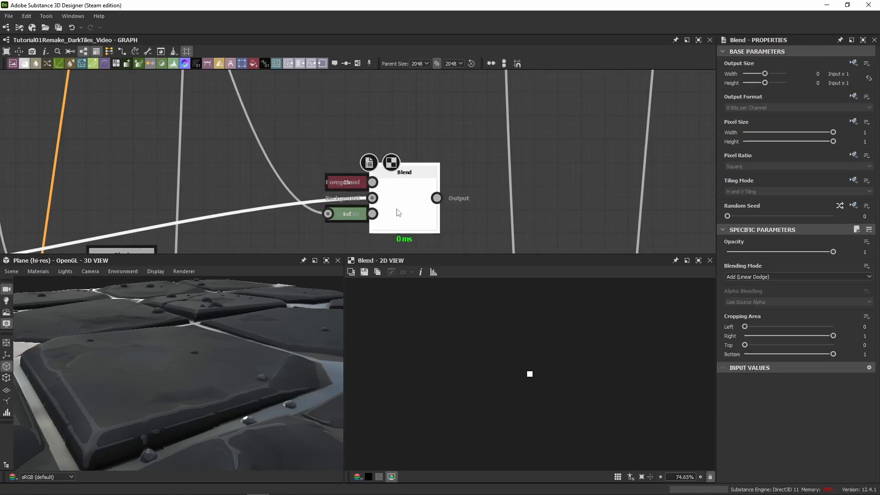
# - Connect the color network's last Vector Warp Grayscale output to the input of the fourth Blend's docked Levels
pyautogui.scroll(-6, 278, 136)
pyautogui.scroll(3, 342, 121)
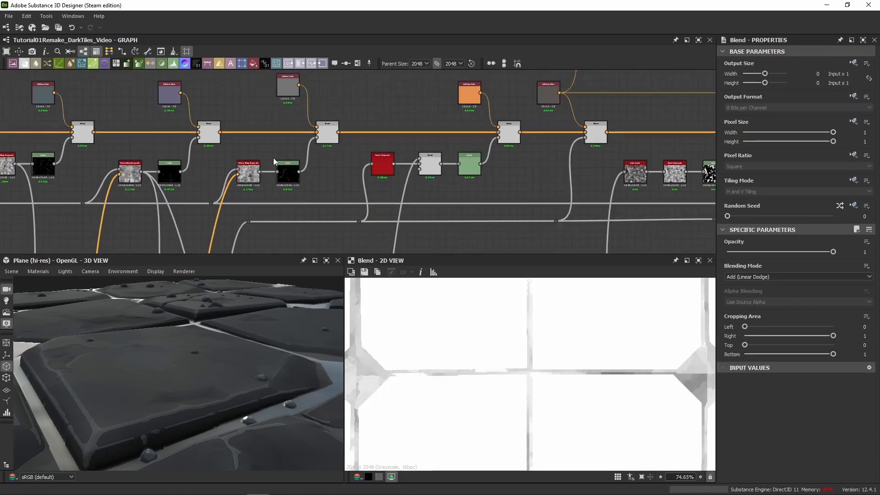
pyautogui.click(259, 172)
pyautogui.moveTo(283, 184); pyautogui.dragTo(298, 75, button='middle')
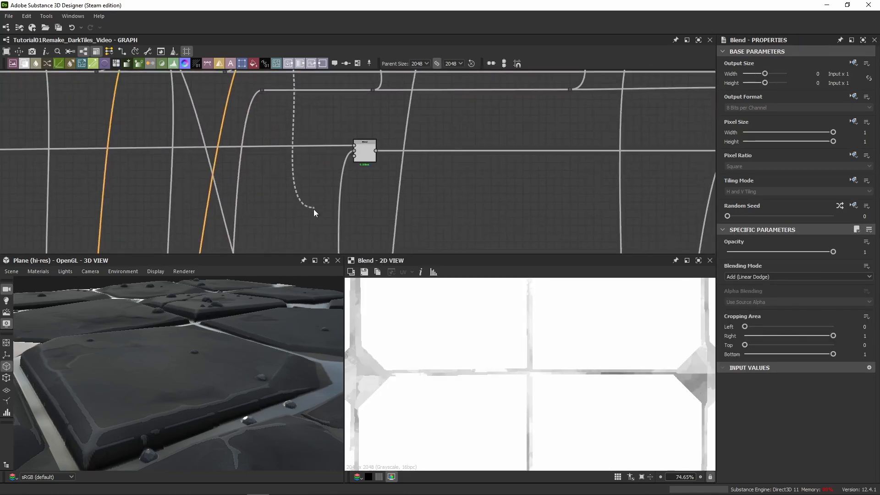
pyautogui.moveTo(313, 210); pyautogui.dragTo(309, 84, button='middle')
pyautogui.scroll(6, 282, 137)
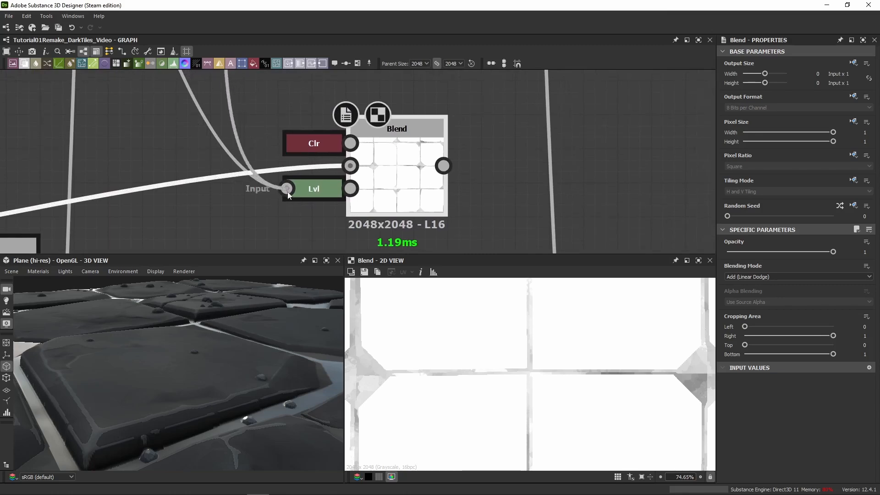
pyautogui.click(284, 189)
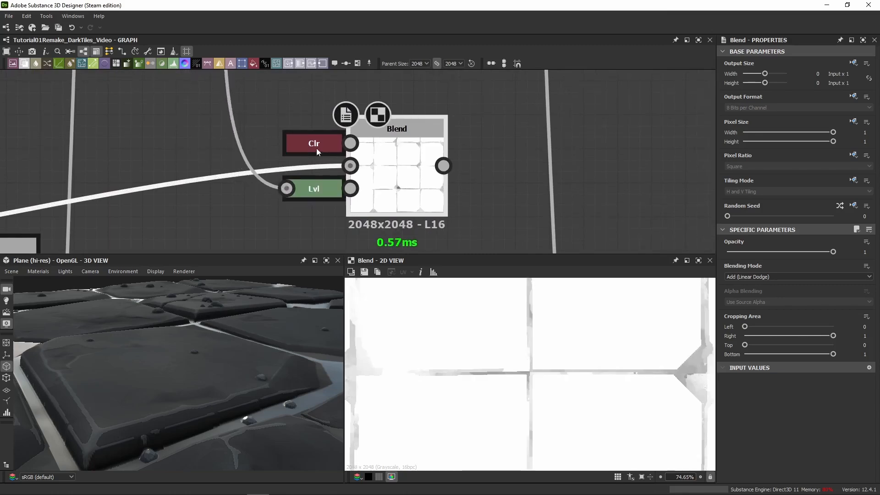
# - Review the color network's warped noise masks in the graph and examine the tile surface in the 3D view
pyautogui.scroll(-10, 316, 148)
pyautogui.scroll(-2, 242, 96)
pyautogui.moveTo(303, 141); pyautogui.dragTo(345, 116, button='middle')
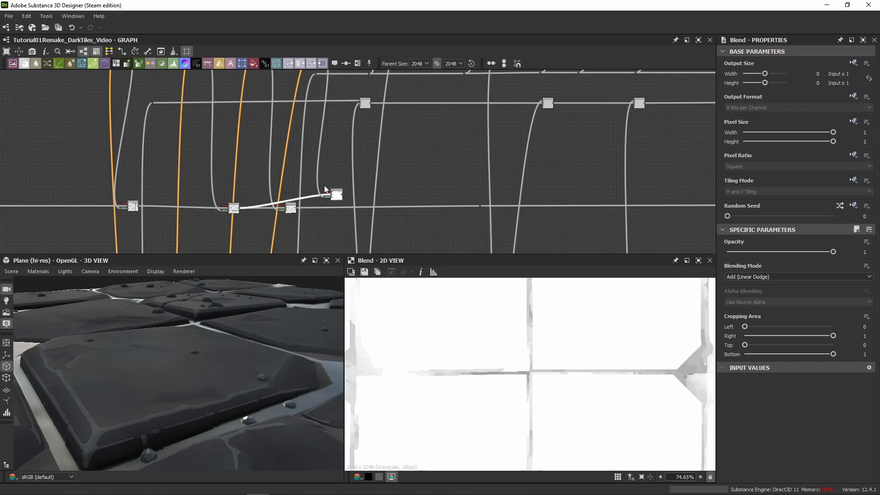
pyautogui.moveTo(283, 121); pyautogui.dragTo(301, 235, button='middle')
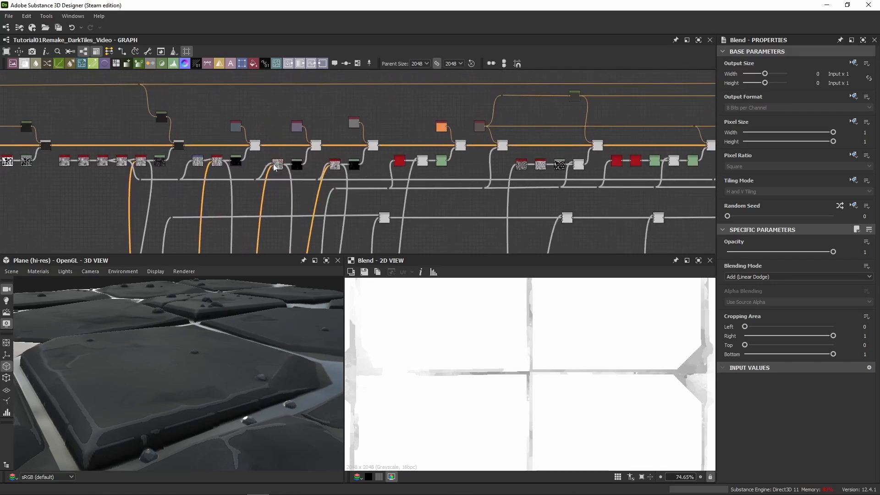
pyautogui.scroll(5, 274, 167)
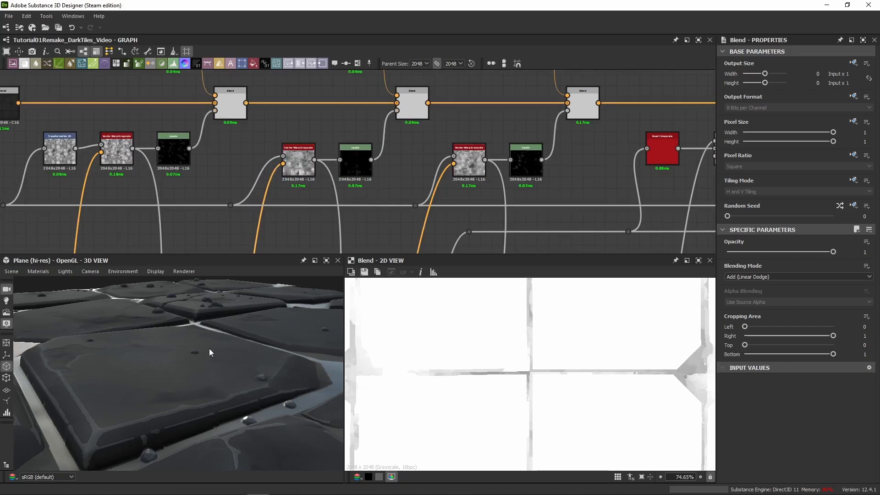
pyautogui.moveTo(209, 348); pyautogui.dragTo(214, 313)
pyautogui.moveTo(343, 213); pyautogui.dragTo(349, 100, button='middle')
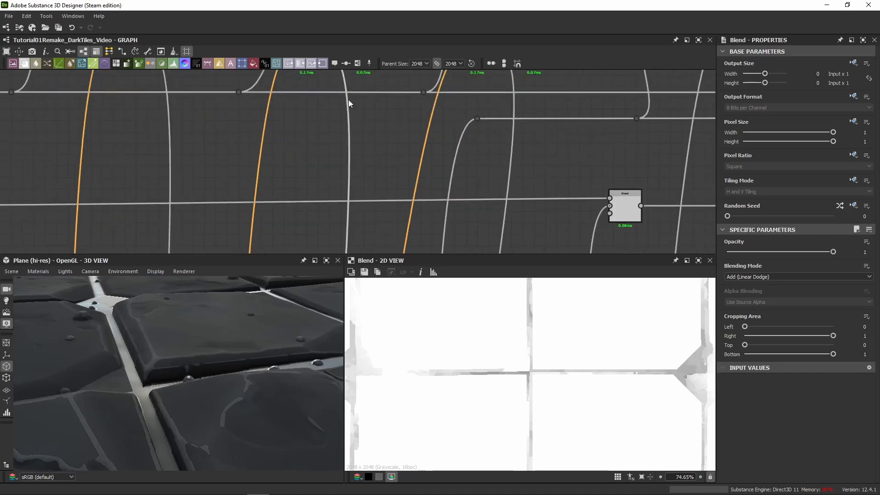
# - Connect the third Blend's output to the fourth Blend's background and route the fourth Blend's output into a new dot on the height link
pyautogui.scroll(-4, 347, 103)
pyautogui.moveTo(348, 221); pyautogui.dragTo(337, 140, button='middle')
pyautogui.scroll(-2, 337, 143)
pyautogui.scroll(5, 361, 208)
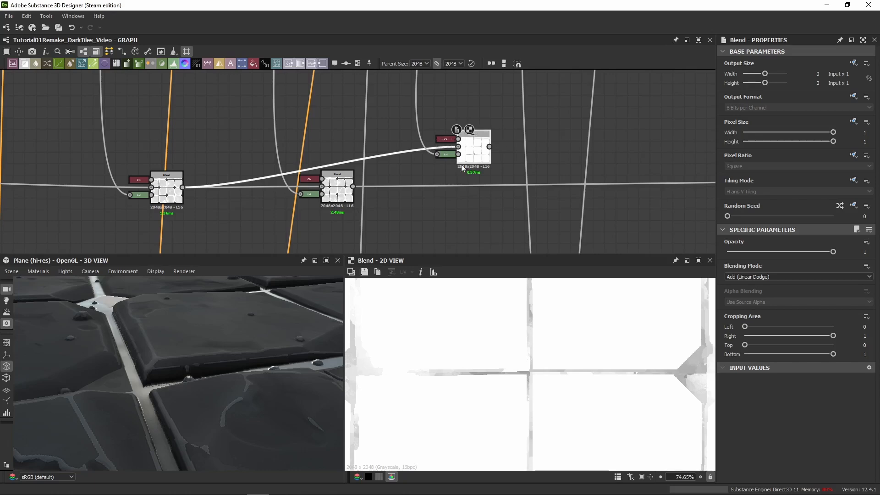
pyautogui.moveTo(353, 186); pyautogui.dragTo(459, 147)
pyautogui.moveTo(578, 156); pyautogui.dragTo(459, 157, button='middle')
pyautogui.doubleClick(448, 186)
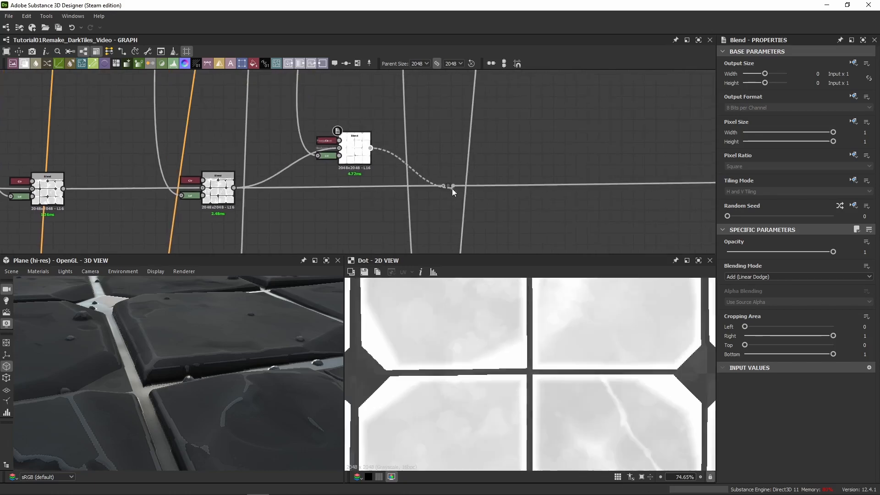
pyautogui.moveTo(451, 188); pyautogui.dragTo(449, 187)
pyautogui.moveTo(389, 153); pyautogui.dragTo(448, 185)
pyautogui.click(357, 150)
# - Line up the fourth Blend with the height chain and move the dot node much farther along the link
pyautogui.scroll(-10, 357, 149)
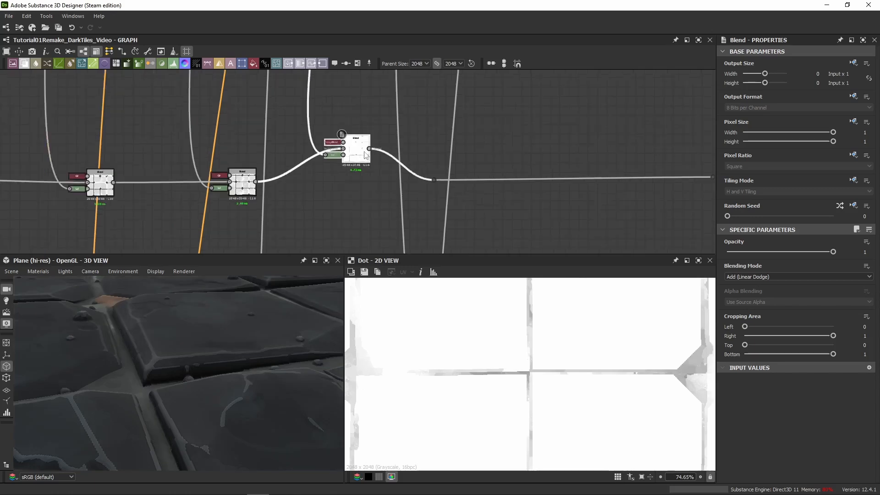
pyautogui.moveTo(357, 98); pyautogui.dragTo(352, 144, button='middle')
pyautogui.scroll(5, 352, 140)
pyautogui.moveTo(372, 77); pyautogui.dragTo(373, 108, button='middle')
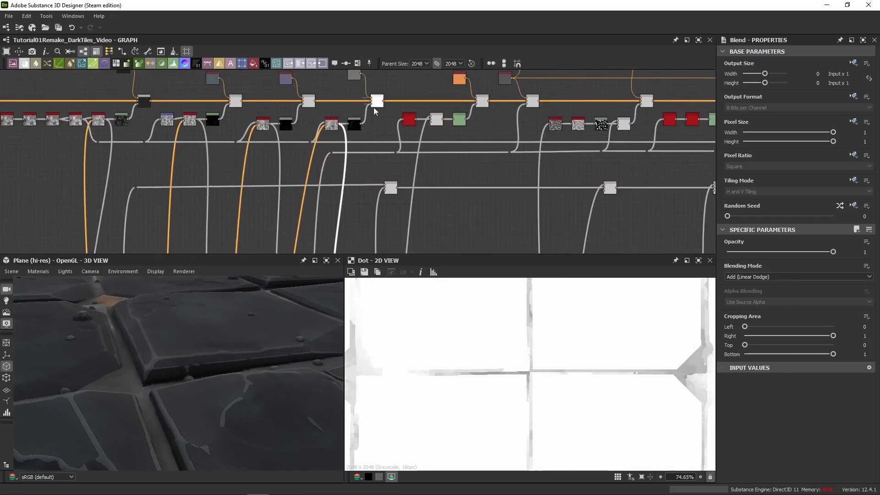
pyautogui.moveTo(377, 222); pyautogui.dragTo(386, 141, button='middle')
pyautogui.scroll(2, 387, 141)
pyautogui.moveTo(365, 124); pyautogui.dragTo(713, 157)
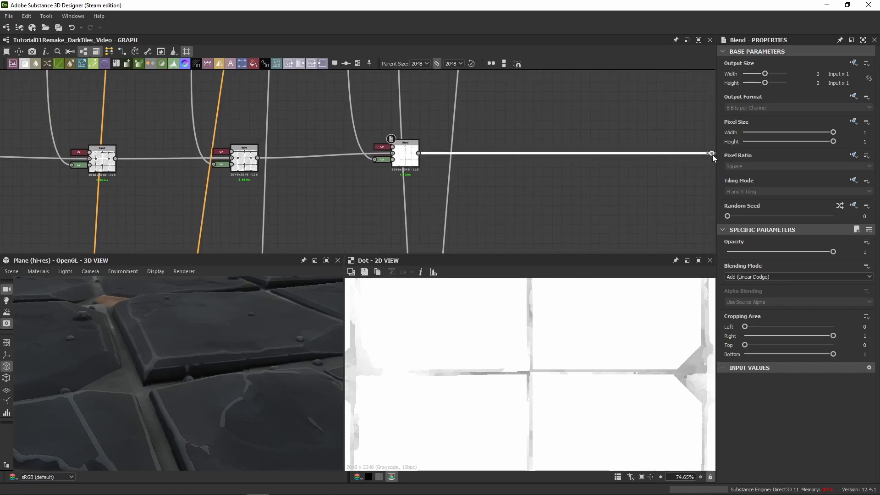
pyautogui.moveTo(492, 157); pyautogui.dragTo(558, 177, button='middle')
# - Paste a Levels node, route the noise mask through it via a dot, and delete the fourth Blend's docked Levels
pyautogui.click(449, 179)
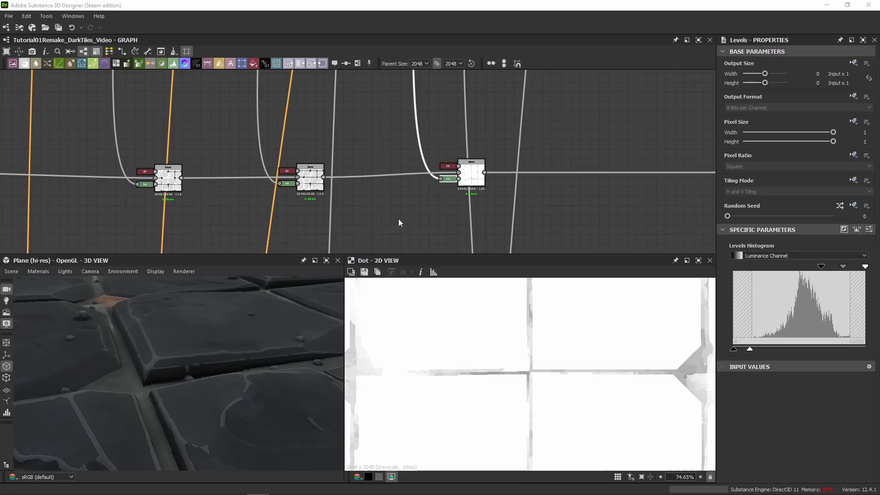
pyautogui.click(390, 218)
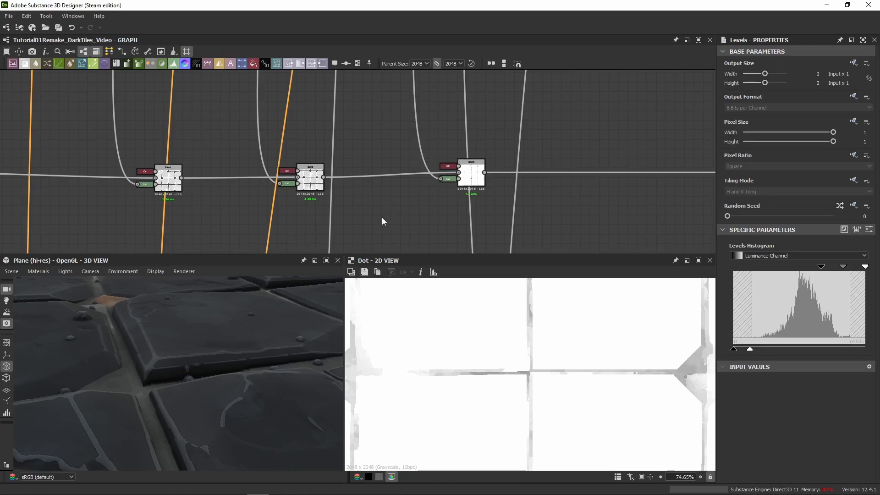
pyautogui.click(403, 201)
pyautogui.hotkey('ctrl', 'v')
pyautogui.scroll(3, 406, 203)
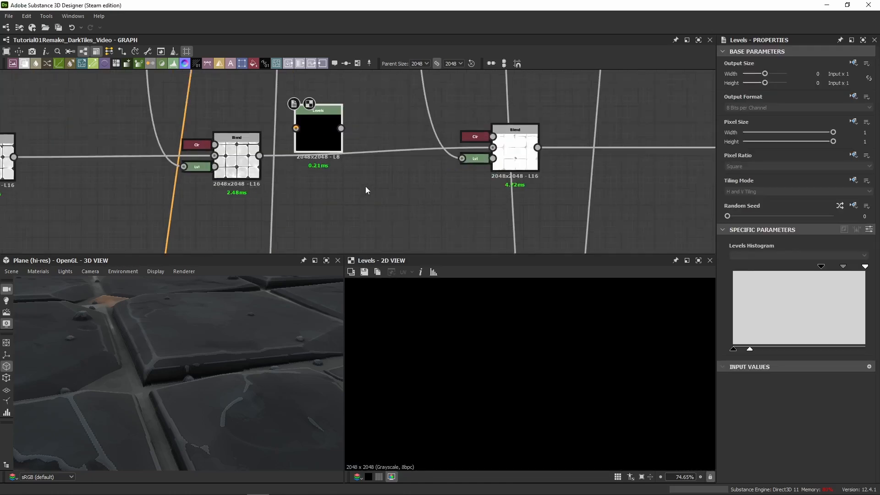
pyautogui.moveTo(300, 133); pyautogui.dragTo(463, 158)
pyautogui.keyDown('alt'); pyautogui.click(427, 107); pyautogui.keyUp('alt')
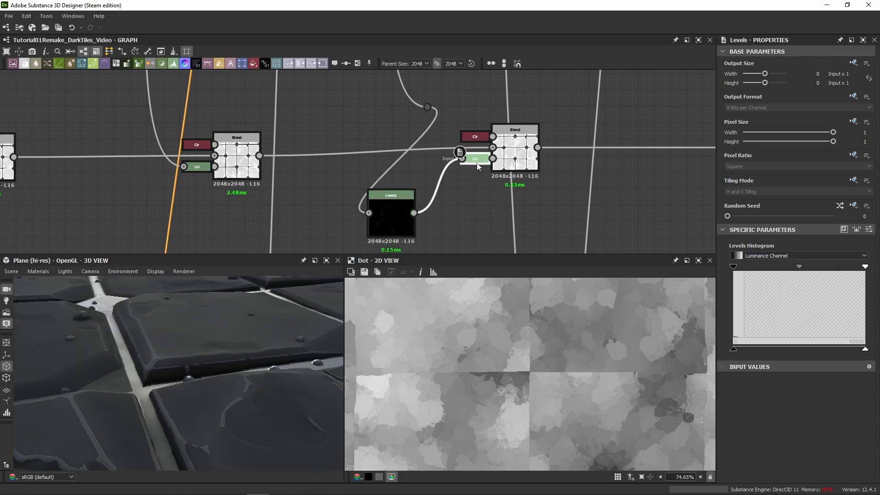
pyautogui.press('Delete')
# - Show the pasted Levels' parameters as numeric sliders and set Level In Low to 0.667
pyautogui.click(387, 204)
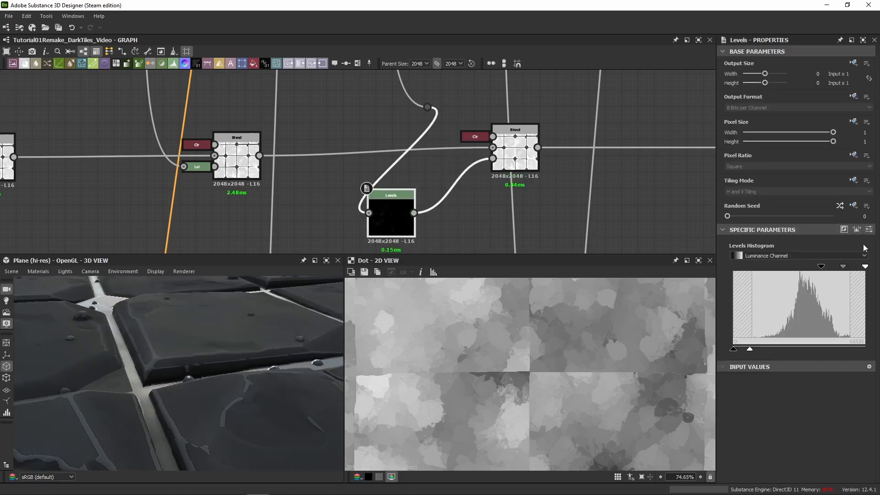
pyautogui.click(868, 232)
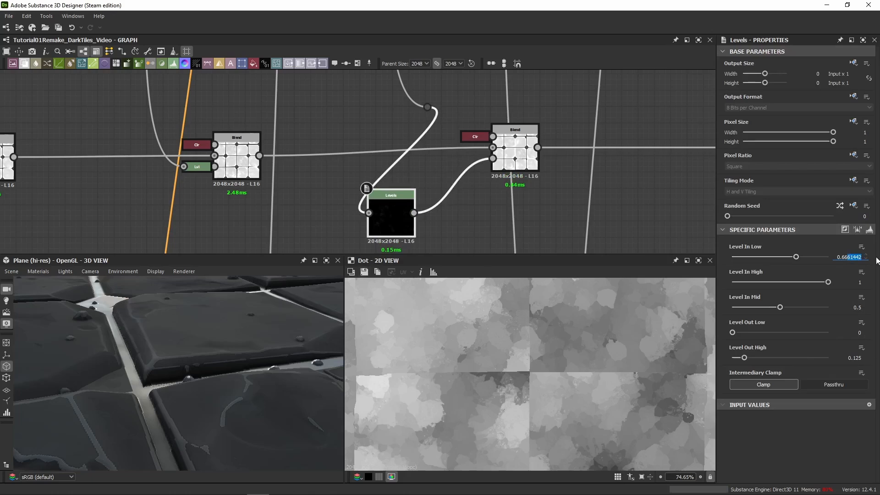
pyautogui.write('7')
pyautogui.press('Return')
# - Dock the pasted Levels on the fourth Blend and delete the dot node in its input link
pyautogui.press('d')
pyautogui.moveTo(442, 97); pyautogui.dragTo(416, 117)
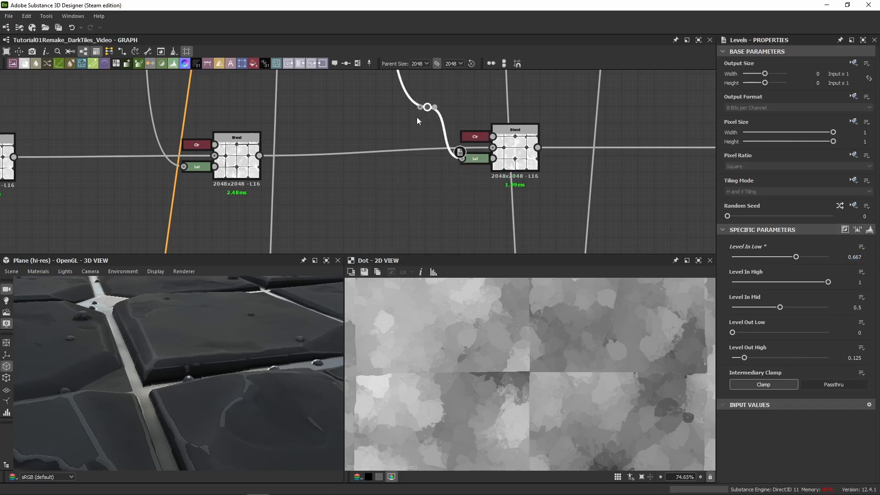
pyautogui.press('Delete')
# - Set the fourth Blend's blending mode to Copy and inspect the diamond-shaped gap between the tiles in the 2D view
pyautogui.click(513, 155)
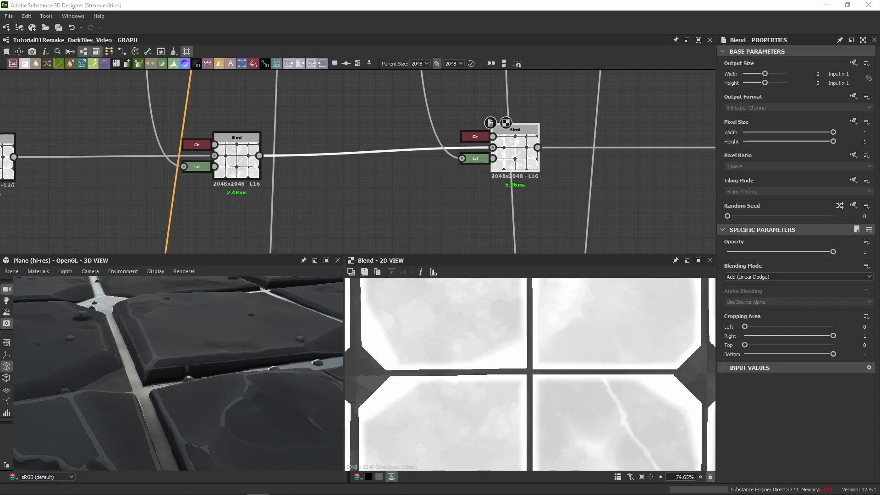
pyautogui.click(753, 285)
pyautogui.scroll(-2, 542, 423)
pyautogui.scroll(3, 435, 392)
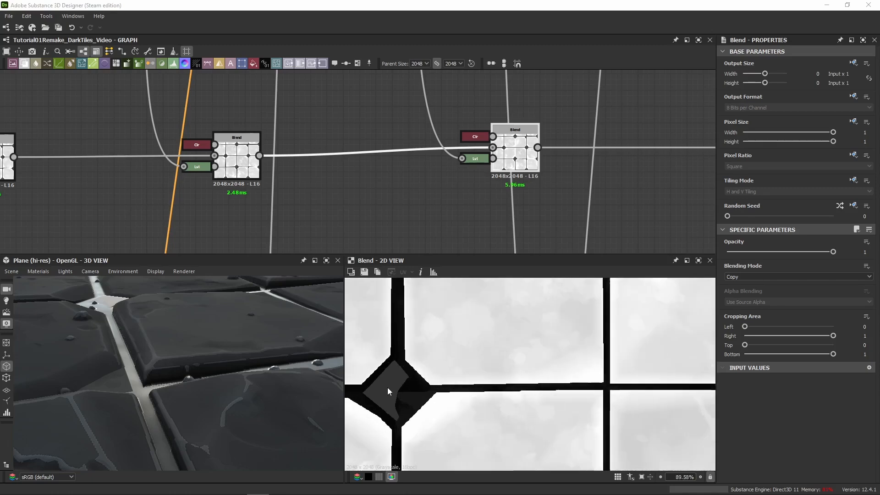
pyautogui.scroll(2, 388, 387)
pyautogui.moveTo(391, 381); pyautogui.dragTo(484, 351, button='middle')
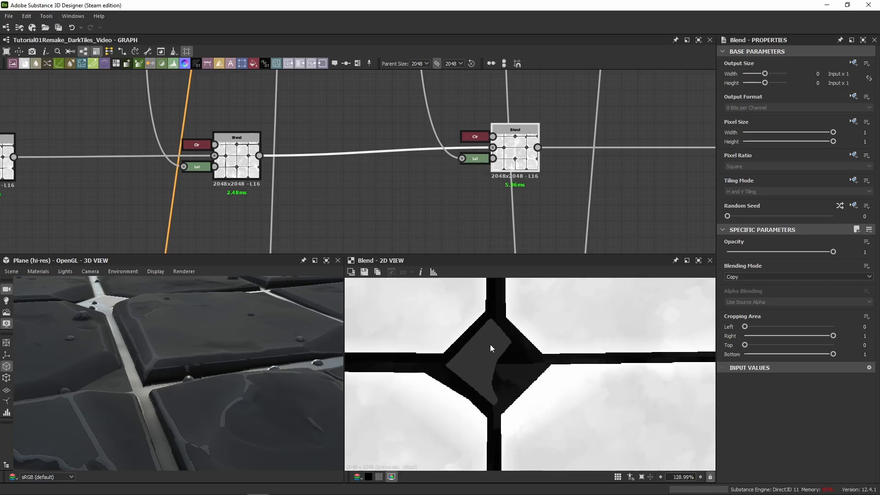
pyautogui.scroll(4, 497, 355)
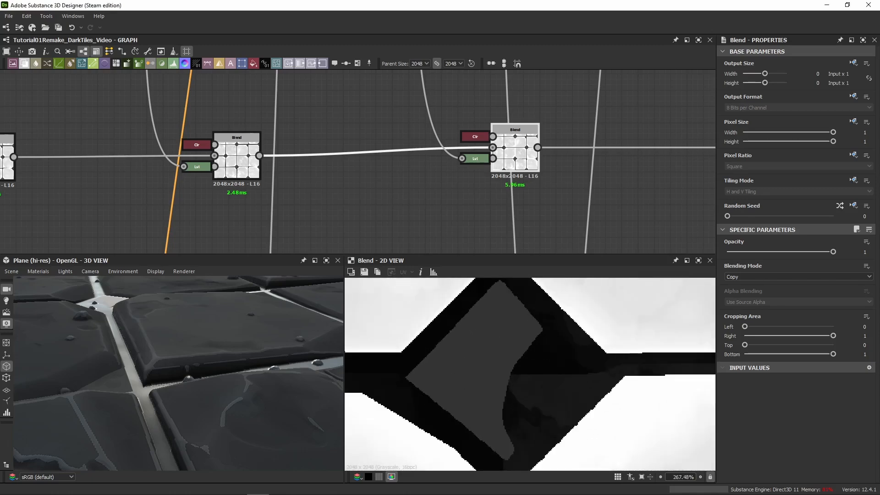
# - Insert a fifth Blend node into the height link between the fourth Blend and the dot
pyautogui.scroll(-4, 409, 201)
pyautogui.moveTo(400, 200); pyautogui.dragTo(117, 200, button='middle')
pyautogui.click(354, 177)
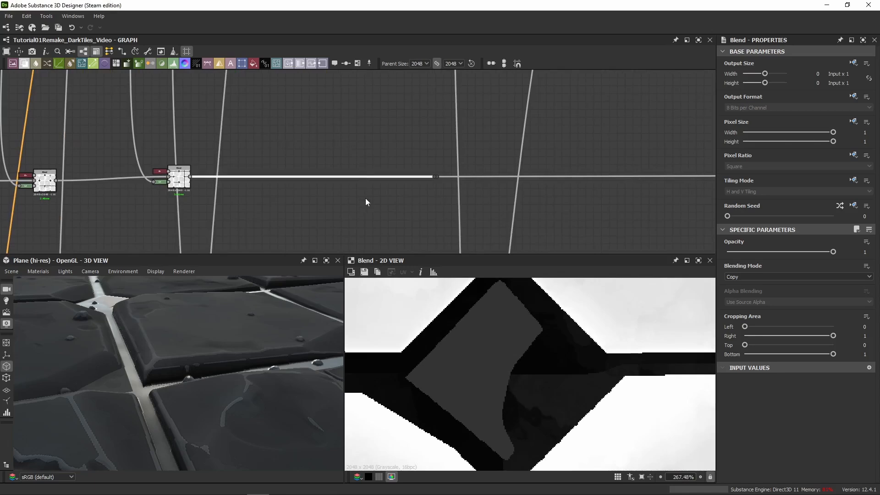
pyautogui.press('space')
pyautogui.write('b')
pyautogui.press('Return')
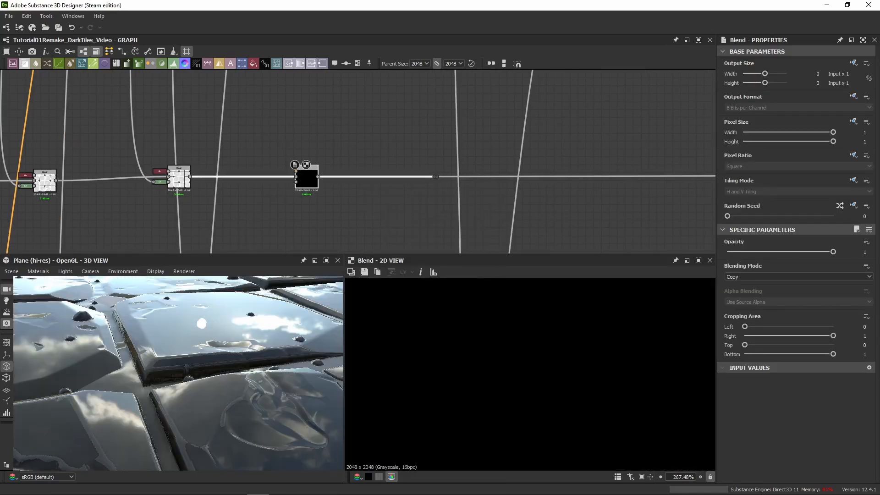
# - Add a Levels node between the fourth and fifth Blend nodes
pyautogui.scroll(4, 163, 185)
pyautogui.click(352, 189)
pyautogui.press('space')
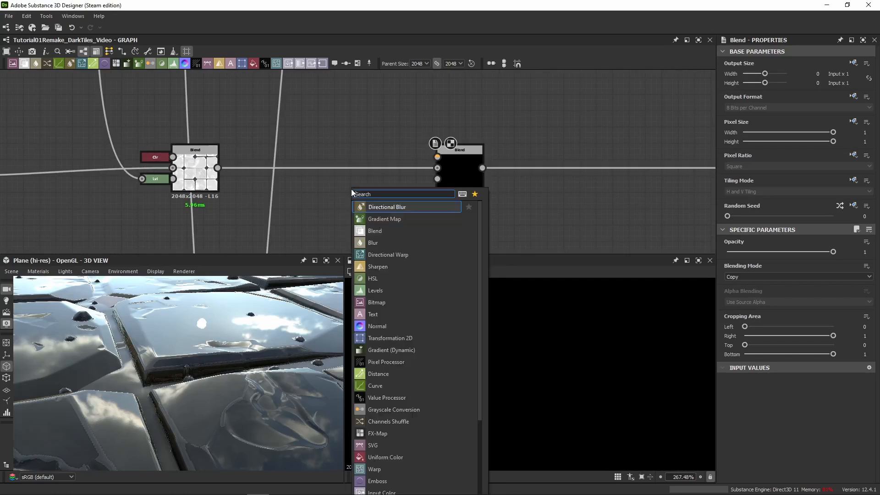
pyautogui.write('levels')
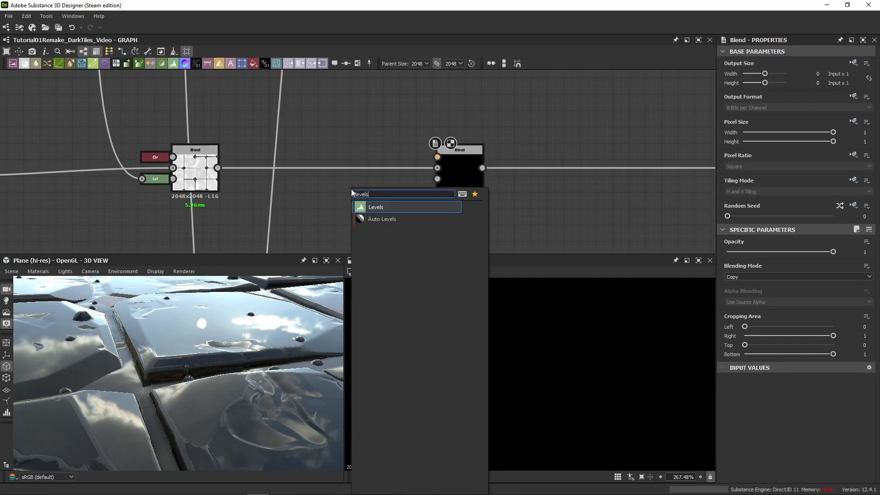
pyautogui.press('Return')
pyautogui.moveTo(152, 158); pyautogui.dragTo(132, 103)
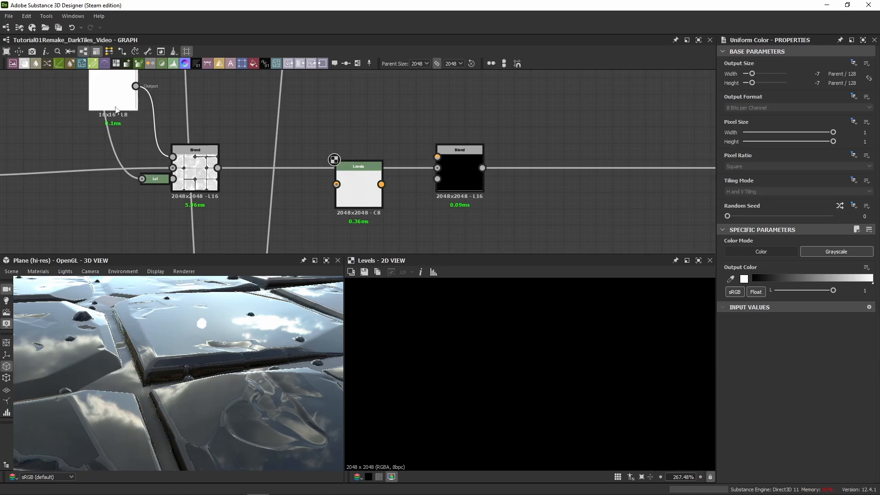
pyautogui.hotkey('ctrl', 'z')
pyautogui.moveTo(383, 188); pyautogui.dragTo(418, 198)
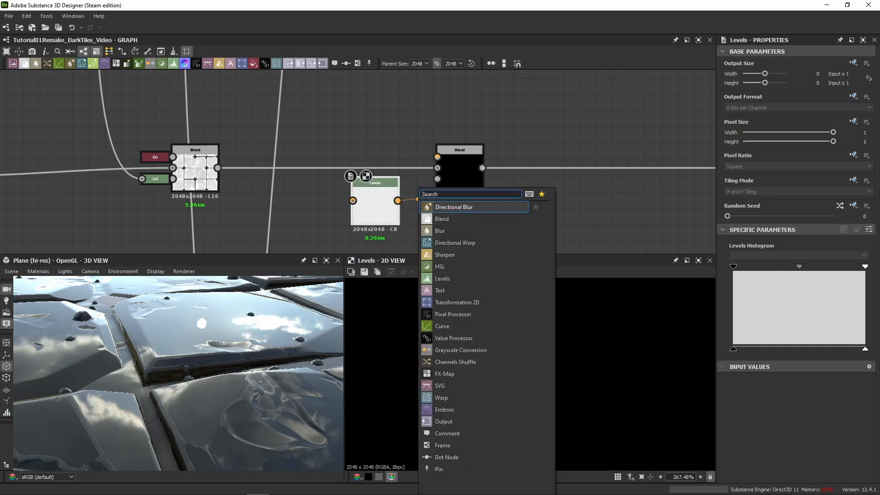
pyautogui.press('Escape')
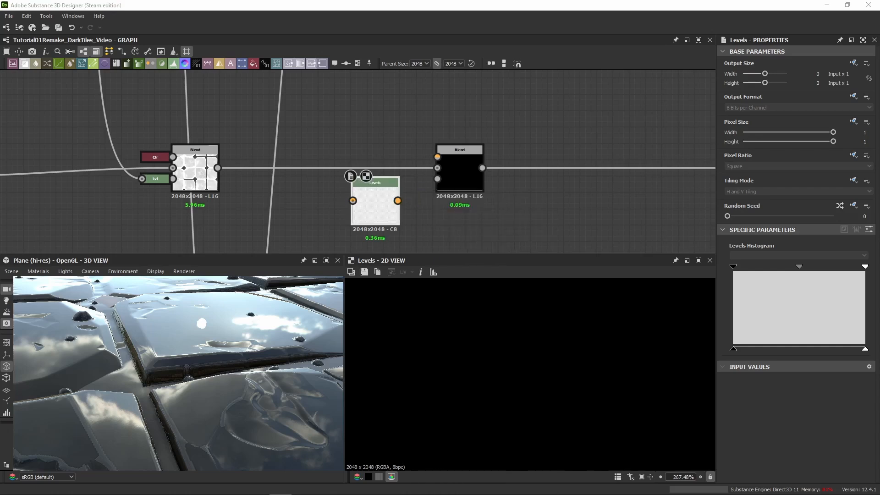
# - Connect the new Levels output to the fifth Blend's opacity input and shift the Levels slightly closer to it
pyautogui.moveTo(398, 200); pyautogui.dragTo(437, 179)
pyautogui.moveTo(372, 204); pyautogui.dragTo(389, 207)
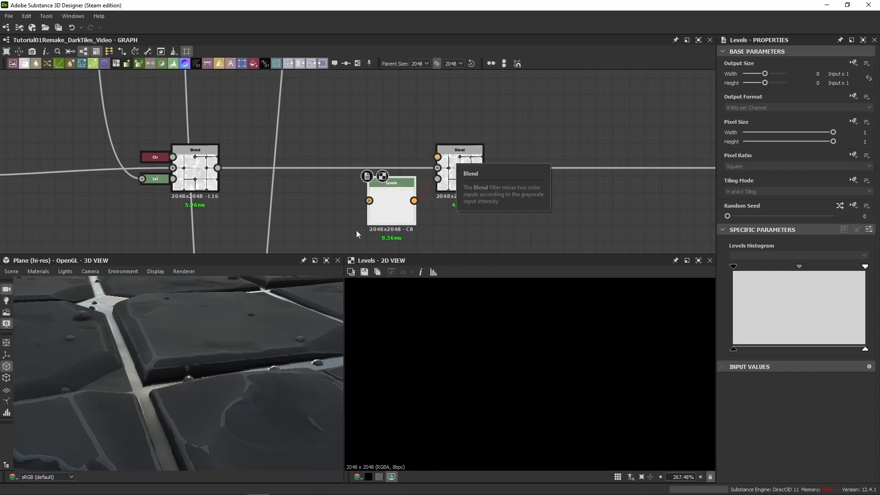
# - Copy the fourth Blend's docked Uniform Color, connect the copy to the fifth Blend's foreground, and place it above the new Levels
pyautogui.click(154, 154)
pyautogui.hotkey('ctrl', 'c')
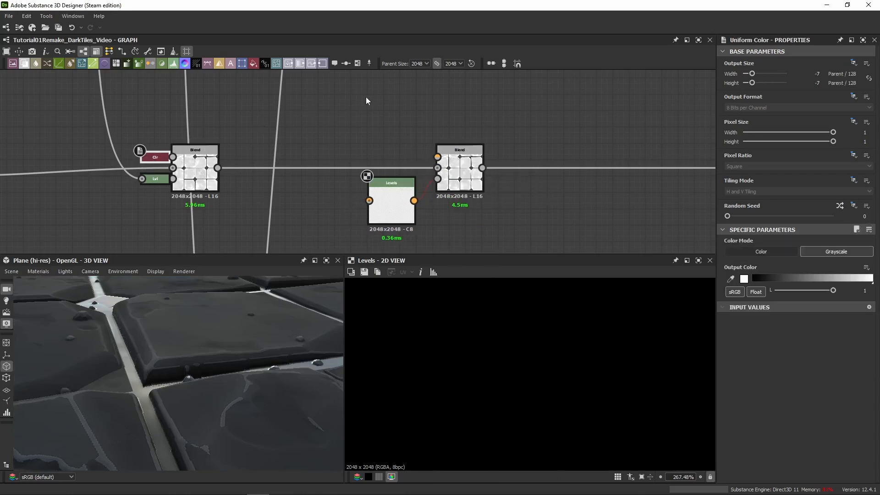
pyautogui.hotkey('ctrl', 'v')
pyautogui.moveTo(354, 146); pyautogui.dragTo(434, 149)
pyautogui.click(435, 138)
pyautogui.moveTo(414, 112); pyautogui.dragTo(437, 157)
pyautogui.click(421, 157)
pyautogui.press('d')
pyautogui.click(421, 158)
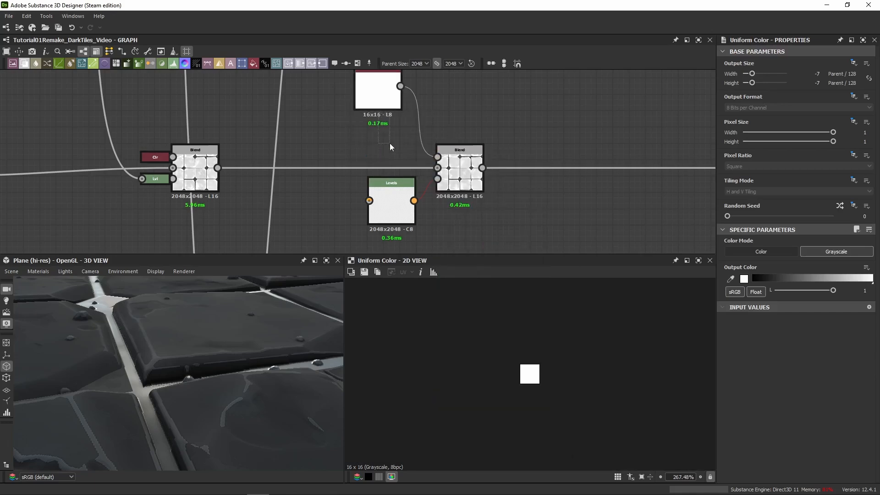
pyautogui.moveTo(378, 104); pyautogui.dragTo(392, 121)
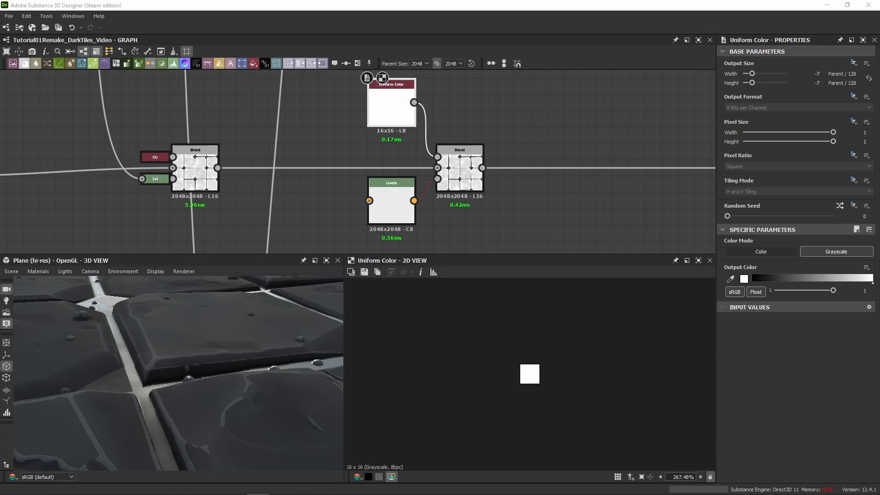
# - Connect the Blend output in the Diamonds Mask After Ground frame to the input of the fifth Blend's Levels node
pyautogui.scroll(-9, 436, 206)
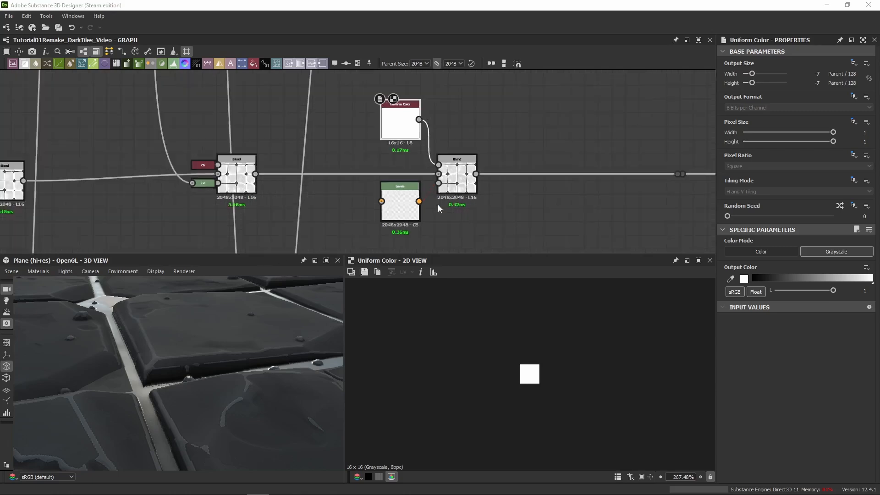
pyautogui.moveTo(440, 234); pyautogui.dragTo(463, 125, button='middle')
pyautogui.moveTo(458, 194); pyautogui.dragTo(467, 150, button='middle')
pyautogui.scroll(8, 463, 153)
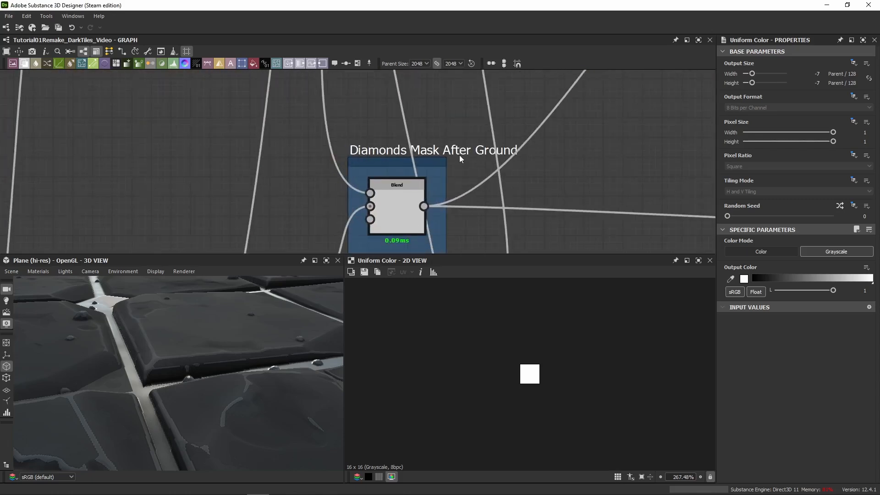
pyautogui.moveTo(424, 206); pyautogui.dragTo(502, 133)
pyautogui.scroll(-9, 501, 133)
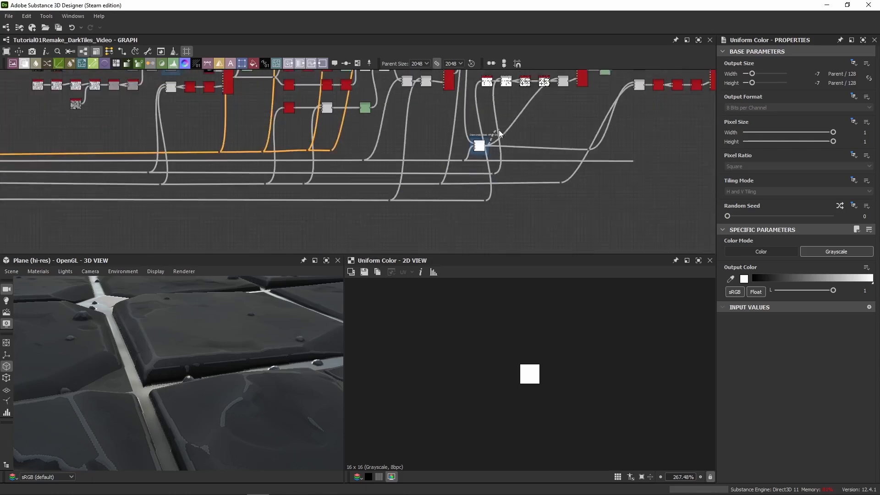
pyautogui.moveTo(503, 114); pyautogui.dragTo(487, 209, button='middle')
pyautogui.moveTo(479, 131); pyautogui.dragTo(476, 153, button='middle')
pyautogui.scroll(8, 476, 153)
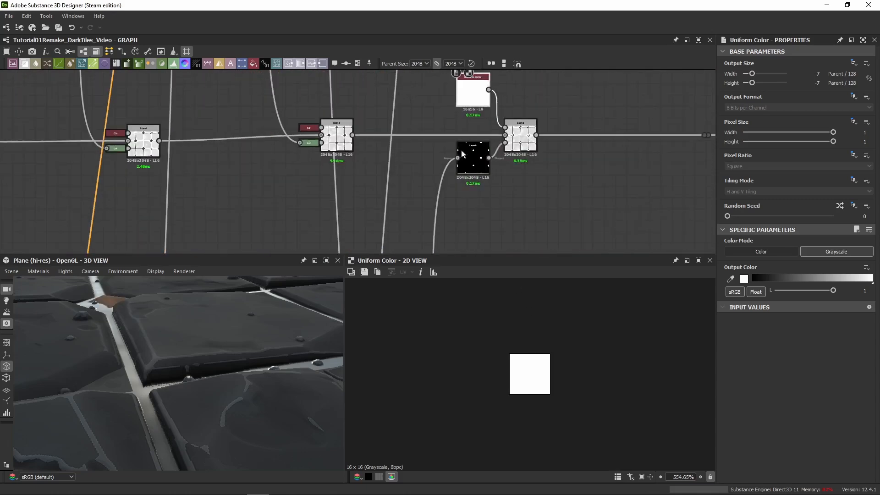
# - Preview the fifth Blend's Levels mask and examine one of its diamond shapes up close
pyautogui.doubleClick(477, 172)
pyautogui.scroll(-7, 511, 354)
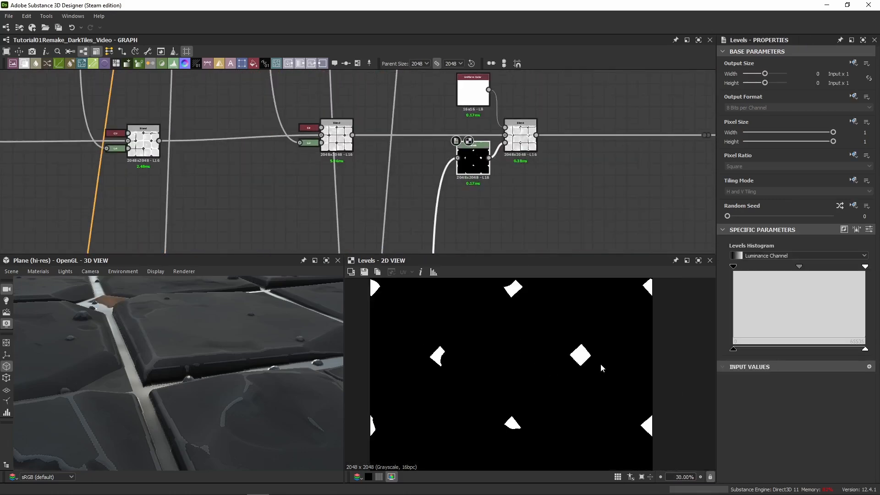
pyautogui.scroll(9, 583, 360)
pyautogui.moveTo(560, 355); pyautogui.dragTo(783, 353, button='middle')
pyautogui.moveTo(449, 344); pyautogui.dragTo(694, 345, button='middle')
pyautogui.moveTo(501, 365); pyautogui.dragTo(644, 365, button='middle')
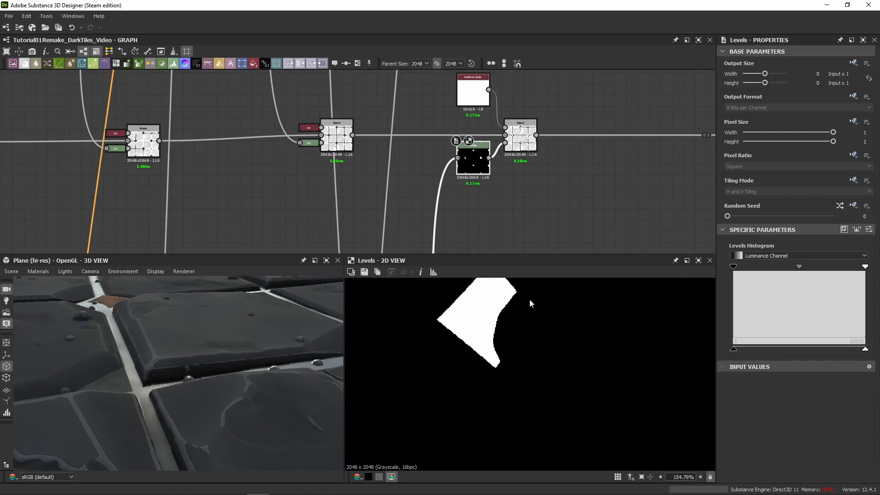
# - Compare the fifth Blend's result with its Levels mask around the partly cut diamond
pyautogui.moveTo(530, 159); pyautogui.dragTo(474, 219, button='middle')
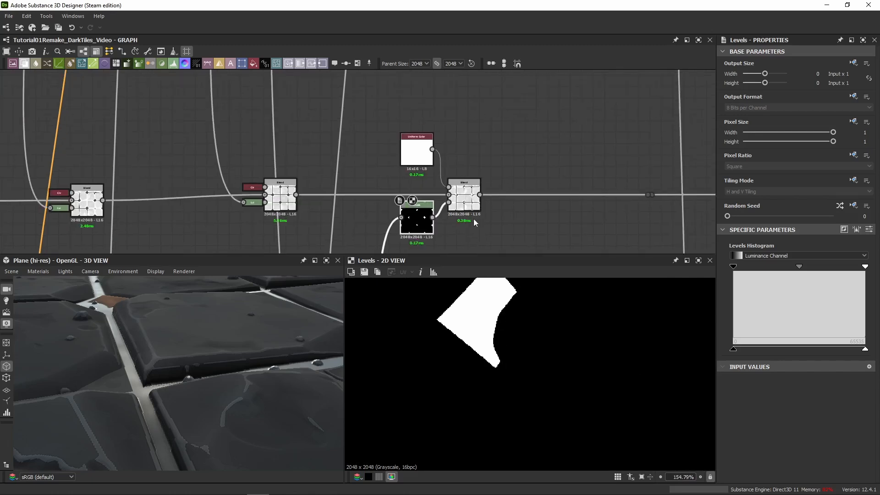
pyautogui.doubleClick(461, 188)
pyautogui.scroll(-3, 508, 324)
pyautogui.moveTo(526, 312); pyautogui.dragTo(527, 335, button='middle')
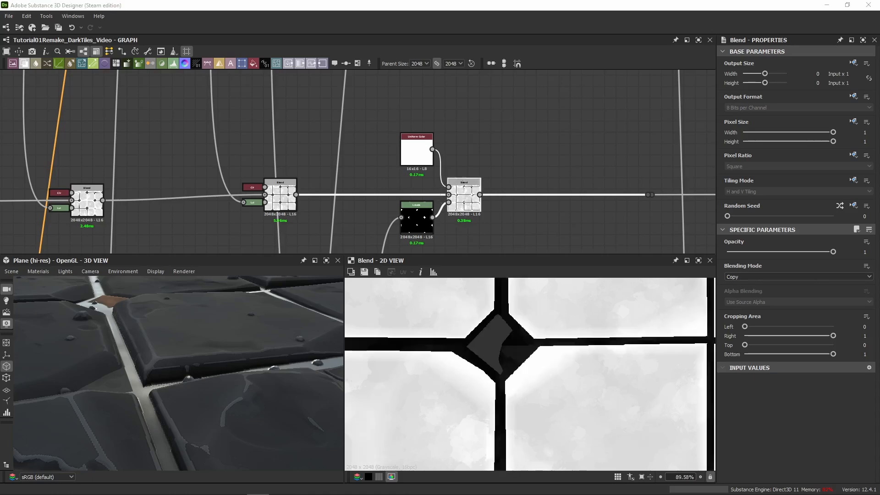
pyautogui.doubleClick(464, 202)
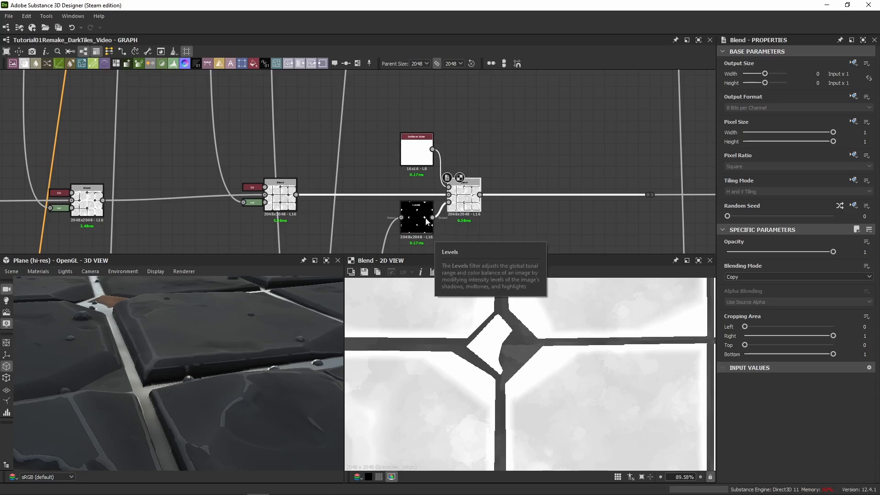
pyautogui.doubleClick(422, 229)
pyautogui.scroll(4, 495, 337)
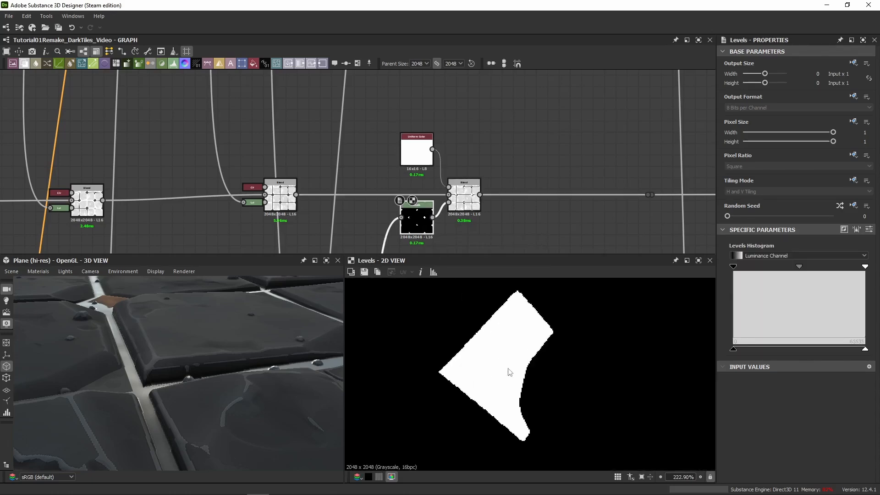
pyautogui.scroll(-1, 510, 372)
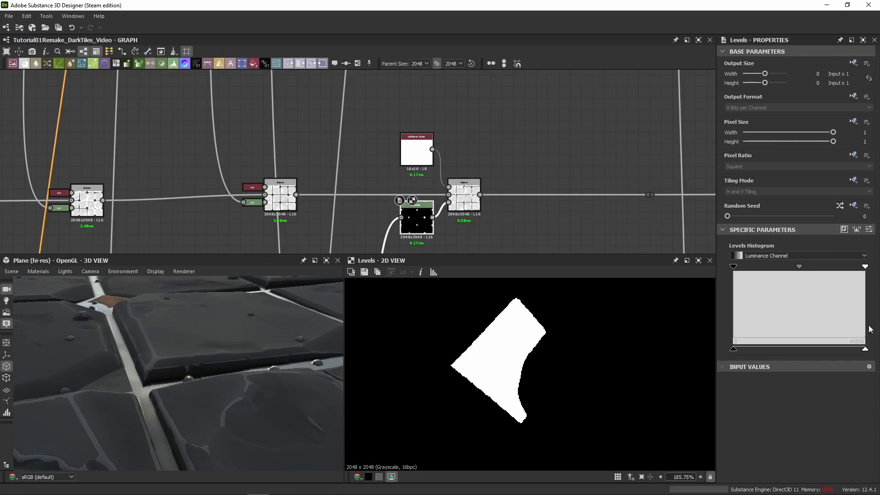
# - Move the Levels node slightly lower, then preview the Uniform Color and the fifth Blend around the diamond
pyautogui.moveTo(426, 227); pyautogui.dragTo(426, 238)
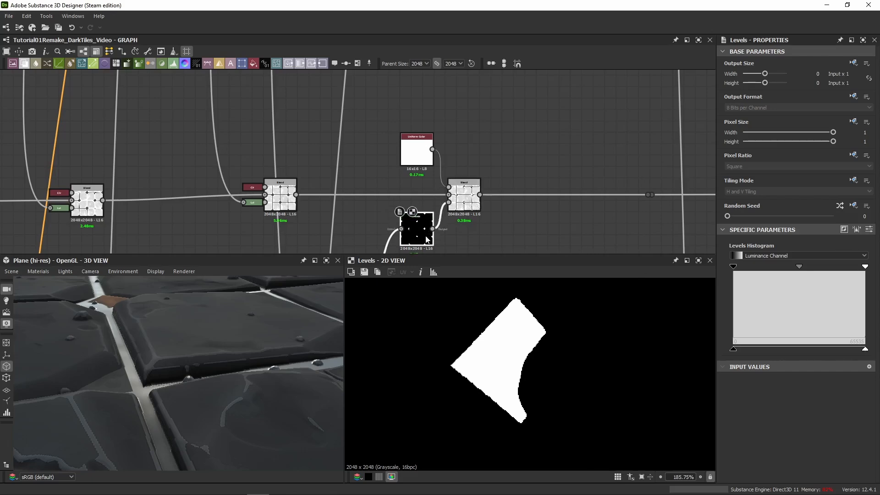
pyautogui.doubleClick(418, 161)
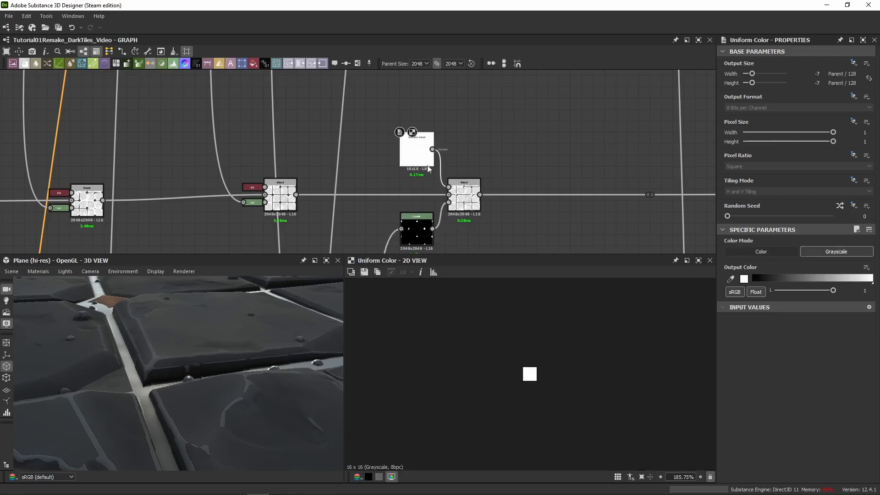
pyautogui.doubleClick(461, 194)
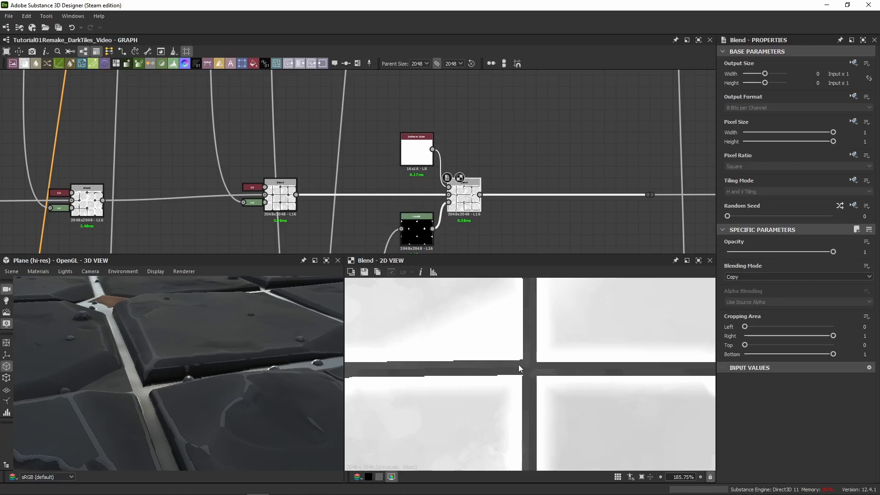
pyautogui.scroll(-5, 519, 367)
pyautogui.scroll(5, 458, 362)
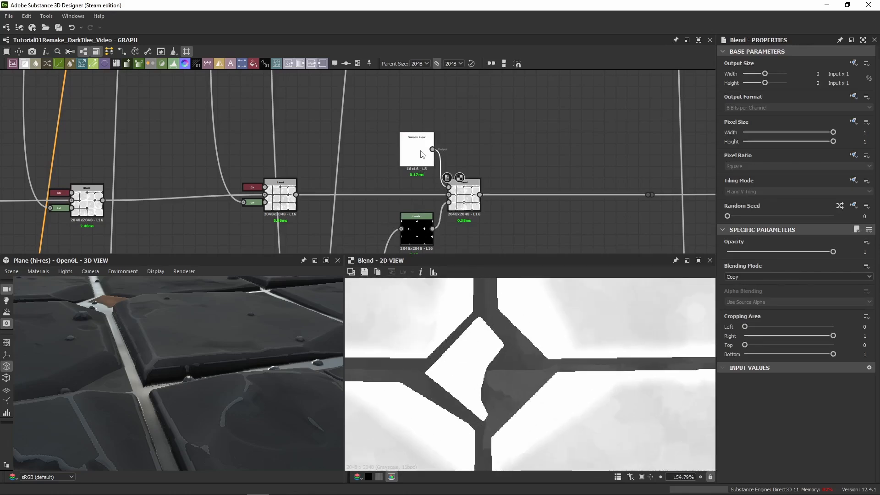
# - Lower the output color of the fifth Blend's Uniform Color to 0.37 while previewing the Blend's diamond
pyautogui.click(422, 155)
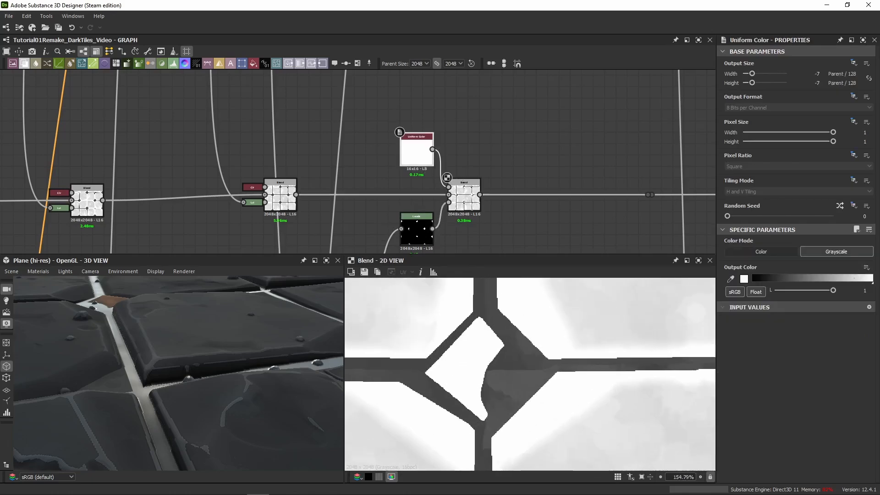
pyautogui.click(731, 279)
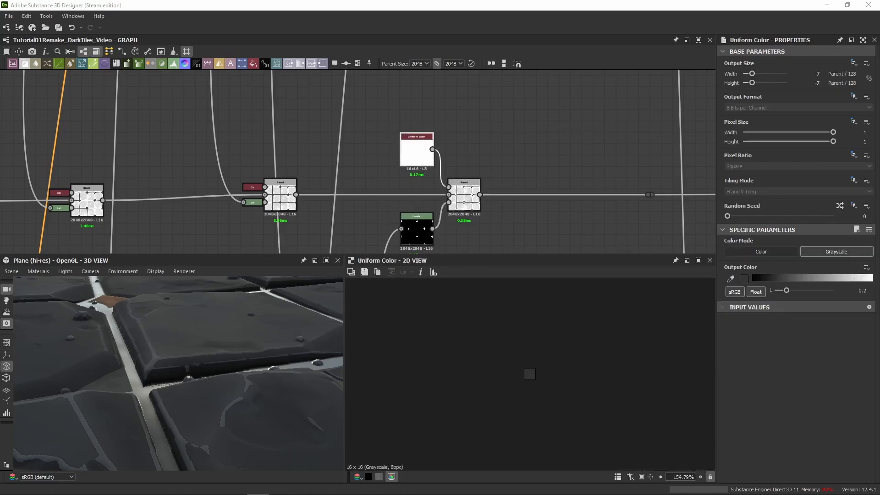
pyautogui.click(860, 293)
pyautogui.doubleClick(463, 202)
pyautogui.click(419, 157)
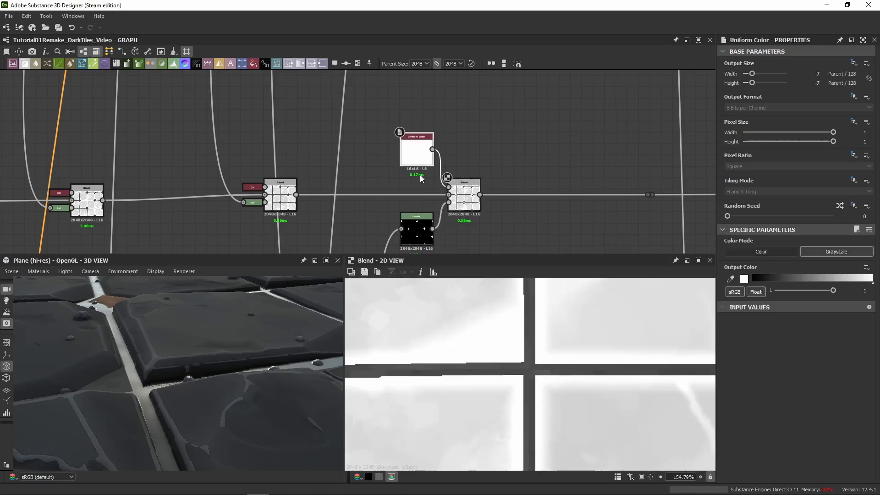
pyautogui.scroll(-2, 496, 393)
pyautogui.scroll(6, 497, 381)
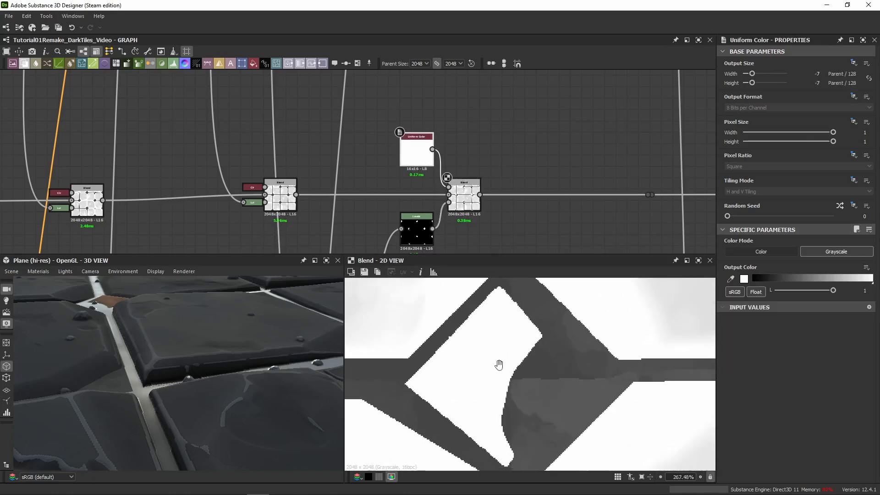
pyautogui.scroll(-4, 498, 365)
pyautogui.moveTo(833, 290); pyautogui.dragTo(796, 292)
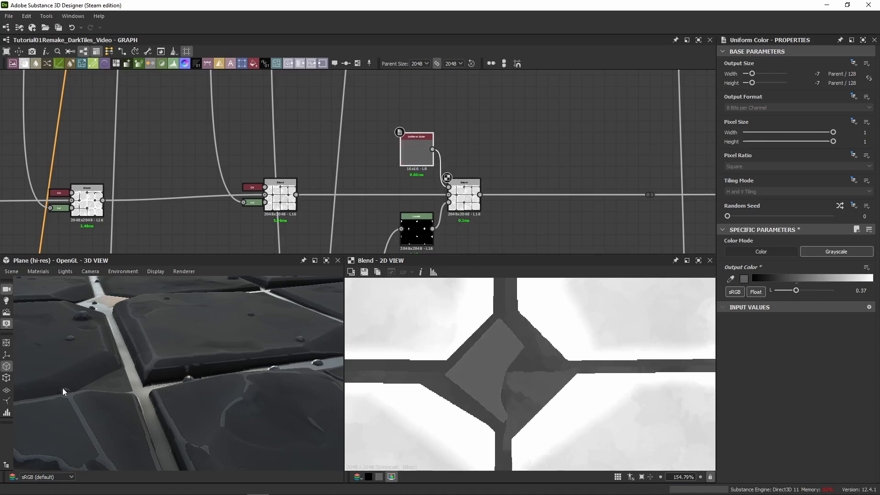
# - Check the diamond on the 3D plane and set the fifth Blend's Uniform Color output to 0.2
pyautogui.moveTo(63, 392); pyautogui.dragTo(99, 426, button='middle')
pyautogui.moveTo(151, 320); pyautogui.dragTo(220, 365, button='middle')
pyautogui.scroll(5, 192, 383)
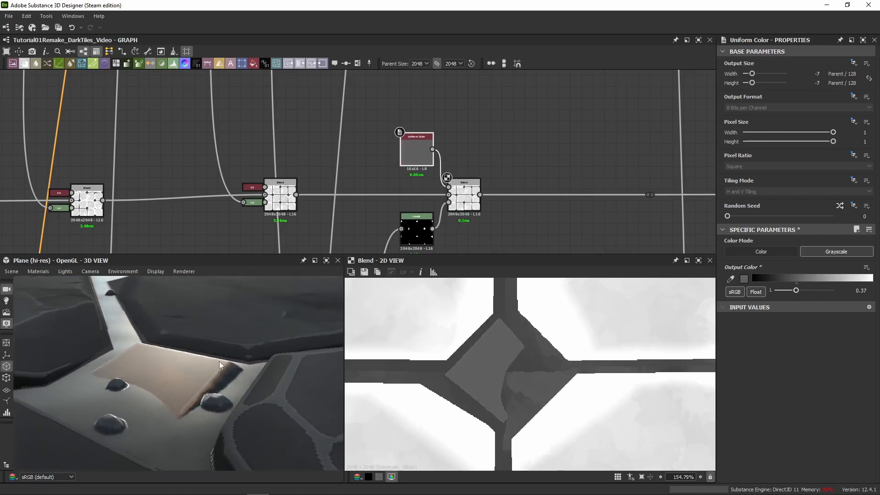
pyautogui.scroll(-3, 220, 365)
pyautogui.doubleClick(861, 291)
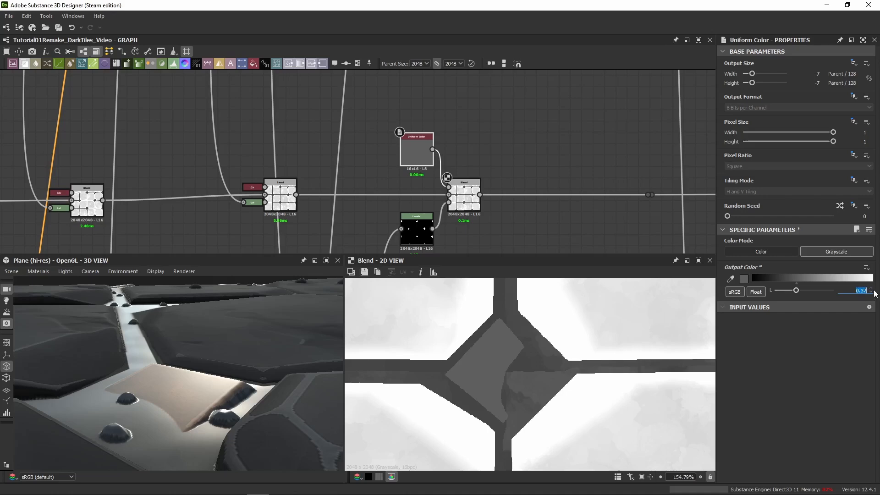
pyautogui.write('0.2')
pyautogui.press('Return')
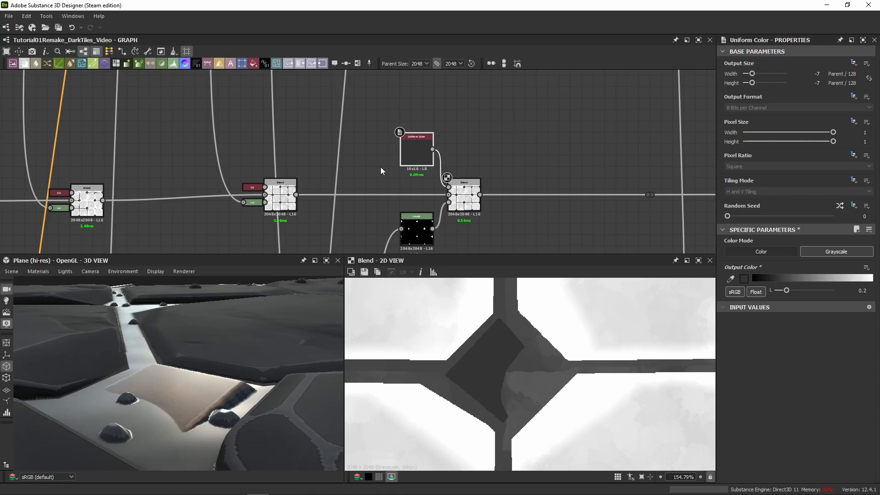
# - Dock the Levels and Uniform Color nodes onto the fifth Blend
pyautogui.click(424, 231)
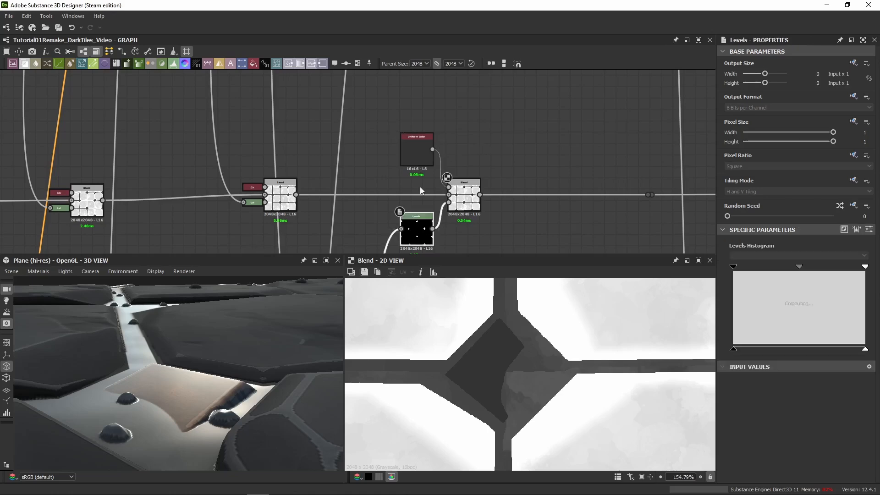
pyautogui.press('d')
pyautogui.click(418, 157)
pyautogui.press('d')
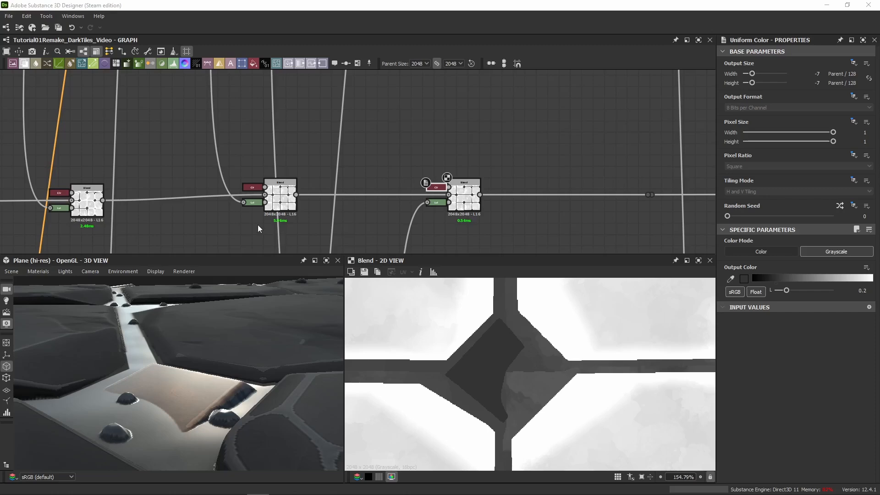
# - Move the dot on the height link farther away from the fifth Blend to make room for more nodes
pyautogui.moveTo(629, 194); pyautogui.dragTo(265, 192, button='middle')
pyautogui.press('space')
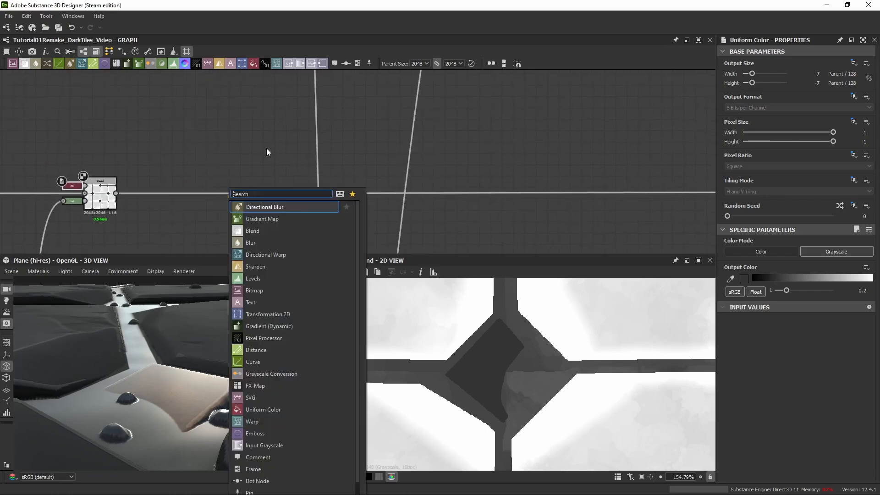
pyautogui.click(266, 149)
pyautogui.keyDown('alt'); pyautogui.moveTo(284, 195); pyautogui.dragTo(237, 196); pyautogui.keyUp('alt')
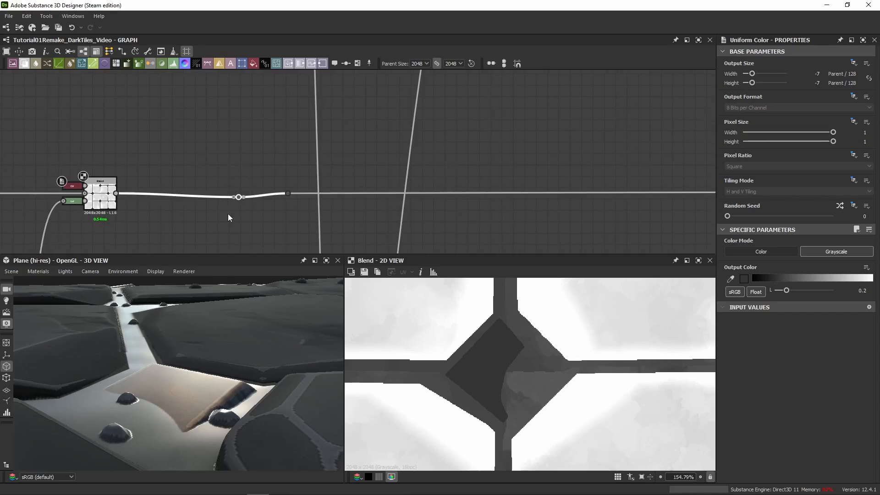
pyautogui.hotkey('ctrl', 'z')
pyautogui.click(288, 195)
pyautogui.moveTo(289, 195); pyautogui.dragTo(547, 197)
pyautogui.moveTo(266, 166); pyautogui.dragTo(349, 168, button='middle')
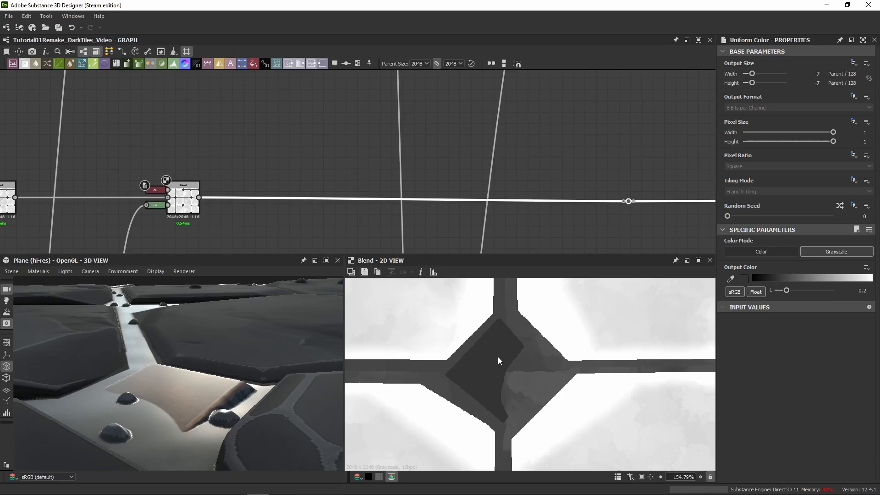
# - Paste a Blend with its Levels and docked Uniform Color, and wire it between the fifth Blend and the dot
pyautogui.scroll(6, 493, 345)
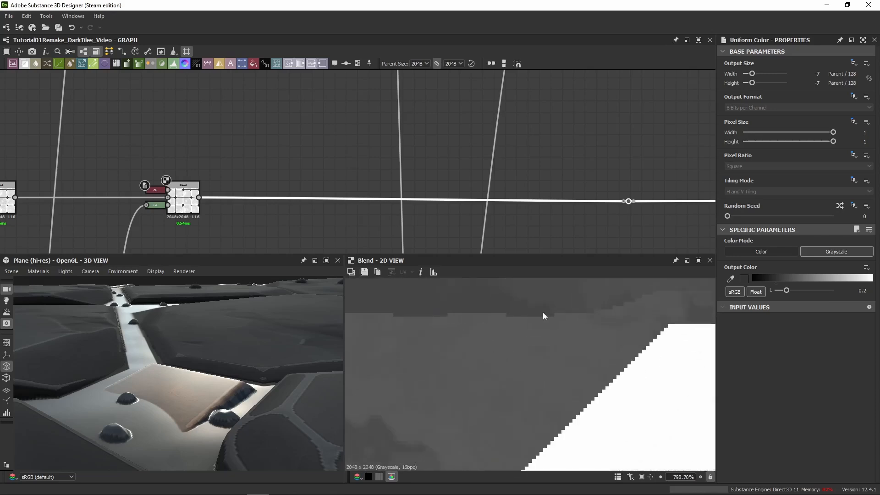
pyautogui.scroll(-10, 559, 320)
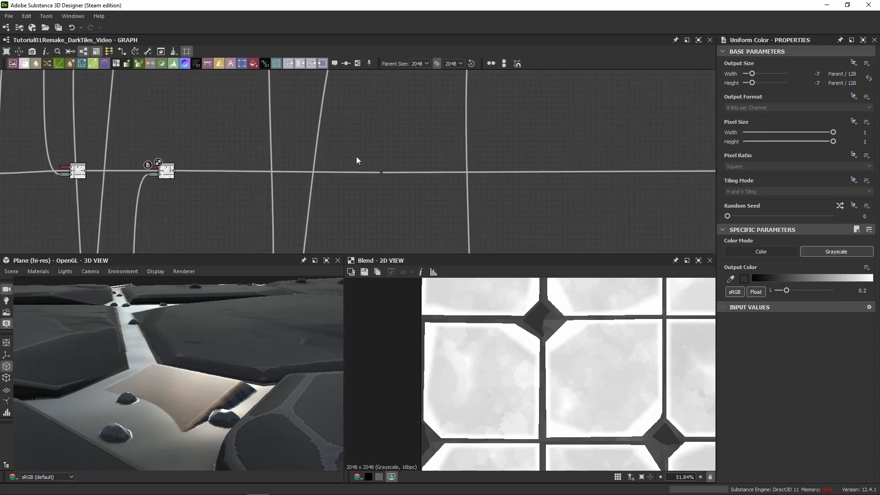
pyautogui.hotkey('ctrl', 'v')
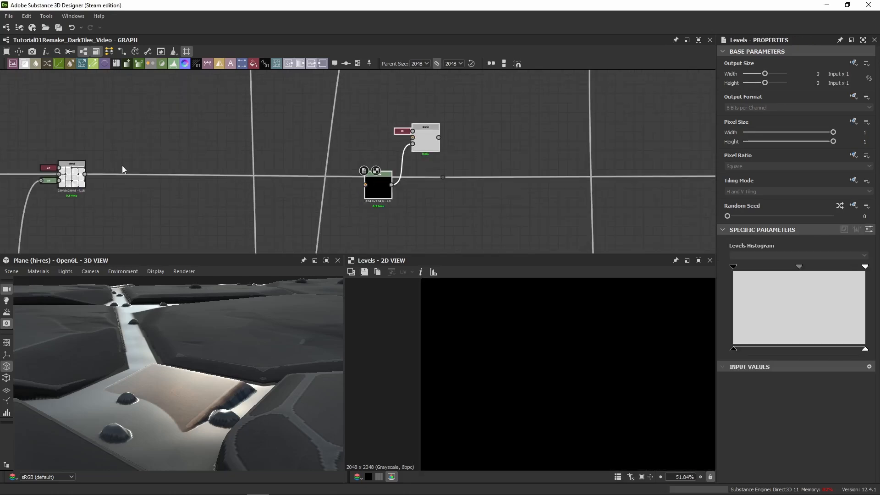
pyautogui.moveTo(85, 174); pyautogui.dragTo(442, 177)
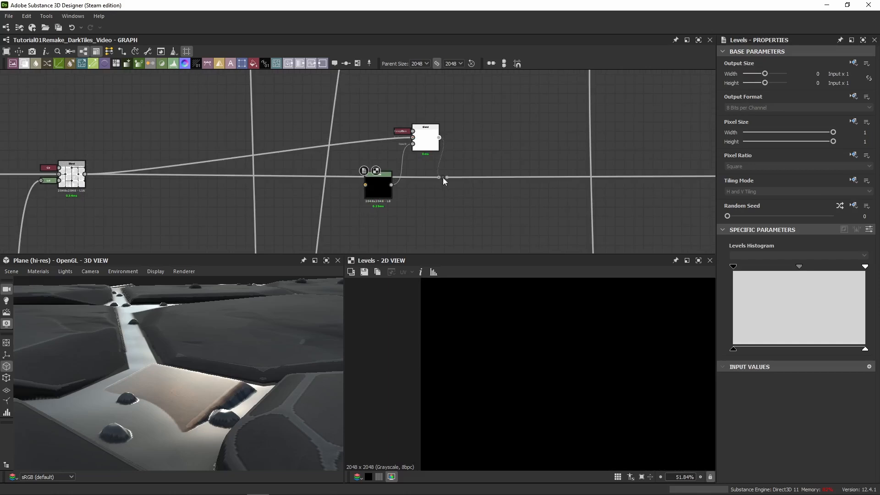
# - Undock the pasted Uniform Color above its Blend, move the dot farther along, and bring the pasted nodes in line with the height link
pyautogui.moveTo(400, 132); pyautogui.dragTo(380, 99)
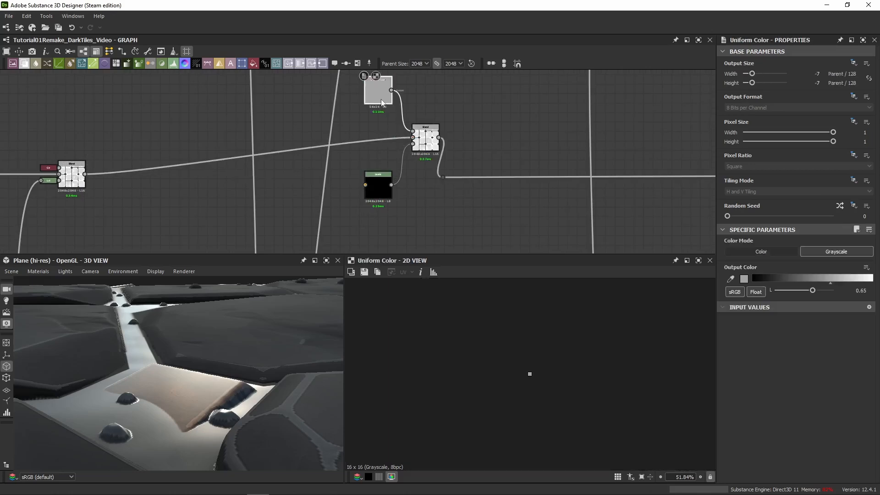
pyautogui.moveTo(443, 177); pyautogui.dragTo(644, 178)
pyautogui.moveTo(480, 96); pyautogui.dragTo(377, 183)
pyautogui.moveTo(419, 146); pyautogui.dragTo(433, 174)
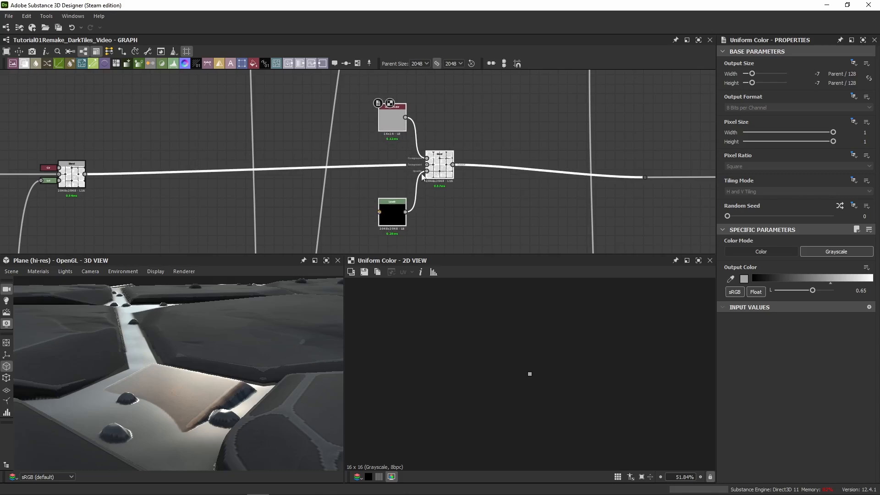
# - Inspect the pasted Uniform Color and Levels nodes, and preview the Histogram Scan mask near the Ground Added frame
pyautogui.click(405, 179)
pyautogui.doubleClick(861, 290)
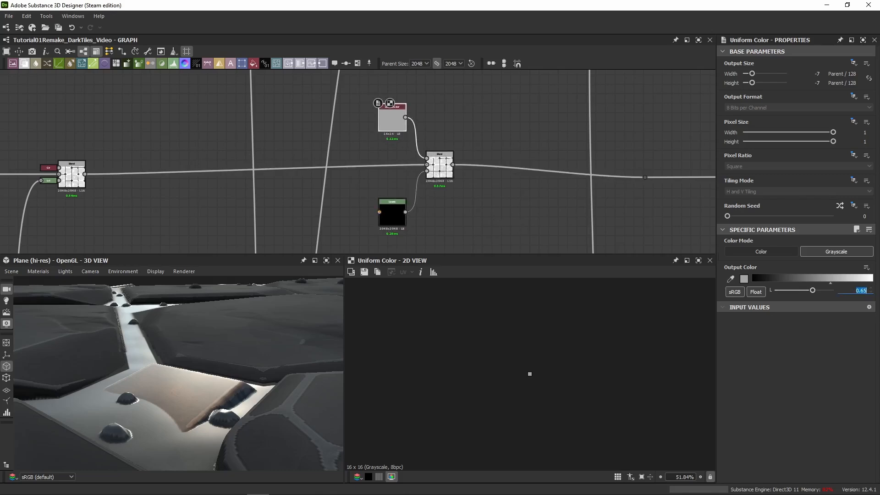
pyautogui.doubleClick(391, 211)
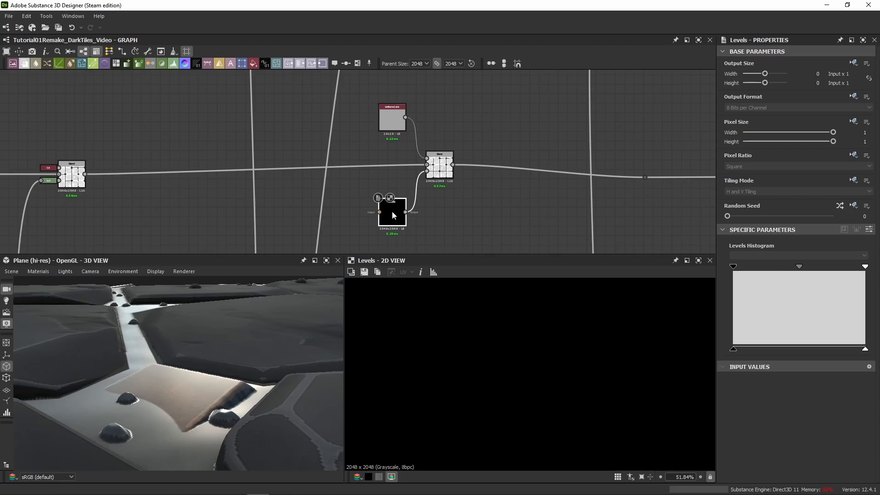
pyautogui.scroll(-6, 392, 211)
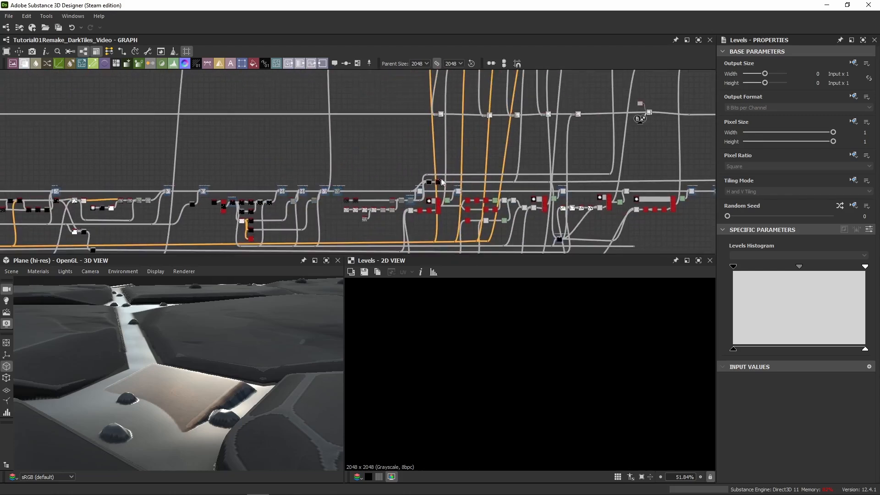
pyautogui.scroll(8, 440, 182)
pyautogui.click(487, 175)
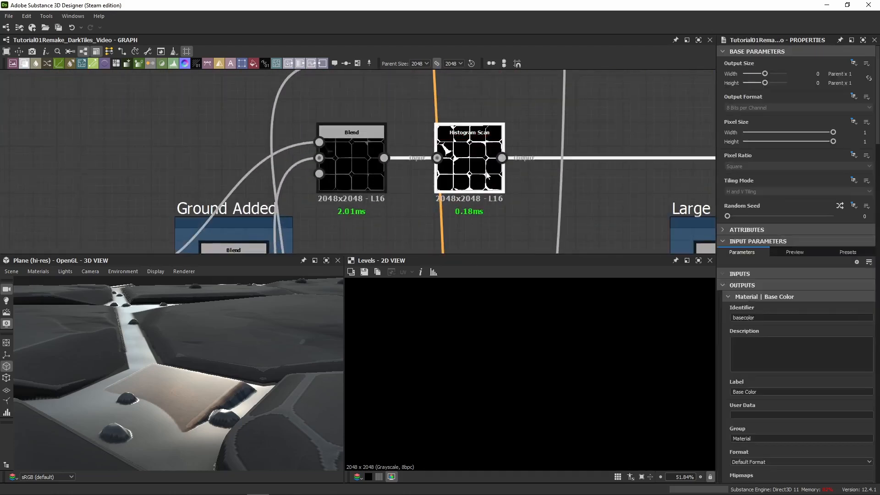
pyautogui.doubleClick(486, 172)
# - Add a dot on the Histogram Scan's output link and wire it into the sixth Blend's Levels node
pyautogui.scroll(-7, 439, 400)
pyautogui.moveTo(684, 143); pyautogui.dragTo(243, 159, button='middle')
pyautogui.scroll(-1, 243, 158)
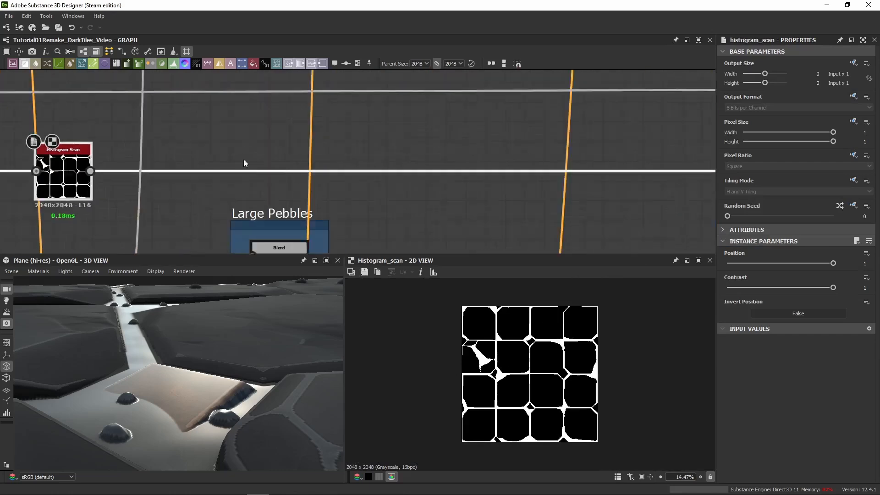
pyautogui.scroll(-6, 513, 158)
pyautogui.moveTo(517, 159); pyautogui.dragTo(352, 169, button='middle')
pyautogui.scroll(-3, 358, 168)
pyautogui.moveTo(487, 168); pyautogui.dragTo(373, 197, button='middle')
pyautogui.scroll(4, 408, 199)
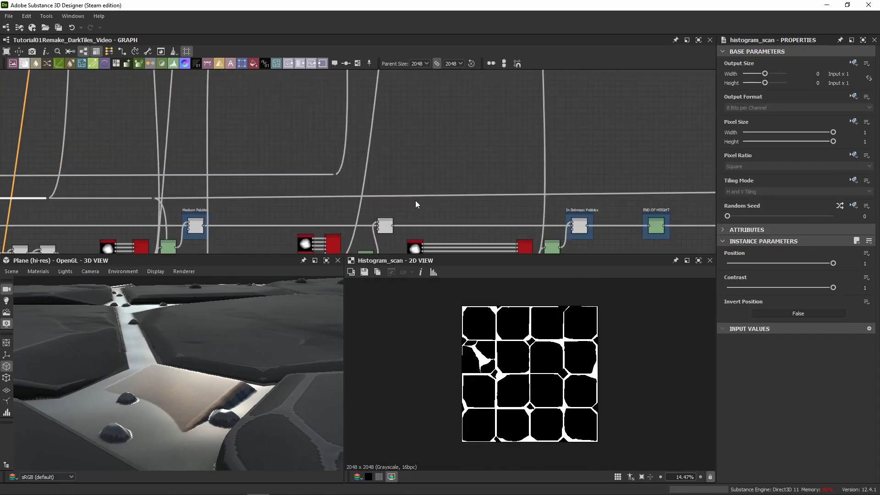
pyautogui.keyDown('alt'); pyautogui.click(427, 196); pyautogui.keyUp('alt')
pyautogui.scroll(4, 428, 193)
pyautogui.moveTo(428, 183); pyautogui.dragTo(422, 200, button='middle')
pyautogui.moveTo(417, 218); pyautogui.dragTo(427, 150)
pyautogui.scroll(-4, 422, 170)
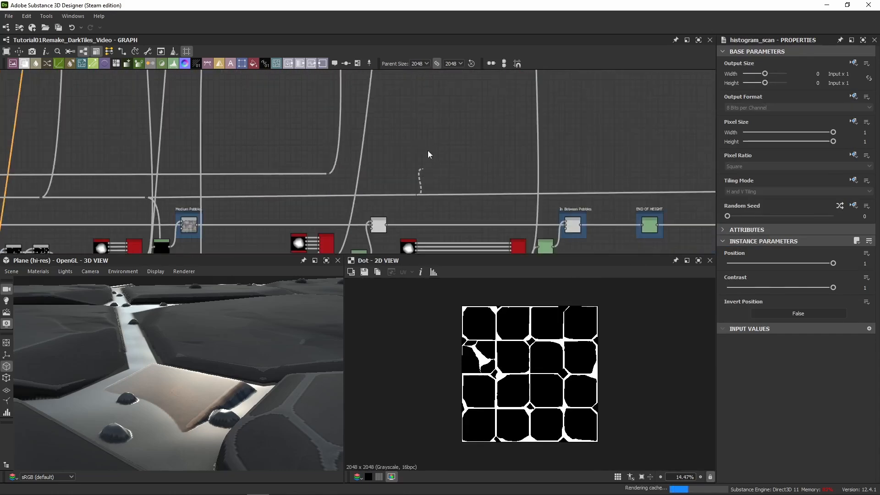
pyautogui.moveTo(430, 79); pyautogui.dragTo(433, 215, button='middle')
pyautogui.scroll(4, 439, 150)
pyautogui.click(401, 159)
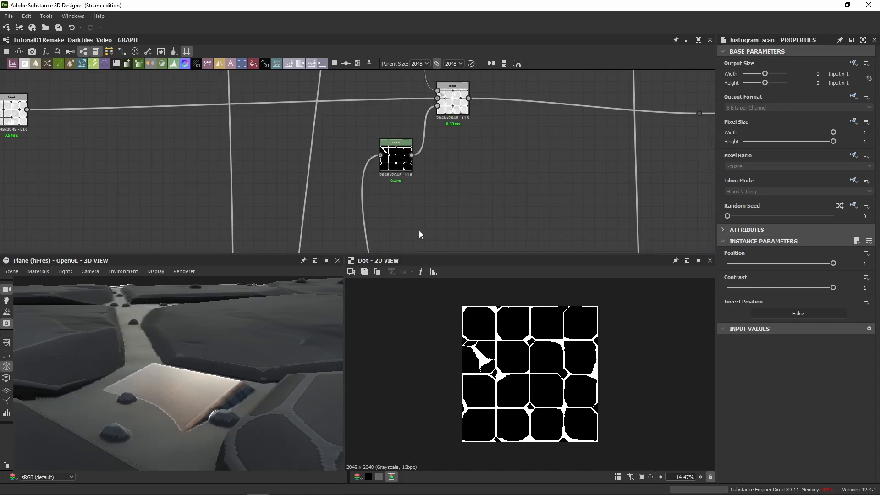
# - Examine the sixth Blend's Levels mask, its Uniform Color and the blended height result in the 2D view
pyautogui.doubleClick(409, 164)
pyautogui.moveTo(443, 159); pyautogui.dragTo(444, 214, button='middle')
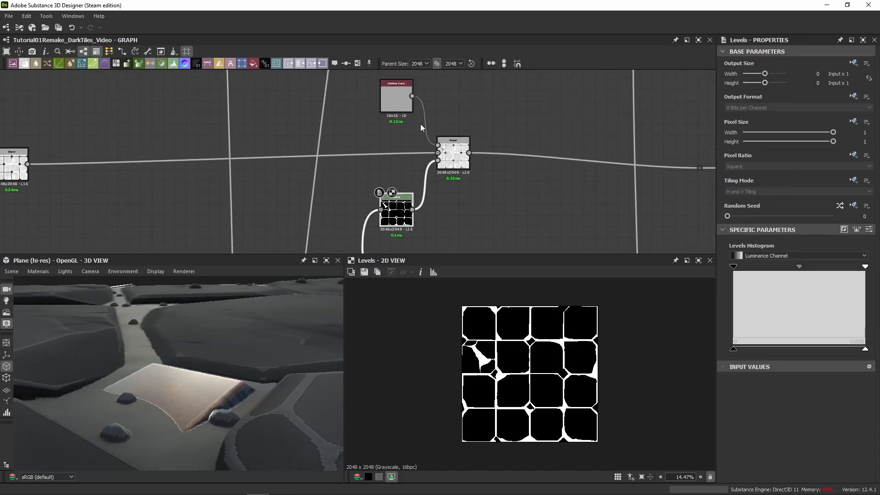
pyautogui.moveTo(346, 139); pyautogui.dragTo(552, 147, button='middle')
pyautogui.moveTo(491, 214); pyautogui.dragTo(224, 206, button='middle')
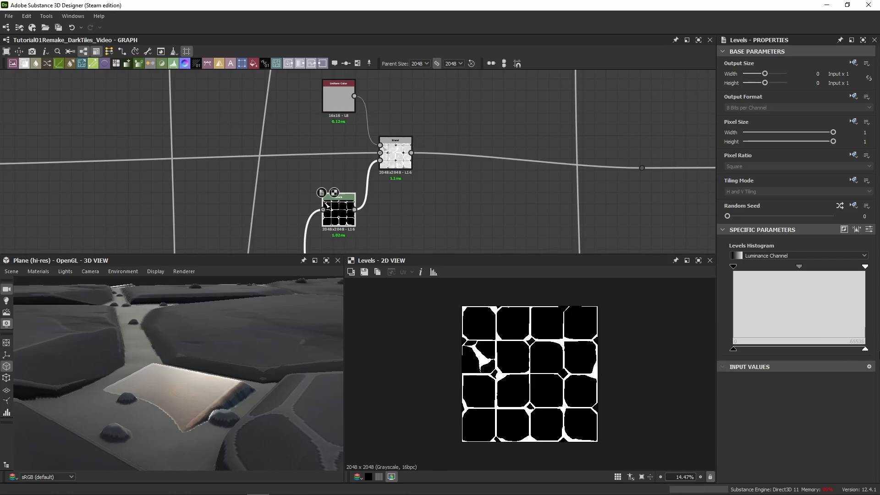
pyautogui.moveTo(366, 134); pyautogui.dragTo(366, 179, button='middle')
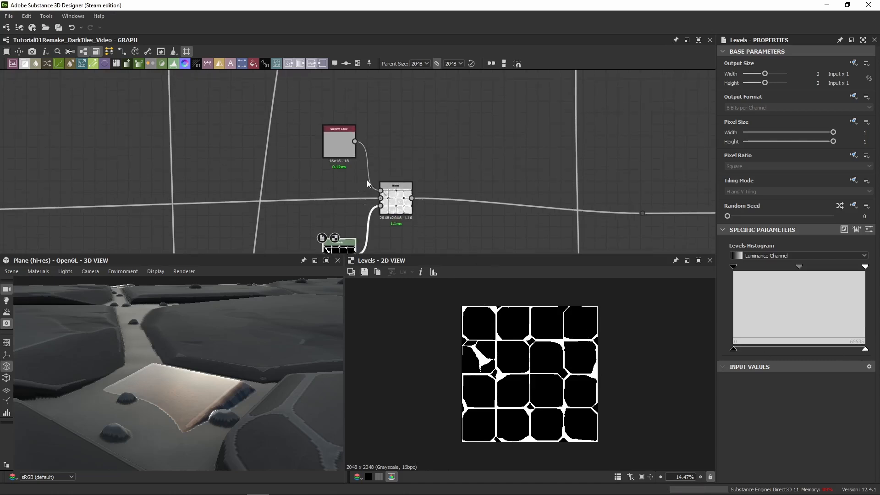
pyautogui.doubleClick(338, 145)
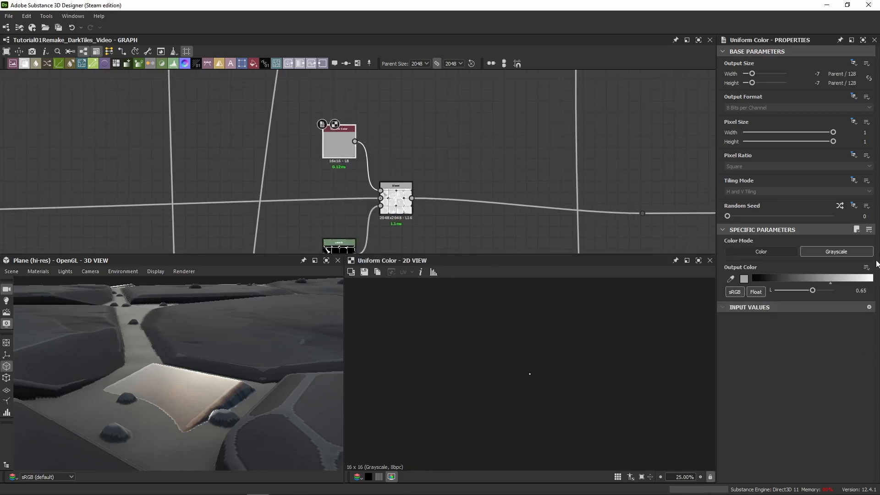
pyautogui.doubleClick(399, 203)
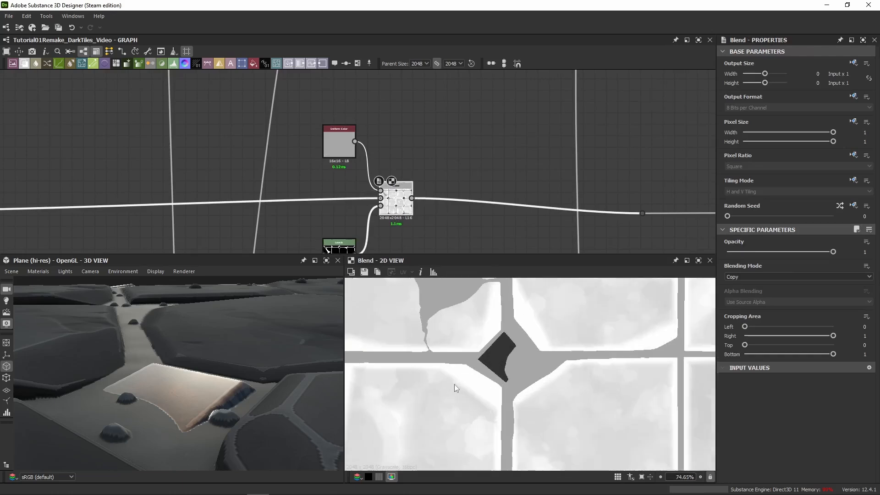
pyautogui.scroll(2, 481, 377)
# - Try an output color of 0.81 on the sixth Blend's Uniform Color and undo it
pyautogui.click(340, 146)
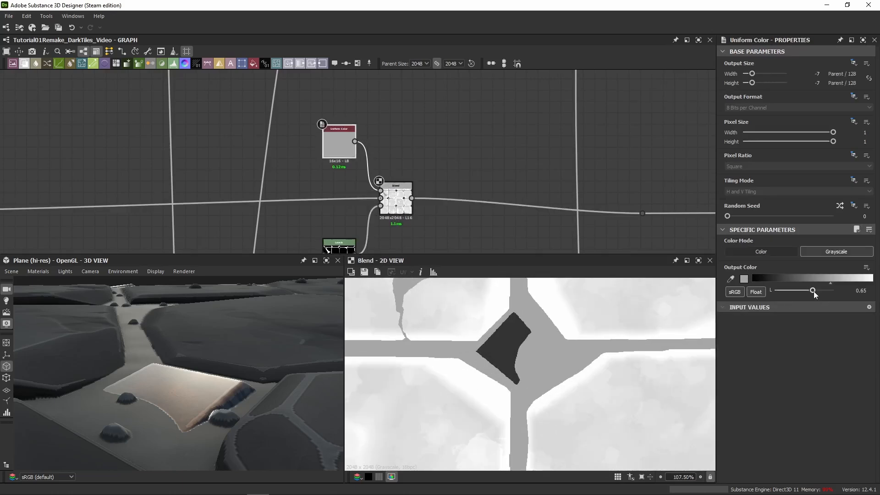
pyautogui.moveTo(813, 291); pyautogui.dragTo(821, 326)
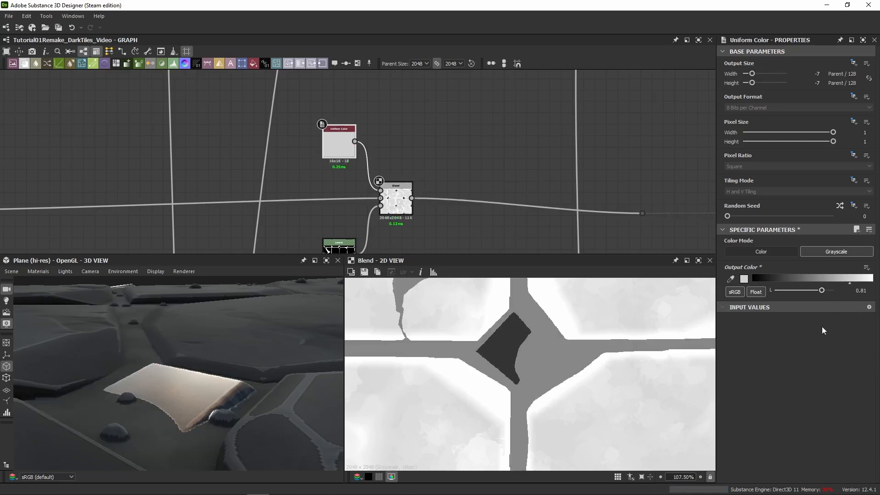
pyautogui.hotkey('ctrl', 'z')
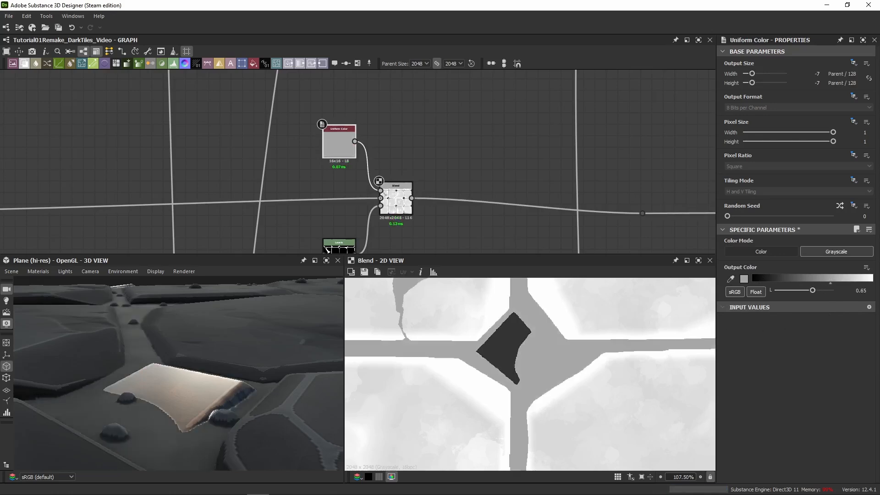
pyautogui.doubleClick(861, 290)
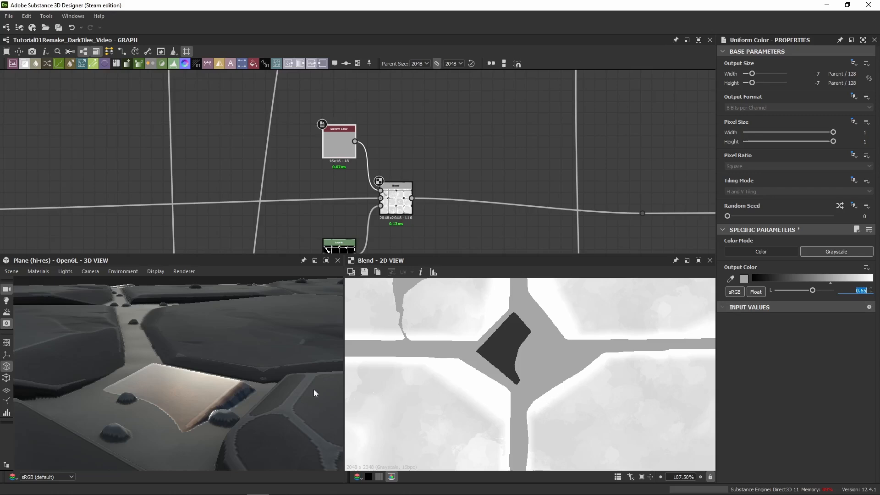
# - Bring the sixth Blend with its Uniform Color and Levels in line with the height link, and move the dot farther along
pyautogui.moveTo(164, 367); pyautogui.dragTo(200, 403)
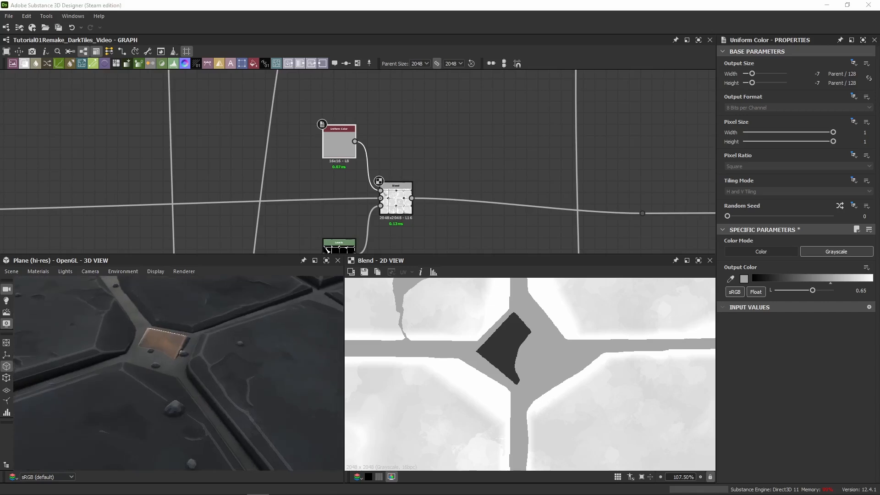
pyautogui.scroll(-5, 403, 205)
pyautogui.moveTo(319, 178); pyautogui.dragTo(200, 119, button='middle')
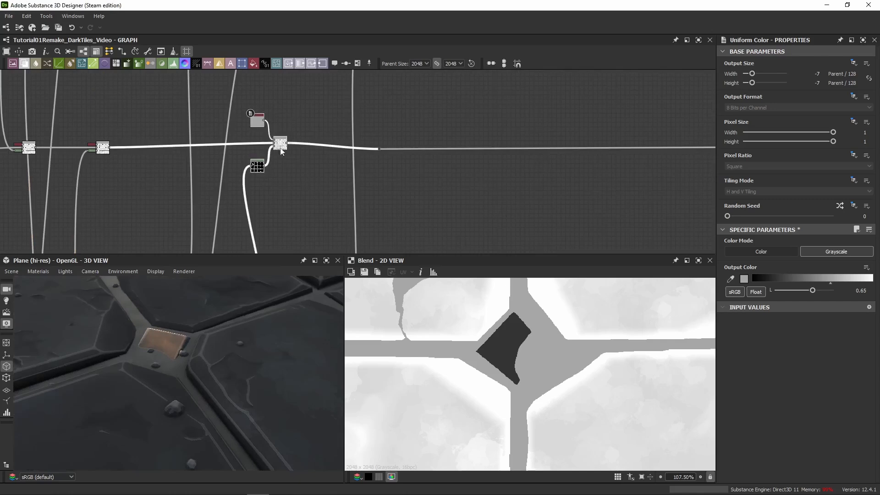
pyautogui.moveTo(280, 152); pyautogui.dragTo(281, 157)
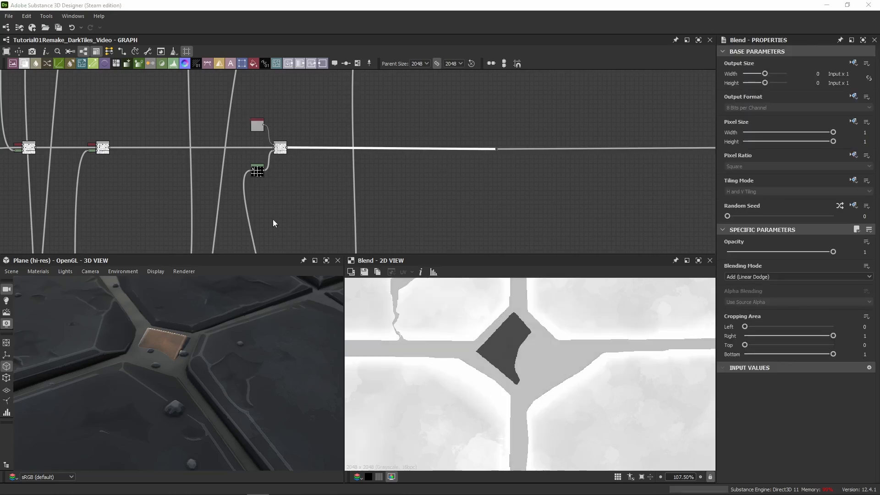
# - Duplicate an Add (Linear Dodge) Blend with its docked Uniform Color, and wire it in line between the sixth Blend and the dot
pyautogui.hotkey('ctrl', 'd')
pyautogui.scroll(3, 392, 169)
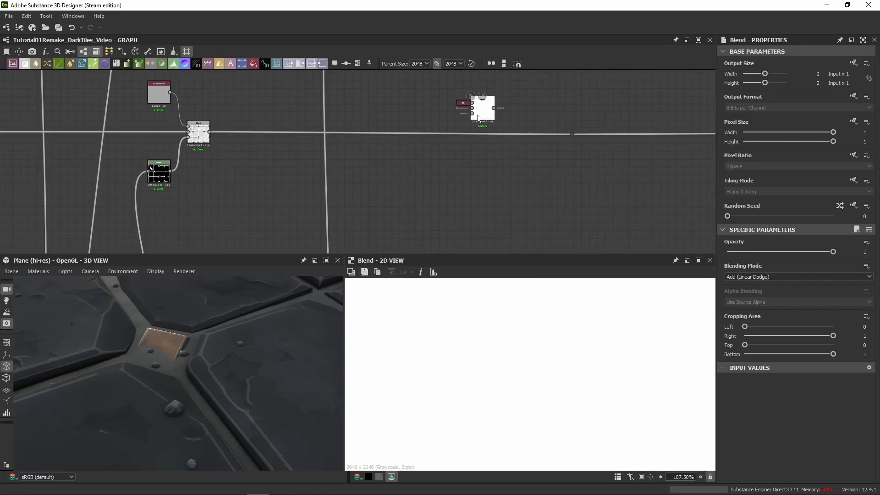
pyautogui.doubleClick(462, 104)
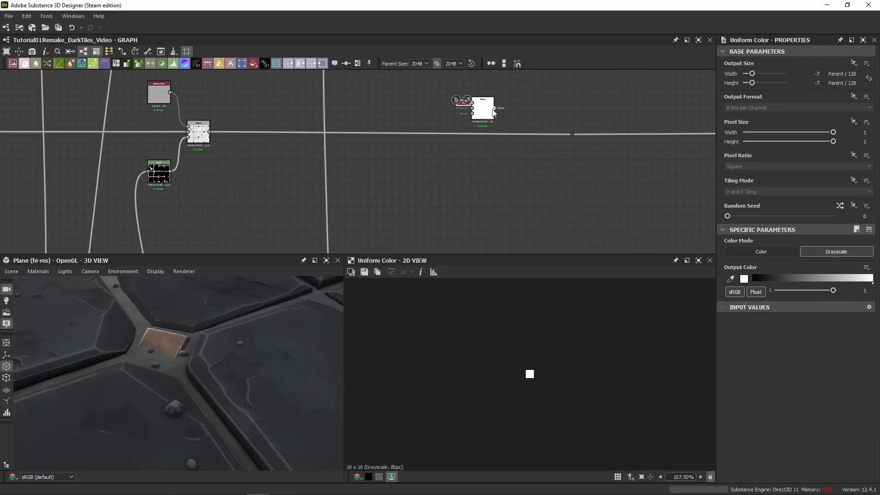
pyautogui.moveTo(566, 135); pyautogui.dragTo(568, 135)
pyautogui.moveTo(209, 132); pyautogui.dragTo(472, 108)
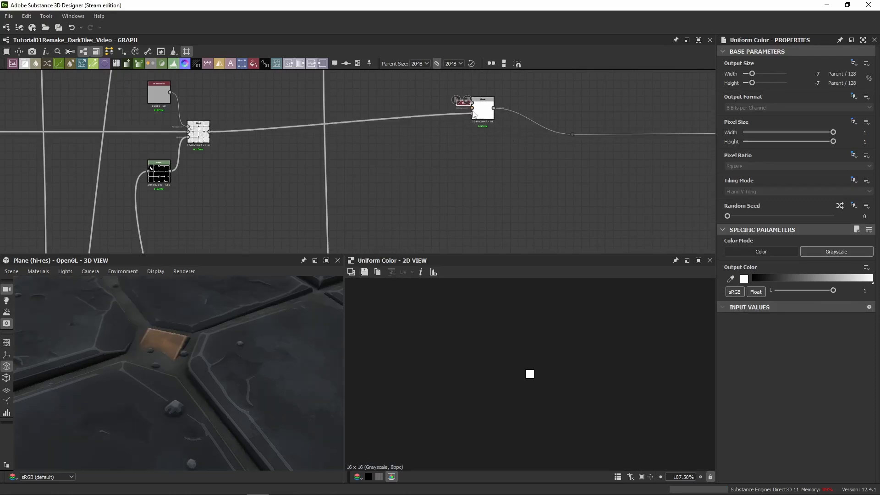
pyautogui.click(487, 118)
pyautogui.press('space')
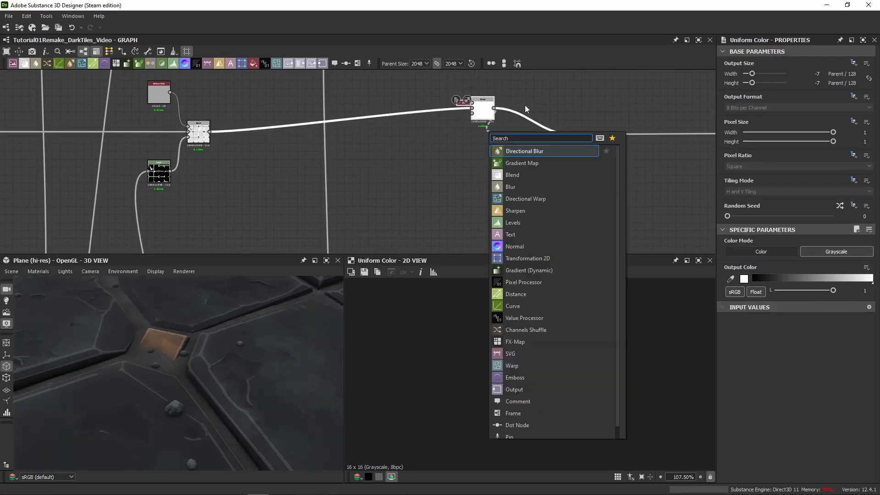
pyautogui.press('Escape')
pyautogui.moveTo(479, 118); pyautogui.dragTo(480, 138)
# - Locate the Ambient Occlusion chain in the color network and preview its HBAO node and Add (Linear Dodge) Blend
pyautogui.scroll(-3, 408, 117)
pyautogui.moveTo(408, 117); pyautogui.dragTo(434, 149, button='middle')
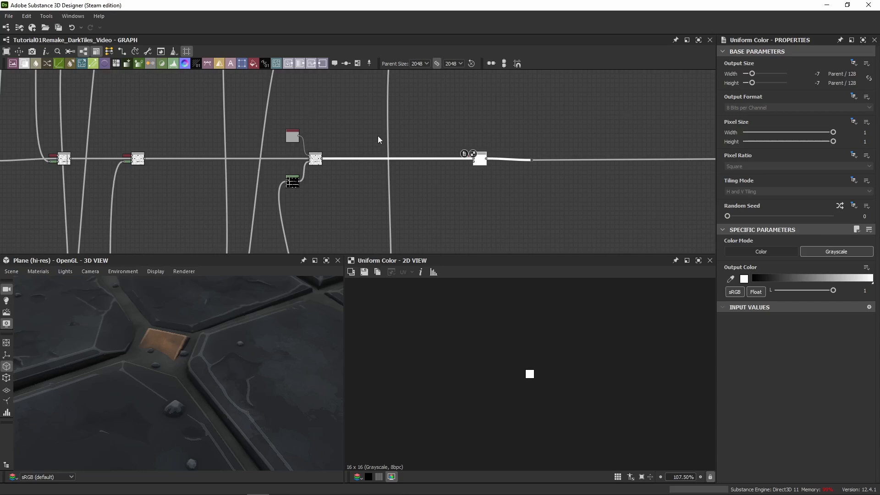
pyautogui.scroll(-3, 378, 139)
pyautogui.moveTo(409, 110); pyautogui.dragTo(371, 181, button='middle')
pyautogui.scroll(8, 367, 122)
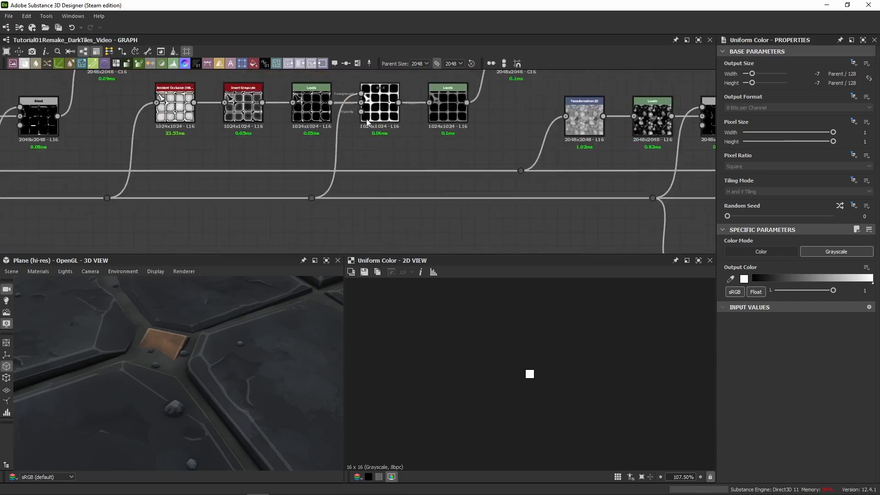
pyautogui.scroll(2, 366, 122)
pyautogui.moveTo(366, 122); pyautogui.dragTo(427, 183, button='middle')
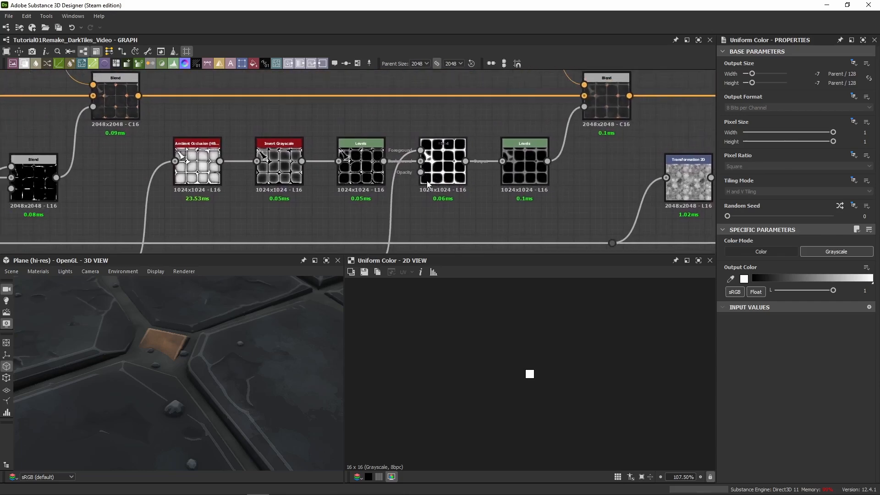
pyautogui.click(427, 183)
pyautogui.doubleClick(209, 182)
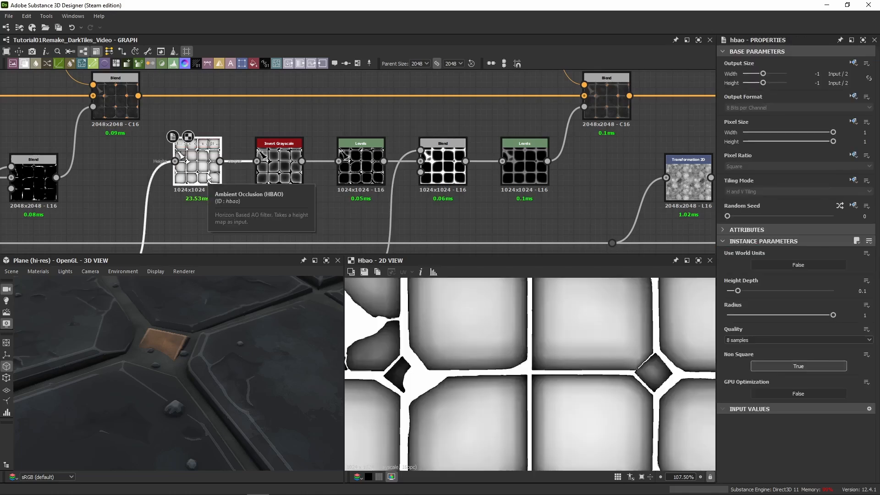
pyautogui.doubleClick(447, 150)
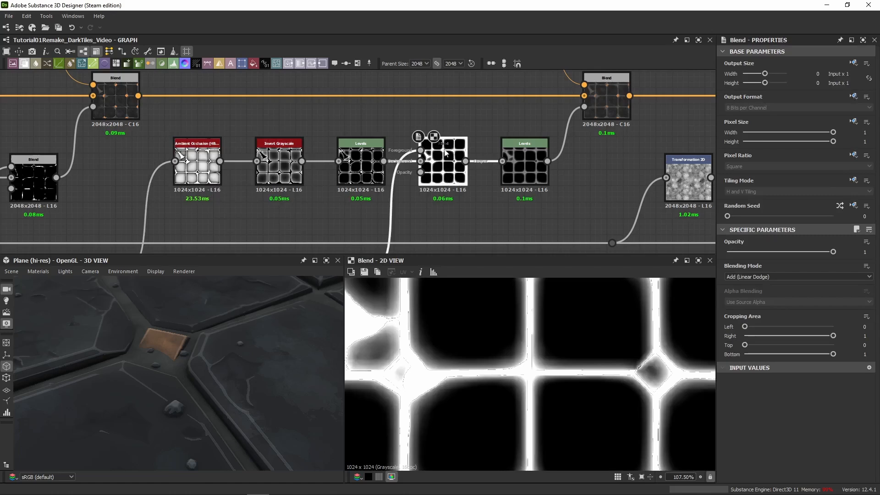
# - Add a Levels node fed by the Ambient Occlusion chain's Blend and connect it to the seventh Blend's opacity input
pyautogui.scroll(-6, 471, 170)
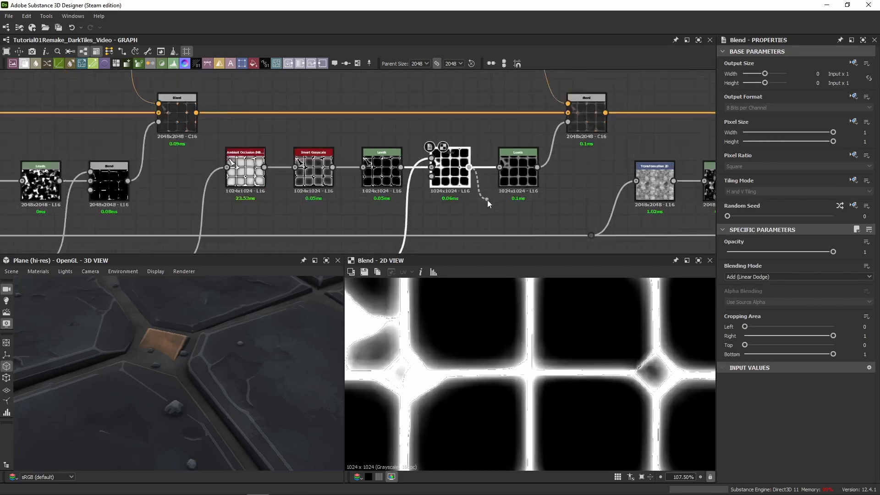
pyautogui.moveTo(477, 94); pyautogui.dragTo(447, 133)
pyautogui.write('lev')
pyautogui.press('Return')
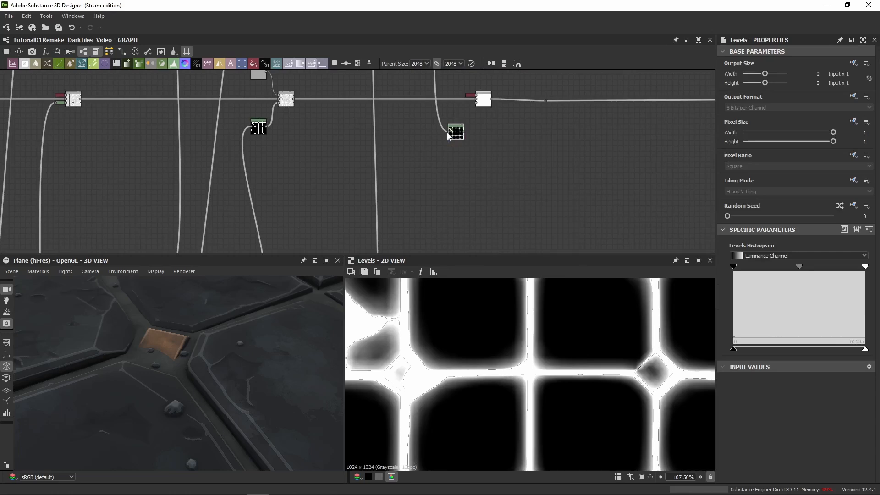
pyautogui.moveTo(449, 144); pyautogui.dragTo(378, 203, button='middle')
pyautogui.scroll(3, 381, 201)
pyautogui.moveTo(380, 198); pyautogui.dragTo(380, 179)
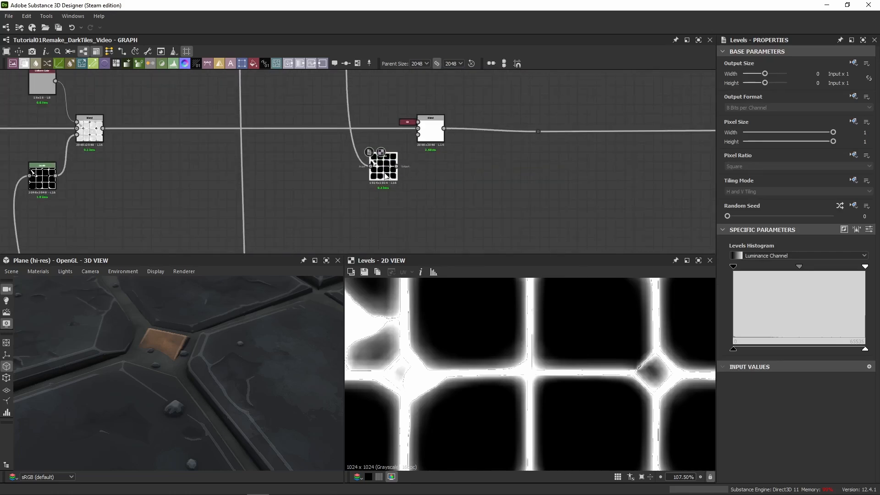
pyautogui.moveTo(397, 167); pyautogui.dragTo(419, 138)
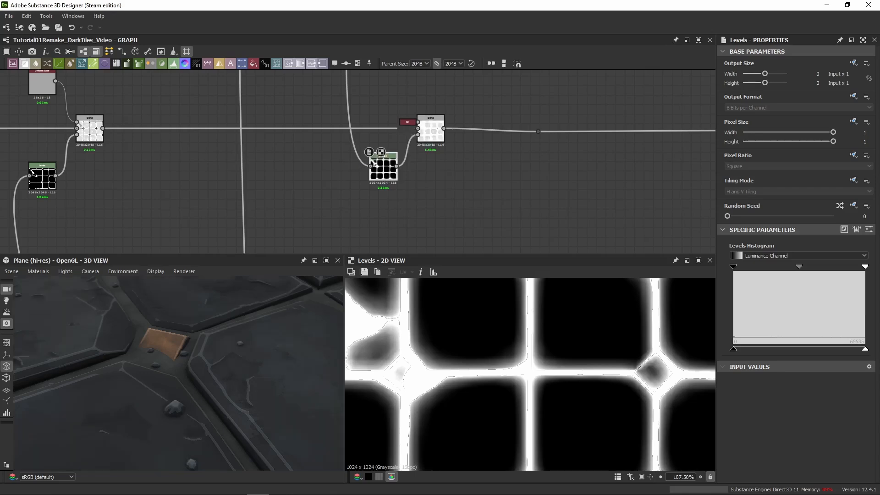
# - Replace the seventh Blend's Levels with a duplicate set to Level Out High 0.1, wired between the Ambient Occlusion mask and the opacity input
pyautogui.hotkey('ctrl', 'd')
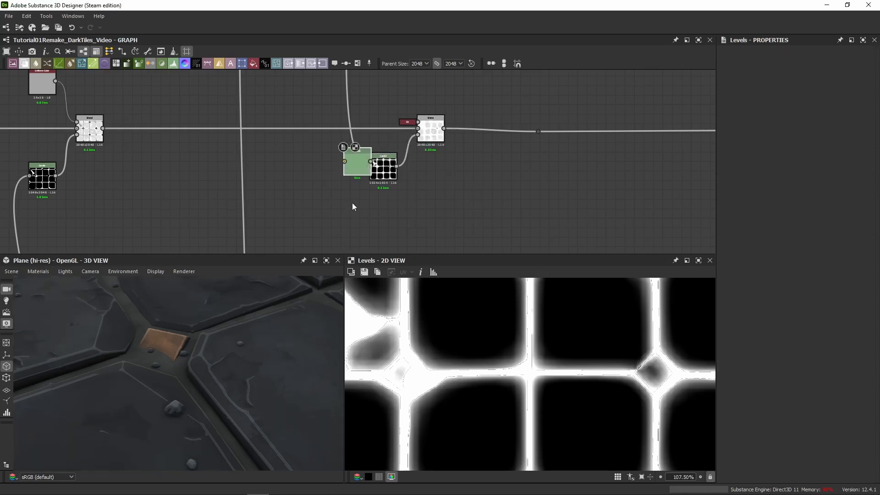
pyautogui.moveTo(357, 166); pyautogui.dragTo(383, 215)
pyautogui.moveTo(371, 167); pyautogui.dragTo(370, 214)
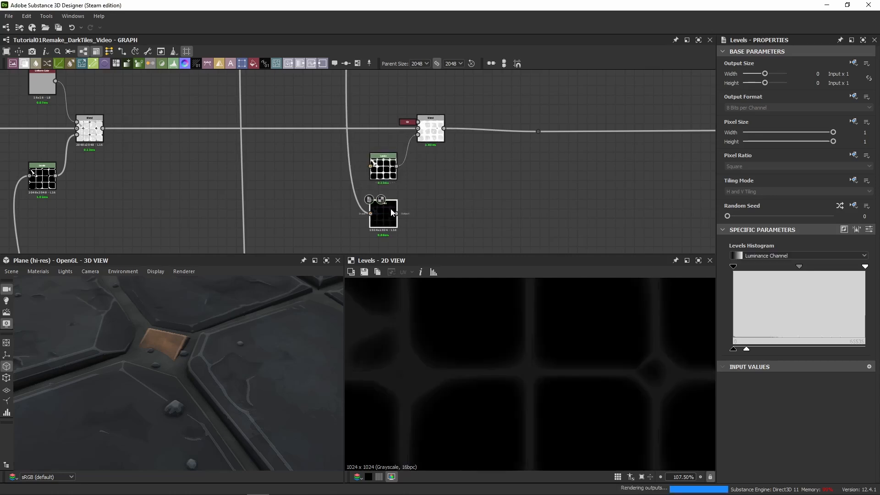
pyautogui.click(384, 169)
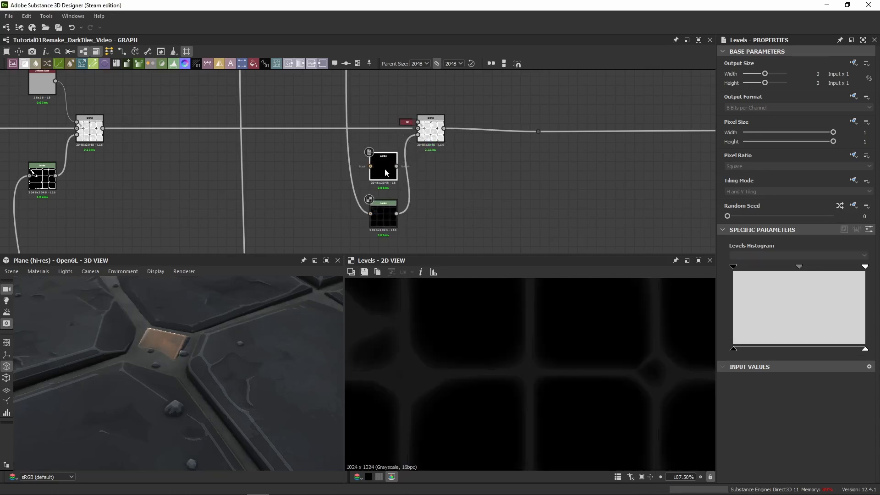
pyautogui.press('Delete')
pyautogui.moveTo(387, 209); pyautogui.dragTo(386, 172)
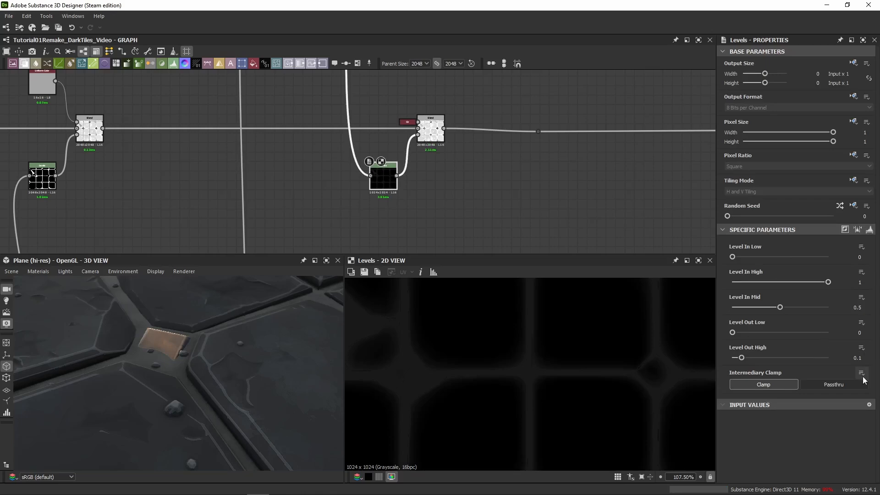
# - Compare the seventh Blend's effect in the 2D view by disabling and enabling it repeatedly, and inspect its docked Uniform Color
pyautogui.click(431, 146)
pyautogui.hotkey('shift', 'd')
pyautogui.hotkey('shift', 'd')
pyautogui.hotkey('shift', 'd')
pyautogui.hotkey('shift', 'd')
pyautogui.hotkey('shift', 'd')
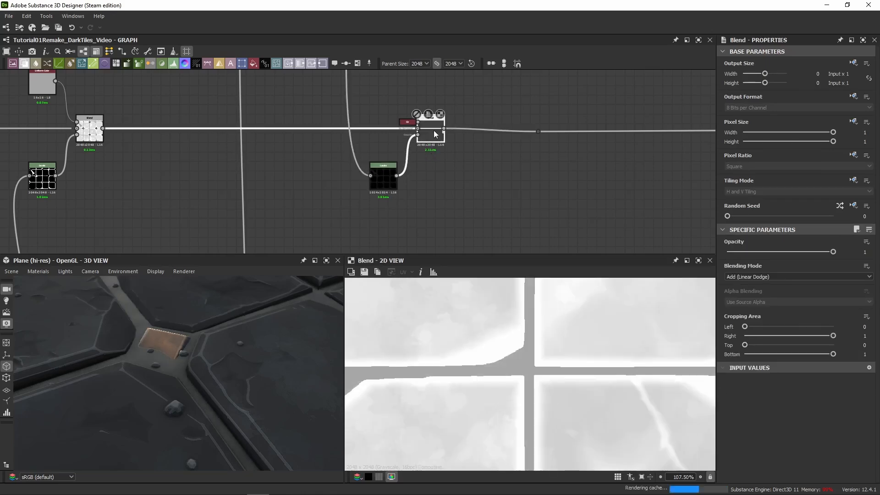
pyautogui.hotkey('shift', 'd')
pyautogui.hotkey('shift', 'd')
pyautogui.hotkey('shift', 'd')
pyautogui.hotkey('shift', 'd')
pyautogui.hotkey('shift', 'd')
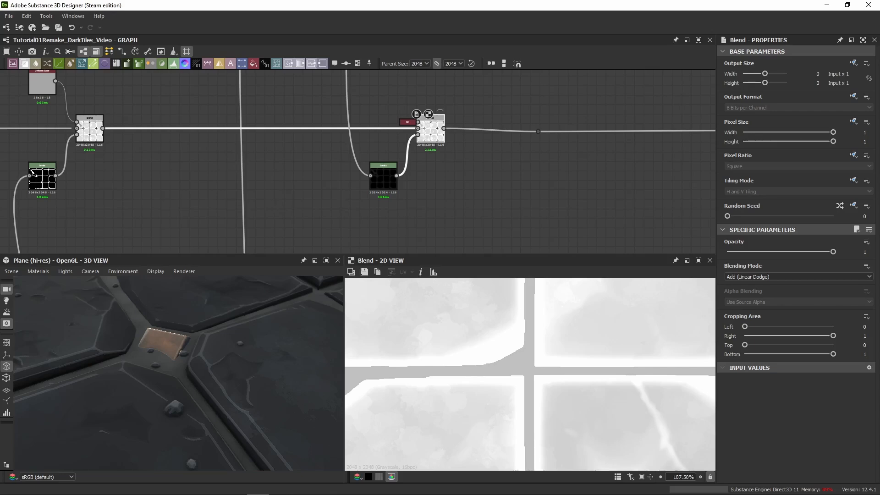
pyautogui.doubleClick(407, 122)
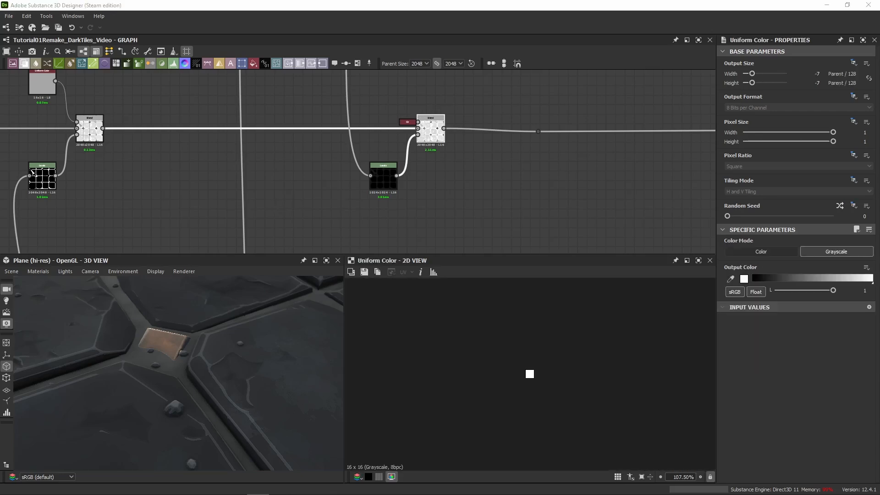
pyautogui.doubleClick(431, 132)
pyautogui.scroll(1, 556, 370)
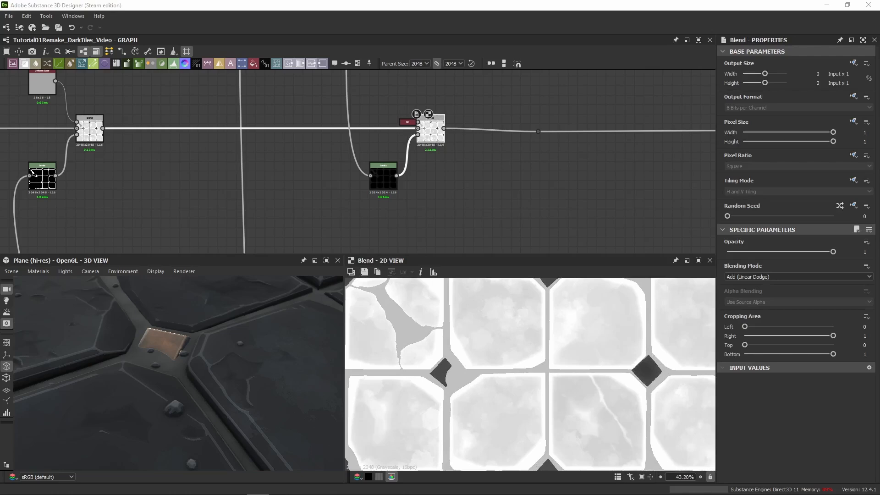
# - Move the dot farther along, paste a Subtract Blend with docked Uniform Color and Levels, and wire it between the seventh Blend and the dot
pyautogui.moveTo(590, 116); pyautogui.dragTo(317, 146, button='middle')
pyautogui.moveTo(265, 163); pyautogui.dragTo(632, 161)
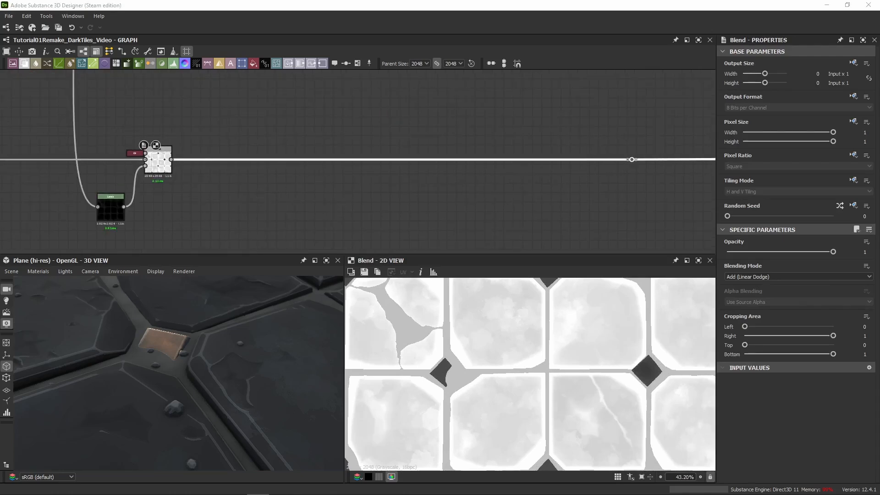
pyautogui.hotkey('ctrl', 'v')
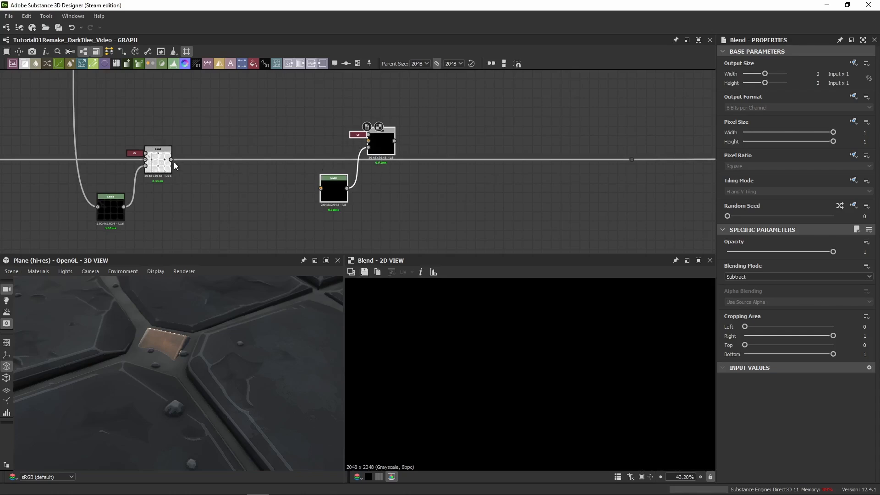
pyautogui.moveTo(172, 160); pyautogui.dragTo(631, 160)
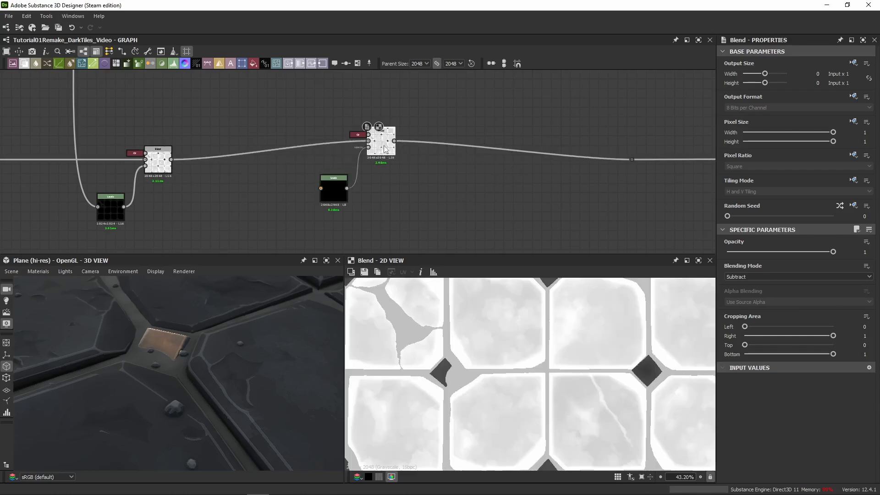
pyautogui.click(358, 137)
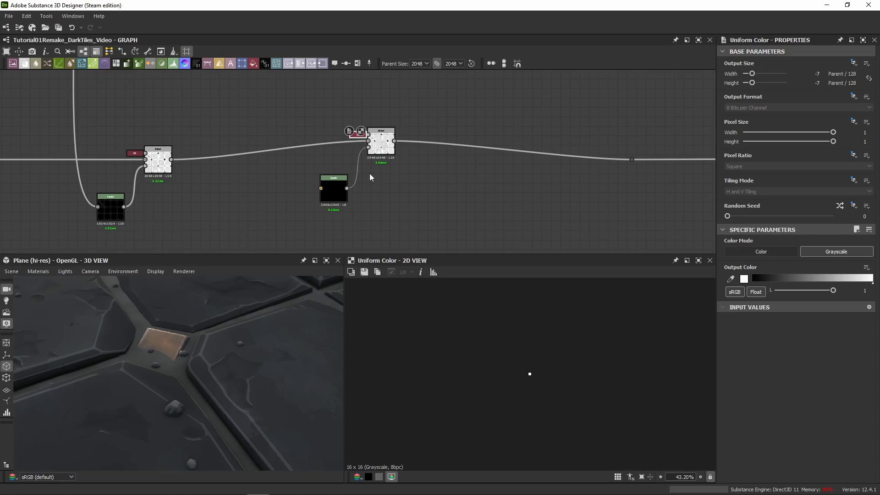
pyautogui.click(381, 146)
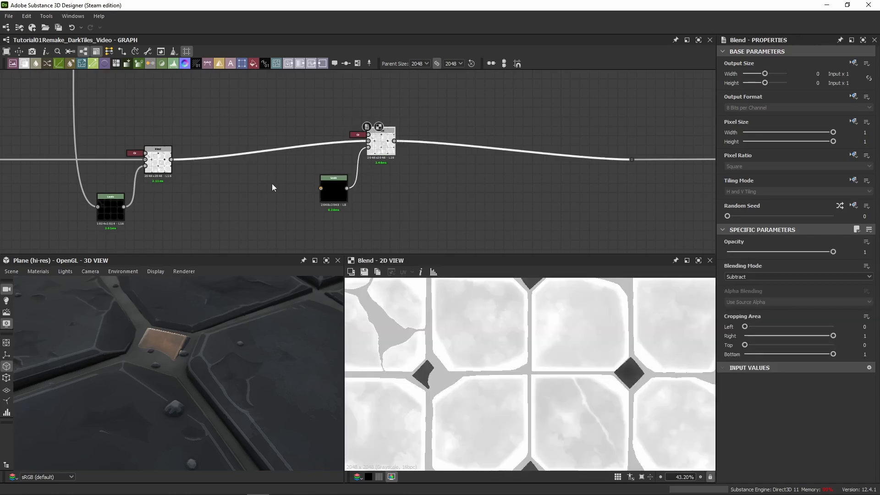
# - Locate the color network's Multiply Blend fed by Transformation 2D and Levels, and compare the color Blend it masks with the preceding one
pyautogui.moveTo(250, 124); pyautogui.dragTo(273, 202, button='middle')
pyautogui.scroll(-7, 293, 134)
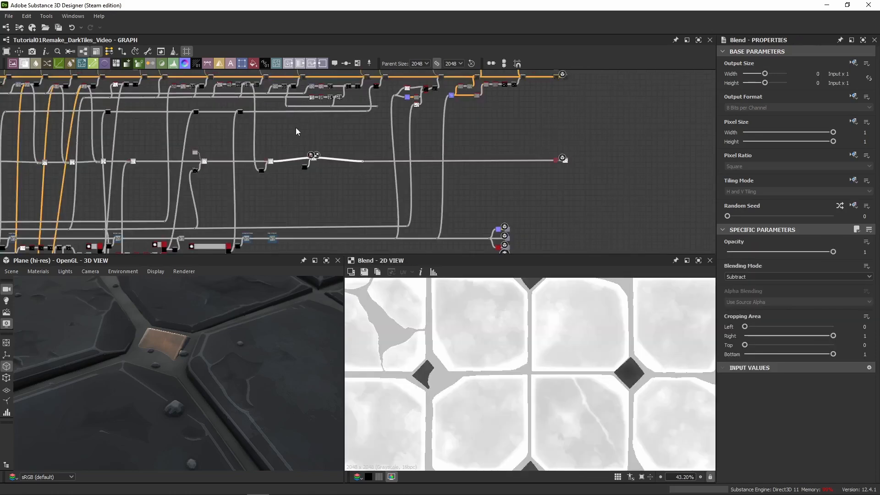
pyautogui.moveTo(297, 131); pyautogui.dragTo(304, 189, button='middle')
pyautogui.scroll(5, 287, 149)
pyautogui.scroll(3, 287, 149)
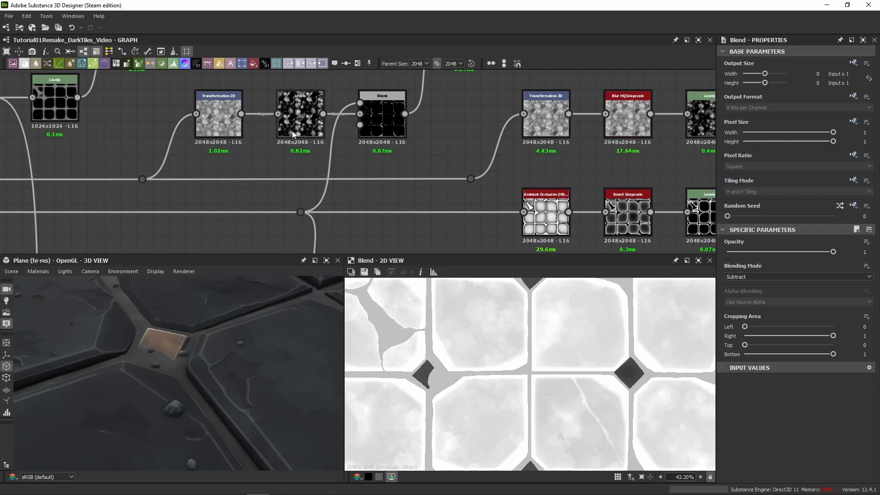
pyautogui.click(376, 119)
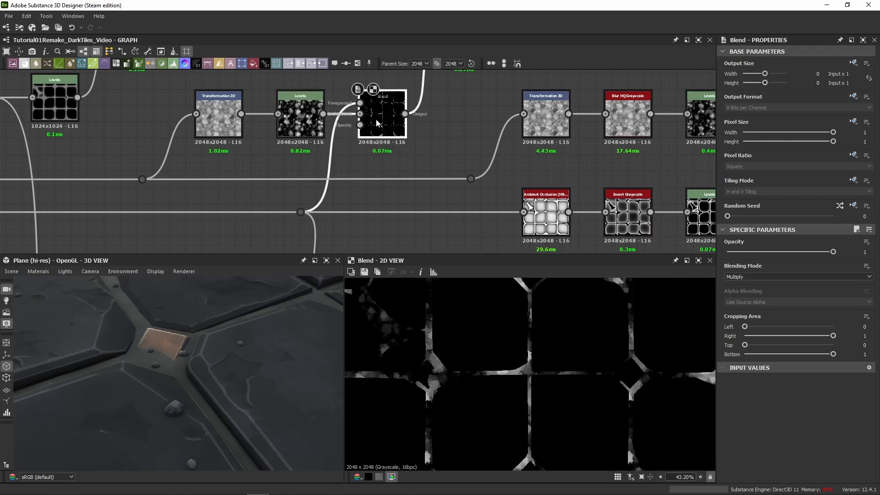
pyautogui.scroll(6, 481, 378)
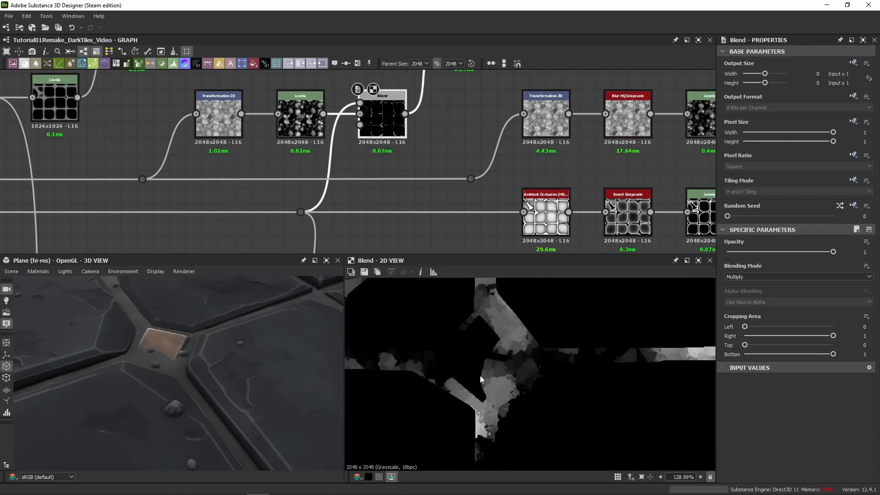
pyautogui.moveTo(207, 383); pyautogui.dragTo(180, 401)
pyautogui.moveTo(445, 76); pyautogui.dragTo(379, 147, button='middle')
pyautogui.click(393, 112)
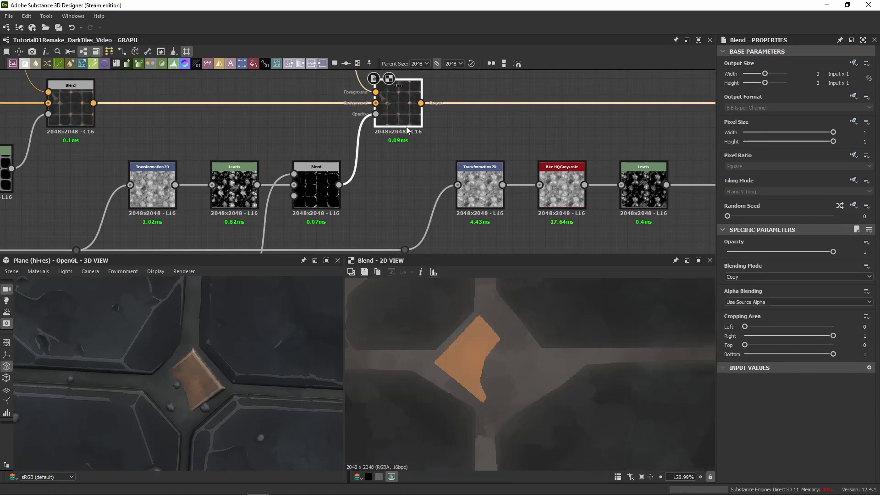
pyautogui.scroll(3, 504, 354)
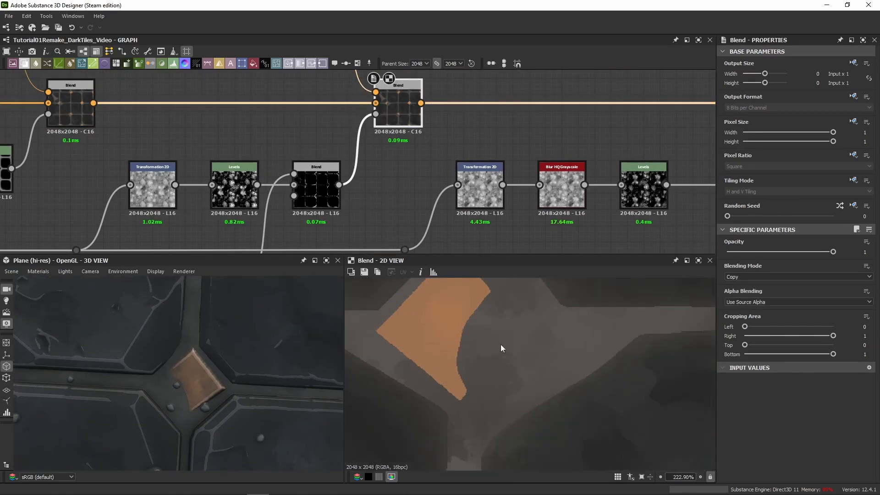
pyautogui.doubleClick(375, 103)
pyautogui.moveTo(510, 340); pyautogui.dragTo(402, 251)
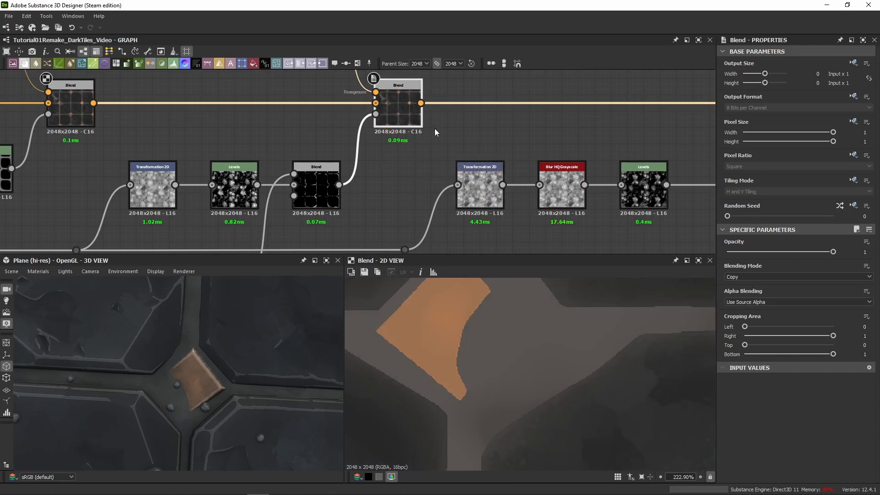
pyautogui.doubleClick(402, 111)
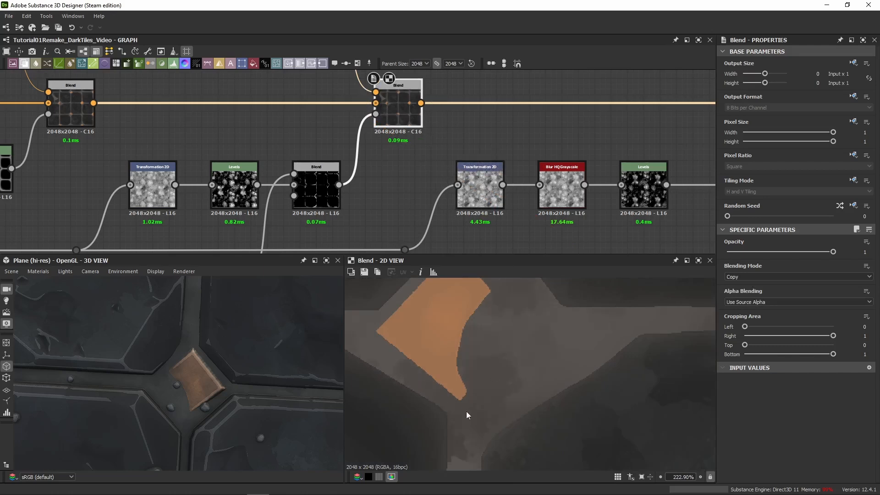
pyautogui.scroll(-6, 319, 209)
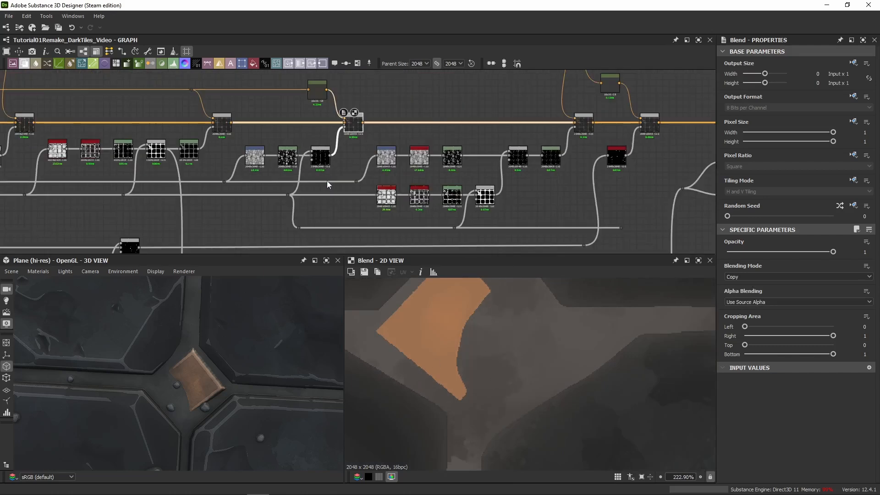
# - Connect the color network's Multiply Blend mask to the eighth Blend's Levels, using Level Out High 0.15, and show its parameters as sliders
pyautogui.moveTo(326, 181); pyautogui.dragTo(339, 106, button='middle')
pyautogui.scroll(-2, 332, 133)
pyautogui.moveTo(340, 86)
pyautogui.mouseDown()
pyautogui.moveTo(346, 202)
pyautogui.moveTo(349, 164)
pyautogui.moveTo(332, 83)
pyautogui.mouseUp()
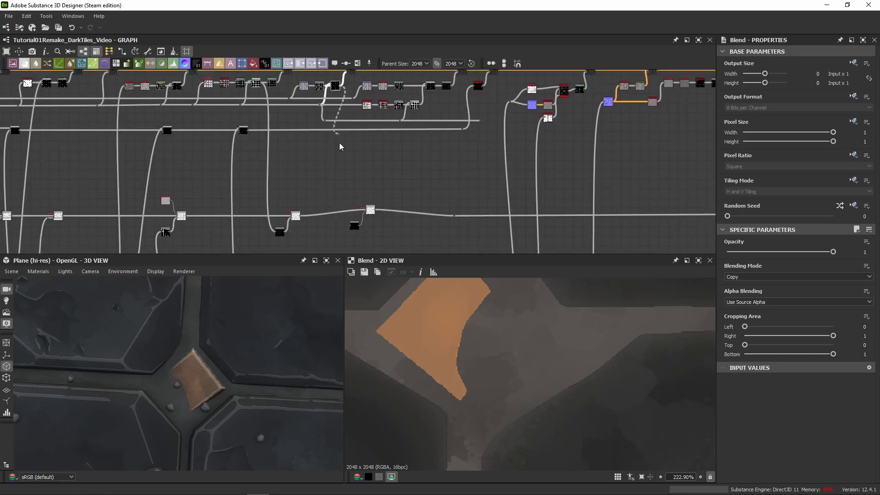
pyautogui.moveTo(339, 147); pyautogui.dragTo(349, 225)
pyautogui.click(355, 226)
pyautogui.scroll(2, 361, 232)
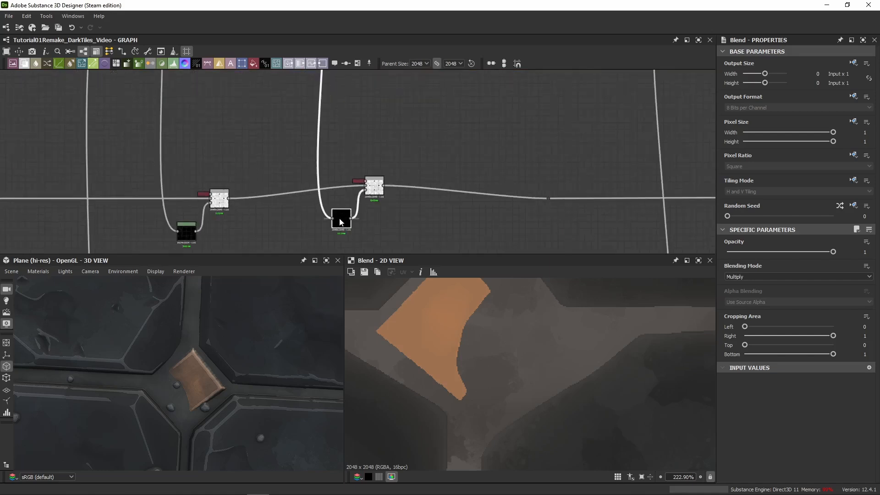
pyautogui.click(340, 222)
pyautogui.click(857, 229)
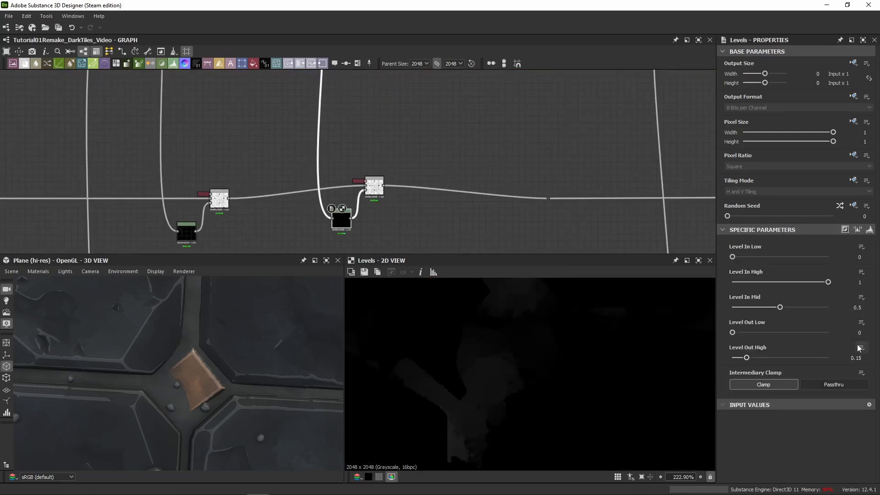
pyautogui.scroll(3, 412, 203)
# - Compare the eighth Blend's Subtract effect between the tiles in the 2D and 3D views by disabling and enabling it
pyautogui.click(274, 147)
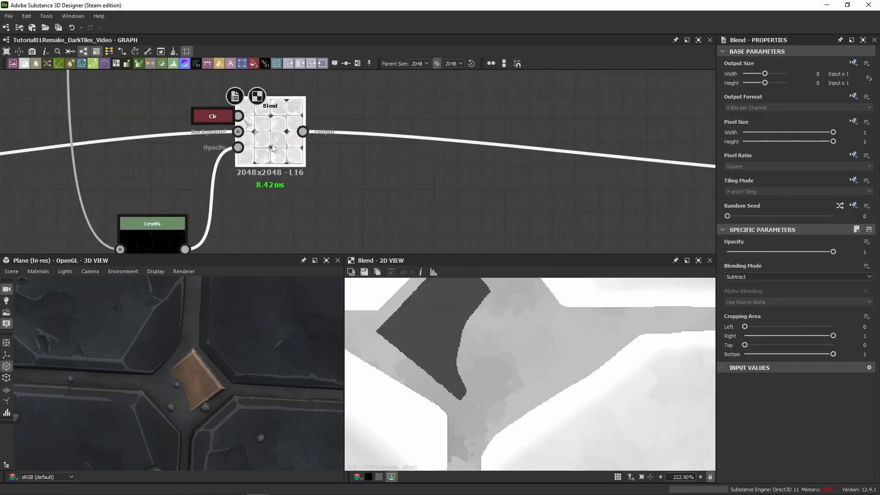
pyautogui.moveTo(359, 187); pyautogui.dragTo(482, 184, button='middle')
pyautogui.scroll(-3, 555, 330)
pyautogui.hotkey('shift', 'd')
pyautogui.hotkey('shift', 'd')
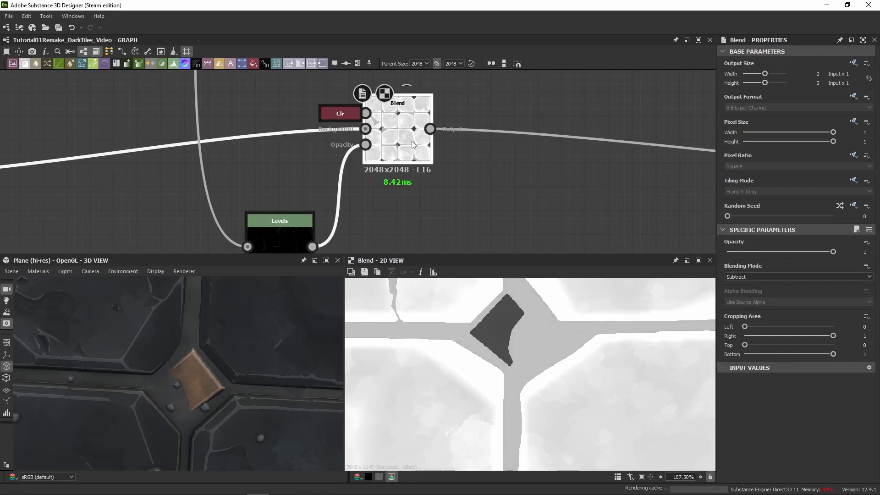
pyautogui.scroll(3, 539, 377)
pyautogui.hotkey('shift', 'd')
pyautogui.hotkey('shift', 'd')
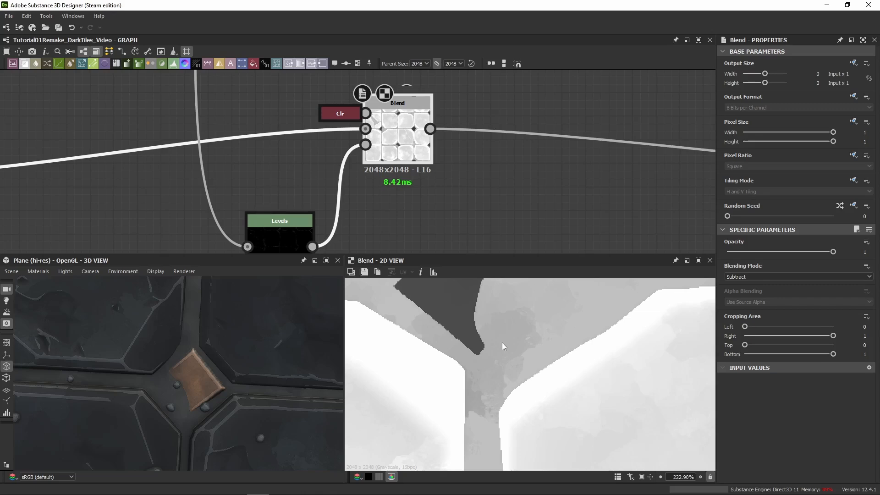
pyautogui.moveTo(260, 377); pyautogui.dragTo(230, 287)
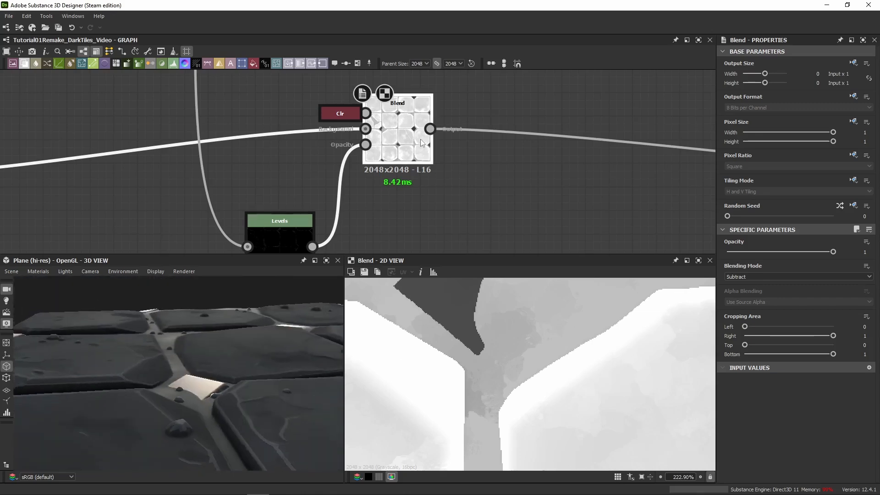
pyautogui.hotkey('shift', 'd')
pyautogui.hotkey('shift', 'd')
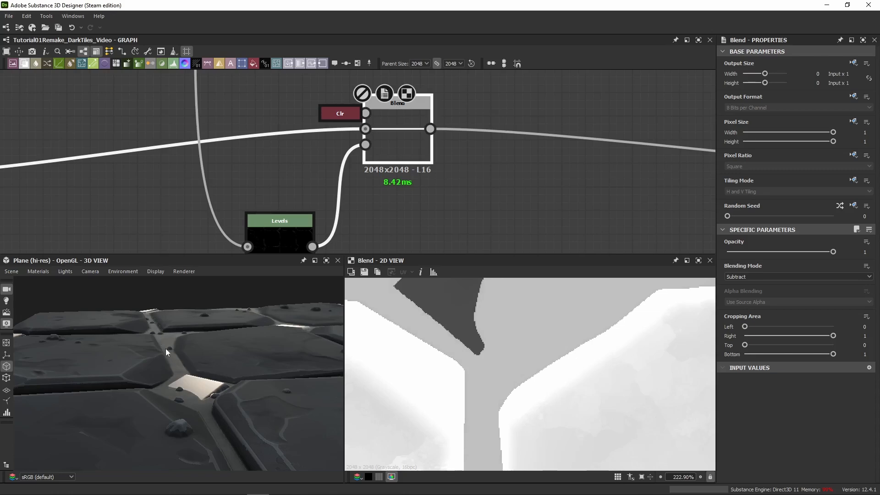
pyautogui.hotkey('shift', 'd')
pyautogui.hotkey('shift', 'd')
pyautogui.hotkey('shift', 'd')
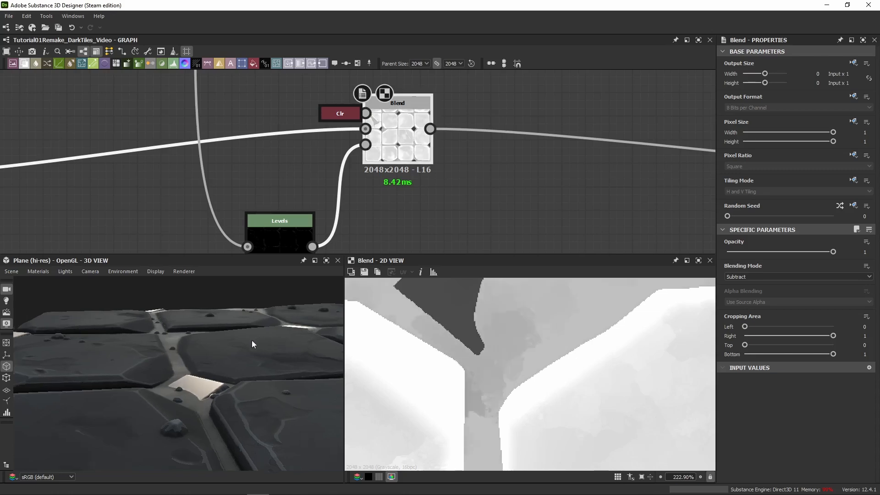
pyautogui.moveTo(251, 340); pyautogui.dragTo(248, 293)
# - Bring the eighth Blend with its Uniform Color and Levels in line with the height link, and move the dot farther along
pyautogui.scroll(-3, 395, 201)
pyautogui.moveTo(399, 167); pyautogui.dragTo(393, 185)
pyautogui.click(284, 183)
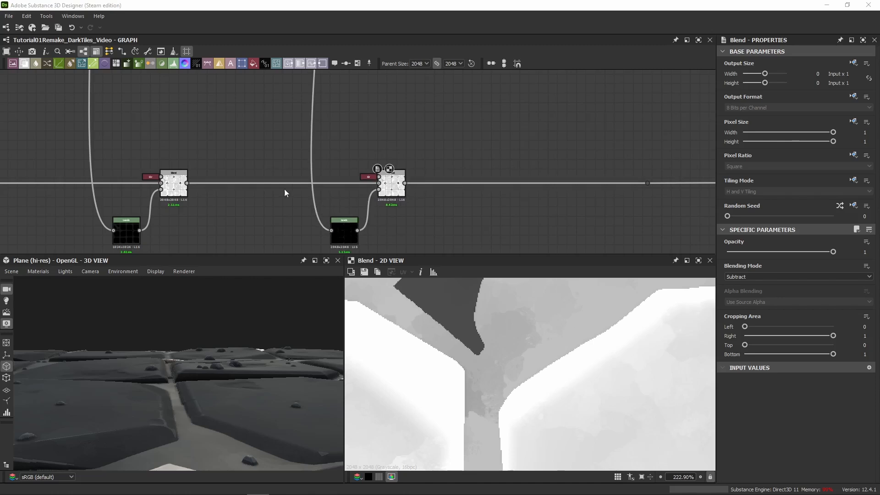
pyautogui.scroll(-3, 284, 193)
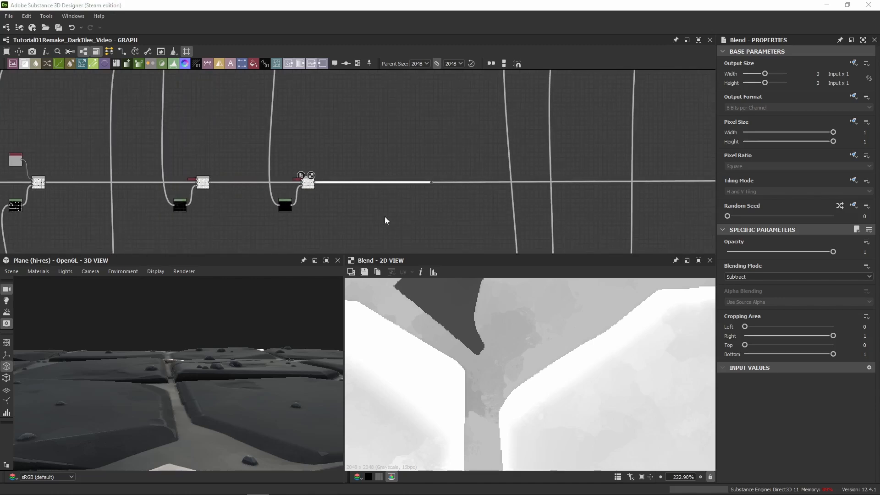
pyautogui.moveTo(384, 216); pyautogui.dragTo(527, 182)
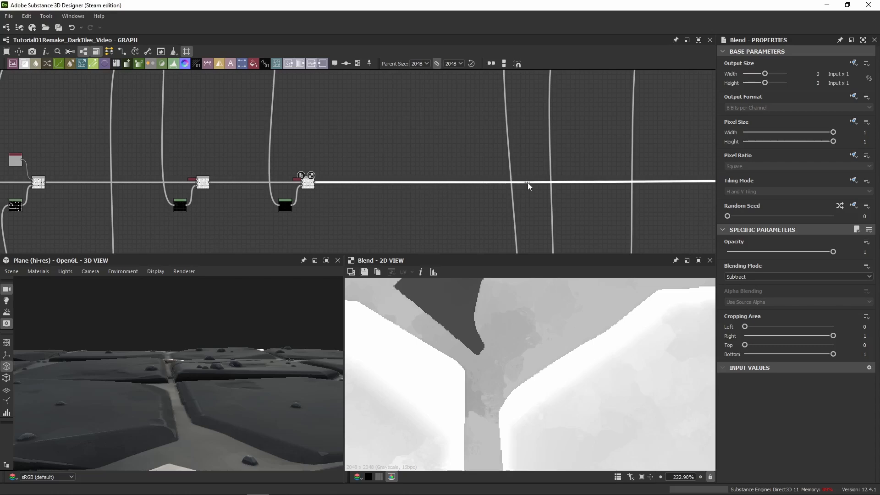
# - Paste a ninth Blend with its docked Uniform Color and Levels, and wire it between the eighth Blend and the dot
pyautogui.click(451, 193)
pyautogui.hotkey('ctrl', 'v')
pyautogui.scroll(3, 408, 186)
pyautogui.moveTo(293, 181); pyautogui.dragTo(463, 216)
pyautogui.moveTo(230, 196); pyautogui.dragTo(670, 196)
pyautogui.moveTo(535, 161); pyautogui.dragTo(459, 221)
pyautogui.moveTo(509, 171); pyautogui.dragTo(528, 189)
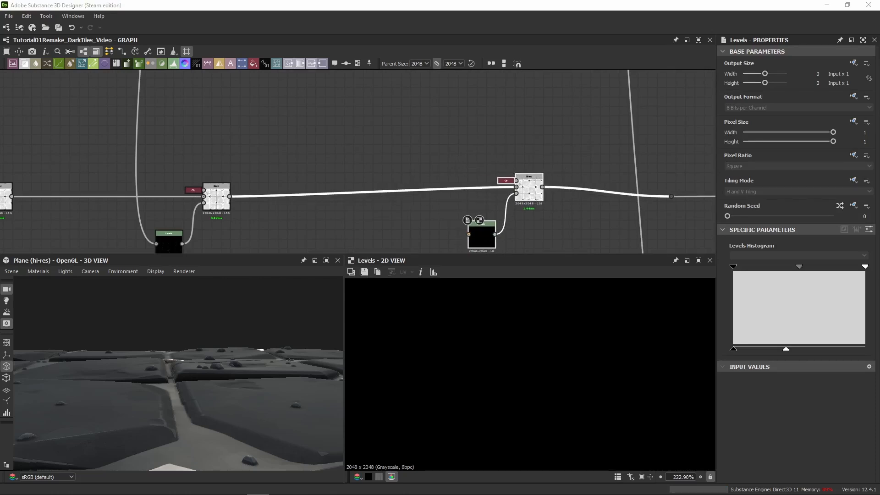
# - Show the ninth Blend's Levels parameters as sliders, and connect the color network's cloudy gap-mask Blend output to that Levels node
pyautogui.click(489, 237)
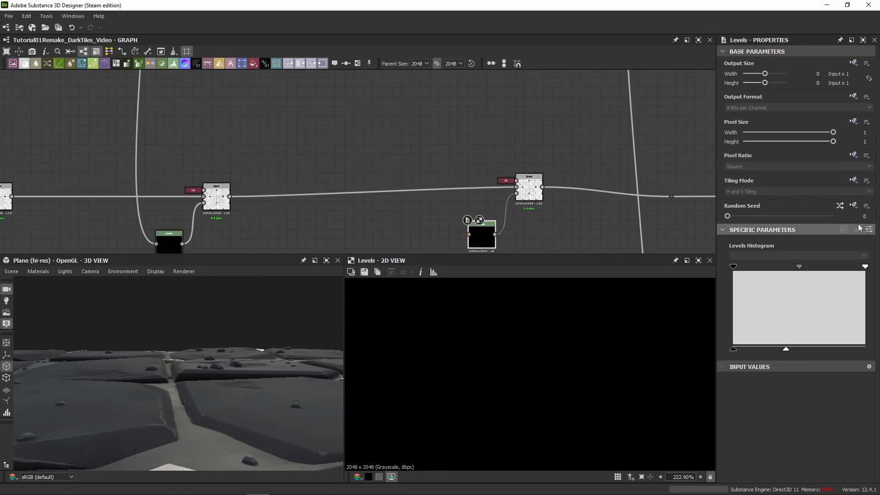
pyautogui.click(869, 230)
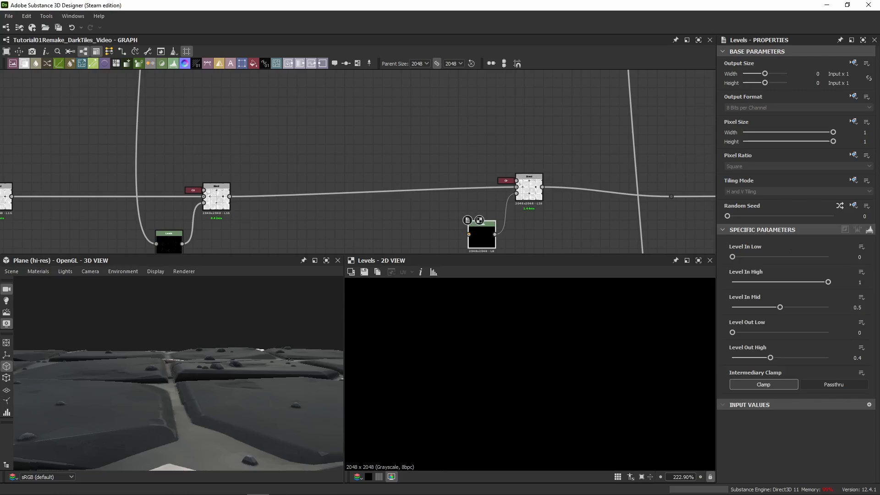
pyautogui.scroll(-4, 184, 179)
pyautogui.moveTo(255, 143); pyautogui.dragTo(369, 244, button='middle')
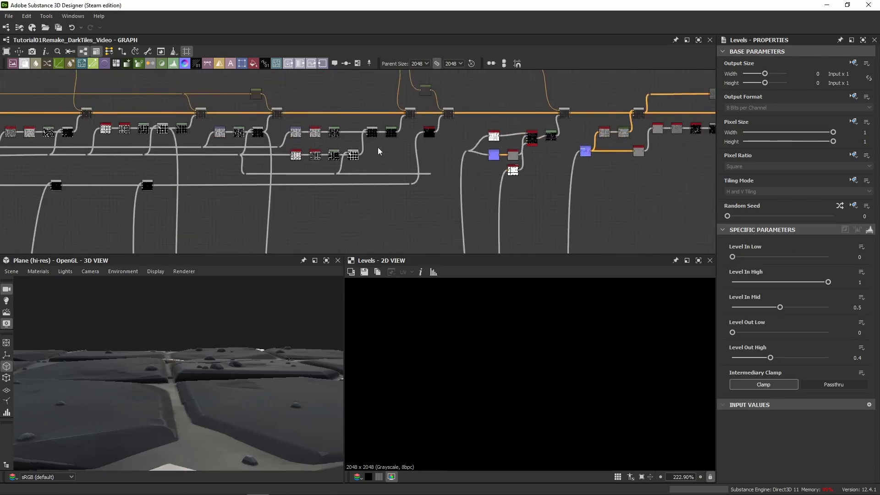
pyautogui.scroll(7, 378, 147)
pyautogui.moveTo(364, 113); pyautogui.dragTo(370, 180, button='middle')
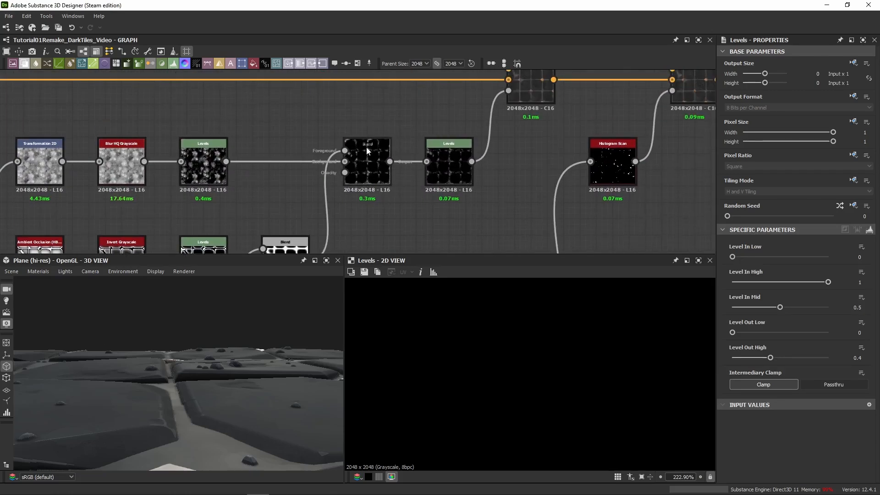
pyautogui.click(390, 162)
pyautogui.moveTo(435, 235); pyautogui.dragTo(424, 117, button='middle')
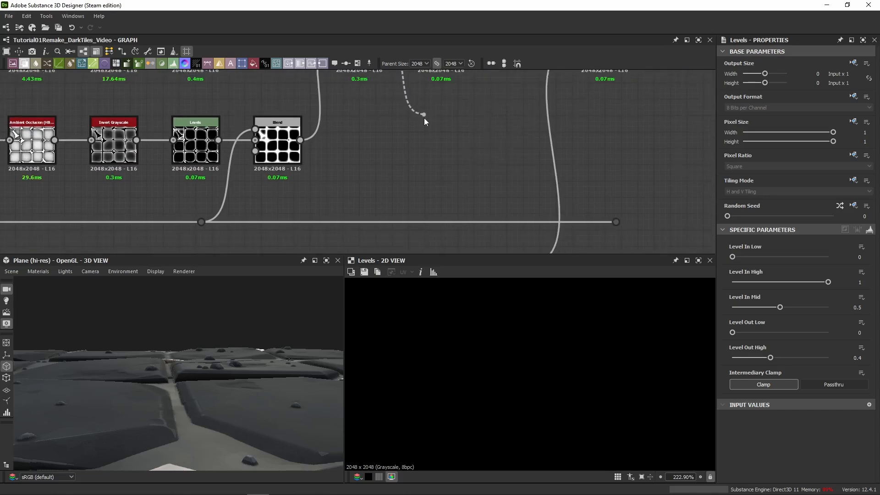
pyautogui.scroll(-2, 424, 120)
pyautogui.moveTo(418, 192); pyautogui.dragTo(414, 108, button='middle')
pyautogui.moveTo(417, 216); pyautogui.dragTo(412, 115, button='middle')
pyautogui.click(433, 206)
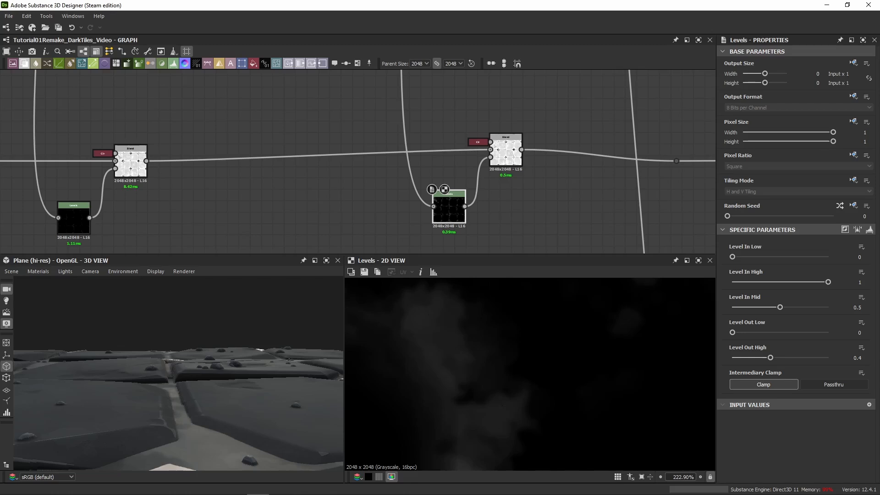
# - Check the ninth Blend's Uniform Color, then bring the Blend group in line with the height link, closer to the eighth Blend
pyautogui.doubleClick(477, 142)
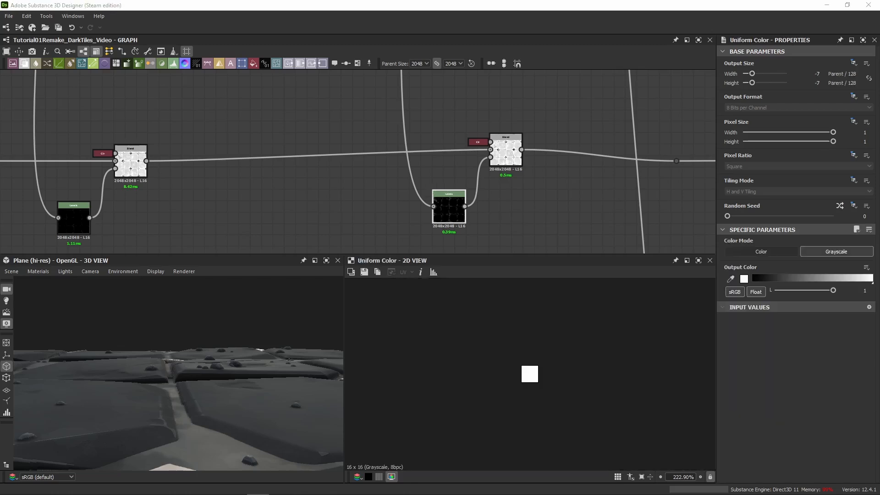
pyautogui.scroll(3, 479, 151)
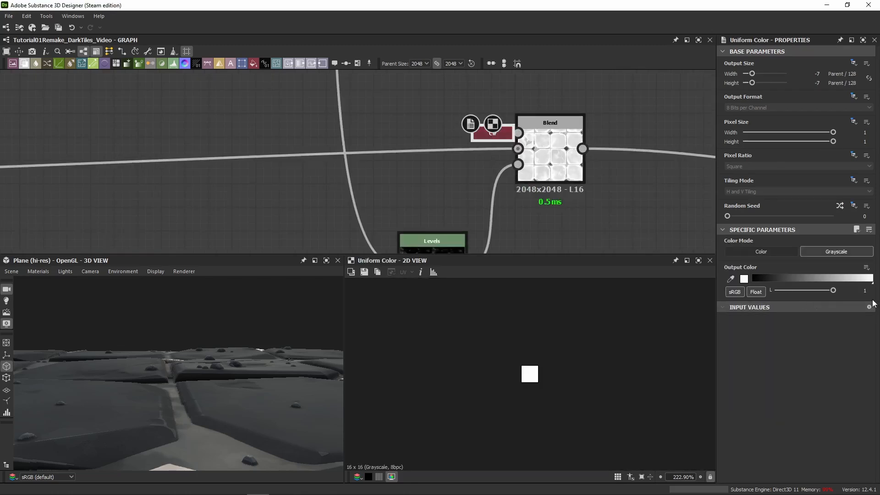
pyautogui.scroll(-4, 327, 181)
pyautogui.moveTo(226, 192); pyautogui.dragTo(294, 173, button='middle')
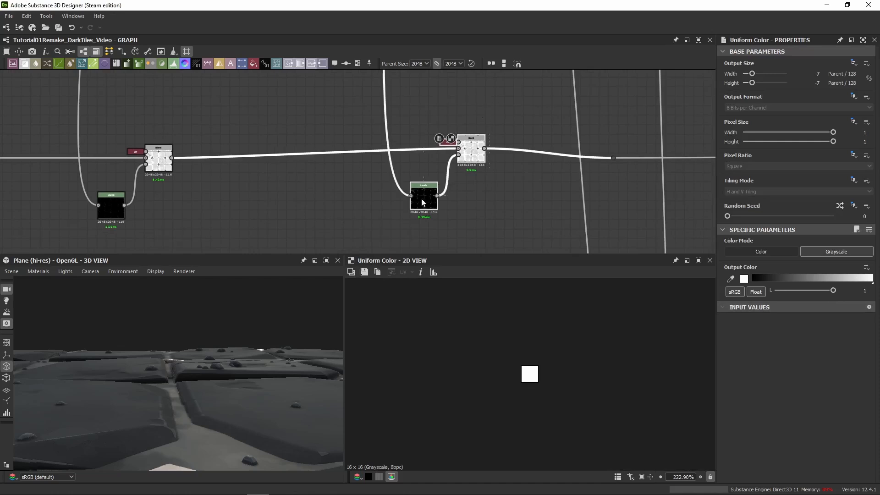
pyautogui.moveTo(472, 167); pyautogui.dragTo(463, 166)
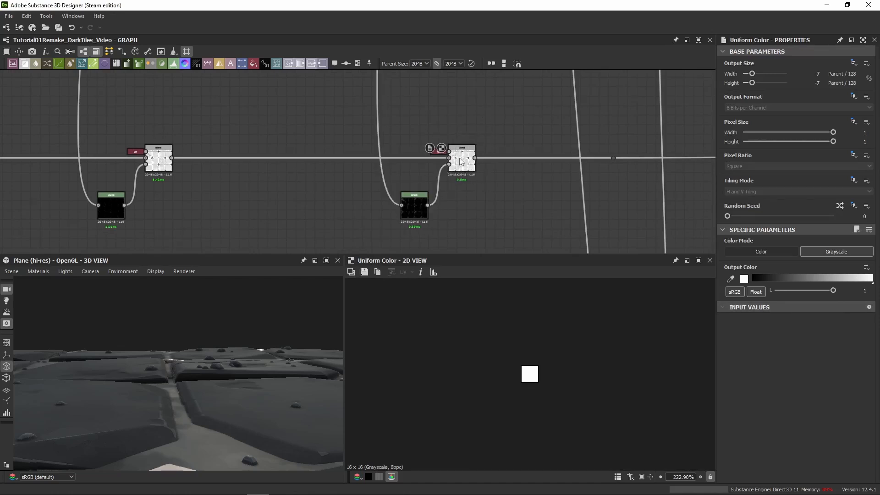
pyautogui.doubleClick(461, 161)
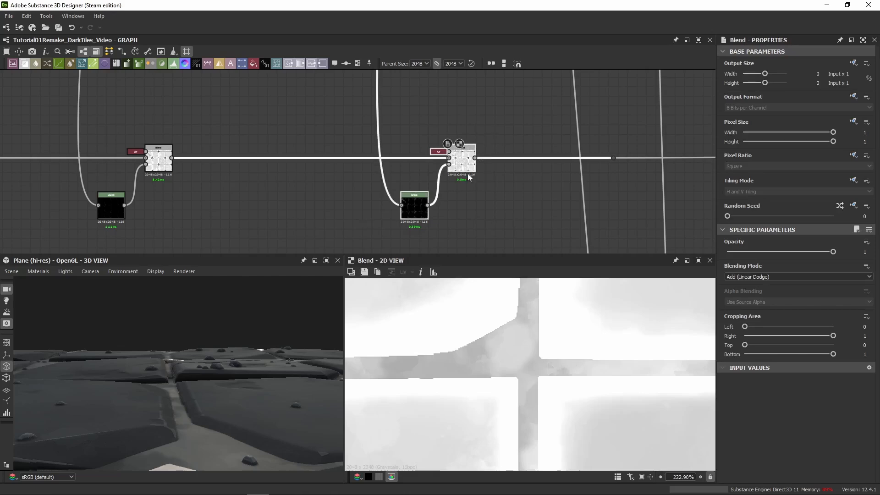
pyautogui.moveTo(452, 177); pyautogui.dragTo(400, 176)
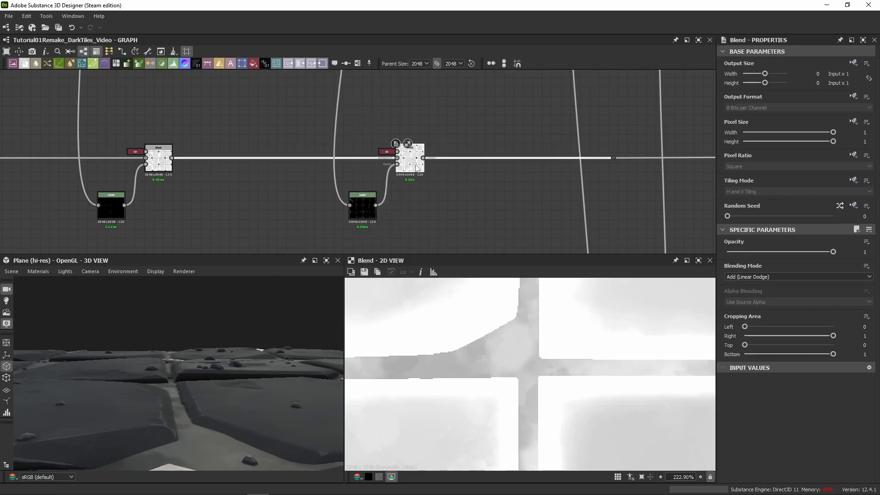
# - Compare the ninth Blend's Add (Linear Dodge) effect in the tile gaps in the 2D and 3D views by disabling and enabling it
pyautogui.hotkey('shift', 'd')
pyautogui.hotkey('shift', 'd')
pyautogui.hotkey('shift', 'd')
pyautogui.hotkey('shift', 'd')
pyautogui.hotkey('shift', 'd')
pyautogui.hotkey('shift', 'd')
pyautogui.hotkey('shift', 'd')
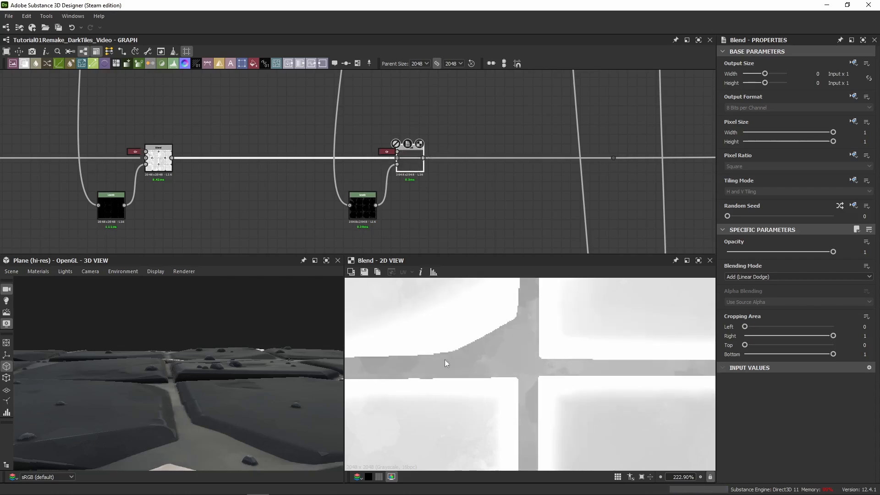
pyautogui.hotkey('shift', 'd')
pyautogui.hotkey('shift', 'd')
pyautogui.moveTo(204, 404)
pyautogui.mouseDown()
pyautogui.moveTo(196, 373)
pyautogui.moveTo(216, 401)
pyautogui.mouseUp()
pyautogui.moveTo(200, 390); pyautogui.dragTo(215, 345)
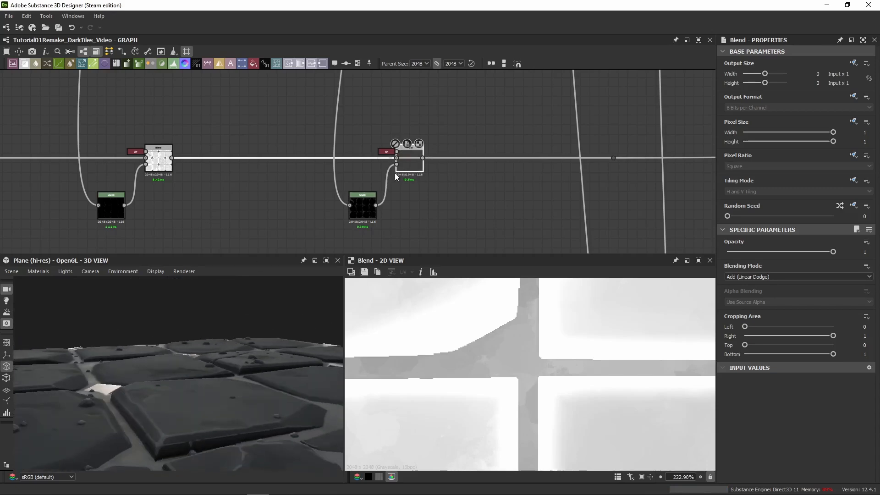
pyautogui.hotkey('shift', 'd')
pyautogui.hotkey('shift', 'd')
pyautogui.hotkey('shift', 'd')
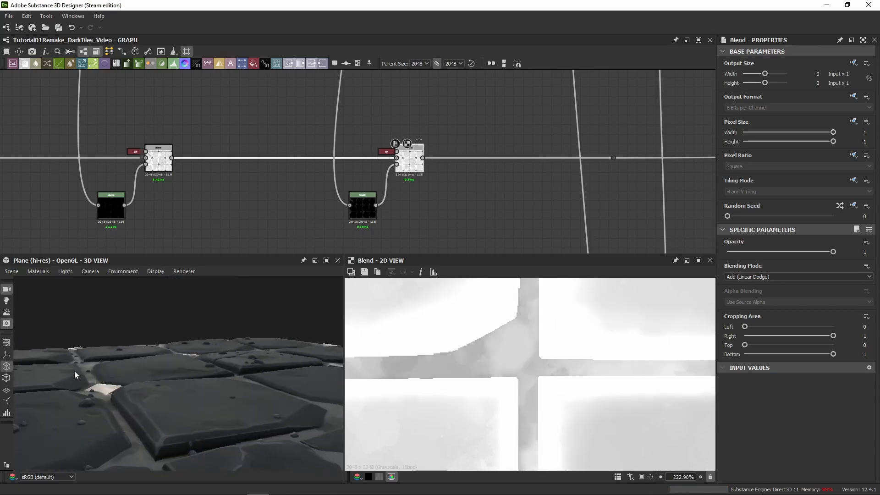
pyautogui.moveTo(74, 370); pyautogui.dragTo(87, 383)
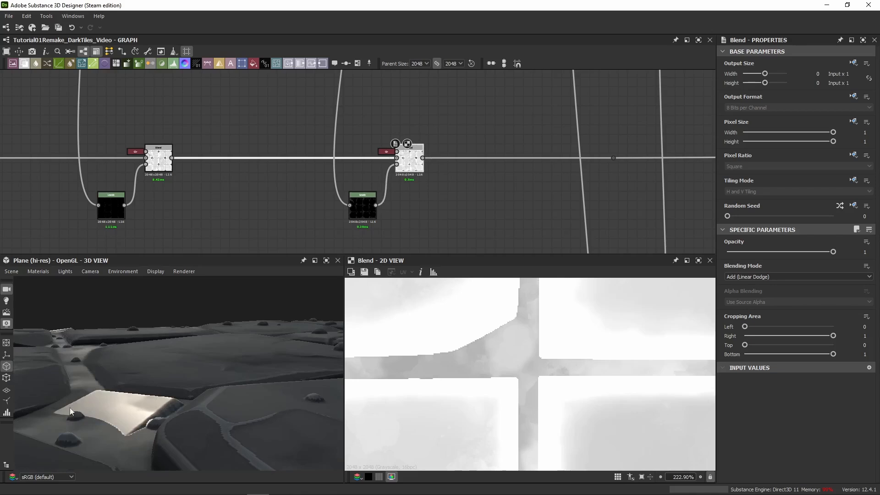
pyautogui.hotkey('shift', 'd')
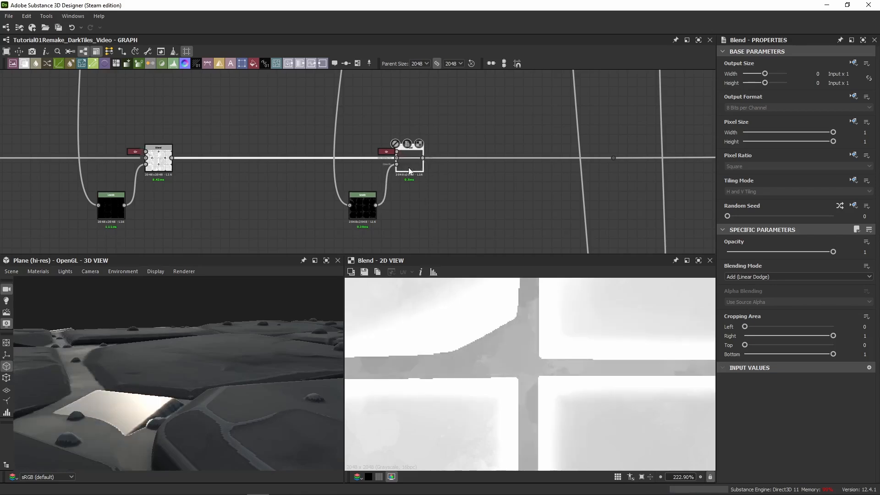
# - Inspect the ninth Blend's Levels mask and the Blend output across the whole texture, and check the gaps in 3D
pyautogui.doubleClick(365, 200)
pyautogui.scroll(-5, 577, 291)
pyautogui.doubleClick(408, 154)
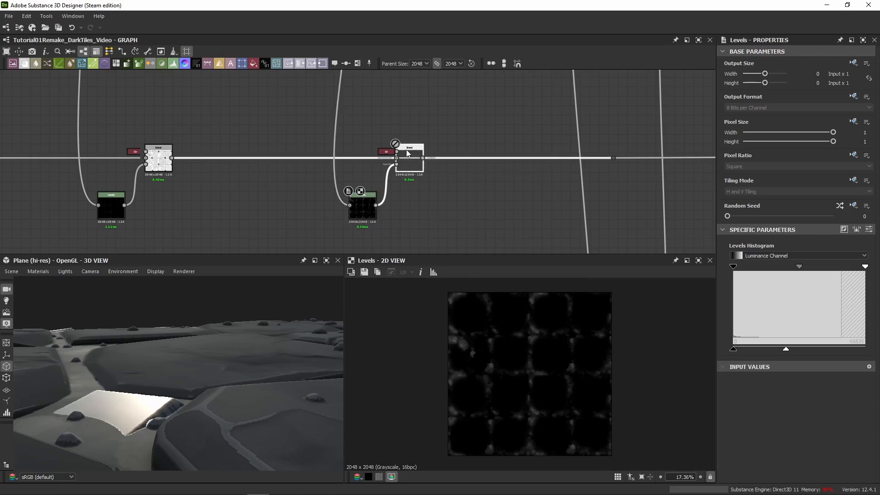
pyautogui.moveTo(194, 357); pyautogui.dragTo(171, 383)
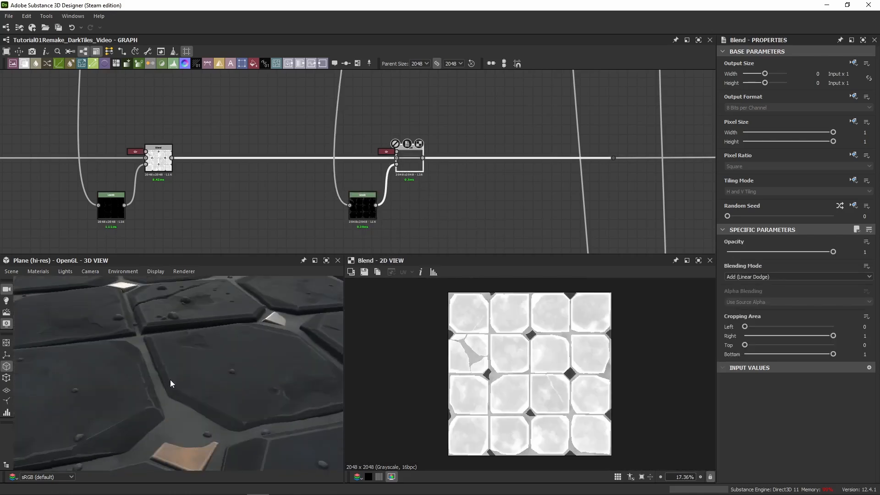
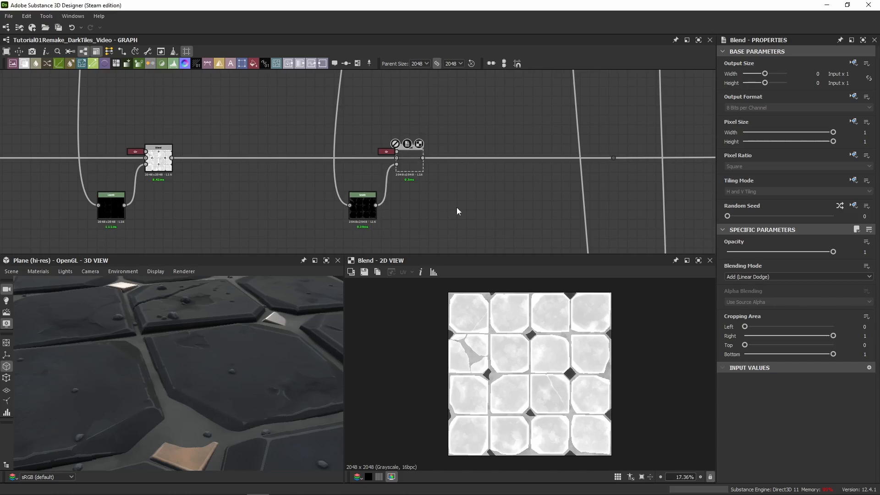
# - Add a tenth Blend in Copy mode with docked grayscale Uniform Color and Levels, placed on the height link before the dot
pyautogui.moveTo(490, 197); pyautogui.dragTo(333, 192, button='middle')
pyautogui.scroll(-2, 336, 213)
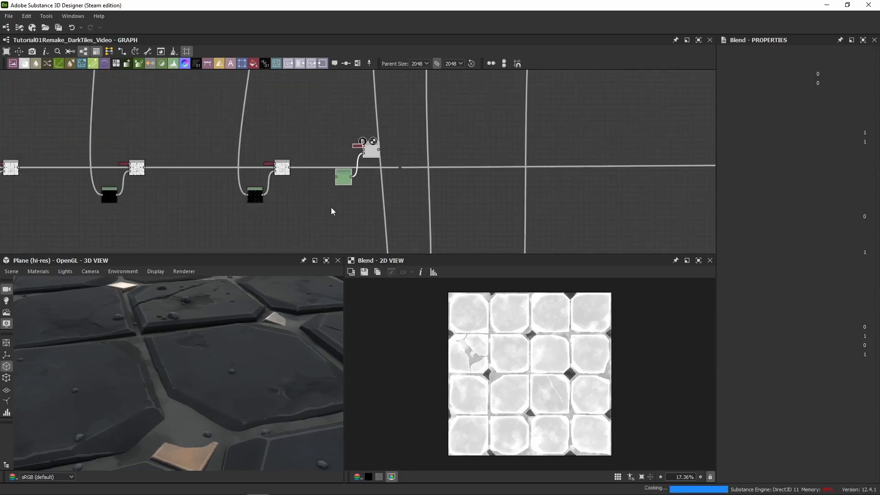
pyautogui.moveTo(346, 179); pyautogui.dragTo(331, 197)
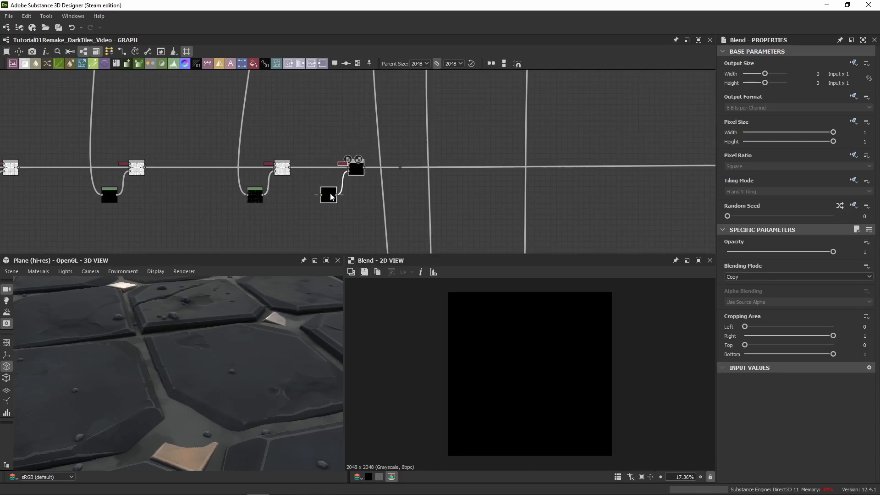
pyautogui.scroll(5, 327, 159)
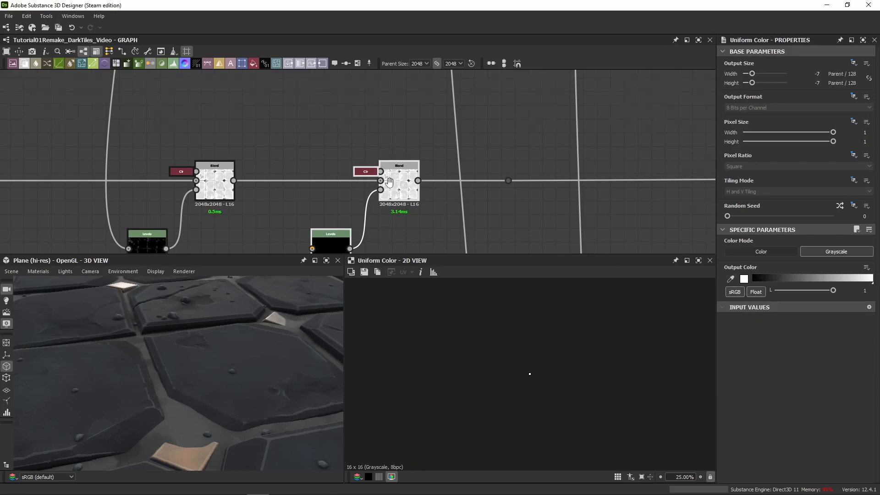
pyautogui.moveTo(361, 177); pyautogui.dragTo(370, 132, button='middle')
pyautogui.scroll(-1, 296, 165)
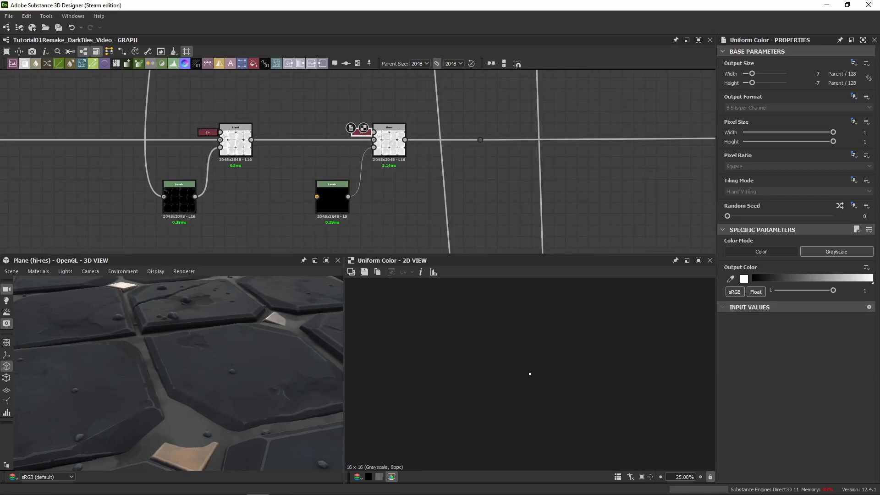
# - Examine the color network's small-stone Blend mask up close in the 2D view
pyautogui.scroll(-6, 351, 168)
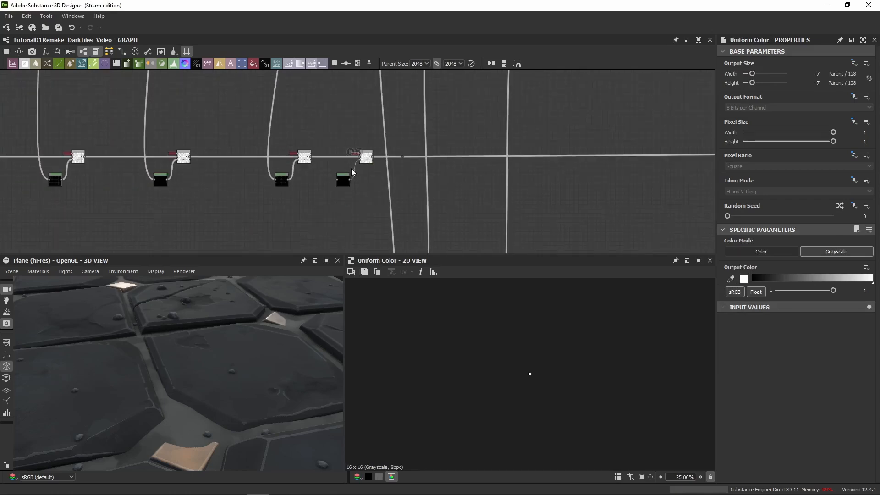
pyautogui.scroll(3, 215, 112)
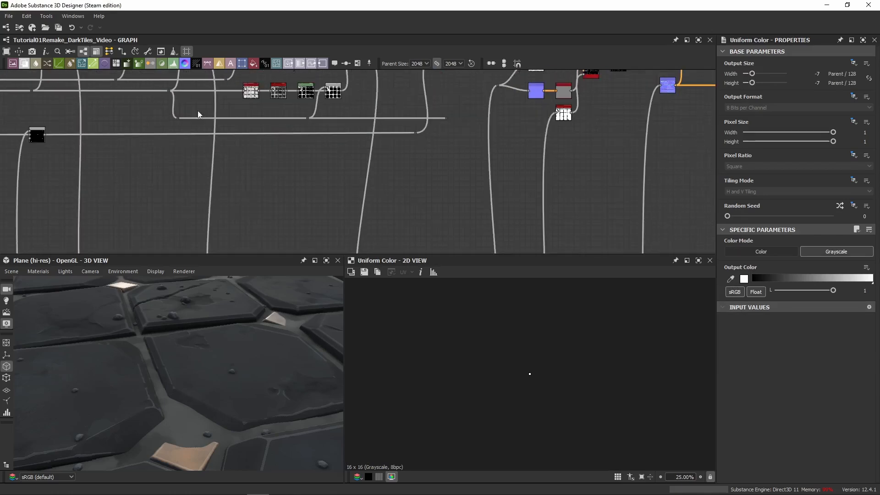
pyautogui.moveTo(451, 130); pyautogui.dragTo(446, 93, button='middle')
pyautogui.scroll(4, 423, 159)
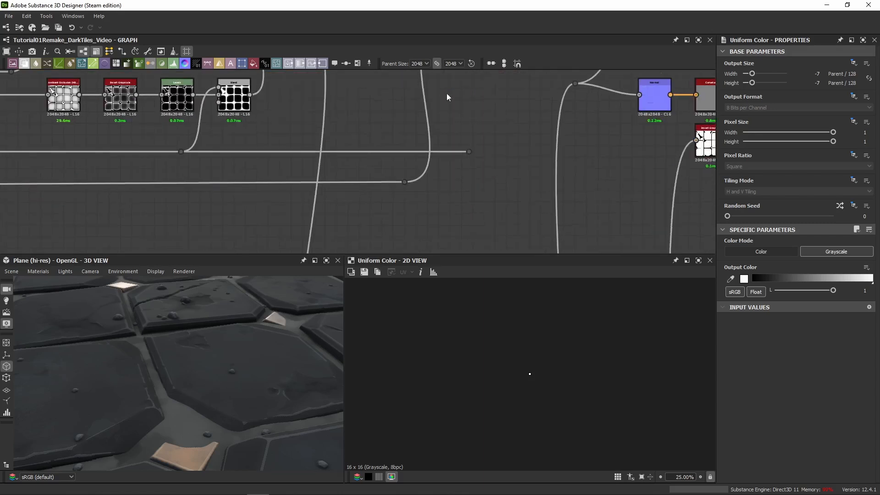
pyautogui.doubleClick(411, 181)
pyautogui.scroll(10, 533, 364)
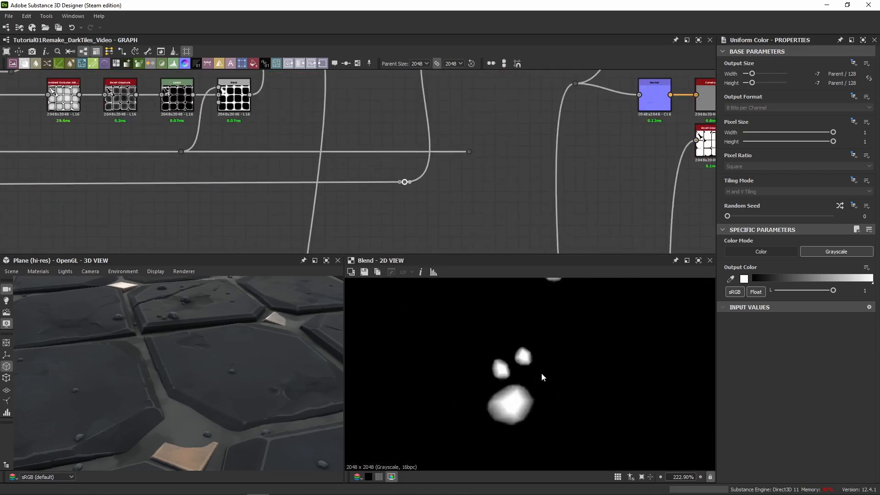
pyautogui.scroll(3, 527, 358)
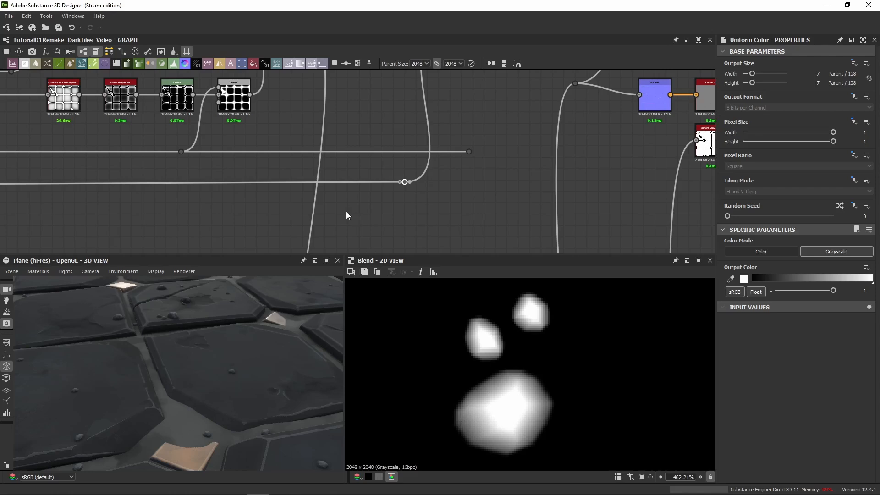
# - Connect the color network's tile-gap mask dot to the tenth Blend's Levels and show the resulting mask in the 2D view
pyautogui.scroll(-5, 346, 212)
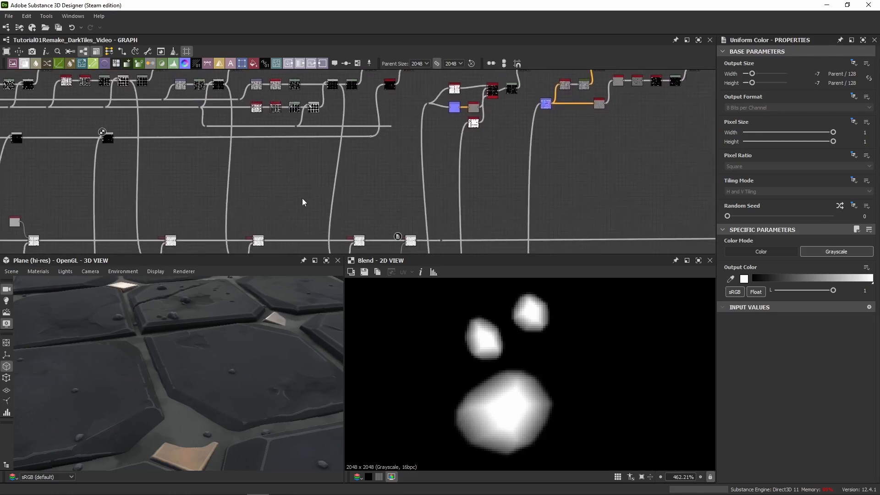
pyautogui.moveTo(411, 178); pyautogui.dragTo(382, 132, button='middle')
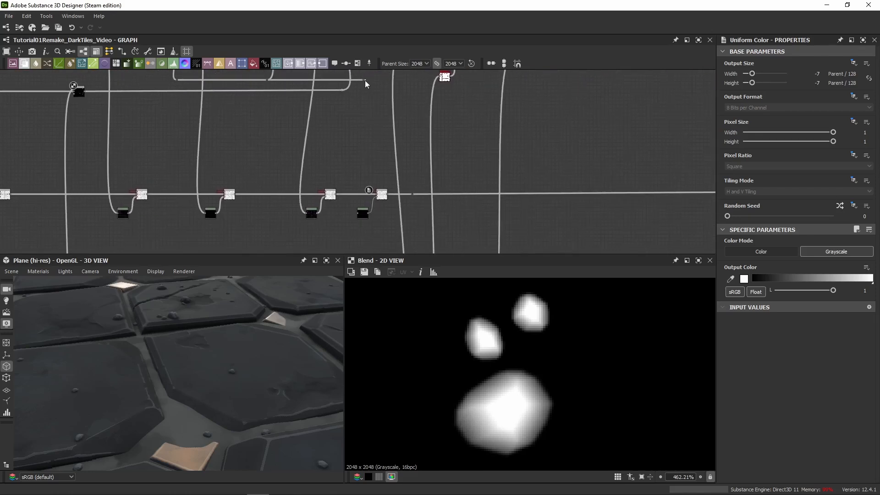
pyautogui.moveTo(364, 81); pyautogui.dragTo(360, 214)
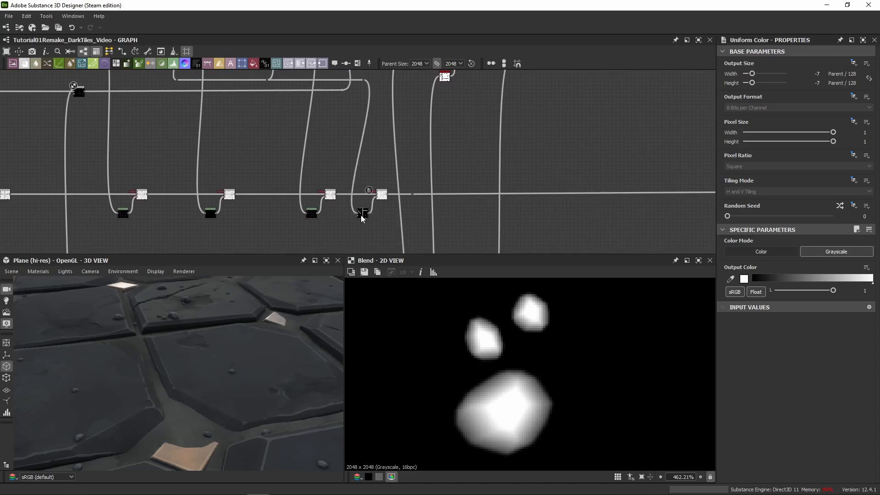
pyautogui.doubleClick(362, 214)
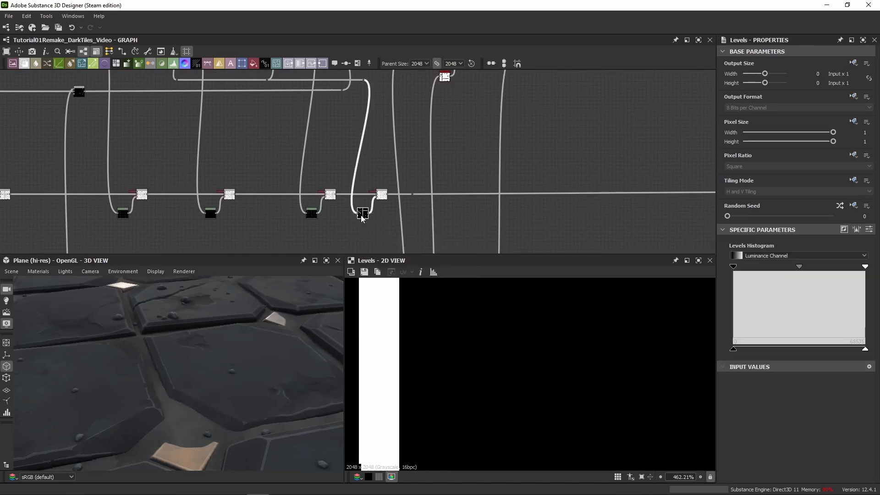
pyautogui.scroll(-10, 430, 332)
pyautogui.scroll(8, 356, 221)
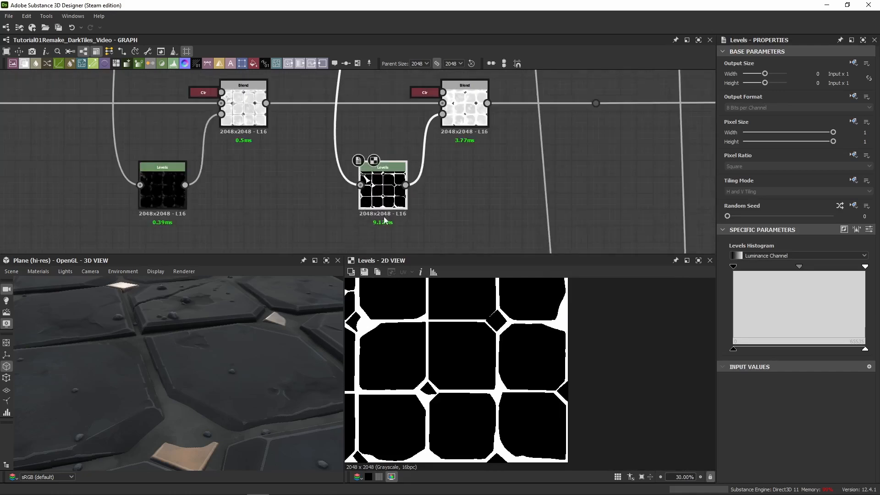
# - Rewire the tenth Blend's Levels input from the tile-gap mask to the color network's small-stone mask
pyautogui.scroll(-9, 383, 191)
pyautogui.moveTo(388, 138); pyautogui.dragTo(381, 188, button='middle')
pyautogui.scroll(8, 372, 147)
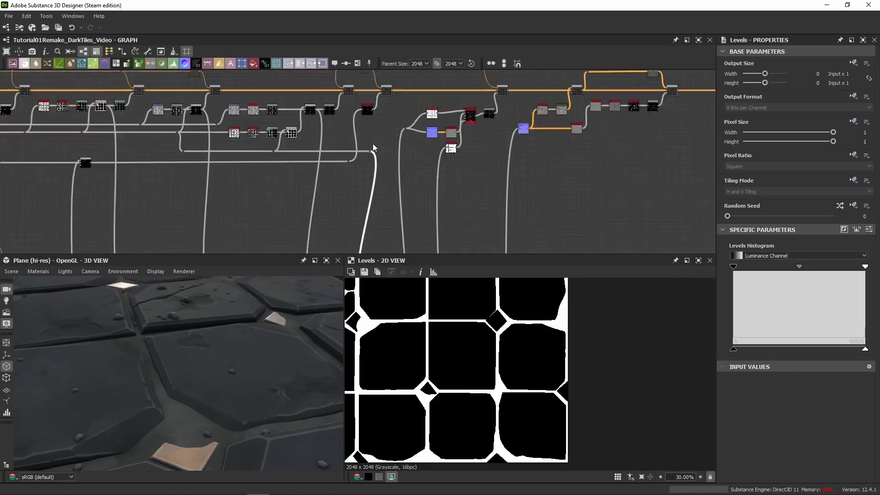
pyautogui.scroll(-8, 311, 186)
pyautogui.scroll(6, 360, 215)
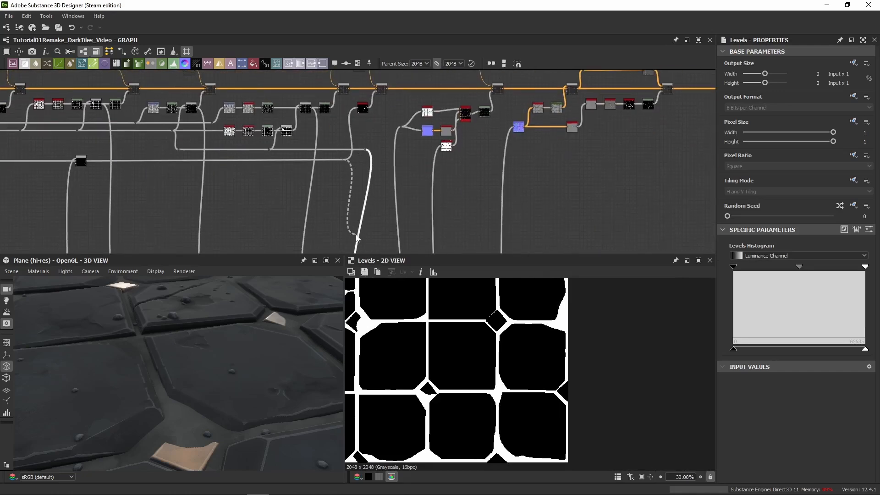
pyautogui.click(358, 204)
pyautogui.moveTo(366, 126)
pyautogui.mouseDown(button='middle')
pyautogui.moveTo(370, 180)
pyautogui.moveTo(358, 141)
pyautogui.mouseUp(button='middle')
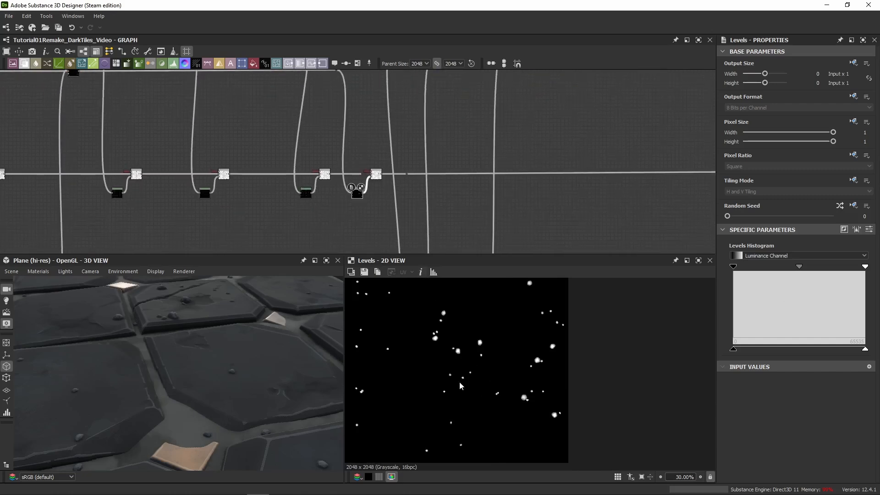
# - Examine the tenth Blend's output up close in the 2D view, along with its Levels mask and docked Uniform Color
pyautogui.doubleClick(376, 174)
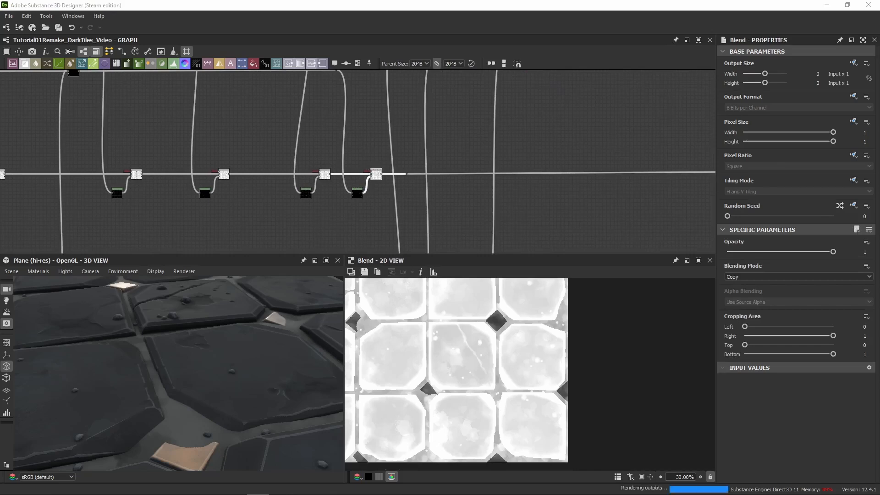
pyautogui.scroll(8, 466, 368)
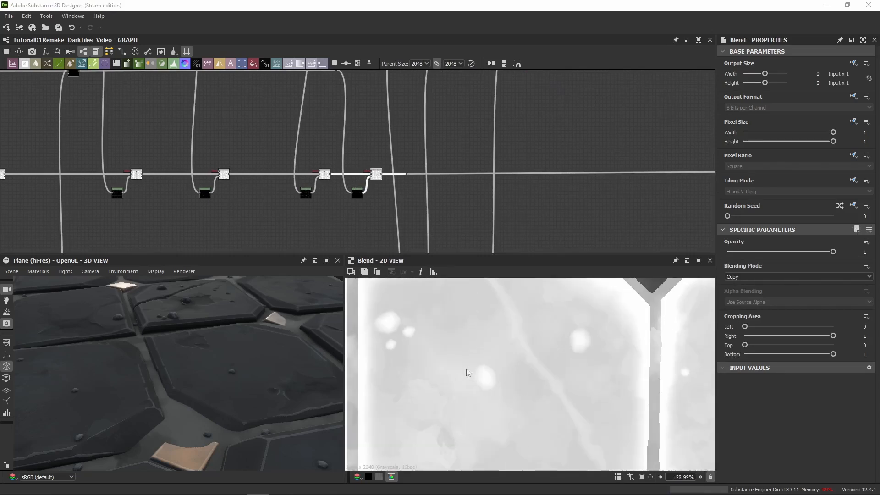
pyautogui.scroll(4, 366, 200)
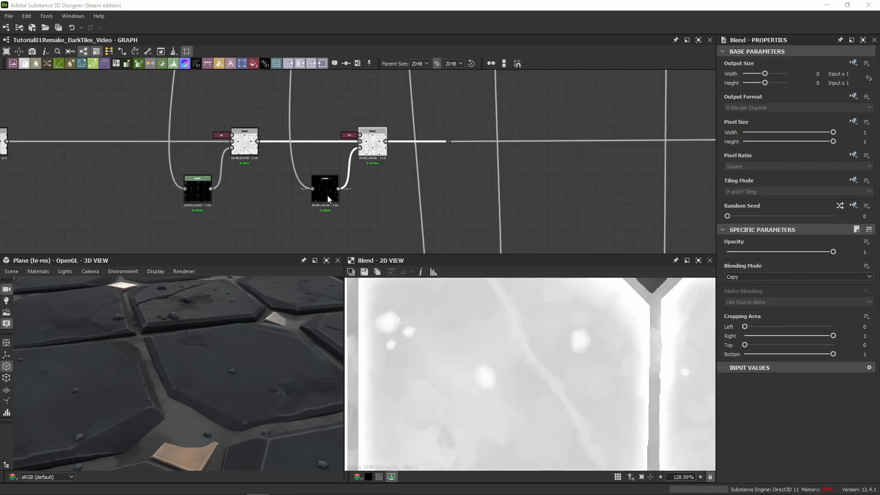
pyautogui.doubleClick(325, 191)
pyautogui.moveTo(437, 184); pyautogui.dragTo(455, 210, button='middle')
pyautogui.scroll(3, 448, 211)
pyautogui.doubleClick(351, 147)
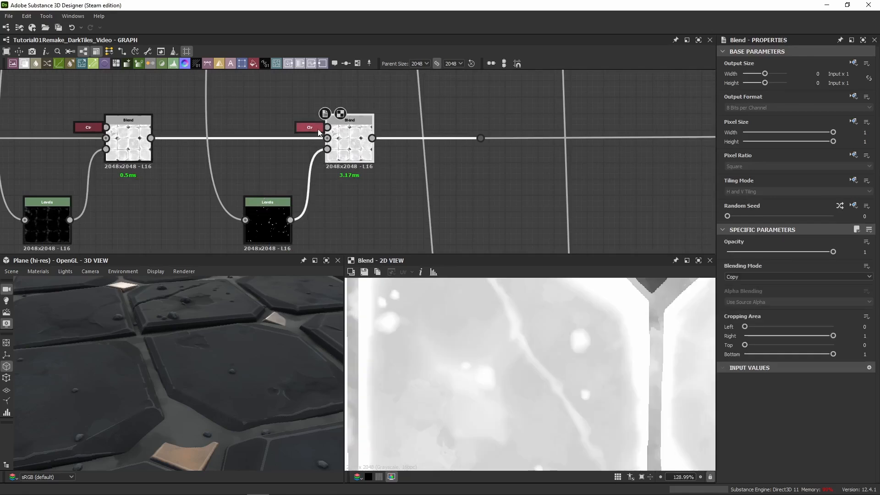
pyautogui.doubleClick(317, 129)
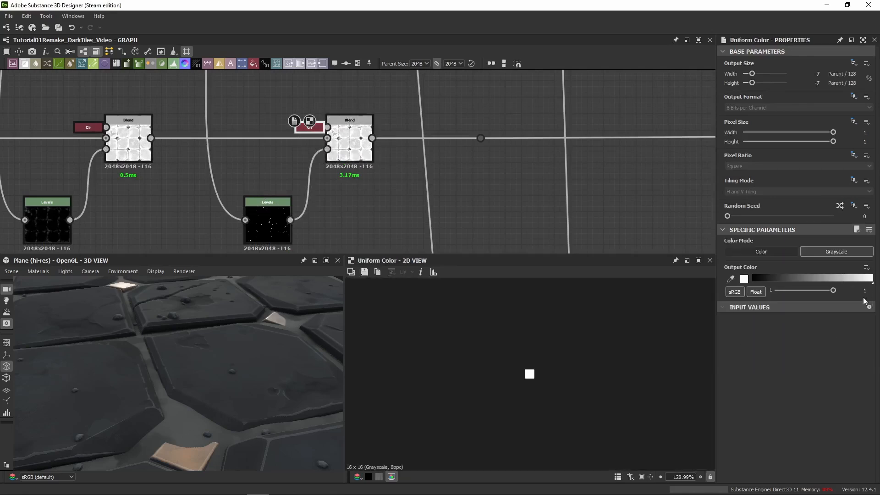
pyautogui.doubleClick(349, 135)
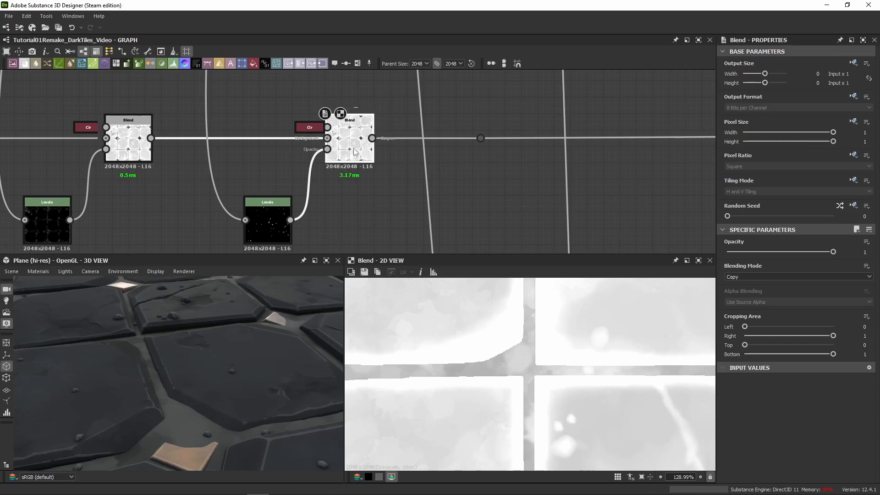
# - Check the small stones on the tiles in 3D and set the tenth Blend's blending mode to Add (Linear Dodge)
pyautogui.moveTo(269, 384); pyautogui.dragTo(199, 373)
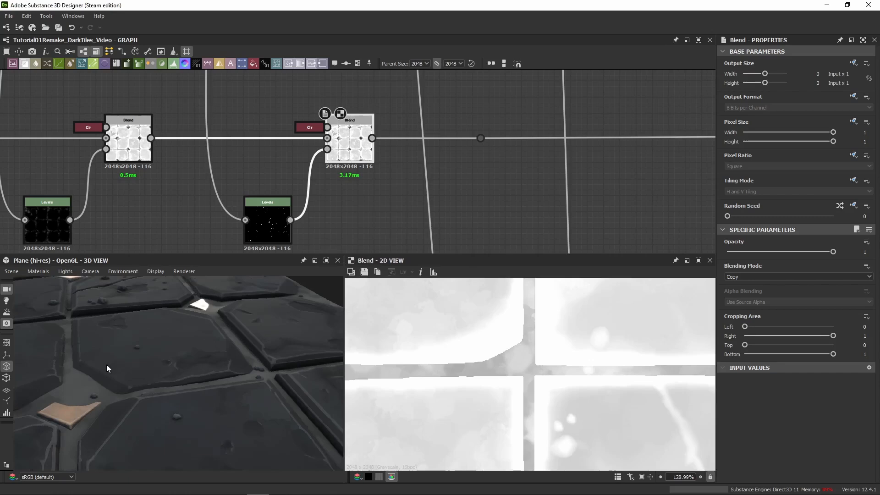
pyautogui.moveTo(106, 364); pyautogui.dragTo(177, 359)
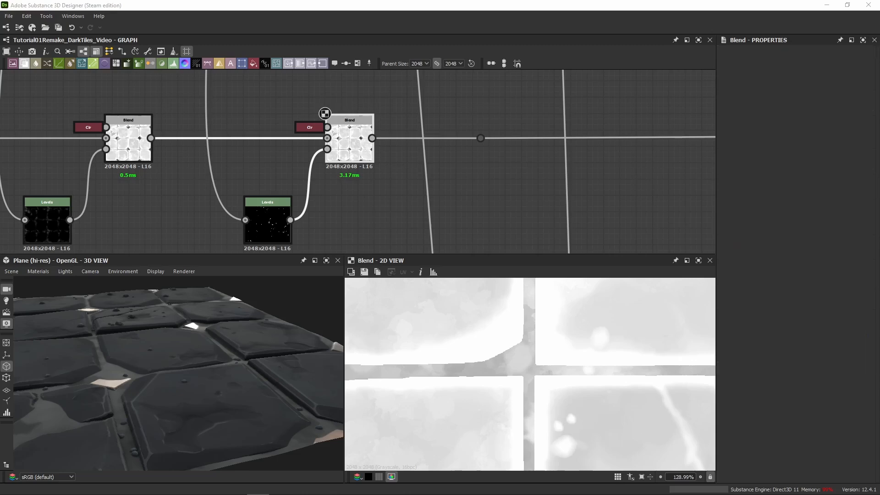
pyautogui.scroll(-4, 468, 200)
pyautogui.moveTo(491, 176); pyautogui.dragTo(259, 182, button='middle')
pyautogui.scroll(2, 260, 183)
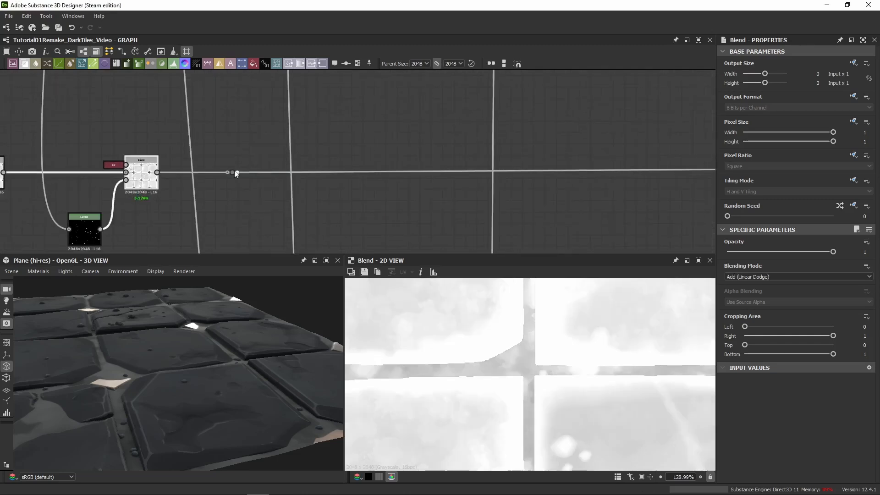
# - Shift the dot farther along the height link and insert an eleventh Add (Linear Dodge) Blend with docked grayscale Uniform Color before it
pyautogui.moveTo(233, 173); pyautogui.dragTo(653, 172)
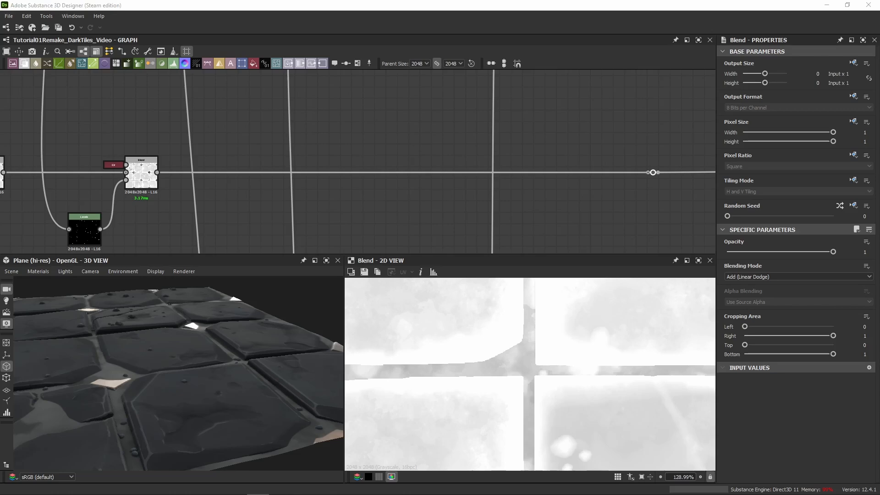
pyautogui.hotkey('ctrl', 'v')
pyautogui.moveTo(372, 167); pyautogui.dragTo(414, 141)
pyautogui.moveTo(157, 173); pyautogui.dragTo(449, 146)
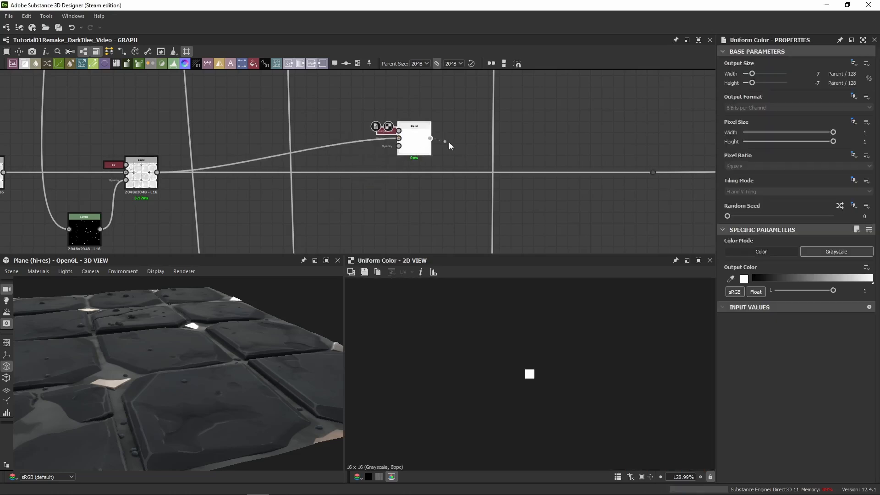
pyautogui.moveTo(662, 169); pyautogui.dragTo(660, 172)
pyautogui.click(413, 144)
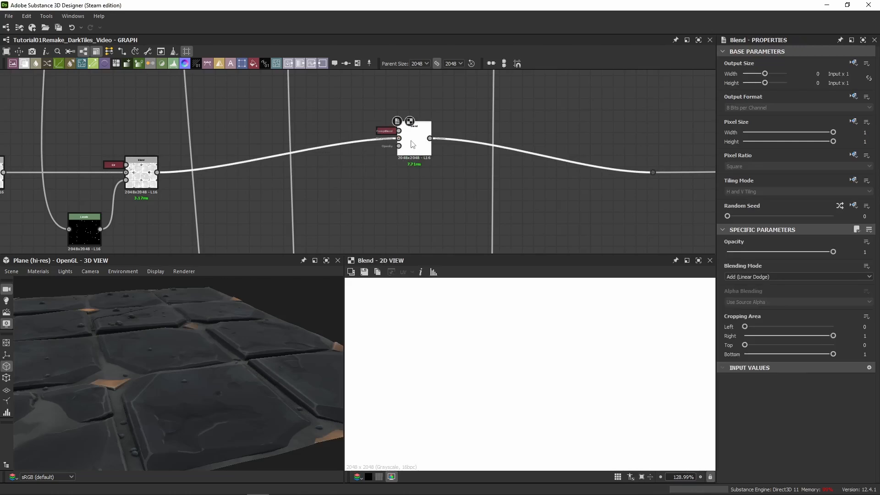
# - Check the eleventh Blend's Uniform Color and align the Blend with the height link just before the dot
pyautogui.click(384, 131)
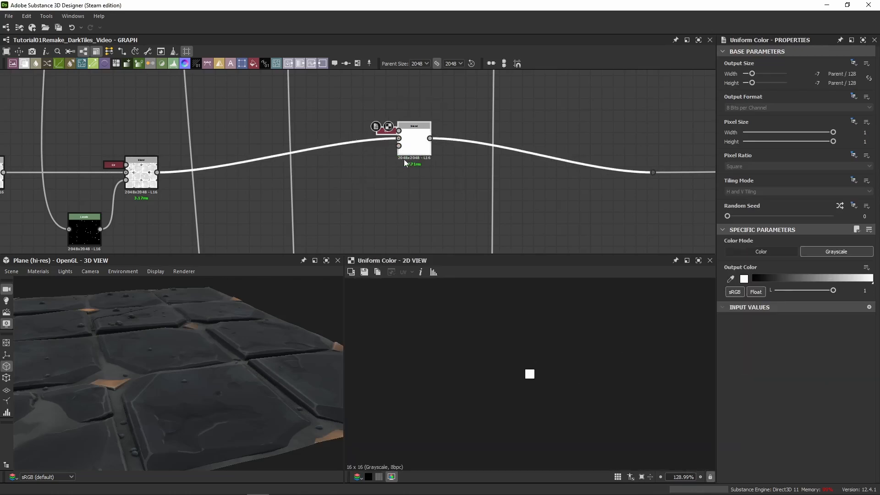
pyautogui.moveTo(410, 147); pyautogui.dragTo(558, 170)
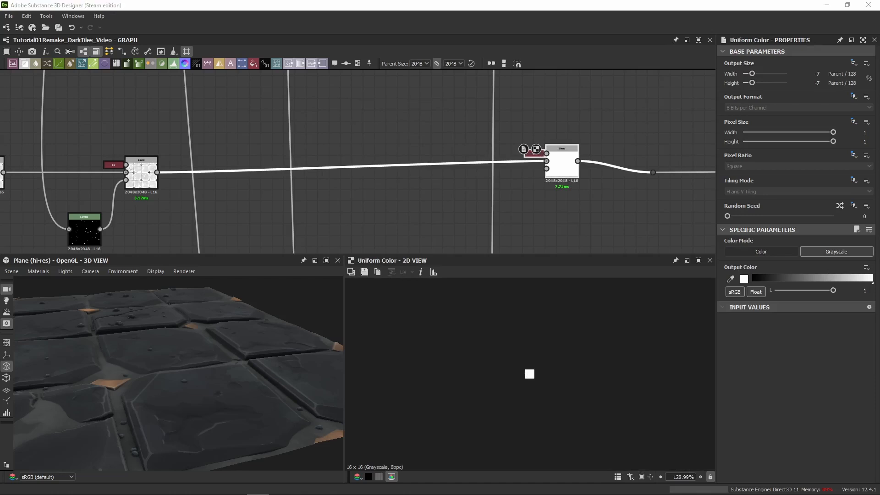
pyautogui.moveTo(405, 214); pyautogui.dragTo(431, 195, button='middle')
pyautogui.moveTo(590, 148); pyautogui.dragTo(636, 159)
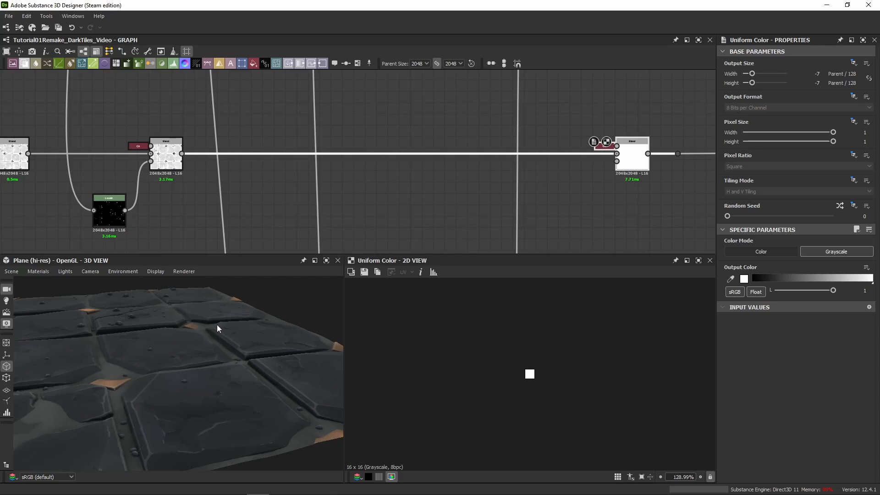
# - Add a Moisture Noise node below the height link, next to the tenth Blend's Levels
pyautogui.moveTo(246, 240); pyautogui.dragTo(272, 205, button='middle')
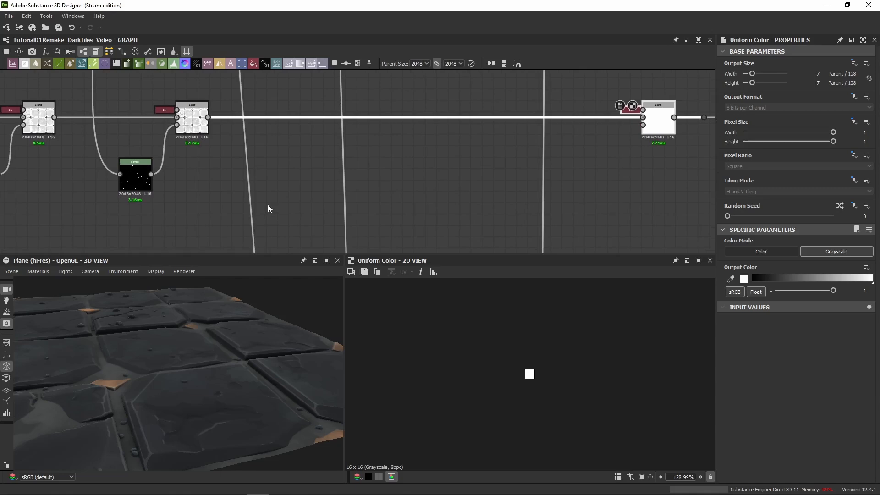
pyautogui.click(230, 159)
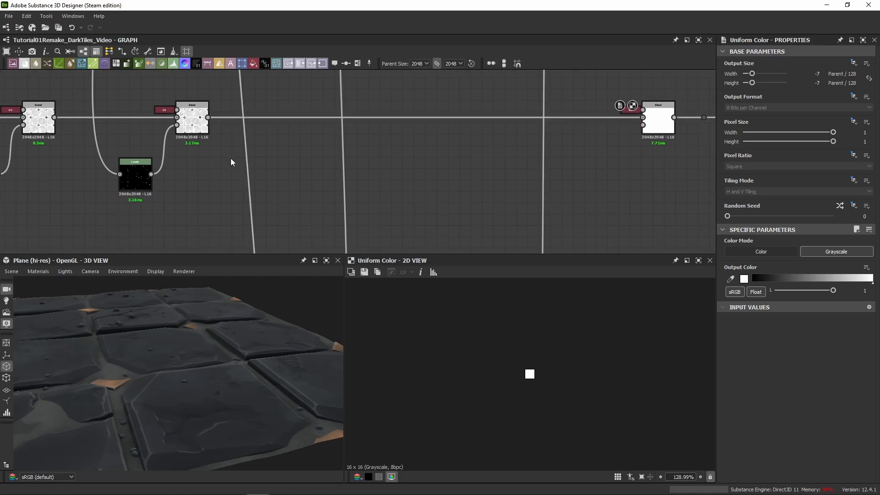
pyautogui.press('space')
pyautogui.write('moisture')
pyautogui.press('Return')
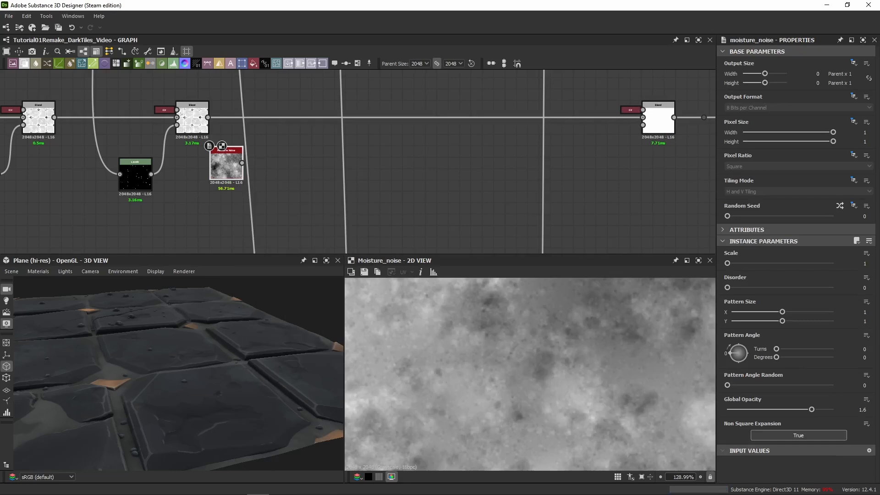
pyautogui.moveTo(727, 215); pyautogui.dragTo(738, 215)
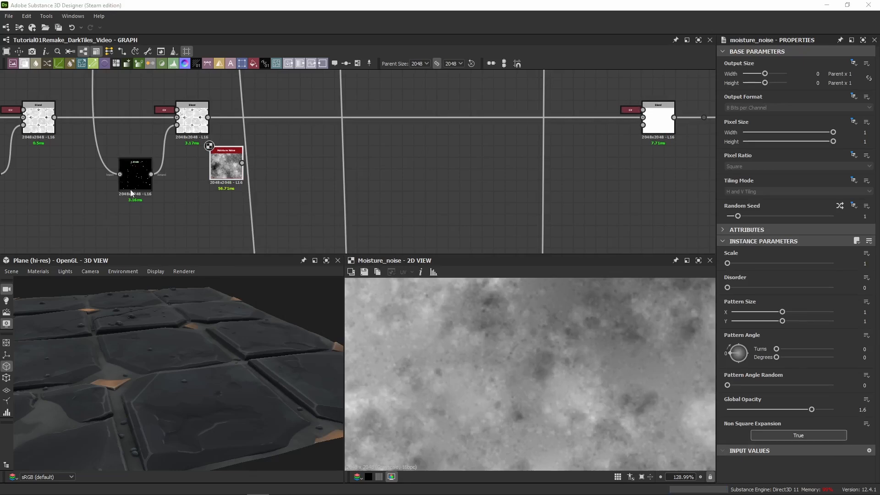
pyautogui.moveTo(230, 177); pyautogui.dragTo(253, 184)
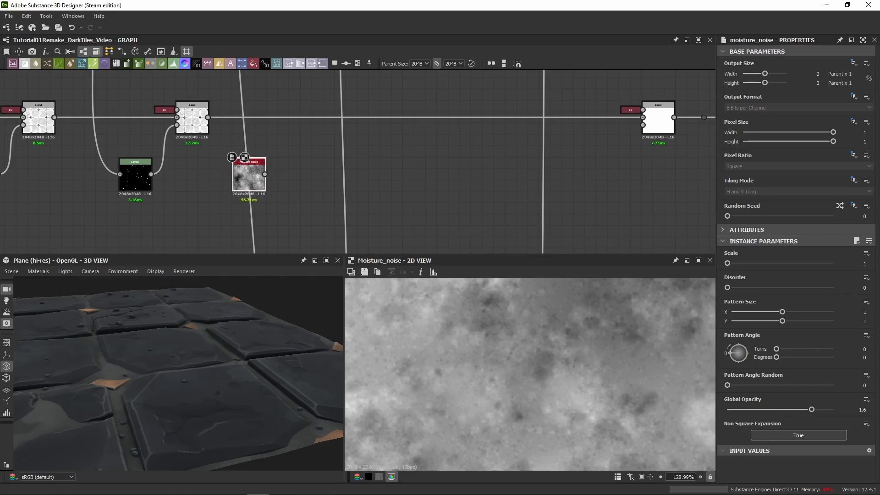
# - Connect the Moisture Noise to a new Transformation 2D with matrix X1 and Y2 at 2 and offset -0.3302, 0.0593, and show its matrix values
pyautogui.press('space')
pyautogui.press('Return')
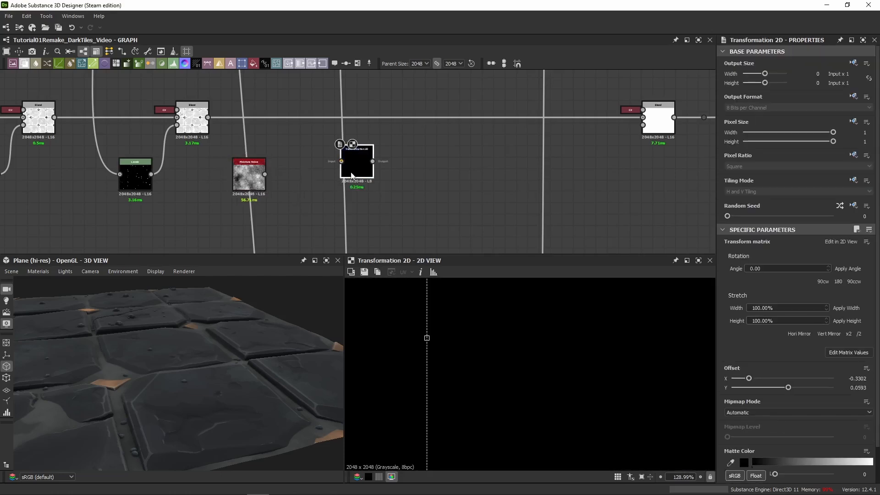
pyautogui.moveTo(352, 176); pyautogui.dragTo(300, 189)
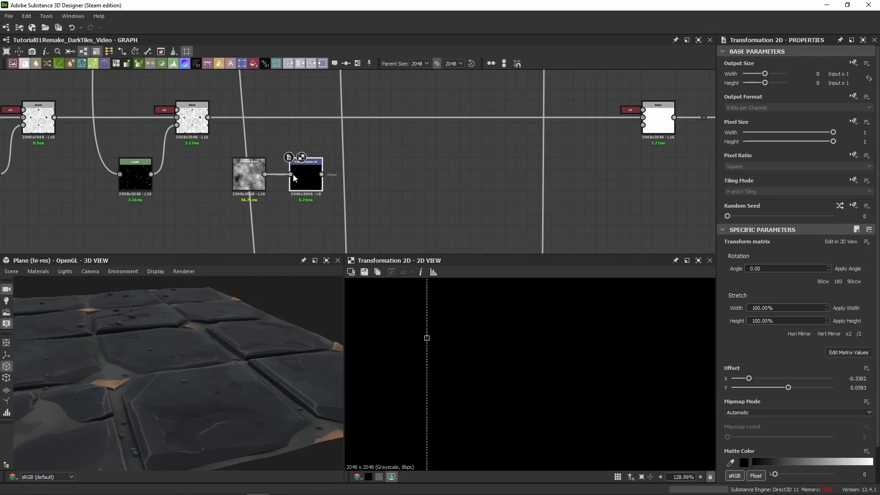
pyautogui.scroll(-8, 540, 334)
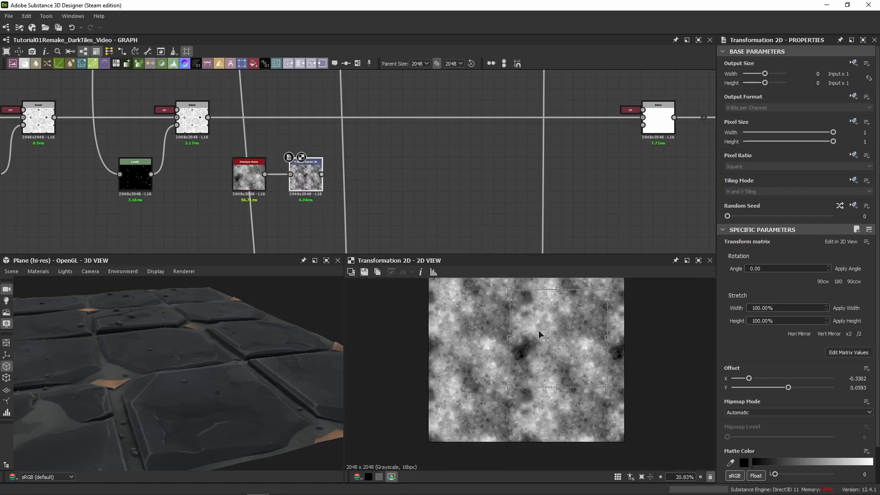
pyautogui.scroll(-2, 540, 334)
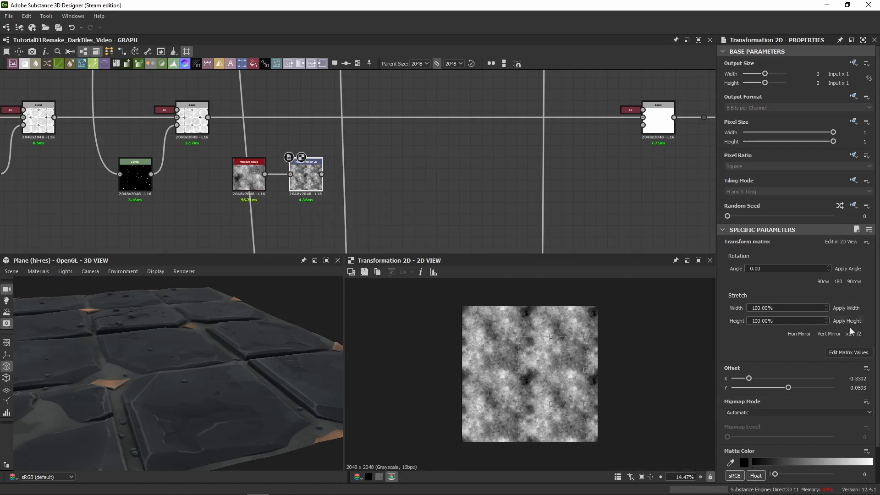
pyautogui.click(845, 352)
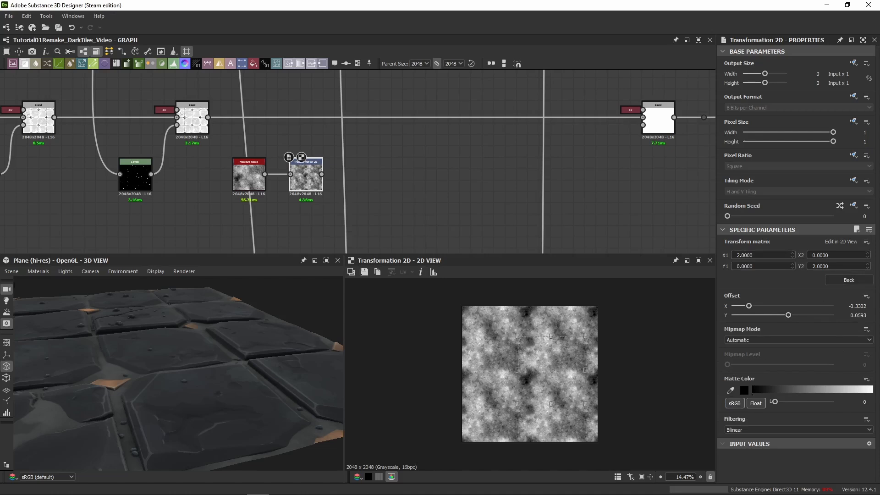
# - Add a Vector Warp Grayscale with intensity 5 after the Transformation 2D and connect its output to a new Levels with lowered white output
pyautogui.moveTo(0, 176); pyautogui.dragTo(347, 170)
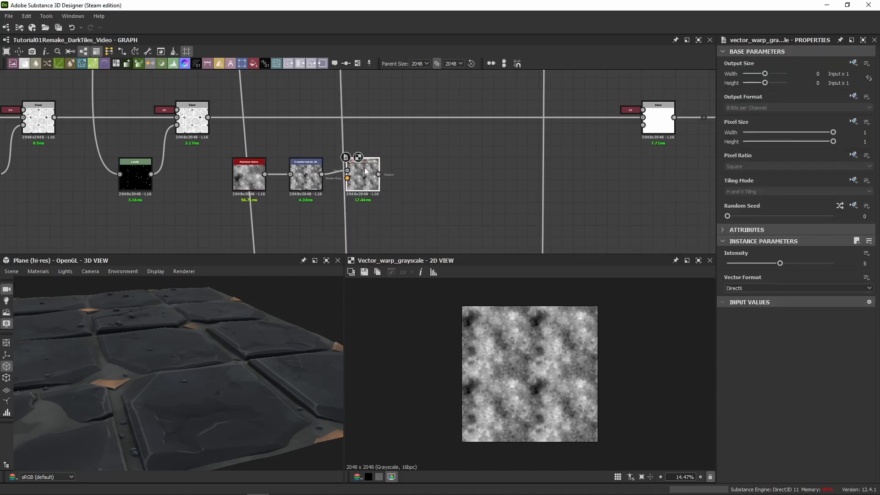
pyautogui.scroll(2, 376, 180)
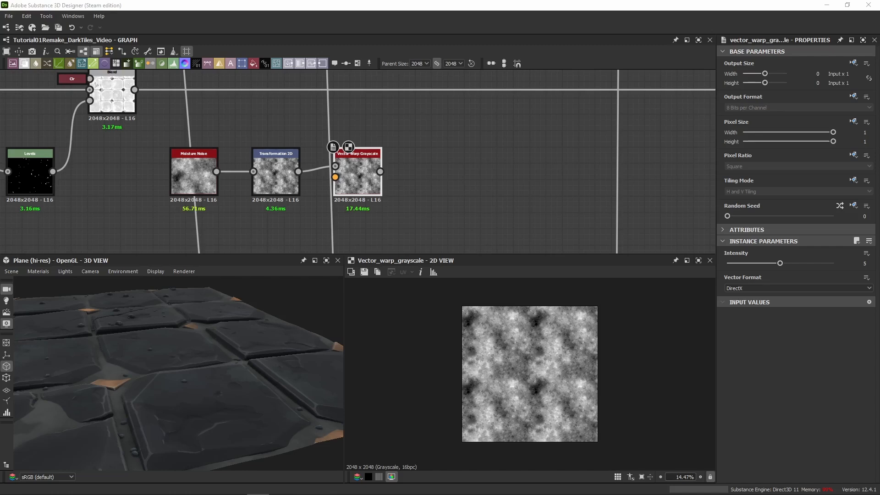
pyautogui.click(450, 192)
pyautogui.hotkey('ctrl', 'v')
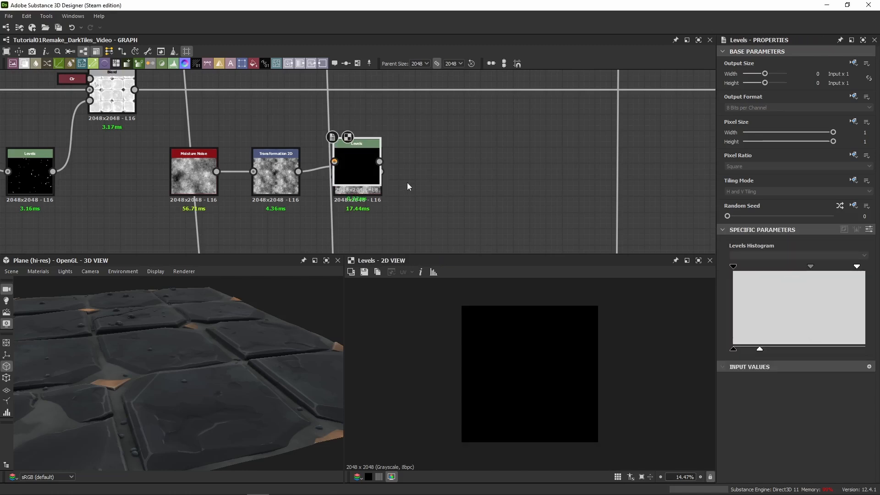
pyautogui.moveTo(352, 175); pyautogui.dragTo(442, 183)
pyautogui.moveTo(381, 172); pyautogui.dragTo(416, 172)
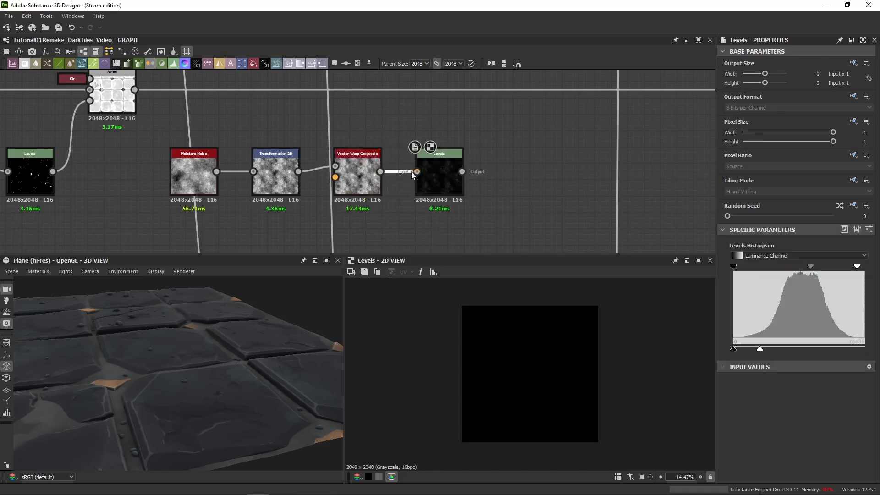
# - Move the eleventh Blend closer to the noise nodes and connect the new Levels to its opacity input
pyautogui.scroll(-1, 471, 152)
pyautogui.scroll(-2, 471, 151)
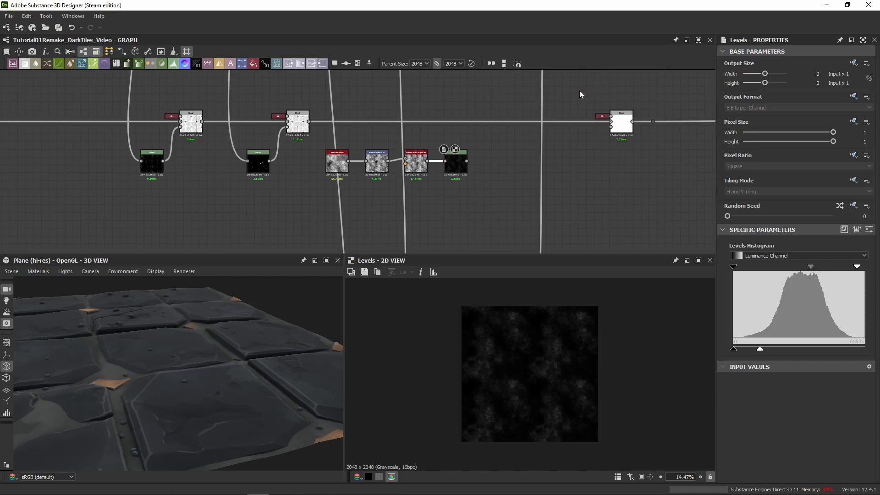
pyautogui.moveTo(615, 128); pyautogui.dragTo(510, 129)
pyautogui.moveTo(466, 161); pyautogui.dragTo(492, 127)
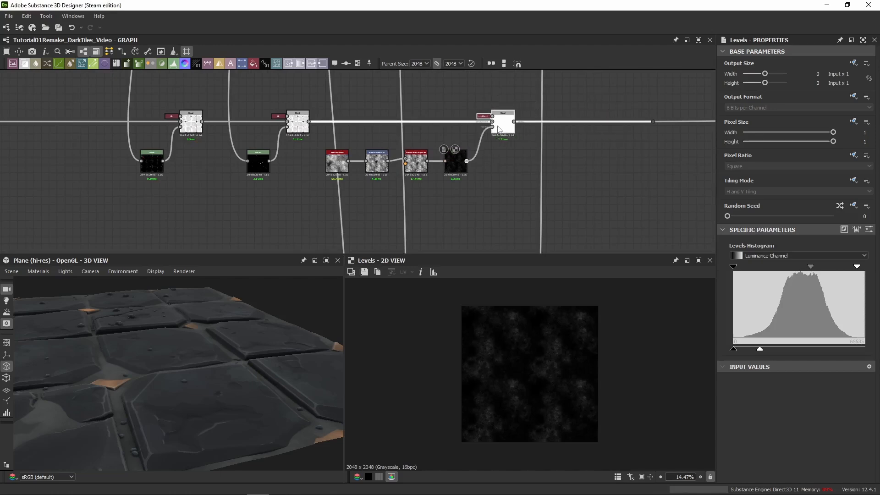
# - Show the eleventh Blend's output in the 2D view and inspect the tile surface in 3D from a lower angle
pyautogui.doubleClick(502, 123)
pyautogui.hotkey('shift', 'd')
pyautogui.moveTo(138, 348); pyautogui.dragTo(133, 325)
pyautogui.moveTo(223, 326); pyautogui.dragTo(214, 323)
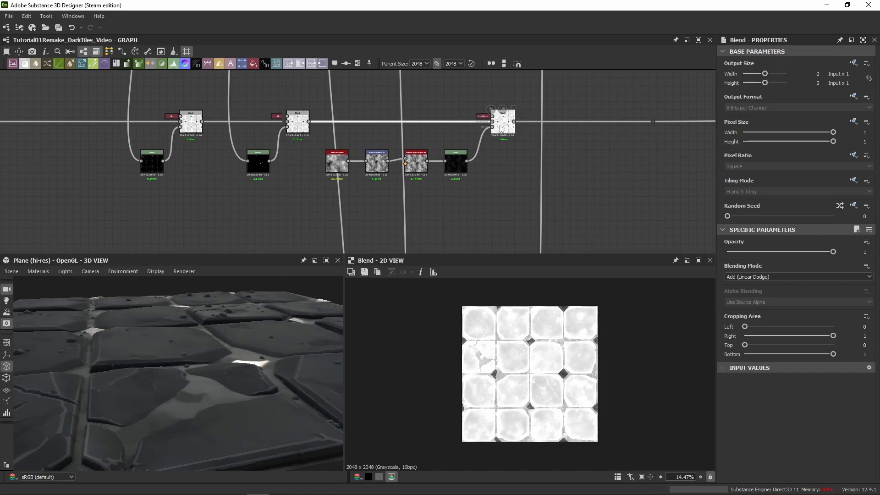
# - Show the Vector Warp Grayscale's output in the 2D view and inspect the tile surface in 3D from another side
pyautogui.scroll(8, 420, 167)
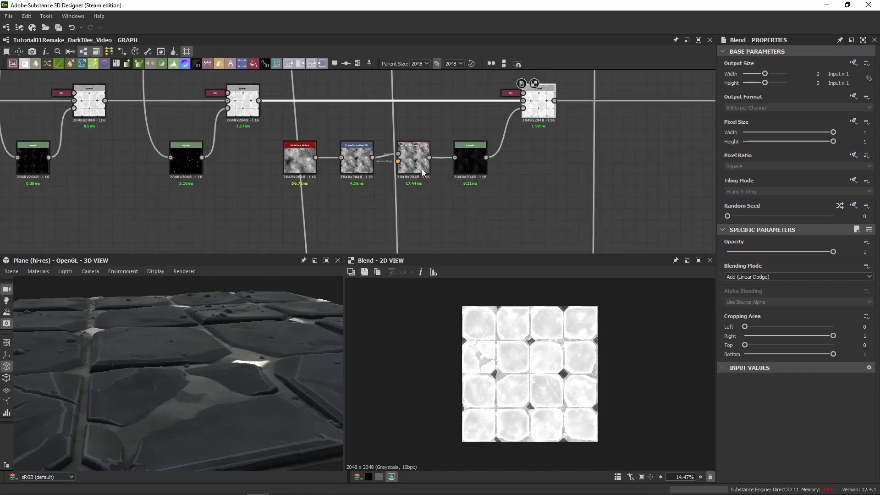
pyautogui.click(387, 155)
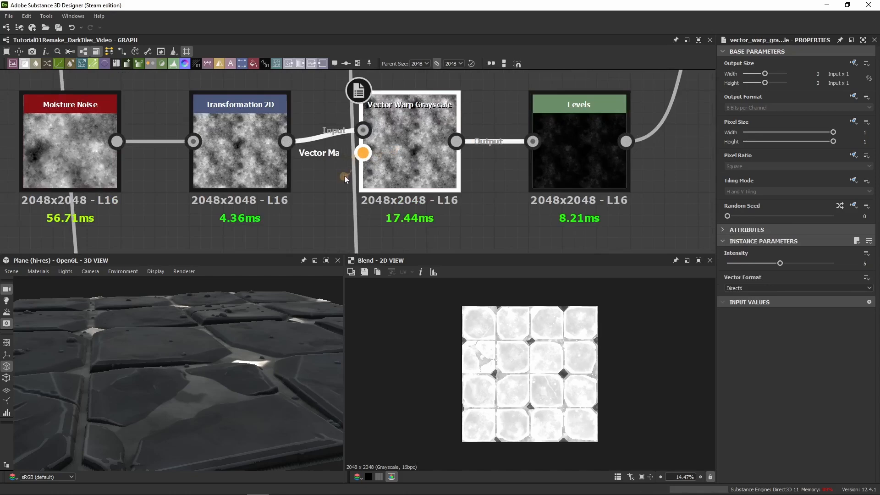
pyautogui.doubleClick(414, 164)
pyautogui.scroll(-5, 343, 169)
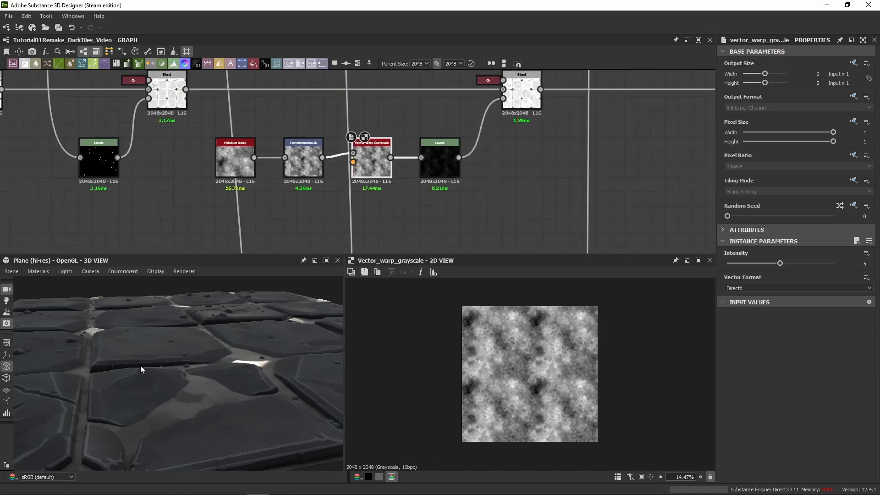
pyautogui.moveTo(141, 364); pyautogui.dragTo(249, 339)
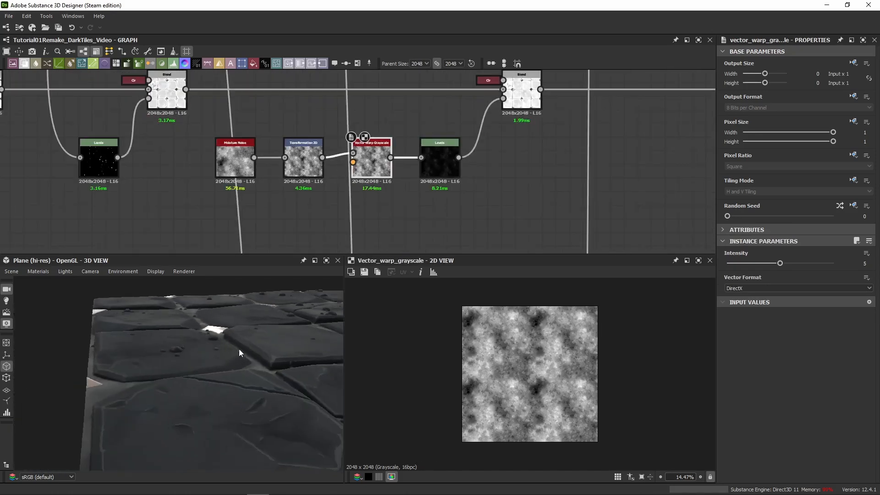
# - Locate the diamonds' Flood Fill to Random Color node in the height network and show its output in the 2D view
pyautogui.moveTo(325, 178); pyautogui.dragTo(380, 119, button='middle')
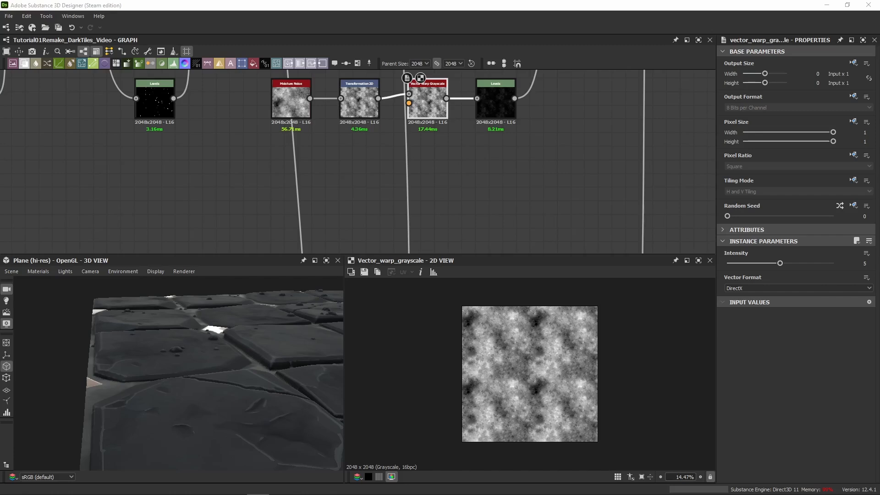
pyautogui.scroll(-10, 383, 174)
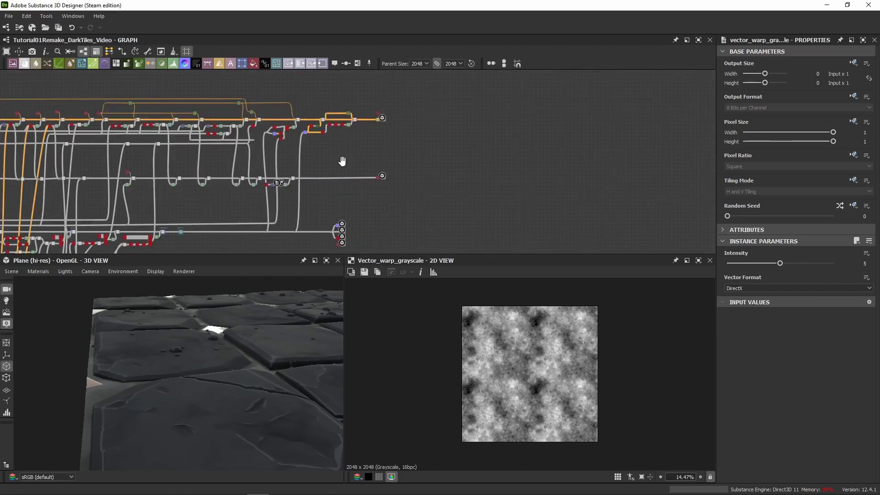
pyautogui.moveTo(341, 161); pyautogui.dragTo(599, 80, button='middle')
pyautogui.moveTo(281, 183); pyautogui.dragTo(489, 185, button='middle')
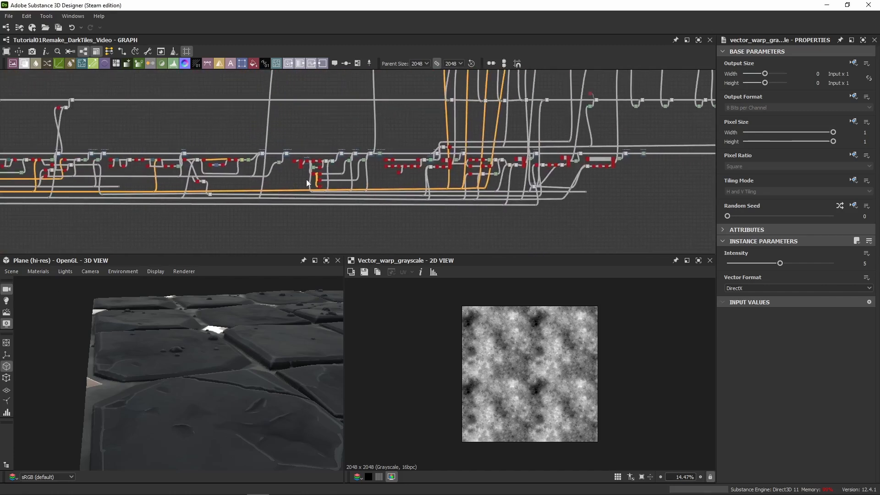
pyautogui.scroll(10, 306, 180)
pyautogui.doubleClick(323, 222)
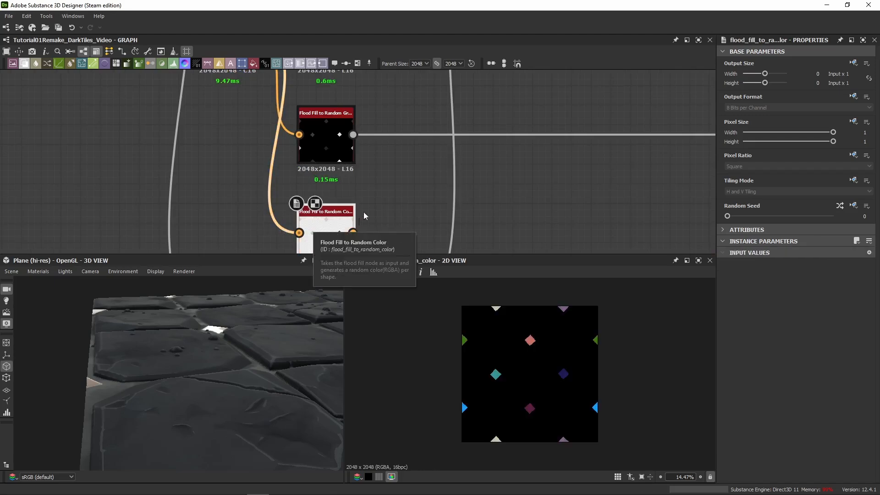
# - Extend the diamonds' Flood Fill to Random Color output to a new Dot placed beyond the end of the height network's lower node chains
pyautogui.moveTo(363, 211); pyautogui.dragTo(272, 172, button='middle')
pyautogui.click(246, 200)
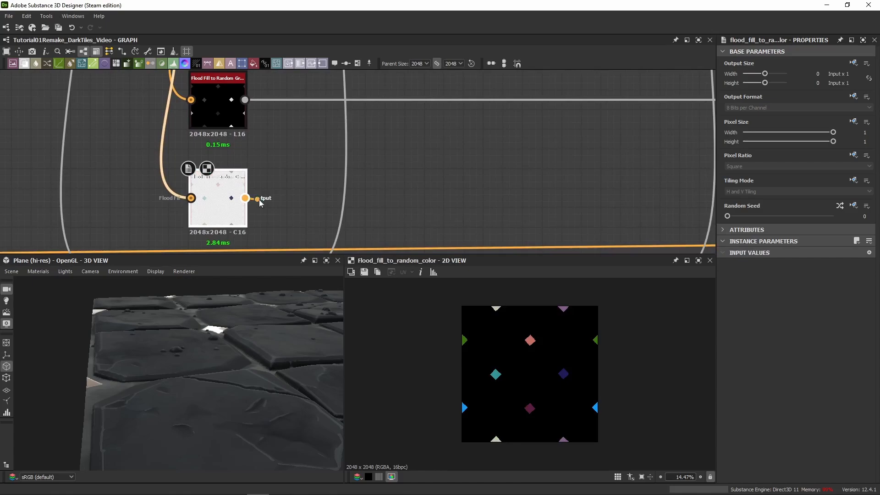
pyautogui.scroll(-8, 541, 200)
pyautogui.moveTo(596, 203); pyautogui.dragTo(73, 208, button='middle')
pyautogui.moveTo(344, 211); pyautogui.dragTo(27, 220, button='middle')
pyautogui.moveTo(386, 208); pyautogui.dragTo(444, 245, button='middle')
pyautogui.scroll(-5, 481, 233)
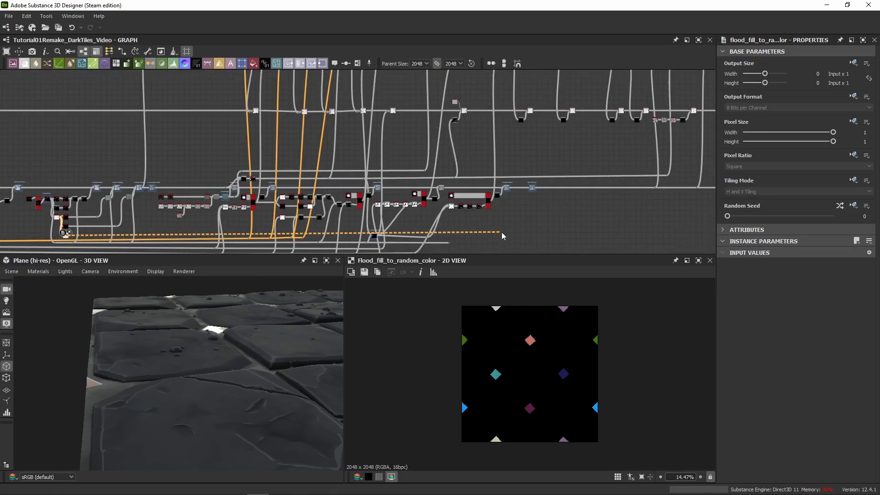
pyautogui.scroll(-1, 540, 227)
pyautogui.moveTo(547, 226); pyautogui.dragTo(333, 206, button='middle')
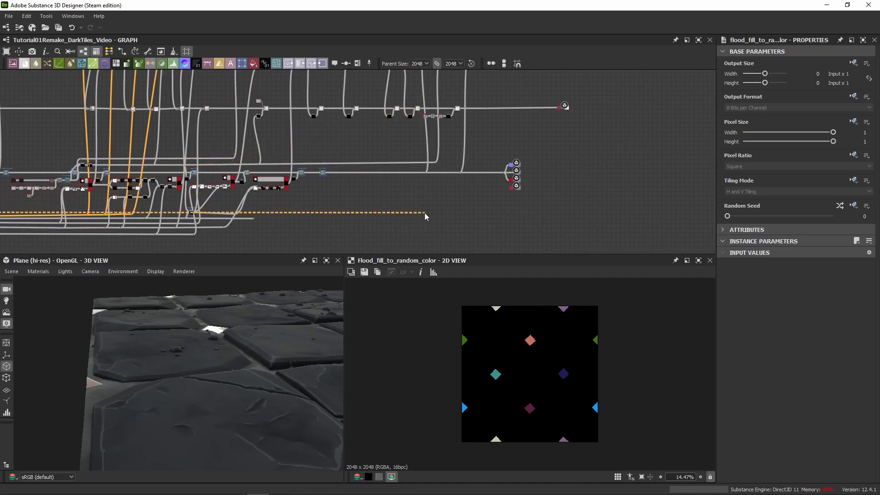
pyautogui.click(425, 216)
# - Extend the tiles' random color line along the height network to a Dot placed just below the end of the diamonds' line
pyautogui.moveTo(139, 220); pyautogui.dragTo(343, 192, button='middle')
pyautogui.moveTo(478, 174); pyautogui.dragTo(57, 174, button='middle')
pyautogui.scroll(5, 412, 190)
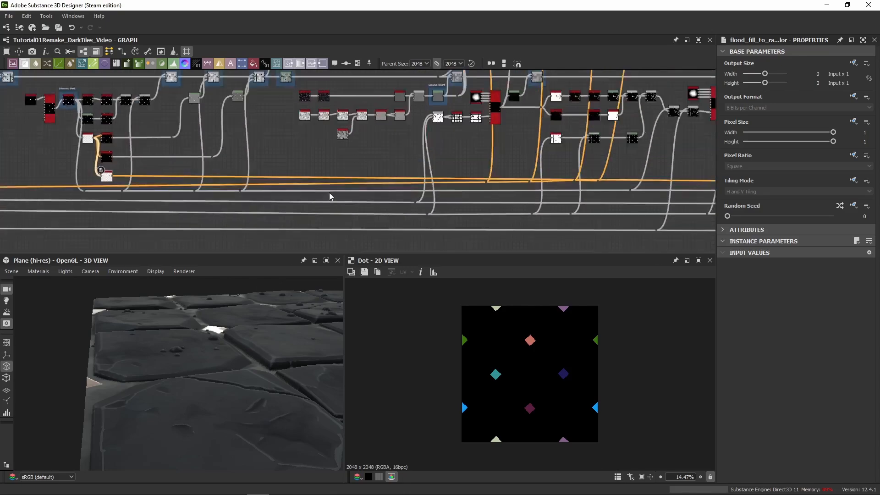
pyautogui.moveTo(583, 175); pyautogui.dragTo(243, 175, button='middle')
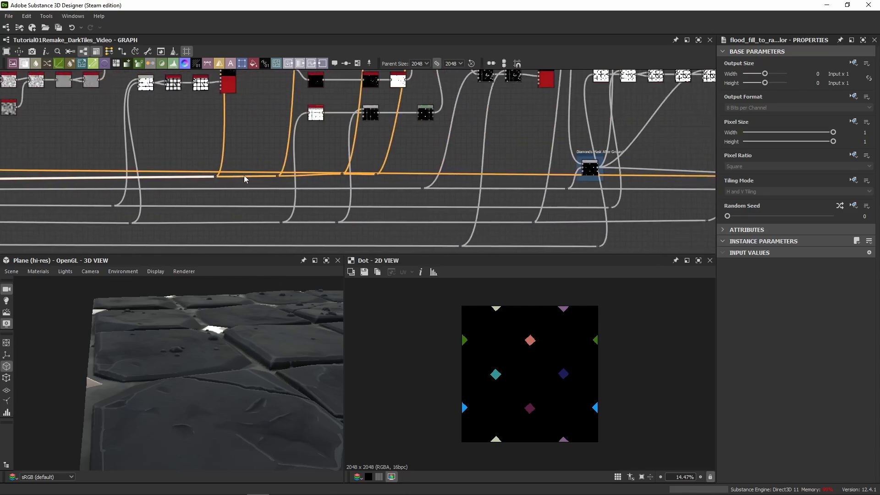
pyautogui.moveTo(373, 180); pyautogui.dragTo(371, 203)
pyautogui.moveTo(356, 200); pyautogui.dragTo(260, 201, button='middle')
pyautogui.keyDown('alt'); pyautogui.moveTo(364, 203); pyautogui.dragTo(702, 209); pyautogui.keyUp('alt')
pyautogui.moveTo(618, 190); pyautogui.dragTo(131, 174, button='middle')
pyautogui.moveTo(217, 195); pyautogui.dragTo(519, 202)
pyautogui.moveTo(518, 202); pyautogui.dragTo(212, 213, button='middle')
pyautogui.moveTo(213, 213); pyautogui.dragTo(490, 212)
pyautogui.scroll(3, 490, 213)
pyautogui.click(491, 218)
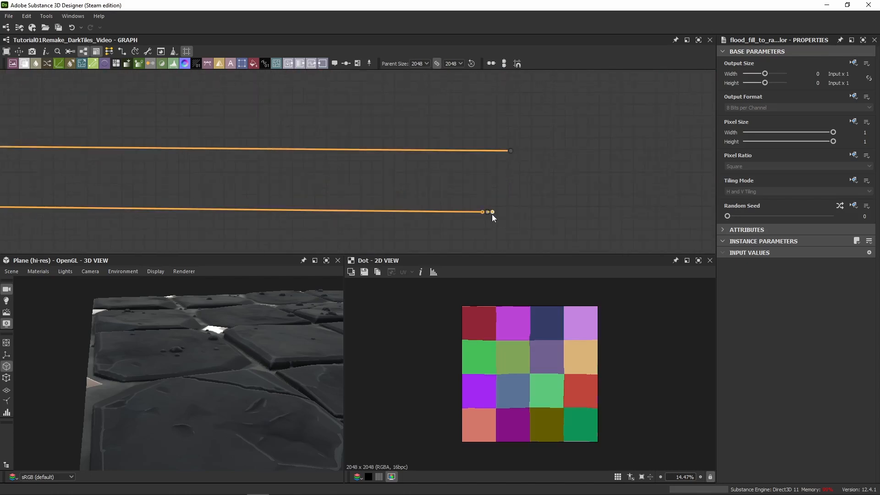
# - Trace the tiles' random color line back to its source Distance node and examine that node's settings
pyautogui.click(511, 213)
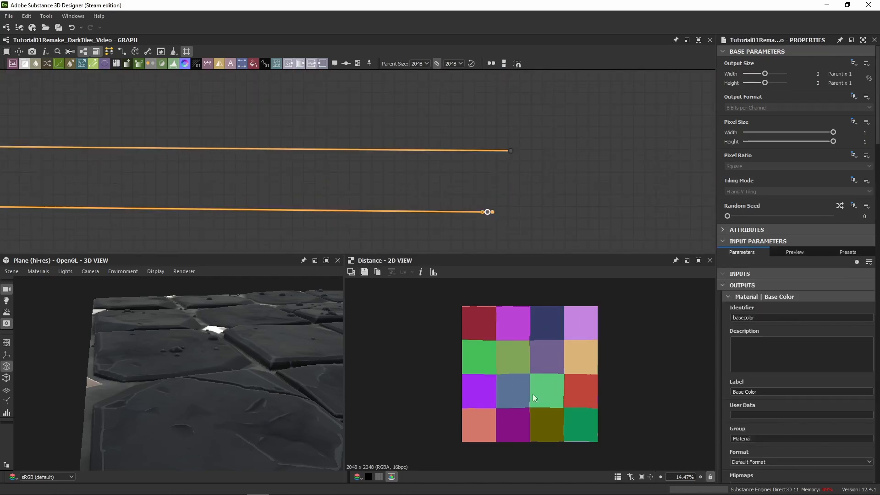
pyautogui.scroll(-8, 102, 189)
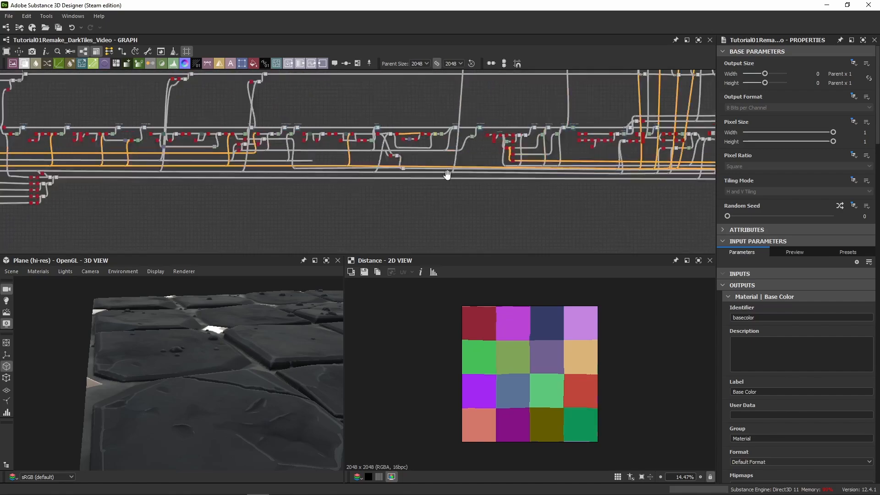
pyautogui.scroll(10, 201, 173)
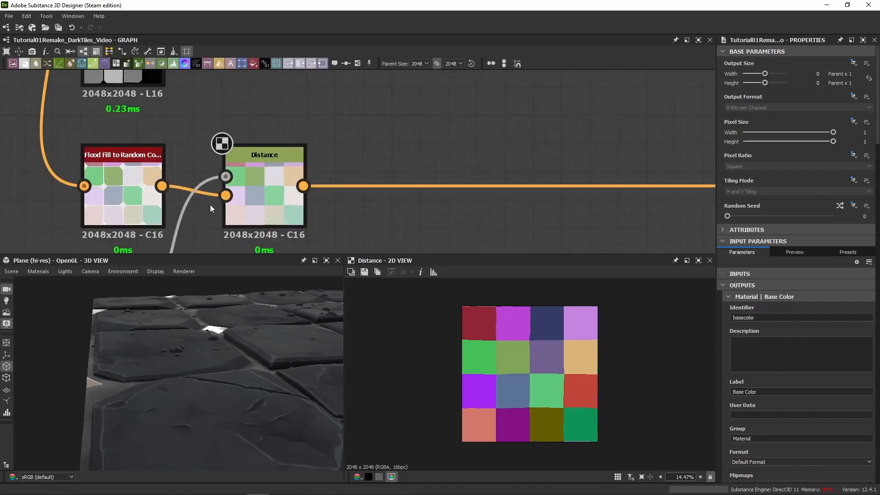
pyautogui.click(285, 201)
# - Follow the tile color line to the end Dots and show the diamonds' random colors in the 2D view
pyautogui.scroll(-8, 488, 205)
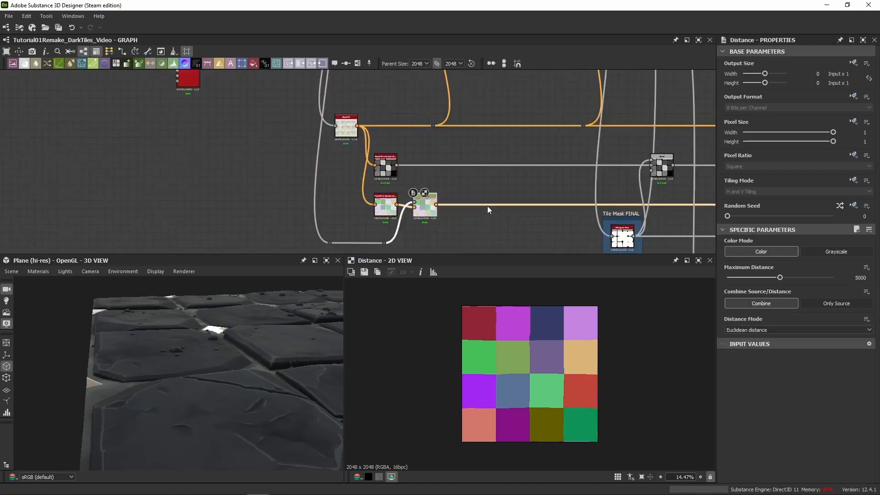
pyautogui.moveTo(548, 167); pyautogui.dragTo(229, 174, button='middle')
pyautogui.moveTo(701, 176); pyautogui.dragTo(343, 193, button='middle')
pyautogui.moveTo(696, 201); pyautogui.dragTo(274, 197, button='middle')
pyautogui.scroll(4, 555, 210)
pyautogui.moveTo(555, 209); pyautogui.dragTo(257, 193, button='middle')
pyautogui.moveTo(642, 161); pyautogui.dragTo(106, 157, button='middle')
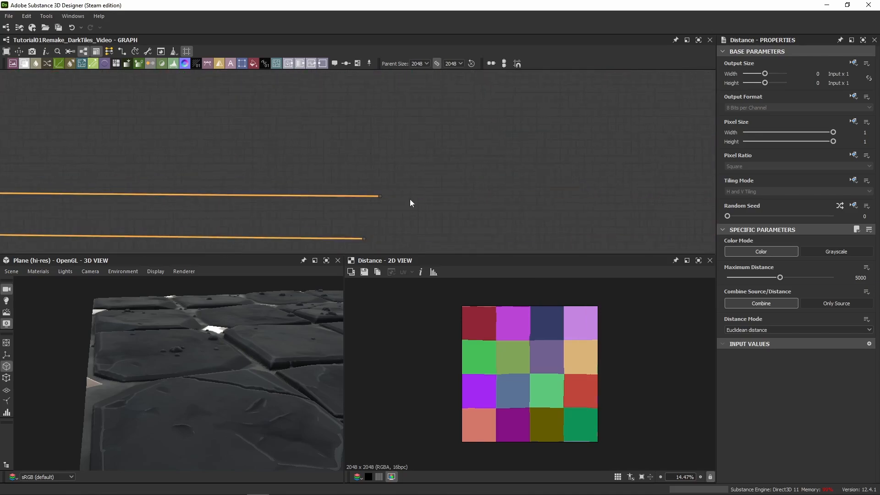
pyautogui.doubleClick(384, 198)
pyautogui.scroll(-5, 374, 195)
pyautogui.moveTo(373, 196); pyautogui.dragTo(544, 174, button='middle')
pyautogui.moveTo(172, 161); pyautogui.dragTo(504, 161, button='middle')
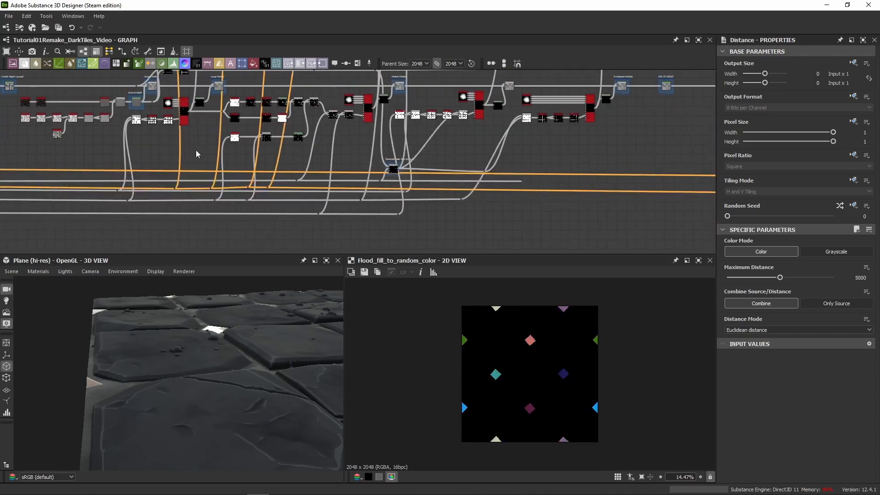
# - Locate the diamonds' Flood Fill to Random Color node and trace its output line to its end point
pyautogui.scroll(3, 196, 156)
pyautogui.moveTo(197, 156); pyautogui.dragTo(422, 218, button='middle')
pyautogui.scroll(-6, 423, 217)
pyautogui.scroll(8, 139, 219)
pyautogui.moveTo(138, 220); pyautogui.dragTo(184, 209, button='middle')
pyautogui.scroll(3, 183, 208)
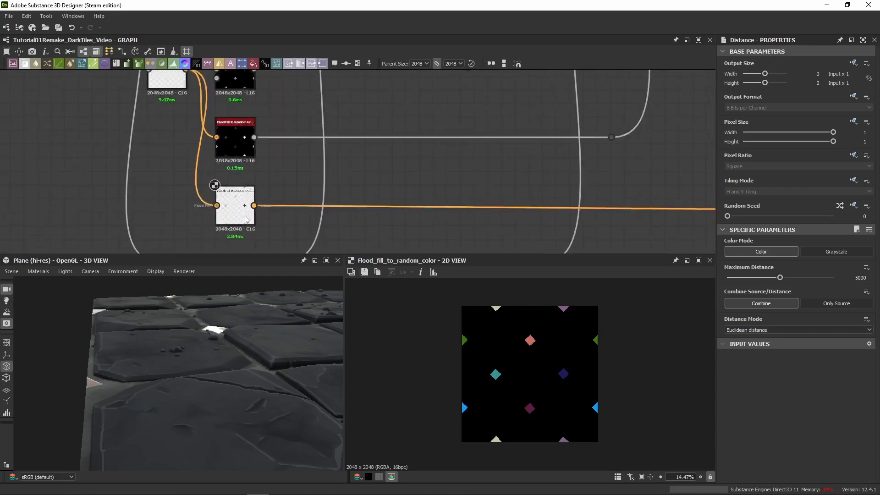
pyautogui.scroll(2, 234, 202)
pyautogui.click(234, 188)
pyautogui.scroll(-5, 594, 175)
pyautogui.moveTo(594, 175); pyautogui.dragTo(225, 159, button='middle')
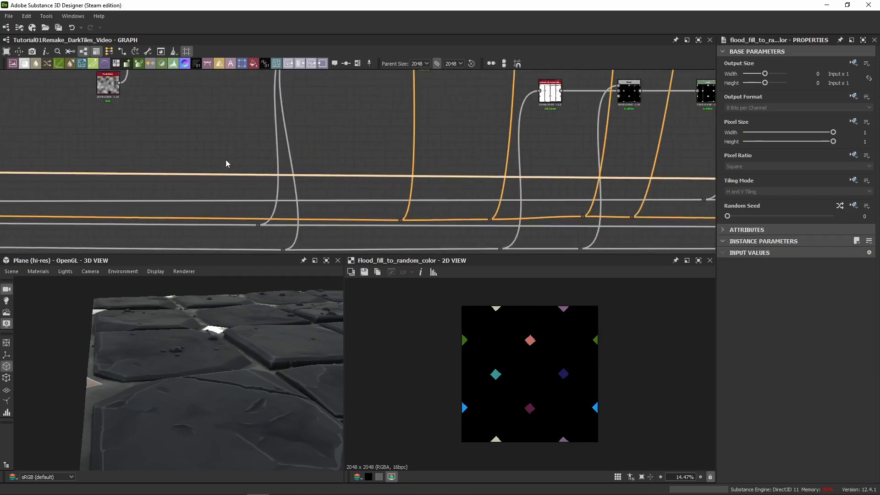
pyautogui.moveTo(705, 132); pyautogui.dragTo(28, 129, button='middle')
pyautogui.moveTo(705, 149); pyautogui.dragTo(257, 139, button='middle')
pyautogui.moveTo(596, 142); pyautogui.dragTo(137, 139, button='middle')
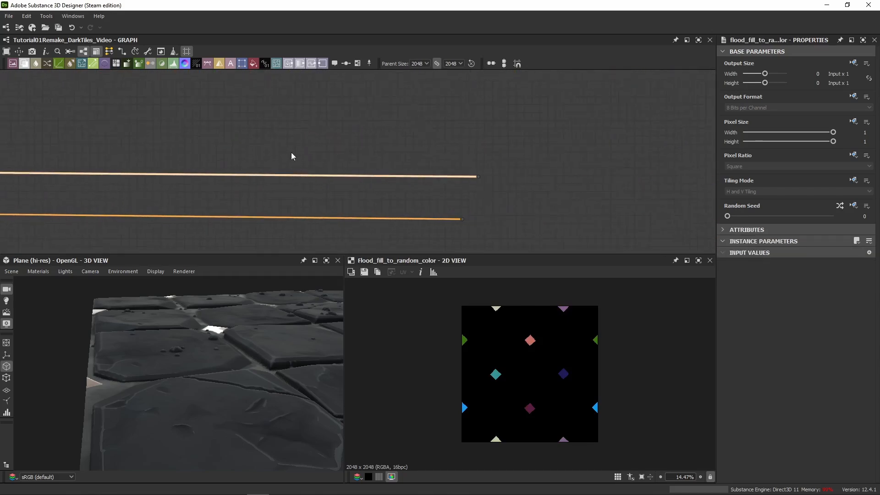
# - Paste a Blend node with the Switch blending mode below the end of the color blend chain
pyautogui.press('space')
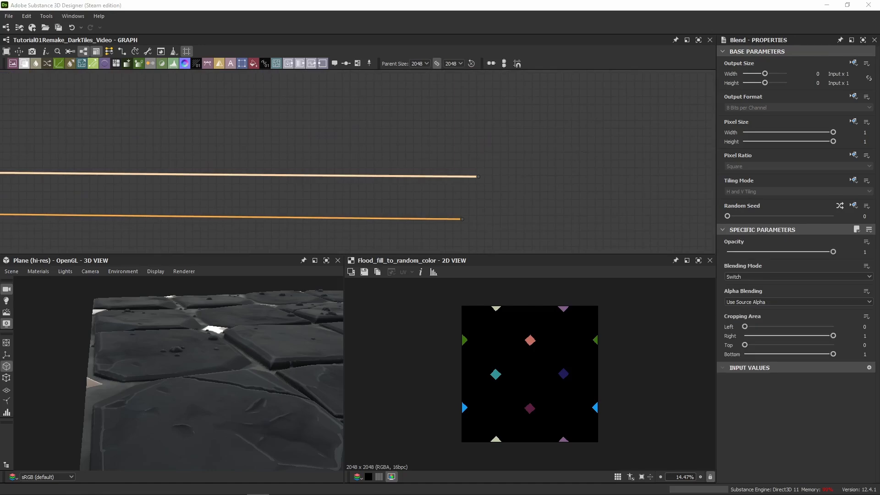
pyautogui.scroll(-5, 331, 228)
pyautogui.moveTo(424, 175); pyautogui.dragTo(415, 236, button='middle')
pyautogui.scroll(-3, 400, 181)
pyautogui.moveTo(393, 183); pyautogui.dragTo(414, 161, button='middle')
pyautogui.scroll(6, 391, 160)
pyautogui.scroll(1, 390, 158)
pyautogui.hotkey('ctrl', 'v')
pyautogui.scroll(-6, 392, 168)
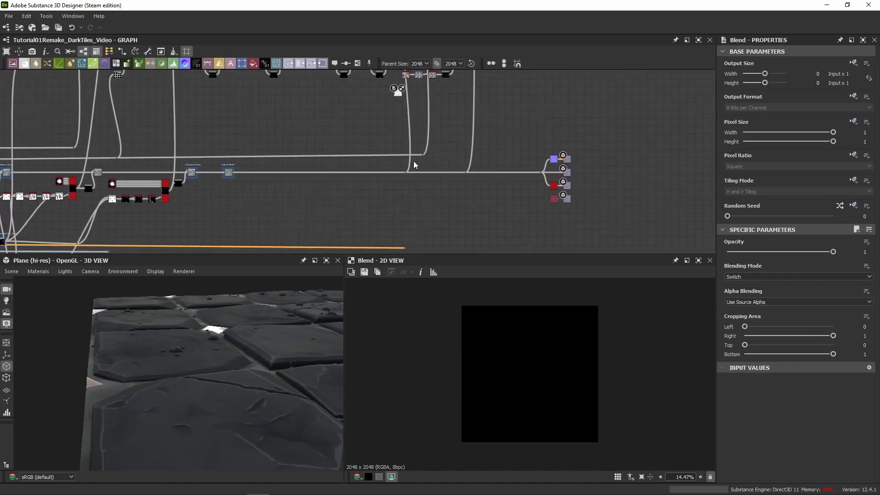
# - Connect the two random color lines, tiles and diamonds, to the new Blend node's foreground and background inputs
pyautogui.moveTo(406, 248); pyautogui.dragTo(395, 93)
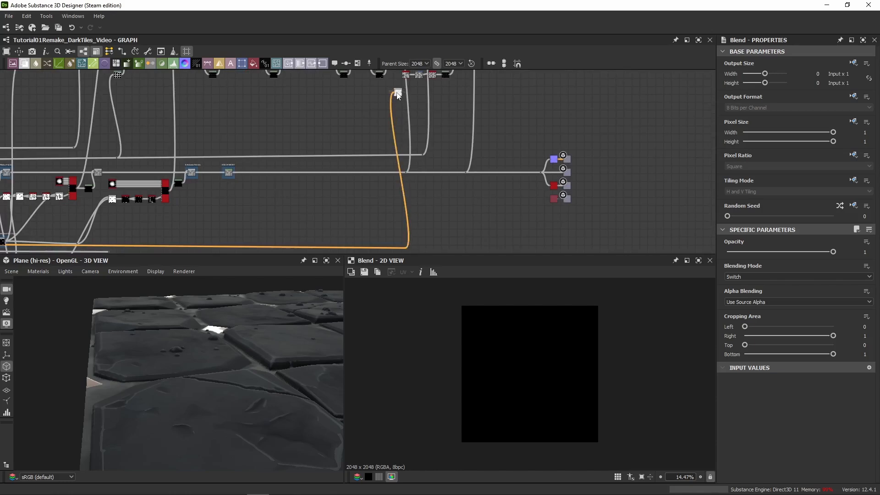
pyautogui.moveTo(409, 220); pyautogui.dragTo(421, 202, button='middle')
pyautogui.click(395, 197)
pyautogui.scroll(-1, 424, 158)
pyautogui.moveTo(420, 151); pyautogui.dragTo(424, 206, button='middle')
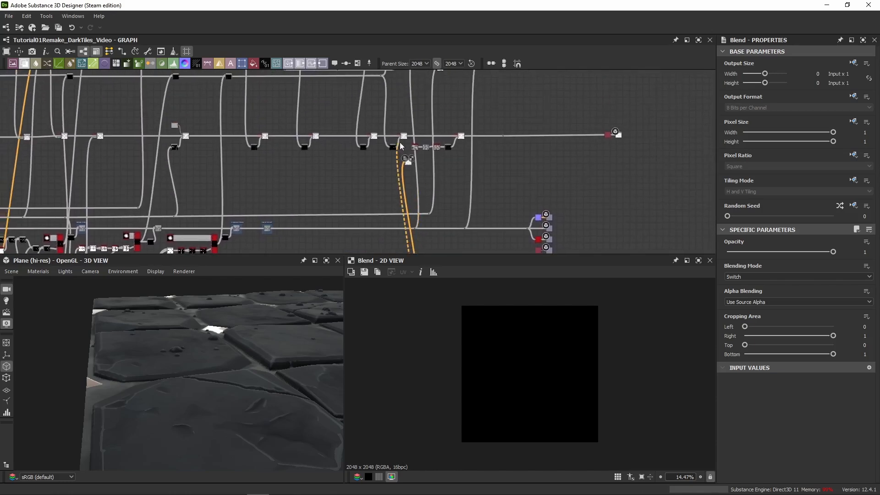
pyautogui.scroll(3, 399, 143)
pyautogui.scroll(4, 420, 197)
pyautogui.click(407, 167)
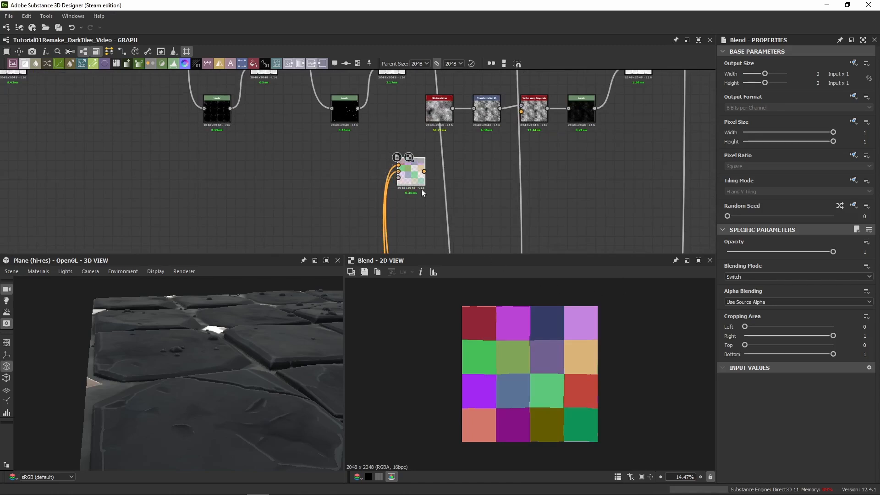
# - Swap the Blend node's foreground and background links so the diamond colors feed the foreground
pyautogui.doubleClick(398, 173)
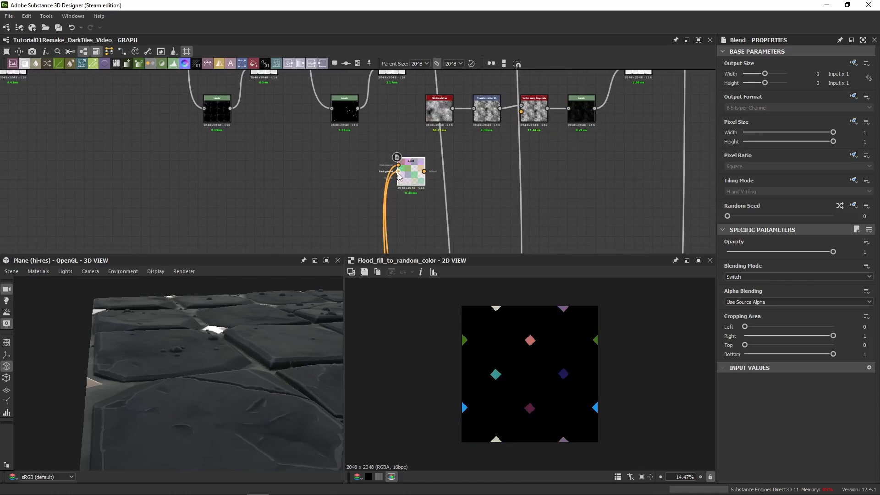
pyautogui.scroll(3, 398, 173)
pyautogui.doubleClick(416, 175)
pyautogui.moveTo(386, 154); pyautogui.dragTo(429, 178)
pyautogui.press('x')
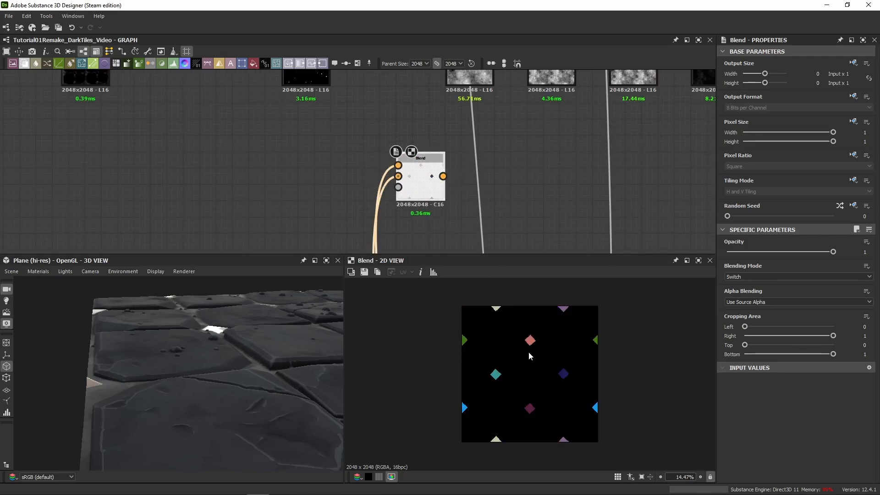
# - Preview the Blend node's foreground and background inputs in turn to compare the diamond and tile colors
pyautogui.doubleClick(398, 176)
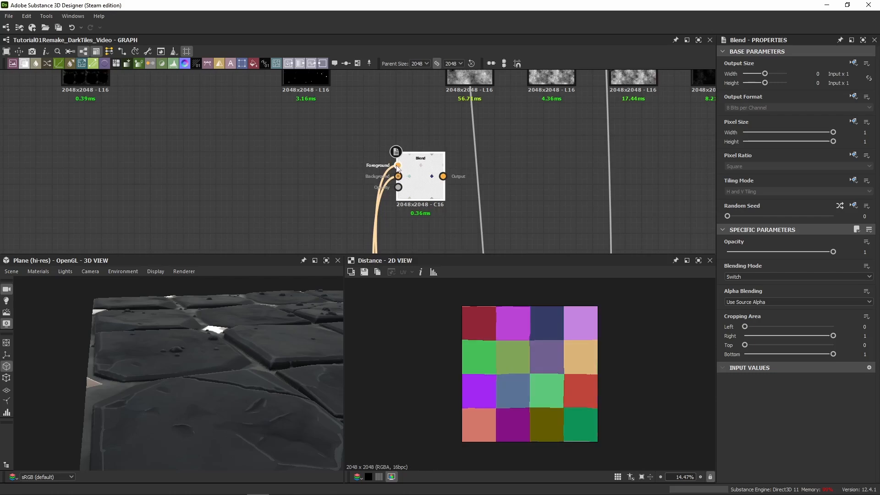
pyautogui.doubleClick(397, 166)
pyautogui.doubleClick(398, 176)
pyautogui.doubleClick(398, 166)
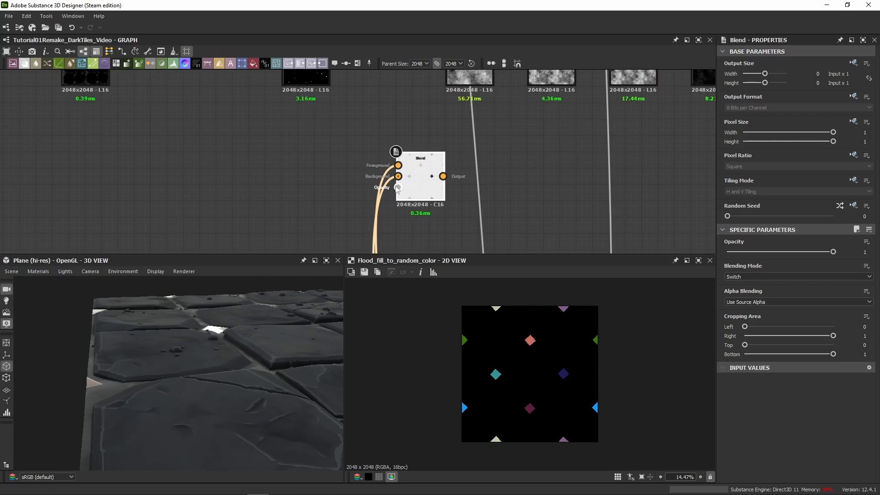
pyautogui.doubleClick(413, 188)
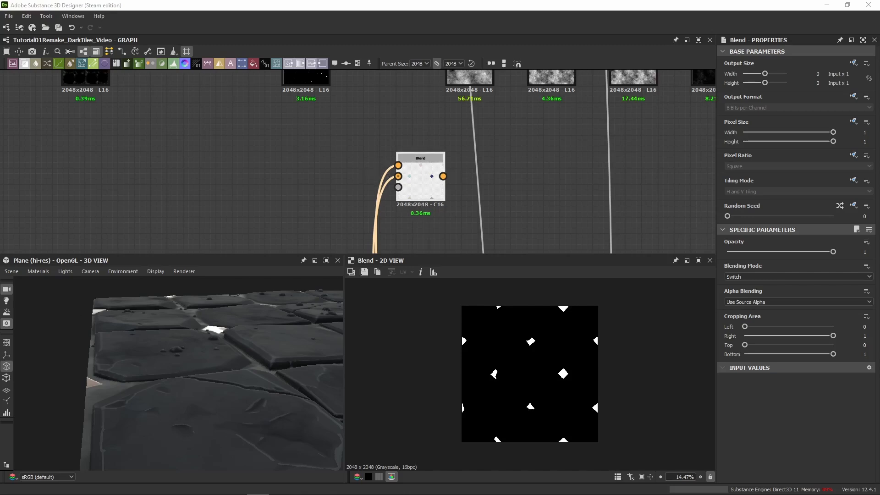
# - Connect the Diamonds Mask After Ground output from its dot to the new Blend's opacity input and preview the Blend
pyautogui.scroll(-4, 243, 169)
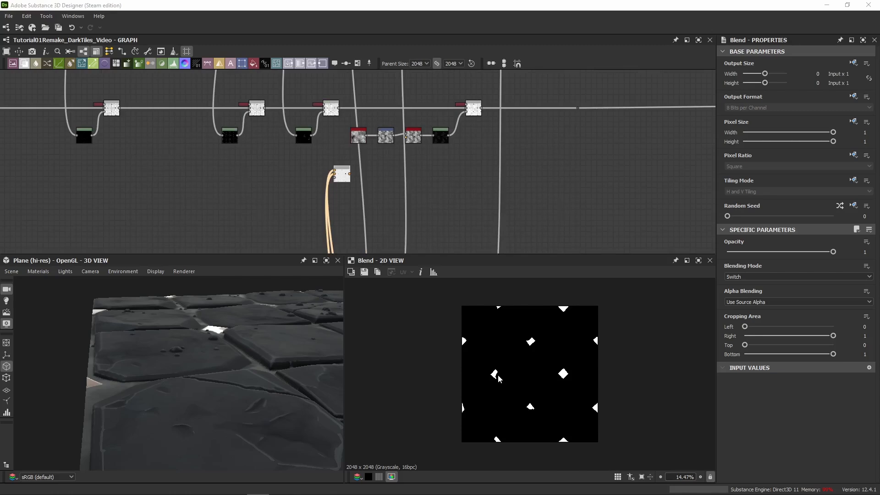
pyautogui.moveTo(328, 232); pyautogui.dragTo(603, 112, button='middle')
pyautogui.scroll(-4, 604, 112)
pyautogui.scroll(4, 277, 220)
pyautogui.scroll(4, 421, 106)
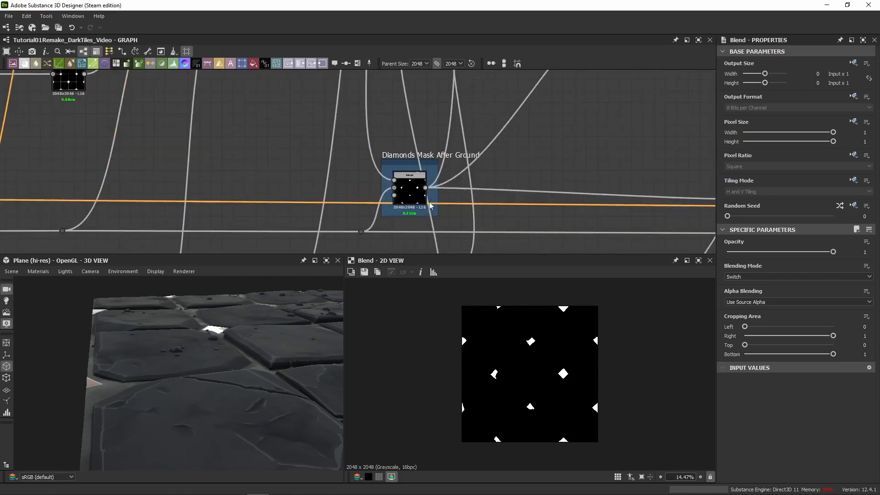
pyautogui.moveTo(492, 177); pyautogui.dragTo(194, 168, button='middle')
pyautogui.click(111, 178)
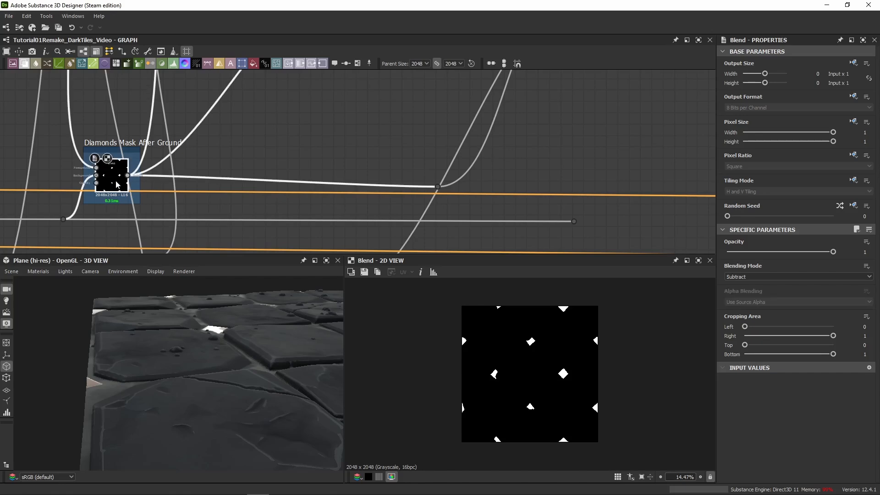
pyautogui.moveTo(438, 184); pyautogui.dragTo(337, 193)
pyautogui.scroll(-4, 556, 181)
pyautogui.moveTo(631, 152); pyautogui.dragTo(336, 194, button='middle')
pyautogui.moveTo(336, 193); pyautogui.dragTo(367, 204)
pyautogui.scroll(4, 382, 196)
pyautogui.moveTo(411, 111); pyautogui.dragTo(367, 204, button='middle')
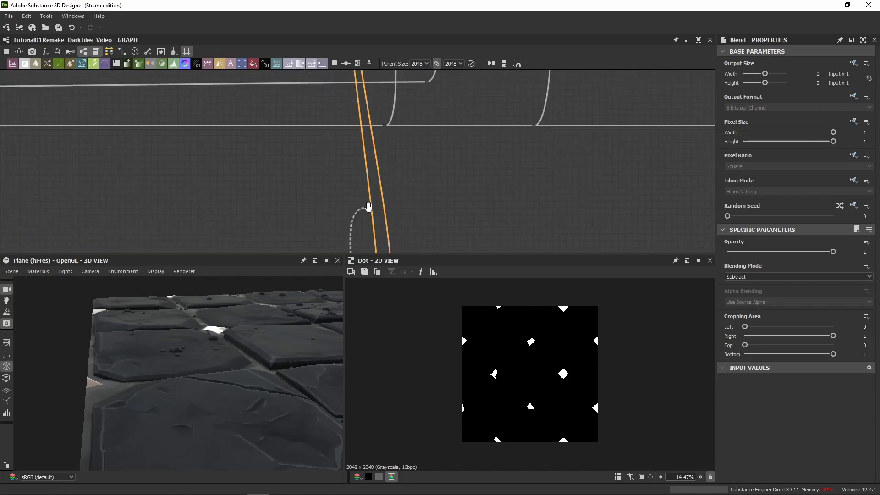
pyautogui.moveTo(367, 204); pyautogui.dragTo(396, 188)
pyautogui.moveTo(393, 114); pyautogui.dragTo(397, 189, button='middle')
pyautogui.moveTo(397, 188); pyautogui.dragTo(400, 131)
pyautogui.moveTo(406, 87); pyautogui.dragTo(399, 132, button='middle')
pyautogui.moveTo(399, 132); pyautogui.dragTo(332, 167)
pyautogui.moveTo(400, 132); pyautogui.dragTo(400, 182, button='middle')
pyautogui.scroll(5, 331, 168)
pyautogui.moveTo(331, 167); pyautogui.dragTo(332, 178)
pyautogui.doubleClick(352, 189)
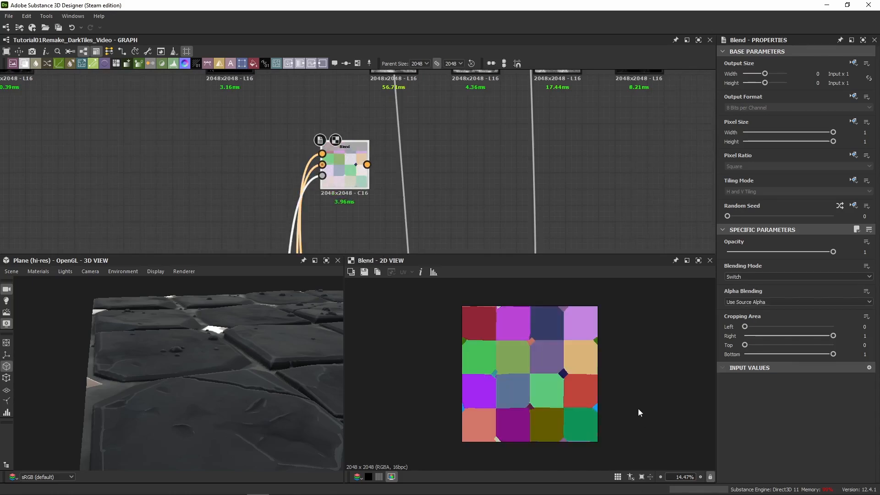
# - Try the Copy blending mode on the Blend, compare the result with its opacity mask, and set the mode back to Switch
pyautogui.scroll(10, 530, 331)
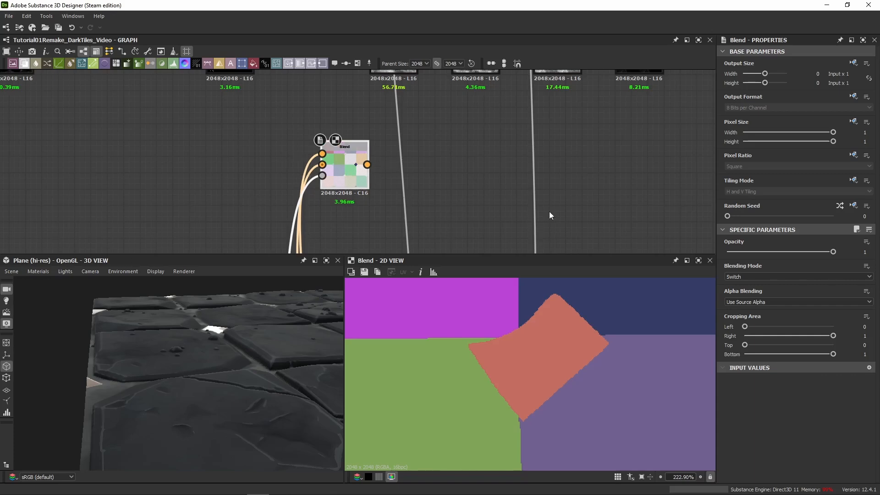
pyautogui.click(752, 277)
pyautogui.click(750, 283)
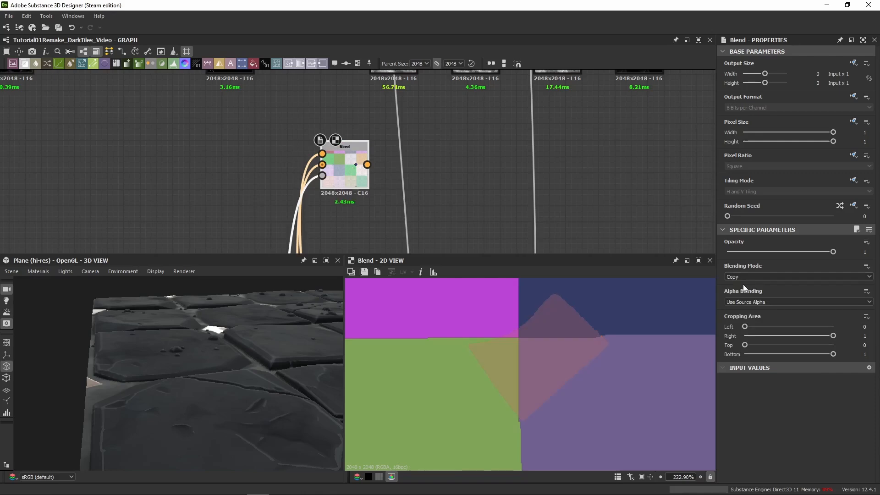
pyautogui.click(323, 176)
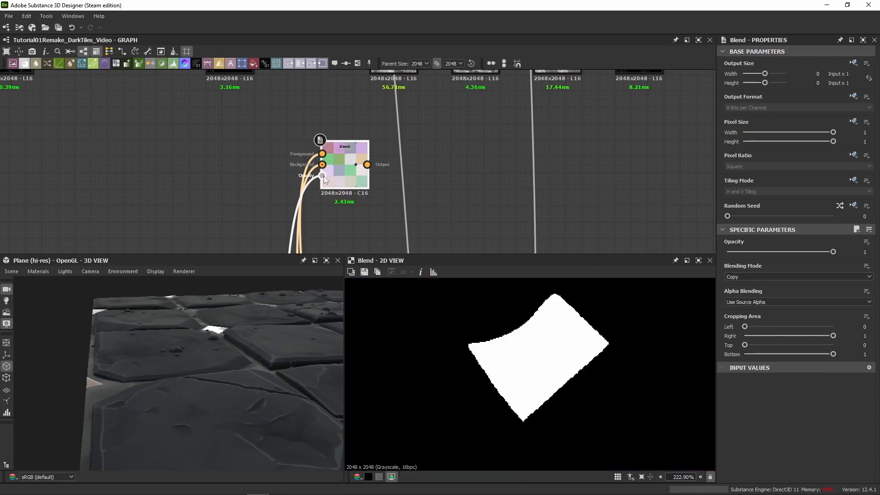
pyautogui.doubleClick(340, 177)
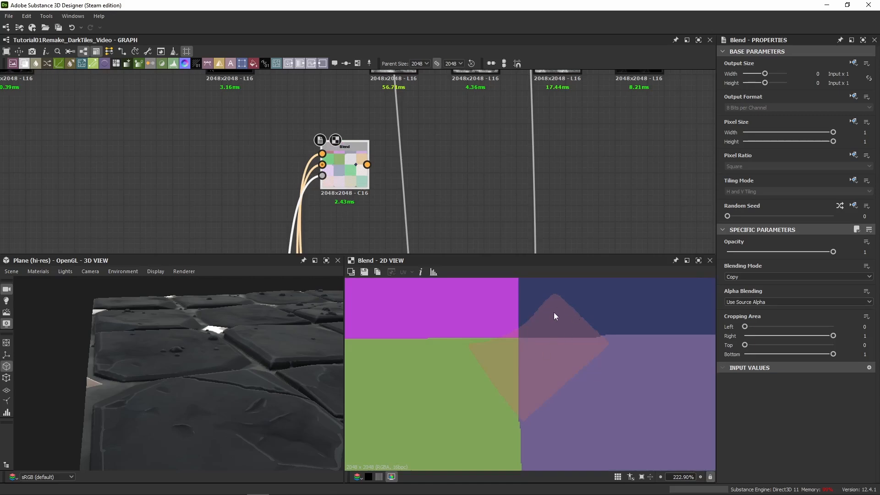
pyautogui.click(736, 277)
pyautogui.click(736, 316)
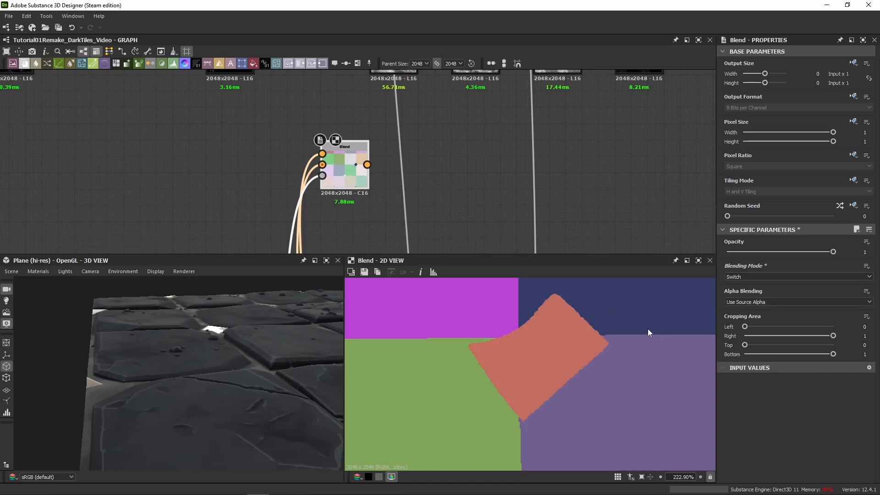
# - Reposition the Blend node and add a second Blend node fed by its output
pyautogui.moveTo(340, 166); pyautogui.dragTo(390, 149)
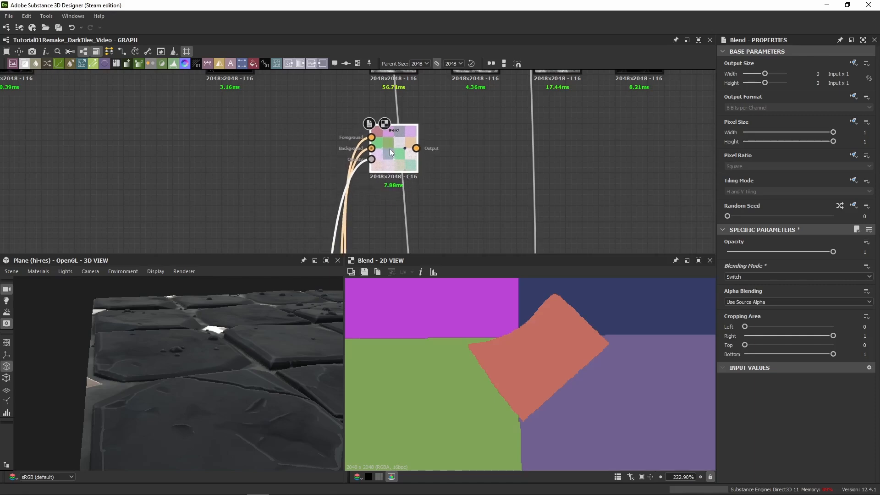
pyautogui.scroll(-3, 521, 303)
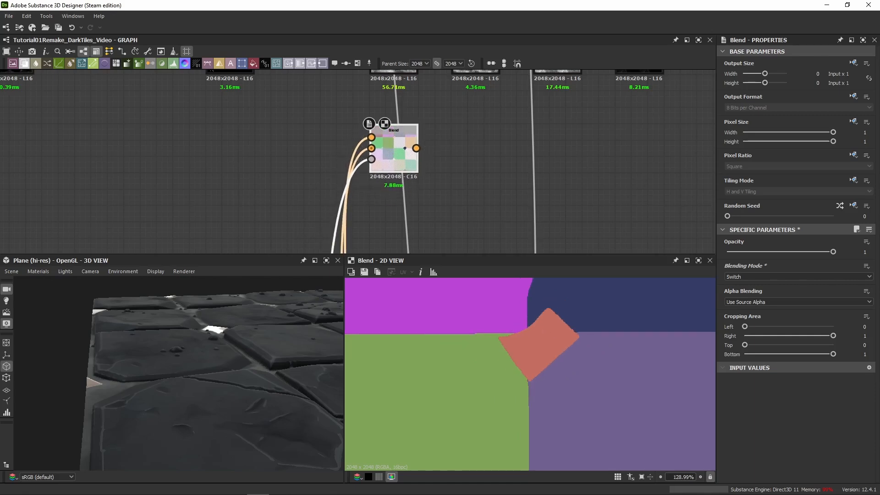
pyautogui.moveTo(293, 199); pyautogui.dragTo(101, 191, button='middle')
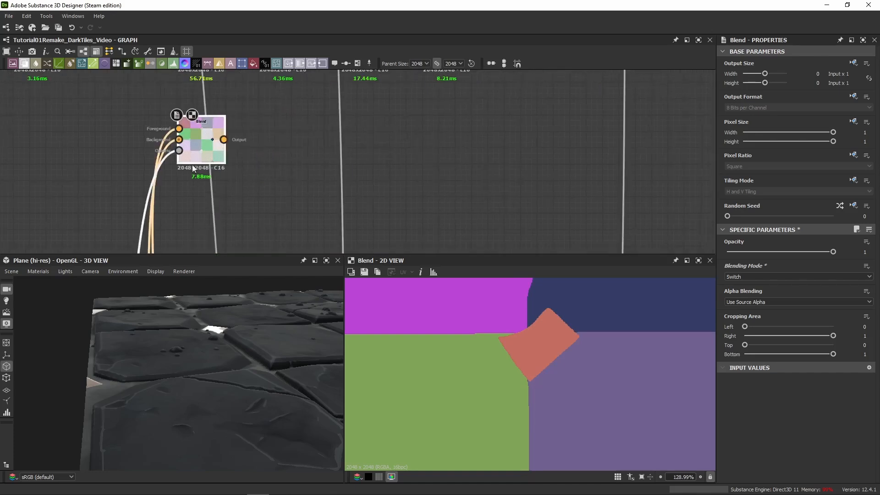
pyautogui.scroll(-3, 489, 361)
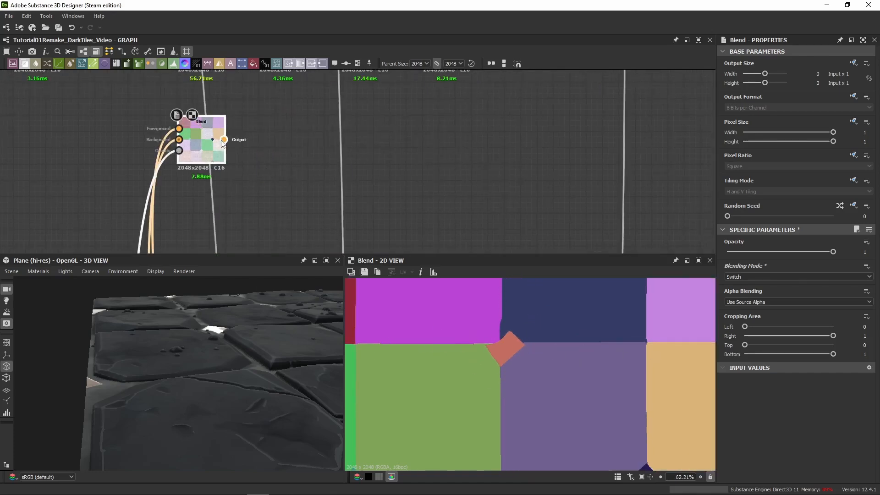
pyautogui.moveTo(223, 140); pyautogui.dragTo(282, 141)
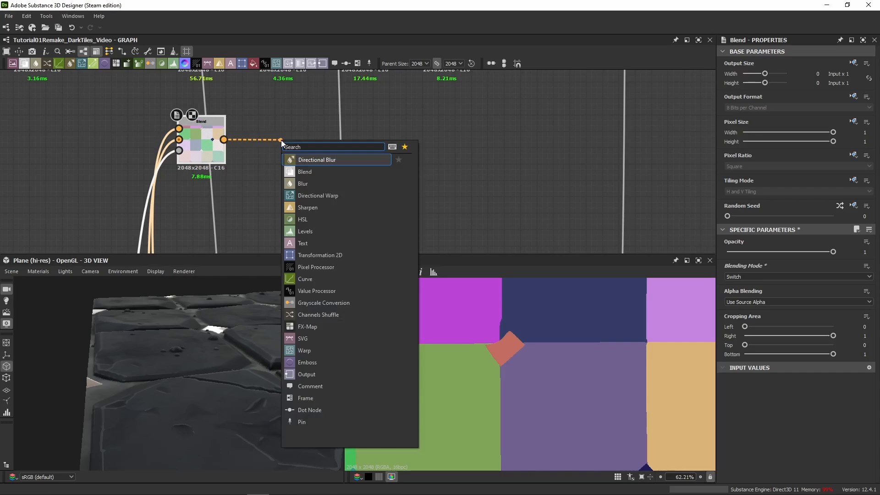
pyautogui.write('blend')
pyautogui.press('Return')
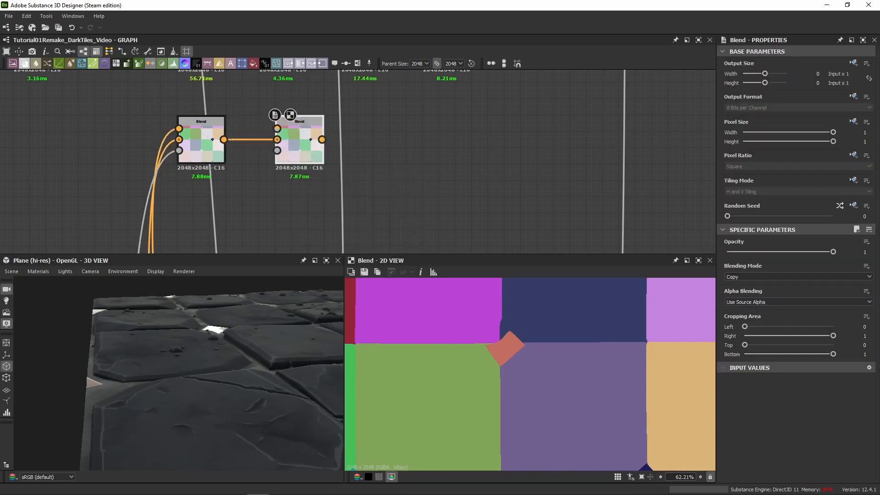
# - Add a dot on the Histogram Scan ground mask line and feed it into a new Gradient Map node below the Blends
pyautogui.moveTo(320, 195); pyautogui.dragTo(413, 176, button='middle')
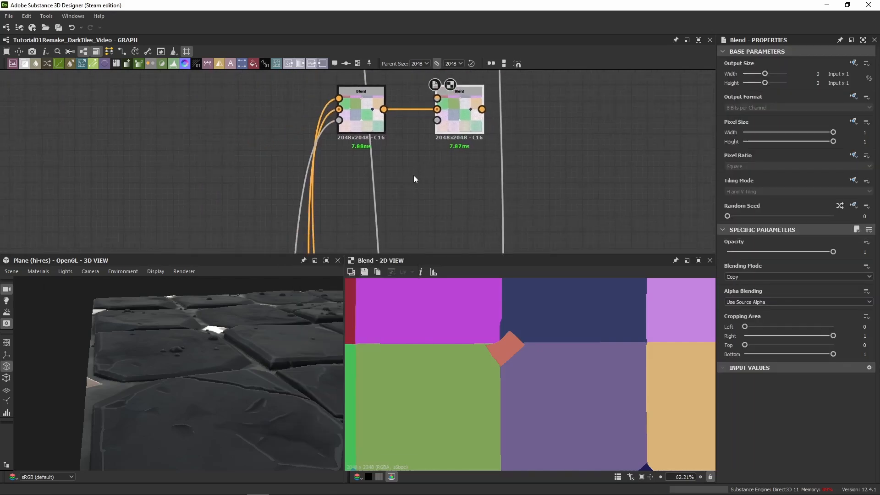
pyautogui.scroll(-6, 190, 225)
pyautogui.moveTo(191, 225); pyautogui.dragTo(300, 128, button='middle')
pyautogui.scroll(3, 367, 207)
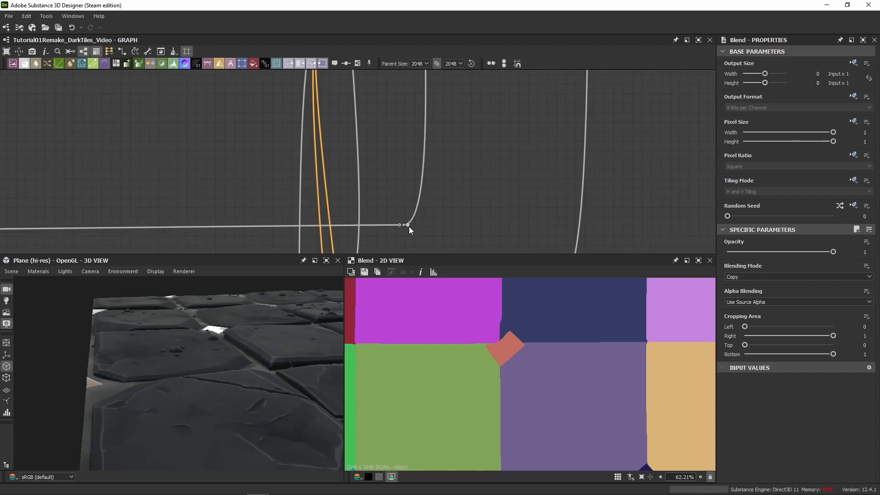
pyautogui.doubleClick(408, 226)
pyautogui.scroll(-5, 535, 345)
pyautogui.moveTo(398, 185); pyautogui.dragTo(371, 169, button='middle')
pyautogui.scroll(-3, 371, 169)
pyautogui.moveTo(366, 210)
pyautogui.mouseDown()
pyautogui.moveTo(323, 213)
pyautogui.moveTo(370, 214)
pyautogui.mouseUp()
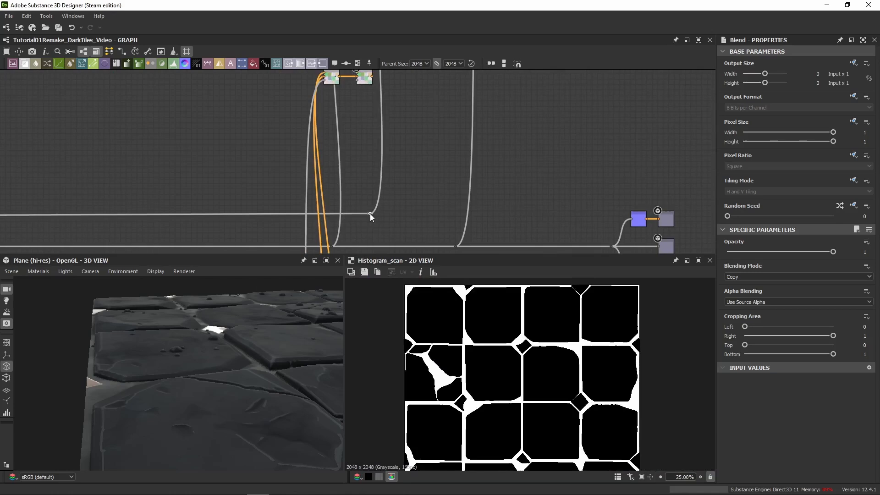
pyautogui.keyDown('alt'); pyautogui.click(313, 213); pyautogui.keyUp('alt')
pyautogui.moveTo(313, 214); pyautogui.dragTo(345, 105)
pyautogui.write('gradient')
pyautogui.press('Return')
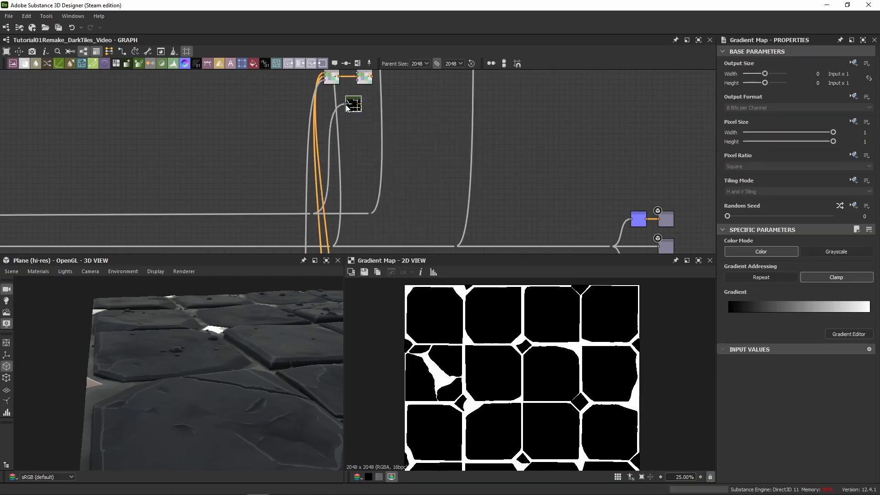
# - Move the Gradient Map node directly beneath the first of the two Blend nodes
pyautogui.scroll(5, 357, 110)
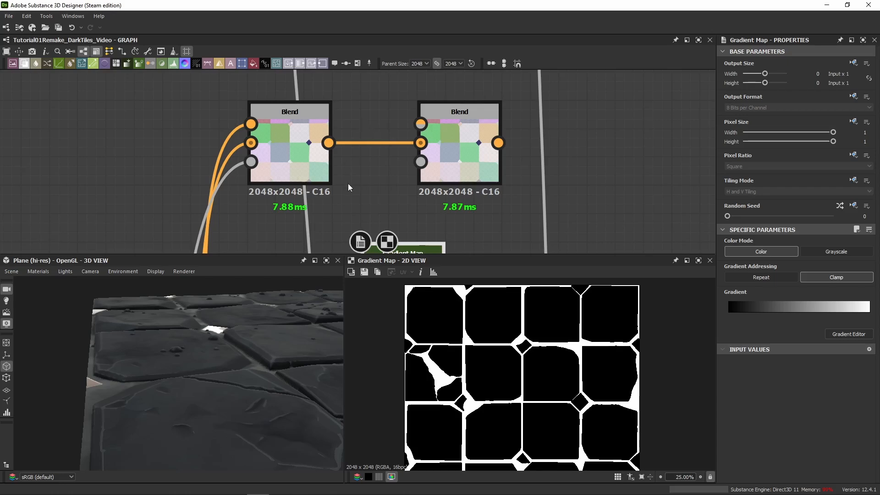
pyautogui.scroll(-1, 349, 193)
pyautogui.moveTo(349, 196); pyautogui.dragTo(348, 133, button='middle')
pyautogui.moveTo(389, 222); pyautogui.dragTo(299, 205)
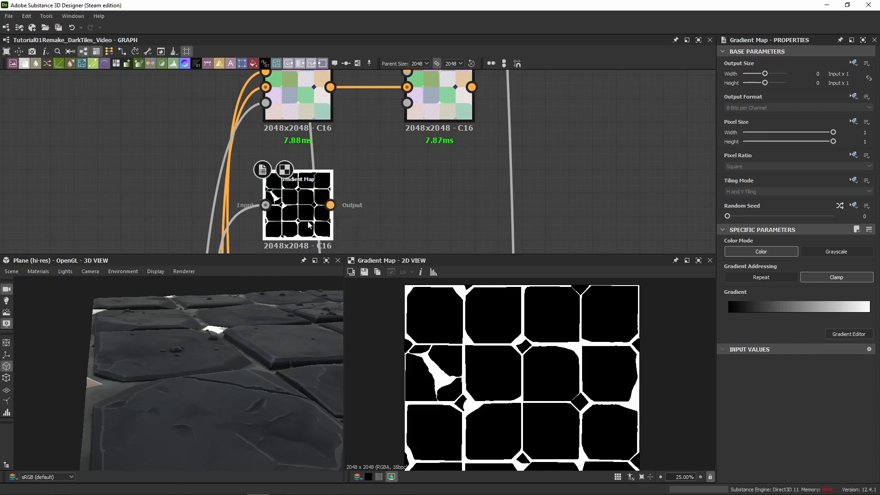
# - Feed the Gradient Map output into the second Blend's foreground and set that Blend's mode to Multiply
pyautogui.moveTo(358, 205); pyautogui.dragTo(350, 229, button='middle')
pyautogui.moveTo(324, 228); pyautogui.dragTo(399, 97)
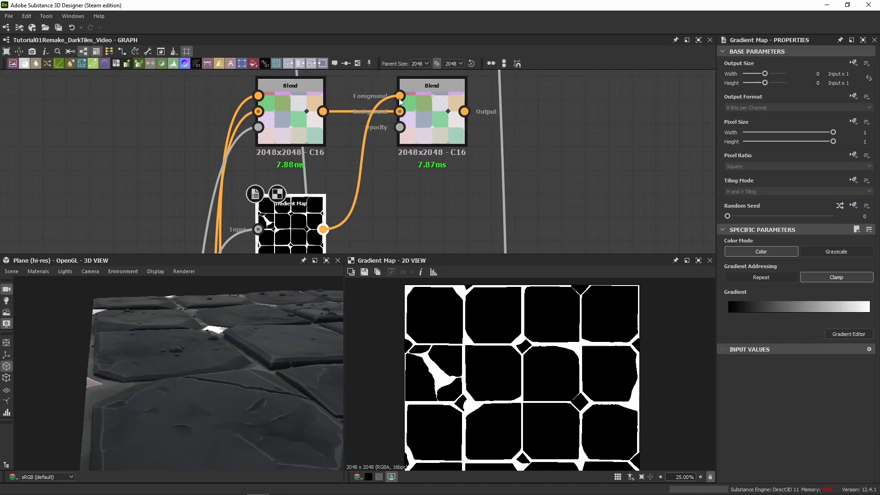
pyautogui.click(429, 135)
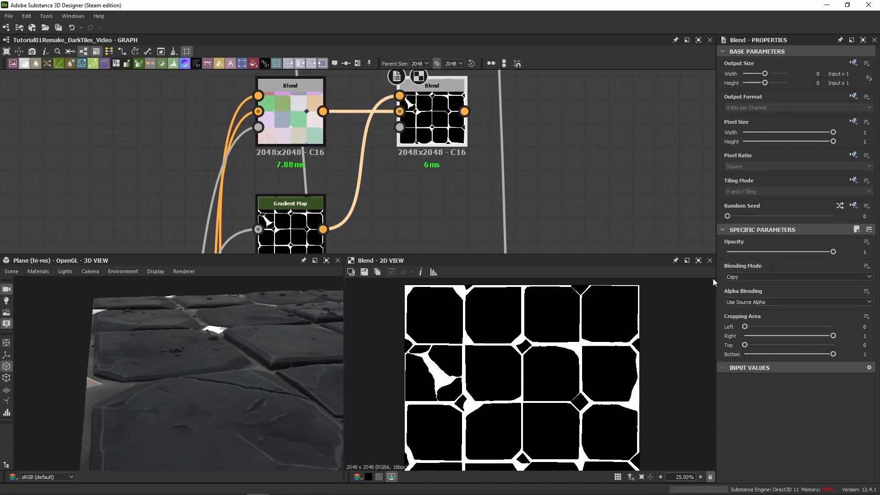
pyautogui.click(727, 276)
pyautogui.click(735, 302)
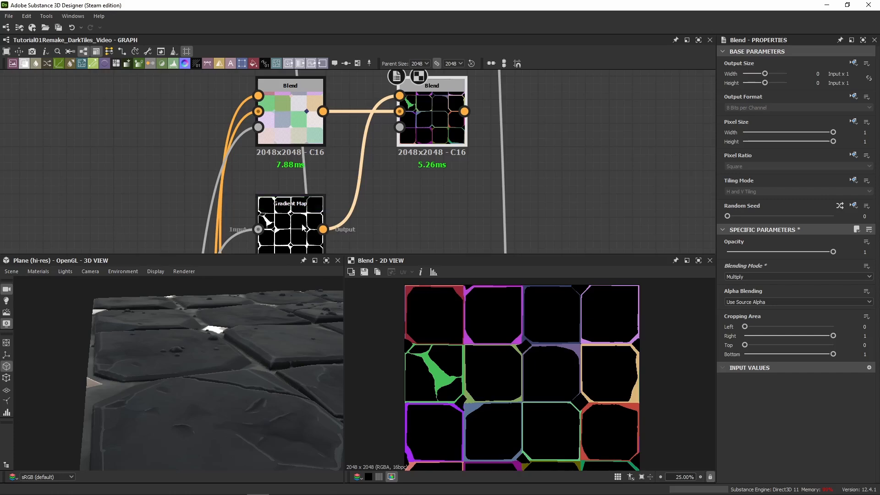
# - Invert the colors of the Gradient Map's gradient in the Gradient Editor and close the editor
pyautogui.click(284, 204)
pyautogui.click(839, 335)
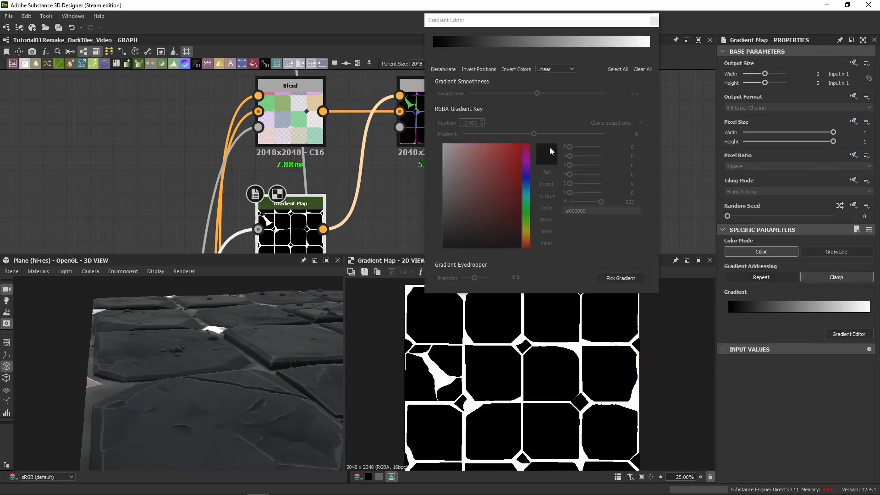
pyautogui.click(514, 72)
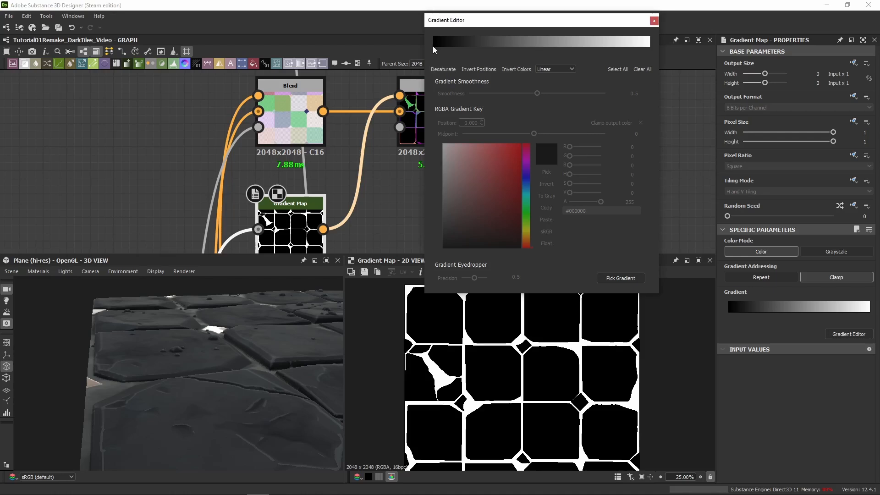
pyautogui.click(546, 45)
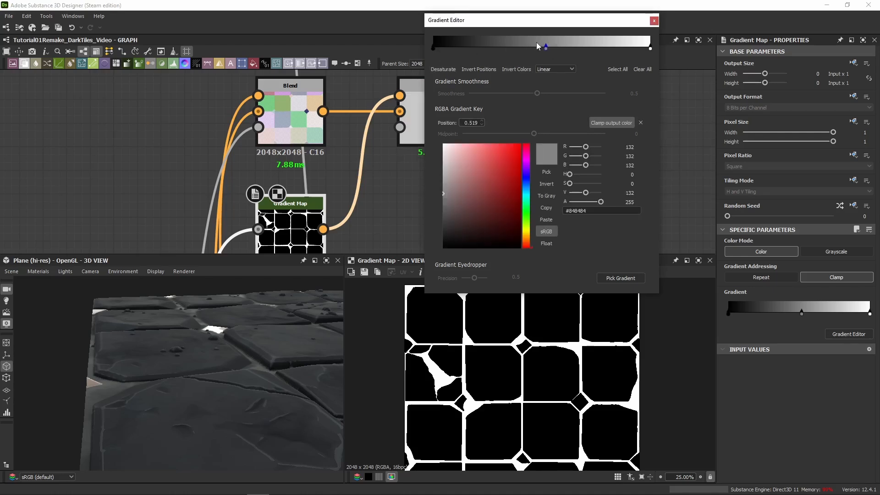
pyautogui.press('Delete')
pyautogui.click(517, 70)
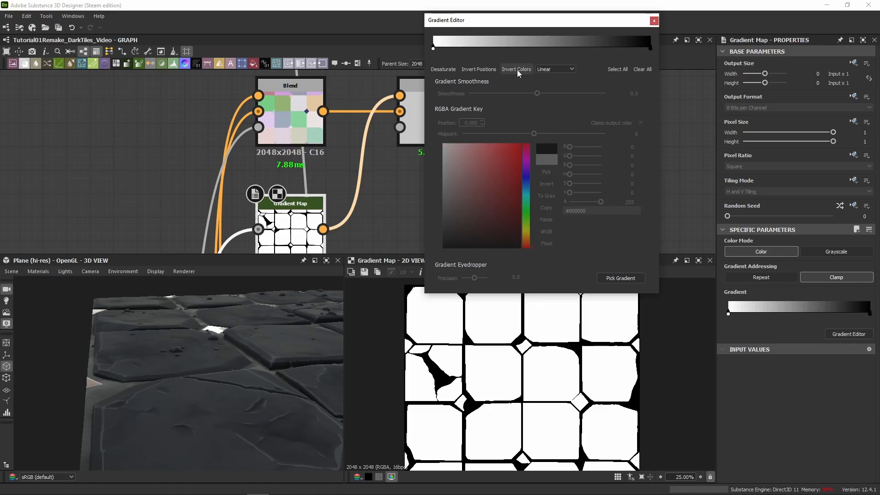
pyautogui.click(654, 21)
# - Preview the second Blend and examine the diamond, tile and ground colors of the ID map up close
pyautogui.doubleClick(461, 130)
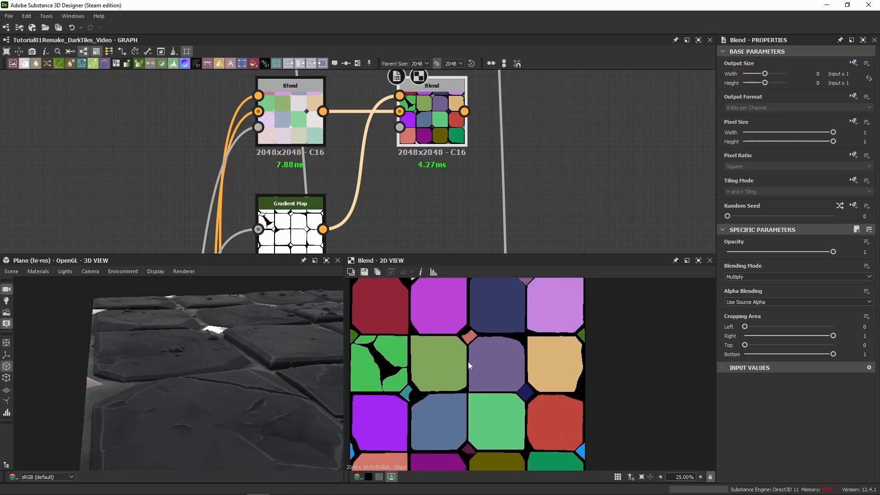
pyautogui.scroll(8, 452, 328)
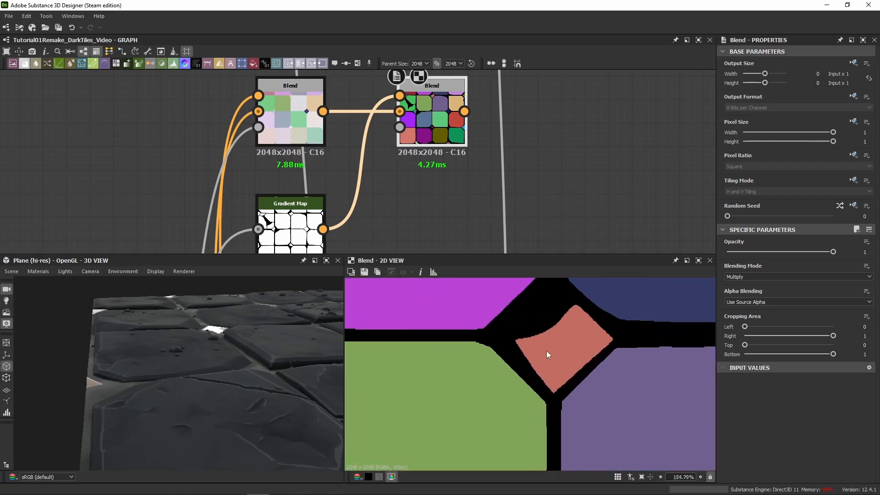
pyautogui.scroll(-6, 554, 359)
pyautogui.moveTo(678, 414); pyautogui.dragTo(558, 346, button='middle')
pyautogui.scroll(7, 563, 391)
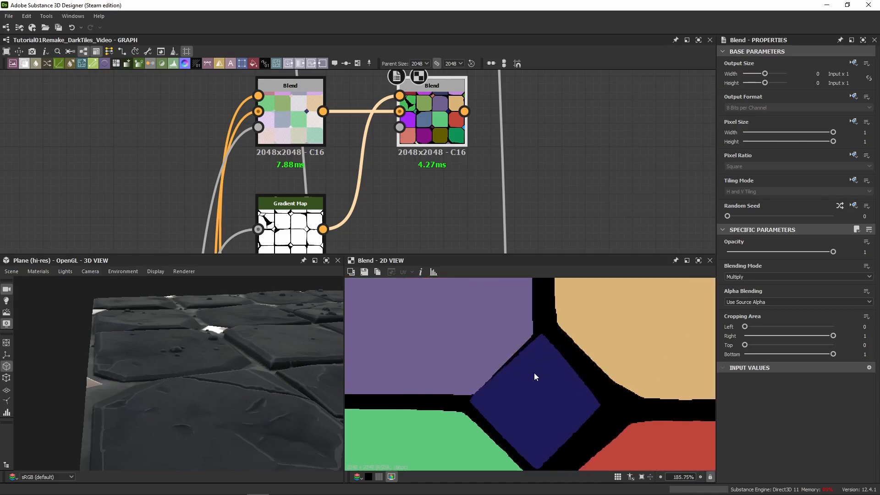
pyautogui.scroll(-4, 509, 387)
pyautogui.moveTo(504, 373); pyautogui.dragTo(543, 345, button='middle')
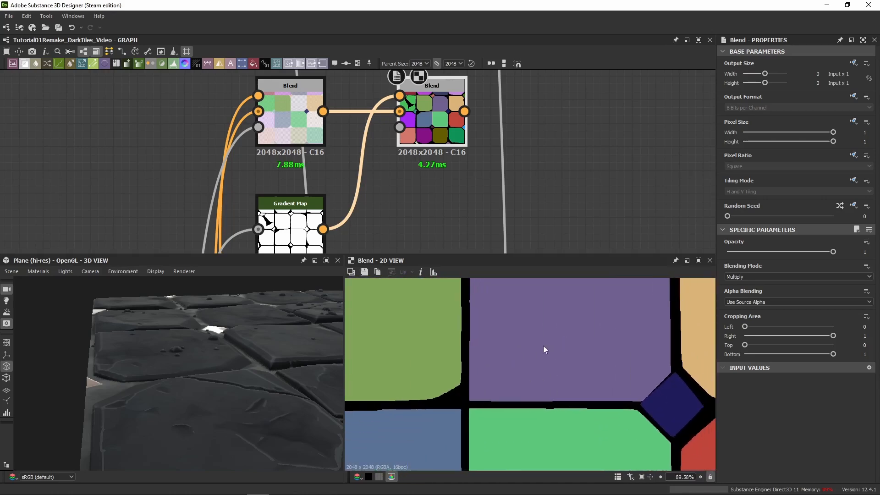
pyautogui.scroll(5, 458, 402)
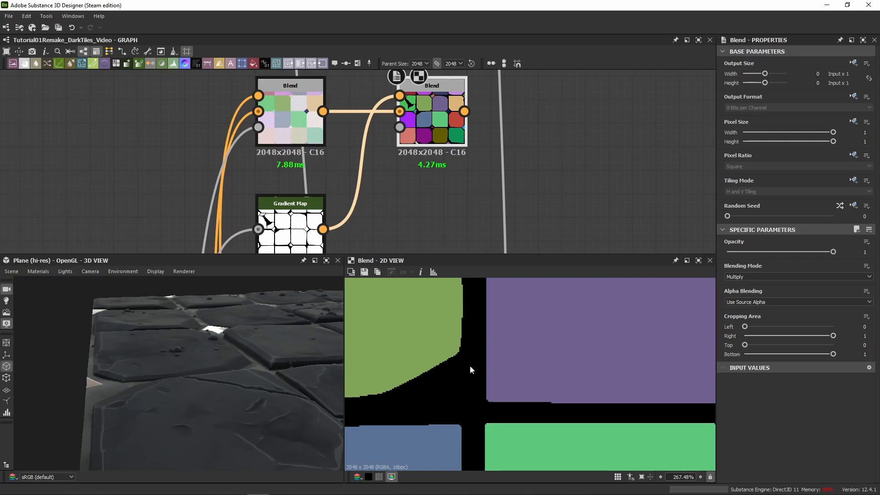
pyautogui.scroll(-3, 480, 161)
# - Connect the second Blend's output to the Vector Map input of the Vector Warp Grayscale node and preview the warp
pyautogui.moveTo(570, 122); pyautogui.dragTo(478, 171, button='middle')
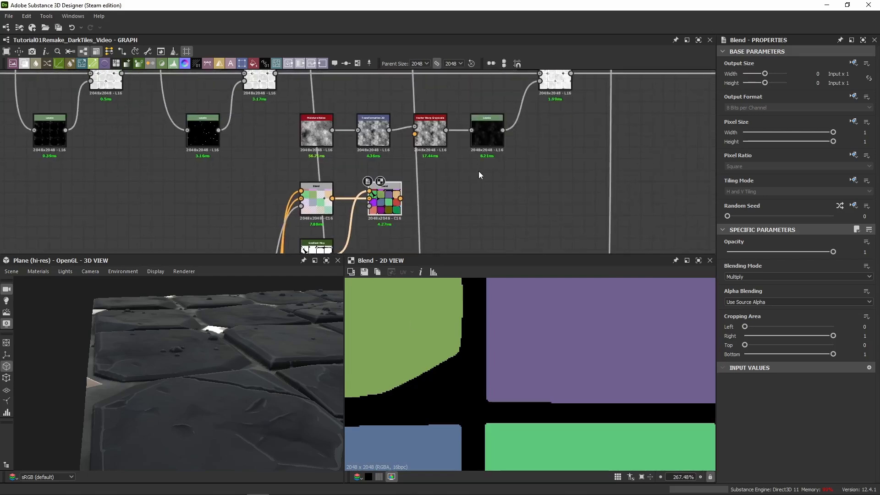
pyautogui.scroll(2, 260, 204)
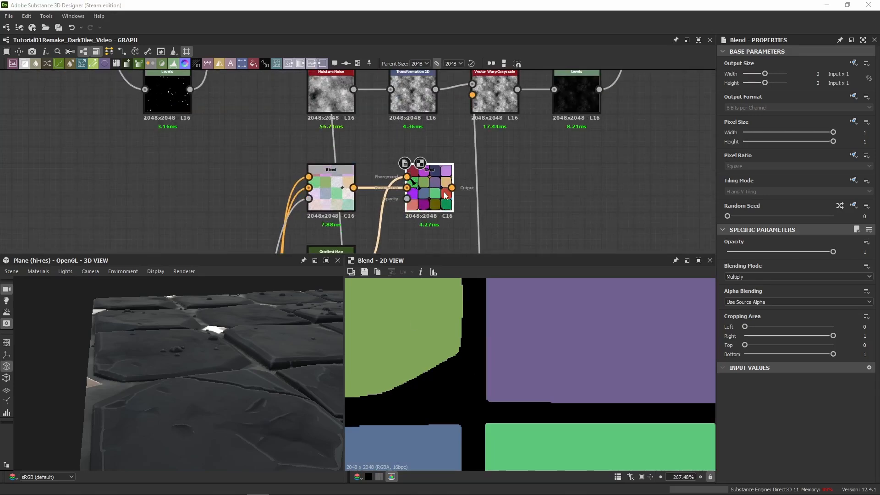
pyautogui.moveTo(452, 187); pyautogui.dragTo(472, 95)
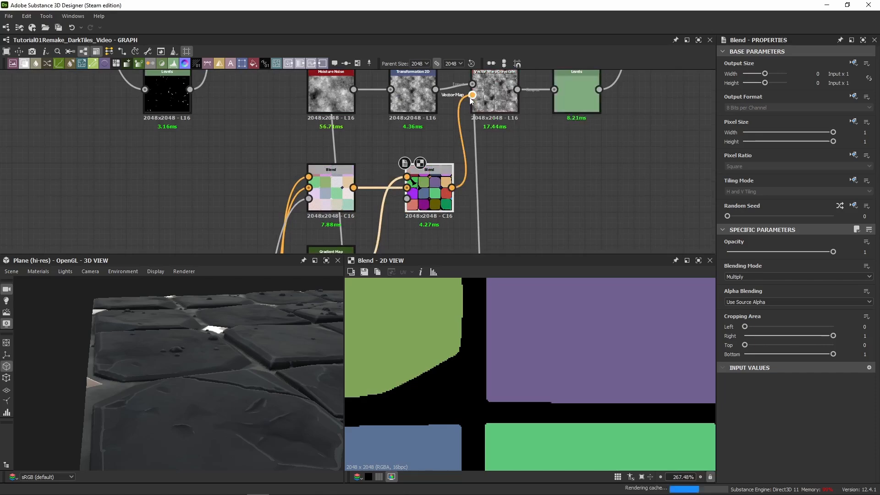
pyautogui.doubleClick(486, 99)
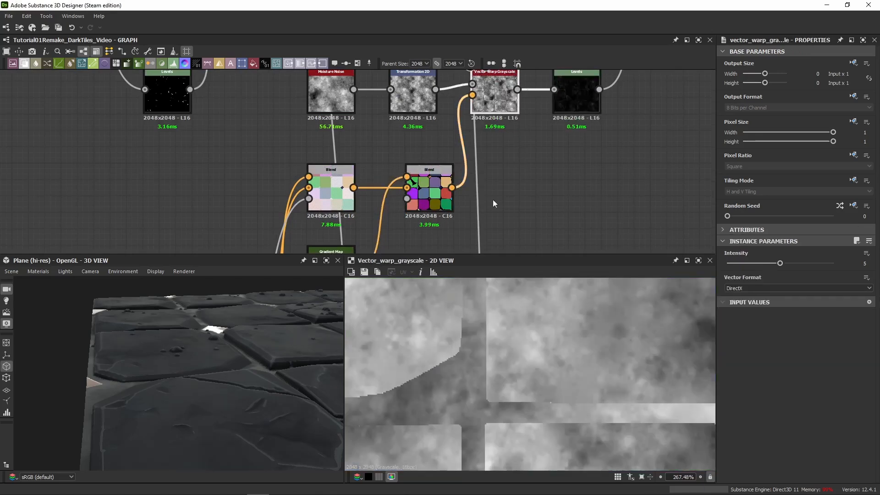
# - Examine the Vector Warp Grayscale result along the edges of the tiles and diamonds
pyautogui.scroll(-4, 524, 365)
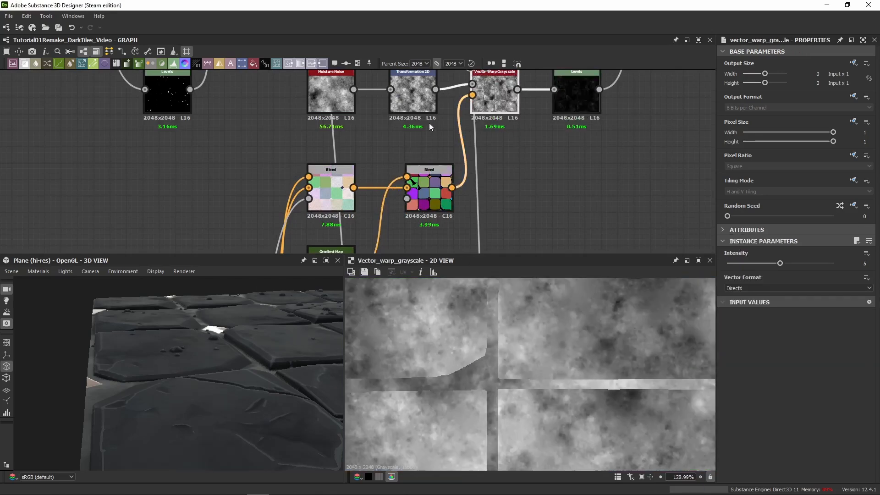
pyautogui.moveTo(429, 123); pyautogui.dragTo(410, 178, button='middle')
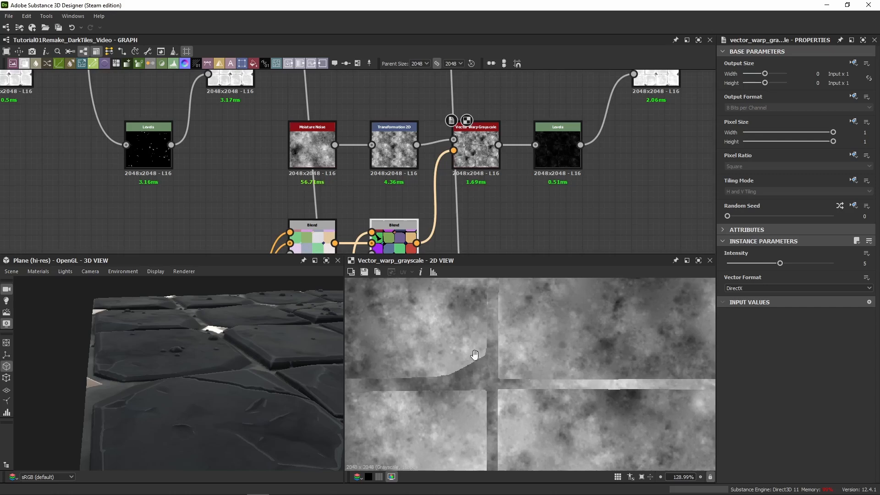
pyautogui.scroll(-3, 477, 355)
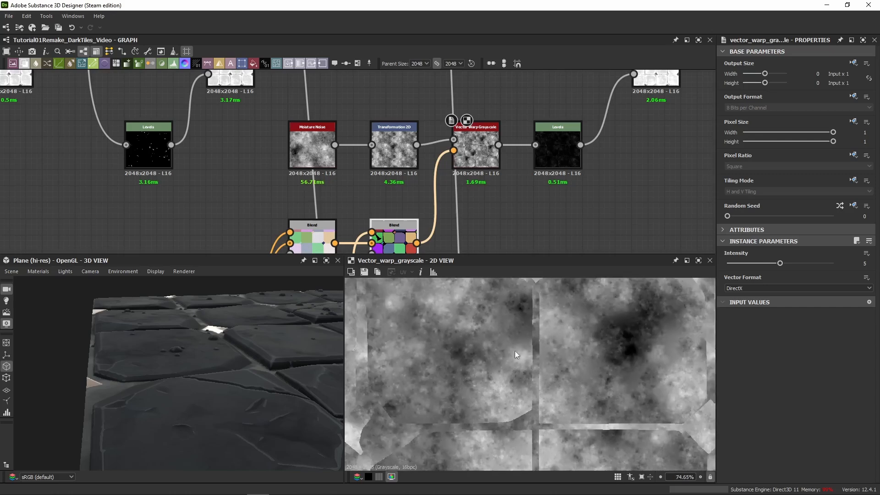
pyautogui.scroll(1, 463, 360)
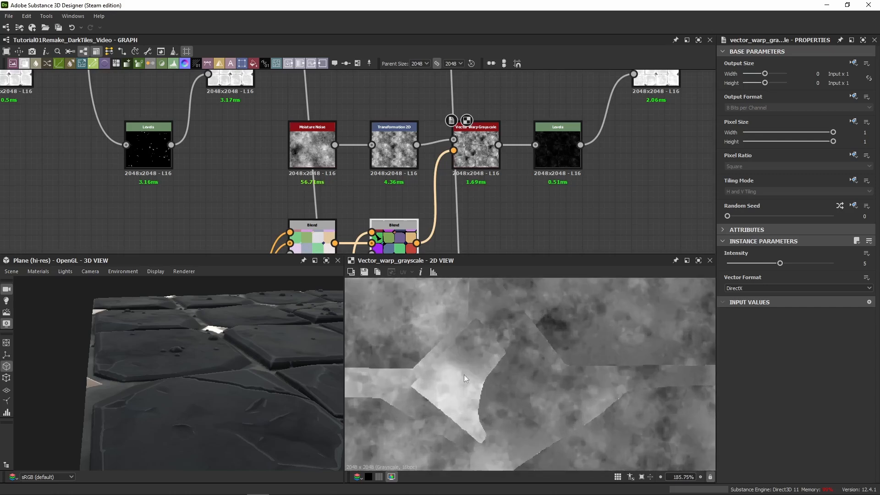
pyautogui.scroll(1, 572, 379)
pyautogui.scroll(3, 522, 391)
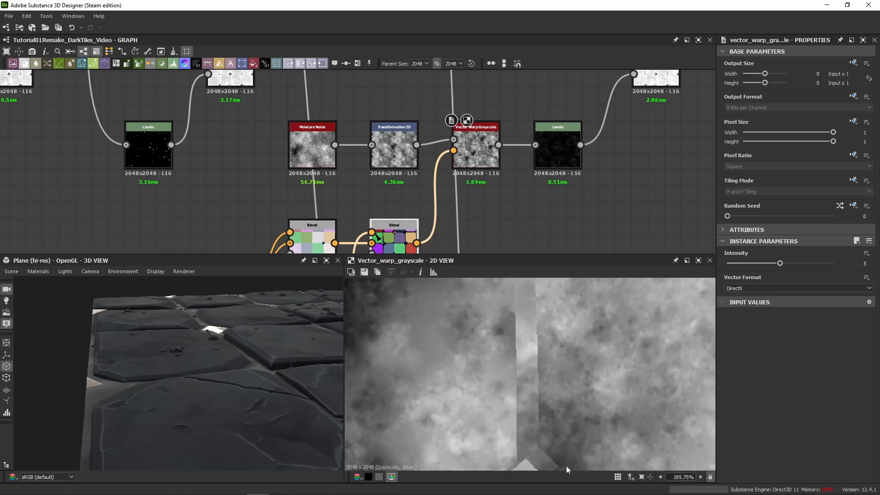
pyautogui.scroll(5, 533, 343)
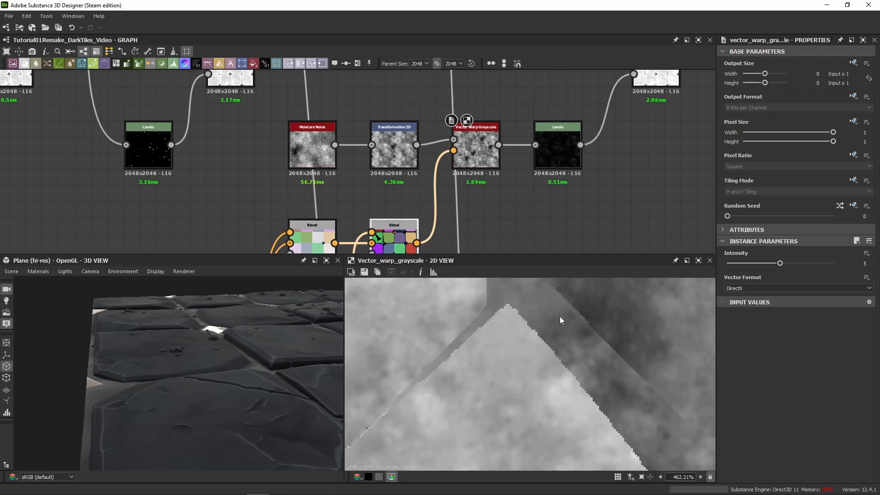
pyautogui.moveTo(561, 319); pyautogui.dragTo(503, 382, button='middle')
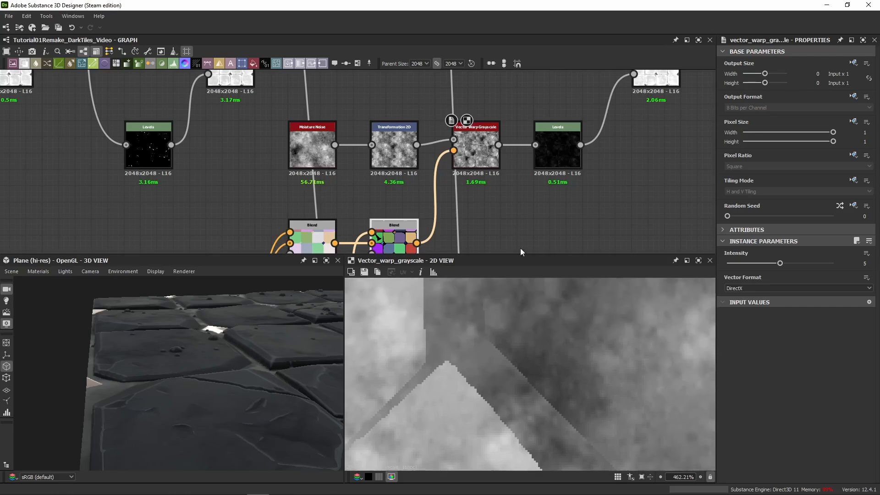
# - Compare the color ID Blend with the Add (Linear Dodge) Blend and the Levels node after the vector warp
pyautogui.click(399, 234)
pyautogui.scroll(-1, 504, 202)
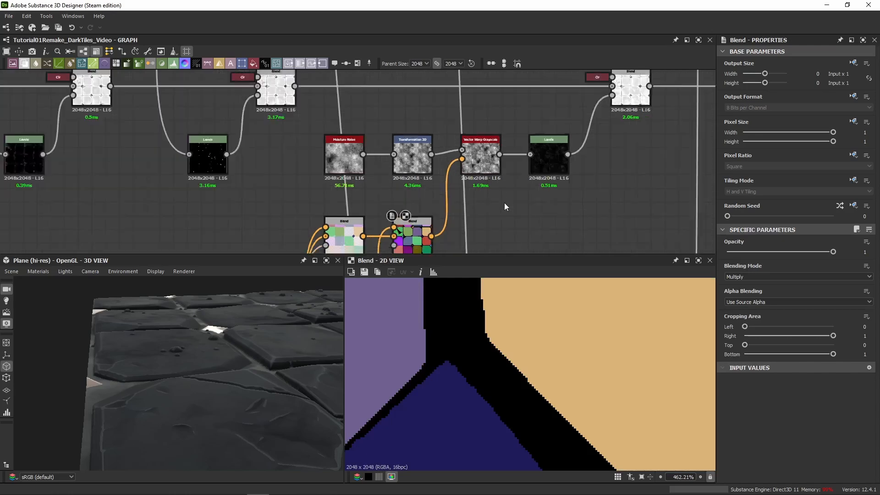
pyautogui.scroll(-1, 504, 203)
pyautogui.click(597, 126)
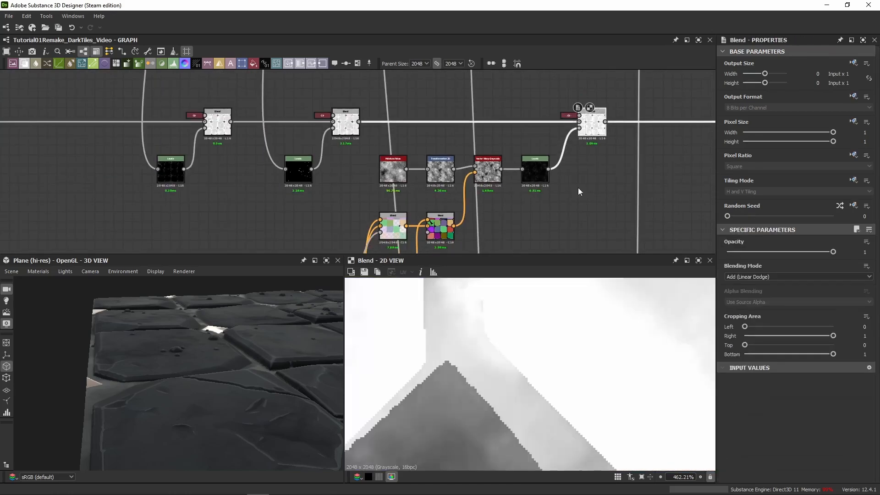
pyautogui.scroll(-8, 443, 365)
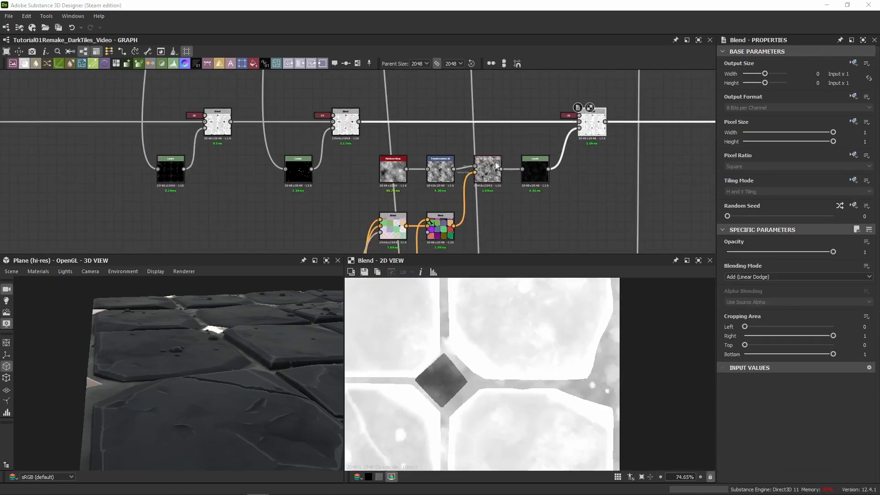
pyautogui.scroll(2, 515, 187)
pyautogui.click(543, 166)
pyautogui.moveTo(571, 168); pyautogui.dragTo(354, 241, button='middle')
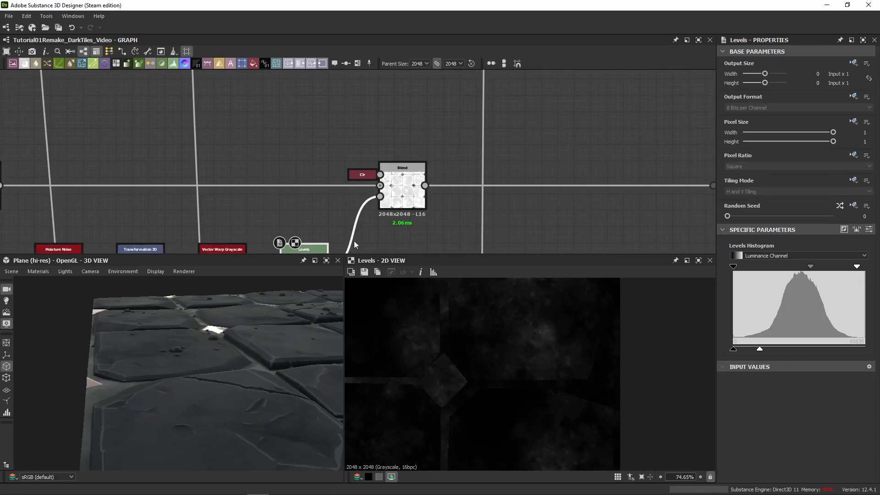
# - Toggle the Add (Linear Dodge) Blend node off and on and examine its effect on the tiles in the 3D view
pyautogui.click(400, 186)
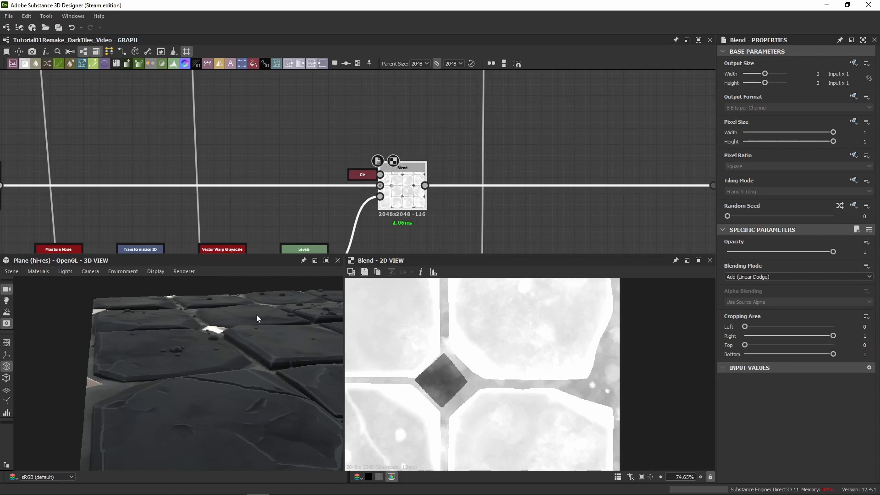
pyautogui.moveTo(256, 314); pyautogui.dragTo(232, 301, button='middle')
pyautogui.moveTo(232, 300); pyautogui.dragTo(201, 397, button='right')
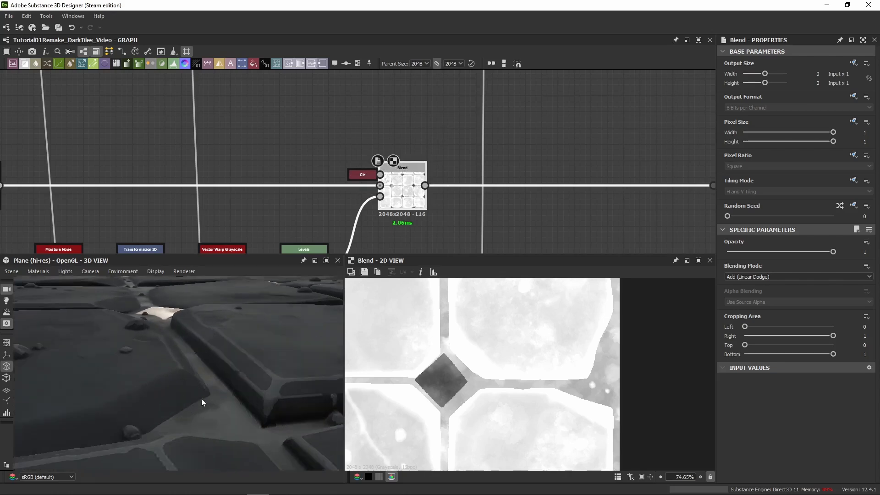
pyautogui.moveTo(201, 399); pyautogui.dragTo(253, 360)
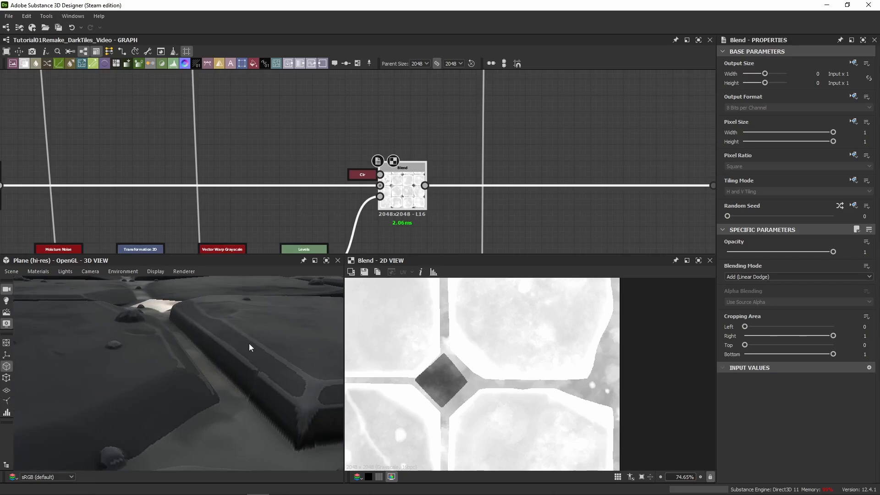
pyautogui.moveTo(403, 224); pyautogui.dragTo(396, 183, button='middle')
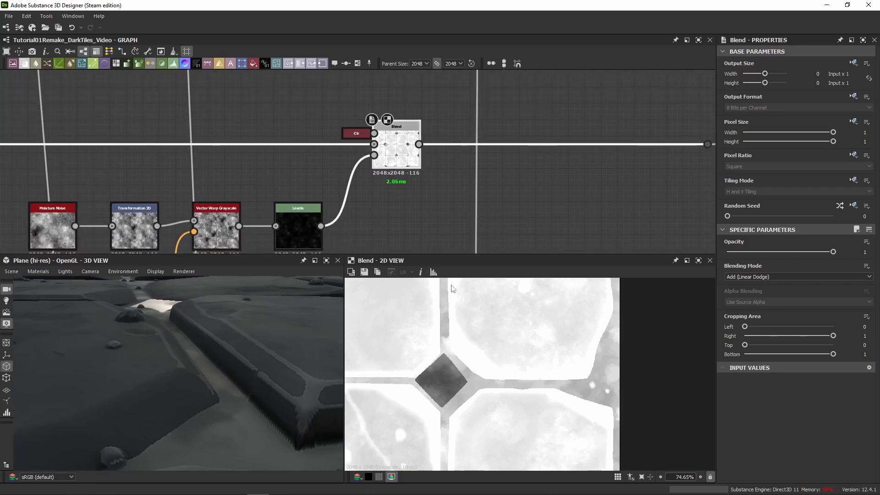
pyautogui.hotkey('shift', 'd')
pyautogui.hotkey('shift', 'd')
pyautogui.hotkey('shift', 'd')
pyautogui.hotkey('shift', 'd')
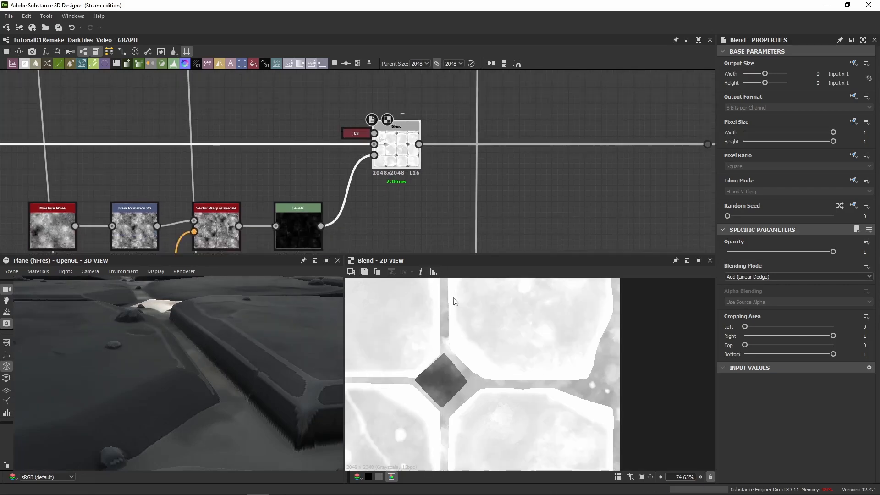
pyautogui.scroll(-3, 189, 414)
pyautogui.moveTo(189, 415); pyautogui.dragTo(127, 403)
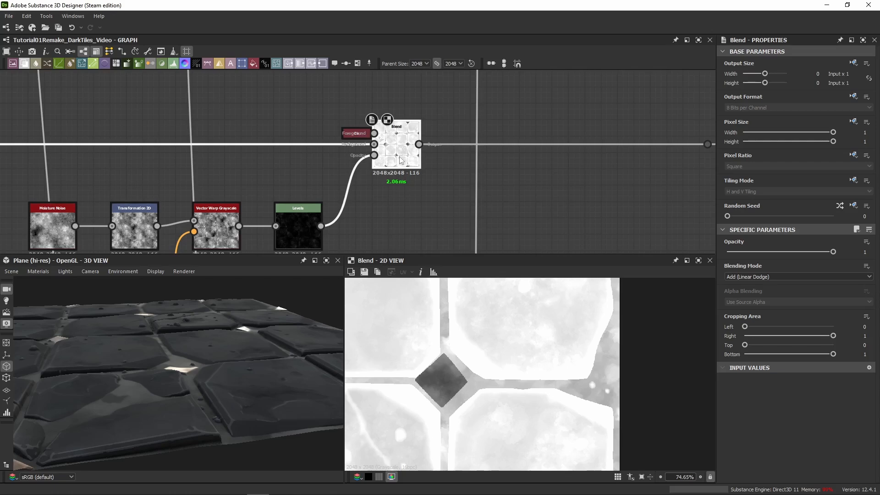
pyautogui.hotkey('shift', 'd')
pyautogui.moveTo(114, 358); pyautogui.dragTo(207, 351)
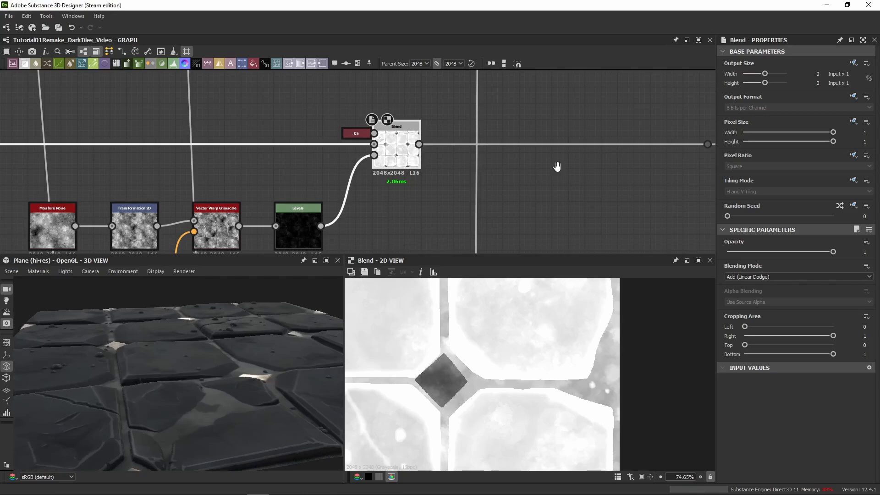
pyautogui.moveTo(556, 164); pyautogui.dragTo(361, 157, button='middle')
pyautogui.scroll(-2, 361, 157)
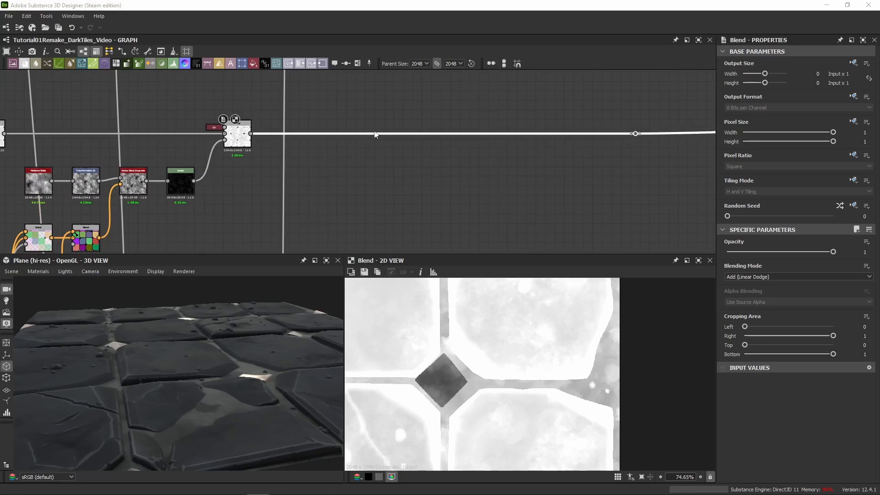
# - Paste copies of the Levels, Uniform Color and Add (Linear Dodge) Blend nodes and insert the Blend into the main connection after the last Blend
pyautogui.moveTo(382, 200); pyautogui.dragTo(404, 175, button='middle')
pyautogui.click(403, 175)
pyautogui.hotkey('ctrl', 'v')
pyautogui.moveTo(382, 151); pyautogui.dragTo(430, 158)
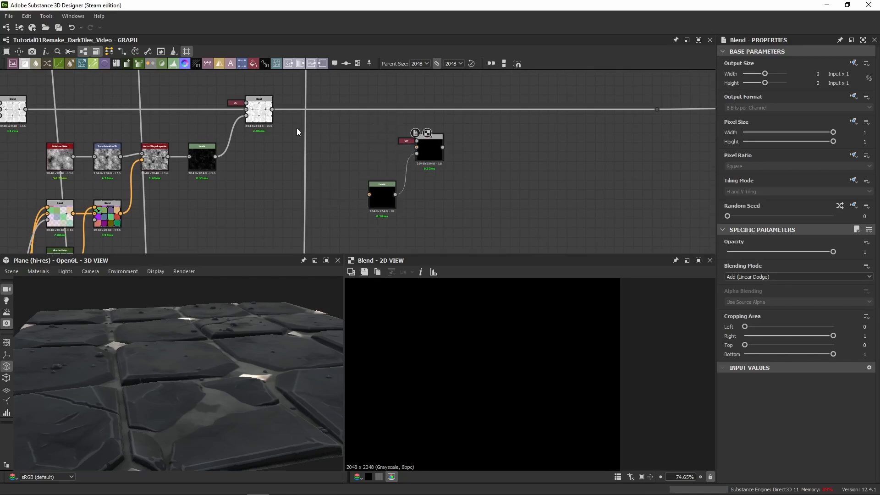
pyautogui.moveTo(272, 109); pyautogui.dragTo(656, 109)
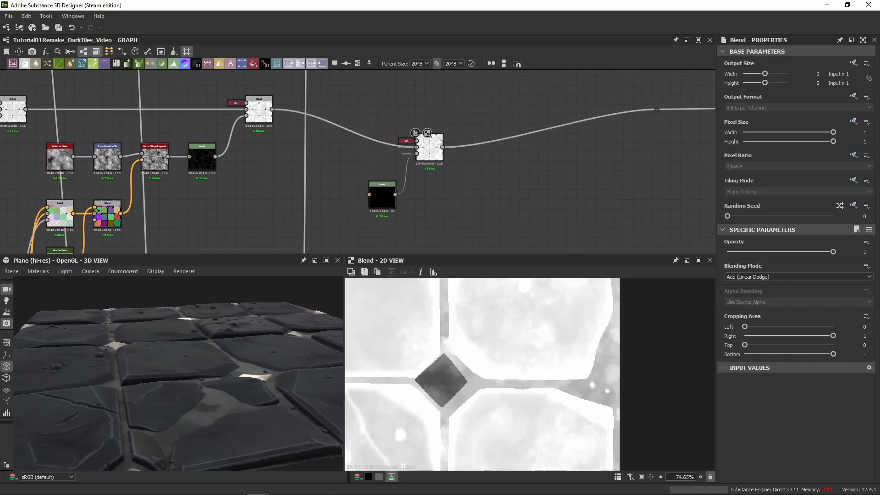
# - Align the pasted Blend, Uniform Color and Levels nodes with the main row and preview the Levels node
pyautogui.click(400, 140)
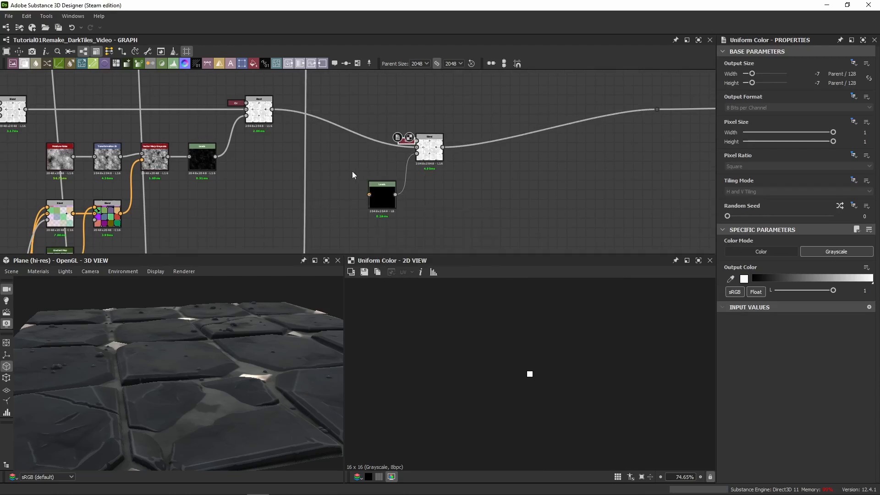
pyautogui.moveTo(477, 107); pyautogui.dragTo(343, 234)
pyautogui.moveTo(384, 201); pyautogui.dragTo(393, 164)
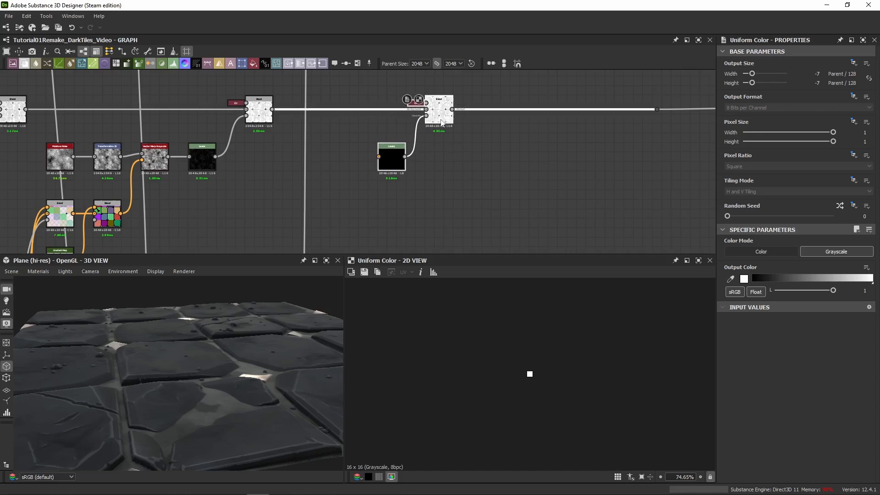
pyautogui.doubleClick(394, 165)
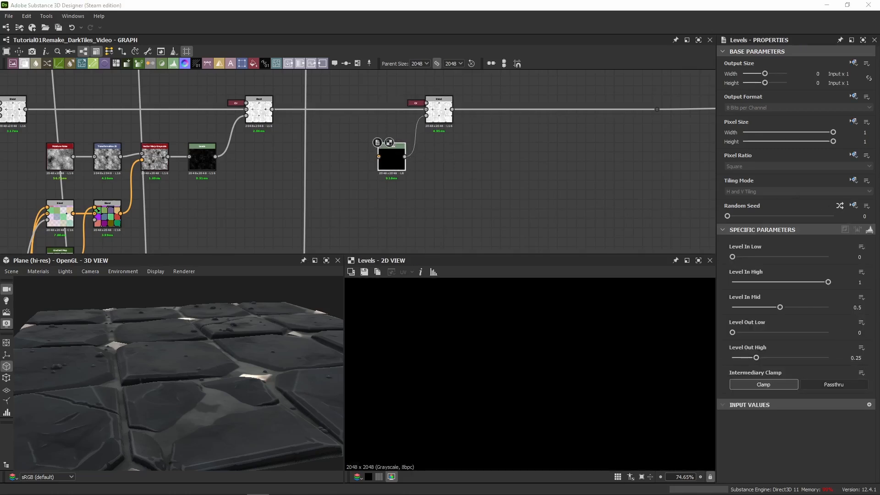
# - Locate the mg_dirt node in the upper part of the graph and preview its mask
pyautogui.scroll(-5, 384, 96)
pyautogui.moveTo(364, 95); pyautogui.dragTo(364, 239, button='middle')
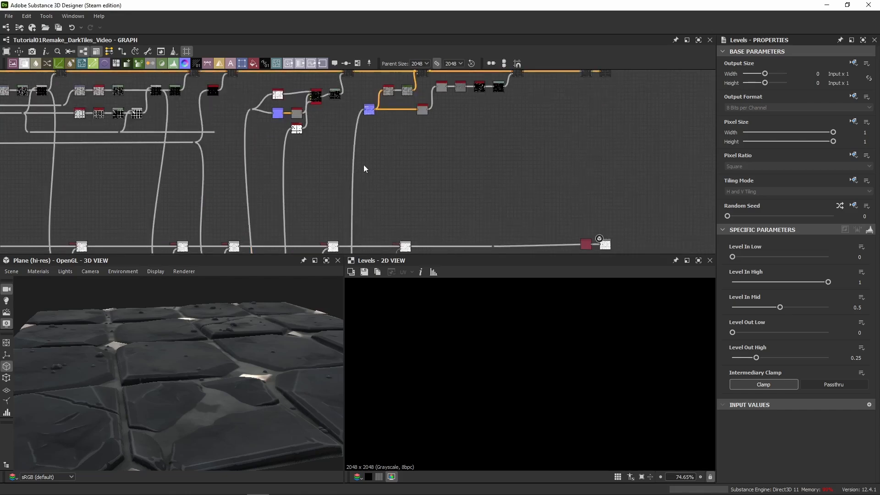
pyautogui.scroll(8, 317, 97)
pyautogui.doubleClick(317, 104)
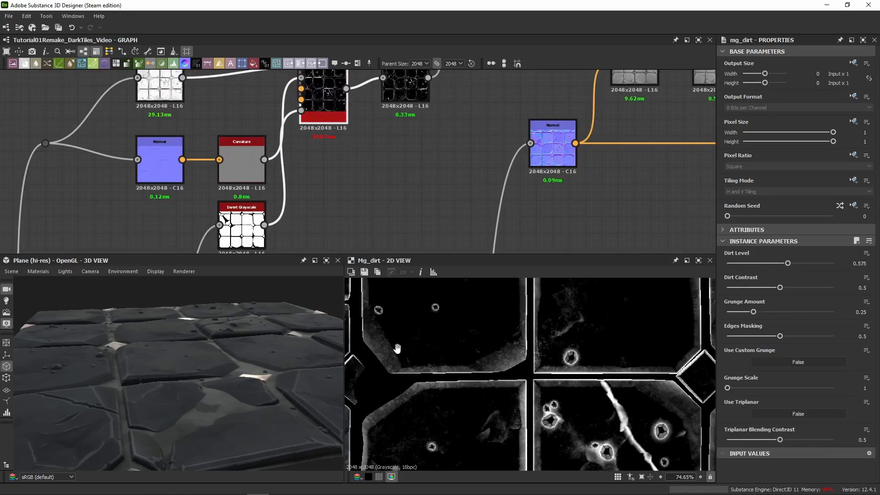
# - Route the mg_dirt output through a Dot node into the pasted Levels node and place the Dot beside the Levels input
pyautogui.click(345, 88)
pyautogui.scroll(-1, 399, 245)
pyautogui.moveTo(399, 247); pyautogui.dragTo(412, 95, button='middle')
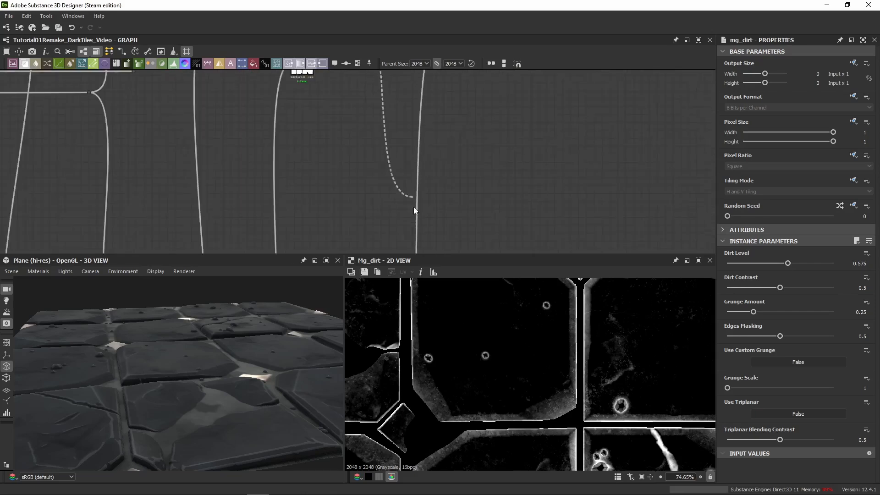
pyautogui.scroll(-4, 413, 207)
pyautogui.scroll(4, 411, 177)
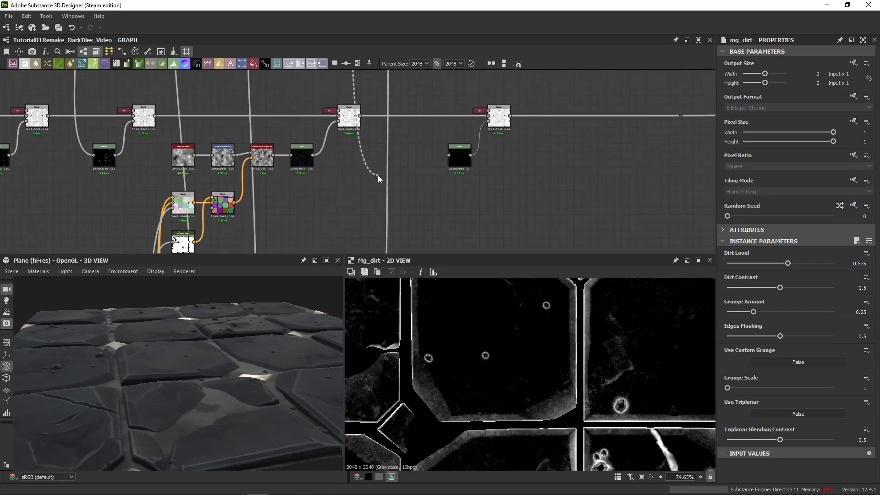
pyautogui.click(377, 168)
pyautogui.moveTo(377, 168); pyautogui.dragTo(449, 155)
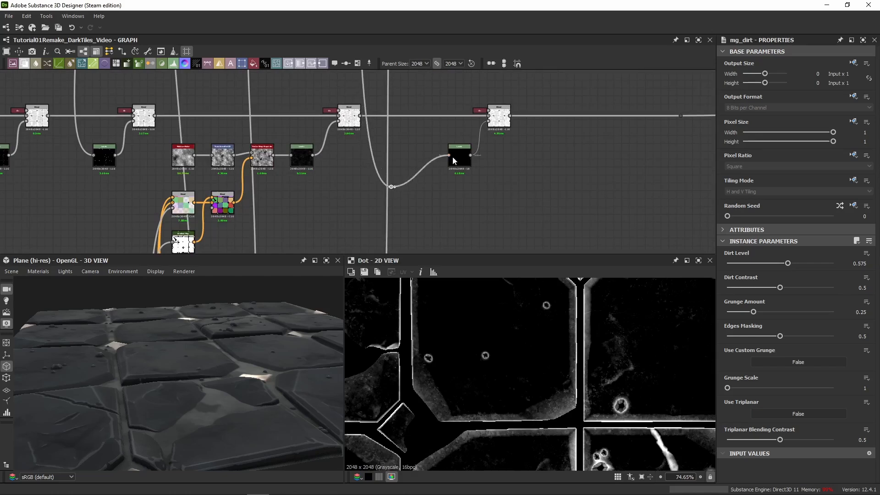
pyautogui.moveTo(391, 187); pyautogui.dragTo(403, 161)
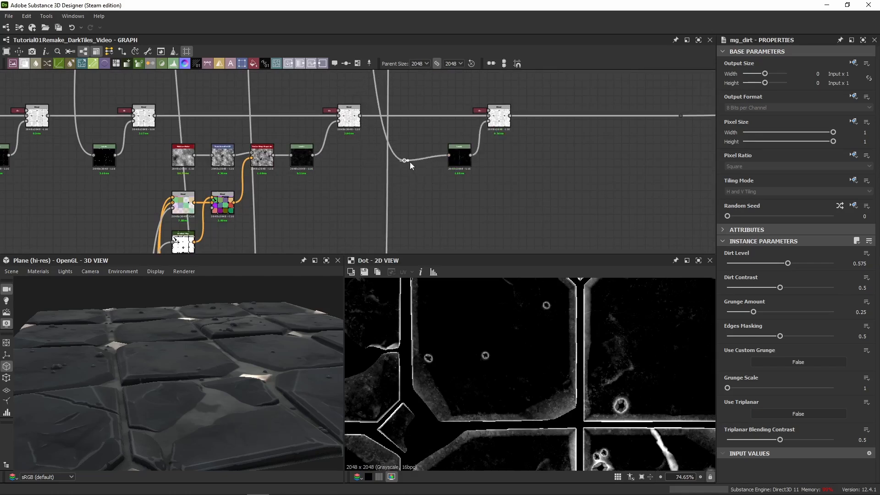
pyautogui.moveTo(420, 213); pyautogui.dragTo(418, 215)
# - Preview the Levels node fed by mg_dirt and compare its Blend with the preceding Add (Linear Dodge) Blend
pyautogui.moveTo(463, 159); pyautogui.dragTo(448, 194, button='middle')
pyautogui.click(448, 195)
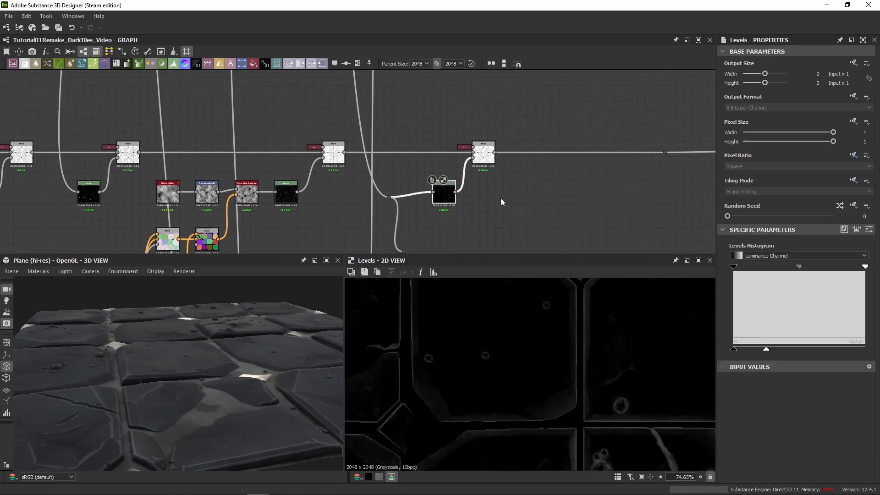
pyautogui.moveTo(501, 199); pyautogui.dragTo(422, 211, button='middle')
pyautogui.click(412, 173)
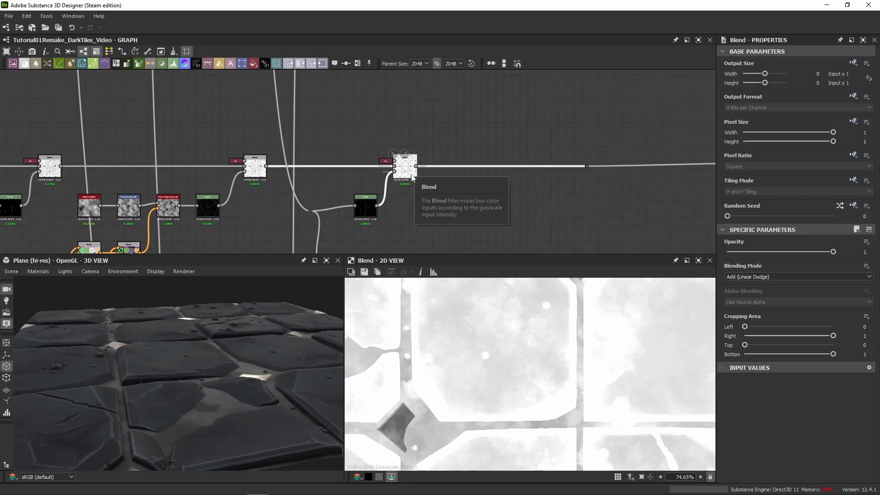
pyautogui.click(255, 167)
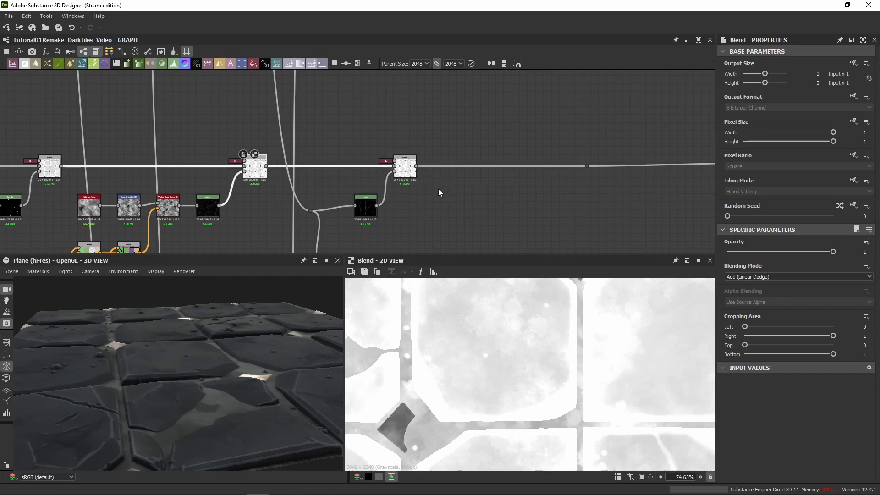
pyautogui.click(404, 168)
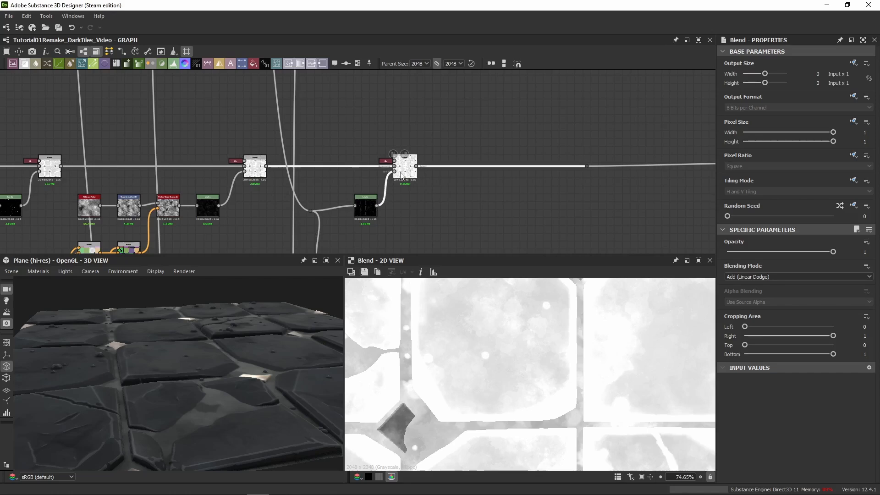
# - Examine the mg_dirt mask and its Blend result around a small pit in the tile, and inspect the tile edges in 3D
pyautogui.hotkey('shift', 'd')
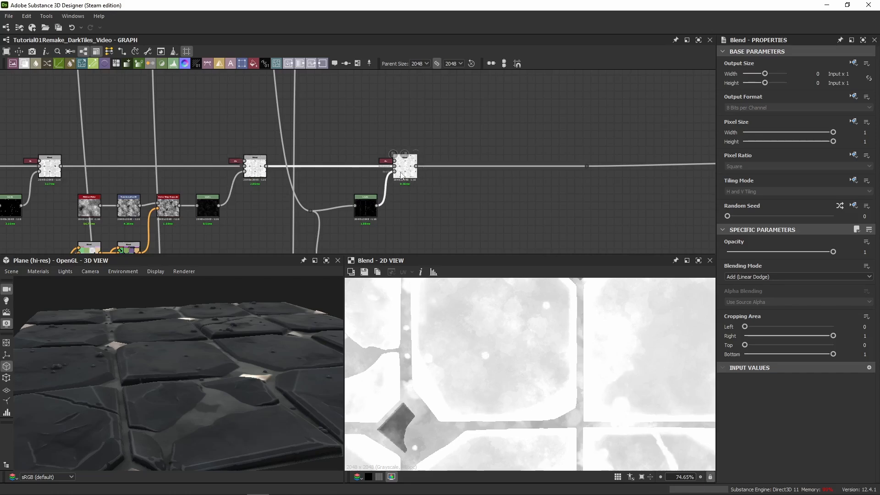
pyautogui.scroll(7, 465, 353)
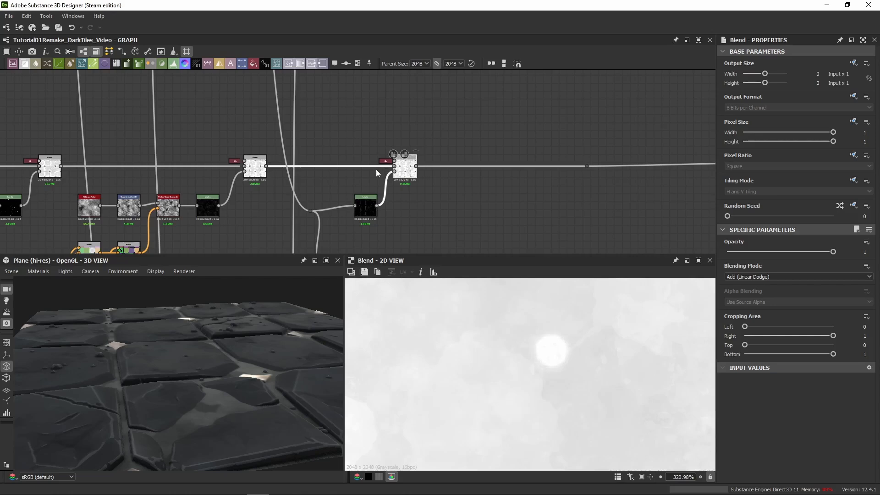
pyautogui.scroll(-4, 376, 169)
pyautogui.moveTo(371, 132)
pyautogui.mouseDown(button='middle')
pyautogui.moveTo(357, 163)
pyautogui.moveTo(354, 234)
pyautogui.moveTo(373, 175)
pyautogui.moveTo(374, 120)
pyautogui.mouseUp(button='middle')
pyautogui.scroll(4, 297, 123)
pyautogui.doubleClick(263, 128)
pyautogui.scroll(4, 484, 311)
pyautogui.scroll(-4, 332, 222)
pyautogui.scroll(4, 378, 151)
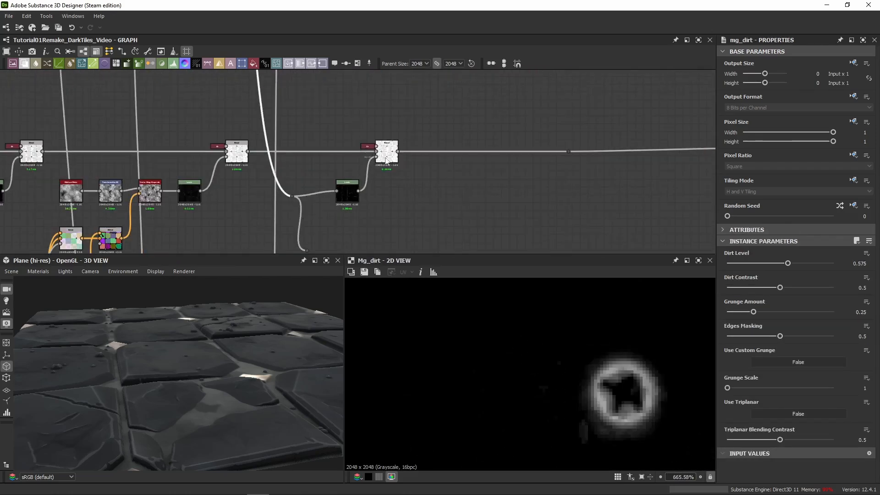
pyautogui.doubleClick(387, 153)
pyautogui.moveTo(346, 197); pyautogui.dragTo(345, 205)
pyautogui.moveTo(428, 173); pyautogui.dragTo(335, 180, button='middle')
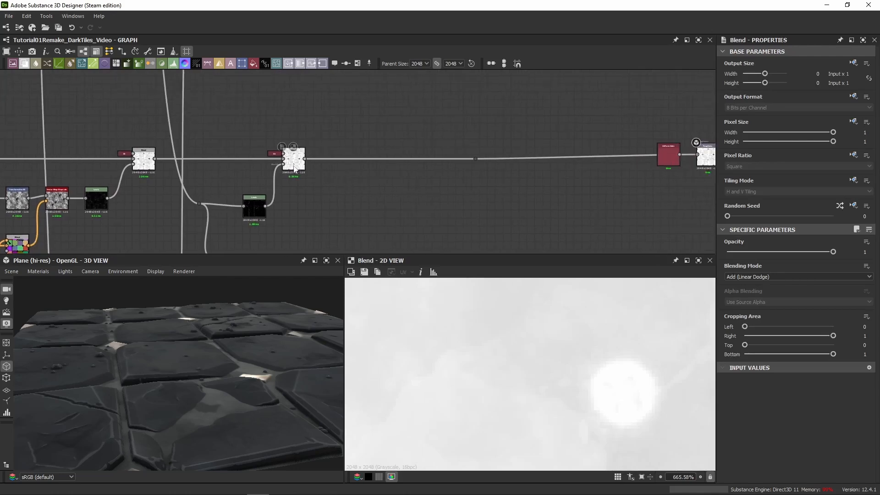
pyautogui.moveTo(230, 358); pyautogui.dragTo(252, 348)
# - Paste a Grunge Rough Dirty node with Balance 0.275 and Contrast 0.35 below the main connection after the mg_dirt Blend and preview it
pyautogui.click(286, 160)
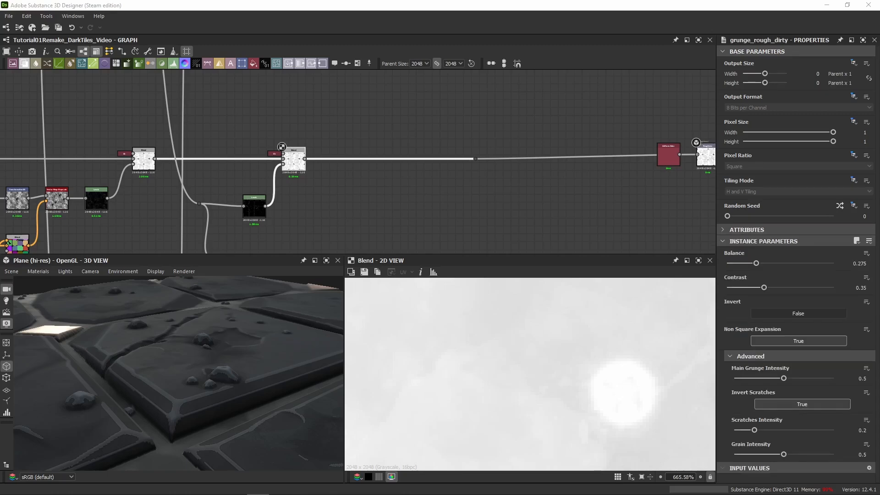
pyautogui.click(344, 192)
pyautogui.hotkey('ctrl', 'v')
pyautogui.doubleClick(357, 169)
pyautogui.moveTo(357, 169); pyautogui.dragTo(322, 207)
pyautogui.scroll(5, 343, 195)
pyautogui.click(387, 169)
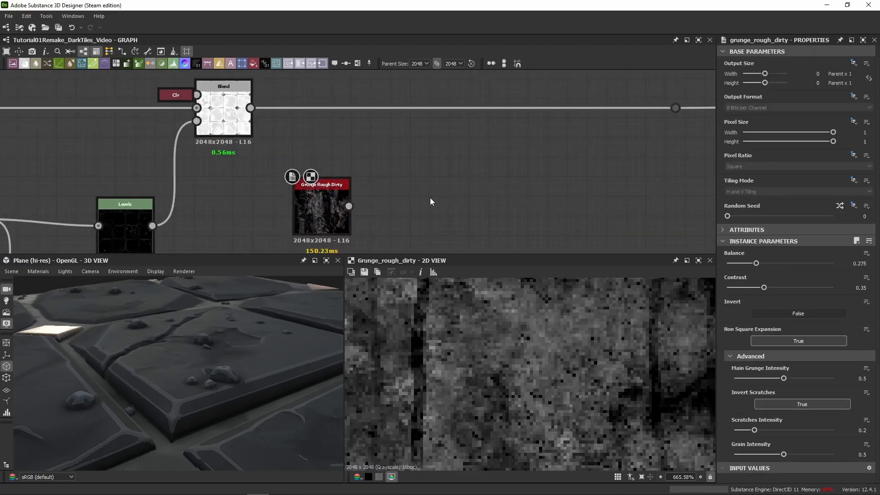
pyautogui.press('space')
pyautogui.write('grunge rough')
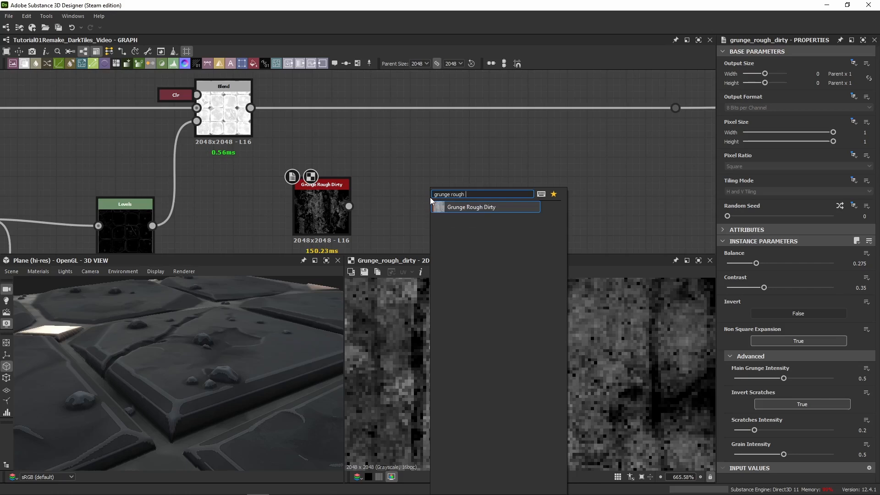
pyautogui.press('Escape')
# - Add a Transformation 2D node and connect the Grunge Rough Dirty output to its input
pyautogui.click(327, 219)
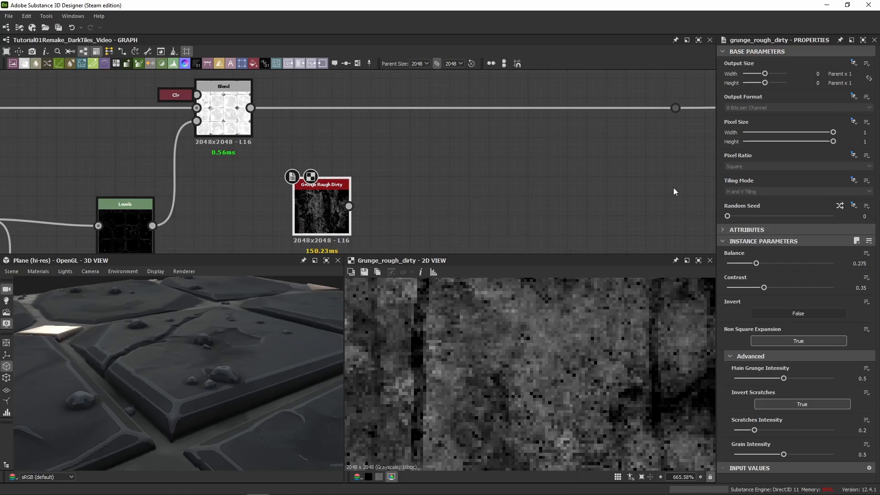
pyautogui.press('space')
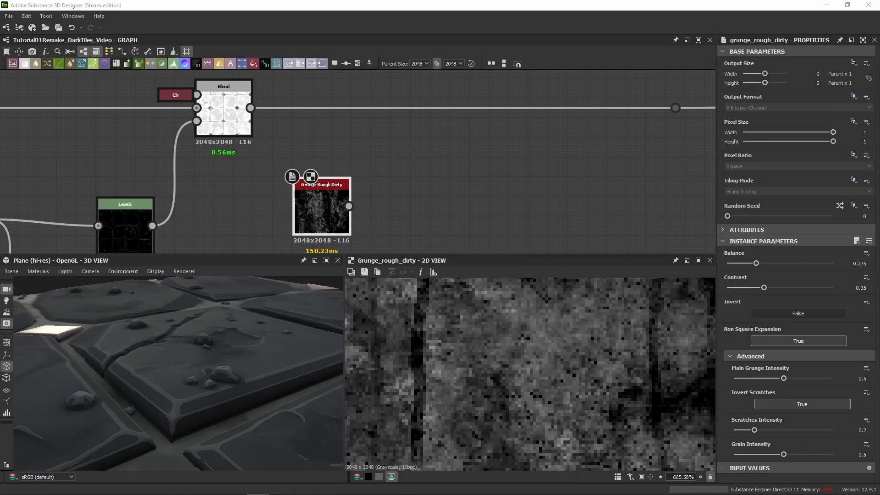
pyautogui.press('Return')
pyautogui.moveTo(367, 173); pyautogui.dragTo(430, 217)
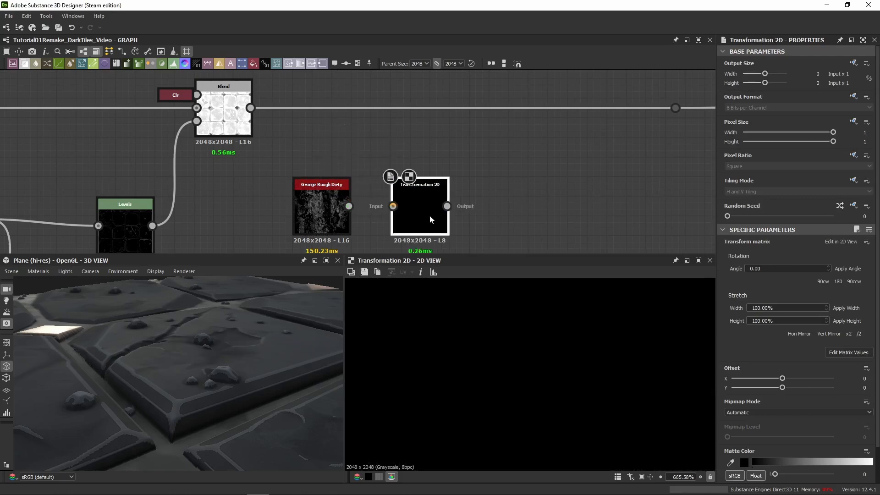
pyautogui.moveTo(349, 206); pyautogui.dragTo(401, 210)
pyautogui.scroll(-10, 471, 366)
pyautogui.scroll(-8, 472, 365)
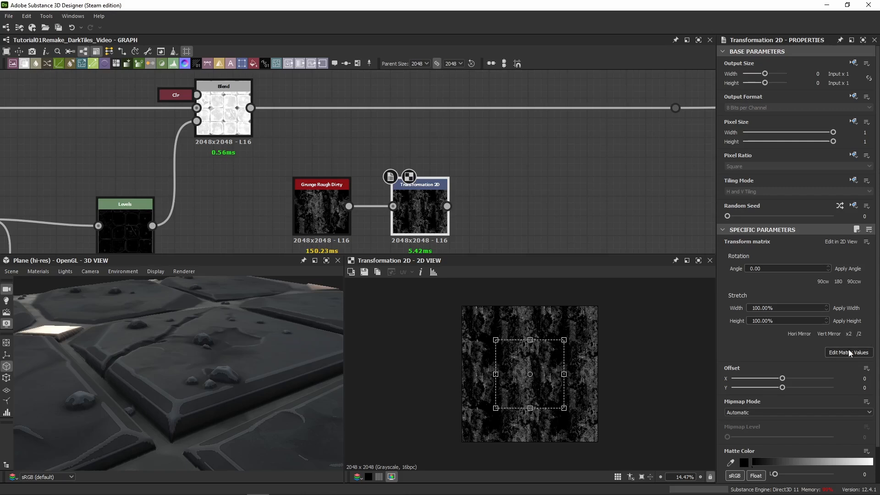
# - Halve the pattern size in the Transformation 2D node, giving transform matrix values X1 2 and Y2 2
pyautogui.click(848, 334)
pyautogui.click(859, 334)
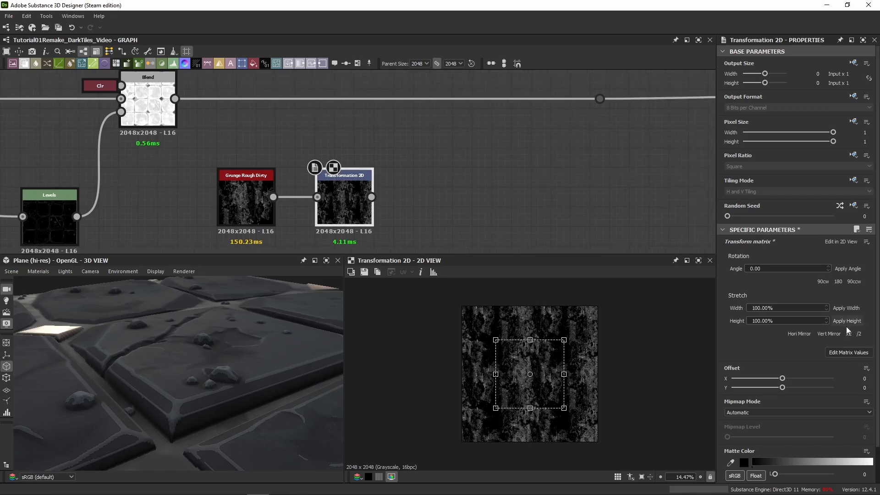
pyautogui.click(843, 354)
# - Add a Blur HQ Grayscale node with Intensity 0.5 after the Transformation 2D node, connect it and compare the grunge before and after blurring
pyautogui.moveTo(360, 230); pyautogui.dragTo(218, 230, button='middle')
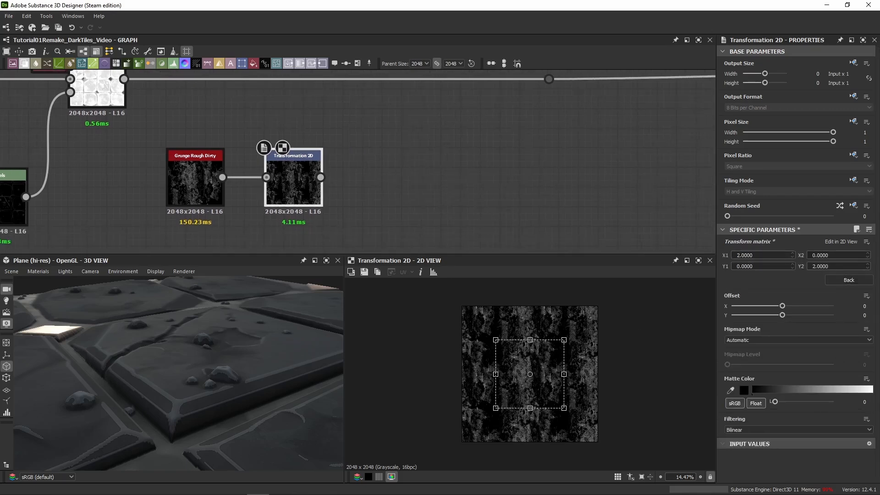
pyautogui.press('Return')
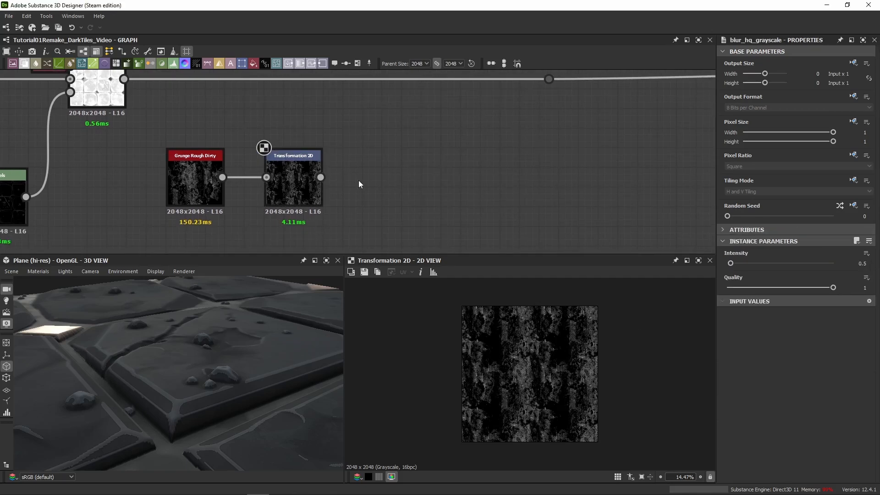
pyautogui.moveTo(375, 191); pyautogui.dragTo(394, 190)
pyautogui.moveTo(321, 177); pyautogui.dragTo(365, 177)
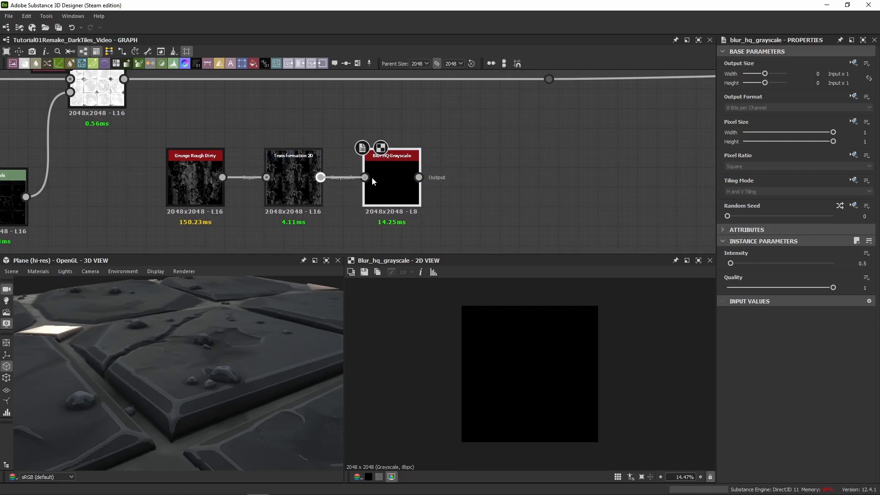
pyautogui.click(293, 188)
pyautogui.scroll(7, 520, 376)
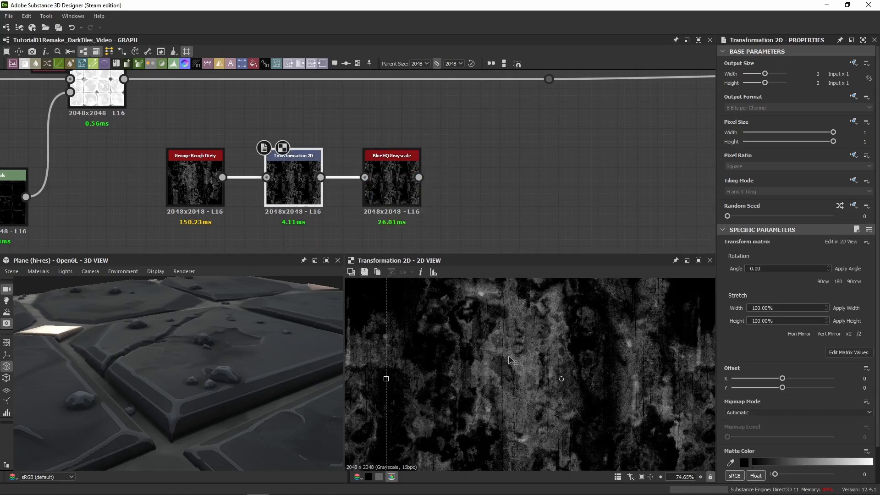
pyautogui.doubleClick(401, 187)
# - Add a Vector Warp Grayscale node with Intensity 5 and connect the Blur HQ Grayscale output to its Input
pyautogui.press('space')
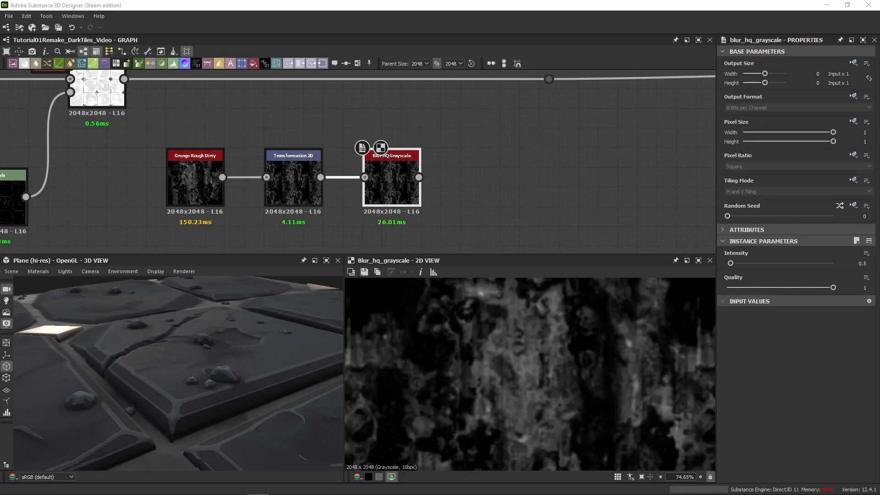
pyautogui.press('Return')
pyautogui.moveTo(367, 186); pyautogui.dragTo(500, 201)
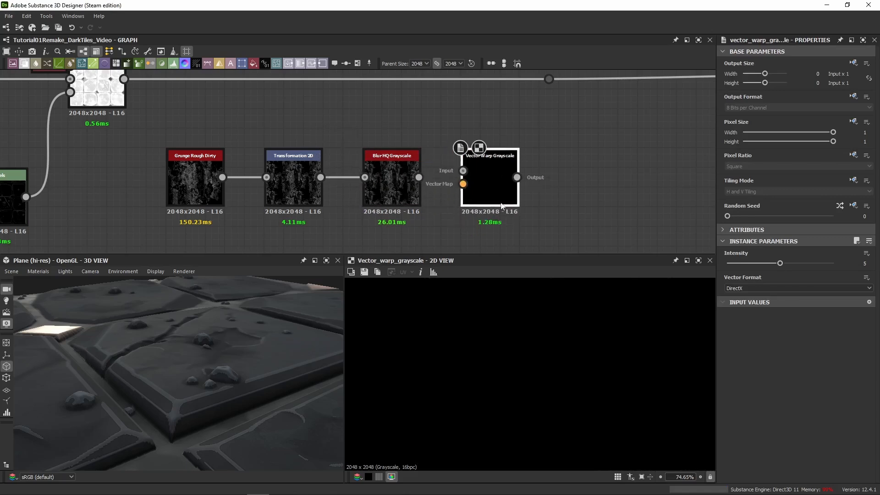
pyautogui.moveTo(418, 177); pyautogui.dragTo(462, 171)
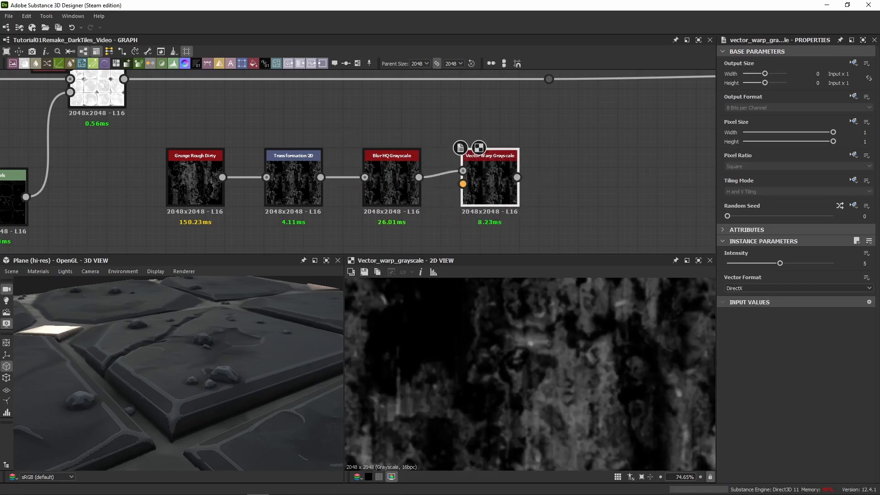
pyautogui.scroll(-4, 197, 224)
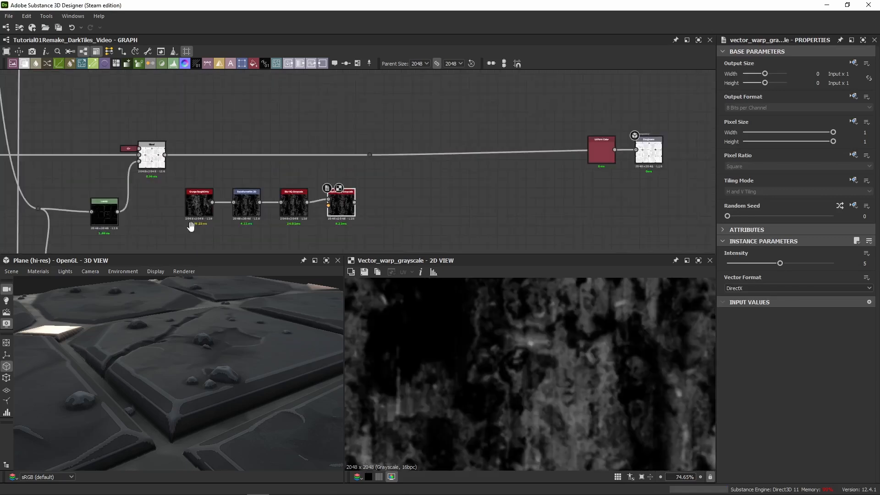
# - Connect the per-element coloured Blend output to the Vector Warp Grayscale's vector map input and inspect the per-tile grunge offset
pyautogui.moveTo(190, 227); pyautogui.dragTo(481, 133, button='middle')
pyautogui.moveTo(206, 149); pyautogui.dragTo(208, 175, button='middle')
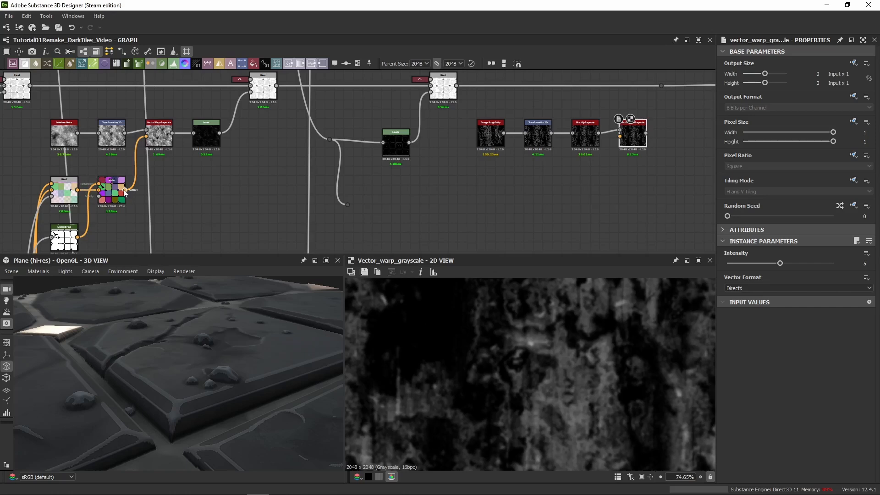
pyautogui.moveTo(125, 190); pyautogui.dragTo(619, 136)
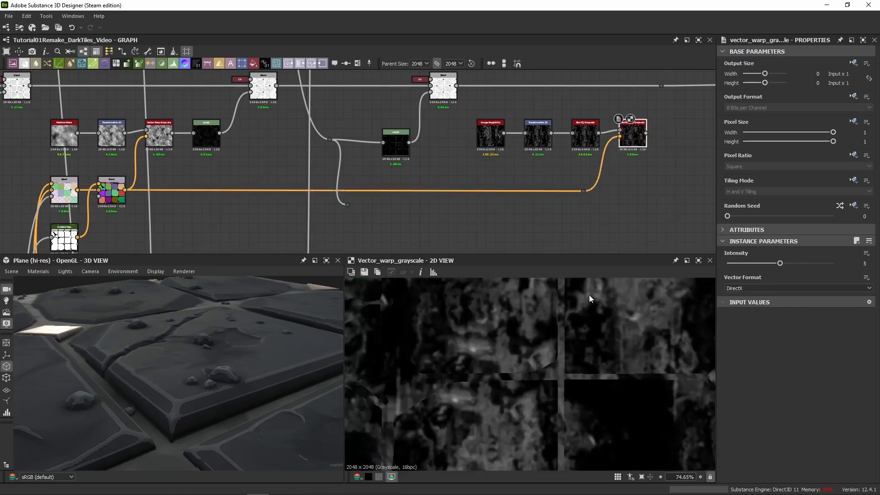
pyautogui.scroll(4, 435, 364)
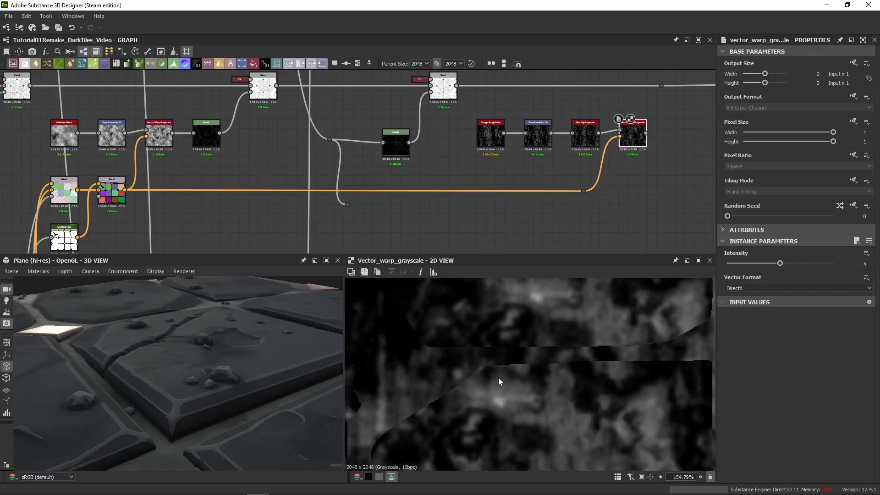
pyautogui.scroll(4, 498, 378)
pyautogui.moveTo(489, 152); pyautogui.dragTo(413, 141, button='middle')
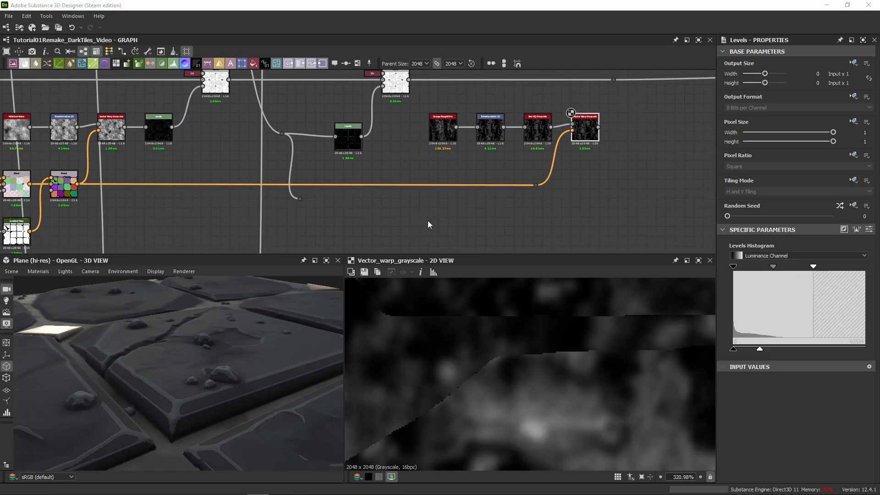
# - Paste a Levels node after the Vector Warp Grayscale, connect it and set its Level In High to 0.6
pyautogui.moveTo(691, 136); pyautogui.dragTo(402, 168, button='middle')
pyautogui.scroll(3, 402, 168)
pyautogui.hotkey('ctrl', 'v')
pyautogui.moveTo(347, 149); pyautogui.dragTo(277, 153)
pyautogui.click(869, 229)
pyautogui.scroll(-10, 515, 354)
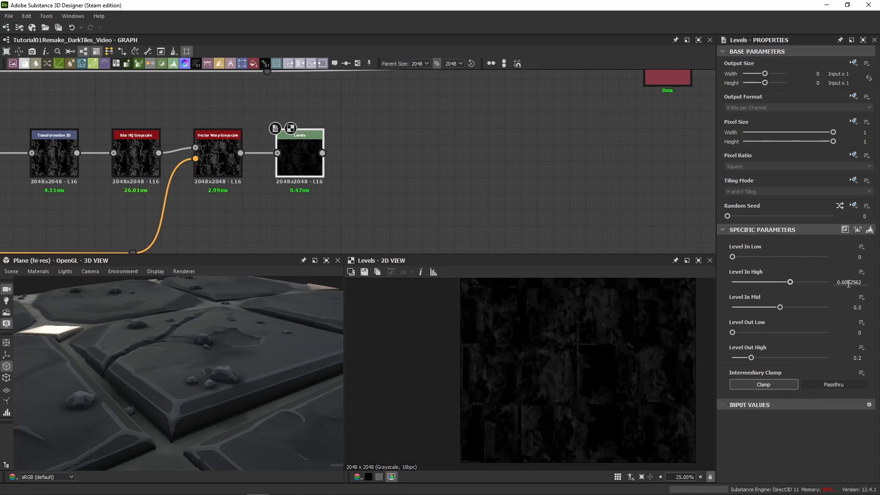
pyautogui.press('BackSpace')
pyautogui.press('Return')
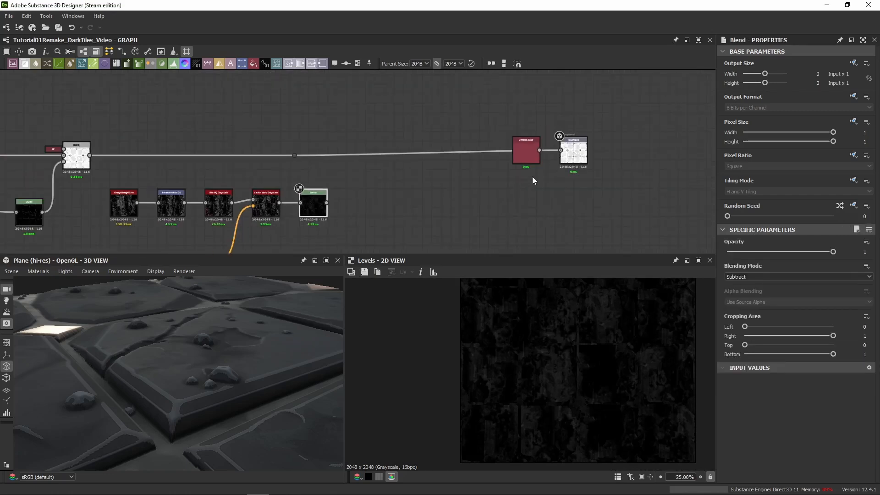
# - Add a Subtract Blend node on the roughness line, with the Levels output as foreground and the previous Blend as background
pyautogui.moveTo(291, 156); pyautogui.dragTo(430, 156)
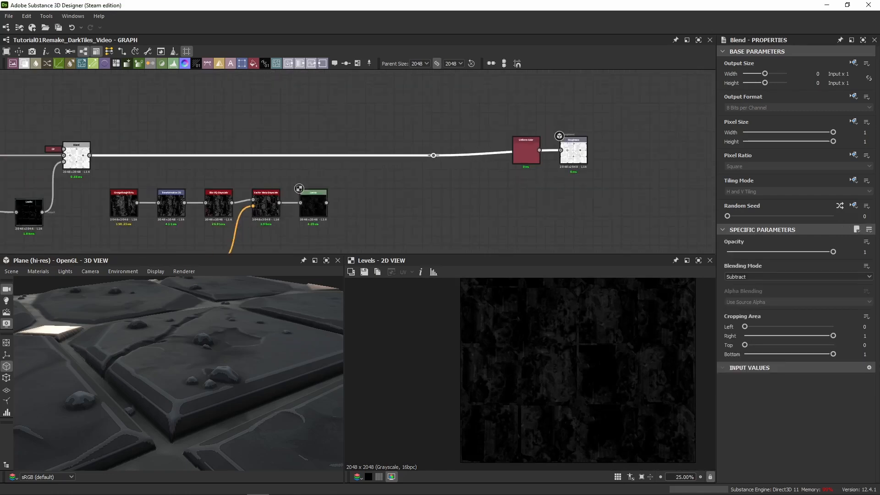
pyautogui.click(359, 160)
pyautogui.press('b')
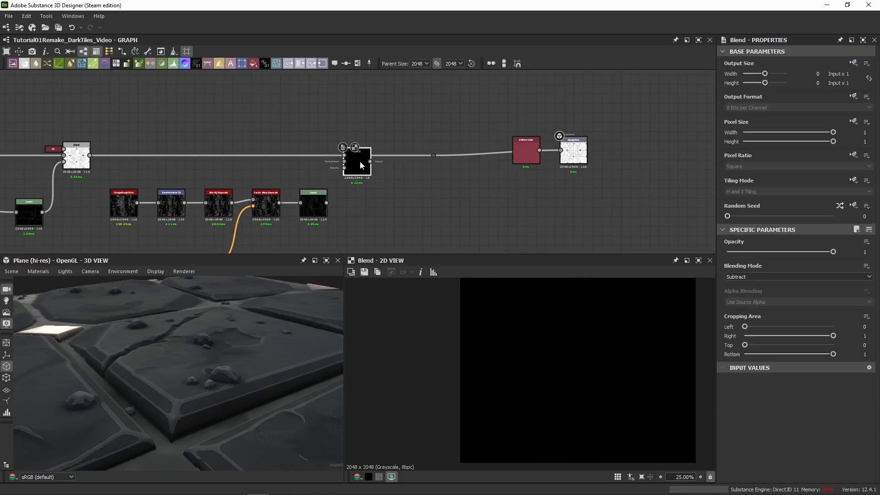
pyautogui.moveTo(359, 161); pyautogui.dragTo(381, 175)
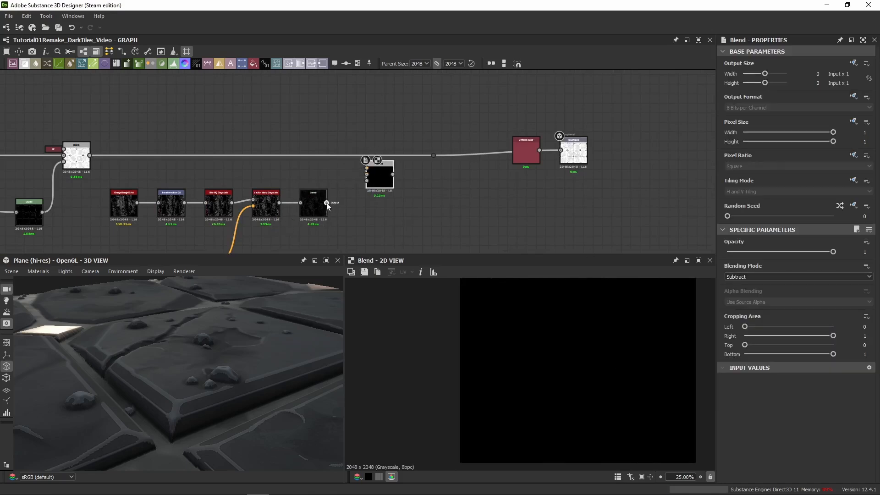
pyautogui.moveTo(327, 206); pyautogui.dragTo(367, 167)
pyautogui.moveTo(90, 156); pyautogui.dragTo(364, 159)
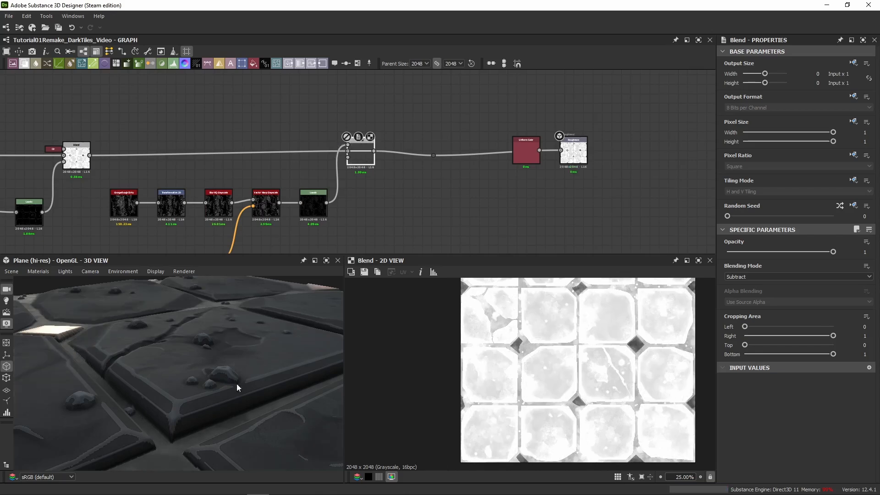
# - Compare the roughness with the new Subtract Blend disabled and enabled, examining the tiles in the 3D view
pyautogui.moveTo(237, 384); pyautogui.dragTo(145, 389)
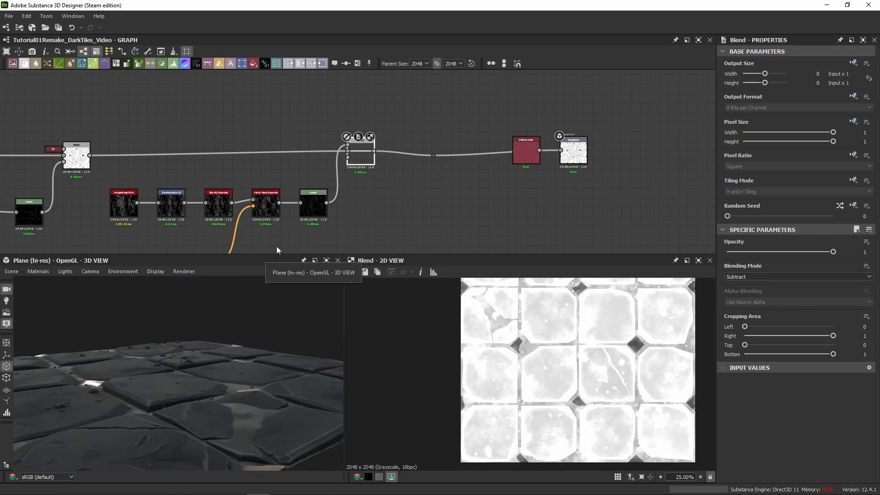
pyautogui.moveTo(369, 160); pyautogui.dragTo(369, 165)
pyautogui.hotkey('shift', 'd')
pyautogui.hotkey('shift', 'd')
pyautogui.hotkey('shift', 'd')
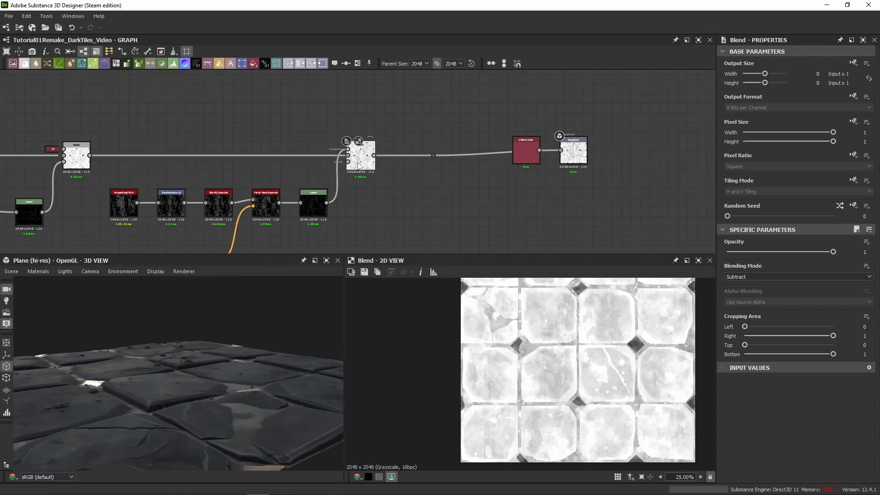
pyautogui.scroll(2, 145, 388)
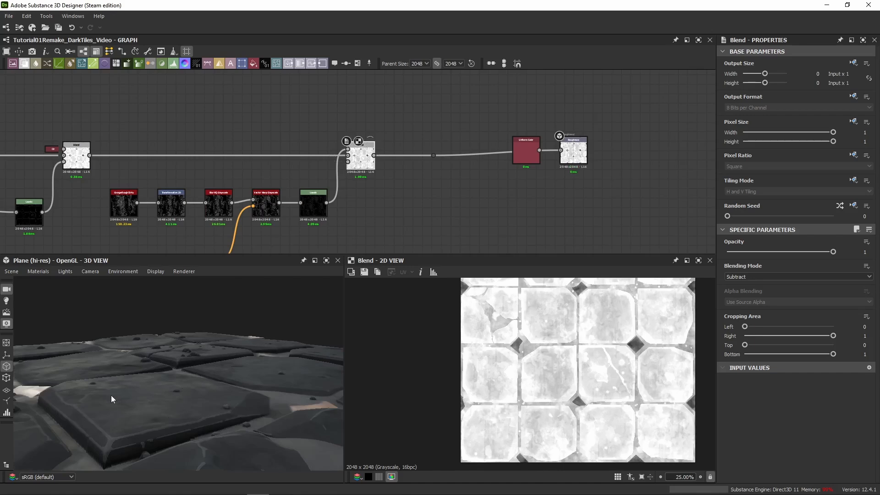
pyautogui.moveTo(111, 395); pyautogui.dragTo(202, 375)
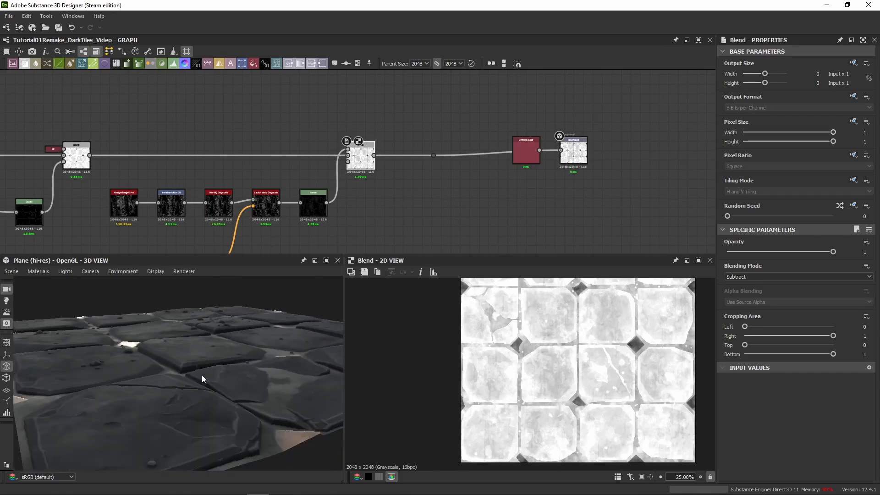
# - Try a lower output white level on the Levels node that follows the Vector Warp Grayscale
pyautogui.doubleClick(319, 211)
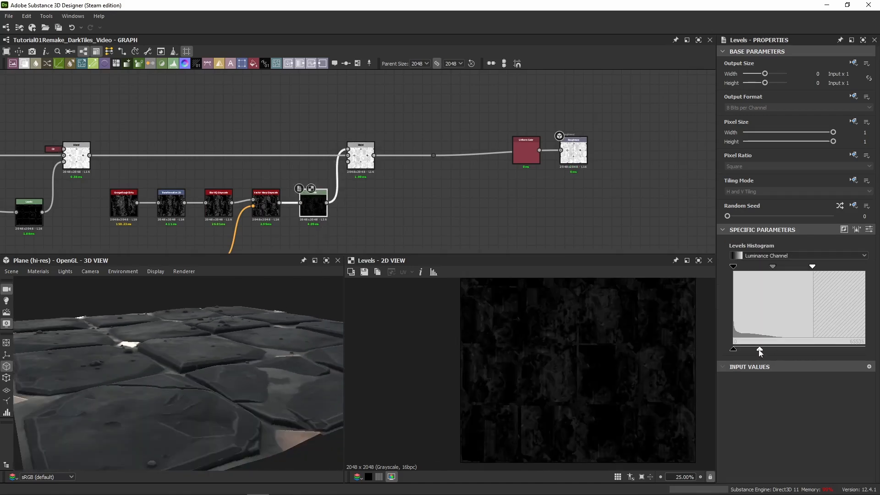
pyautogui.moveTo(759, 350); pyautogui.dragTo(747, 351)
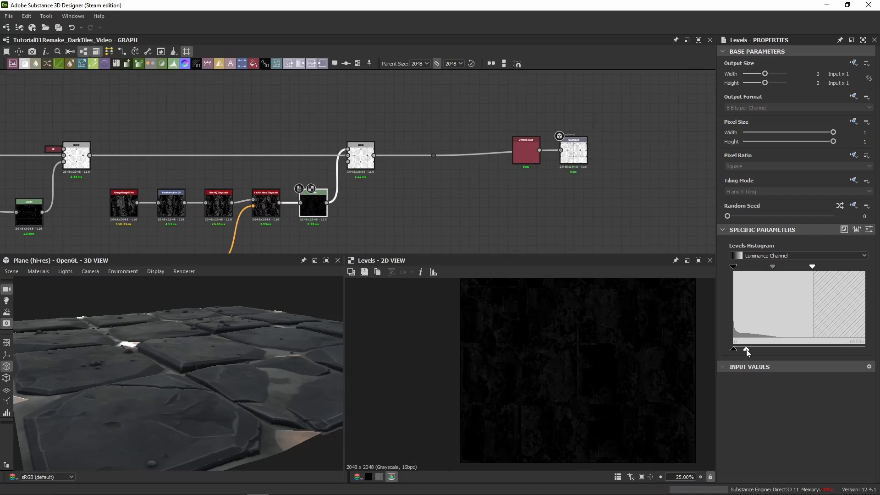
pyautogui.click(361, 159)
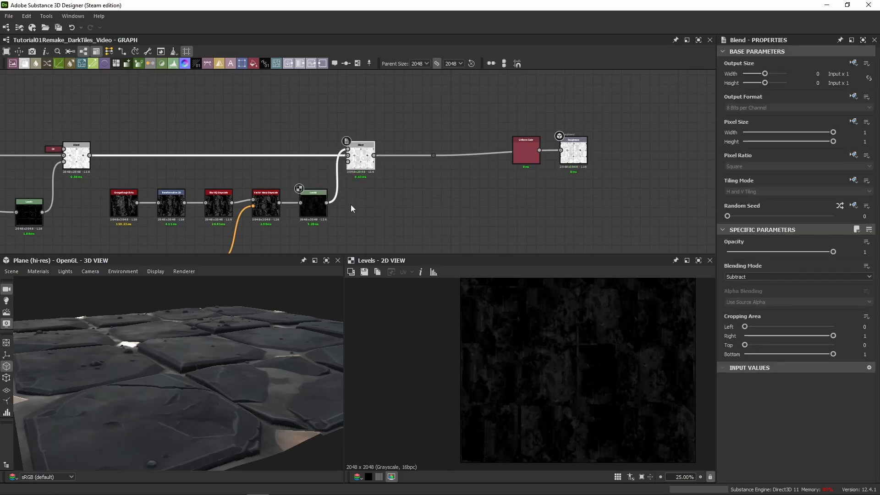
pyautogui.click(311, 209)
pyautogui.click(867, 230)
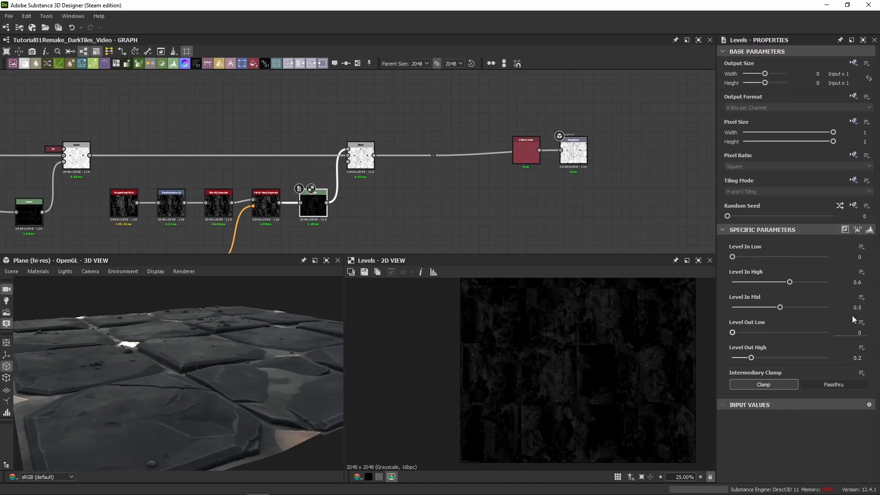
# - Move the routing dot, Uniform Color and Roughness output nodes farther along the graph to make room for more blends
pyautogui.moveTo(591, 128); pyautogui.dragTo(428, 209)
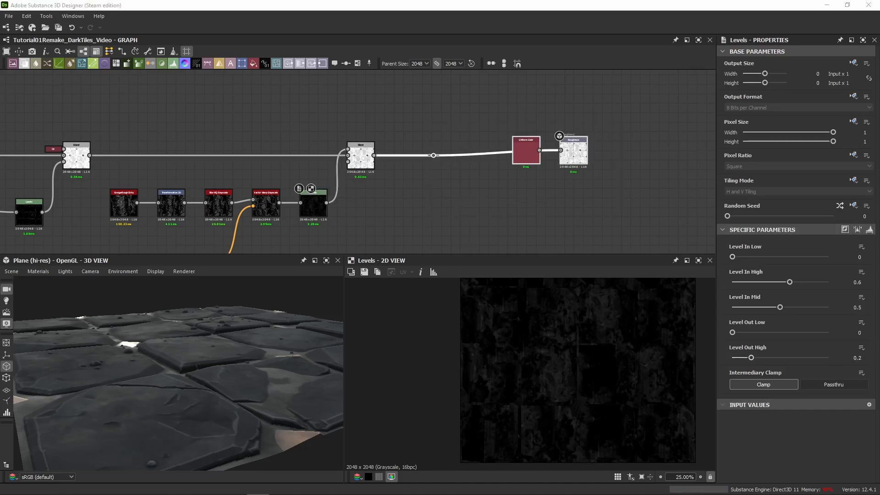
pyautogui.scroll(-3, 563, 196)
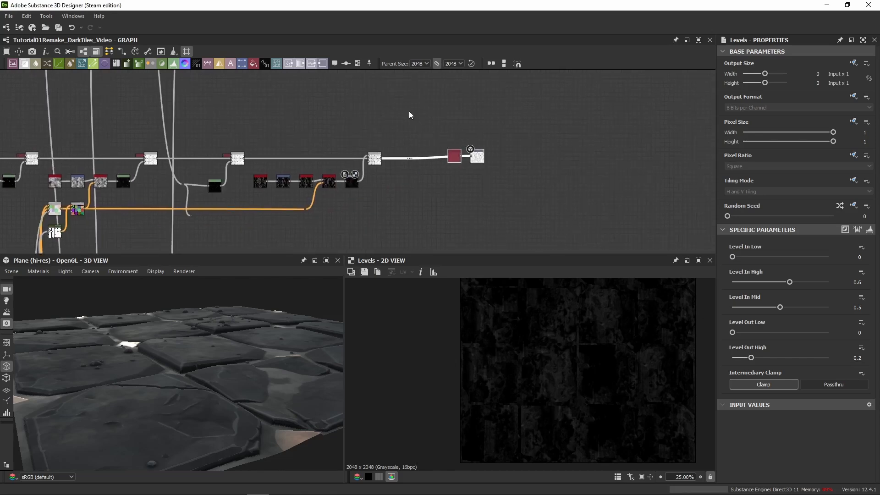
pyautogui.moveTo(456, 160); pyautogui.dragTo(657, 155)
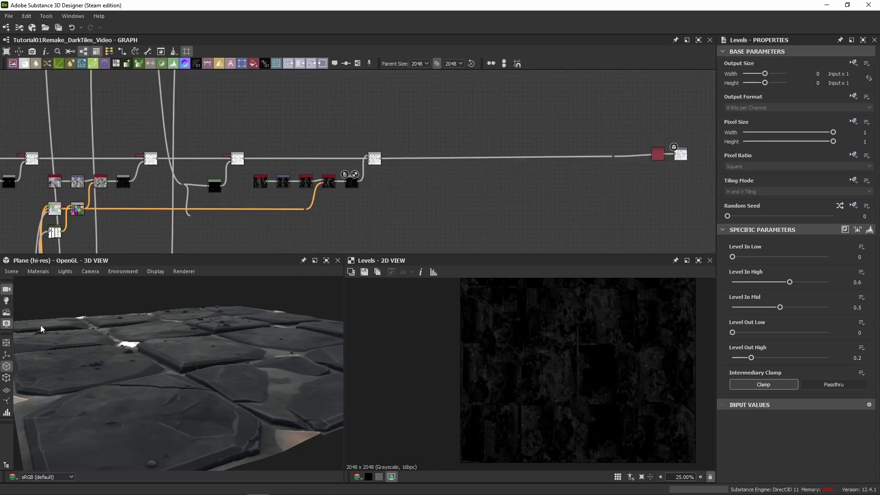
# - Paste a Copy-mode Blend with its docked Uniform Color and mask Blend, and connect the Subtract Blend output as its background
pyautogui.click(25, 63)
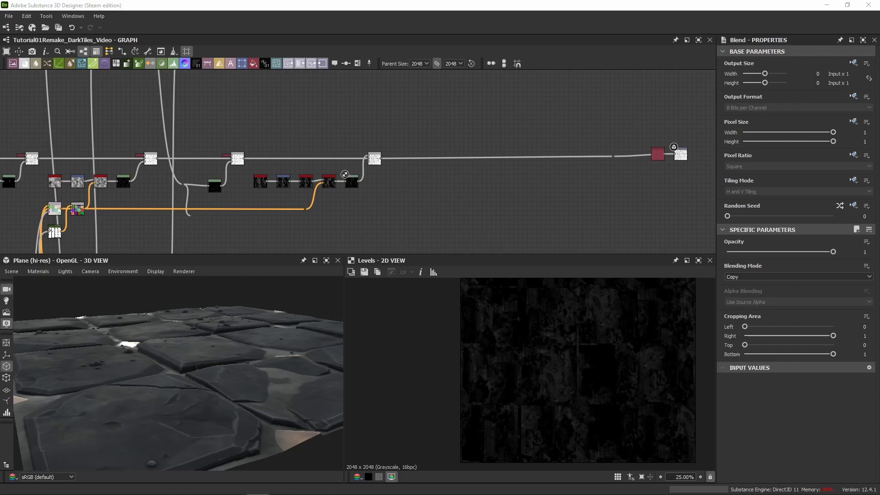
pyautogui.scroll(4, 453, 176)
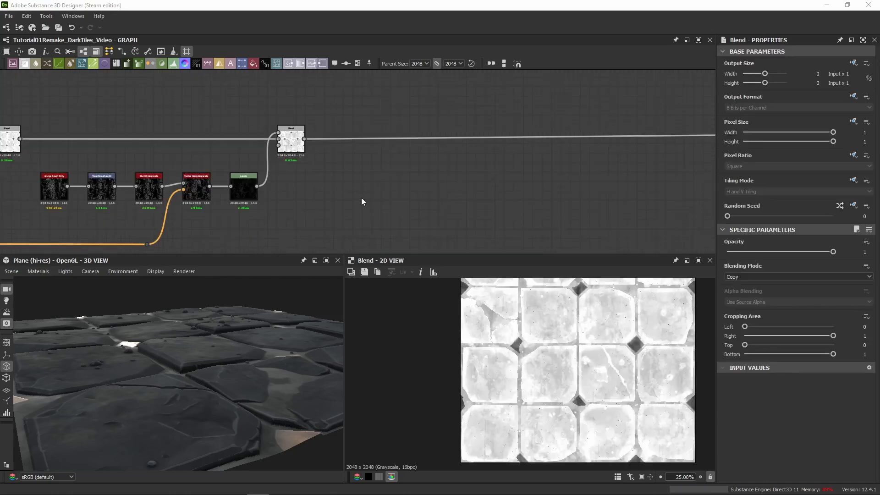
pyautogui.scroll(-4, 361, 197)
pyautogui.hotkey('ctrl', 'v')
pyautogui.moveTo(347, 174); pyautogui.dragTo(426, 202)
pyautogui.scroll(4, 402, 178)
pyautogui.moveTo(260, 160); pyautogui.dragTo(481, 173)
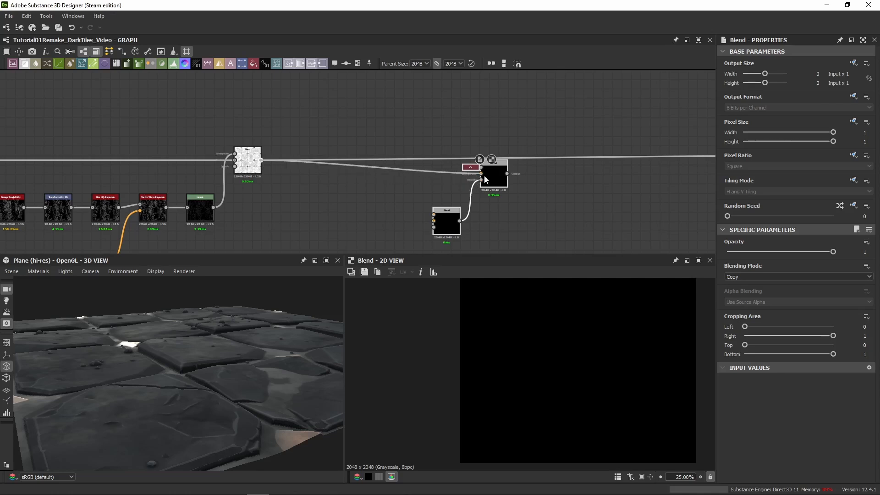
# - Route the pasted Blend's output toward the roughness output, delete the routing dot and align the pasted nodes with the main line
pyautogui.moveTo(484, 175); pyautogui.dragTo(295, 169, button='middle')
pyautogui.moveTo(295, 169); pyautogui.dragTo(527, 152)
pyautogui.press('BackSpace')
pyautogui.moveTo(321, 142); pyautogui.dragTo(182, 246)
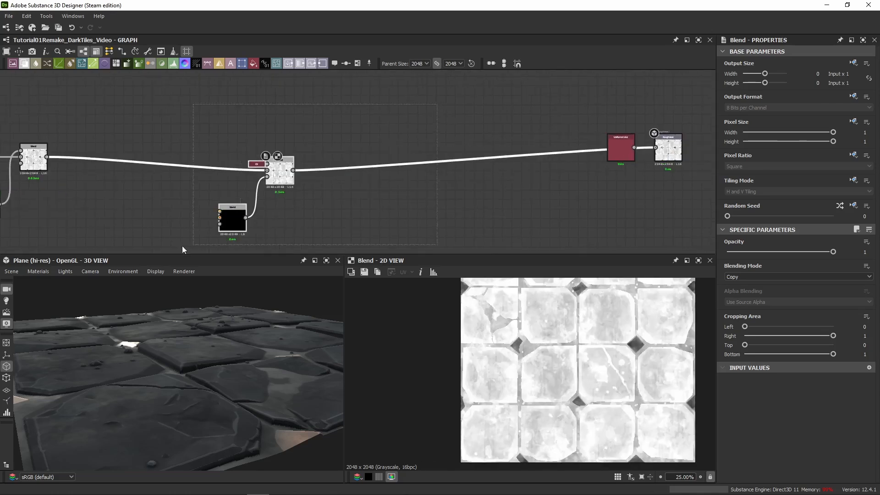
pyautogui.moveTo(283, 173); pyautogui.dragTo(283, 157)
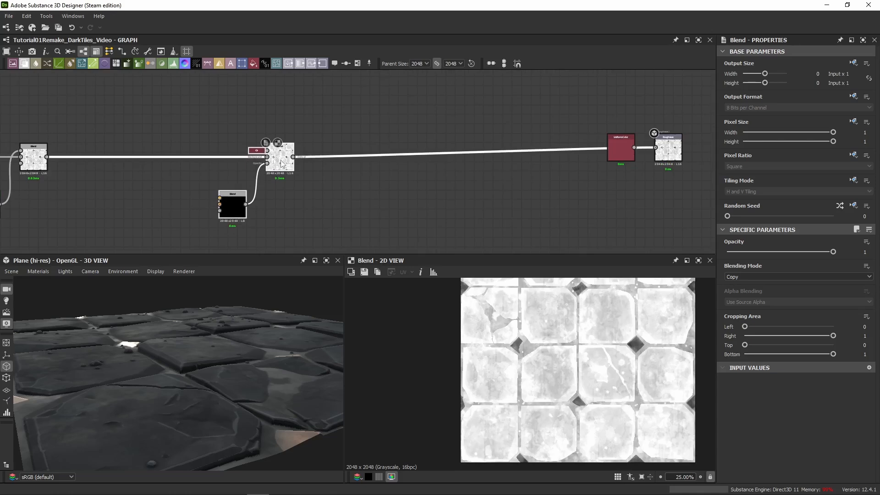
pyautogui.moveTo(280, 161); pyautogui.dragTo(378, 157, button='middle')
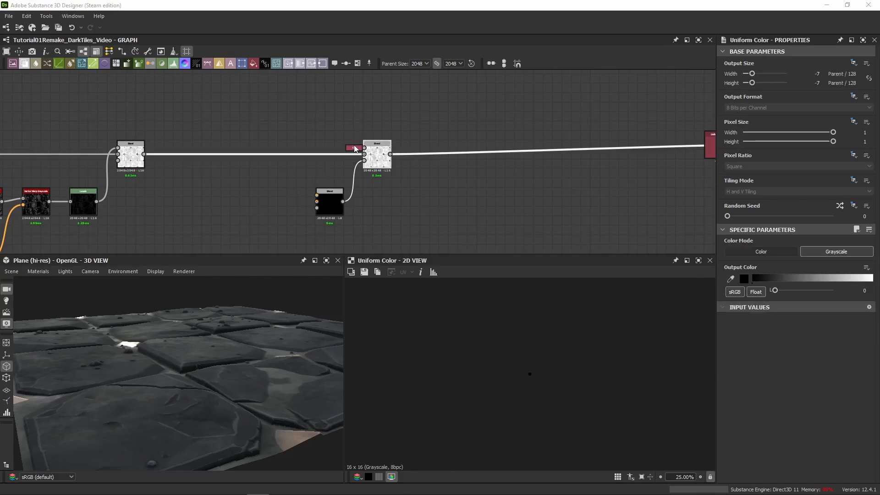
# - Undock the black Uniform Color node from the pasted Blend and place it above the mask Blend
pyautogui.click(355, 148)
pyautogui.moveTo(777, 291); pyautogui.dragTo(742, 291)
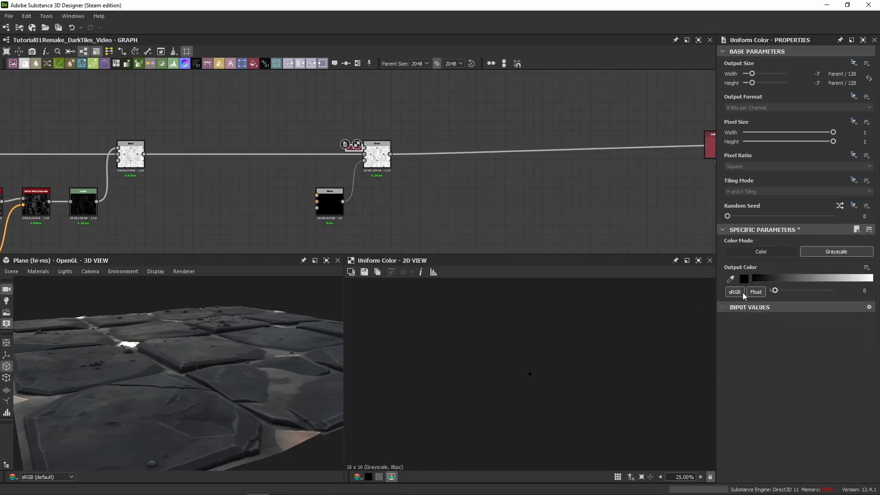
pyautogui.press('d')
pyautogui.moveTo(337, 118); pyautogui.dragTo(331, 128)
pyautogui.click(320, 157)
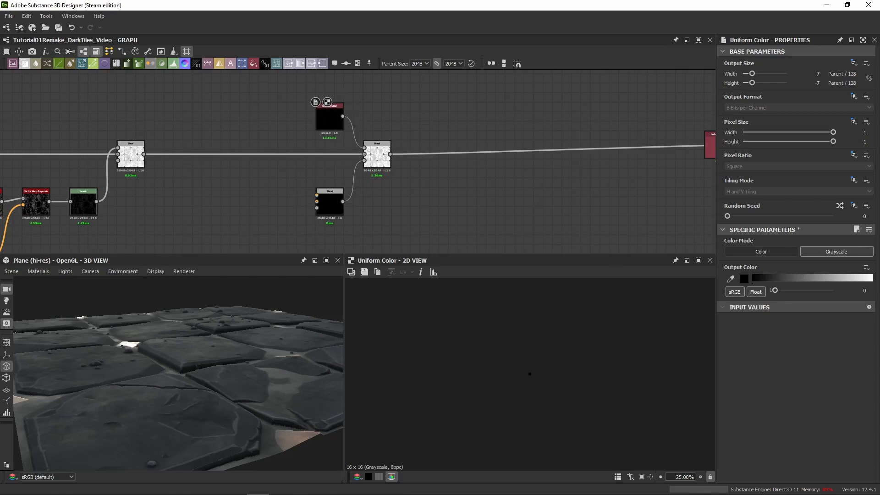
# - Move the Uniform Color, mask Blend and Copy Blend nodes together farther along the main line and preview both Blends
pyautogui.moveTo(405, 94); pyautogui.dragTo(326, 207)
pyautogui.moveTo(386, 163); pyautogui.dragTo(576, 164)
pyautogui.click(521, 212)
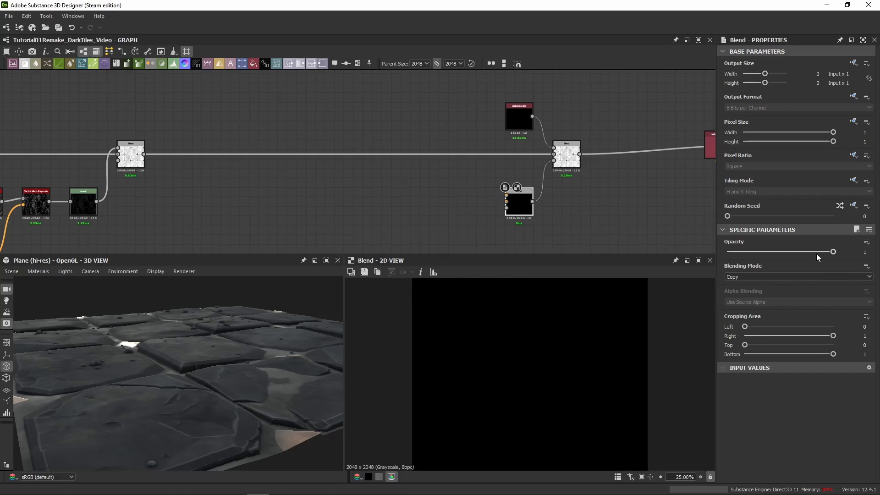
pyautogui.click(567, 154)
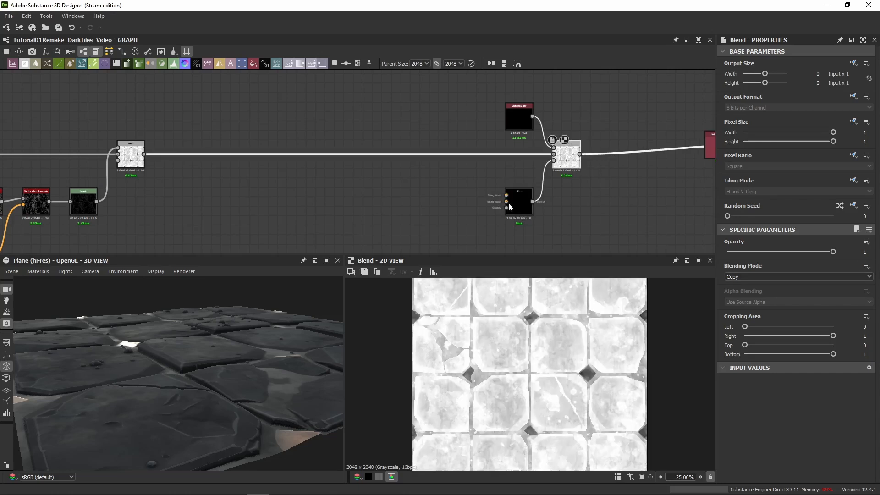
# - Add a White Noise node and place it level with the grunge Levels node, in the free space after the Subtract Blend
pyautogui.moveTo(210, 189); pyautogui.dragTo(422, 188, button='middle')
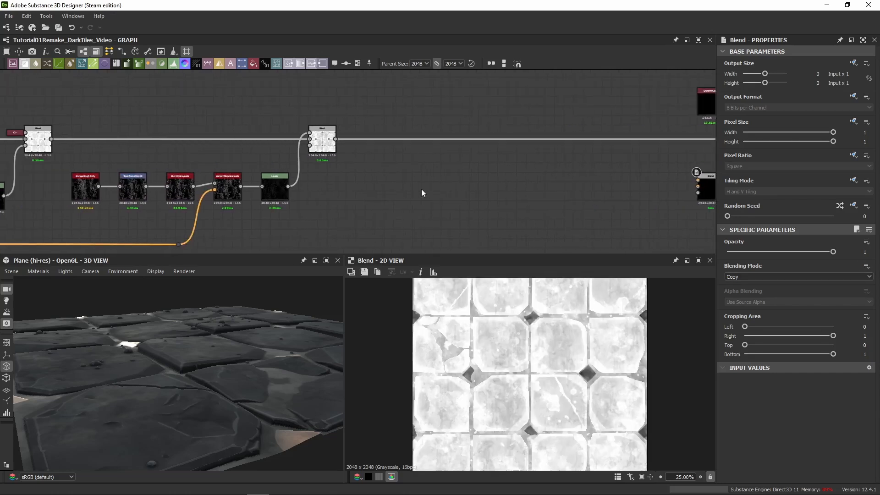
pyautogui.scroll(3, 383, 183)
pyautogui.moveTo(343, 189); pyautogui.dragTo(298, 184, button='middle')
pyautogui.press('space')
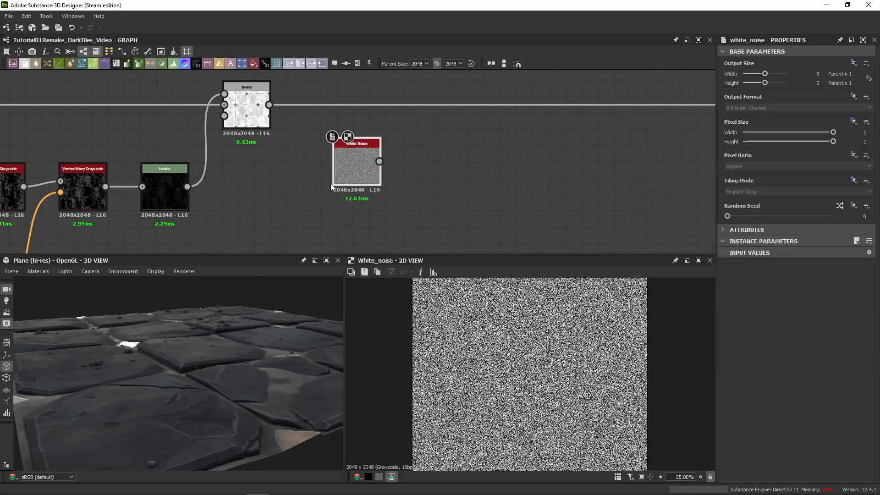
pyautogui.moveTo(357, 162); pyautogui.dragTo(329, 190)
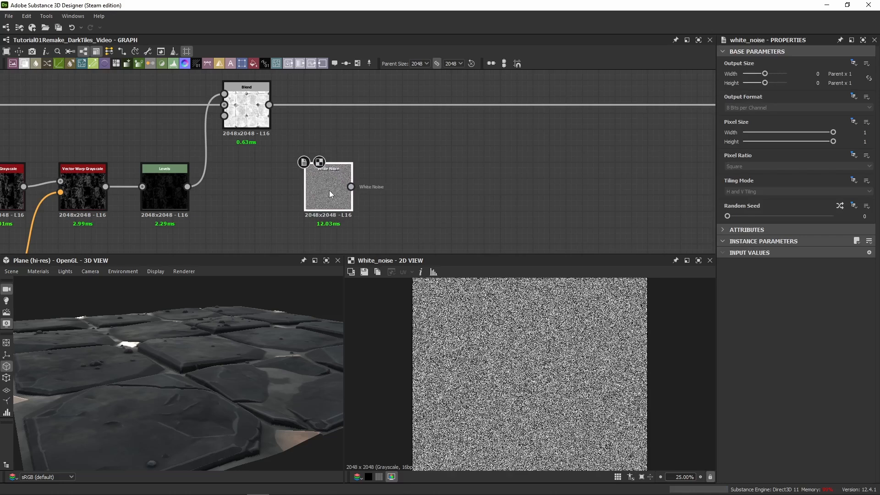
pyautogui.scroll(3, 329, 171)
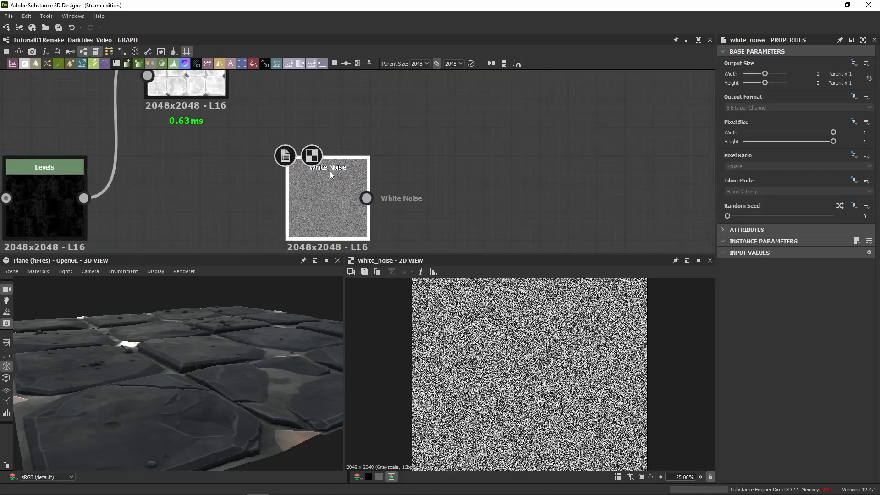
pyautogui.moveTo(480, 206); pyautogui.dragTo(413, 167, button='middle')
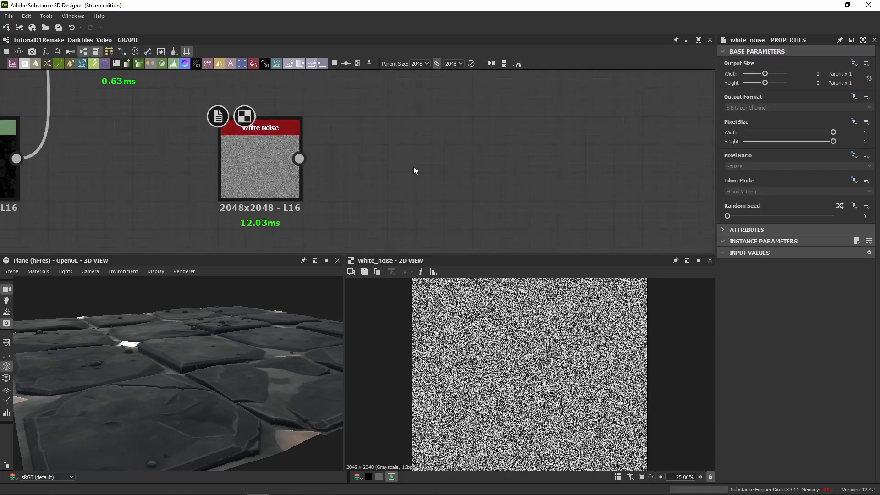
pyautogui.press('space')
pyautogui.write('white noise')
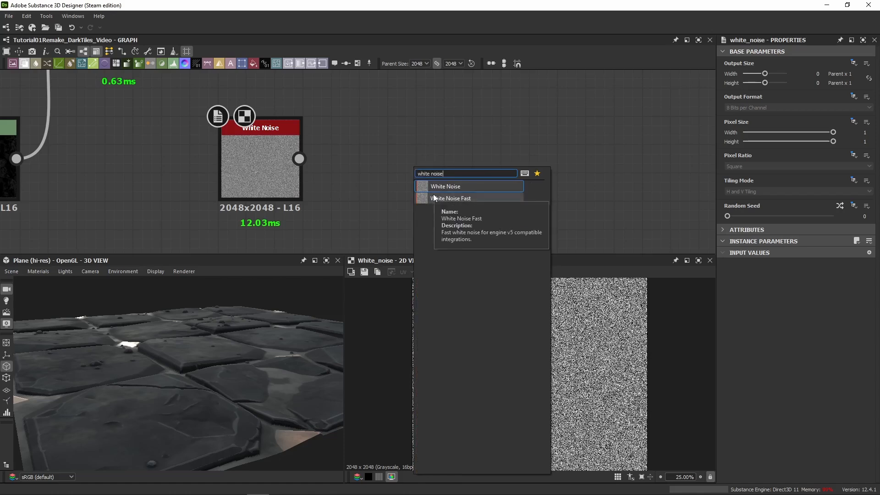
pyautogui.press('Escape')
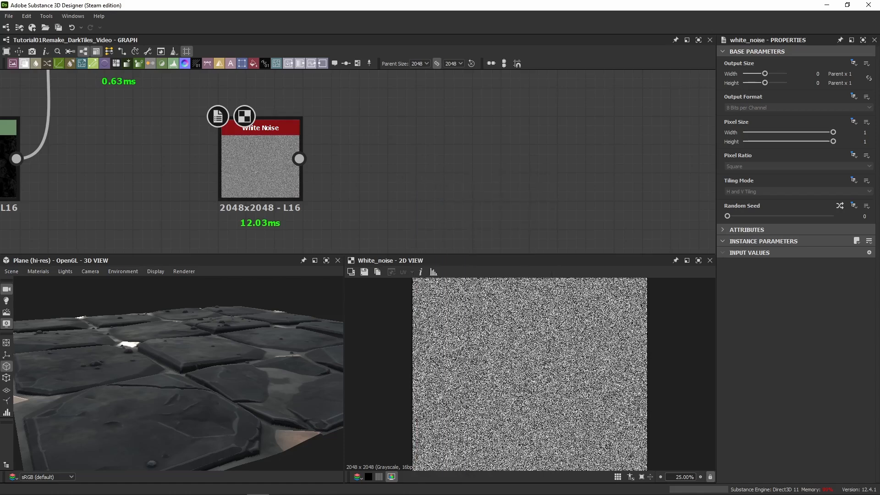
# - Add a Transformation 2D node with matrix values X1 0.5 and Y2 0.5, feed it from White Noise and show its matrix values
pyautogui.press('space')
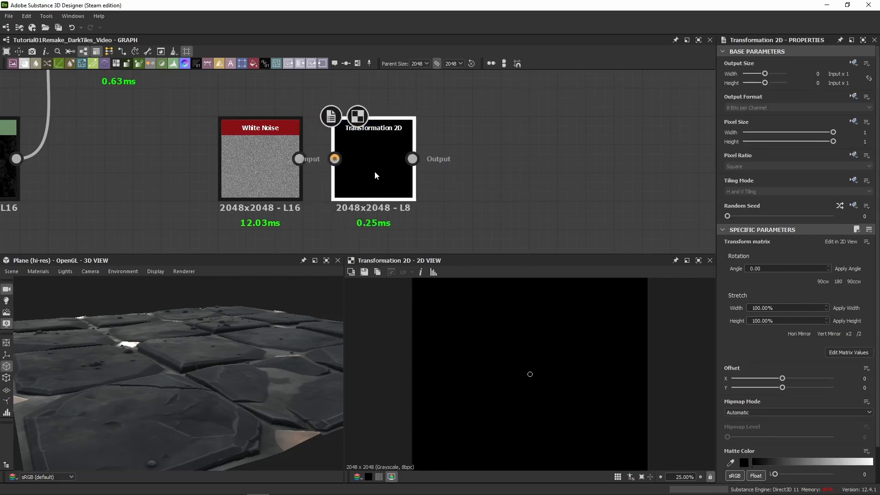
pyautogui.moveTo(374, 176)
pyautogui.mouseDown()
pyautogui.moveTo(389, 175)
pyautogui.moveTo(376, 183)
pyautogui.mouseUp()
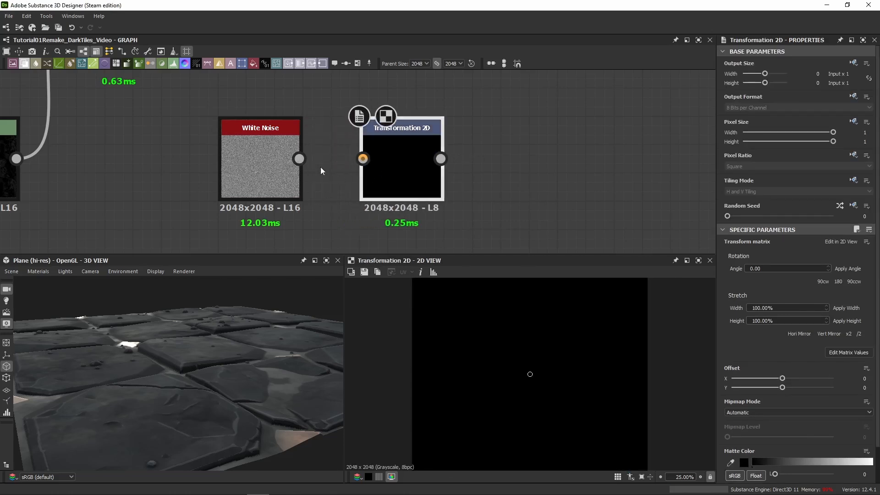
pyautogui.moveTo(299, 158); pyautogui.dragTo(362, 159)
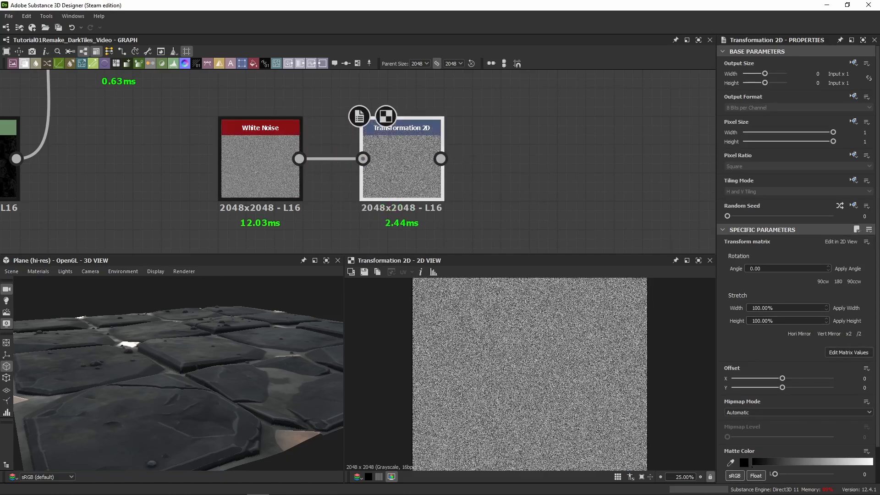
pyautogui.click(849, 352)
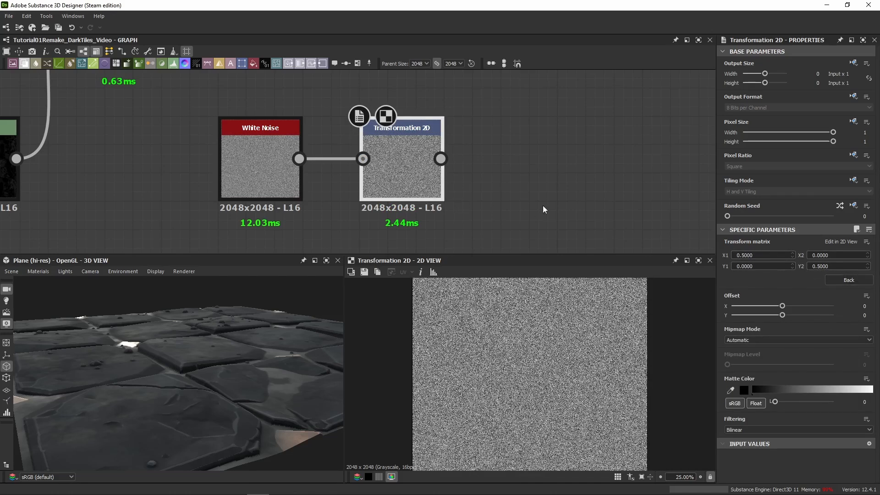
pyautogui.moveTo(318, 185); pyautogui.dragTo(305, 113, button='middle')
pyautogui.moveTo(285, 87); pyautogui.dragTo(353, 188)
pyautogui.click(407, 210)
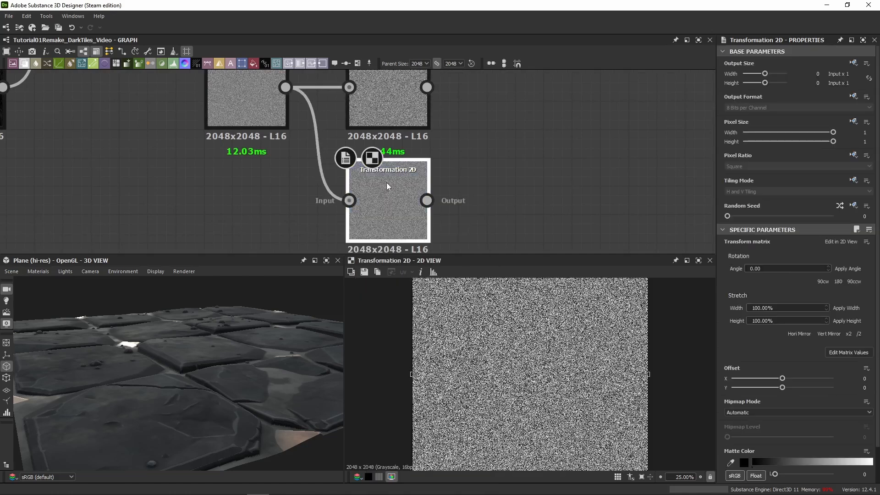
pyautogui.click(827, 335)
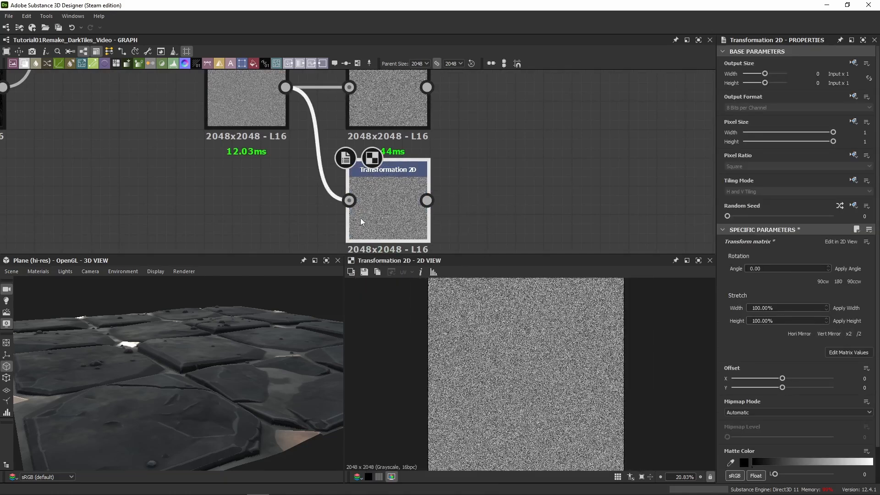
pyautogui.press('Delete')
# - Compare the previews of the White Noise node and the remaining Transformation 2D node
pyautogui.doubleClick(378, 126)
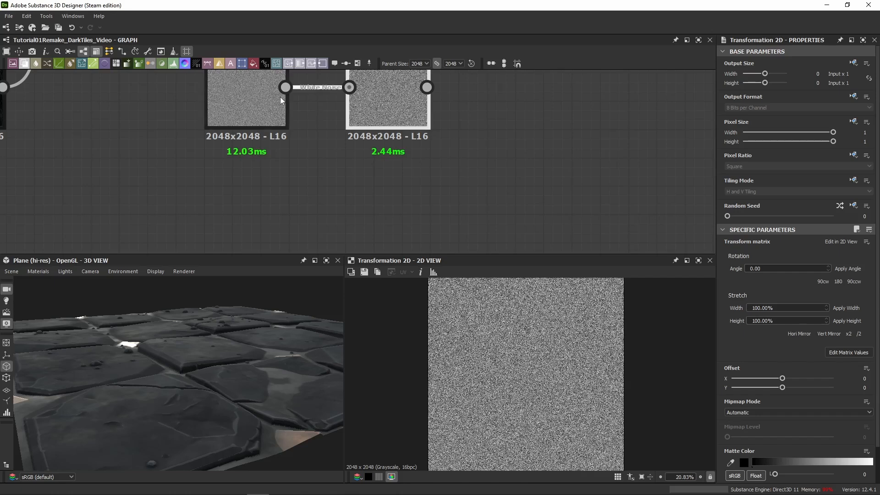
pyautogui.doubleClick(281, 98)
pyautogui.doubleClick(383, 119)
# - Add a Levels node with Level In Low 0.875, connect Transformation 2D to it and show its parameters as sliders
pyautogui.moveTo(512, 126); pyautogui.dragTo(368, 189, button='middle')
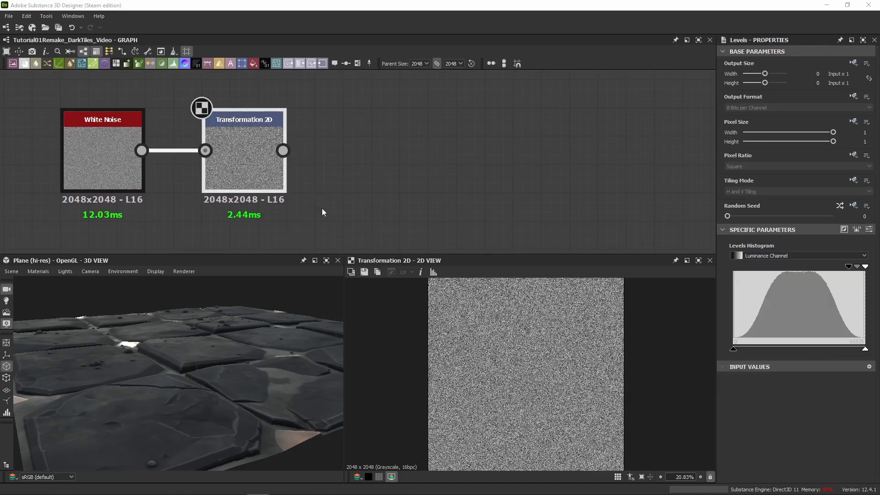
pyautogui.click(339, 152)
pyautogui.press('l')
pyautogui.moveTo(338, 153); pyautogui.dragTo(396, 151)
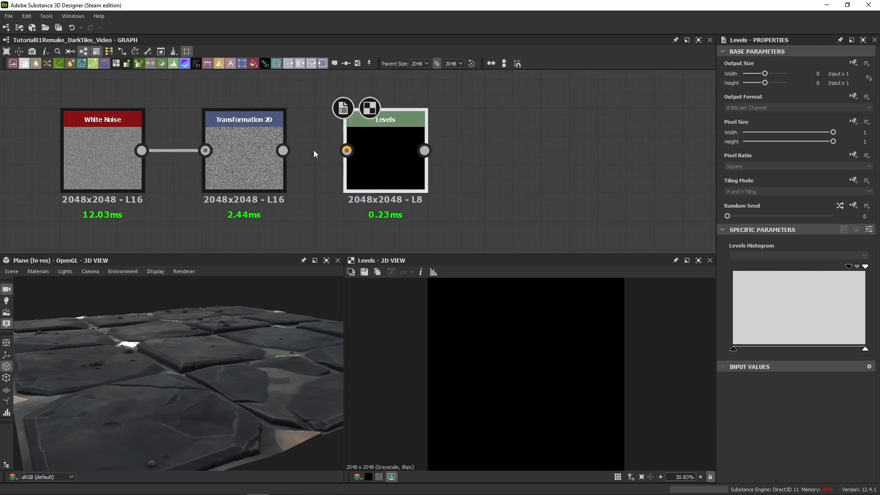
pyautogui.moveTo(283, 150); pyautogui.dragTo(355, 152)
pyautogui.click(290, 150)
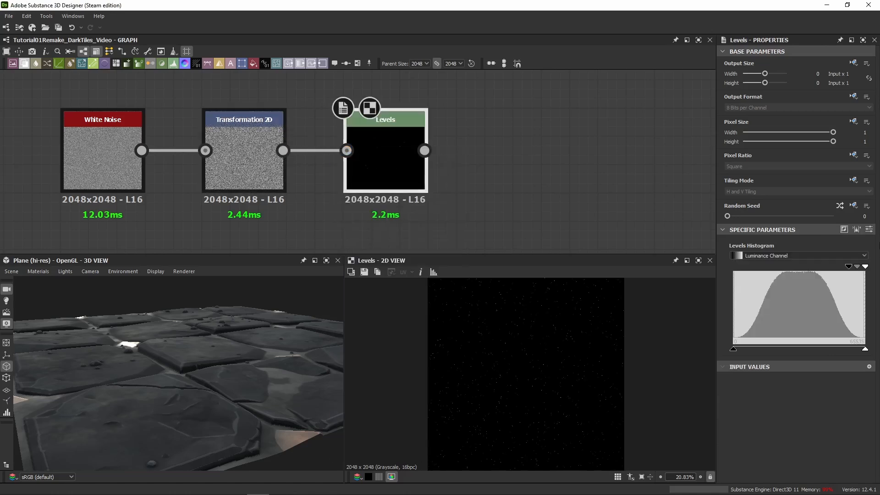
pyautogui.click(869, 230)
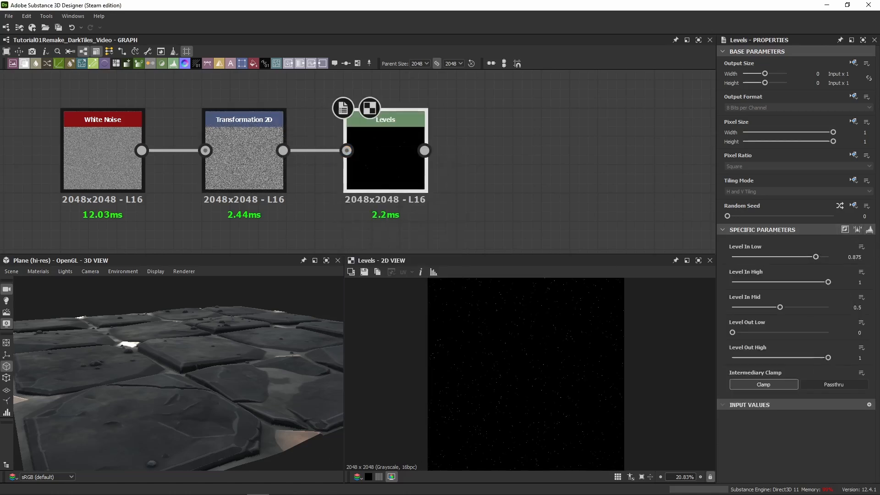
# - Examine the specks in the Levels output up close and compare them with the Transformation 2D preview
pyautogui.scroll(3, 529, 383)
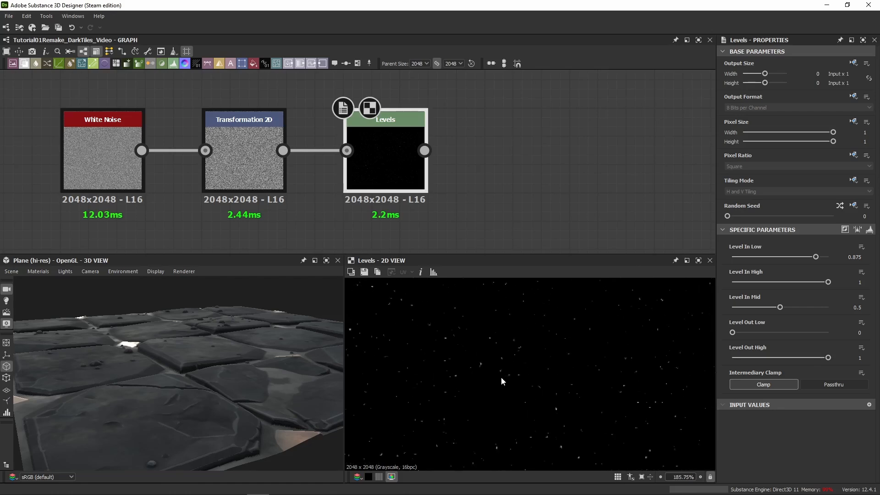
pyautogui.doubleClick(236, 155)
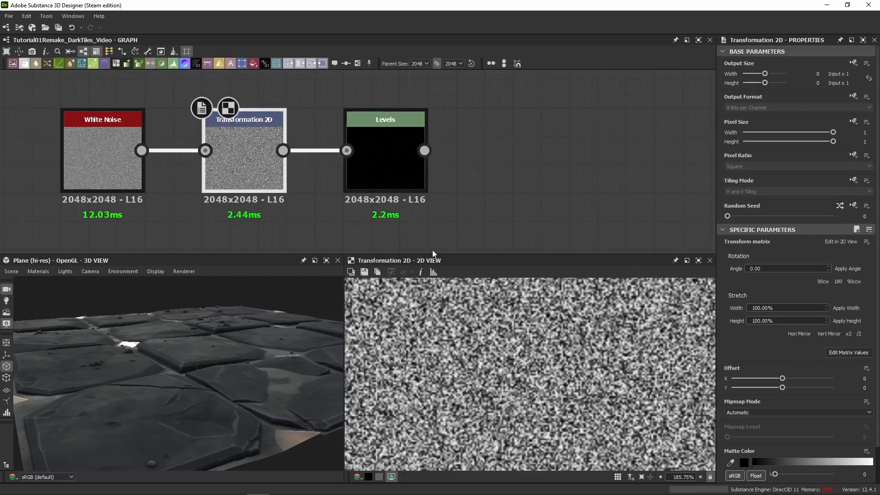
pyautogui.doubleClick(414, 170)
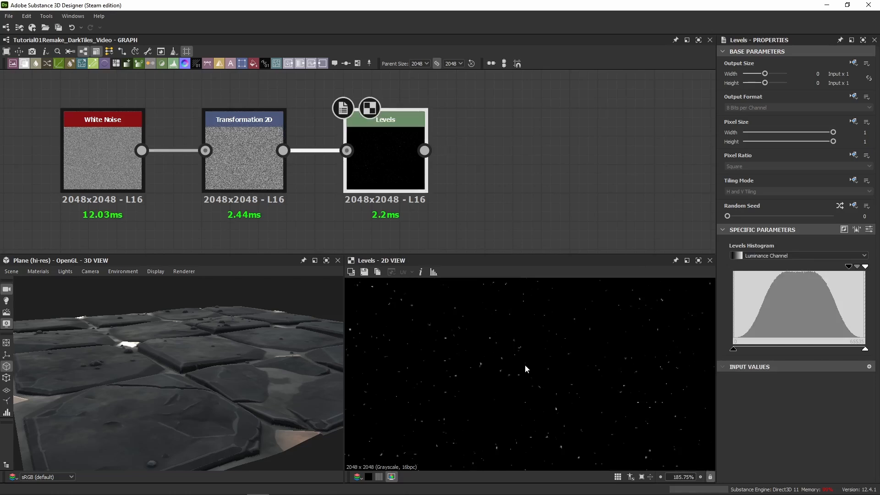
pyautogui.scroll(8, 524, 364)
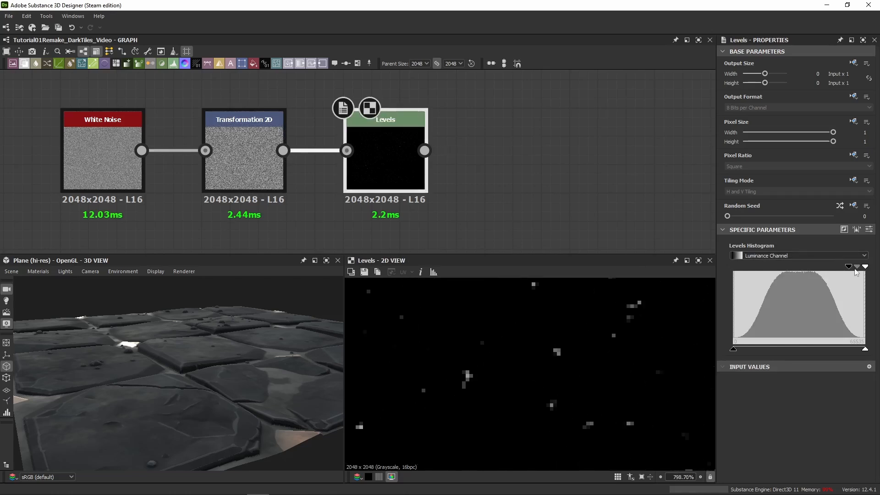
pyautogui.scroll(-5, 472, 356)
pyautogui.scroll(-2, 472, 354)
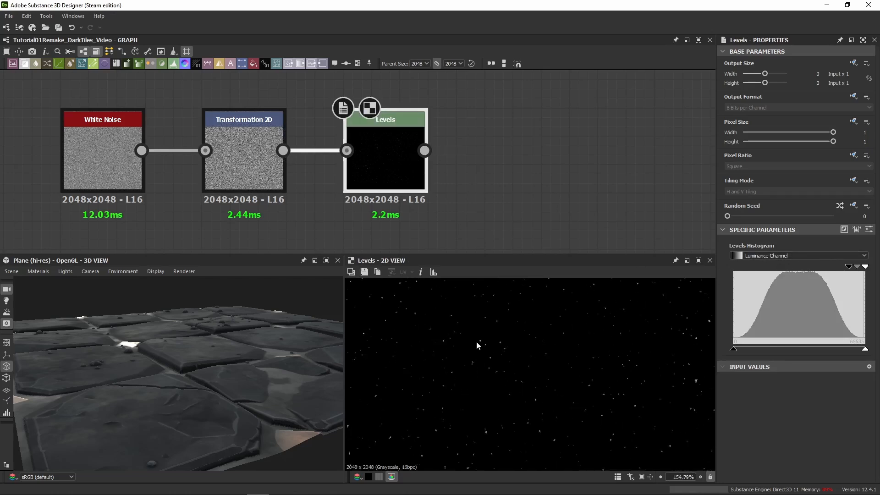
pyautogui.moveTo(475, 338); pyautogui.dragTo(425, 421, button='middle')
pyautogui.scroll(3, 540, 324)
pyautogui.moveTo(538, 319); pyautogui.dragTo(511, 340, button='middle')
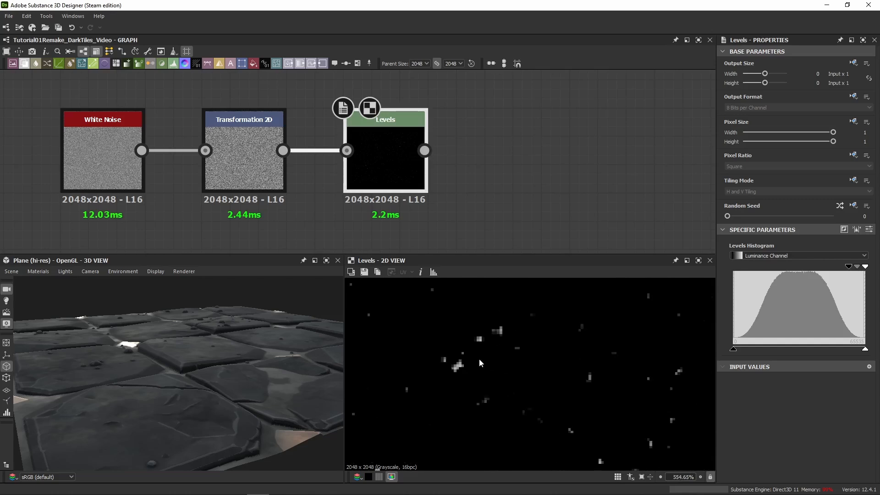
pyautogui.scroll(-3, 504, 350)
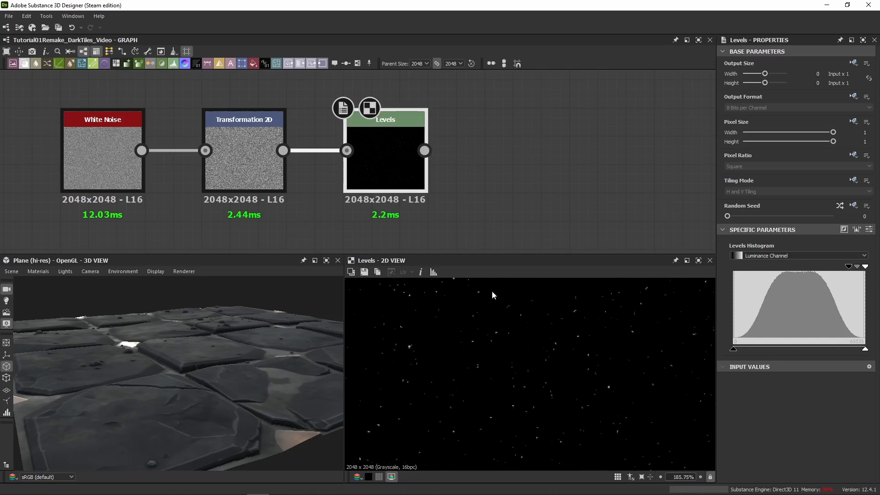
pyautogui.scroll(-10, 521, 330)
pyautogui.moveTo(494, 343); pyautogui.dragTo(488, 380, button='middle')
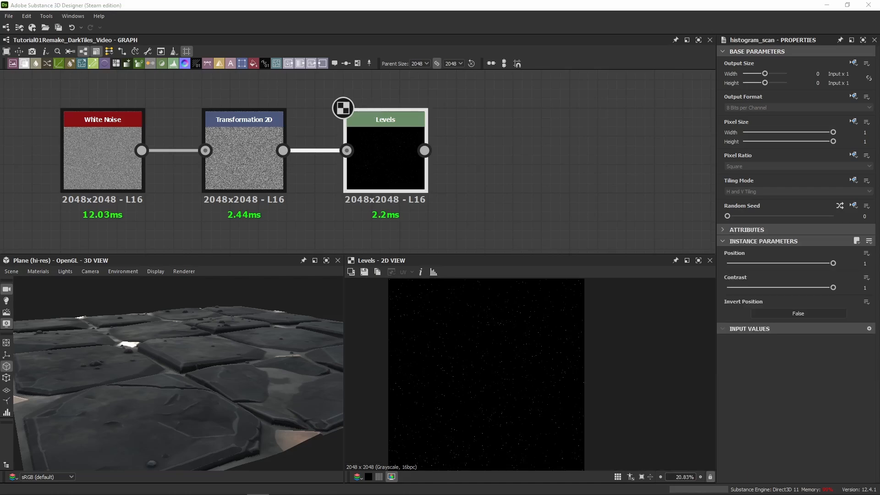
# - Paste a Histogram Scan node with Position 1 and Contrast 1 after the Levels node and connect Levels to it
pyautogui.hotkey('ctrl', 'c')
pyautogui.click(543, 137)
pyautogui.hotkey('ctrl', 'v')
pyautogui.moveTo(393, 187); pyautogui.dragTo(563, 178)
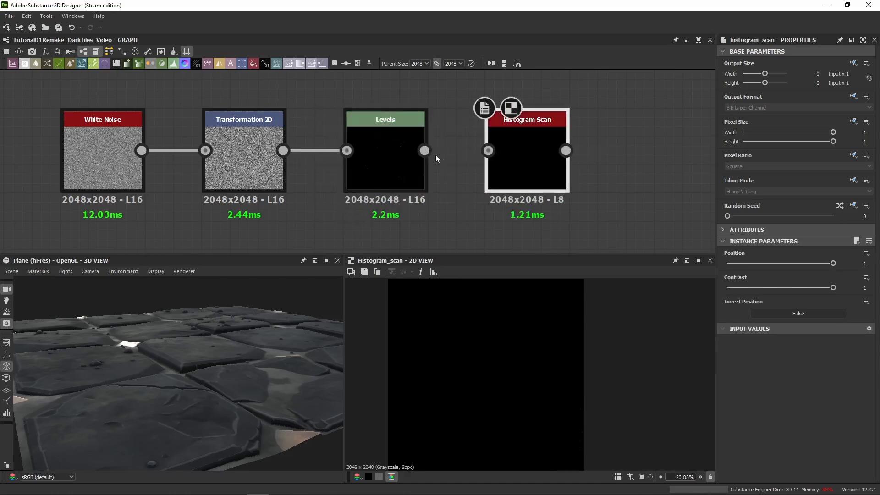
pyautogui.moveTo(425, 150); pyautogui.dragTo(489, 150)
# - Compare the Levels and Histogram Scan outputs at high magnification
pyautogui.scroll(15, 428, 397)
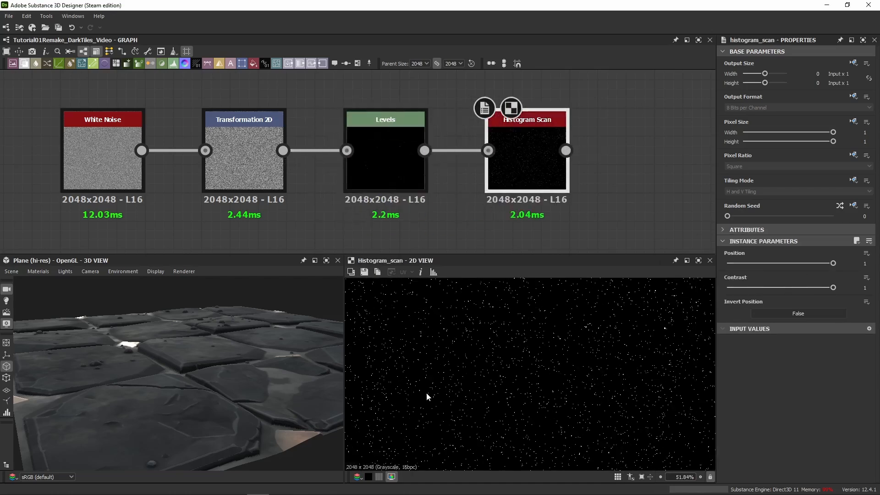
pyautogui.doubleClick(375, 159)
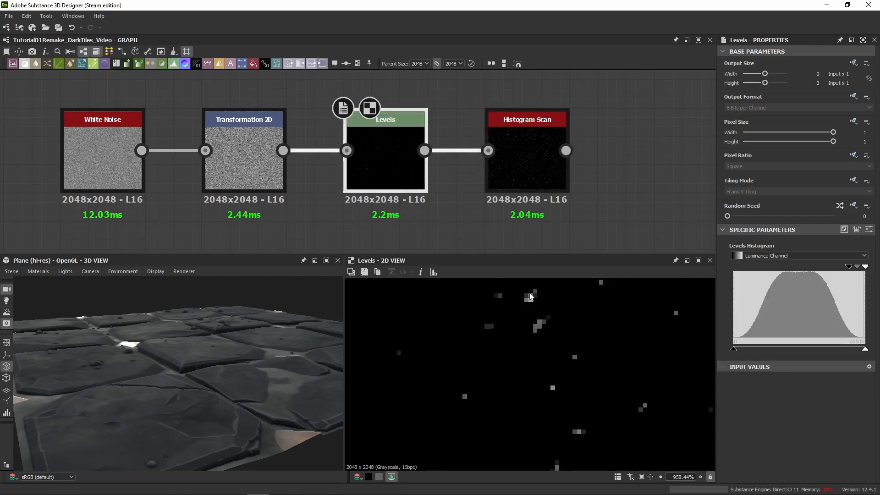
pyautogui.doubleClick(513, 154)
pyautogui.moveTo(551, 294); pyautogui.dragTo(412, 343, button='middle')
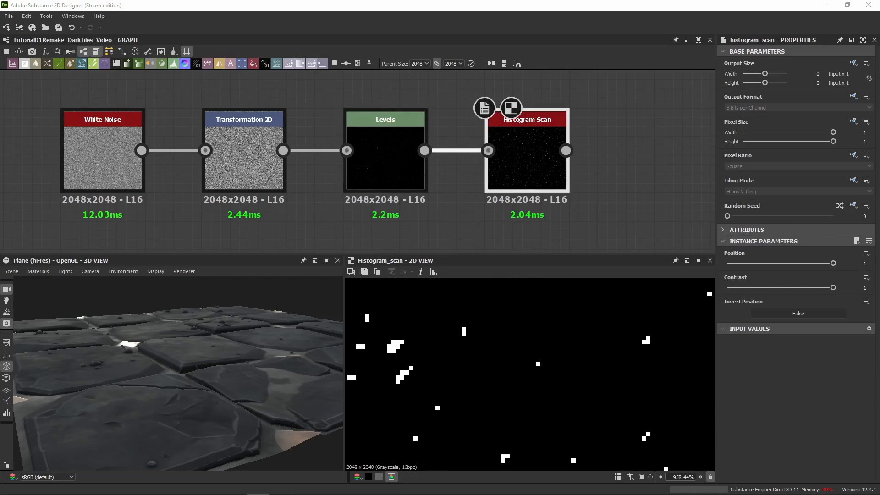
# - Paste a Blur HQ Grayscale node with Intensity 0.3 and Quality 1 after the Histogram Scan and feed it from the scan
pyautogui.moveTo(627, 151); pyautogui.dragTo(442, 153, button='middle')
pyautogui.scroll(-3, 445, 153)
pyautogui.click(444, 162)
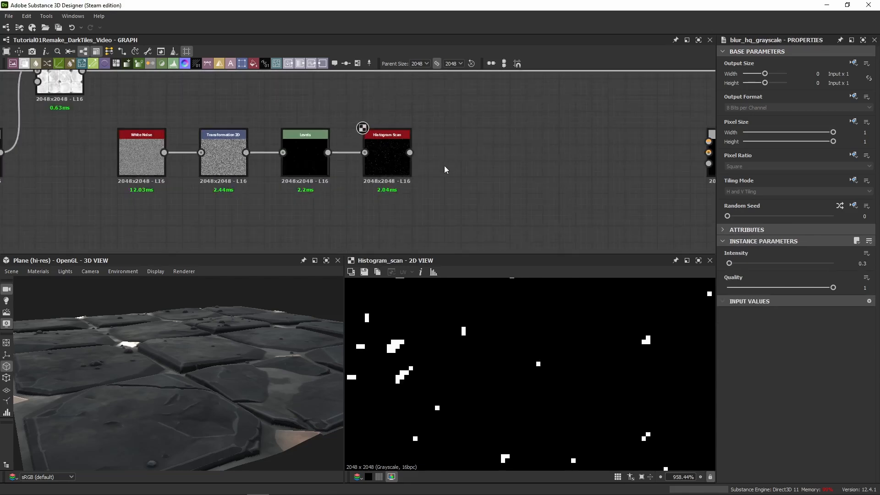
pyautogui.hotkey('ctrl', 'v')
pyautogui.moveTo(354, 161); pyautogui.dragTo(446, 153)
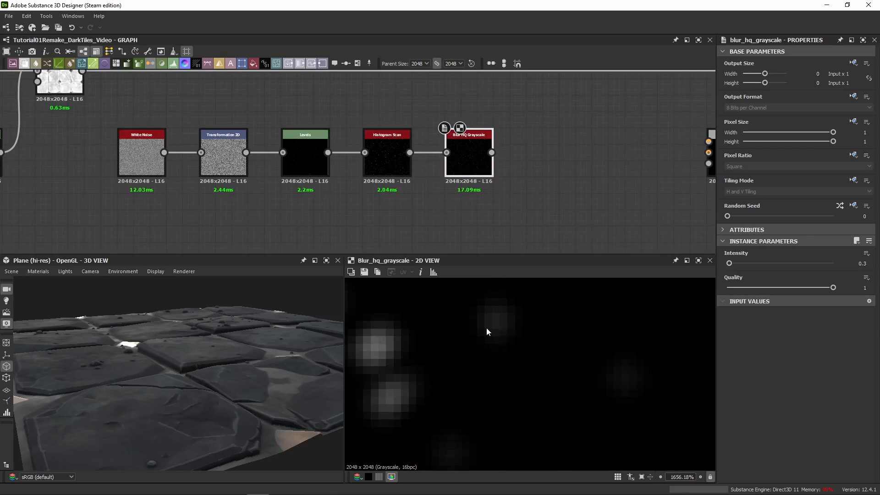
# - Examine the blurred specks up close and compare them with the Levels and Histogram Scan previews
pyautogui.moveTo(500, 339); pyautogui.dragTo(424, 285, button='middle')
pyautogui.scroll(-9, 521, 347)
pyautogui.scroll(2, 520, 347)
pyautogui.moveTo(520, 348); pyautogui.dragTo(478, 378, button='middle')
pyautogui.moveTo(579, 300); pyautogui.dragTo(515, 349, button='middle')
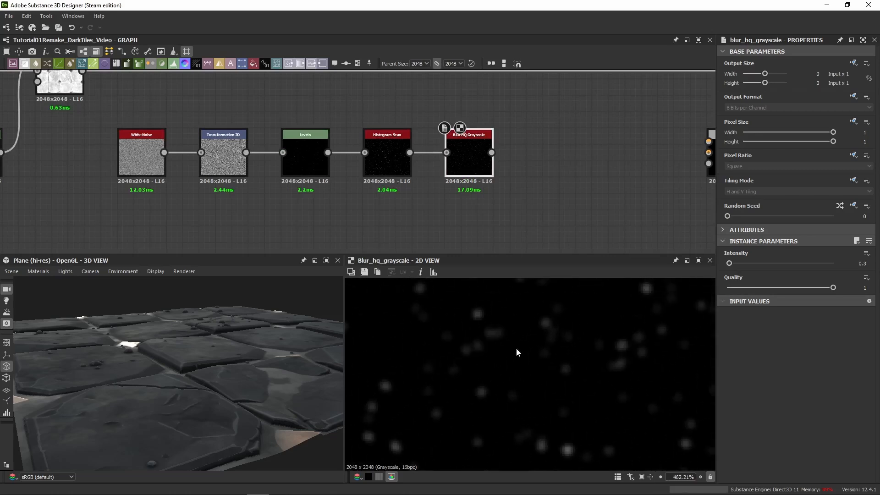
pyautogui.moveTo(546, 315); pyautogui.dragTo(488, 365, button='middle')
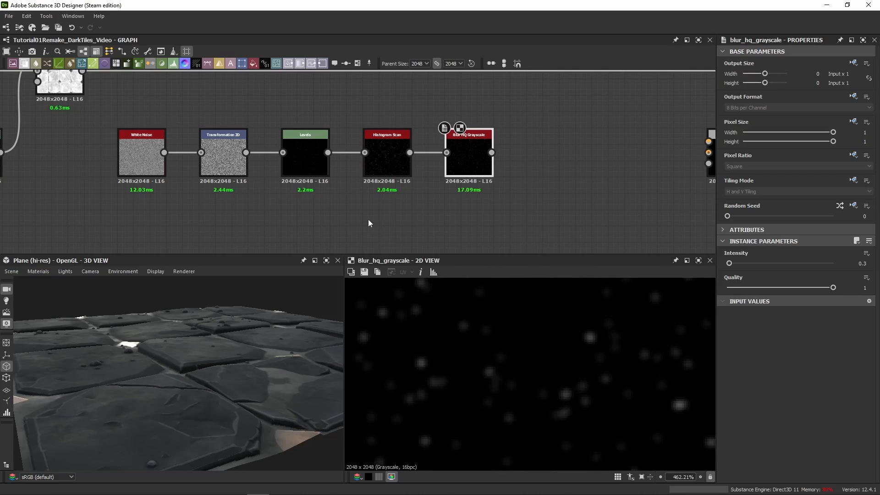
pyautogui.click(307, 160)
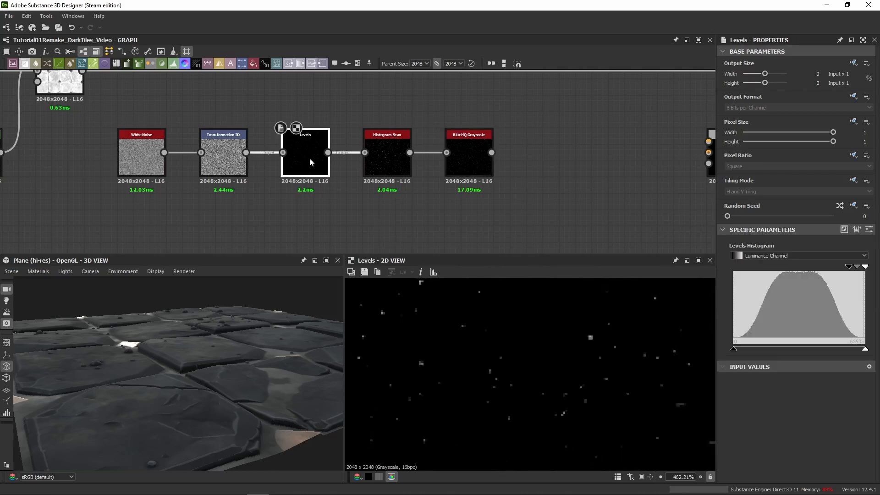
pyautogui.doubleClick(387, 158)
pyautogui.click(470, 171)
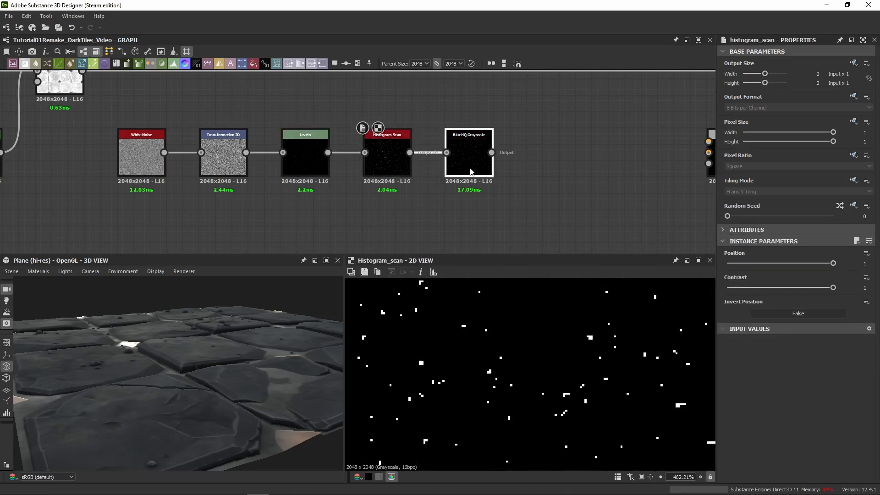
pyautogui.doubleClick(470, 171)
pyautogui.scroll(-5, 518, 387)
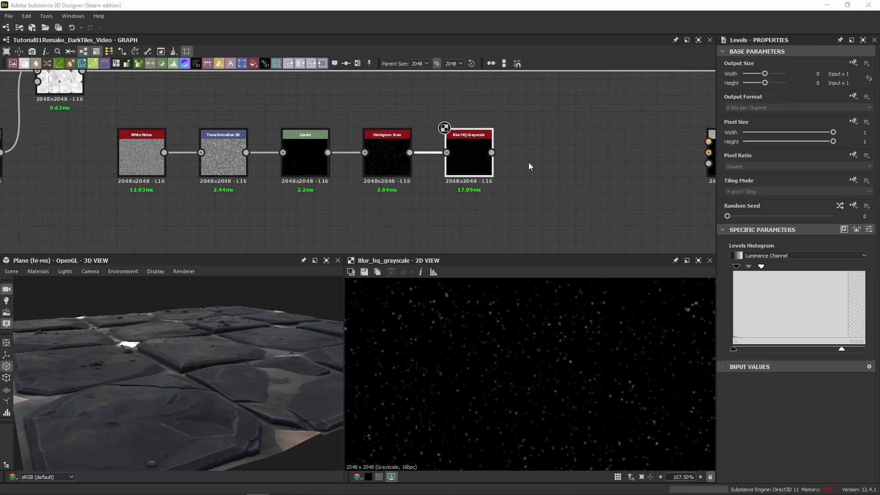
# - Paste a Levels node with Level In Low 0.02303523, Level In High 0.21273713 and Level Out High 0.8224933 after Blur HQ Grayscale and feed it from the blur
pyautogui.click(538, 161)
pyautogui.hotkey('ctrl', 'v')
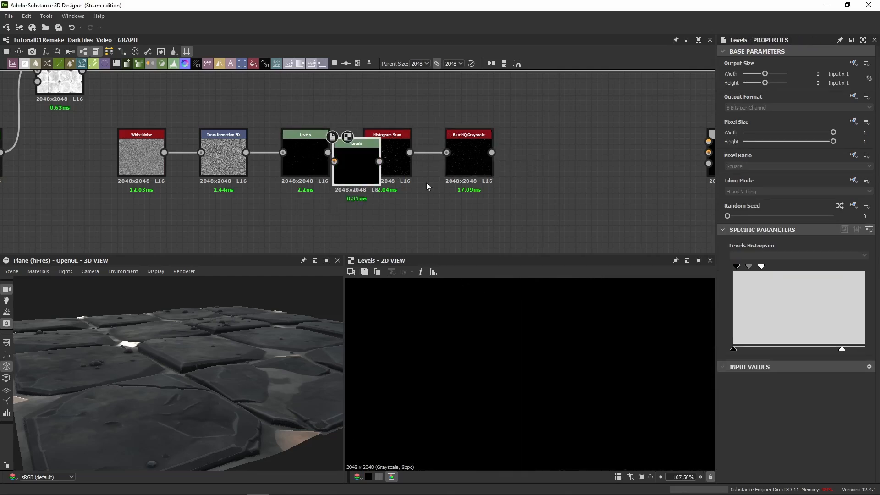
pyautogui.click(399, 164)
pyautogui.moveTo(369, 167); pyautogui.dragTo(557, 147)
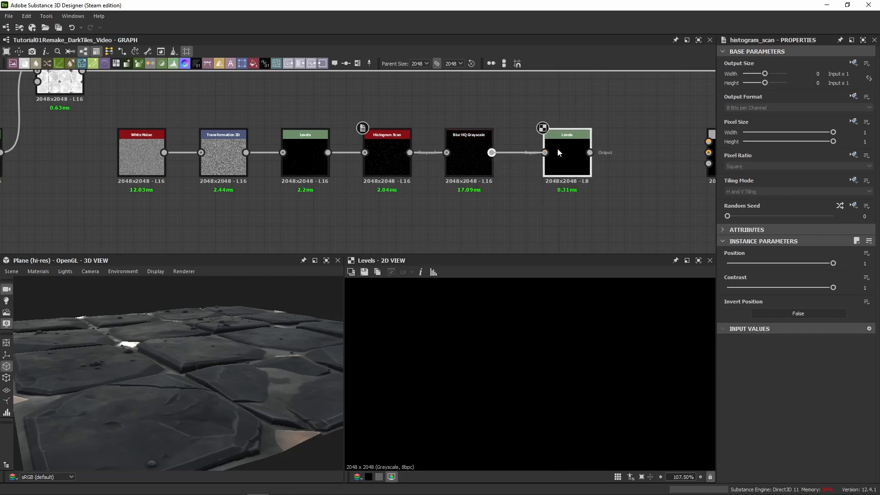
# - Compare the blur output with the new Levels output up close and show the Levels settings as numeric parameters
pyautogui.click(465, 196)
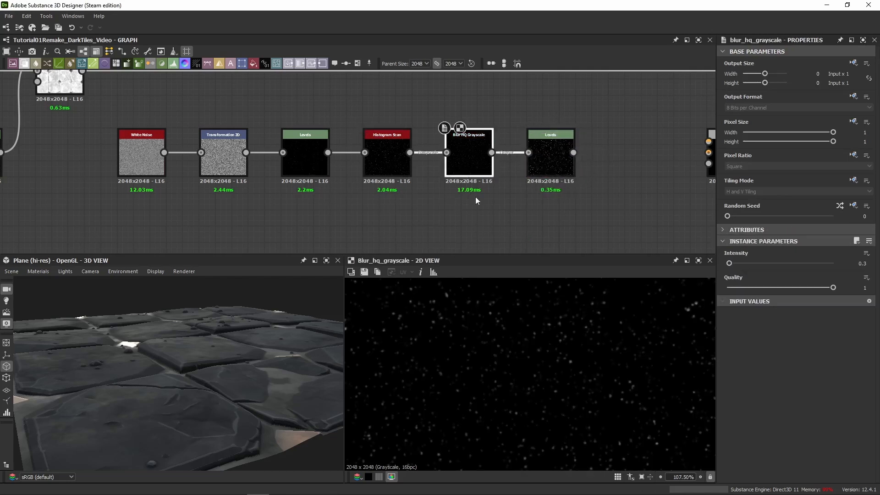
pyautogui.click(567, 170)
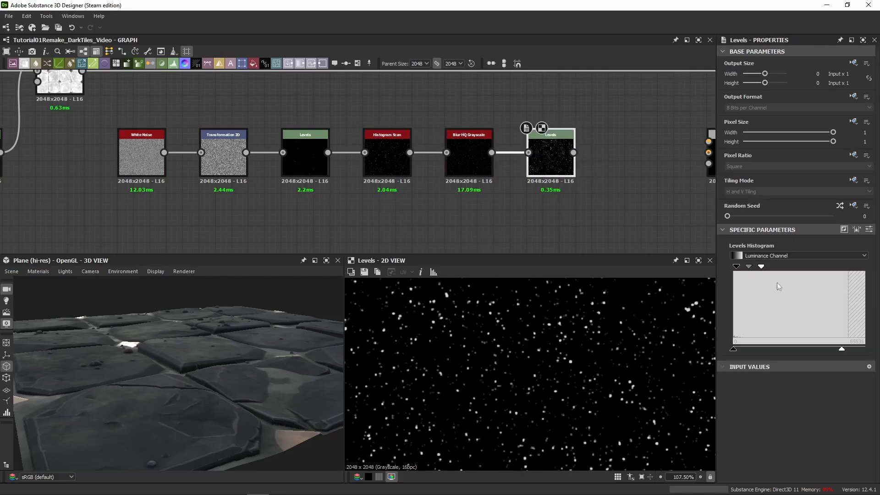
pyautogui.scroll(7, 457, 380)
pyautogui.scroll(1, 456, 381)
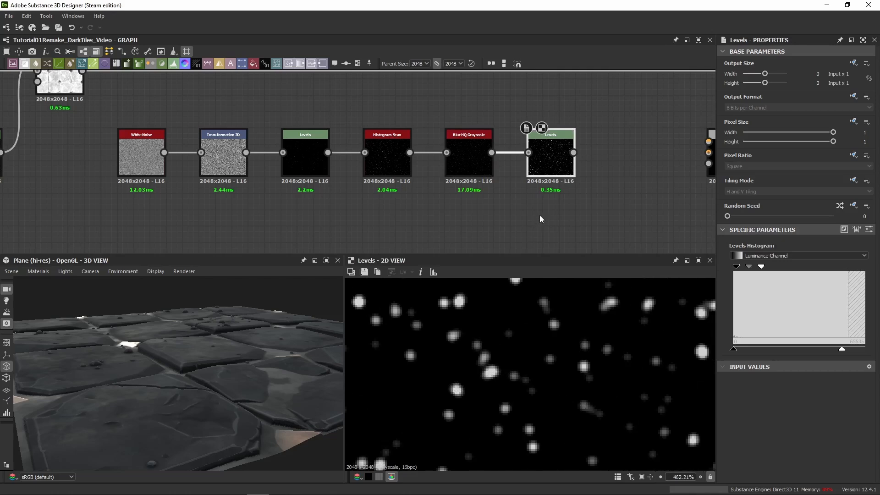
pyautogui.click(869, 229)
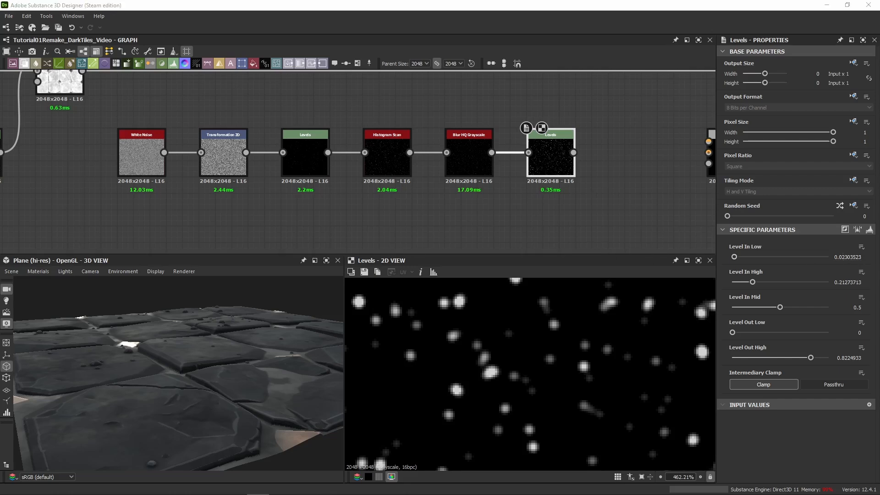
# - Move the final Blend with its Uniform Color and lower Blend inputs closer to the roughness output to free space after the speck chain
pyautogui.moveTo(588, 197); pyautogui.dragTo(357, 212, button='middle')
pyautogui.scroll(-3, 356, 212)
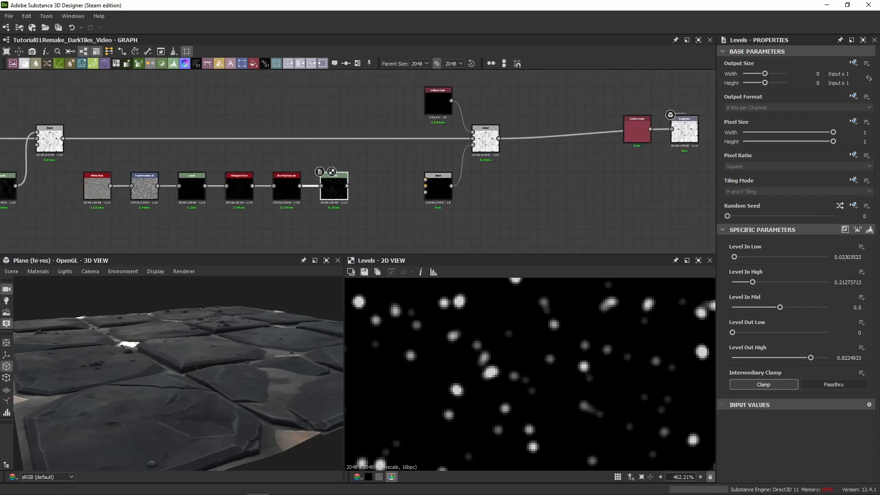
pyautogui.click(442, 186)
pyautogui.moveTo(488, 105); pyautogui.dragTo(426, 218)
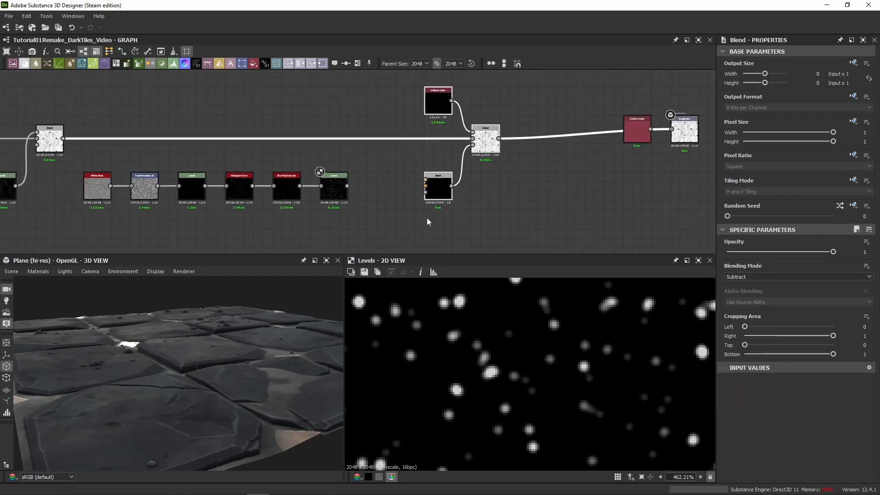
pyautogui.moveTo(490, 149); pyautogui.dragTo(562, 148)
# - Paste a Blend node set to Subtract with Opacity 1 after the last Levels node and connect Levels to its background
pyautogui.click(386, 198)
pyautogui.hotkey('ctrl', 'v')
pyautogui.moveTo(356, 169); pyautogui.dragTo(369, 185)
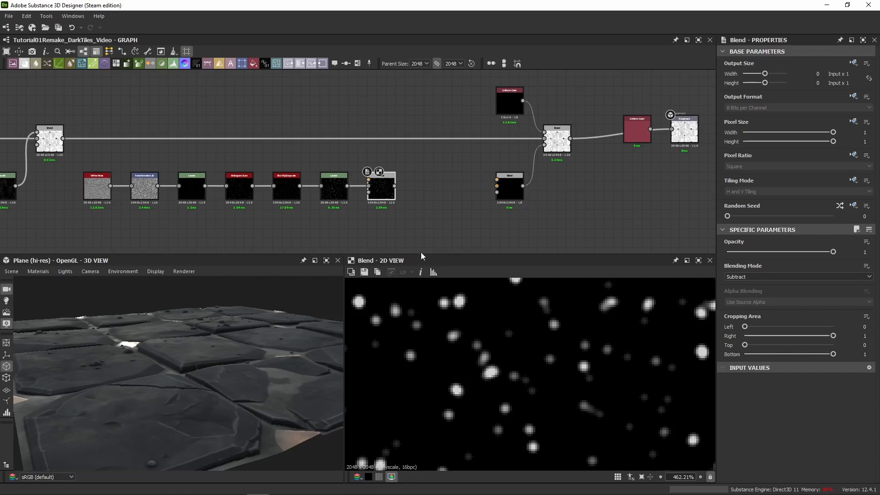
pyautogui.moveTo(345, 217); pyautogui.dragTo(339, 180, button='middle')
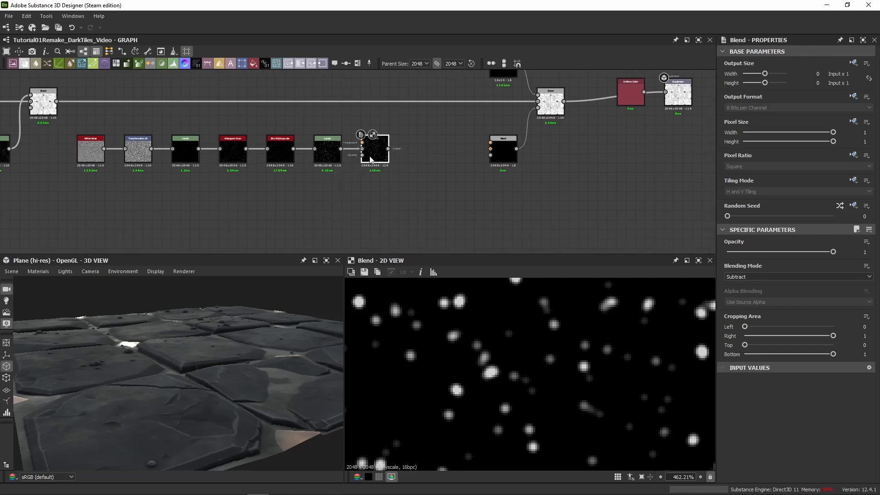
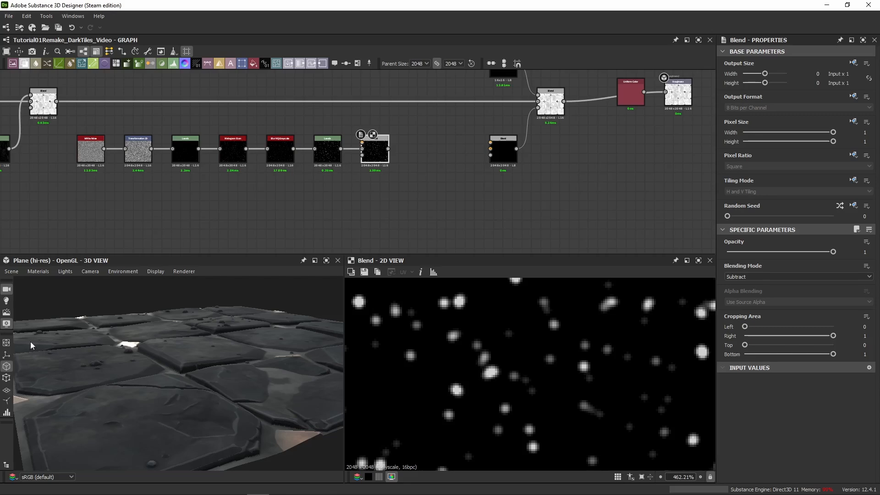
# - Inspect the tile gaps on the 3D plane, trace the tile mask wire back to its dot node and preview that mask
pyautogui.moveTo(238, 339); pyautogui.dragTo(120, 399)
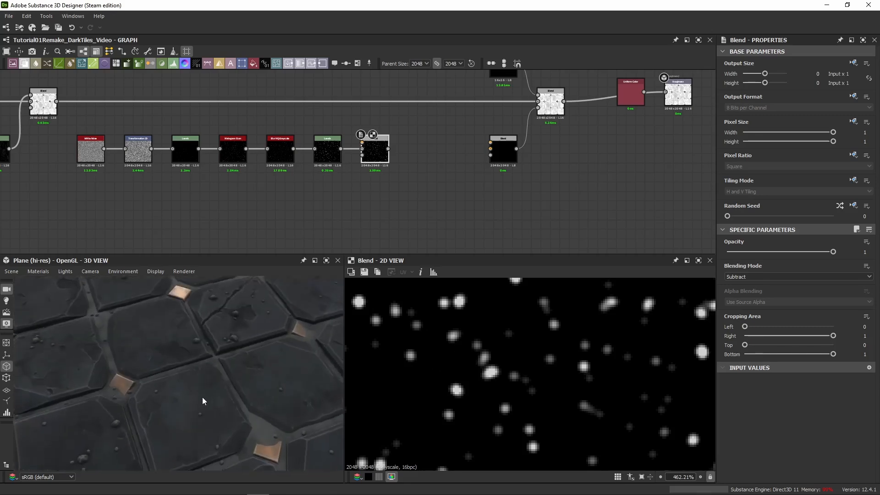
pyautogui.moveTo(202, 397); pyautogui.dragTo(205, 384)
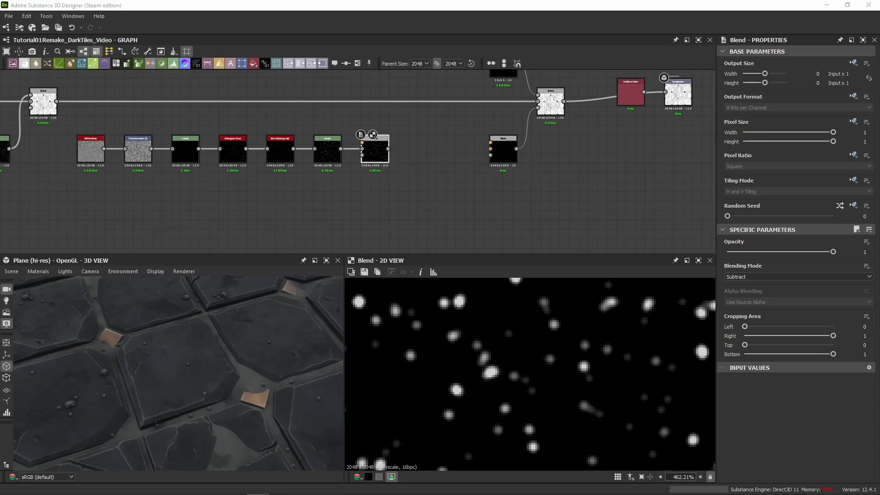
pyautogui.scroll(-10, 273, 105)
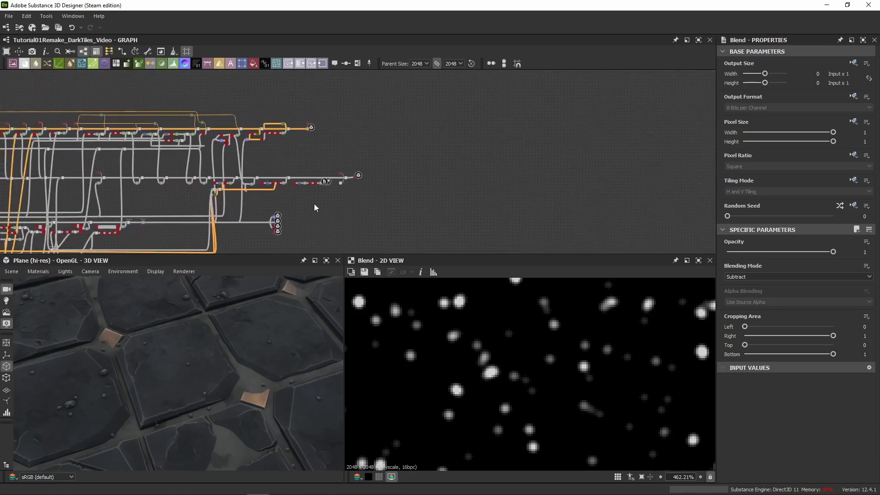
pyautogui.scroll(10, 315, 208)
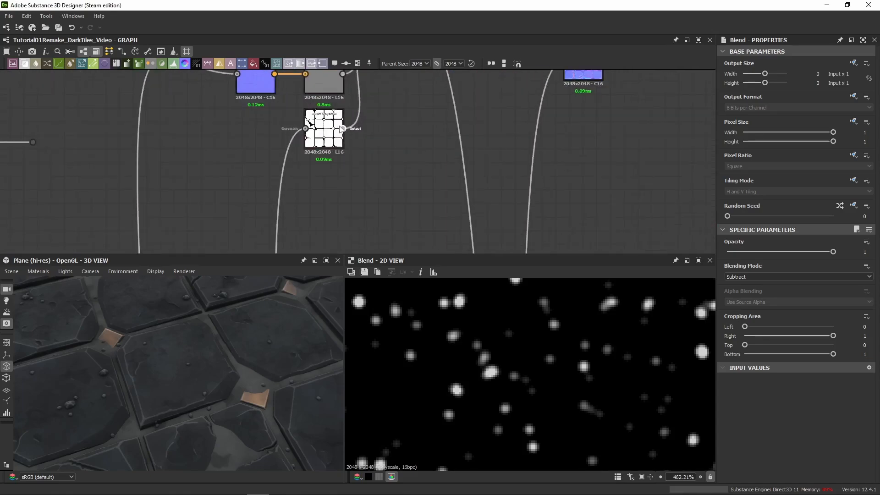
pyautogui.click(280, 182)
pyautogui.moveTo(342, 235); pyautogui.dragTo(328, 146, button='middle')
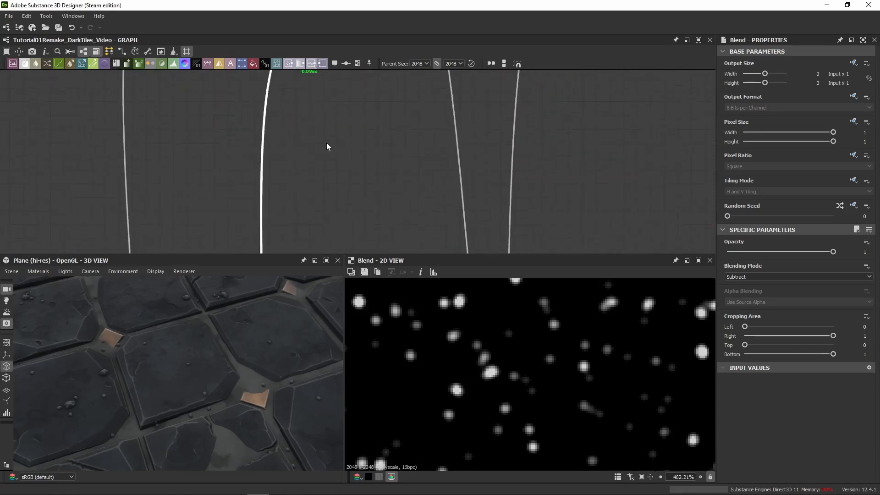
pyautogui.scroll(-8, 327, 146)
pyautogui.moveTo(330, 215); pyautogui.dragTo(324, 124, button='middle')
pyautogui.scroll(6, 305, 197)
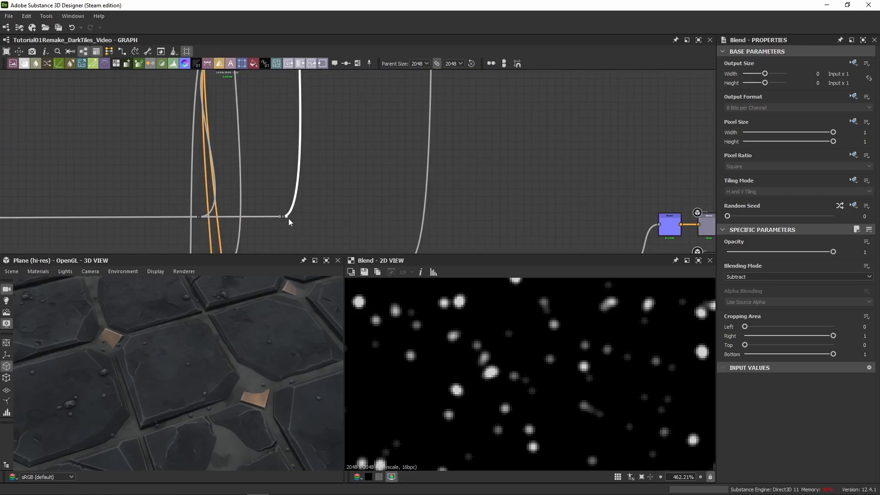
pyautogui.doubleClick(287, 216)
pyautogui.scroll(-8, 446, 294)
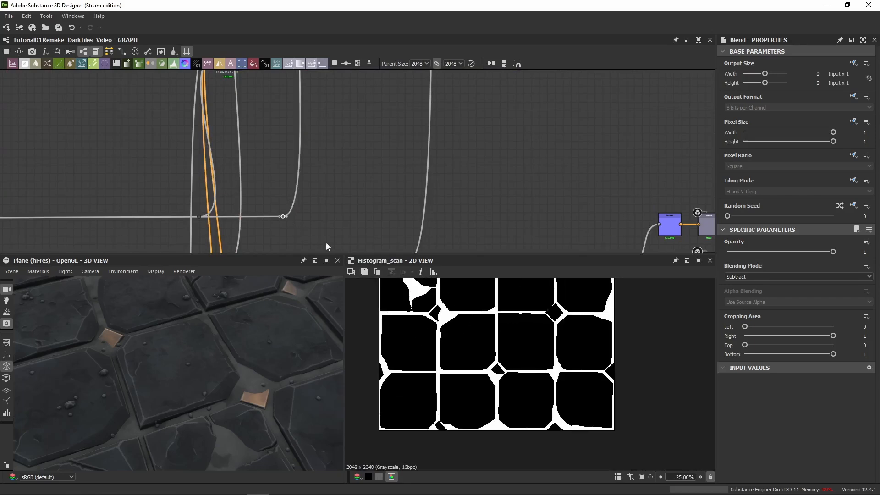
# - Extend the tile gap mask from its dot node through a new dot node toward the area below the speck chain
pyautogui.moveTo(283, 219); pyautogui.dragTo(496, 223)
pyautogui.keyDown('alt'); pyautogui.moveTo(580, 217); pyautogui.dragTo(580, 218); pyautogui.keyUp('alt')
pyautogui.moveTo(579, 196); pyautogui.dragTo(395, 213, button='middle')
pyautogui.scroll(-6, 398, 210)
pyautogui.scroll(2, 390, 229)
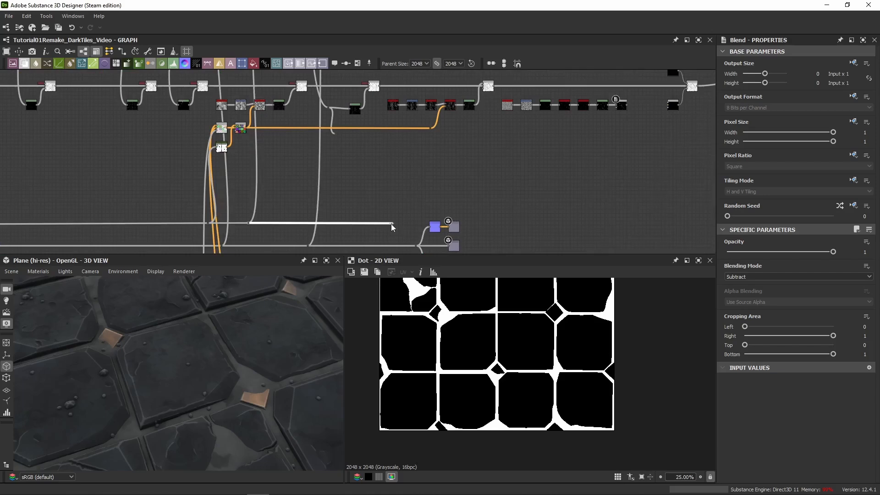
pyautogui.moveTo(392, 224); pyautogui.dragTo(436, 198)
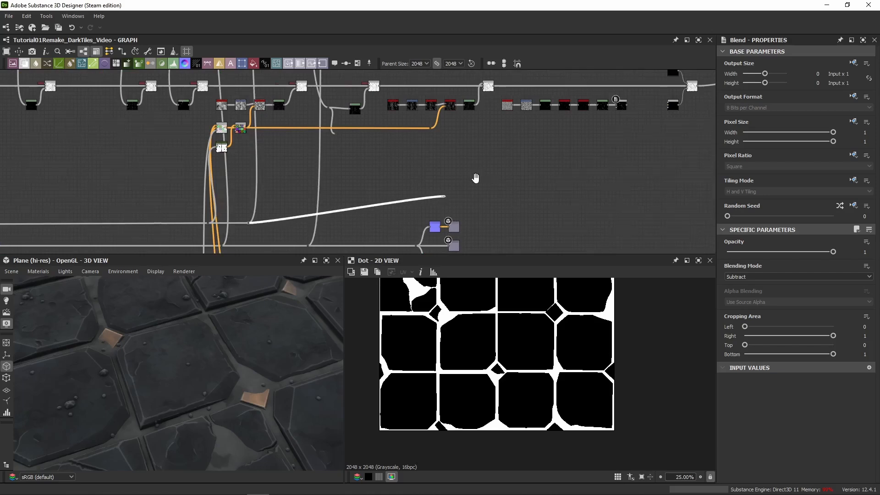
pyautogui.moveTo(475, 177); pyautogui.dragTo(353, 206, button='middle')
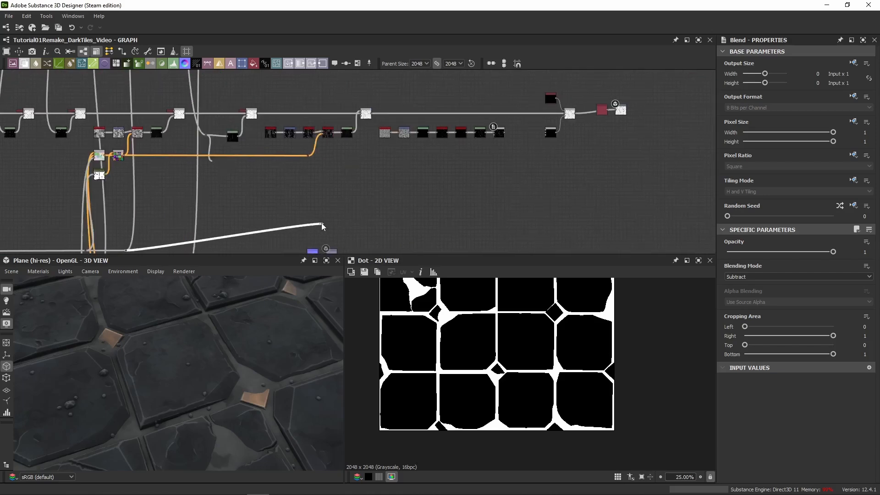
pyautogui.moveTo(323, 225); pyautogui.dragTo(522, 221)
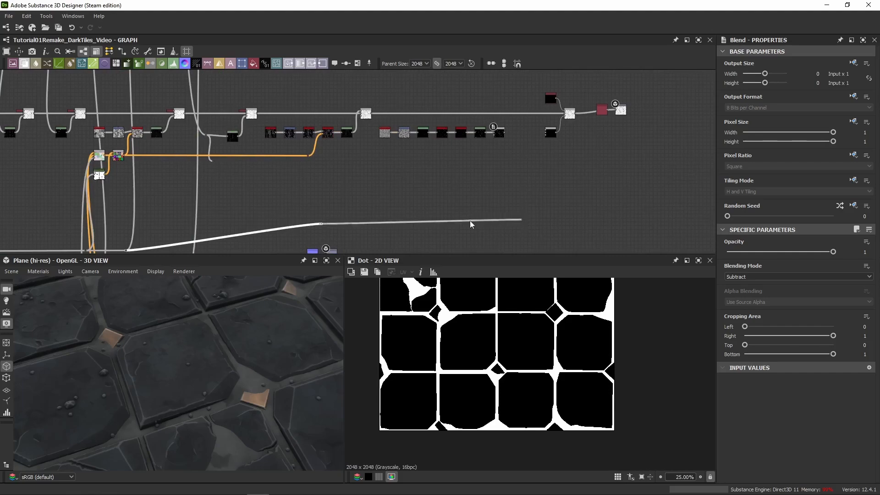
# - Route the gap mask through a new Invert Grayscale node into the Subtract Blend's foreground and inspect the masked specks
pyautogui.moveTo(468, 224)
pyautogui.mouseDown()
pyautogui.moveTo(483, 145)
pyautogui.moveTo(441, 158)
pyautogui.moveTo(495, 95)
pyautogui.mouseUp()
pyautogui.scroll(5, 483, 146)
pyautogui.write('inve')
pyautogui.press('Return')
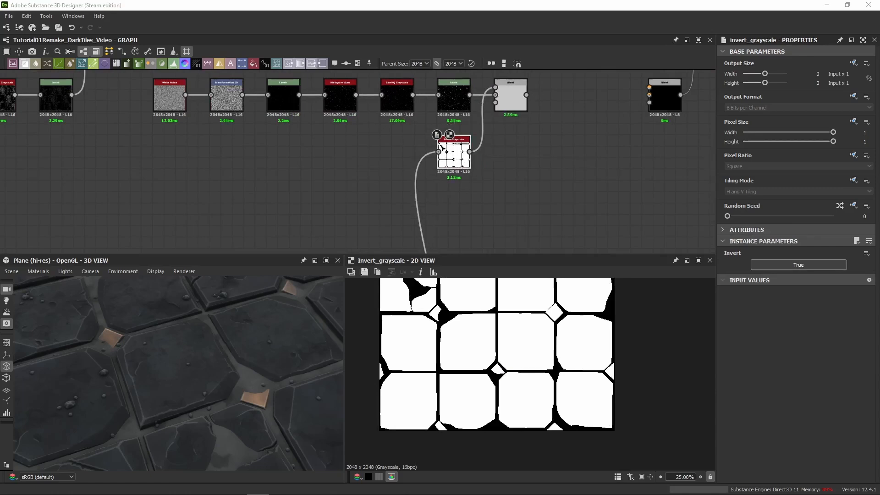
pyautogui.doubleClick(511, 95)
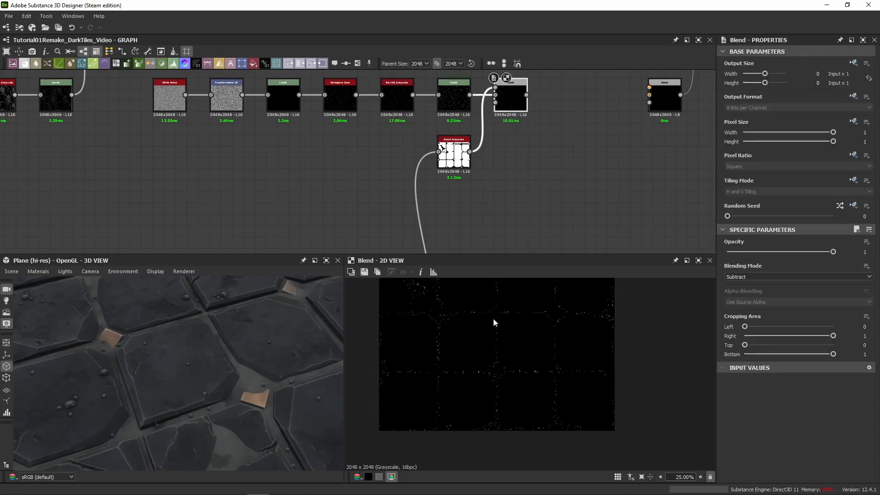
pyautogui.scroll(2, 425, 338)
pyautogui.moveTo(429, 330); pyautogui.dragTo(433, 372, button='middle')
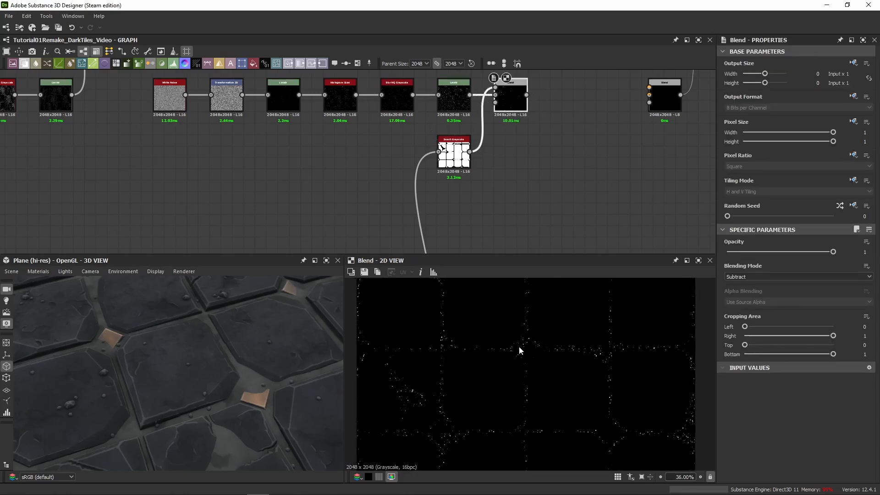
pyautogui.moveTo(644, 425); pyautogui.dragTo(584, 353, button='middle')
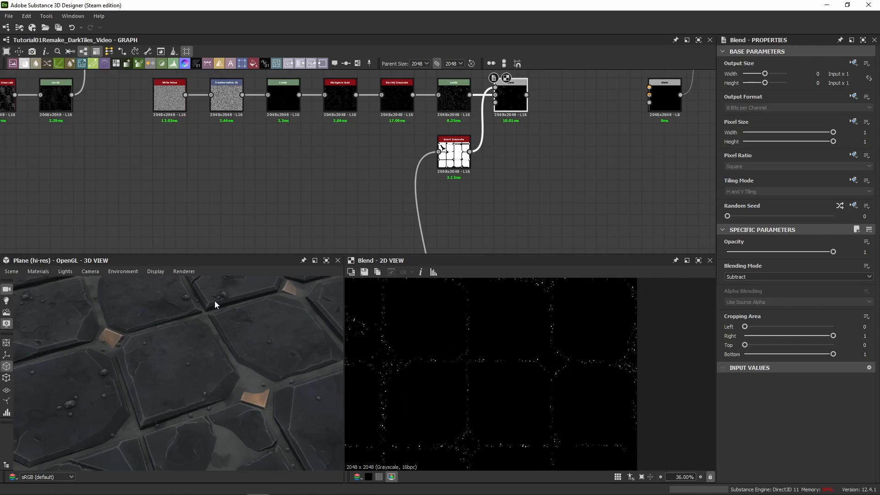
# - Move the final Blend, its input nodes and the roughness output farther along the graph to make more room
pyautogui.moveTo(517, 120); pyautogui.dragTo(407, 168, button='middle')
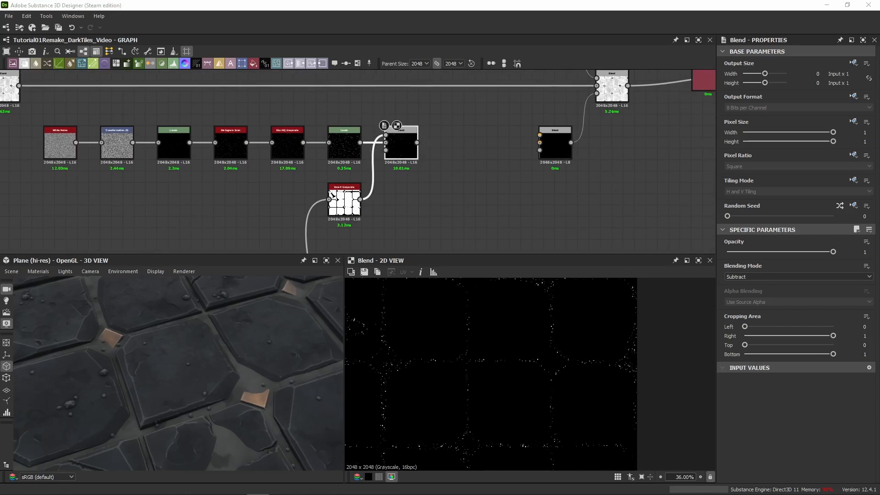
pyautogui.scroll(-3, 534, 186)
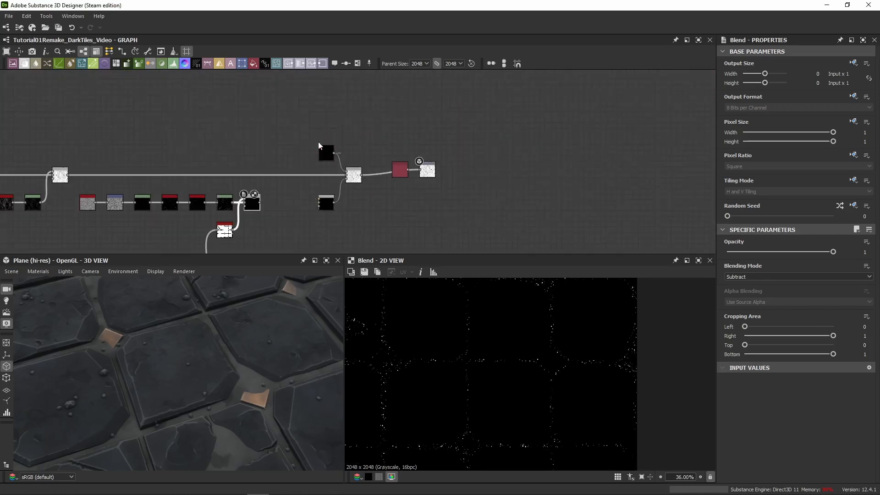
pyautogui.moveTo(333, 210); pyautogui.dragTo(401, 207)
pyautogui.moveTo(321, 218); pyautogui.dragTo(399, 183, button='middle')
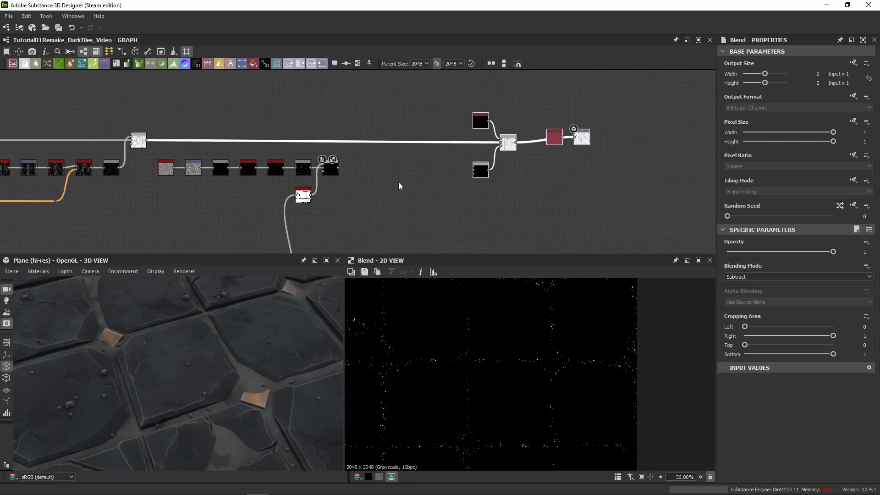
# - Branch the first Levels output through two dot nodes into a new Histogram Scan node placed beyond and below the Subtract Blend
pyautogui.scroll(1, 181, 206)
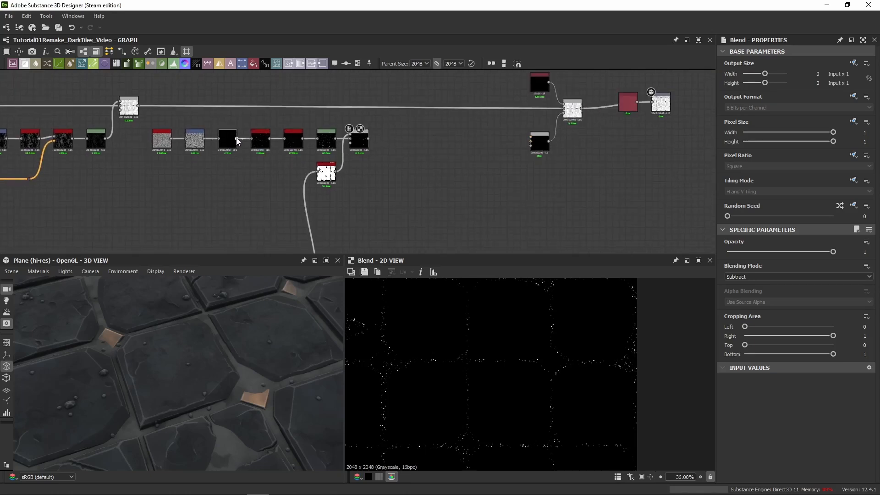
pyautogui.moveTo(242, 185); pyautogui.dragTo(394, 170)
pyautogui.write('scan')
pyautogui.press('Down')
pyautogui.press('Down')
pyautogui.press('Down')
pyautogui.press('Down')
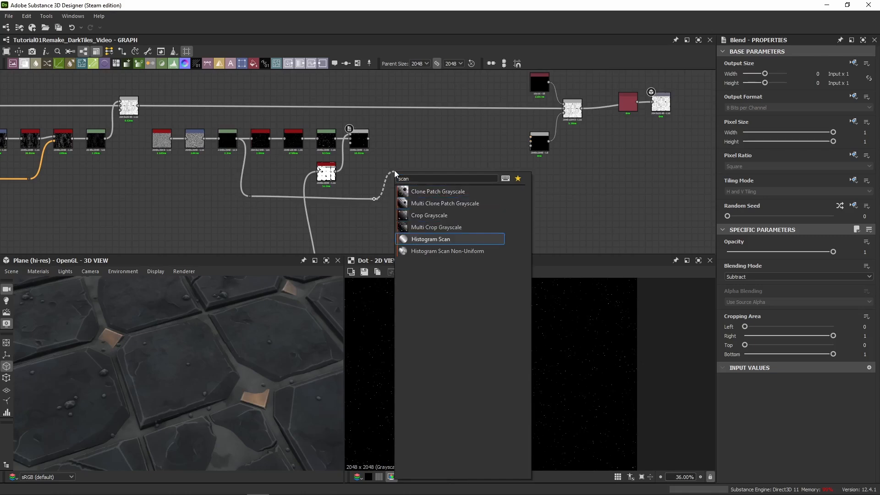
pyautogui.press('Return')
pyautogui.scroll(5, 394, 161)
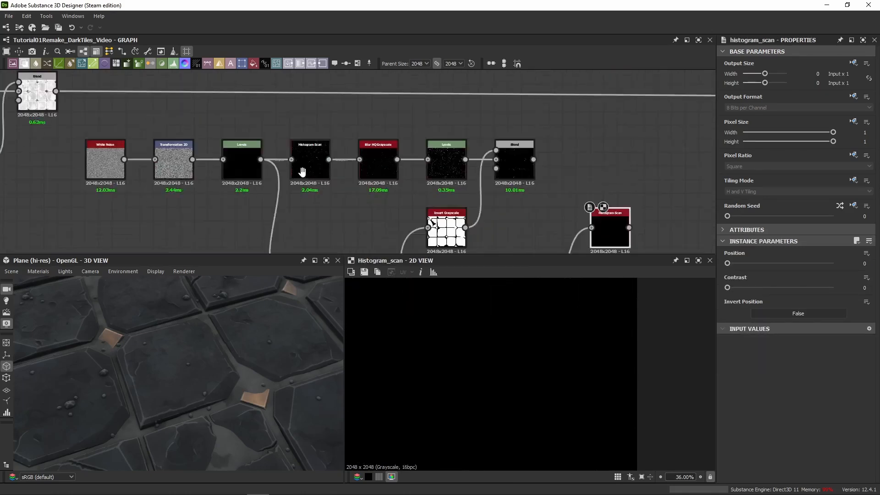
pyautogui.moveTo(289, 76); pyautogui.dragTo(139, 128)
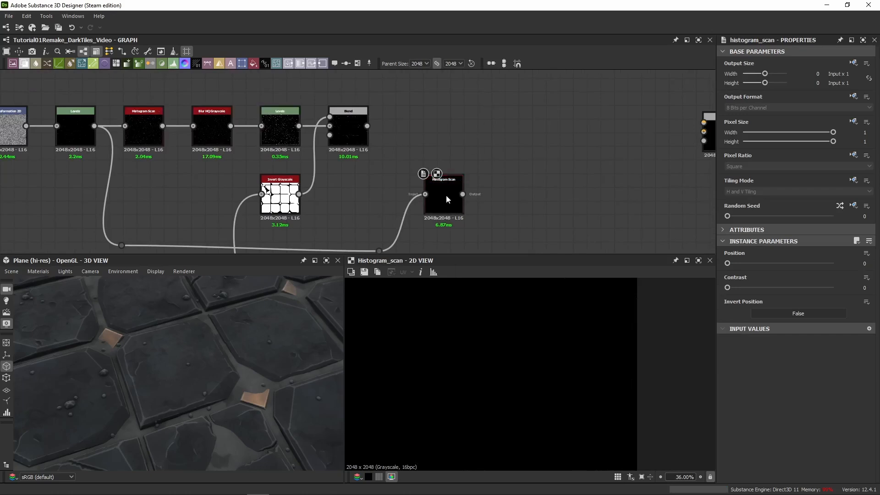
pyautogui.moveTo(446, 194); pyautogui.dragTo(445, 179)
# - Check the first Histogram Scan's settings and set the new Histogram Scan to contrast 1 and position 0.5
pyautogui.doubleClick(152, 129)
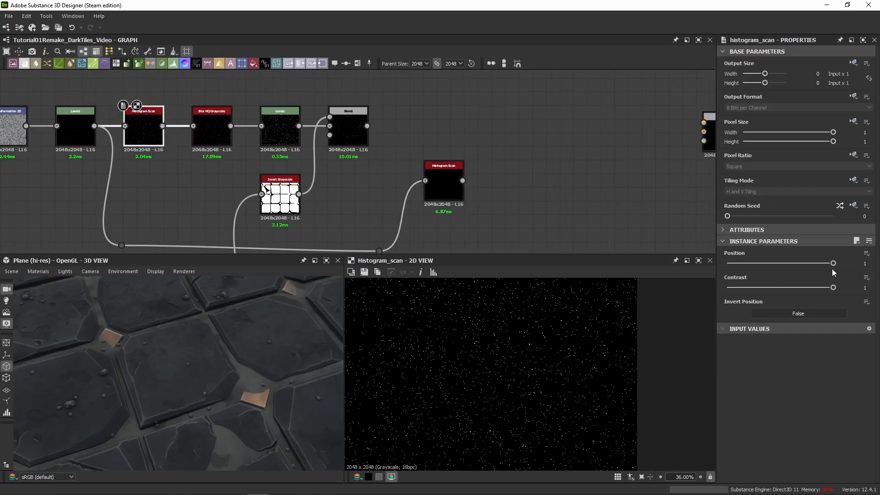
pyautogui.scroll(-3, 521, 349)
pyautogui.doubleClick(434, 186)
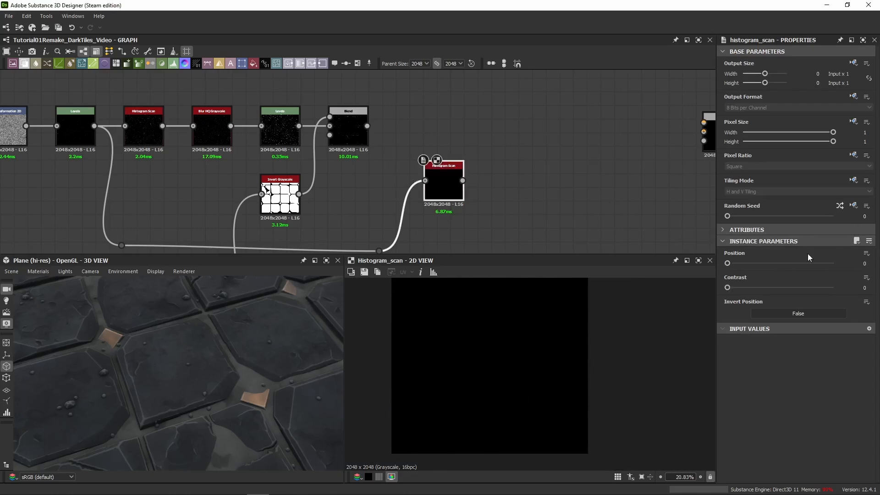
pyautogui.moveTo(729, 288); pyautogui.dragTo(869, 292)
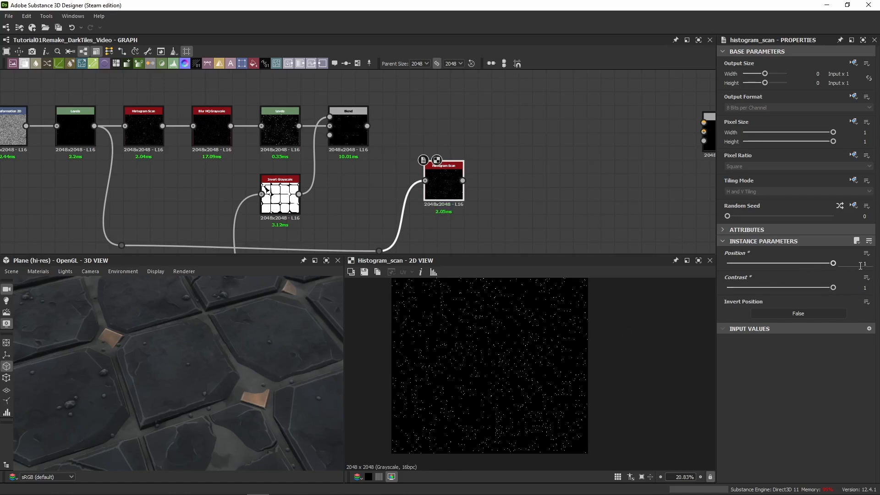
pyautogui.write('0.5')
pyautogui.press('Return')
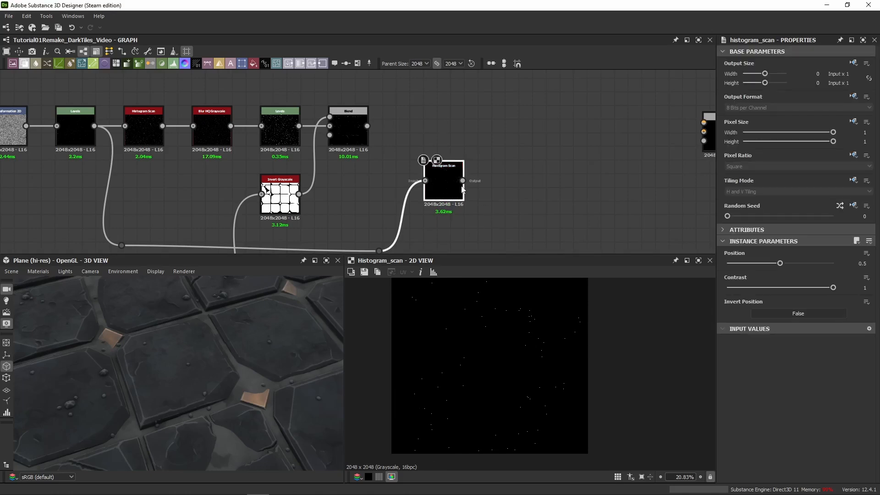
# - Add a Blur HQ Grayscale node with intensity 0.3 after the new Histogram Scan
pyautogui.moveTo(34, 236); pyautogui.dragTo(2, 231, button='middle')
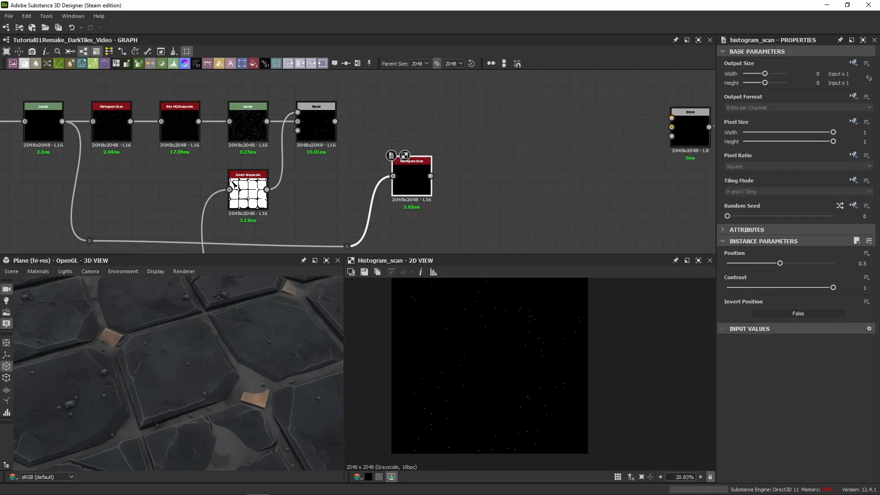
pyautogui.press('space')
pyautogui.press('Return')
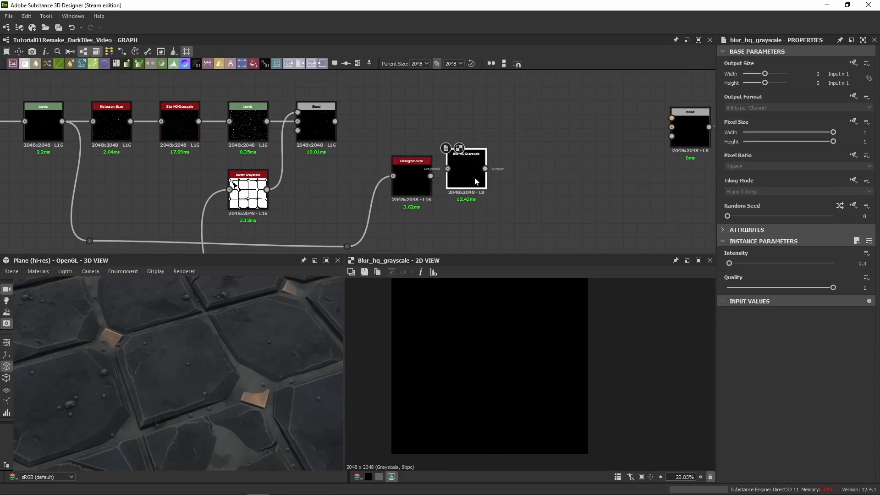
pyautogui.moveTo(430, 176); pyautogui.dragTo(461, 176)
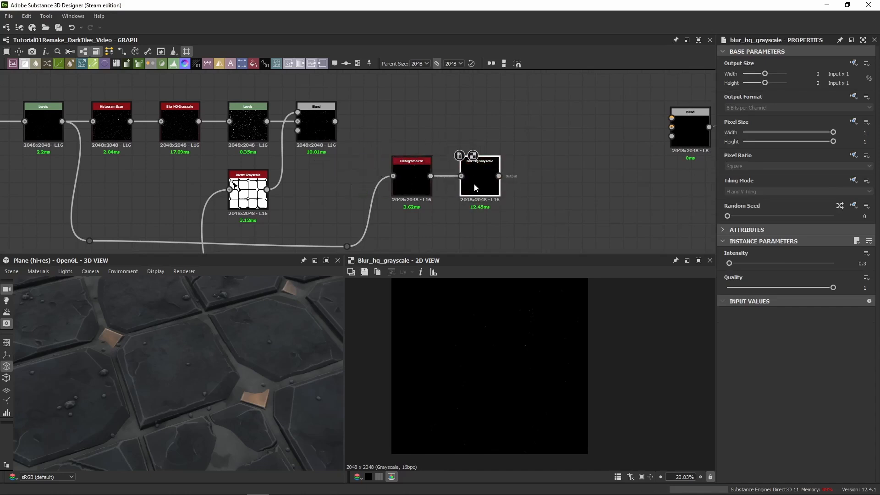
# - Add a Levels node after the new blur, with Level In Low 0.02303523, In High 0.21273713 and Out High 0.8224933
pyautogui.press('space')
pyautogui.press('Return')
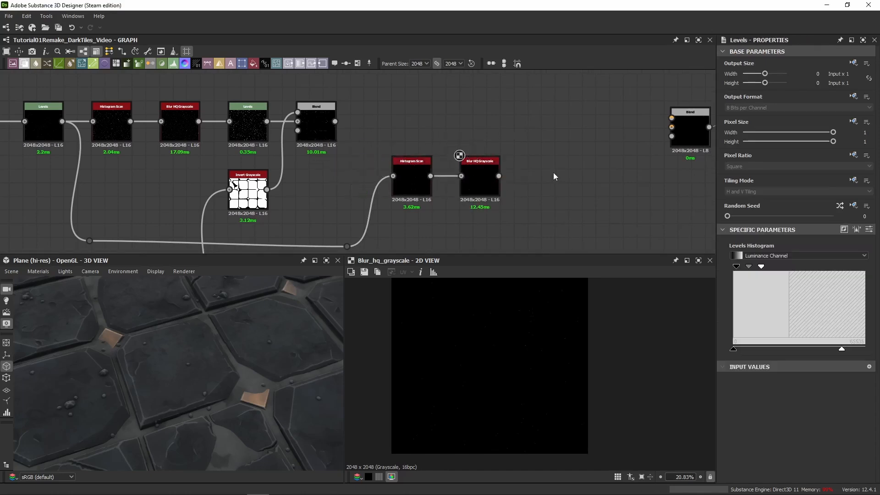
pyautogui.moveTo(357, 175); pyautogui.dragTo(529, 176)
pyautogui.click(868, 229)
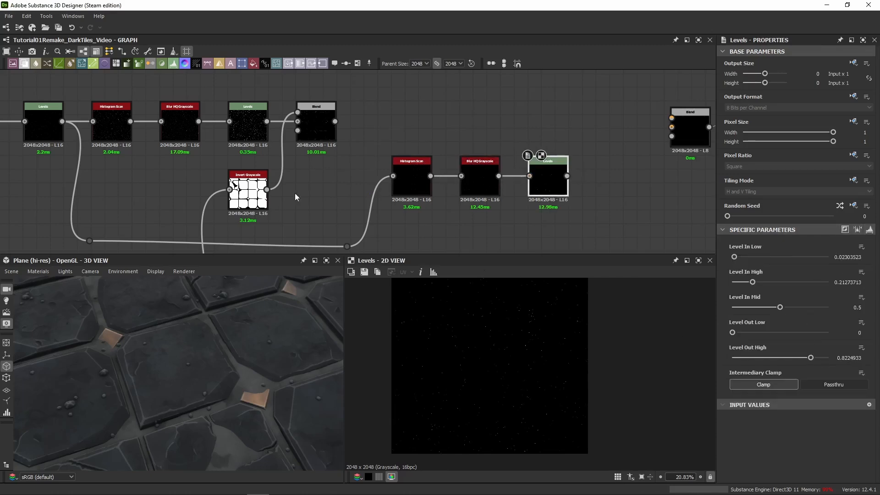
# - Move the unused Blend beside the new Levels, connecting the Levels to its foreground and the Subtract Blend to its background
pyautogui.moveTo(640, 128); pyautogui.dragTo(485, 156, button='middle')
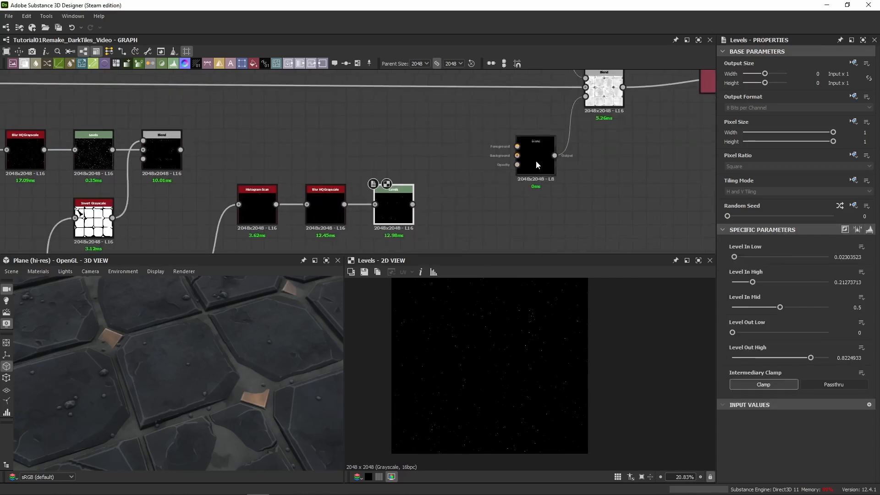
pyautogui.moveTo(532, 169); pyautogui.dragTo(463, 162)
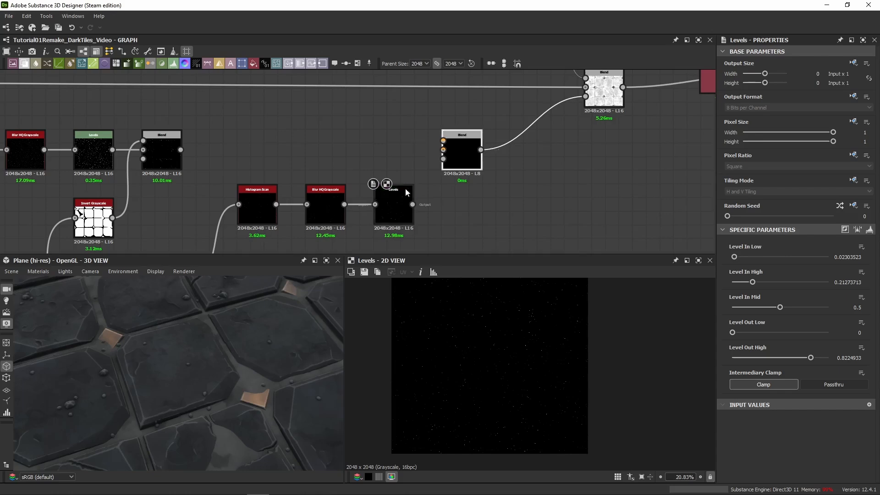
pyautogui.moveTo(412, 204); pyautogui.dragTo(442, 141)
pyautogui.doubleClick(463, 158)
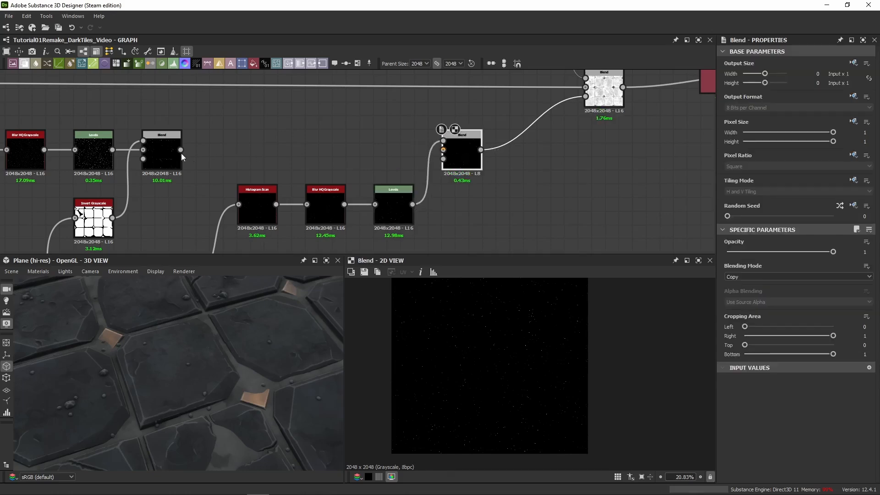
pyautogui.moveTo(181, 150); pyautogui.dragTo(459, 152)
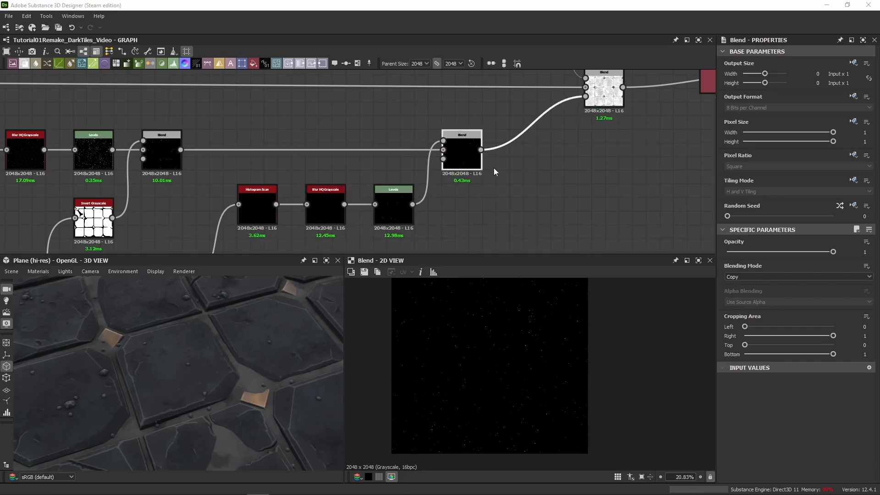
# - Set the Blend that combines both speck layers to Add (Linear Dodge) and check the final roughness Blend
pyautogui.click(467, 155)
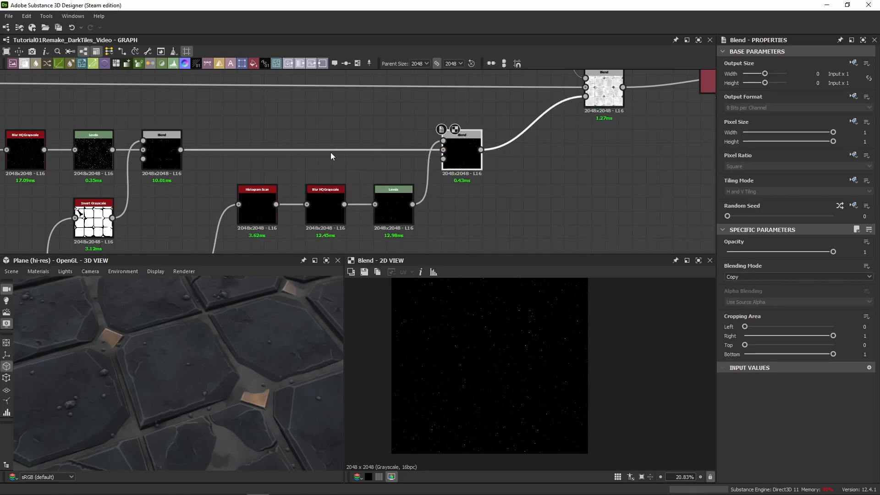
pyautogui.click(171, 153)
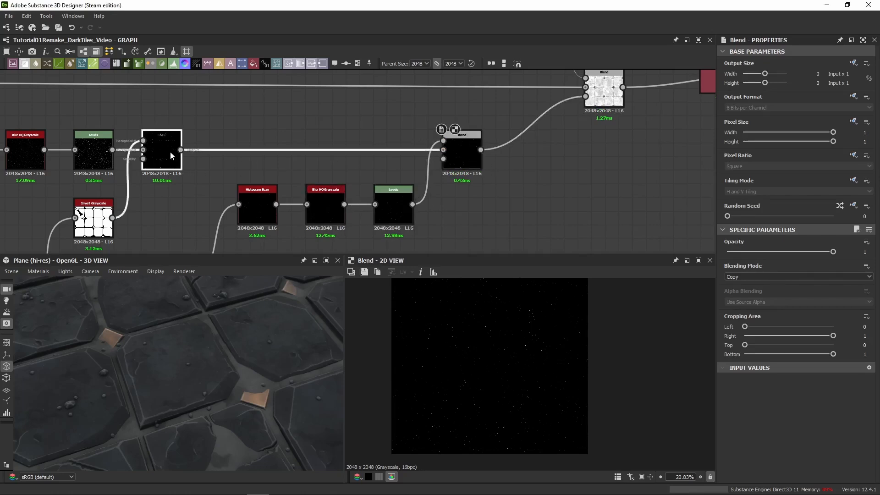
pyautogui.click(412, 211)
pyautogui.click(472, 162)
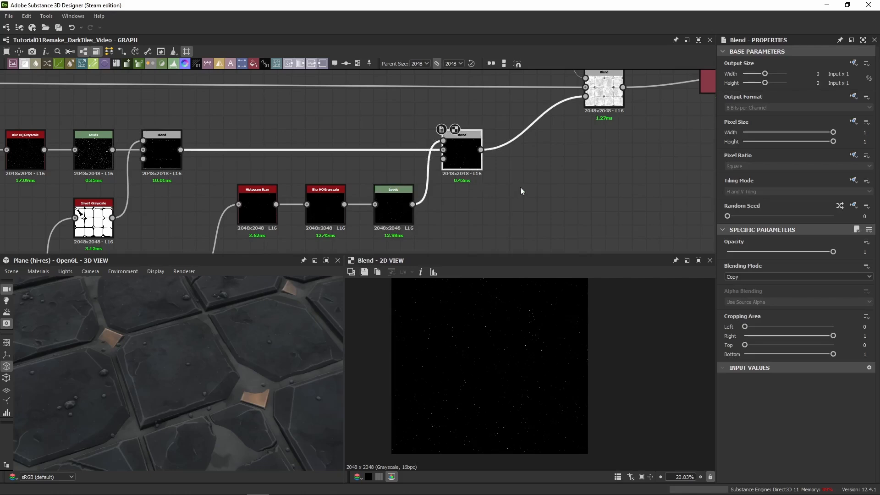
pyautogui.moveTo(520, 187); pyautogui.dragTo(433, 109)
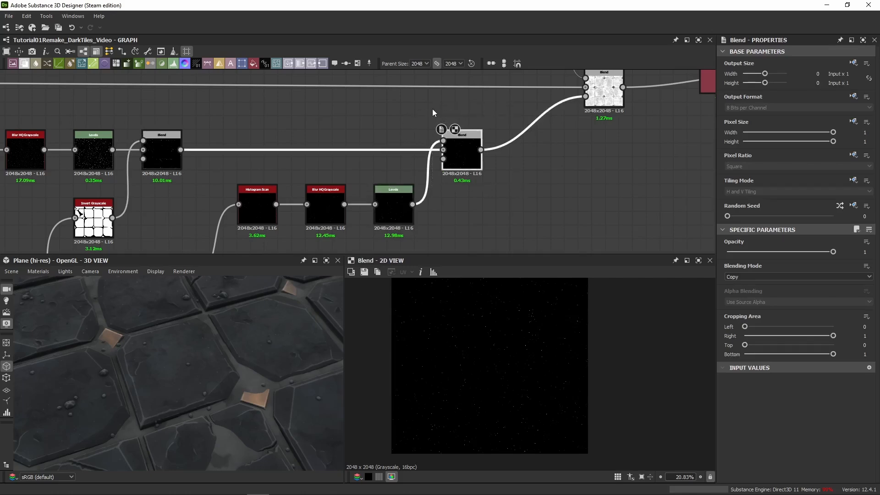
pyautogui.click(743, 278)
pyautogui.click(743, 288)
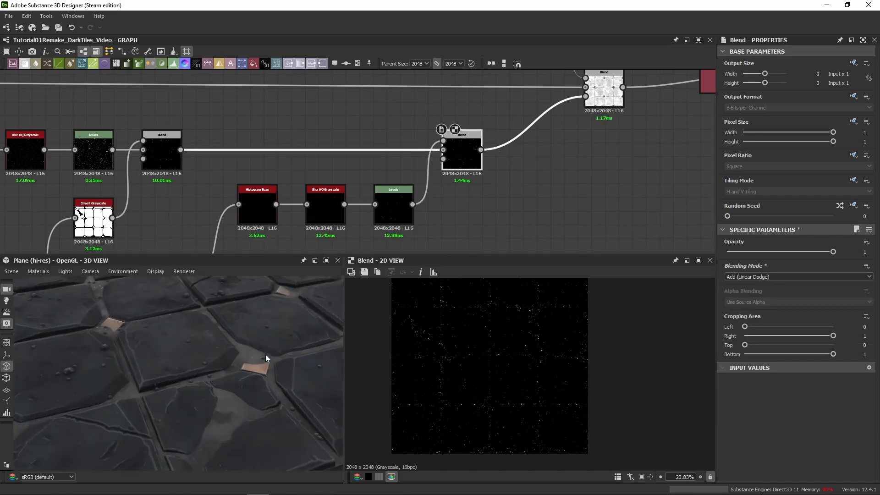
pyautogui.doubleClick(615, 100)
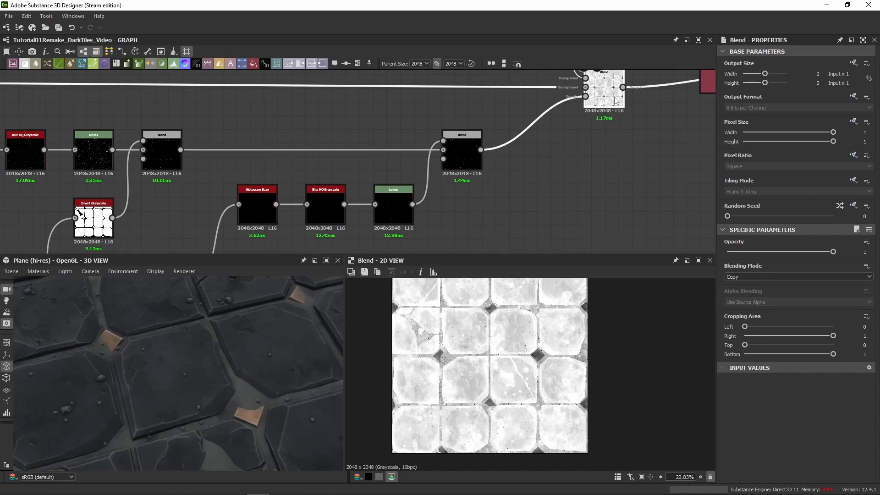
pyautogui.moveTo(491, 114); pyautogui.dragTo(444, 179)
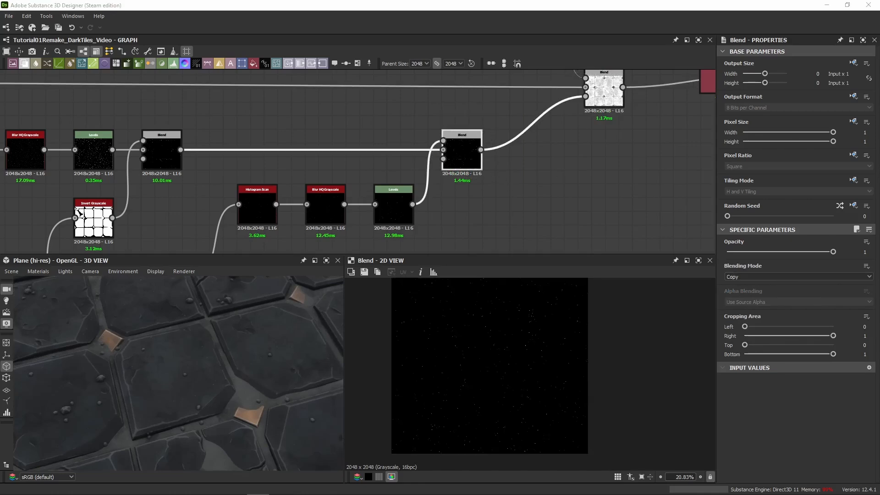
pyautogui.click(735, 278)
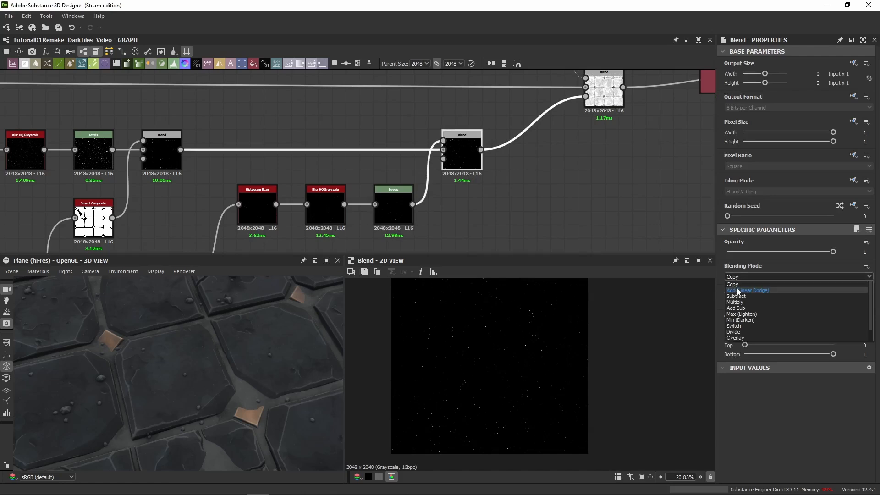
pyautogui.click(738, 292)
# - Undo and redo the blending mode change to compare the specks in the 3D view, and examine the combined mask up close
pyautogui.moveTo(166, 413); pyautogui.dragTo(178, 375)
pyautogui.hotkey('ctrl', 'z')
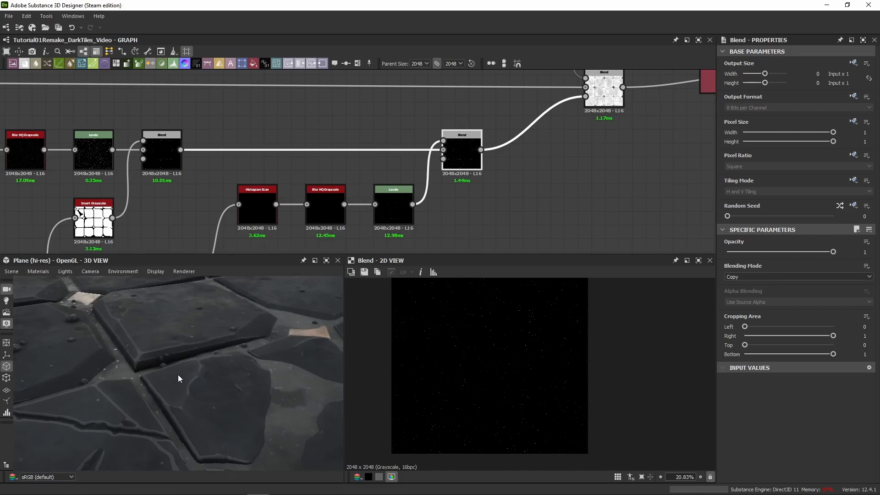
pyautogui.hotkey('ctrl', 'y')
pyautogui.scroll(-1, 496, 312)
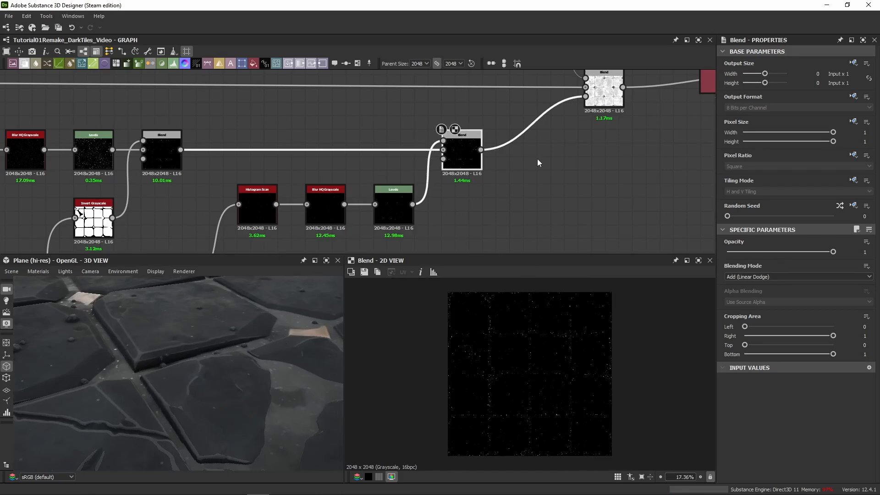
pyautogui.scroll(3, 513, 337)
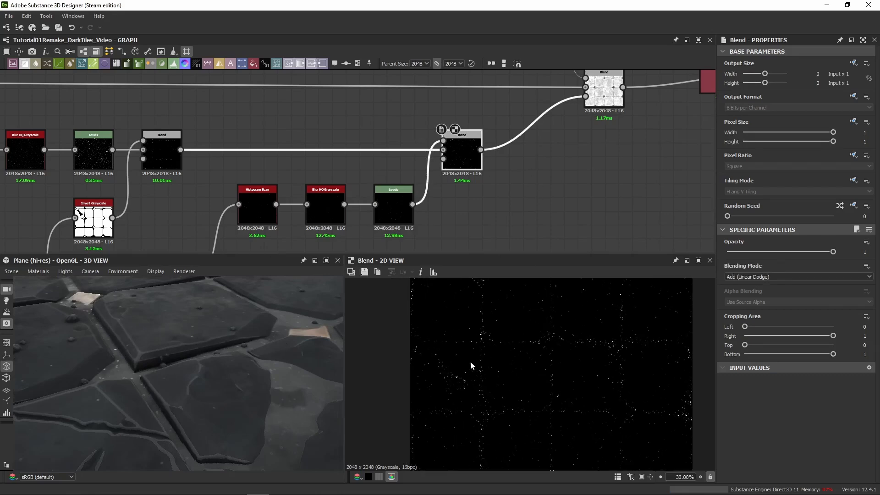
pyautogui.scroll(7, 477, 389)
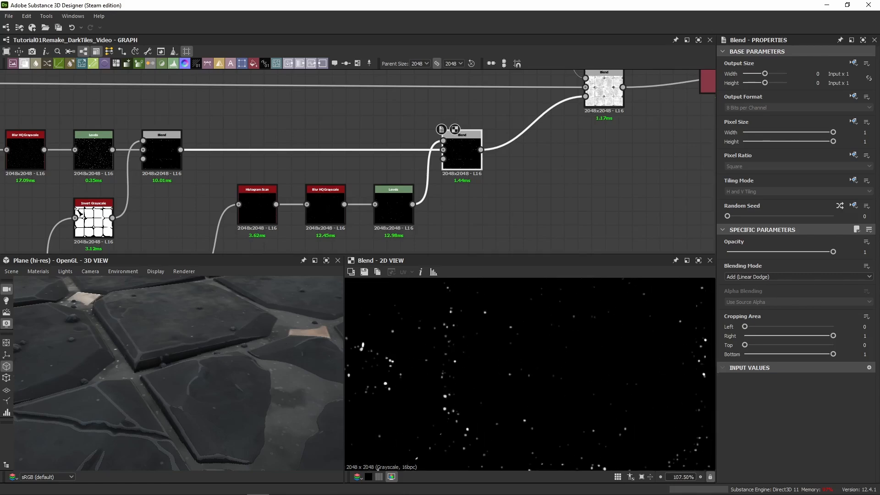
pyautogui.scroll(-4, 508, 195)
# - Move the final roughness Blend and its black Uniform Color closer to the combined speck Blend
pyautogui.moveTo(582, 100); pyautogui.dragTo(492, 125, button='middle')
pyautogui.click(466, 128)
pyautogui.scroll(3, 465, 130)
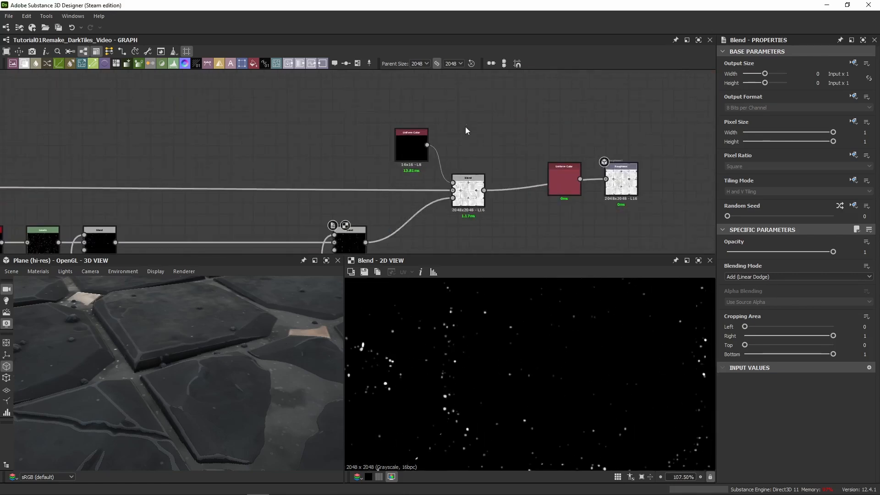
pyautogui.moveTo(466, 125); pyautogui.dragTo(399, 189)
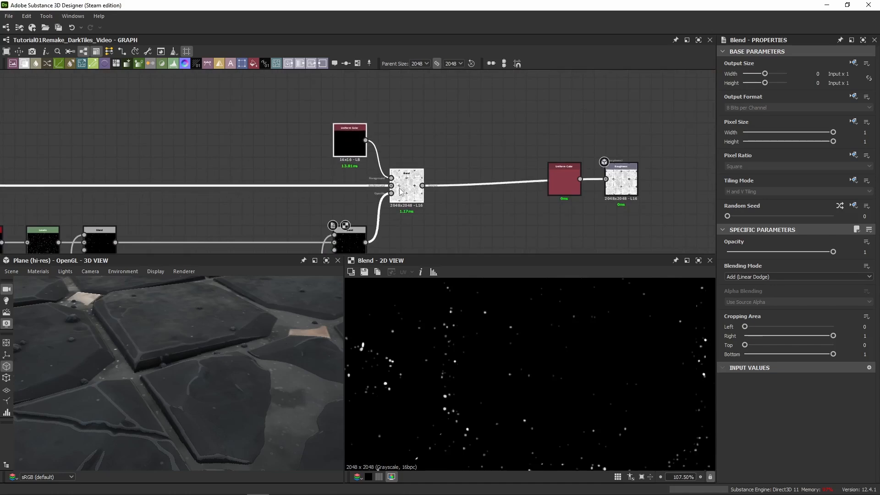
# - Examine the specks in the final roughness Blend against its inputs and check their reflections on the gaps in the 3D view
pyautogui.doubleClick(400, 190)
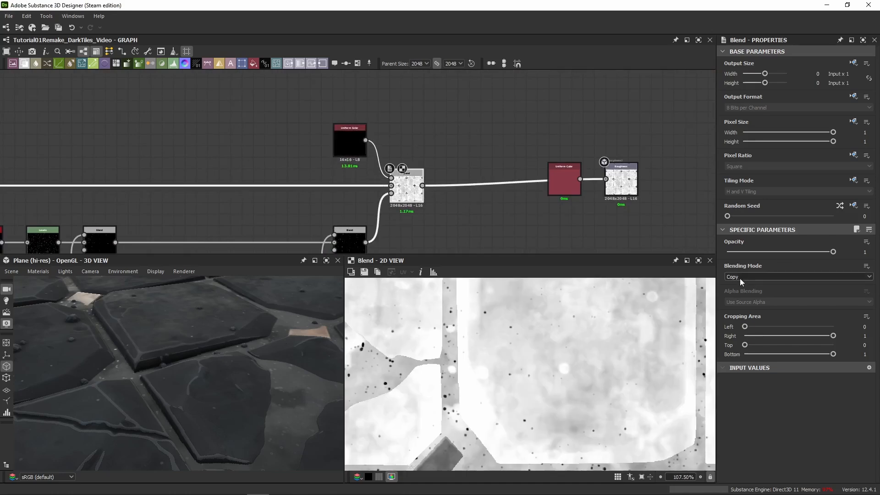
pyautogui.scroll(8, 474, 342)
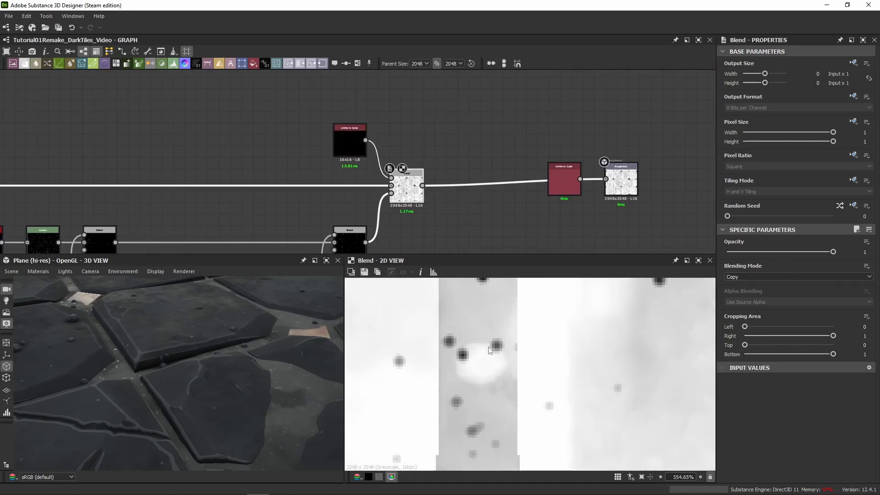
pyautogui.doubleClick(349, 141)
pyautogui.doubleClick(409, 195)
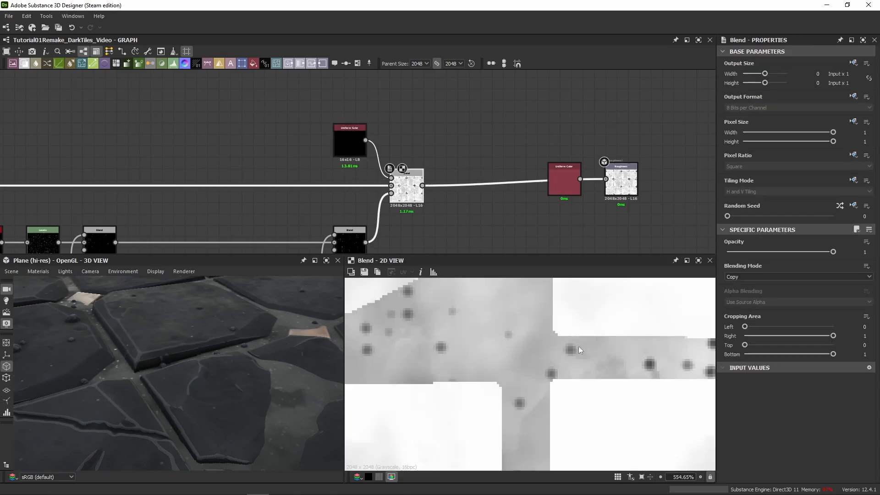
pyautogui.moveTo(418, 191); pyautogui.dragTo(433, 124, button='middle')
pyautogui.doubleClick(360, 185)
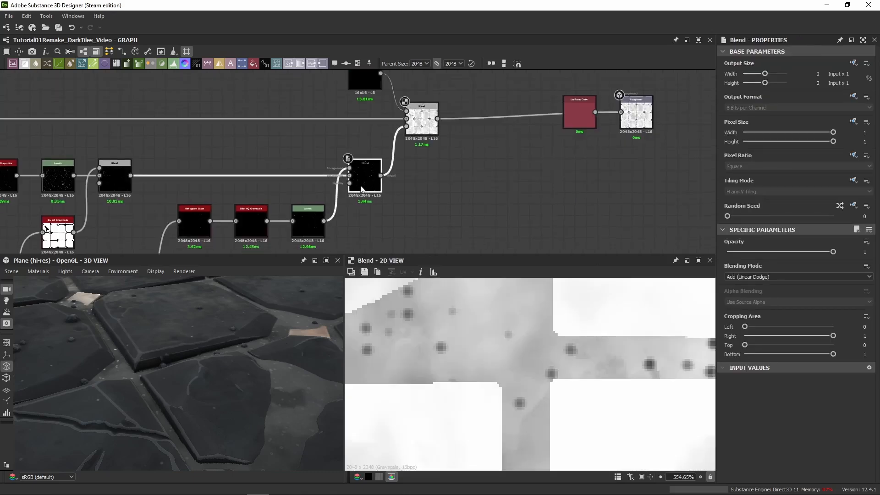
pyautogui.scroll(-12, 512, 370)
pyautogui.click(431, 132)
pyautogui.doubleClick(431, 132)
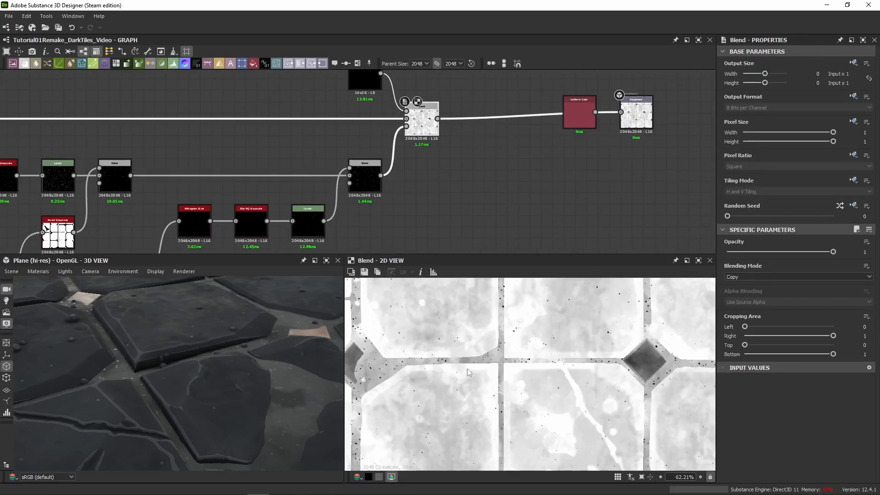
pyautogui.scroll(5, 510, 332)
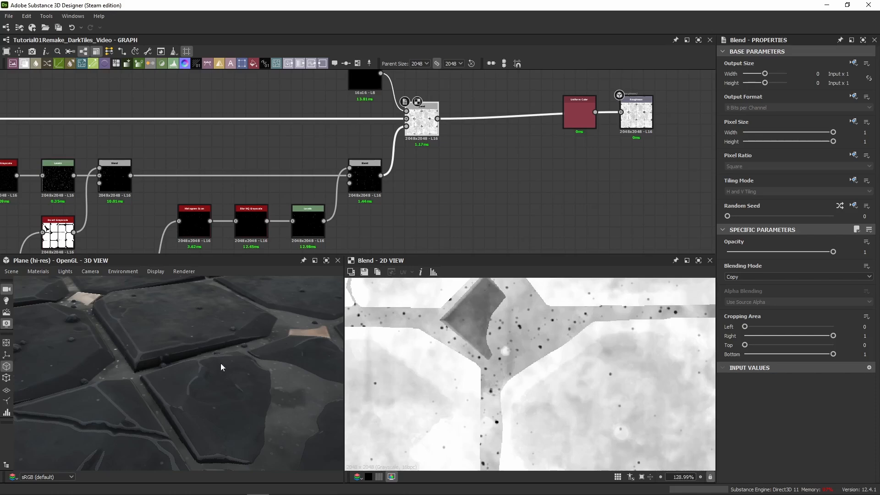
pyautogui.moveTo(220, 362)
pyautogui.mouseDown()
pyautogui.moveTo(131, 356)
pyautogui.moveTo(249, 378)
pyautogui.moveTo(378, 387)
pyautogui.moveTo(495, 373)
pyautogui.moveTo(273, 325)
pyautogui.moveTo(217, 369)
pyautogui.moveTo(230, 351)
pyautogui.mouseUp()
pyautogui.scroll(3, 167, 350)
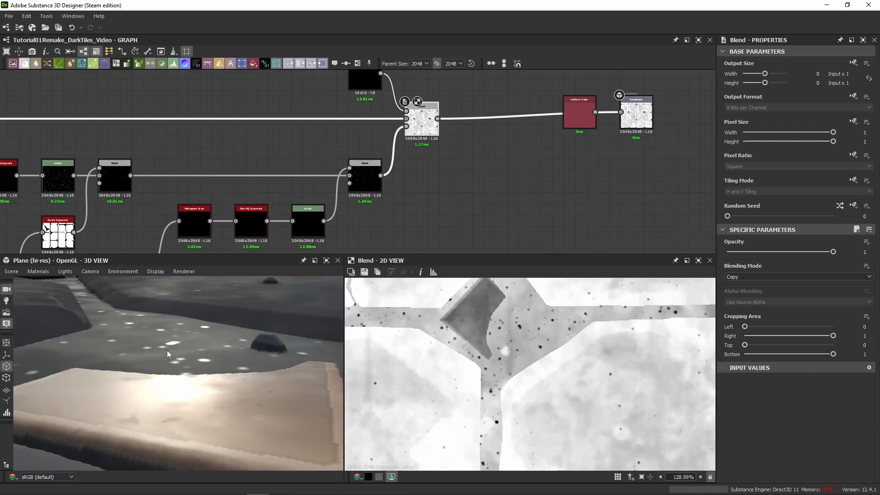
# - Move the red Uniform Color node above the link between the final Blend and the roughness output
pyautogui.moveTo(548, 156); pyautogui.dragTo(447, 224, button='middle')
pyautogui.moveTo(468, 195); pyautogui.dragTo(469, 151)
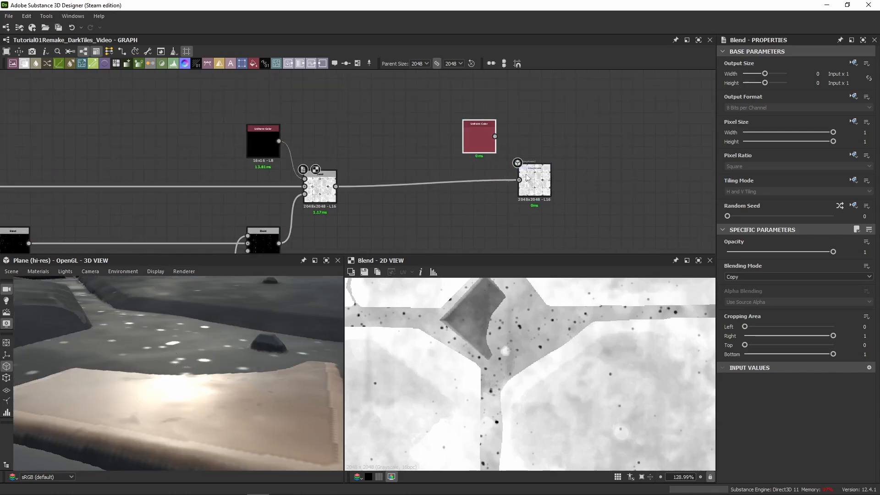
# - Move the roughness output with its red Uniform Color and the final base color nodes farther along, aligned with their chains
pyautogui.moveTo(527, 178); pyautogui.dragTo(528, 189)
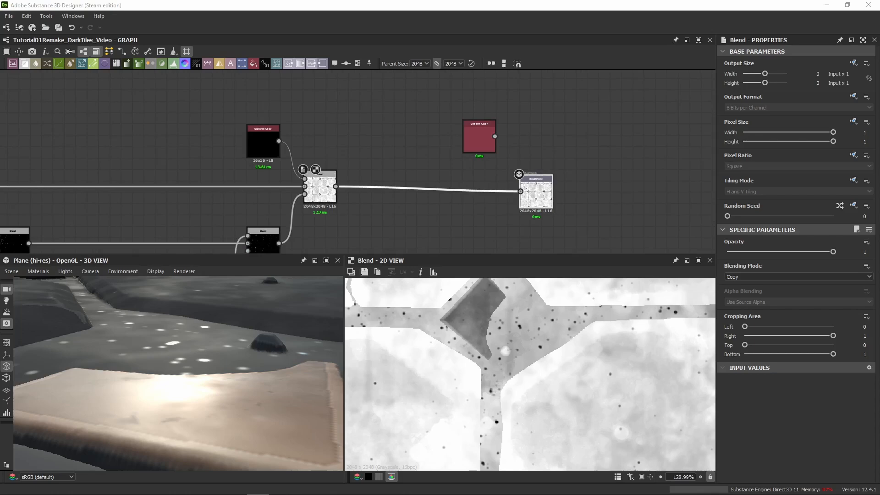
pyautogui.scroll(-3, 386, 205)
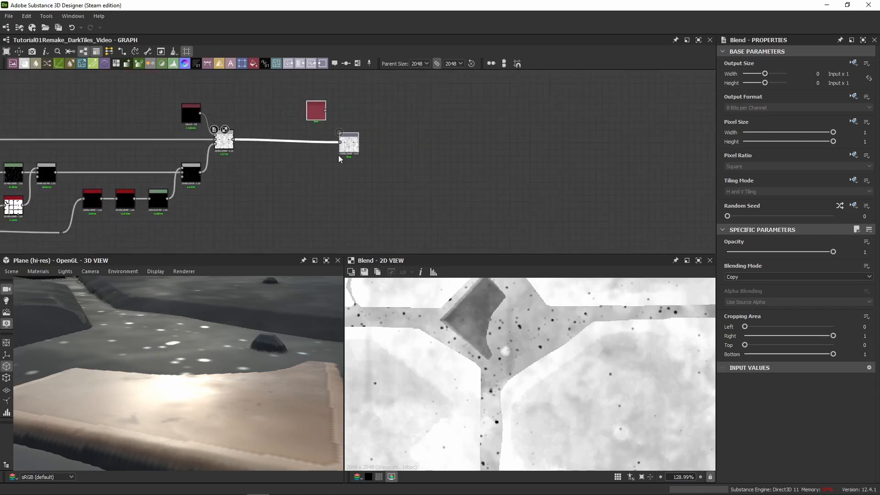
pyautogui.moveTo(339, 156); pyautogui.dragTo(435, 153)
pyautogui.moveTo(362, 128); pyautogui.dragTo(296, 166)
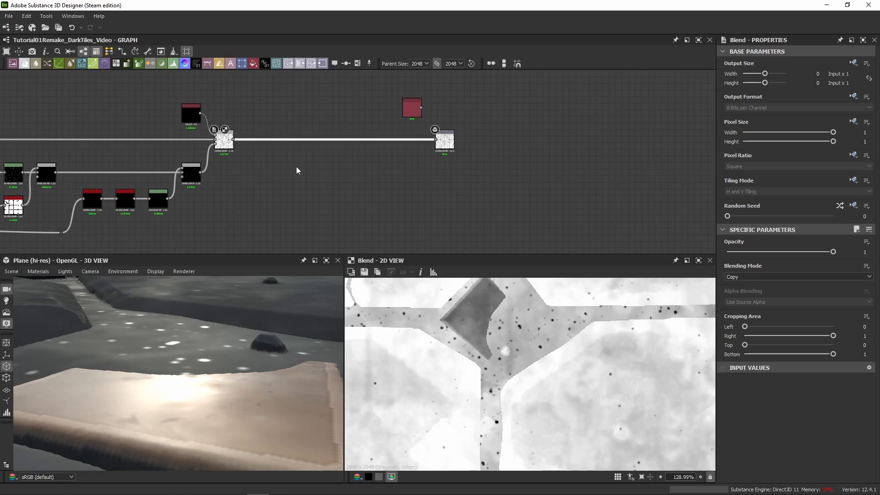
pyautogui.scroll(-5, 480, 226)
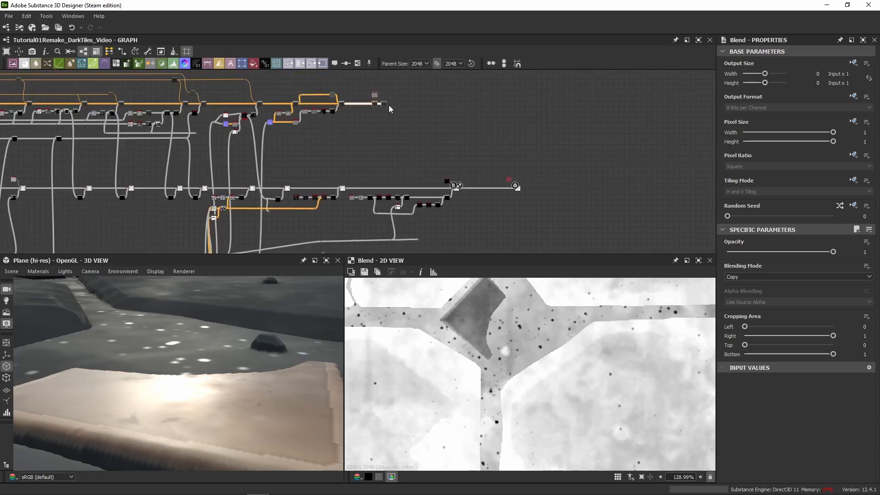
pyautogui.moveTo(385, 105); pyautogui.dragTo(512, 107)
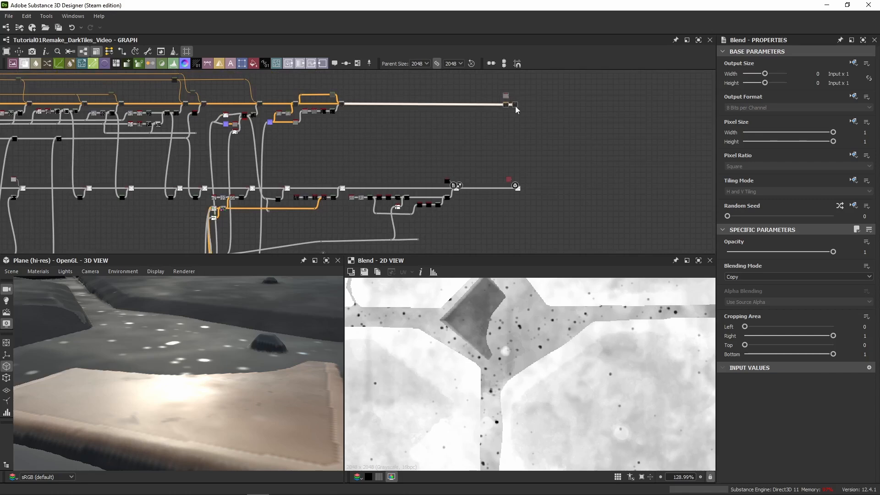
# - Display the combined speck Blend and route its output to a Dot placed just below the final base color link
pyautogui.scroll(3, 479, 213)
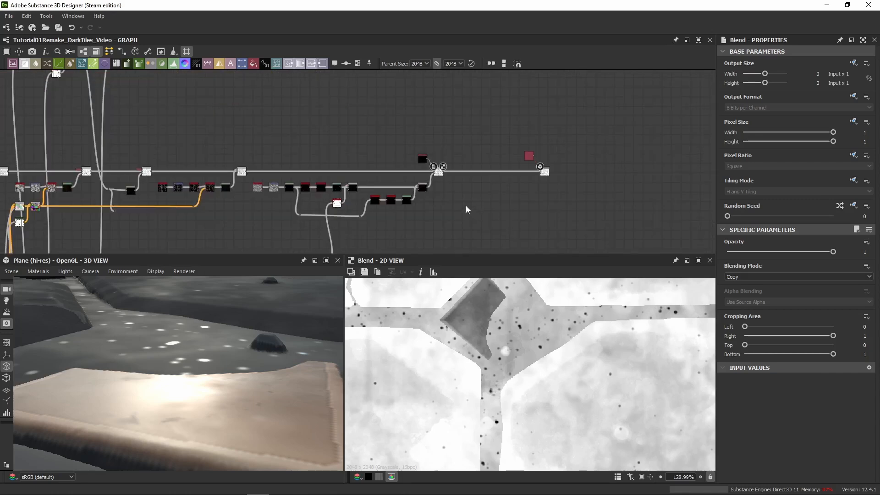
pyautogui.scroll(4, 535, 189)
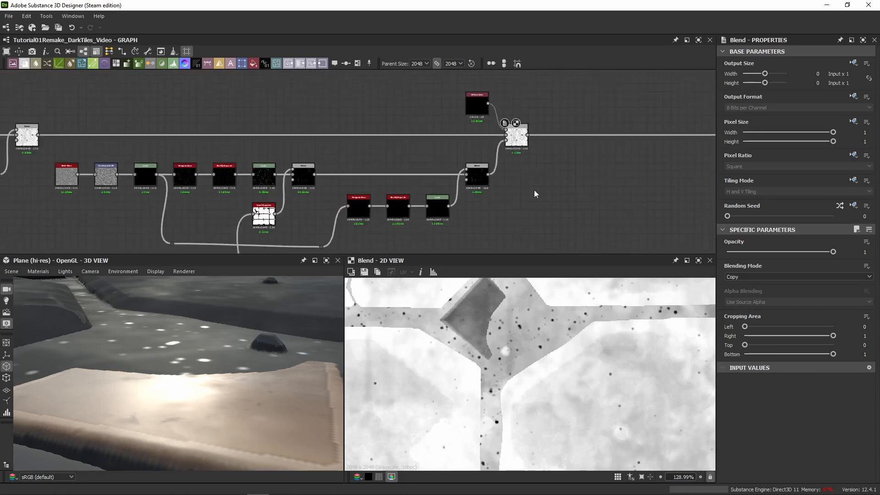
pyautogui.doubleClick(452, 170)
pyautogui.scroll(-3, 509, 383)
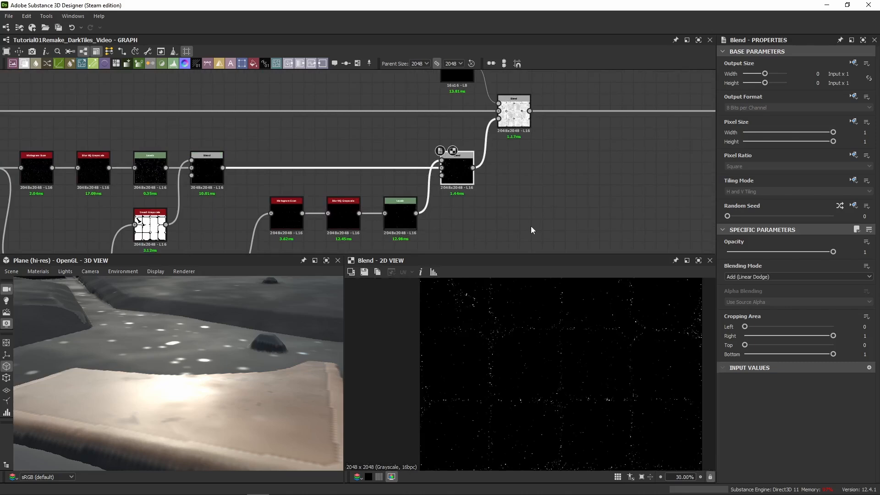
pyautogui.moveTo(531, 227); pyautogui.dragTo(515, 252, button='middle')
pyautogui.moveTo(459, 192); pyautogui.dragTo(500, 96)
pyautogui.moveTo(500, 69); pyautogui.dragTo(502, 240, button='middle')
pyautogui.moveTo(497, 177); pyautogui.dragTo(486, 222, button='middle')
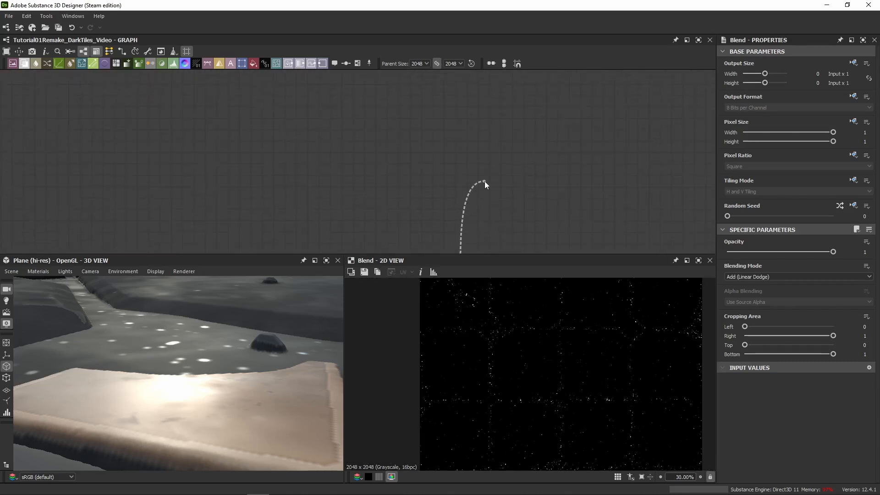
pyautogui.moveTo(485, 177); pyautogui.dragTo(483, 224, button='middle')
pyautogui.scroll(-3, 470, 179)
pyautogui.click(482, 162)
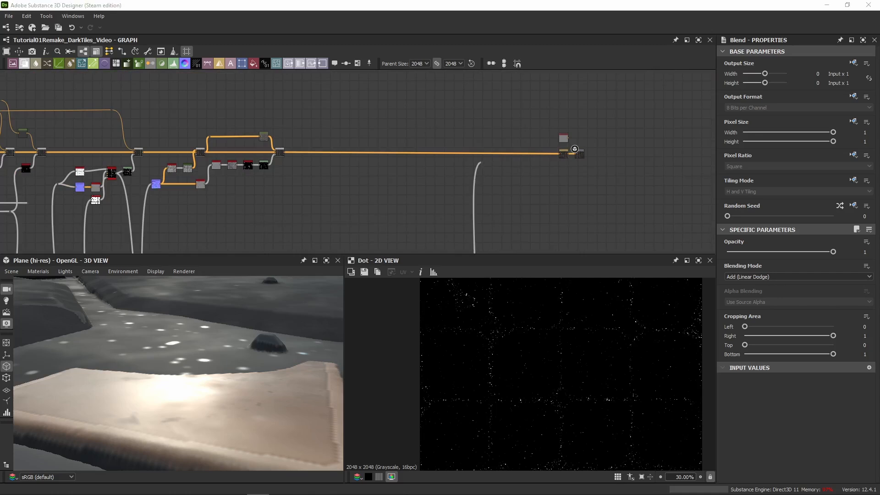
# - Add a Blend near the end of the base color chain, wire it between the chain and the final nodes, and display it
pyautogui.press('Return')
pyautogui.scroll(4, 432, 146)
pyautogui.moveTo(363, 164); pyautogui.dragTo(554, 141)
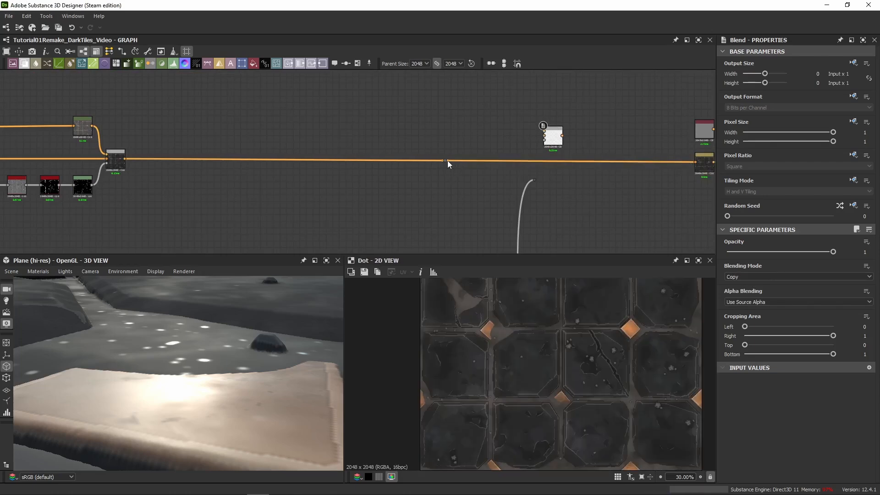
pyautogui.moveTo(445, 161); pyautogui.dragTo(562, 139)
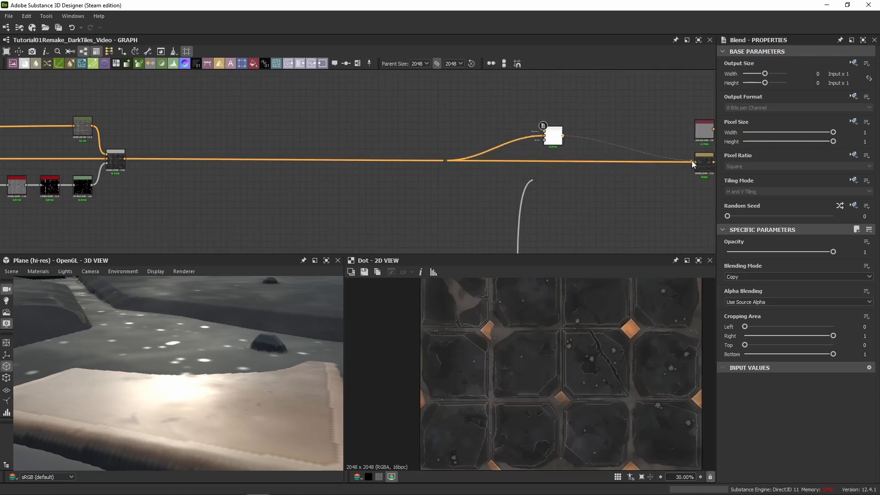
pyautogui.moveTo(691, 161); pyautogui.dragTo(694, 162)
pyautogui.moveTo(556, 143); pyautogui.dragTo(562, 167)
pyautogui.doubleClick(555, 164)
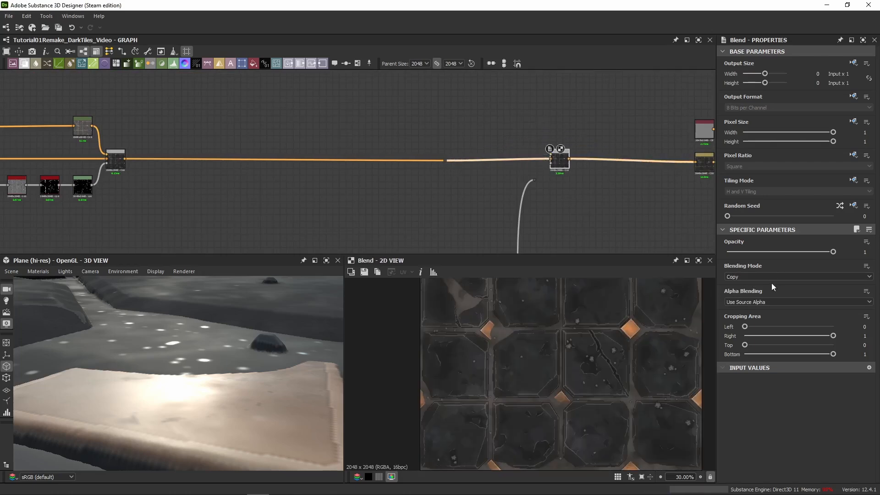
# - Connect the speck mask to the new Blend's opacity input and remove the helper Dots from both links
pyautogui.moveTo(462, 119); pyautogui.dragTo(433, 178)
pyautogui.press('BackSpace')
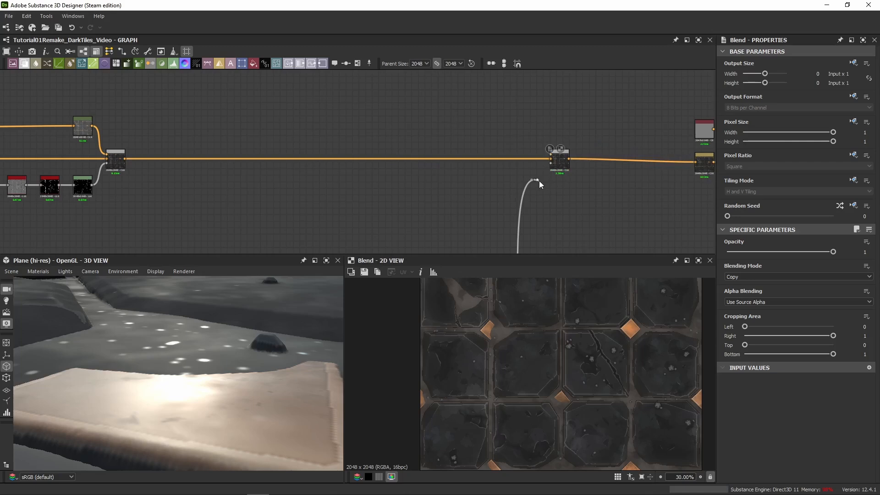
pyautogui.moveTo(538, 180)
pyautogui.mouseDown()
pyautogui.moveTo(554, 166)
pyautogui.moveTo(529, 188)
pyautogui.mouseUp()
pyautogui.press('BackSpace')
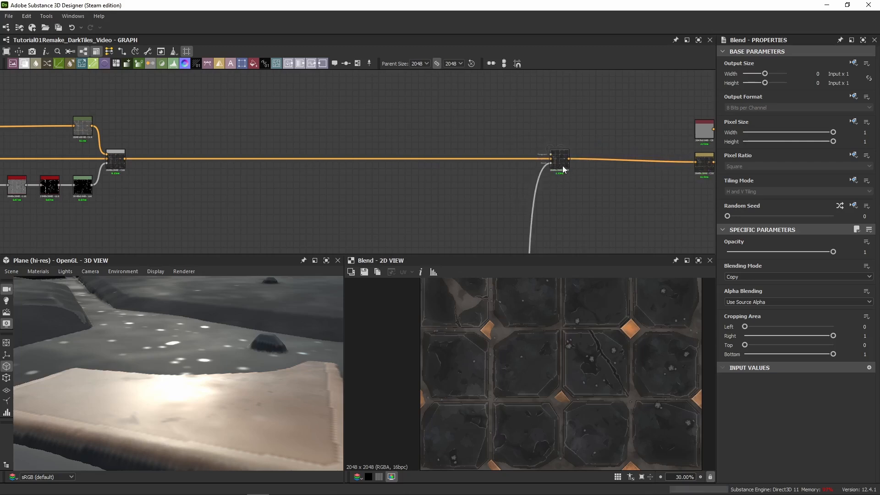
pyautogui.click(563, 166)
# - Connect the orange Uniform Color to the new base color Blend's foreground input, routing the link through a Dot above the graph
pyautogui.scroll(-3, 465, 136)
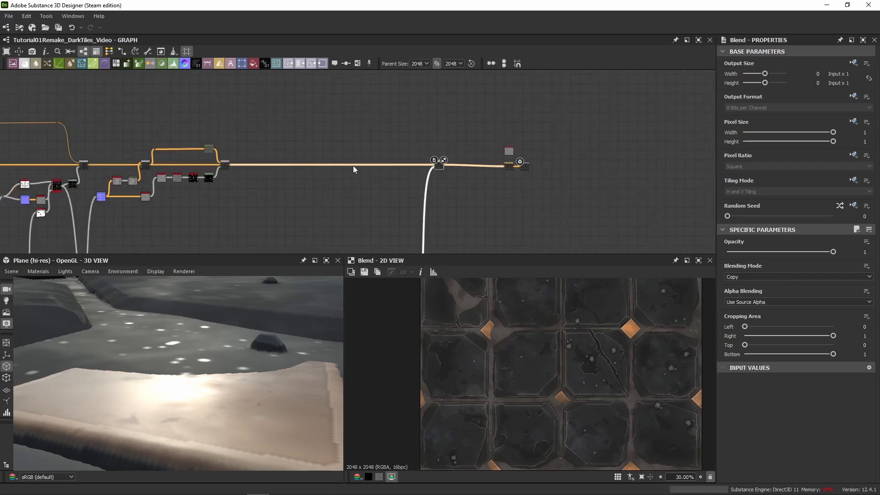
pyautogui.moveTo(228, 321); pyautogui.dragTo(232, 373)
pyautogui.moveTo(100, 361); pyautogui.dragTo(100, 381)
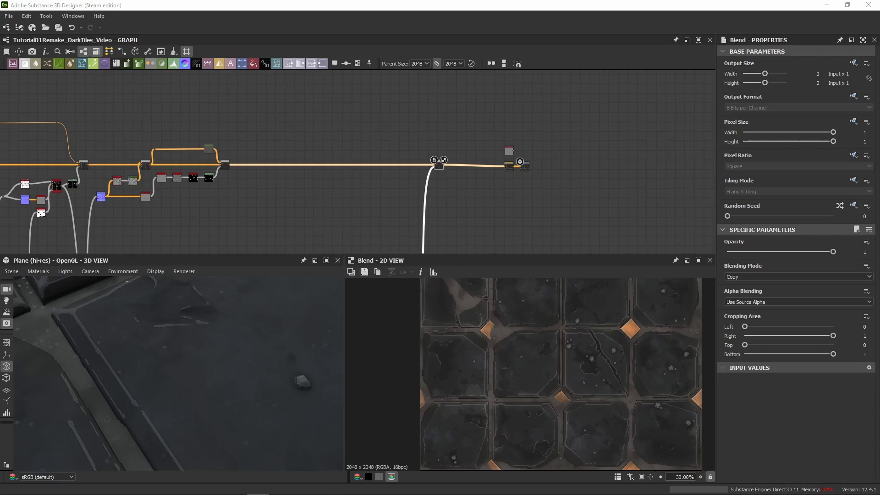
pyautogui.scroll(-5, 358, 90)
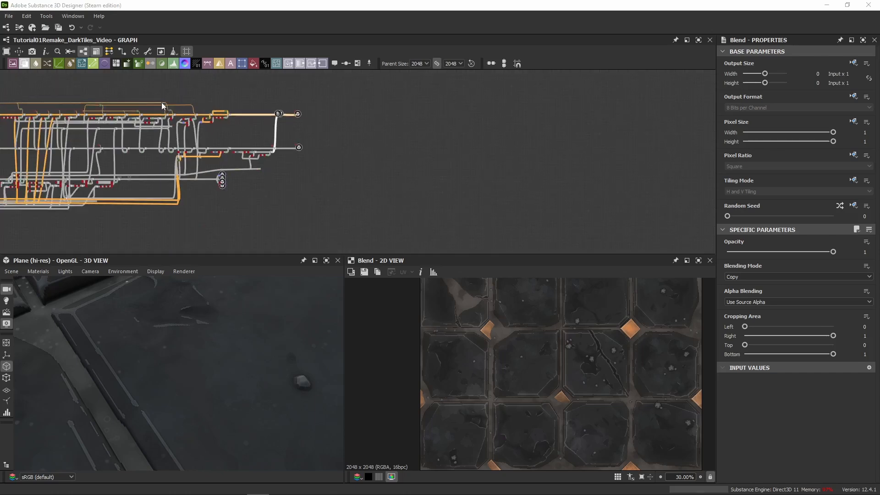
pyautogui.scroll(6, 218, 197)
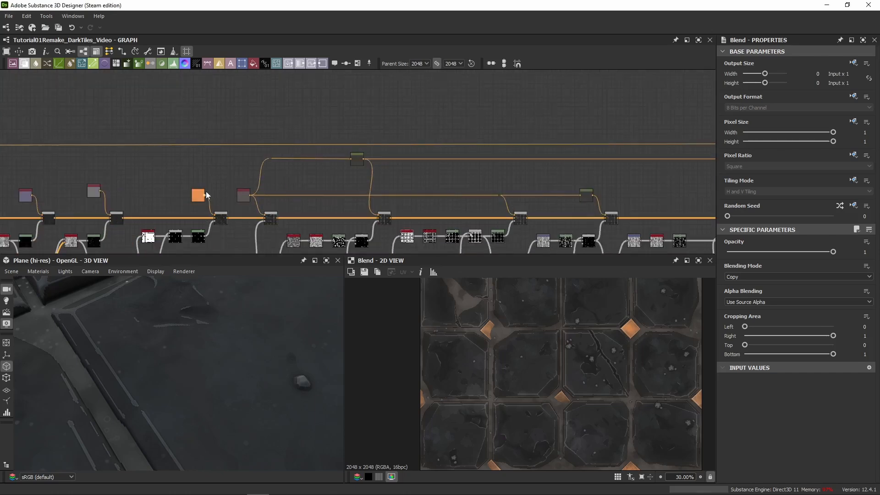
pyautogui.moveTo(224, 114); pyautogui.dragTo(224, 113)
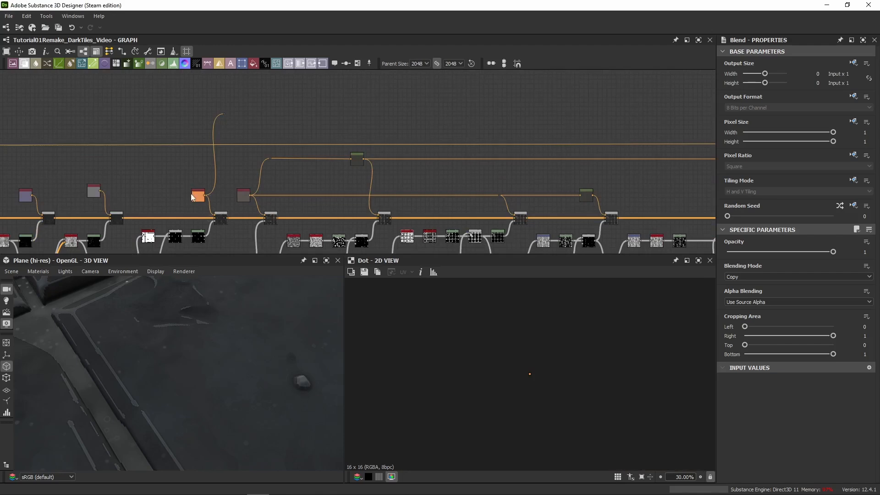
pyautogui.moveTo(227, 114); pyautogui.dragTo(297, 126)
pyautogui.scroll(-3, 197, 137)
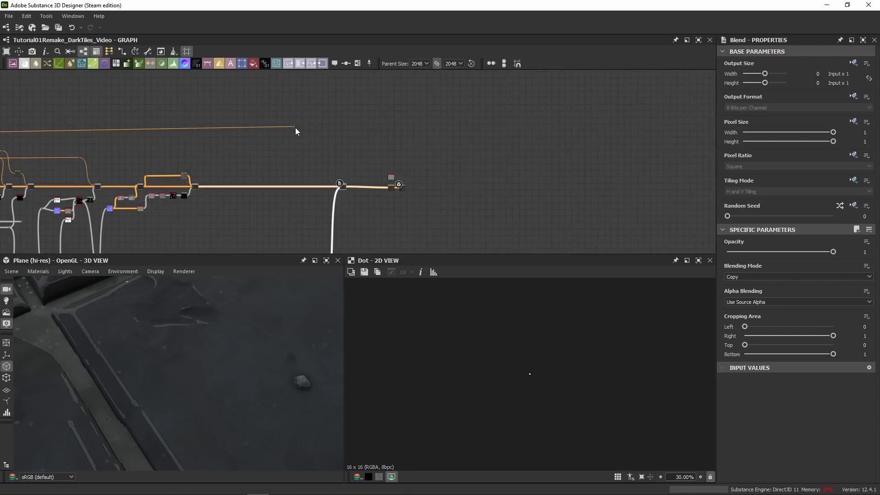
pyautogui.scroll(5, 338, 184)
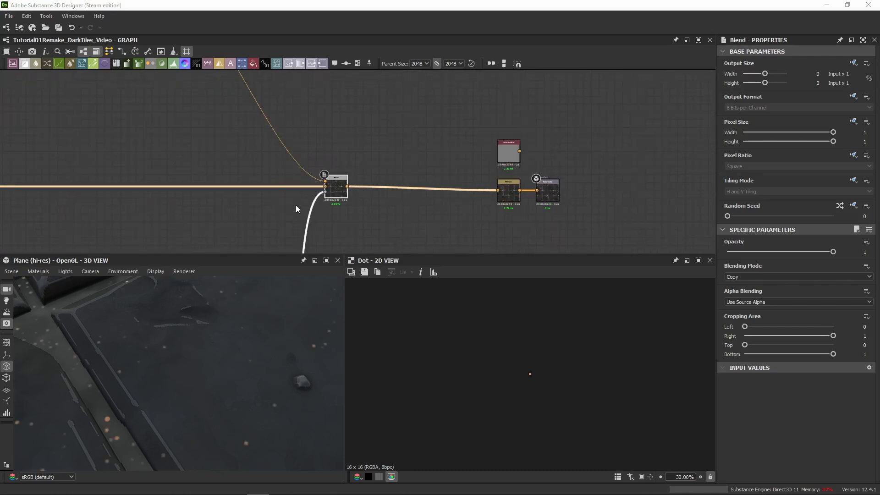
# - Display the new base color Blend and examine the orange specks on the gaps and tiles in the 3D view
pyautogui.doubleClick(337, 188)
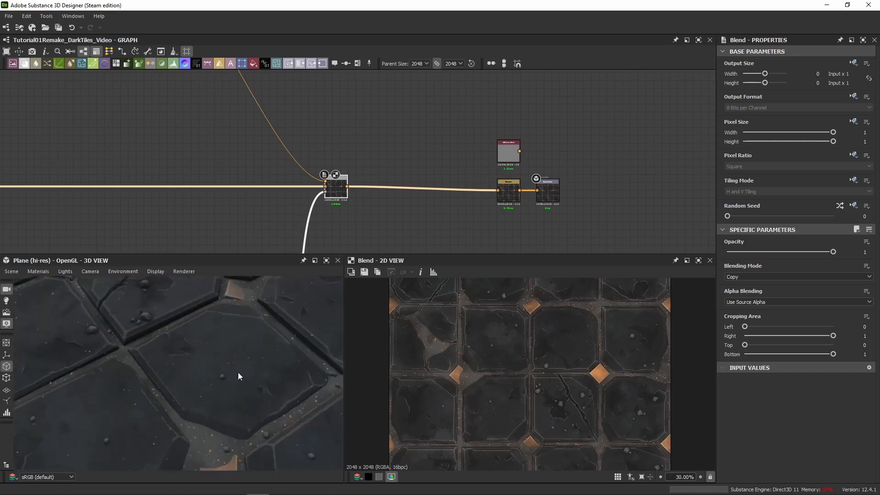
pyautogui.moveTo(238, 372); pyautogui.dragTo(225, 425)
pyautogui.moveTo(168, 387); pyautogui.dragTo(192, 365)
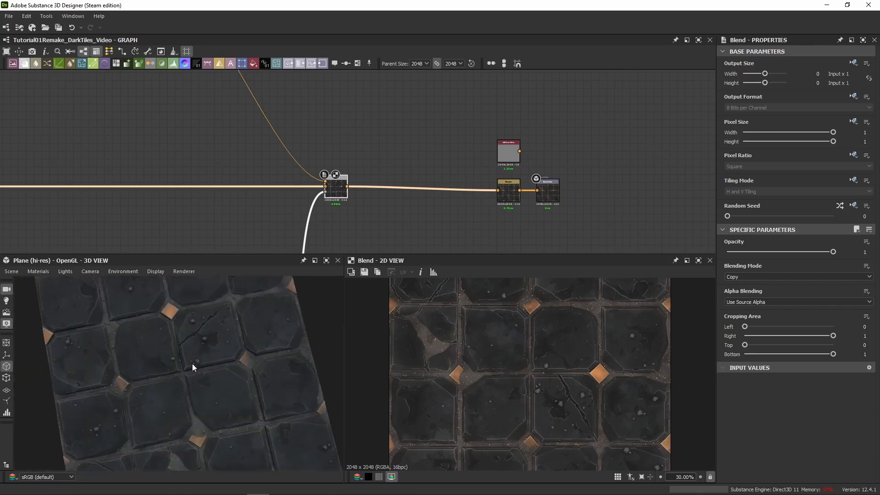
pyautogui.scroll(8, 197, 371)
pyautogui.scroll(6, 196, 370)
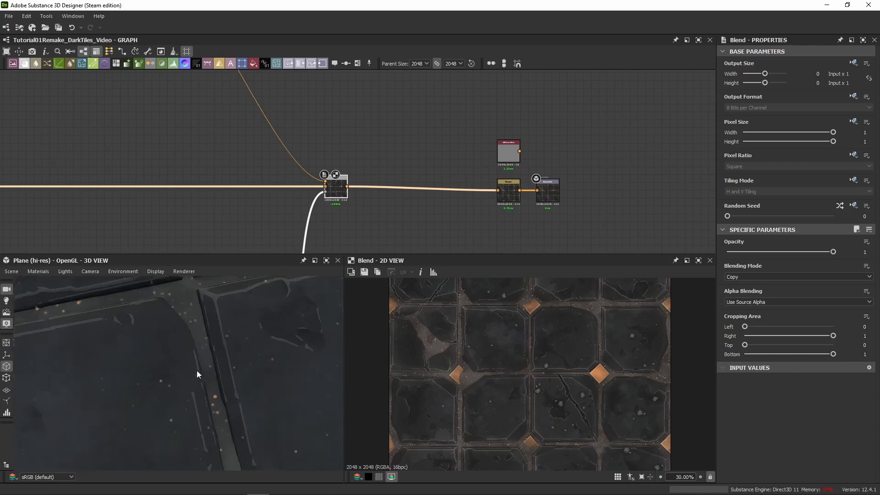
pyautogui.scroll(-6, 246, 398)
# - Try an intensity of 0.1 on the first speck layer's Blur HQ Grayscale, inspect the specks up close and undo it
pyautogui.moveTo(398, 238); pyautogui.dragTo(407, 95, button='middle')
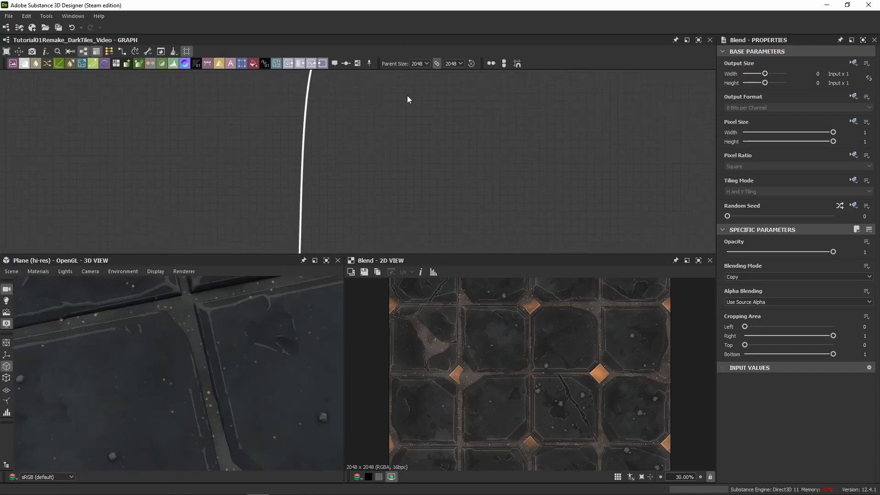
pyautogui.scroll(-5, 390, 115)
pyautogui.moveTo(432, 245); pyautogui.dragTo(512, 167, button='middle')
pyautogui.scroll(6, 512, 168)
pyautogui.moveTo(263, 184); pyautogui.dragTo(517, 83, button='middle')
pyautogui.scroll(4, 403, 134)
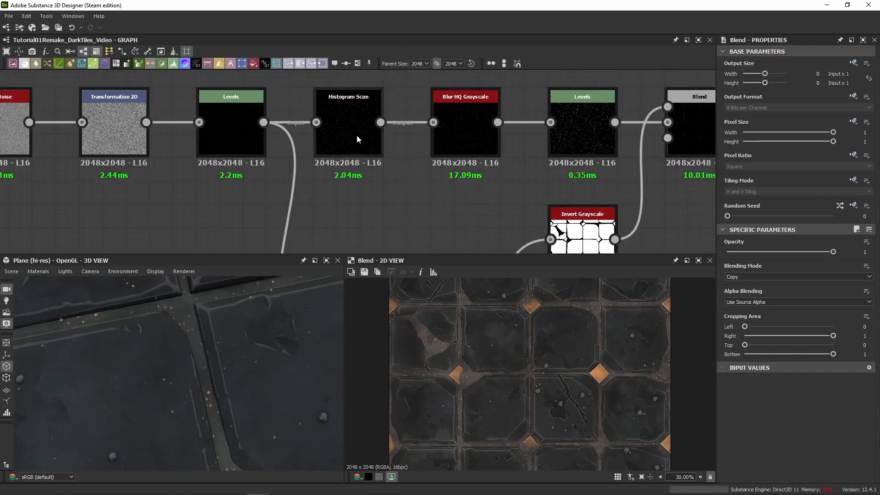
pyautogui.click(459, 137)
pyautogui.click(869, 263)
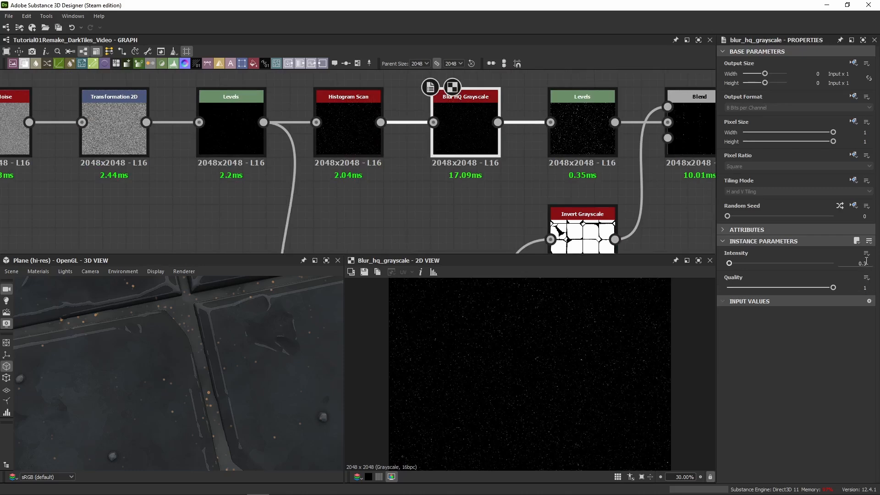
pyautogui.write('1')
pyautogui.press('Return')
pyautogui.scroll(10, 174, 357)
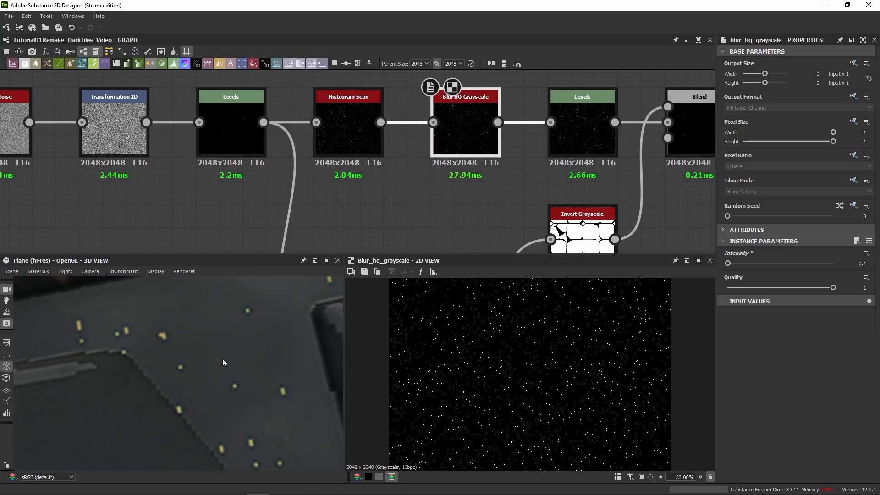
pyautogui.hotkey('ctrl', 'z')
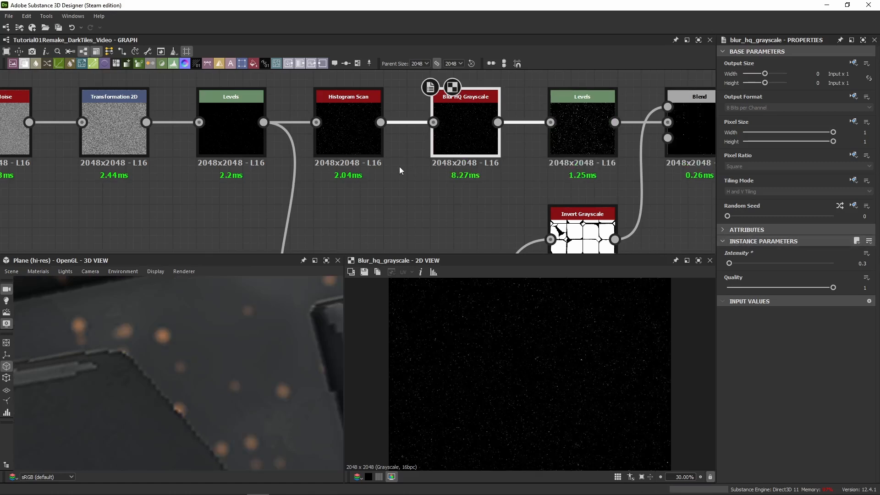
# - Try a Blur HQ Grayscale intensity of 0.2 and set it back to 0.3, comparing the specks in the 3D view
pyautogui.doubleClick(348, 133)
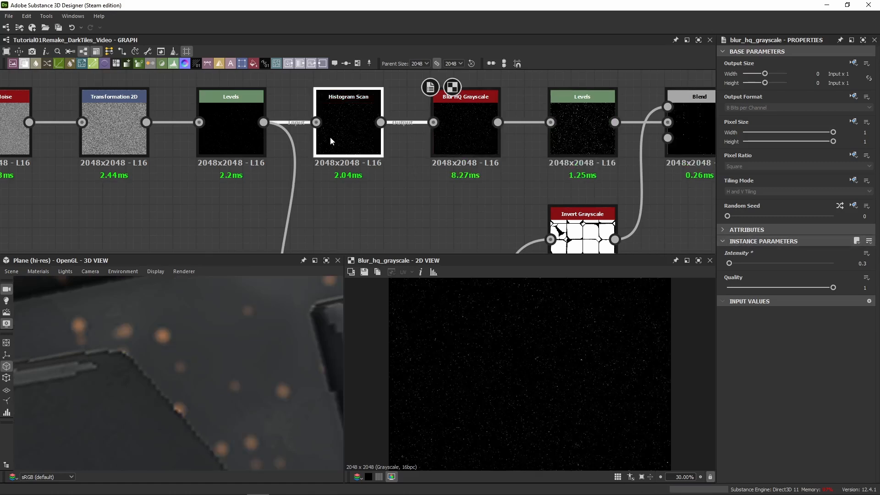
pyautogui.click(490, 147)
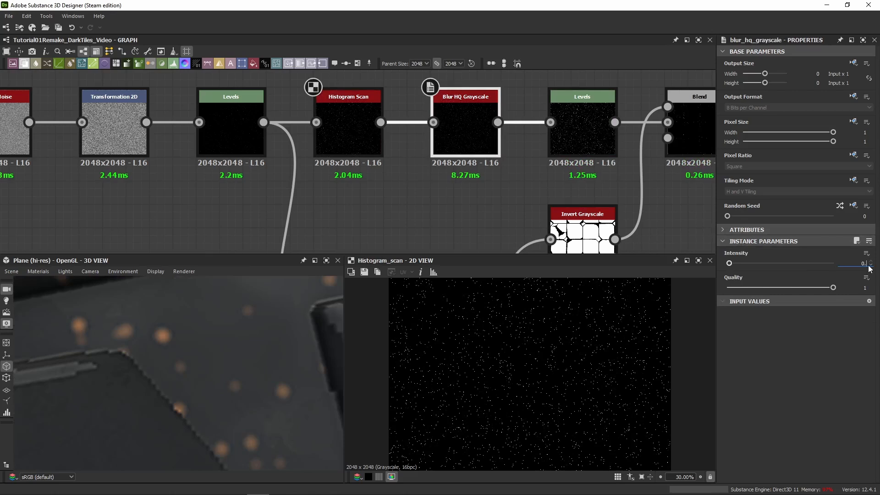
pyautogui.press('Return')
pyautogui.scroll(-10, 271, 391)
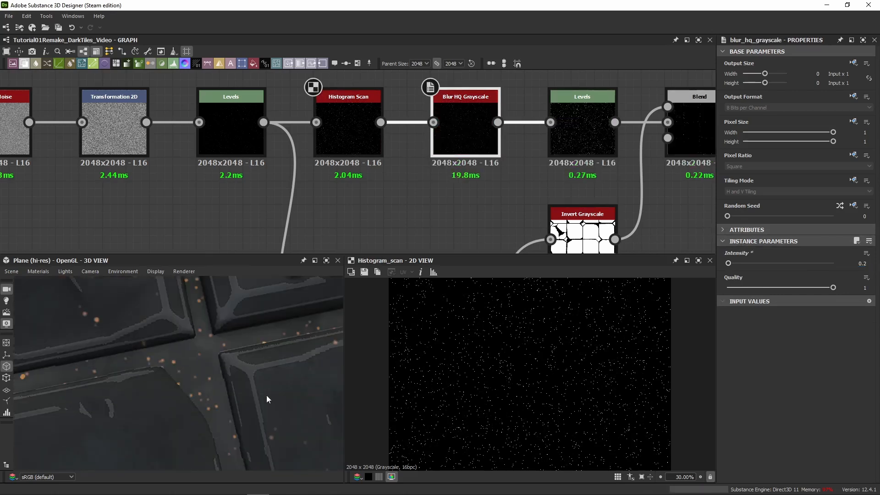
pyautogui.scroll(4, 252, 392)
pyautogui.press('BackSpace')
pyautogui.write('3')
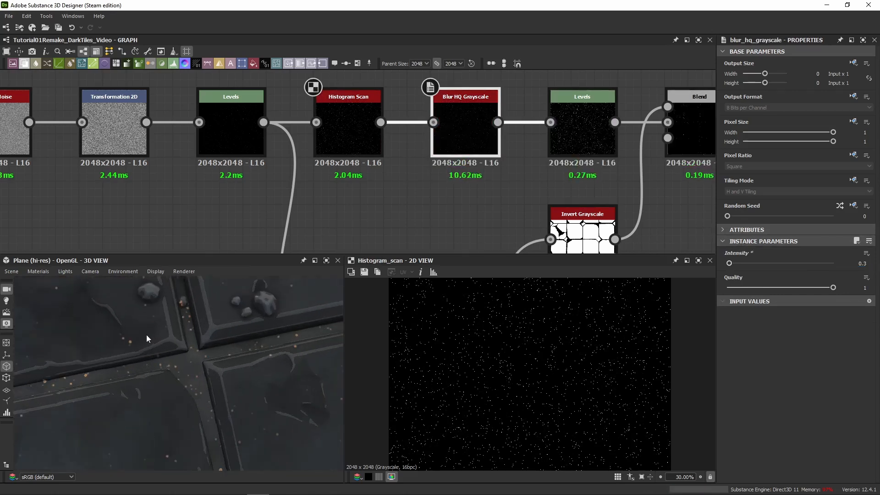
pyautogui.moveTo(166, 369); pyautogui.dragTo(198, 381)
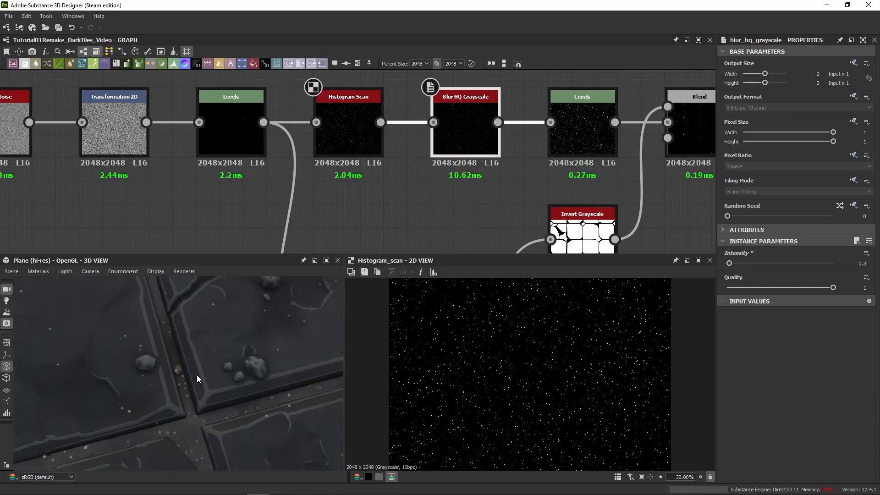
# - Examine the orange specks up close on the gaps, stones and small diamond tile in the 3D view
pyautogui.scroll(-6, 197, 378)
pyautogui.scroll(7, 197, 379)
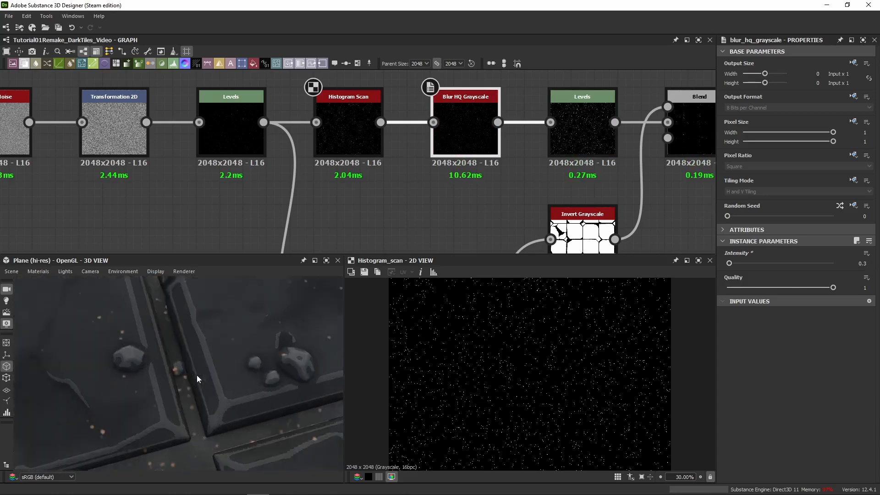
pyautogui.scroll(5, 197, 378)
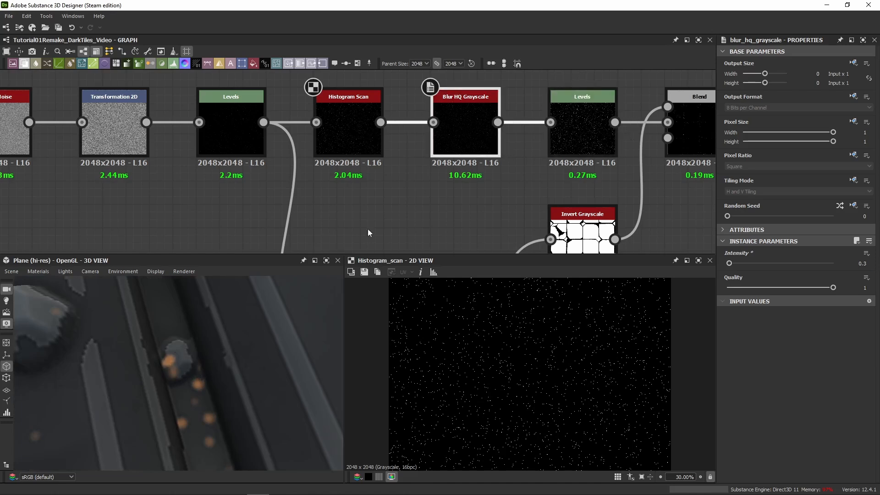
pyautogui.scroll(-6, 192, 359)
pyautogui.scroll(4, 159, 342)
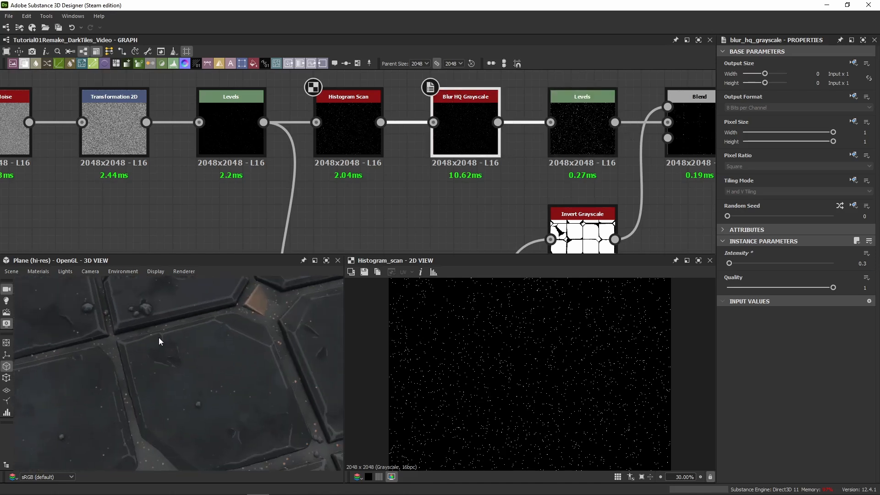
pyautogui.moveTo(175, 373); pyautogui.dragTo(188, 347)
pyautogui.scroll(2, 293, 308)
pyautogui.moveTo(284, 313); pyautogui.dragTo(196, 338, button='middle')
pyautogui.scroll(5, 144, 334)
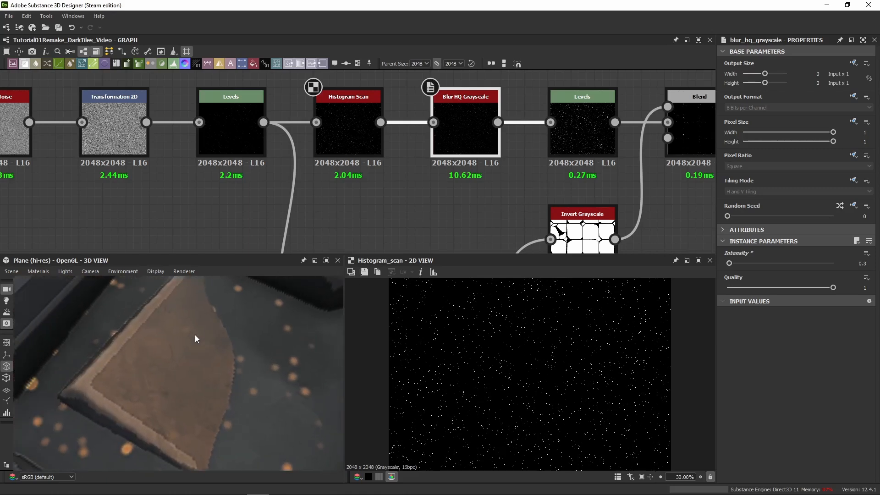
pyautogui.scroll(-3, 161, 352)
# - Locate the orange Uniform Color that feeds the small tiles and specks in the base color chain and open its parameters
pyautogui.scroll(-10, 516, 183)
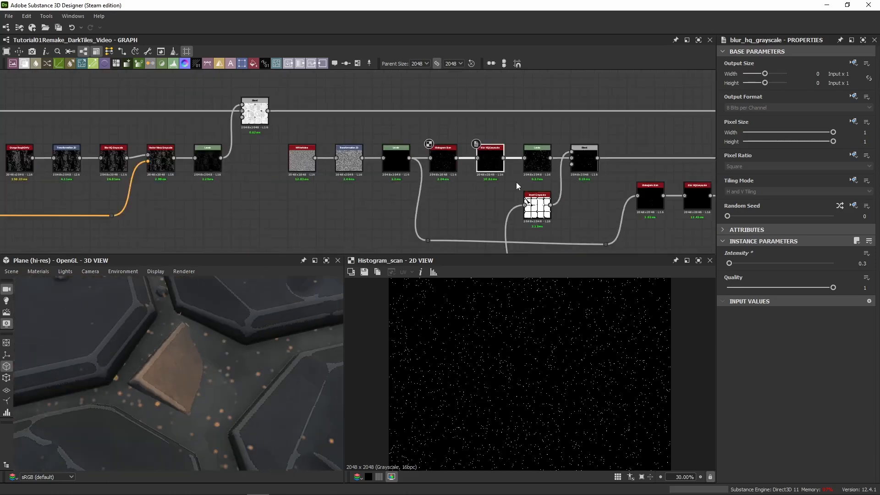
pyautogui.moveTo(367, 94); pyautogui.dragTo(367, 123, button='middle')
pyautogui.scroll(10, 375, 199)
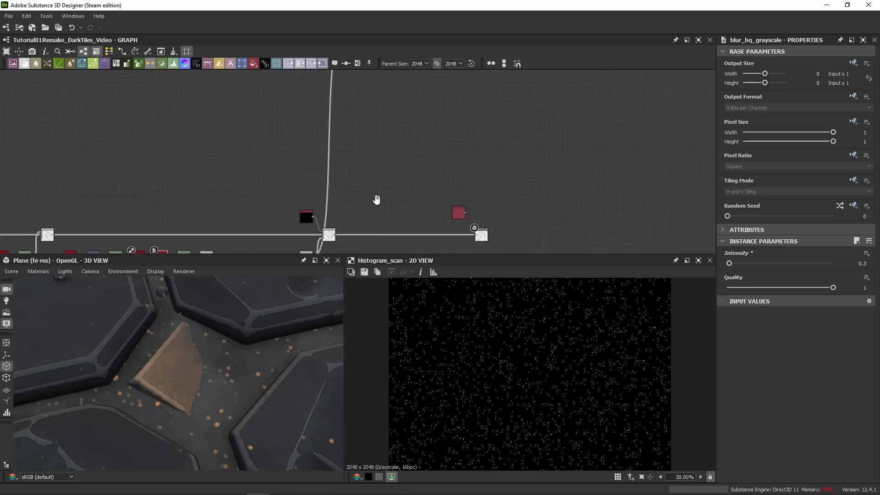
pyautogui.scroll(-2, 142, 354)
pyautogui.scroll(-3, 141, 351)
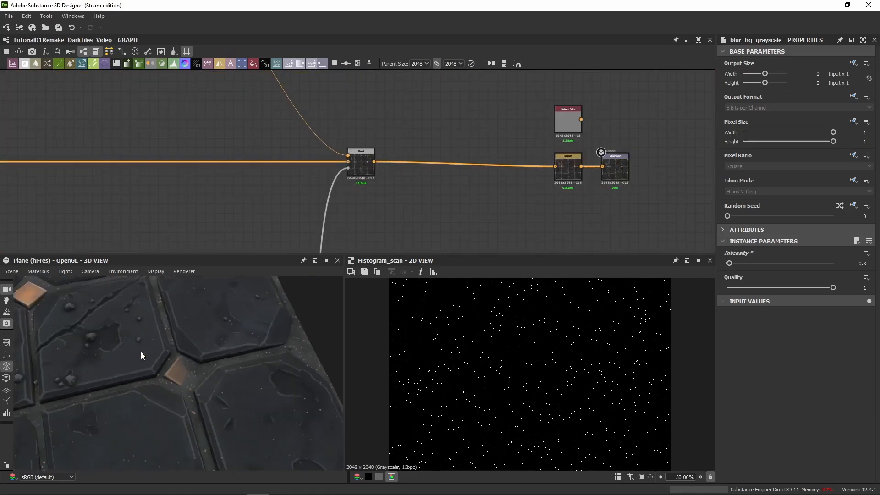
pyautogui.scroll(3, 141, 350)
pyautogui.moveTo(205, 345); pyautogui.dragTo(174, 344)
pyautogui.moveTo(174, 345); pyautogui.dragTo(446, 138, button='middle')
pyautogui.scroll(-5, 194, 108)
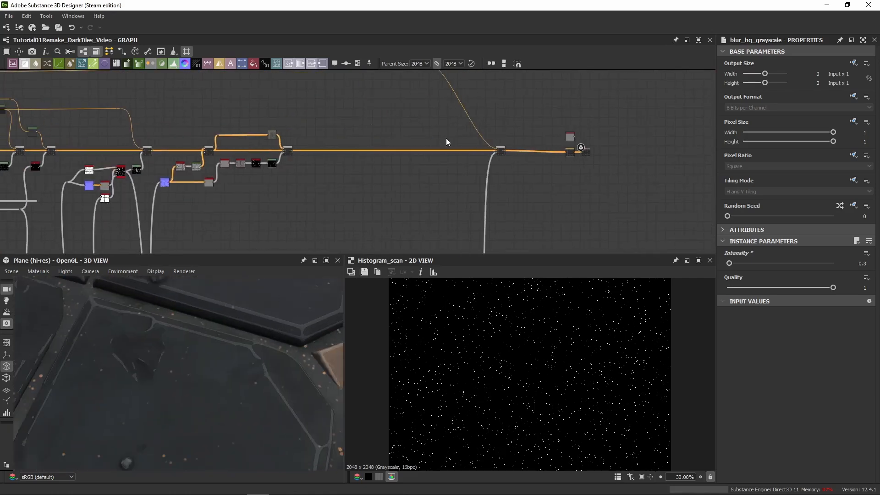
pyautogui.moveTo(297, 420); pyautogui.dragTo(157, 420, button='middle')
pyautogui.moveTo(191, 214); pyautogui.dragTo(479, 225, button='middle')
pyautogui.scroll(4, 251, 163)
pyautogui.moveTo(163, 118); pyautogui.dragTo(504, 144, button='middle')
pyautogui.moveTo(204, 125); pyautogui.dragTo(490, 142, button='middle')
pyautogui.moveTo(157, 113); pyautogui.dragTo(277, 141, button='middle')
pyautogui.moveTo(276, 199); pyautogui.dragTo(273, 199)
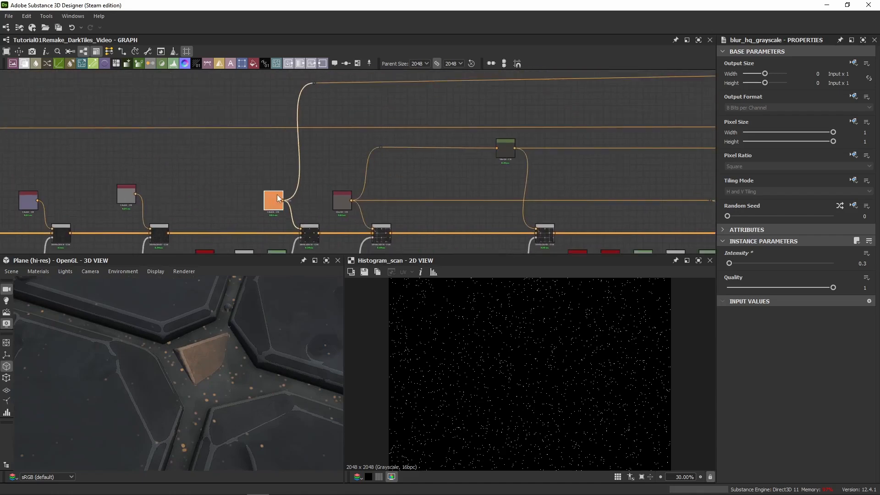
pyautogui.doubleClick(265, 204)
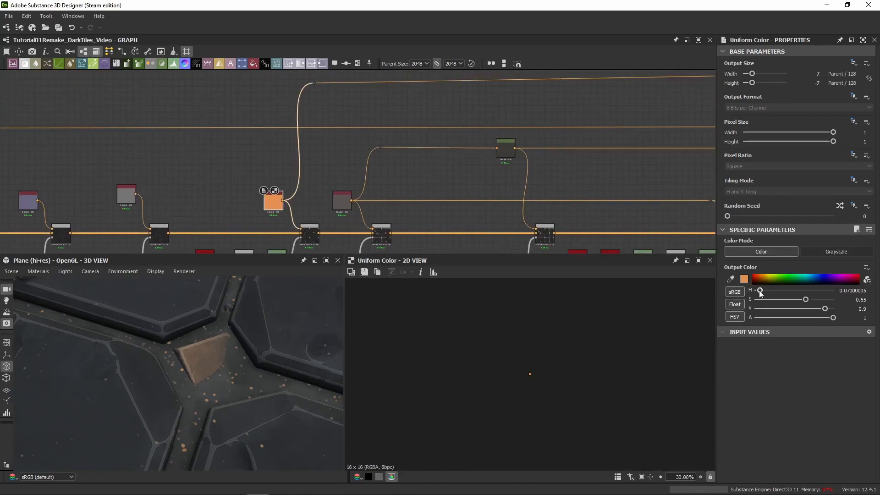
# - Try a green hue and a hue of 0 on the Uniform Color, comparing the small tiles and specks in 3D
pyautogui.moveTo(760, 293); pyautogui.dragTo(779, 293)
pyautogui.scroll(-8, 211, 348)
pyautogui.moveTo(222, 342)
pyautogui.mouseDown()
pyautogui.moveTo(237, 350)
pyautogui.moveTo(212, 333)
pyautogui.mouseUp()
pyautogui.moveTo(777, 291); pyautogui.dragTo(753, 290)
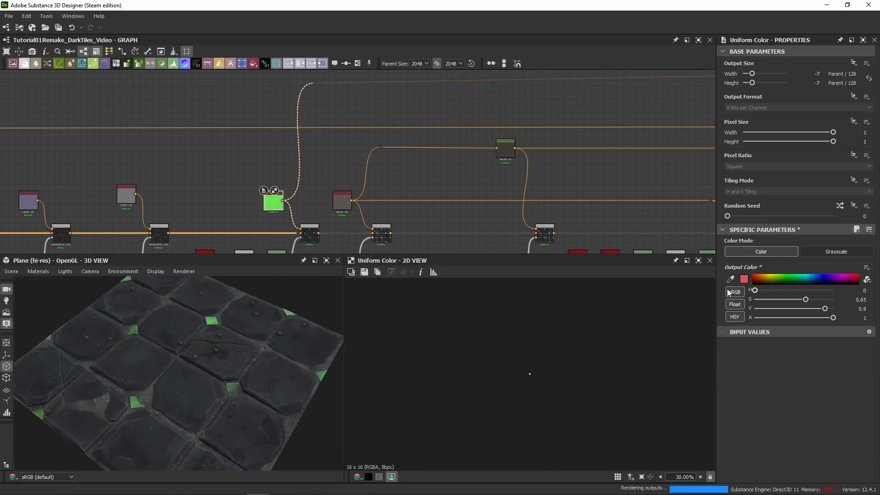
pyautogui.scroll(6, 261, 339)
pyautogui.scroll(6, 189, 329)
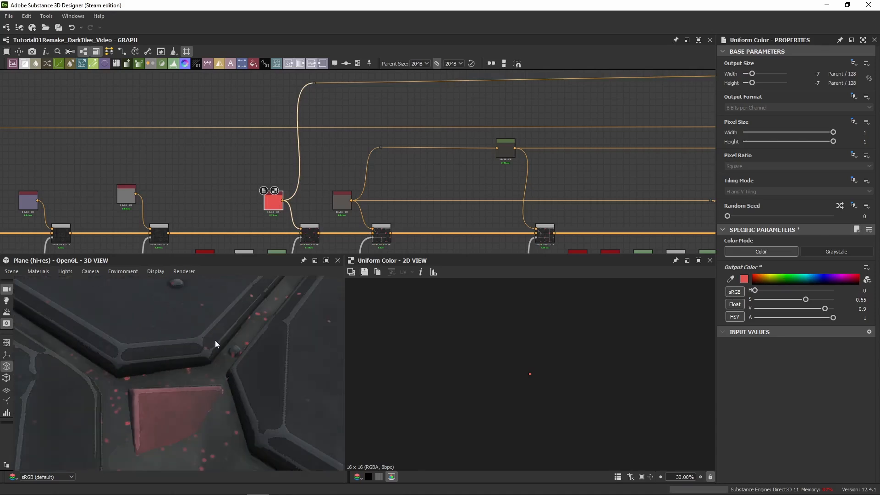
# - Set the Uniform Color's hue to 0.82 and examine the purple small tiles and specks in the 3D view
pyautogui.moveTo(755, 291); pyautogui.dragTo(819, 290)
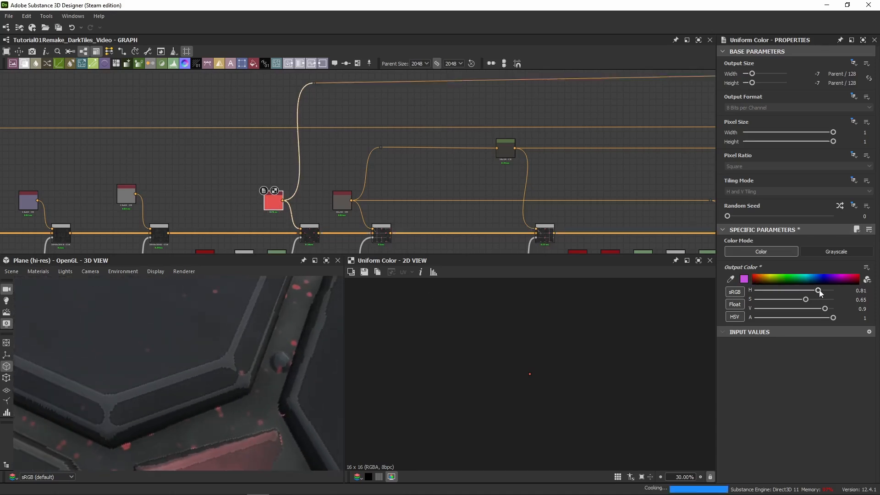
pyautogui.moveTo(270, 330); pyautogui.dragTo(181, 341)
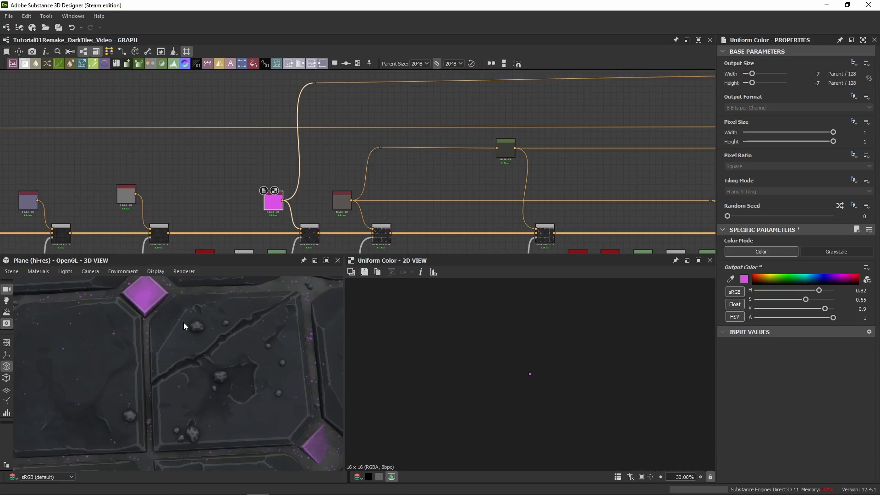
pyautogui.moveTo(146, 293); pyautogui.dragTo(210, 370, button='middle')
pyautogui.scroll(-4, 207, 371)
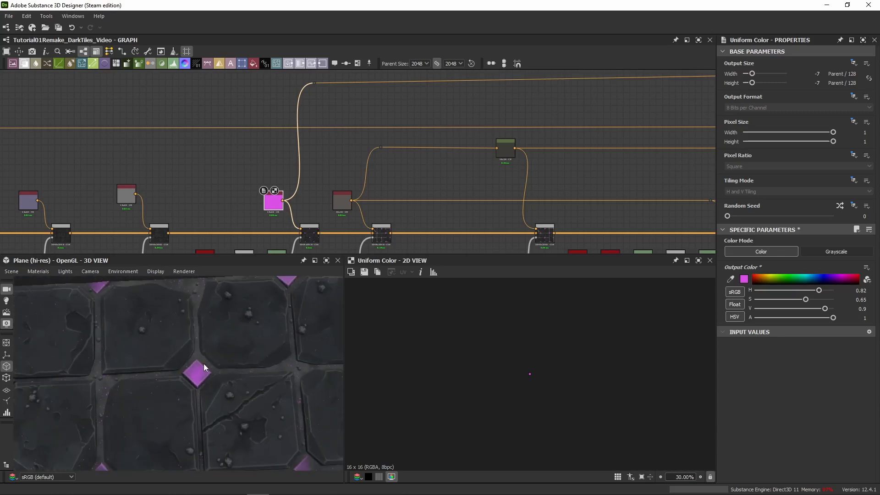
pyautogui.scroll(8, 204, 359)
pyautogui.moveTo(123, 361); pyautogui.dragTo(214, 353, button='middle')
pyautogui.scroll(2, 213, 353)
pyautogui.scroll(1, 213, 353)
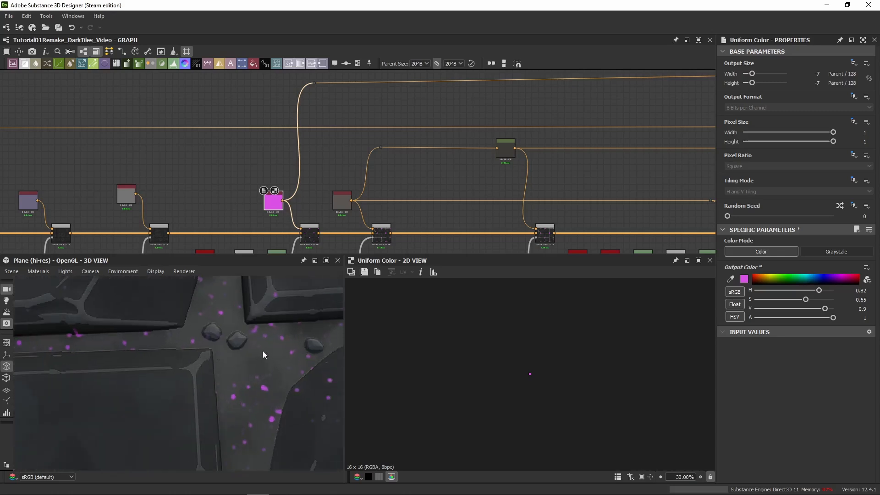
pyautogui.scroll(-4, 458, 220)
pyautogui.moveTo(471, 220); pyautogui.dragTo(32, 162, button='middle')
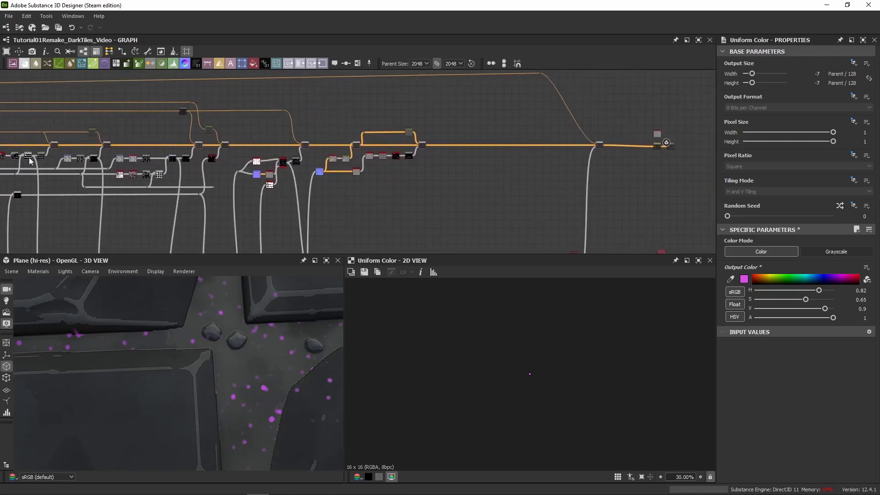
pyautogui.moveTo(517, 209); pyautogui.dragTo(349, 192, button='middle')
pyautogui.scroll(-4, 295, 78)
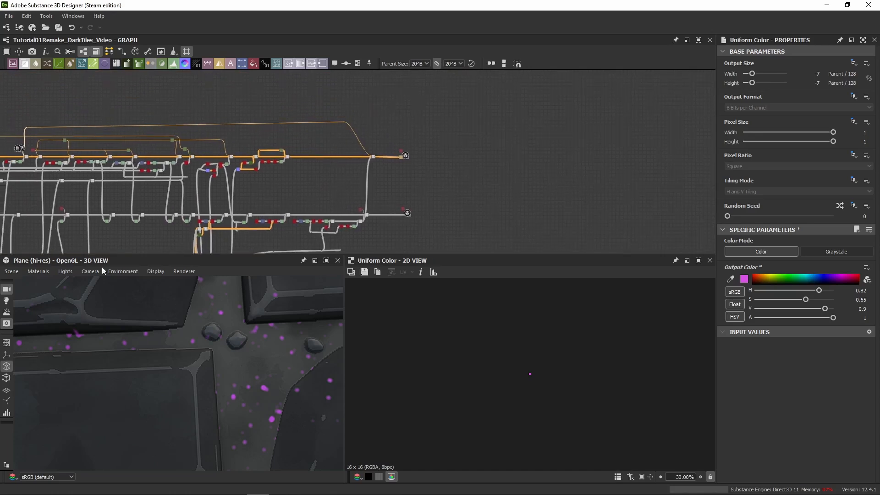